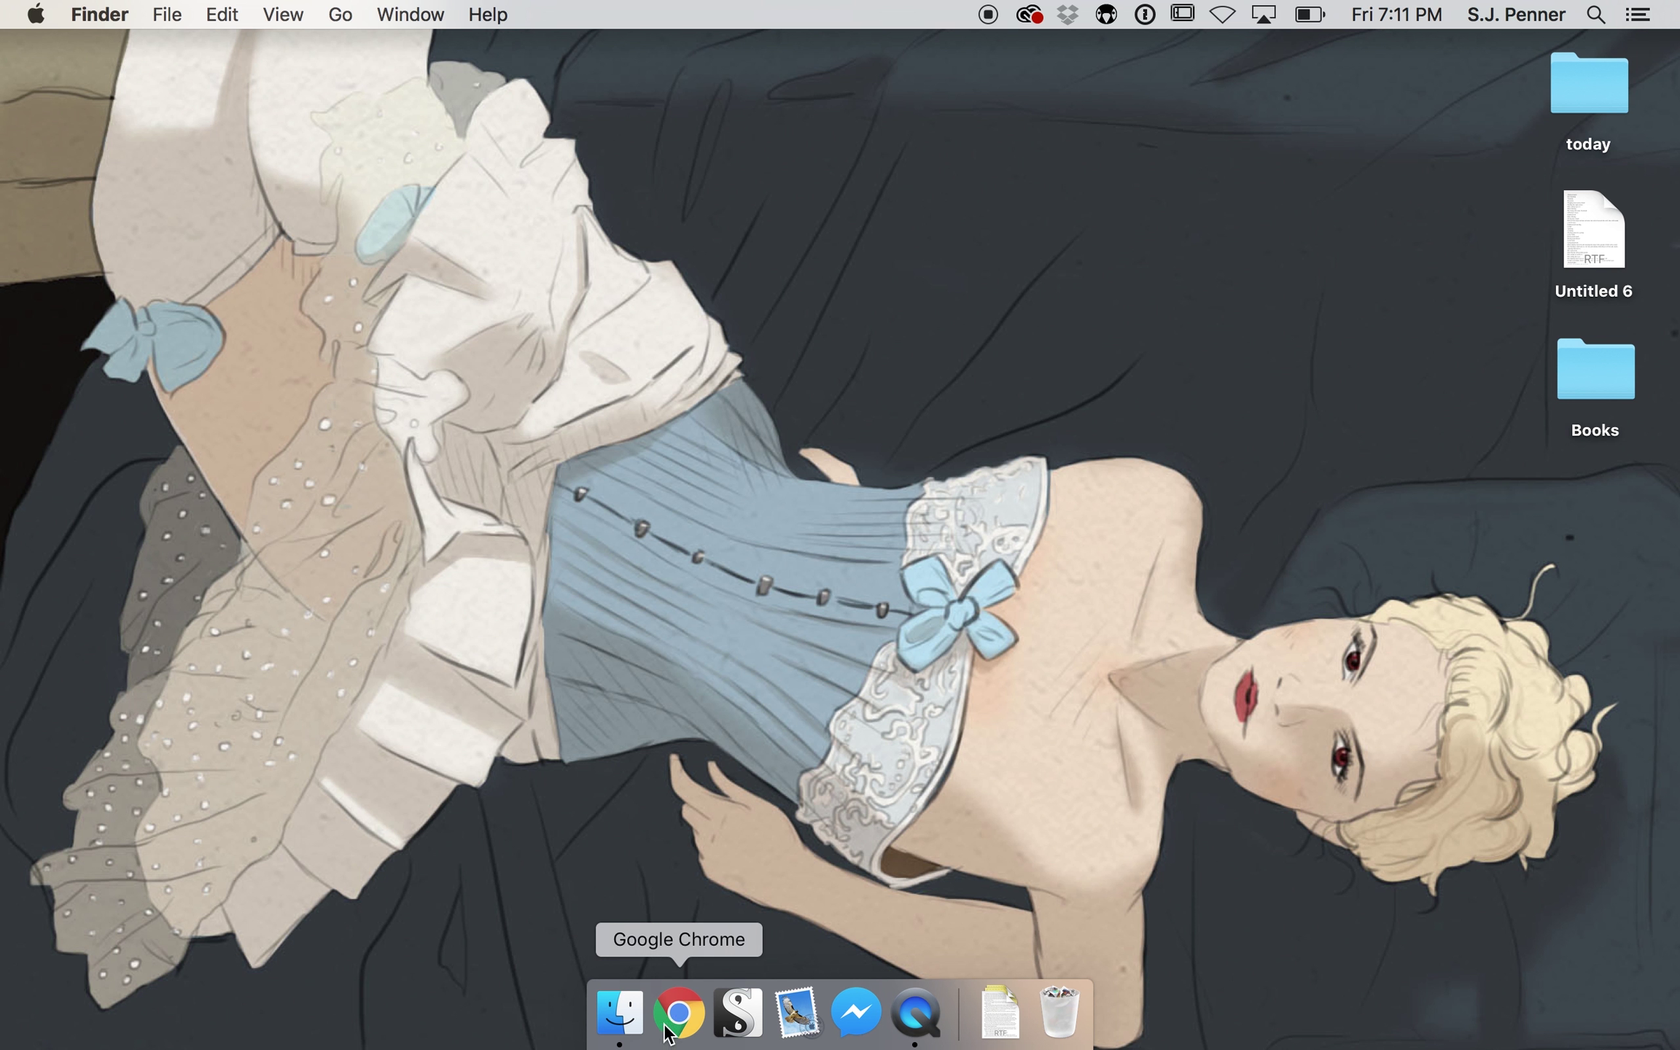
- Switch to Scrivener and start a new project from the Novel template in the Fiction category
left_click(738, 1017)
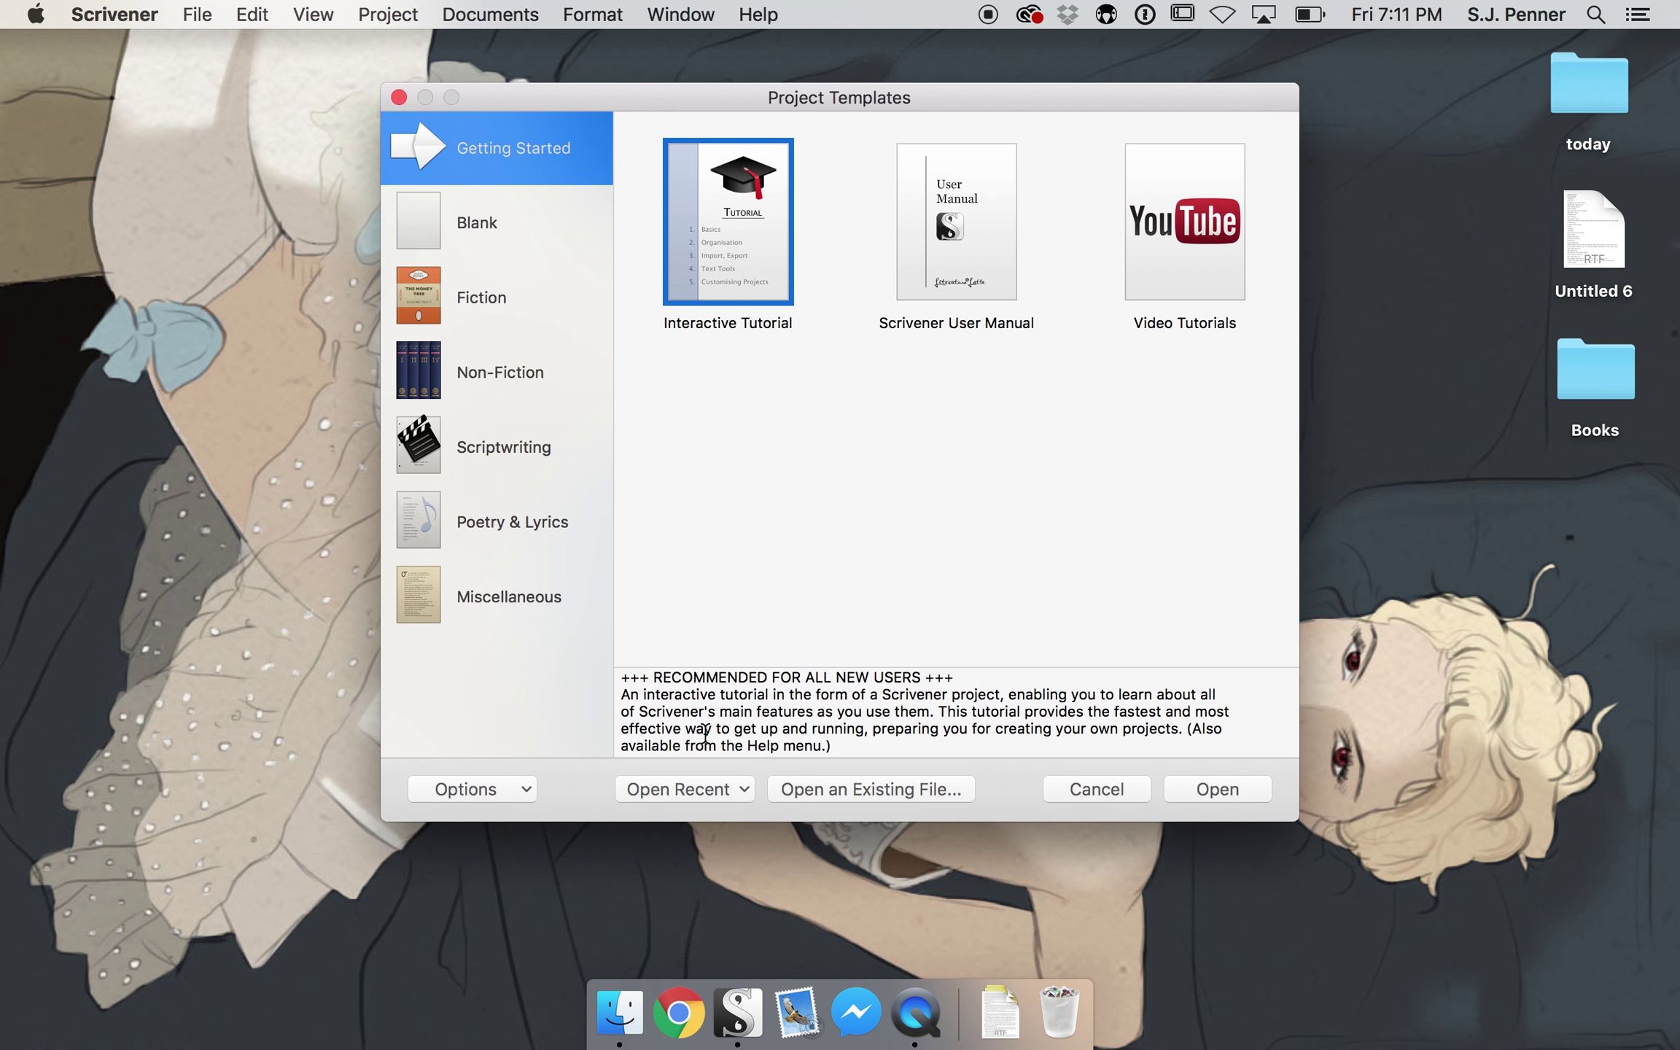
left_click(494, 303)
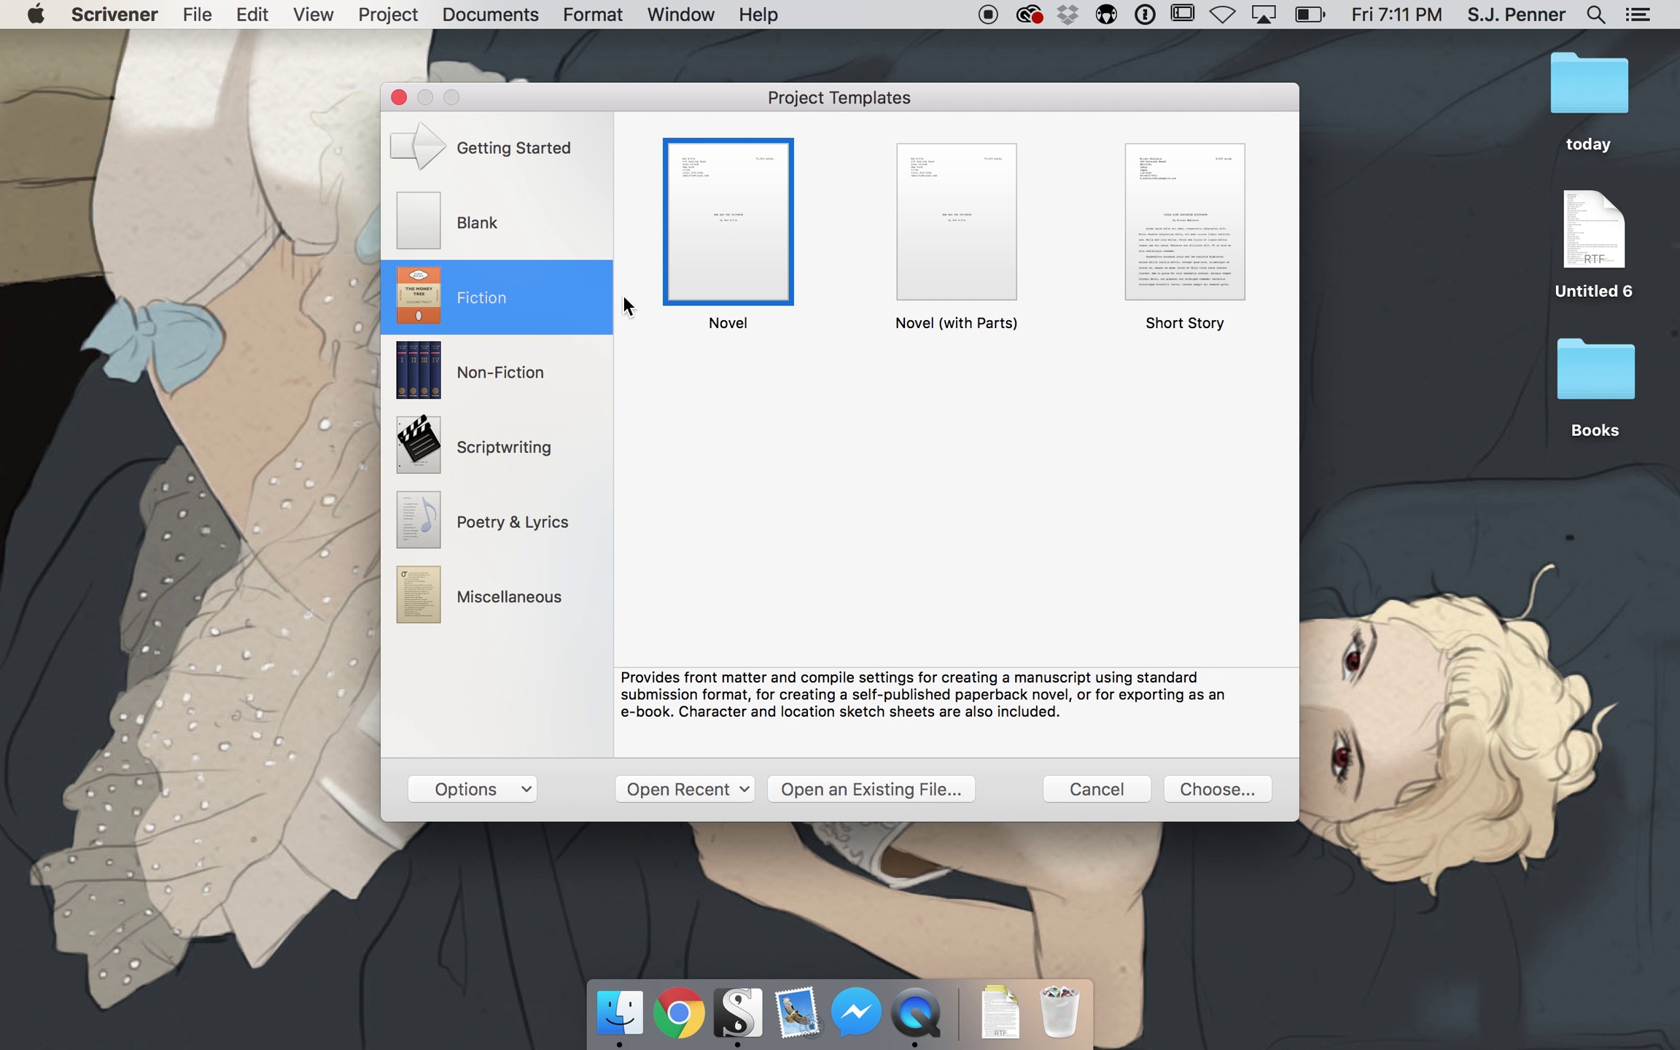
left_click(1212, 791)
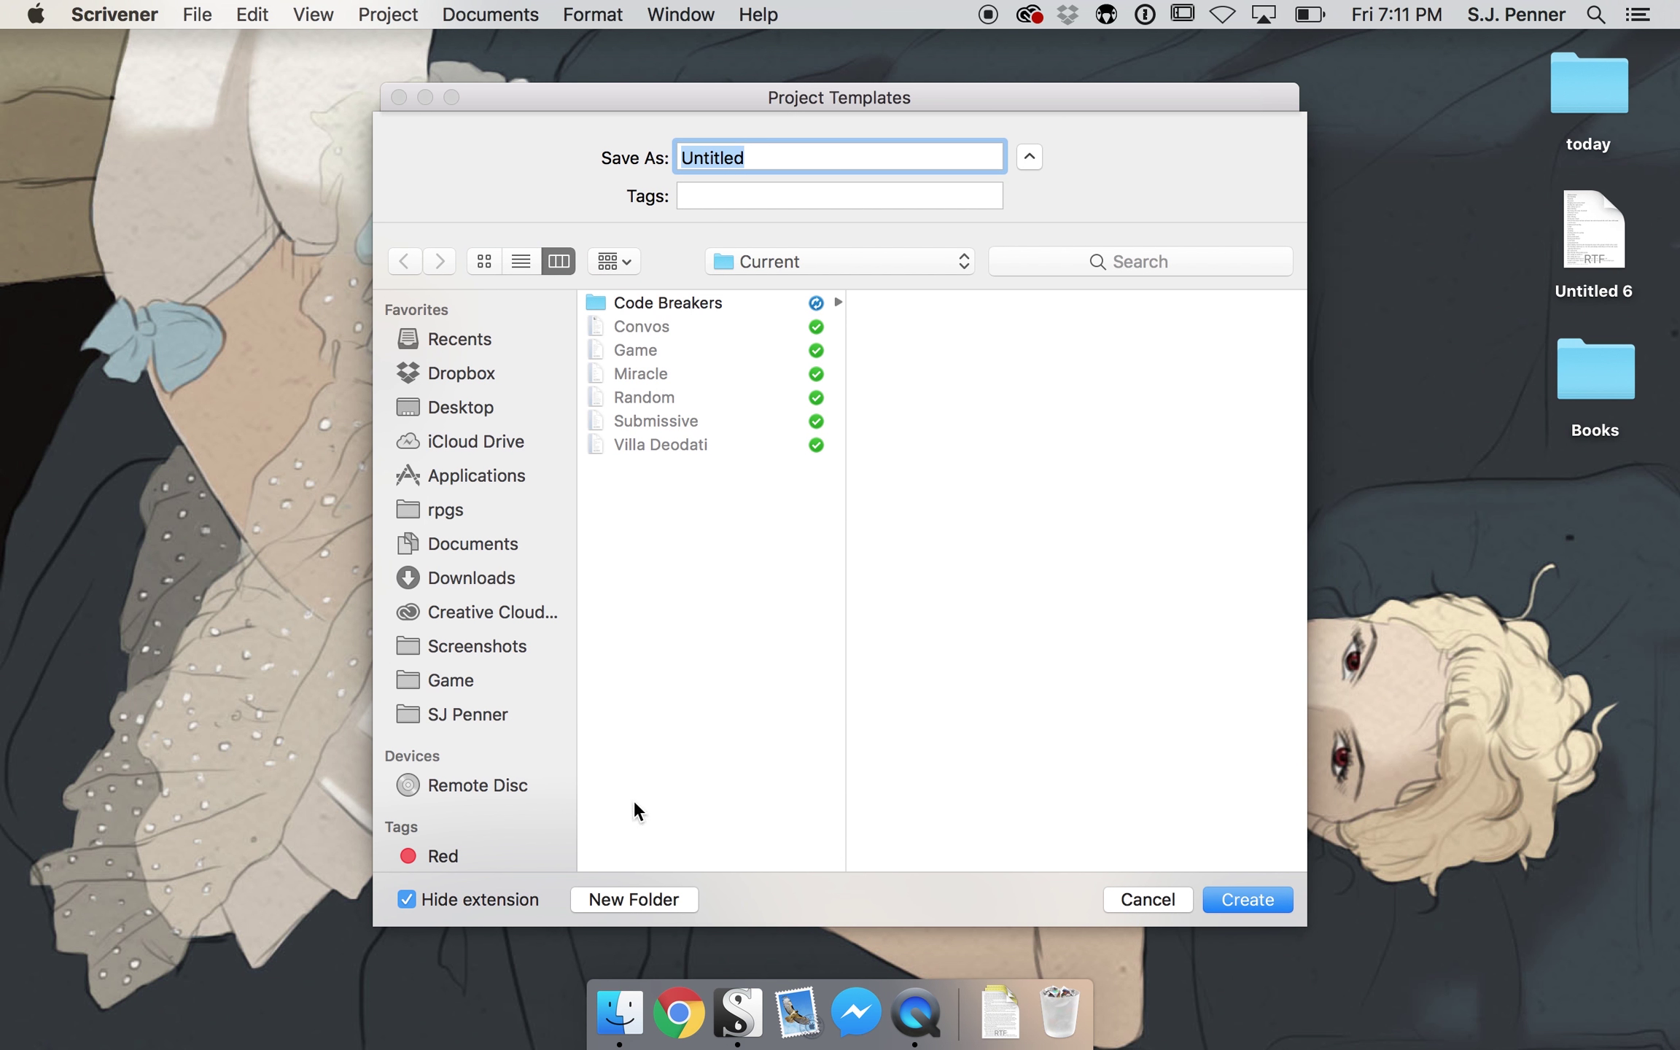
- Save the new project as "The Library" in the Dropbox folder Writing > Stories > Current
left_click(460, 372)
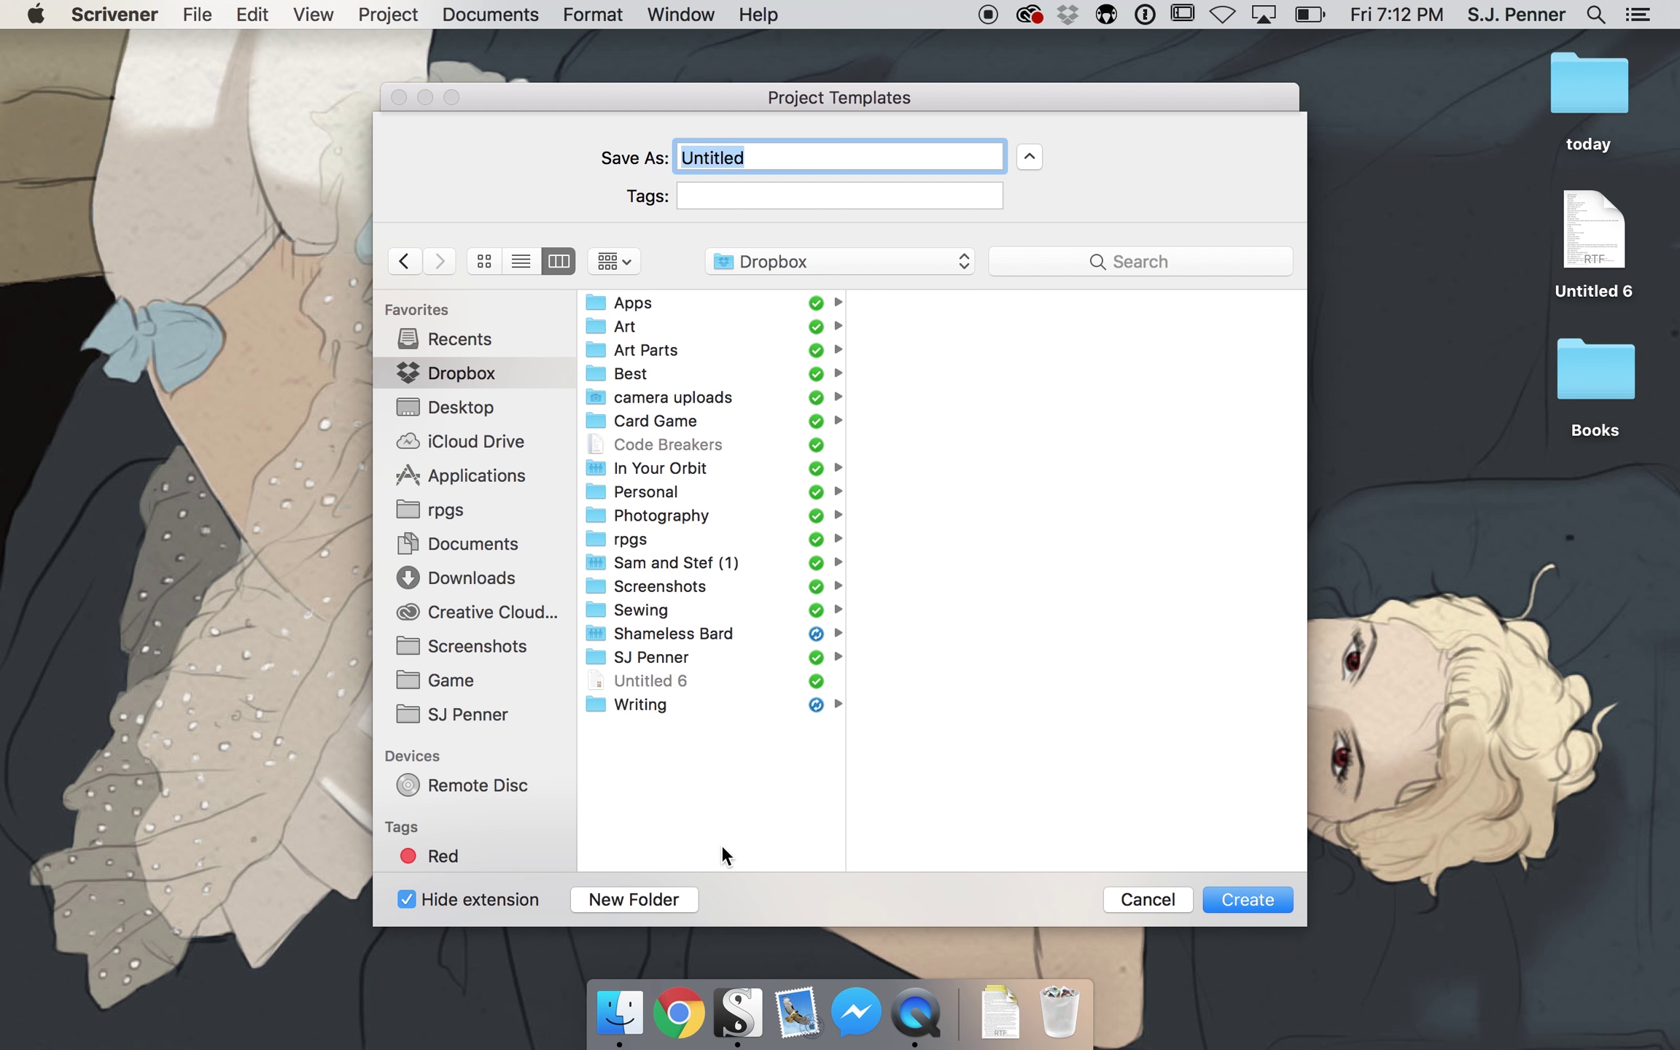
left_click(637, 707)
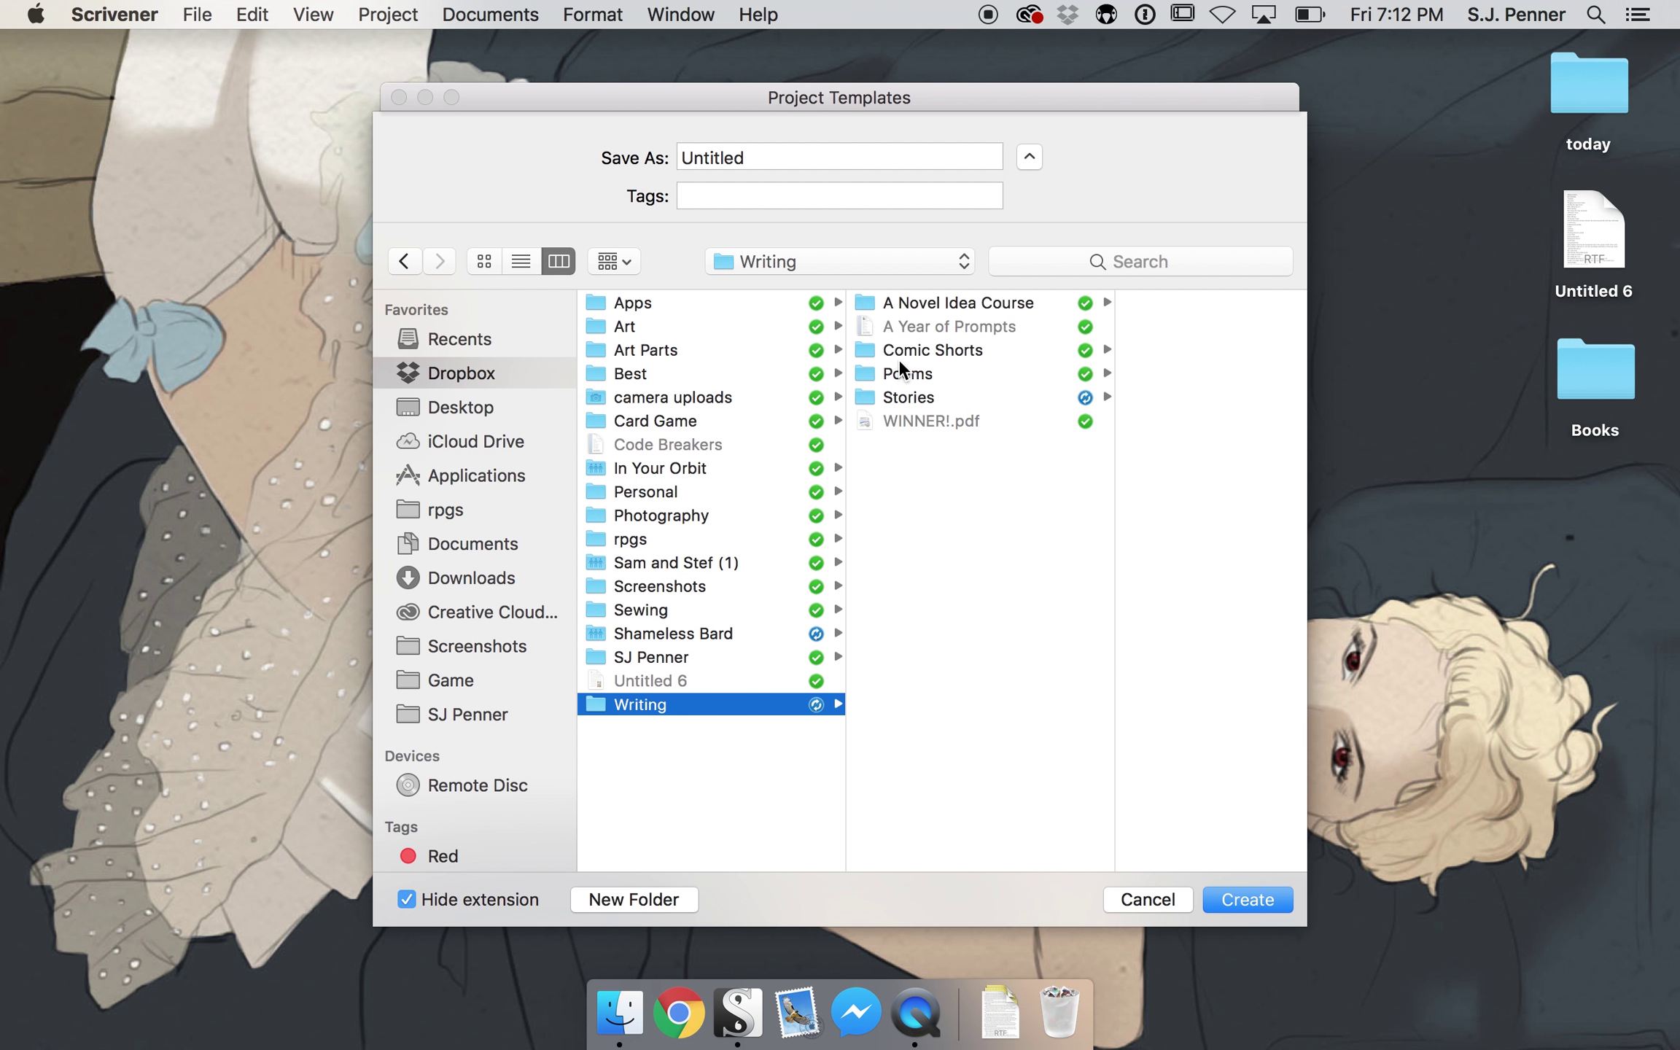
left_click(920, 398)
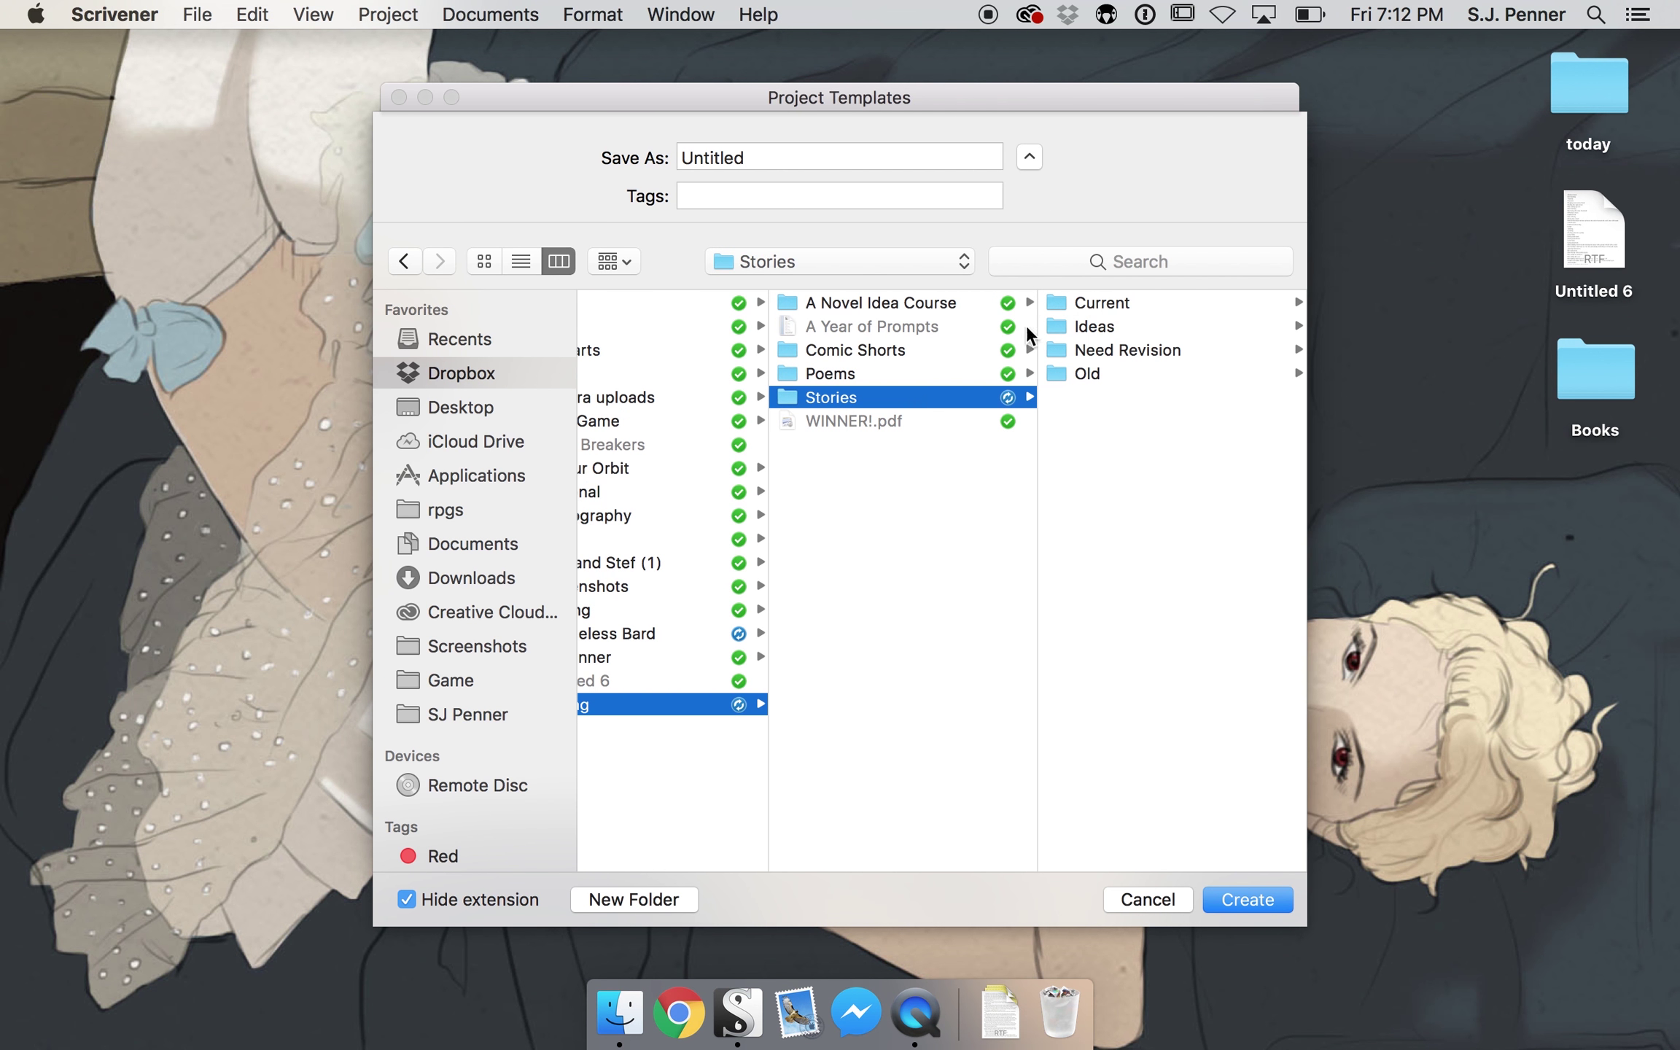
left_click(1088, 309)
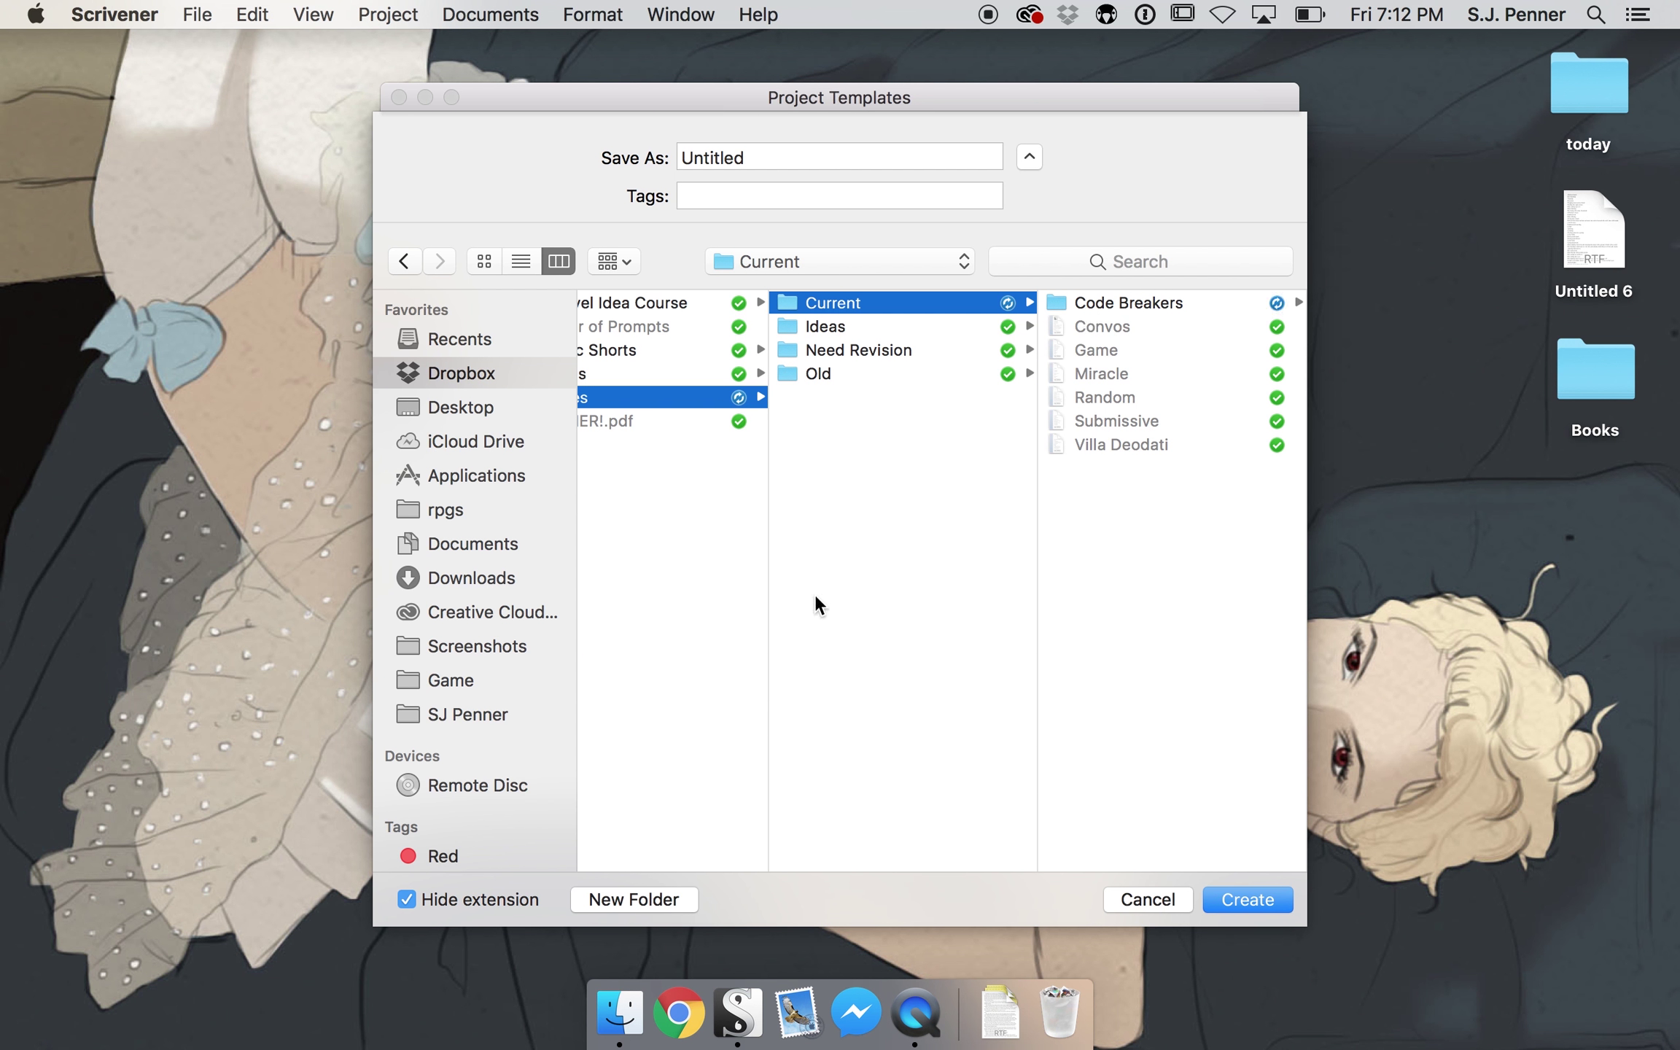
double_click(773, 156)
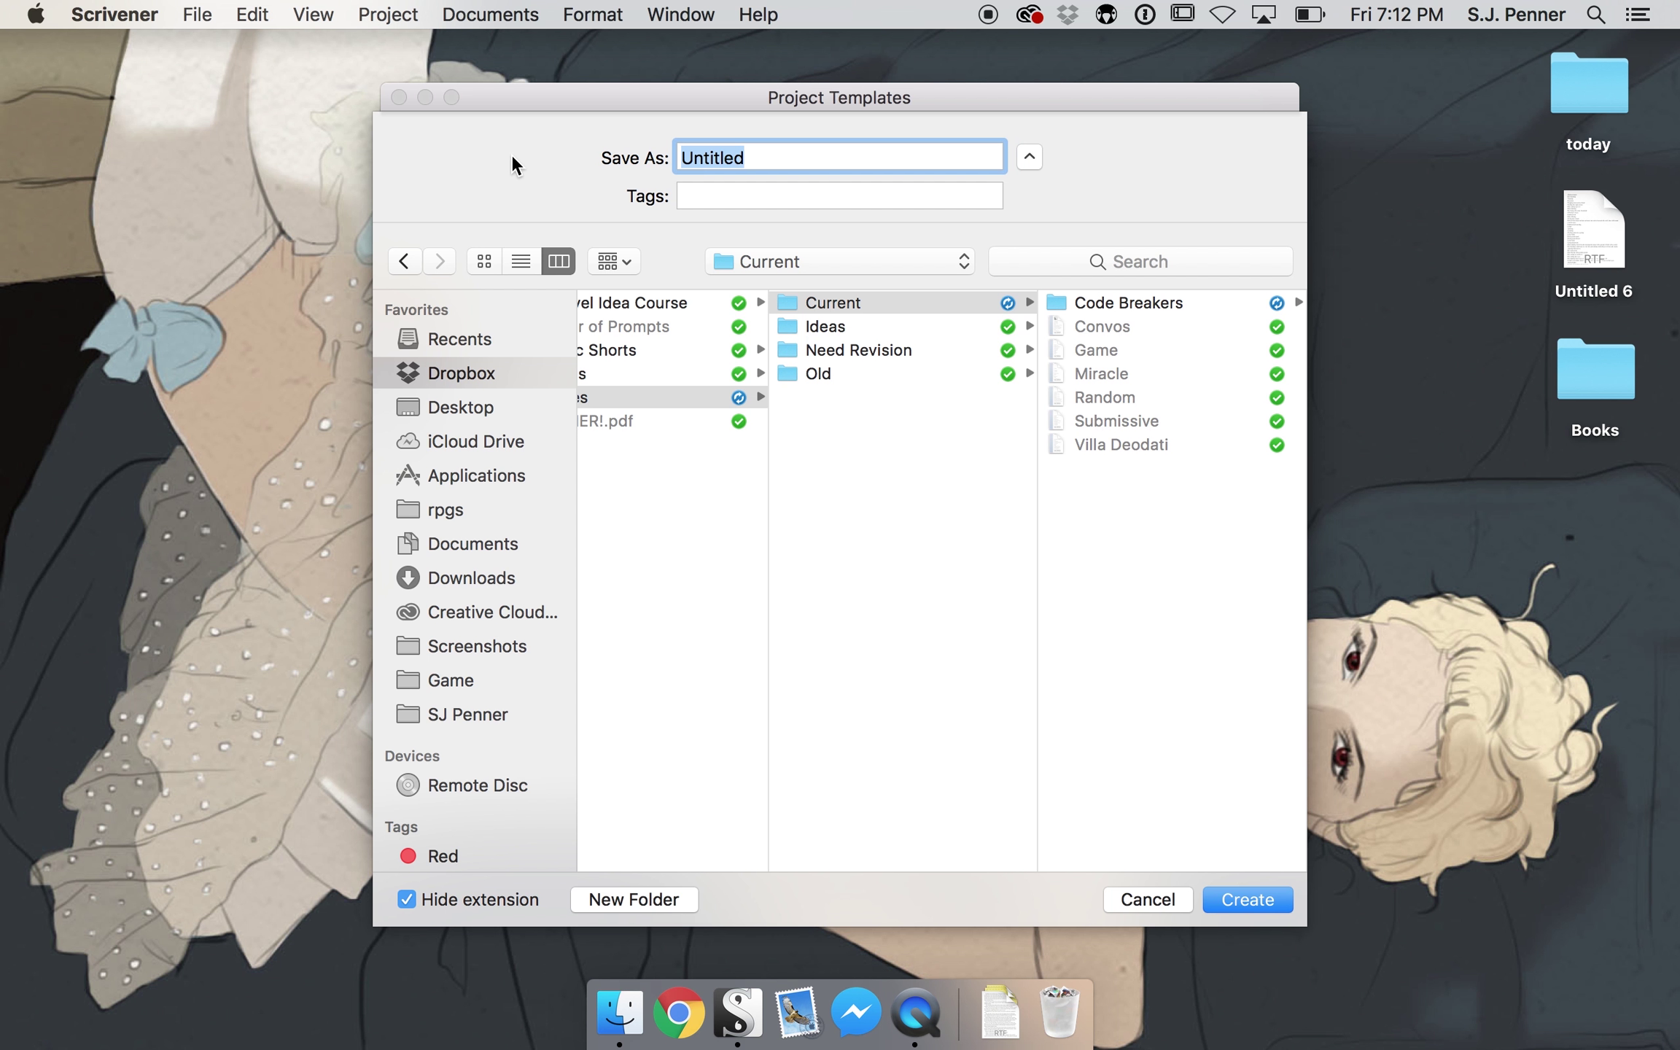
type("The Library")
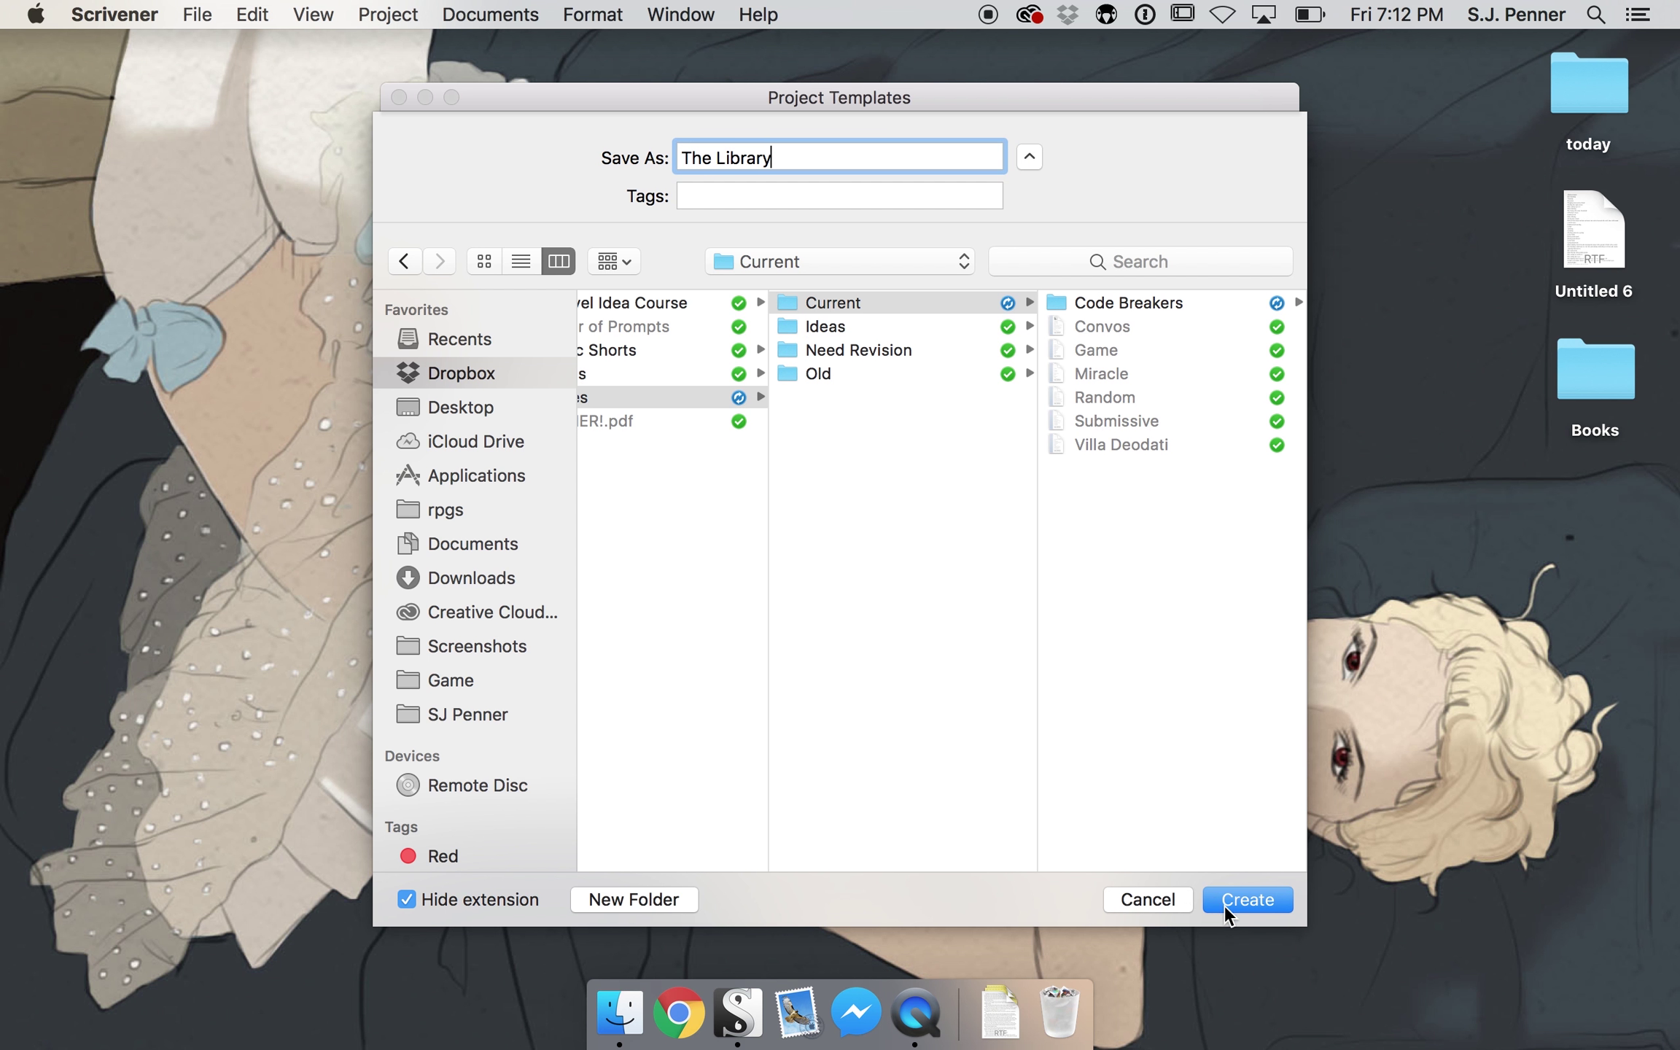
left_click(1234, 908)
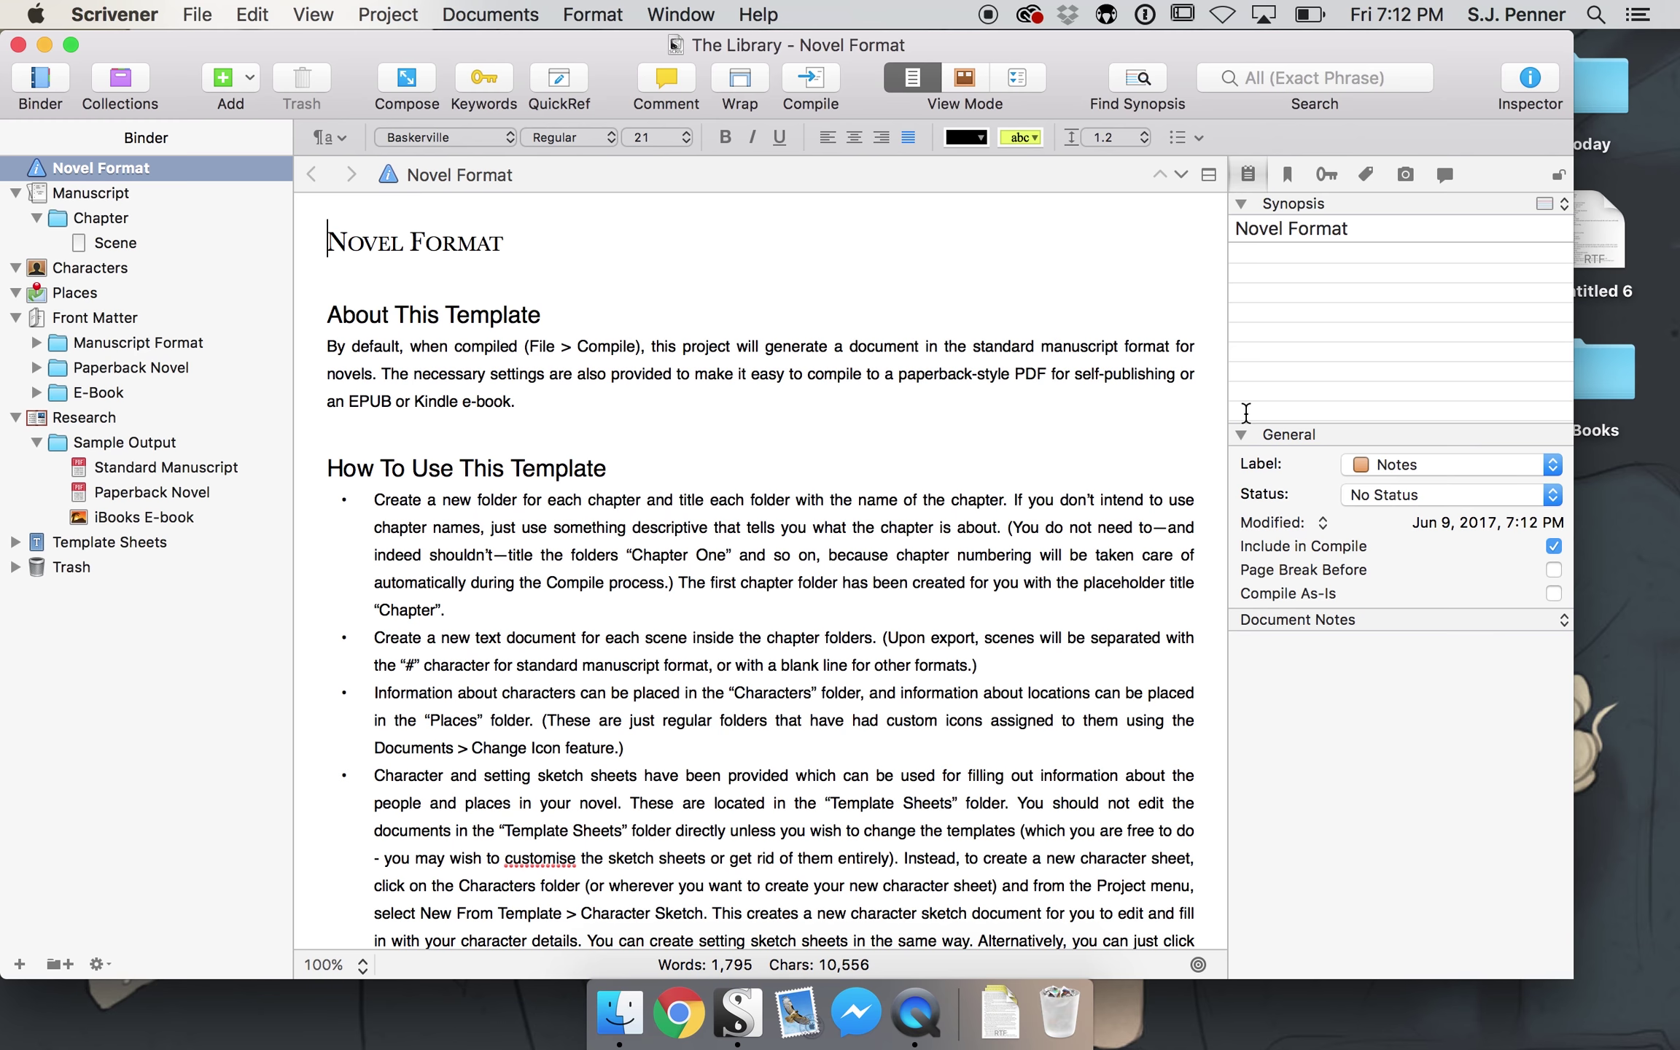
- Skim the Novel Format instructions document and move it to the Trash
scroll(788, 700, "down", 15)
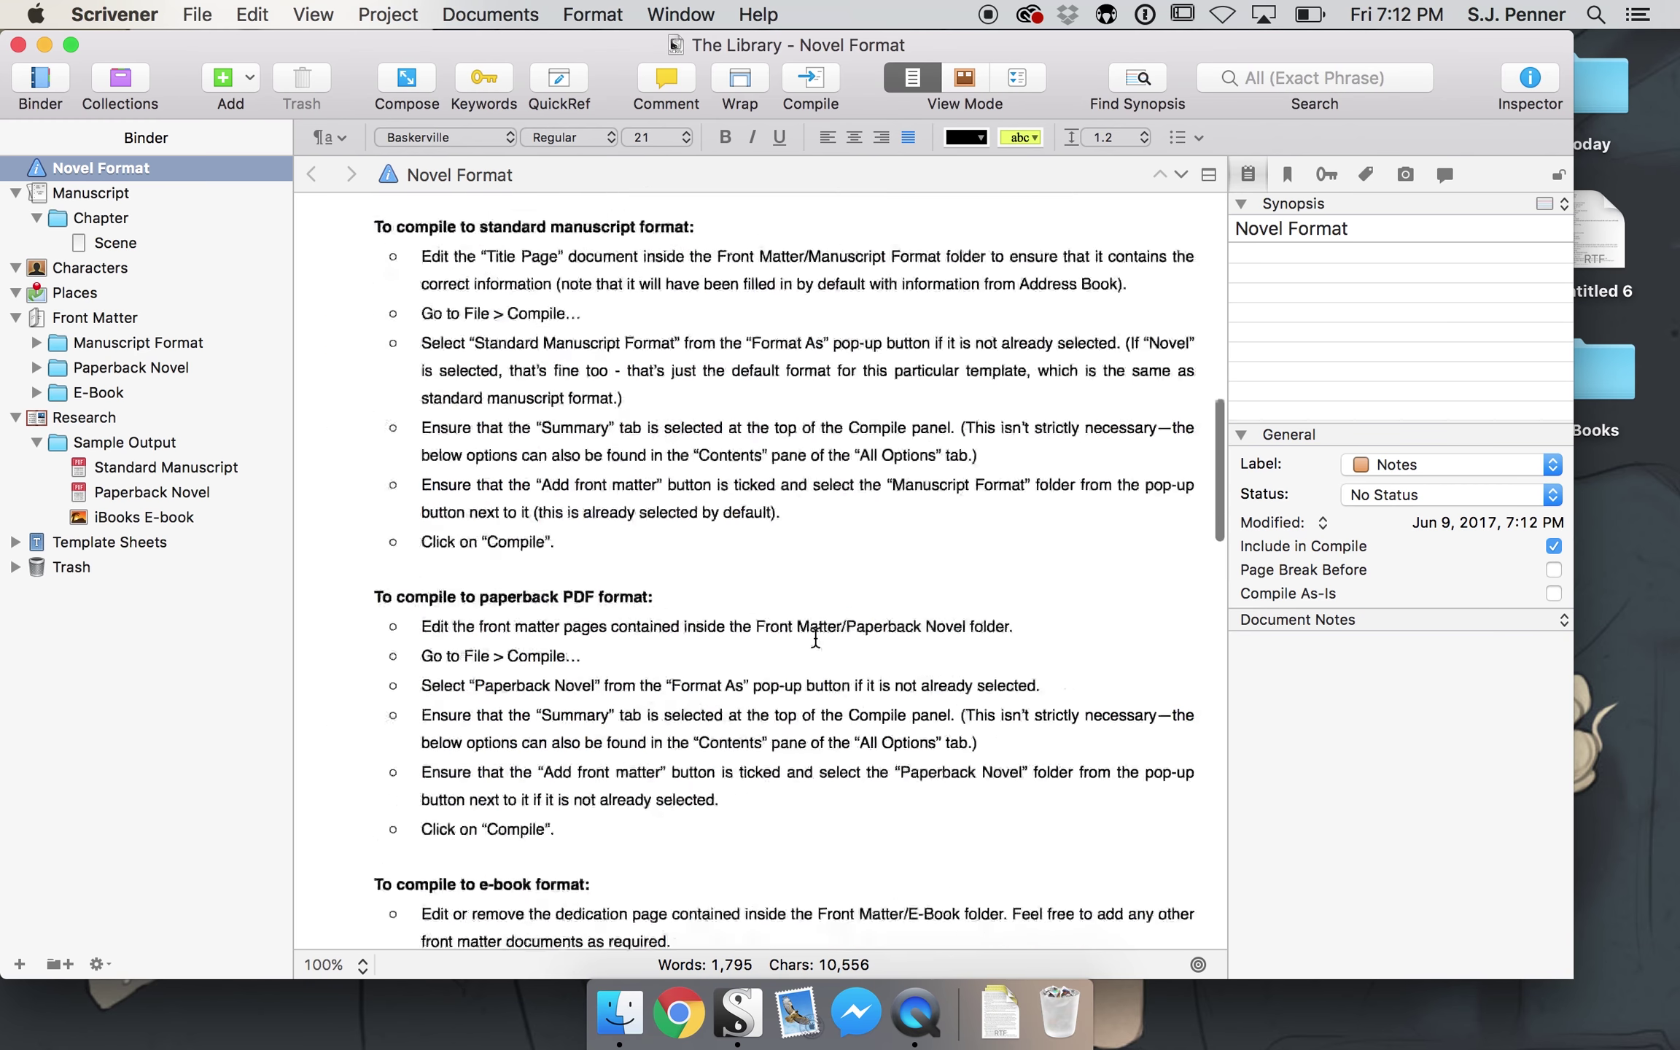
scroll(815, 638, "down", 15)
scroll(818, 633, "up", 5)
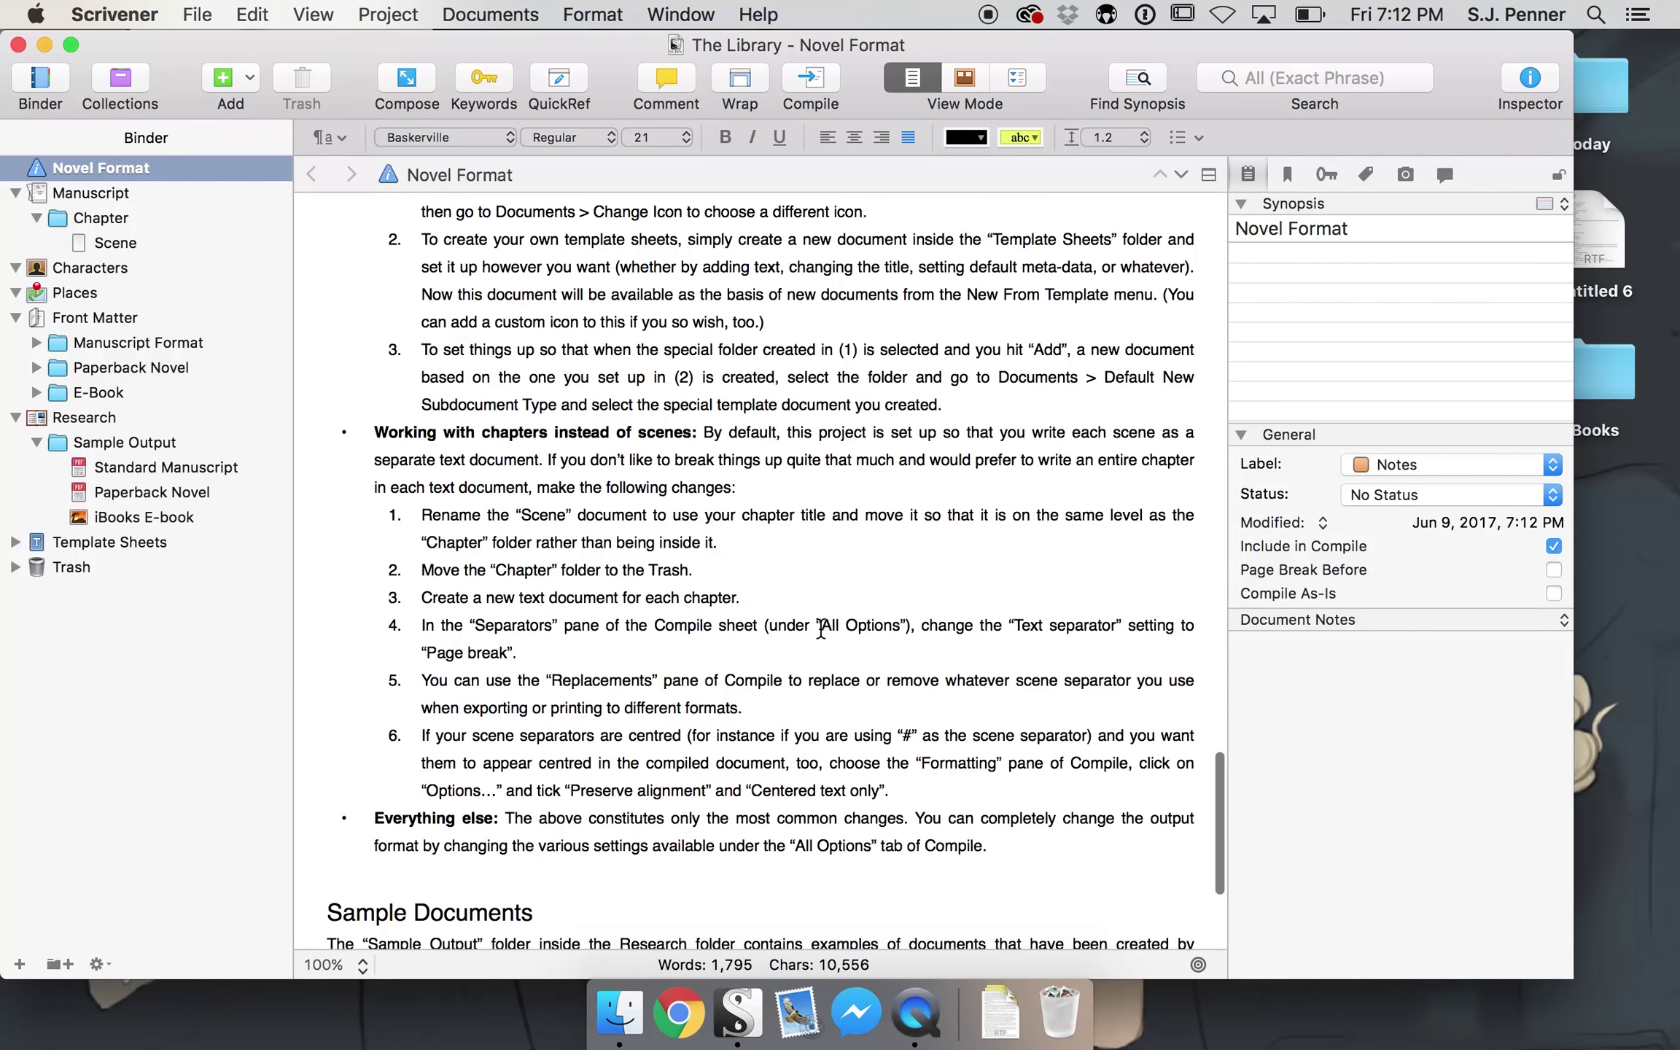
scroll(820, 632, "up", 15)
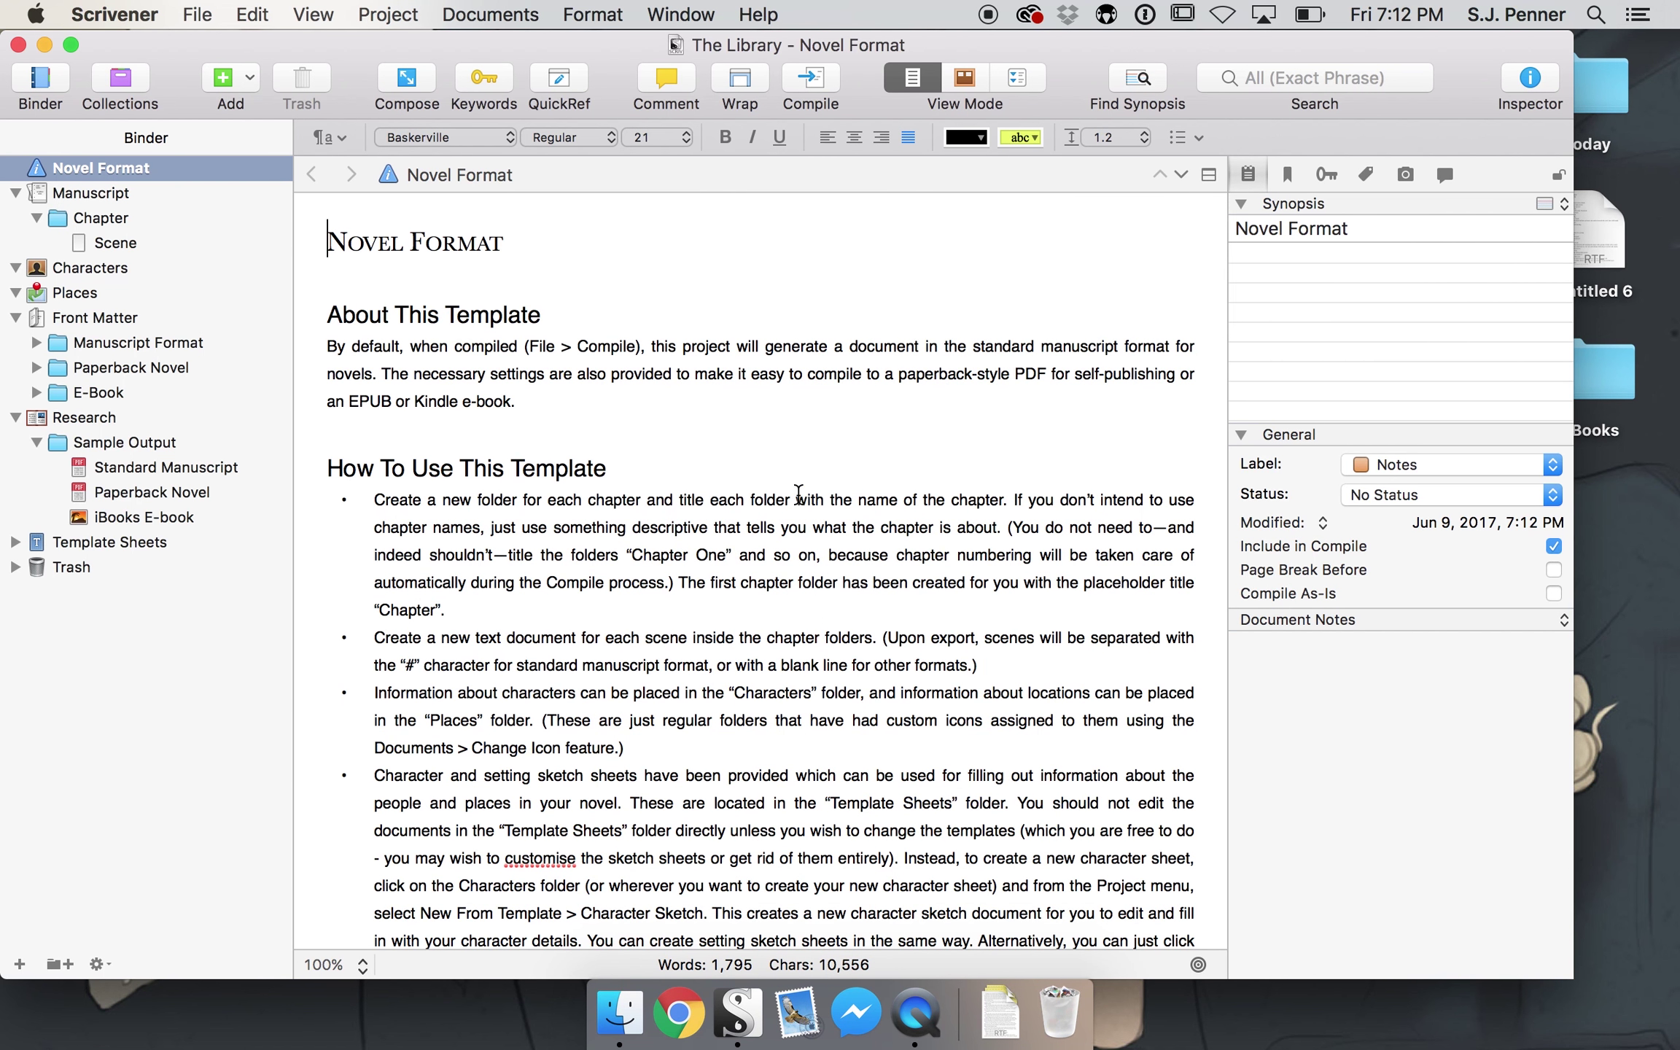
right_click(130, 178)
left_click(193, 257)
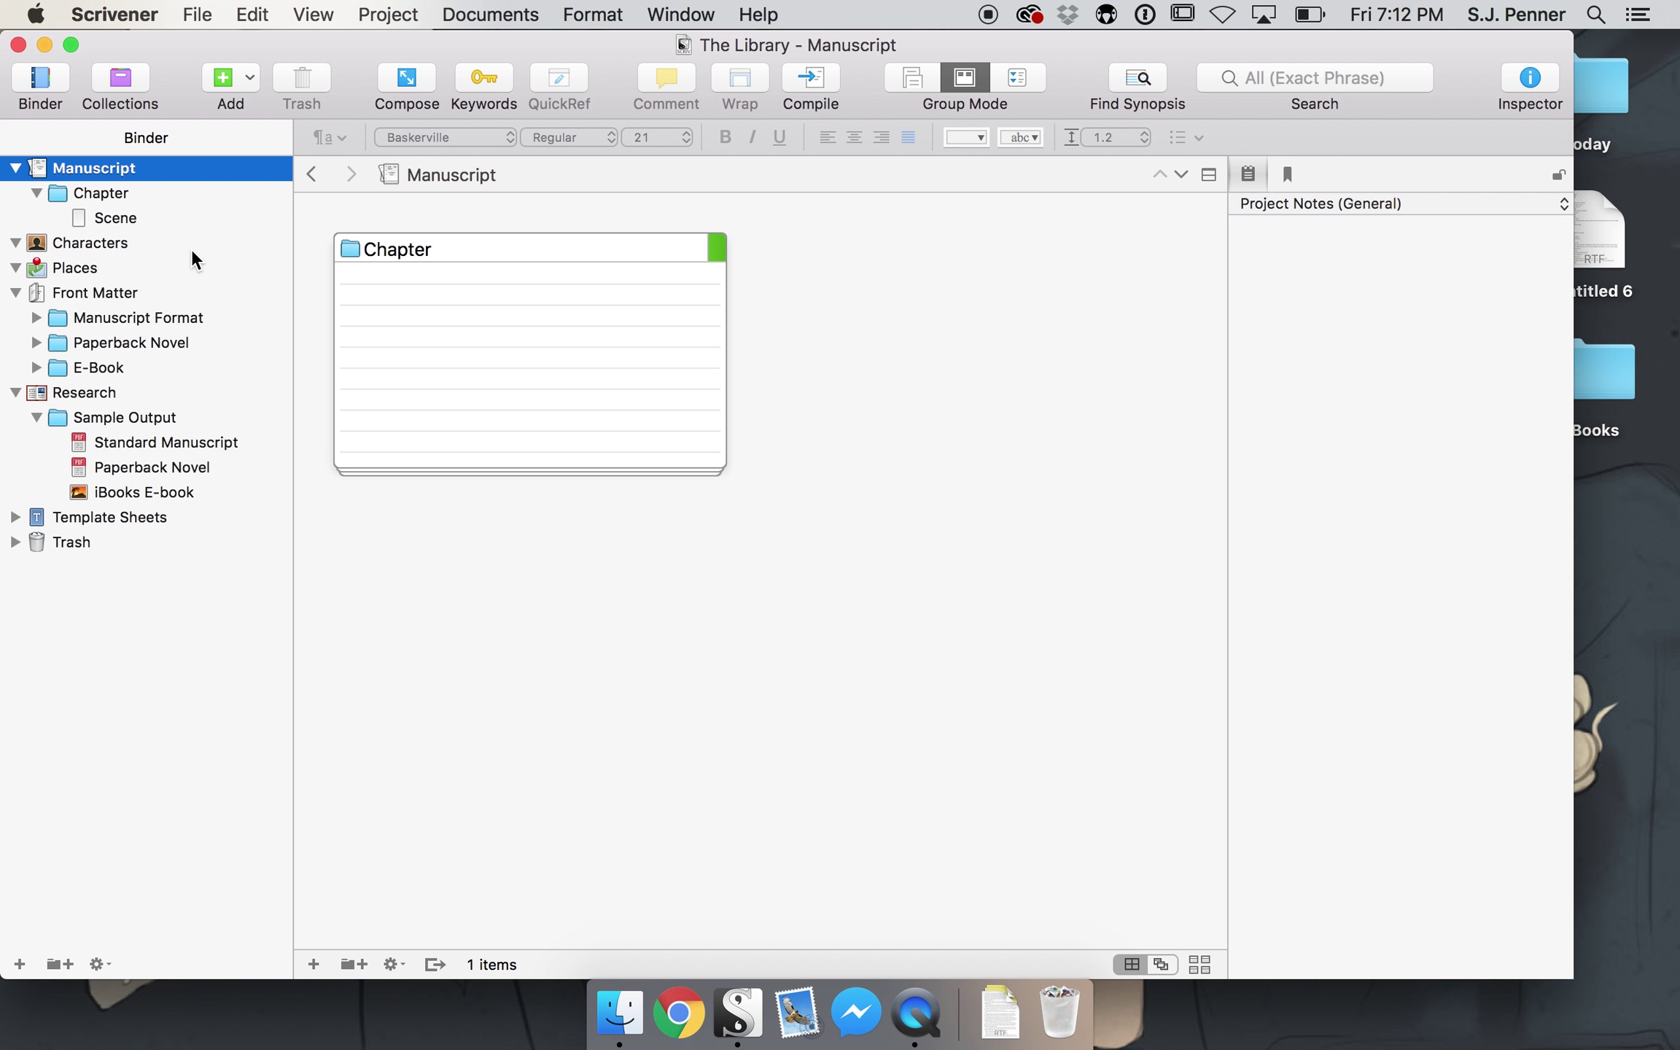
- Collapse the Front Matter folder and look through the Standard Manuscript sample inside Sample Output
left_click(15, 292)
left_click(100, 344)
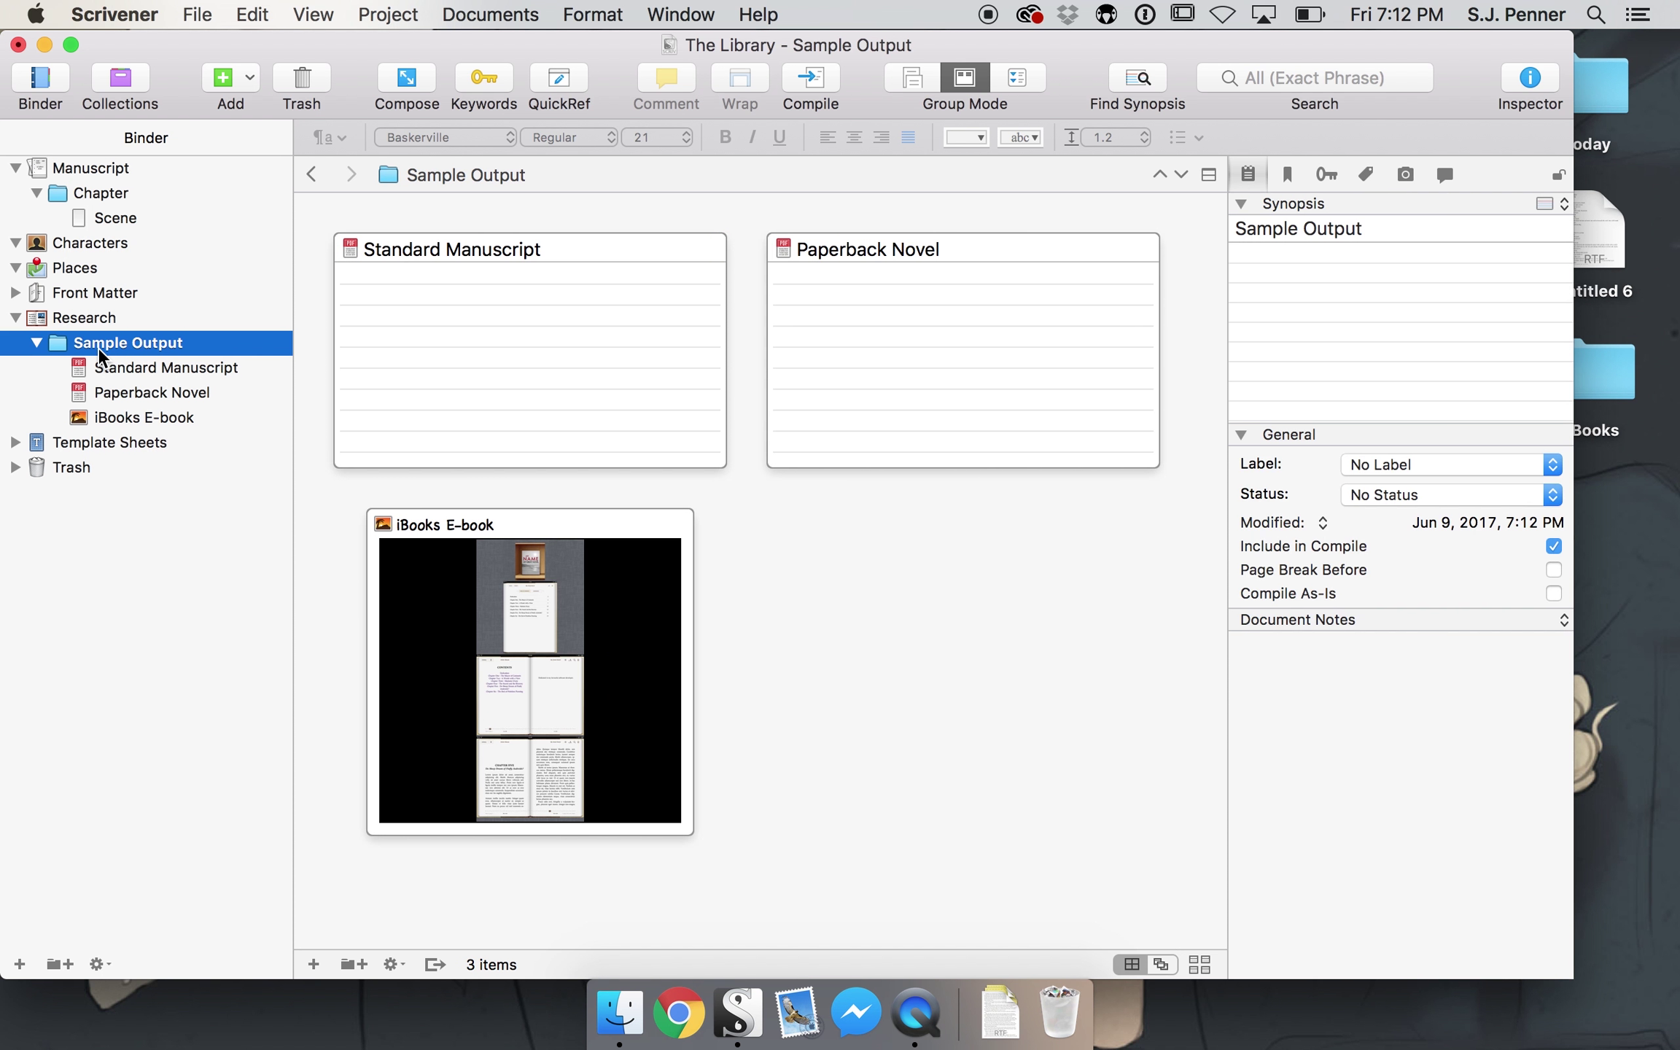
left_click(550, 237)
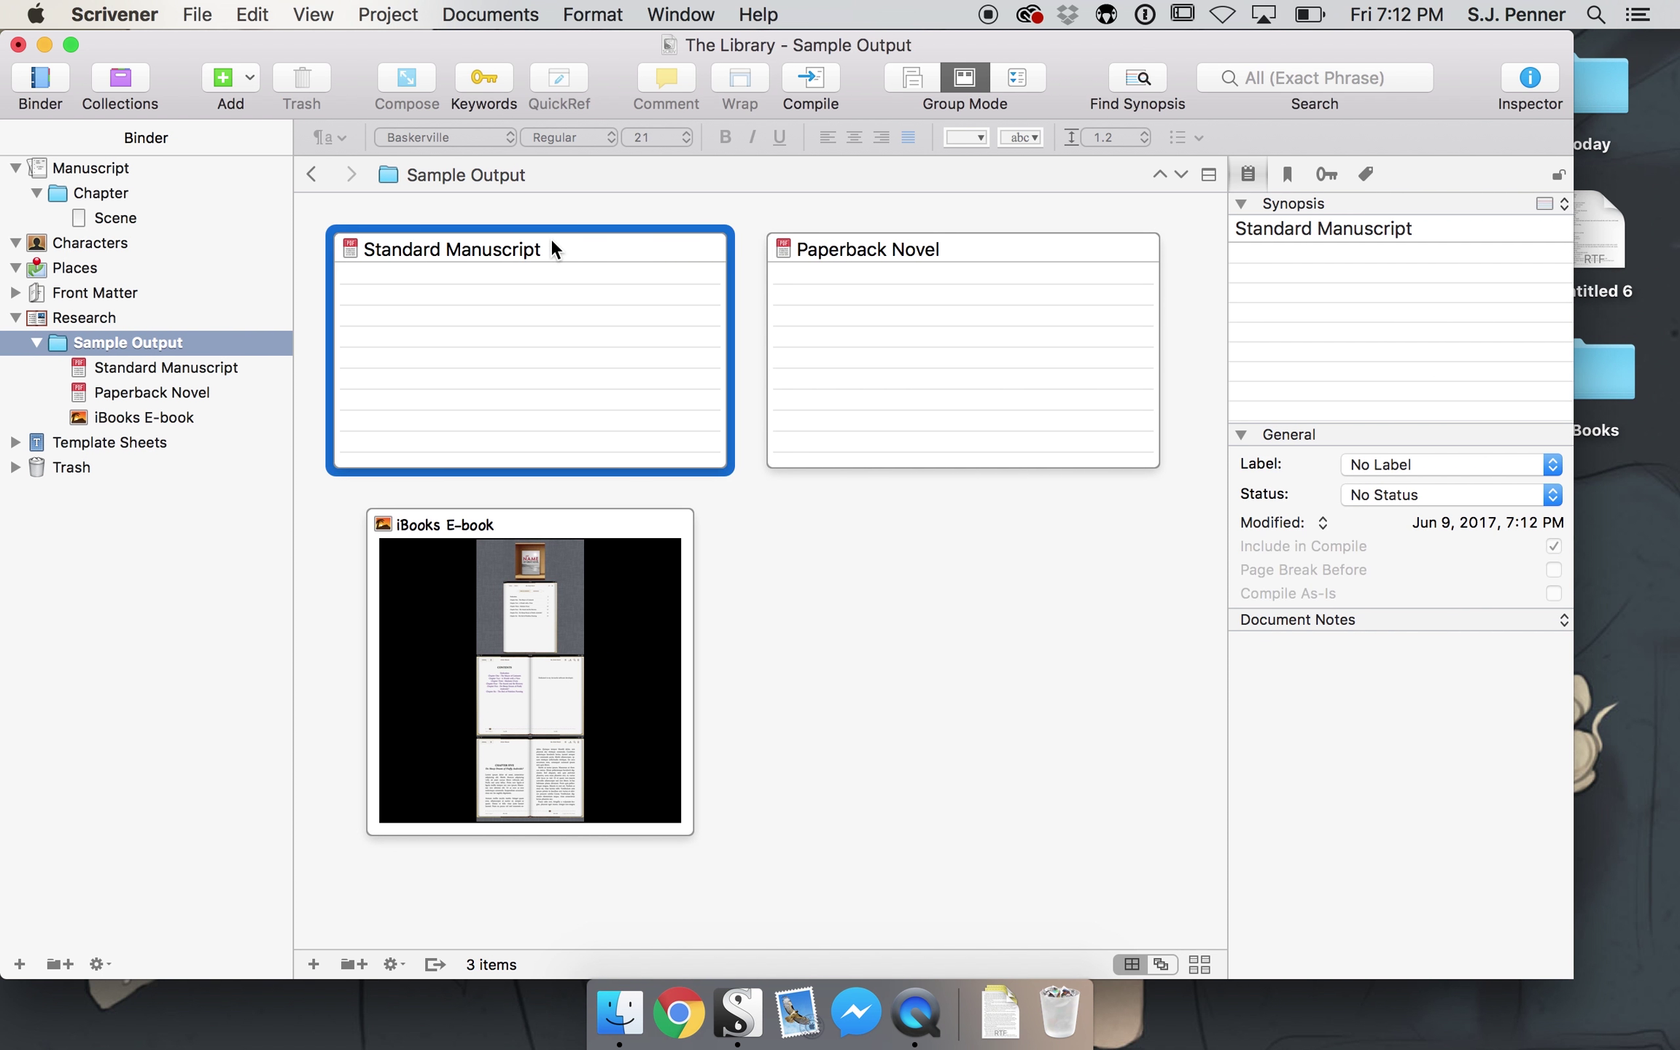
left_click(550, 238)
left_click(495, 336)
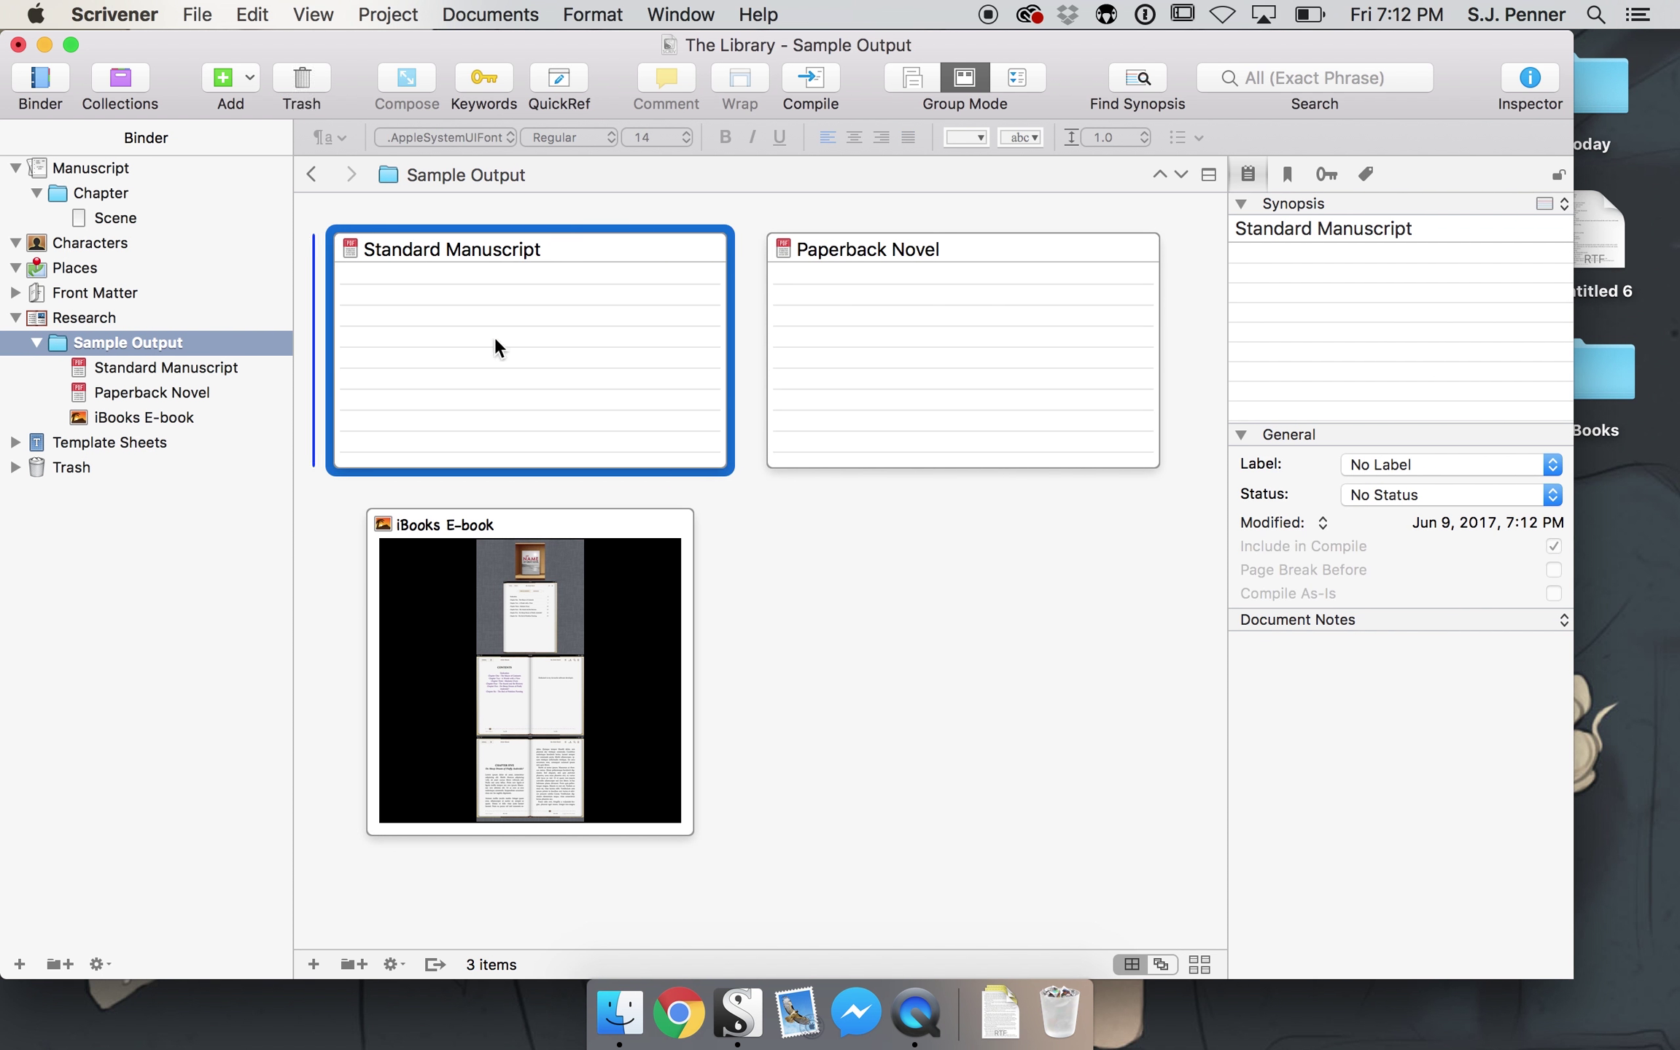
double_click(351, 253)
scroll(1053, 705, "down", 2)
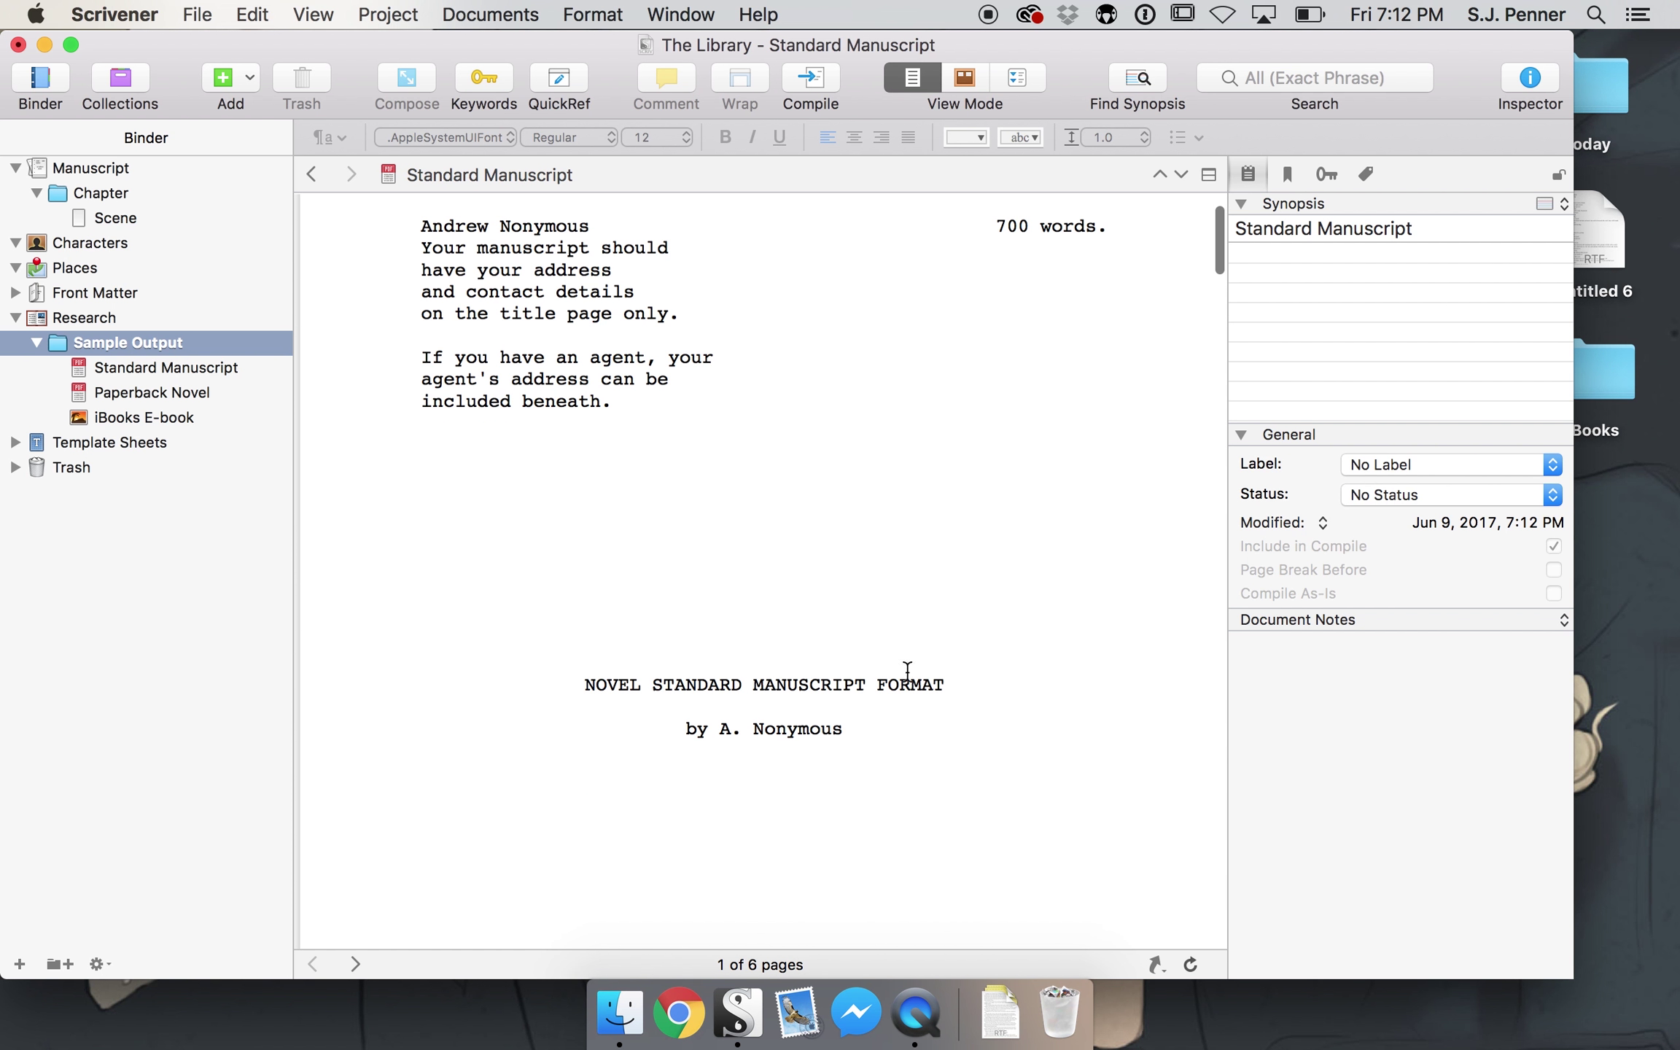
scroll(419, 442, "down", 3)
scroll(418, 443, "down", 20)
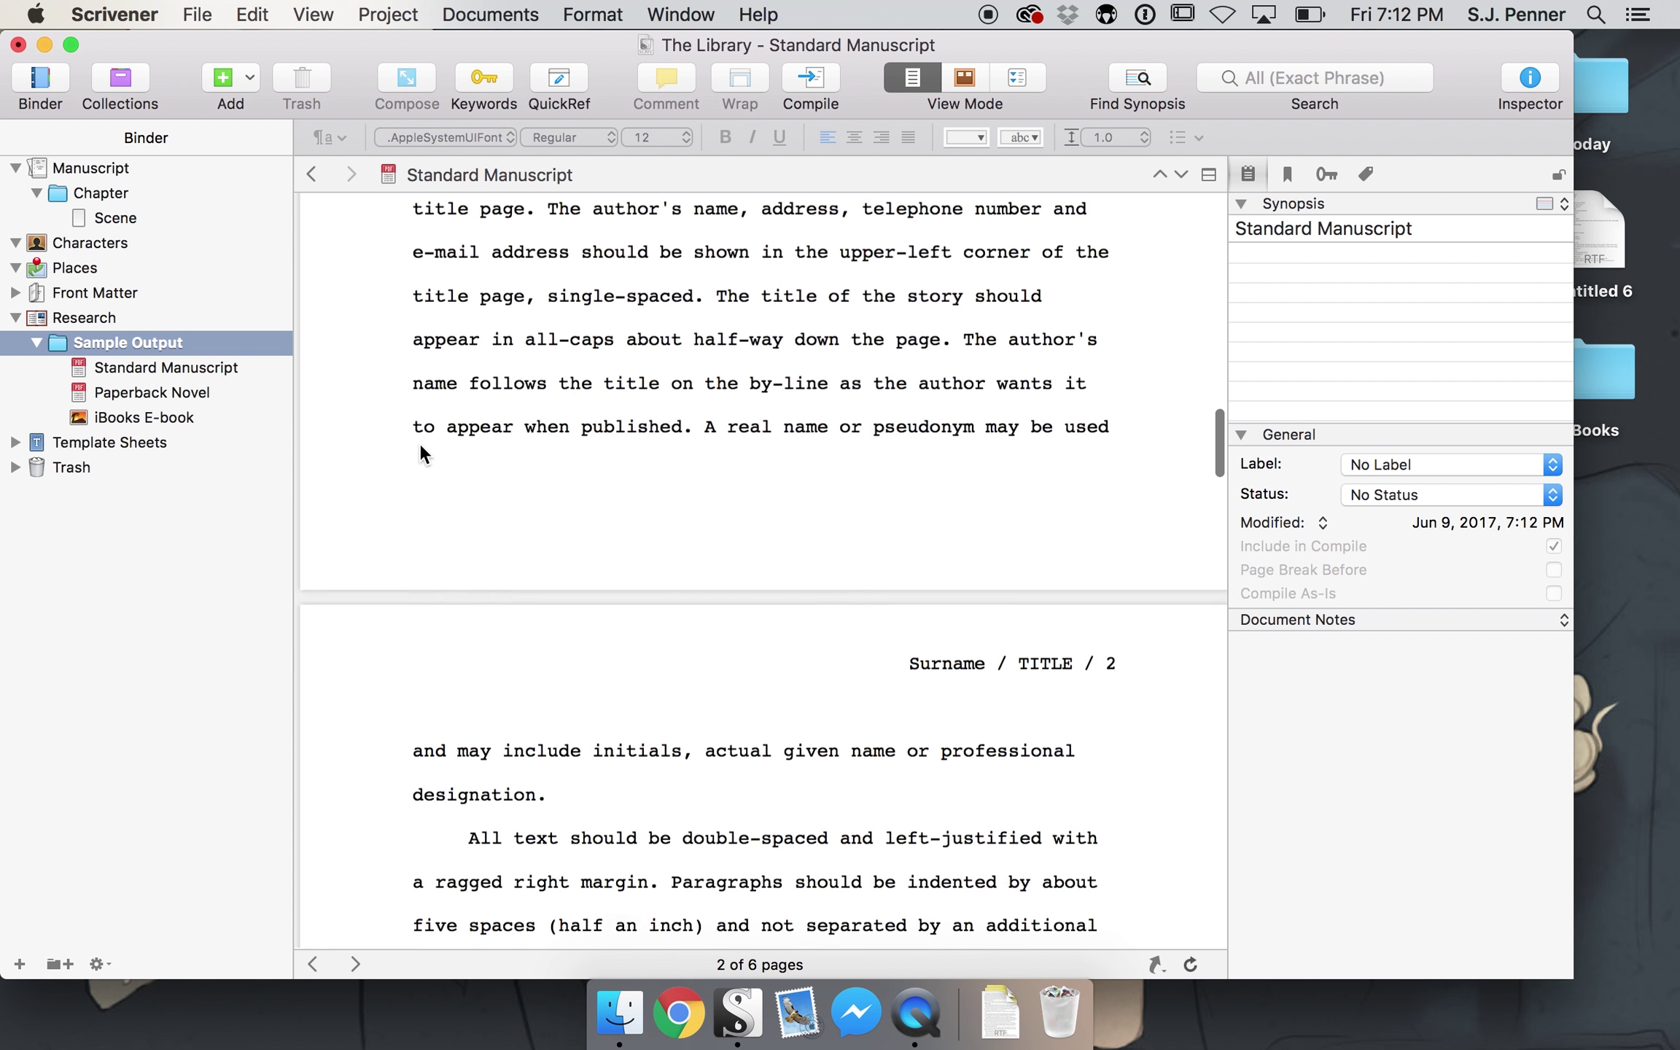
- Move the Sample Output folder to the Trash and collapse the Manuscript, Places, Characters and Research folders in the binder
right_click(147, 343)
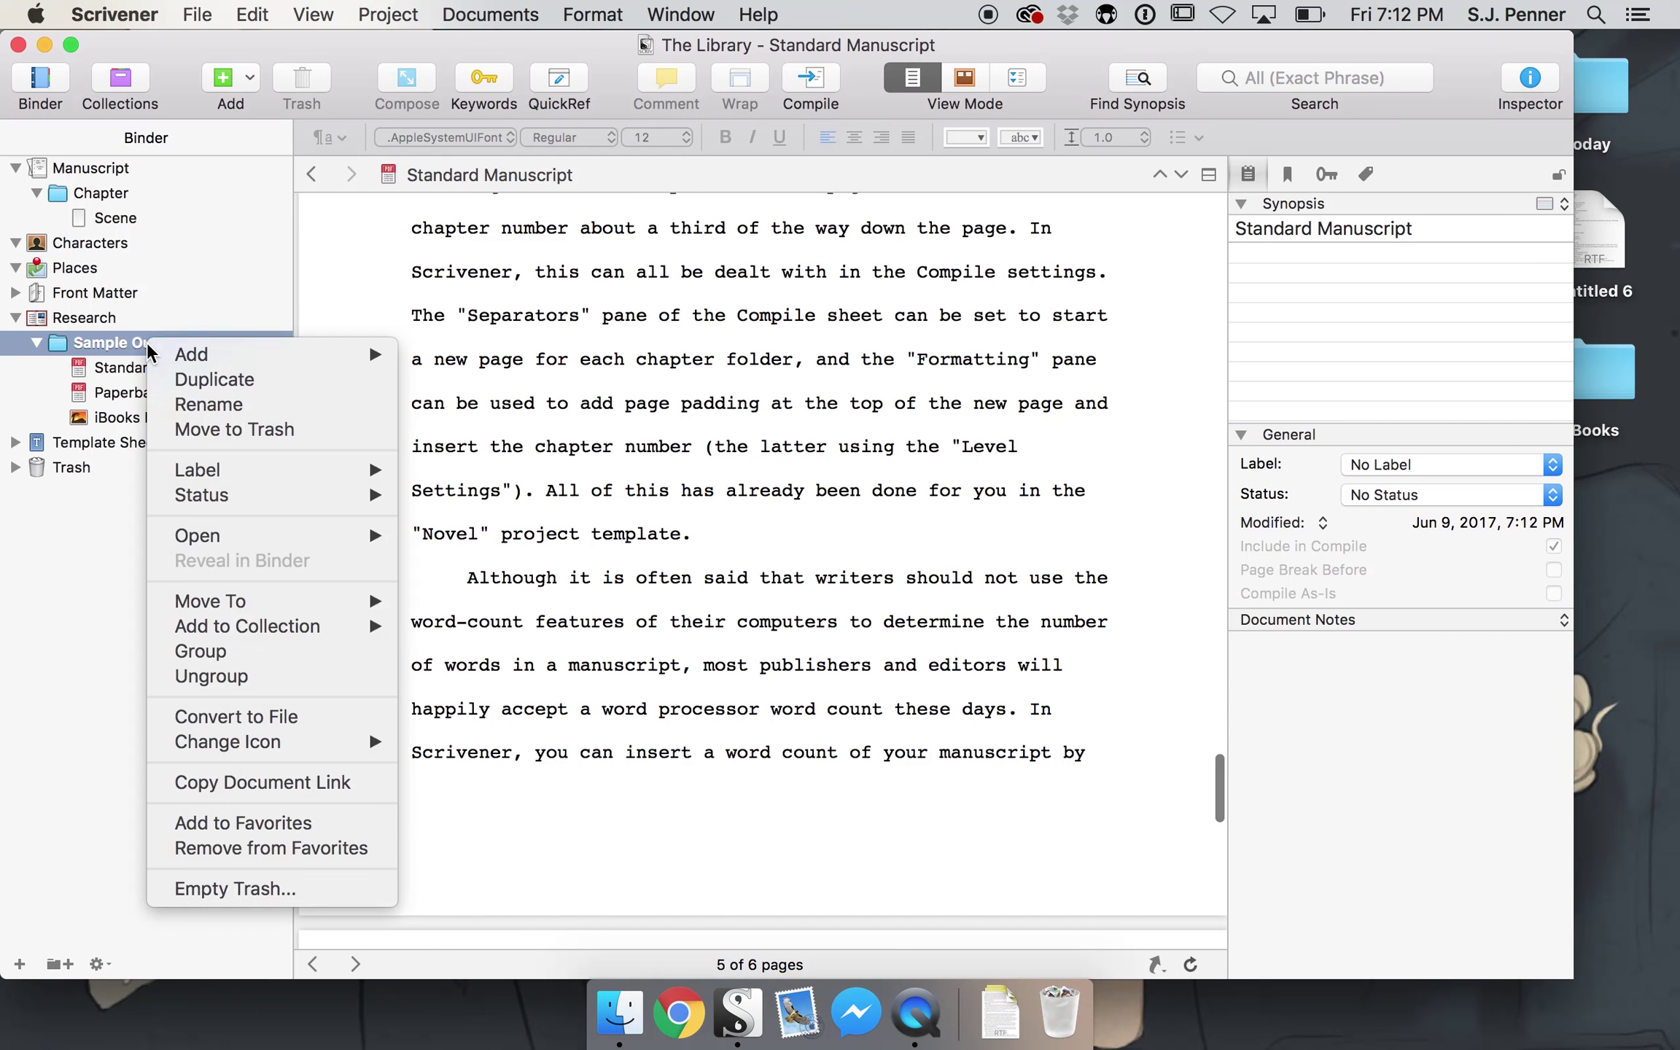
left_click(244, 429)
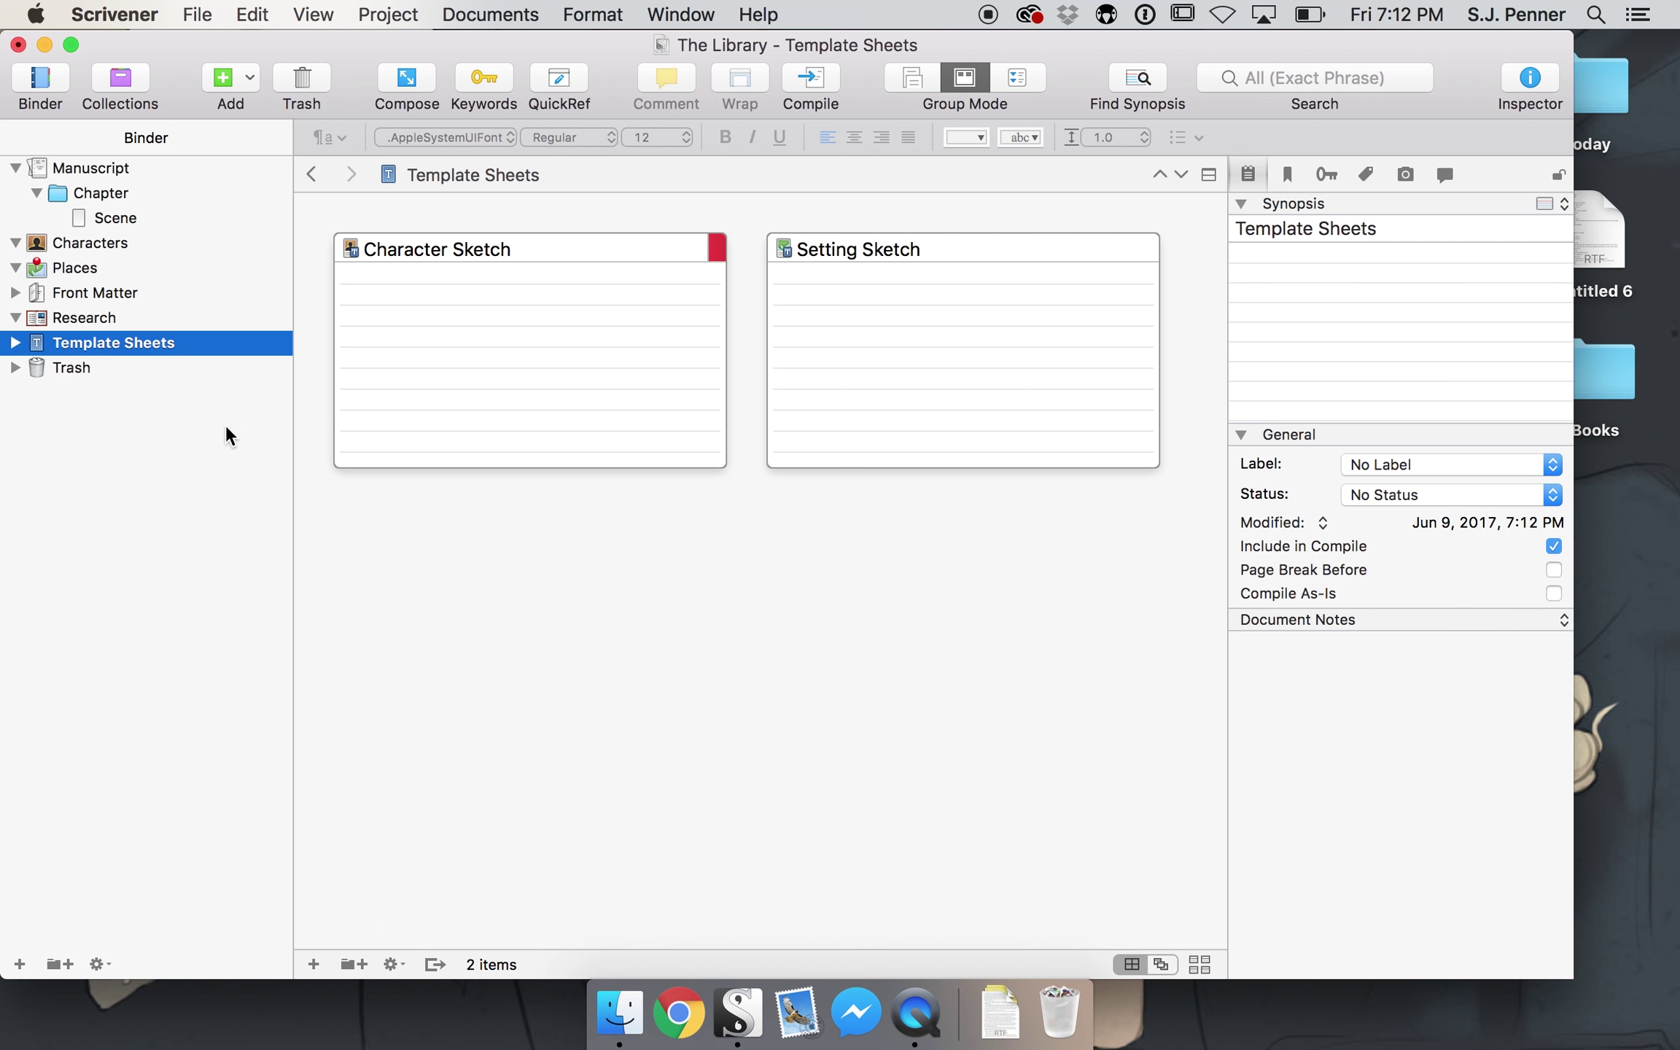
left_click(16, 169)
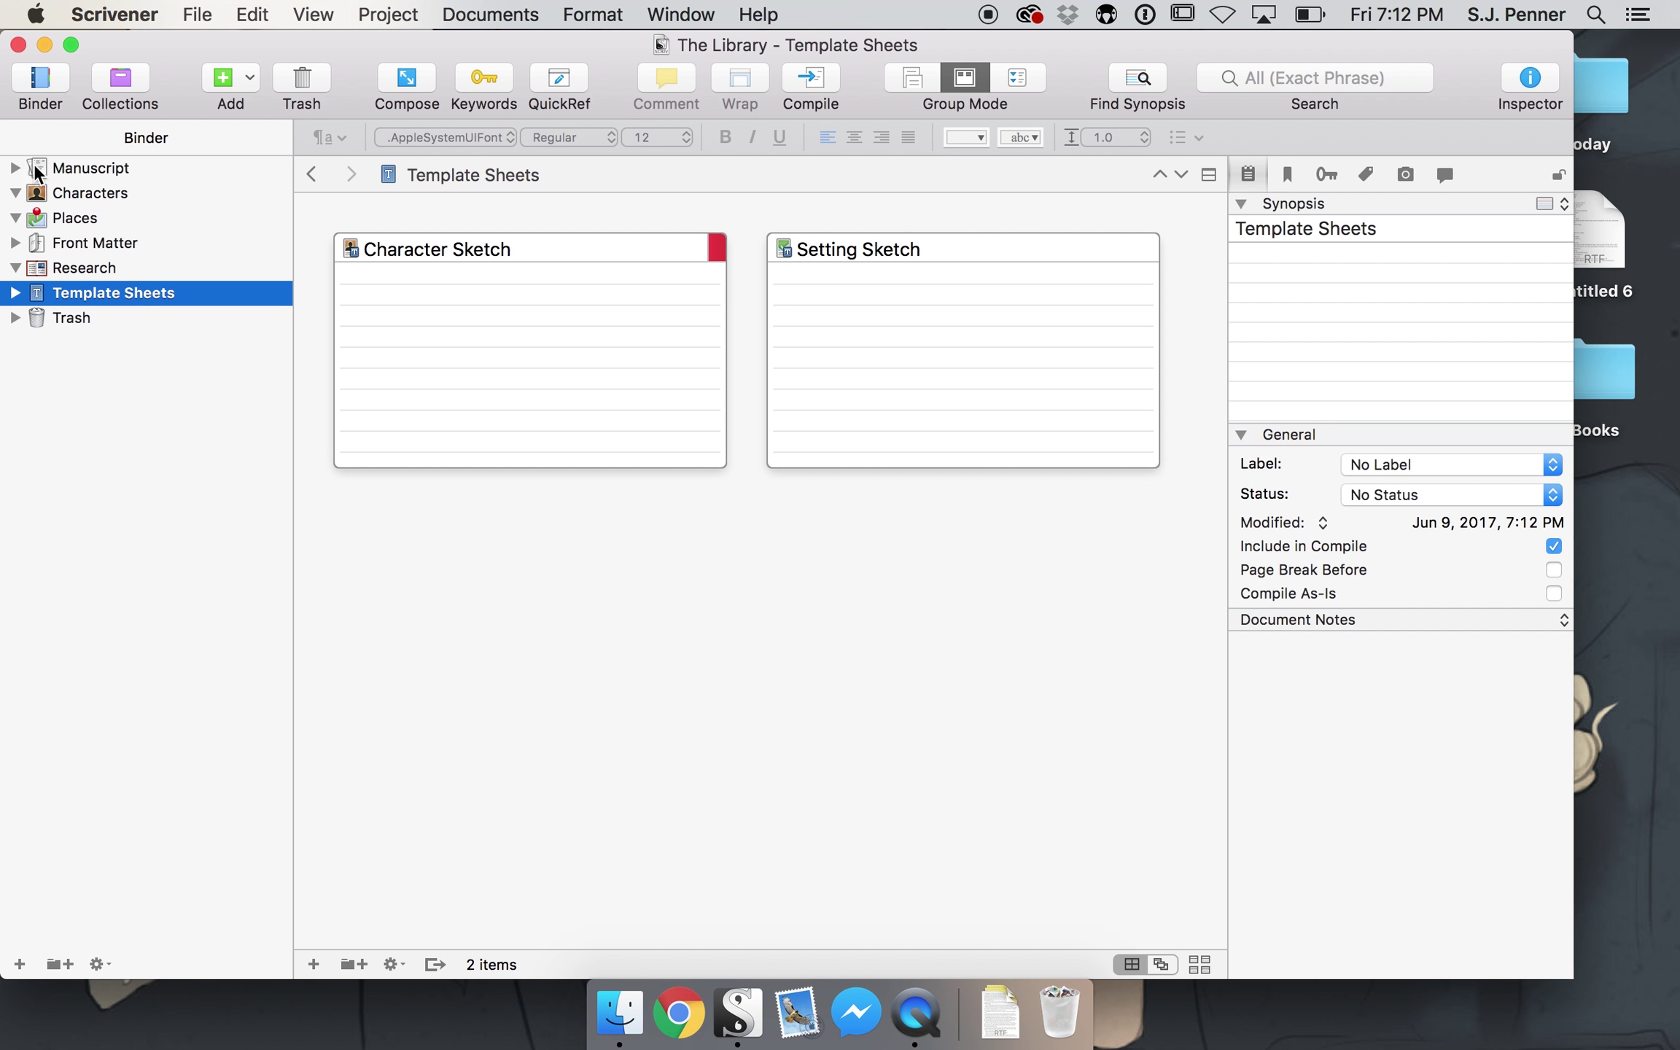
left_click(15, 217)
left_click(15, 193)
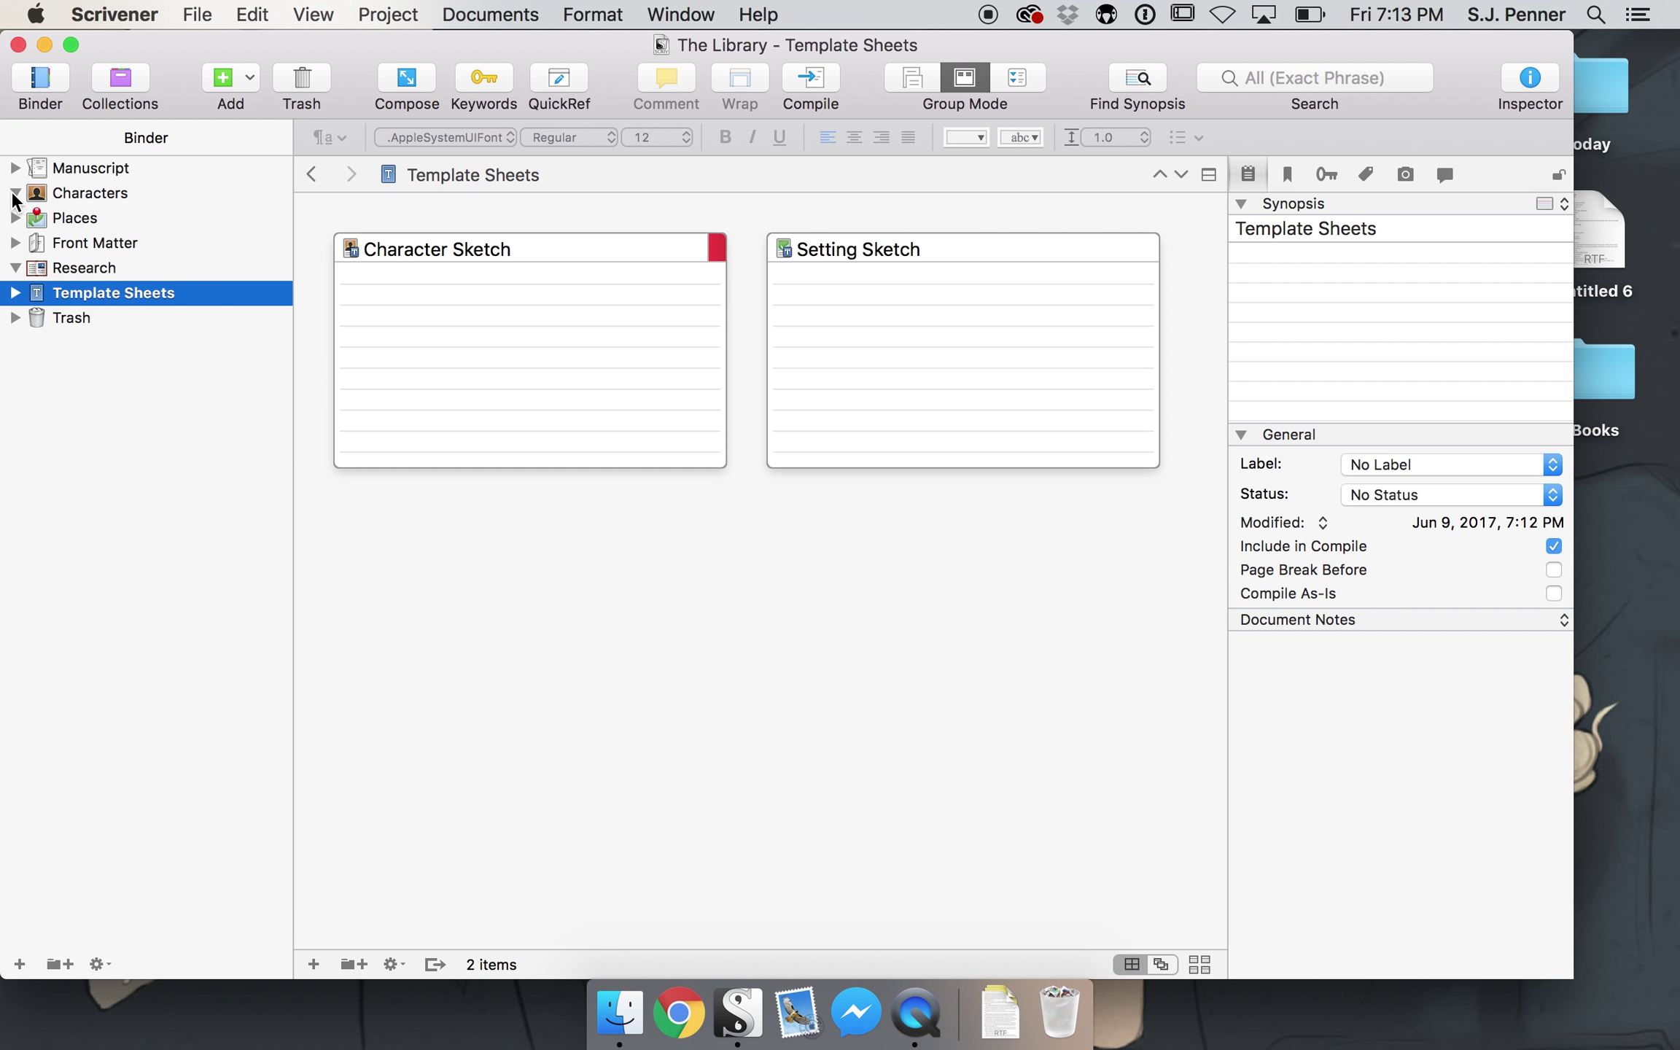
left_click(15, 268)
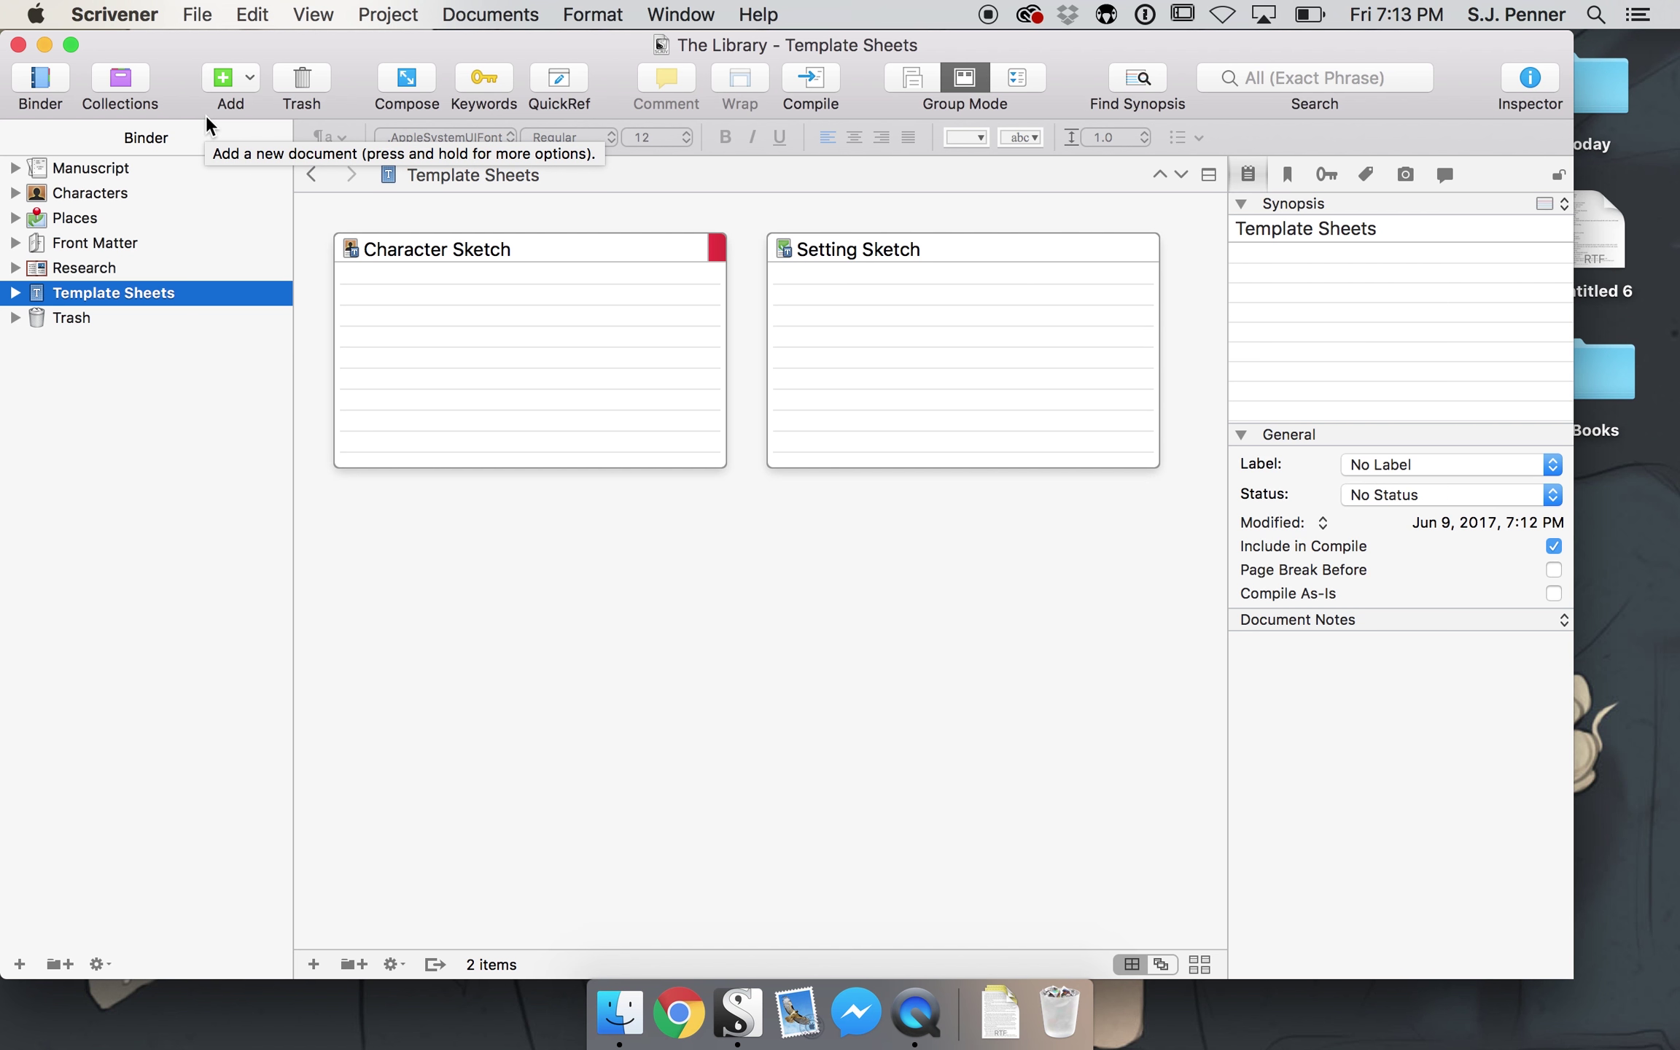
- Browse the Scriptwriting, Non-Fiction and Fiction project templates for a new project, and close the template chooser without creating one
left_click(208, 13)
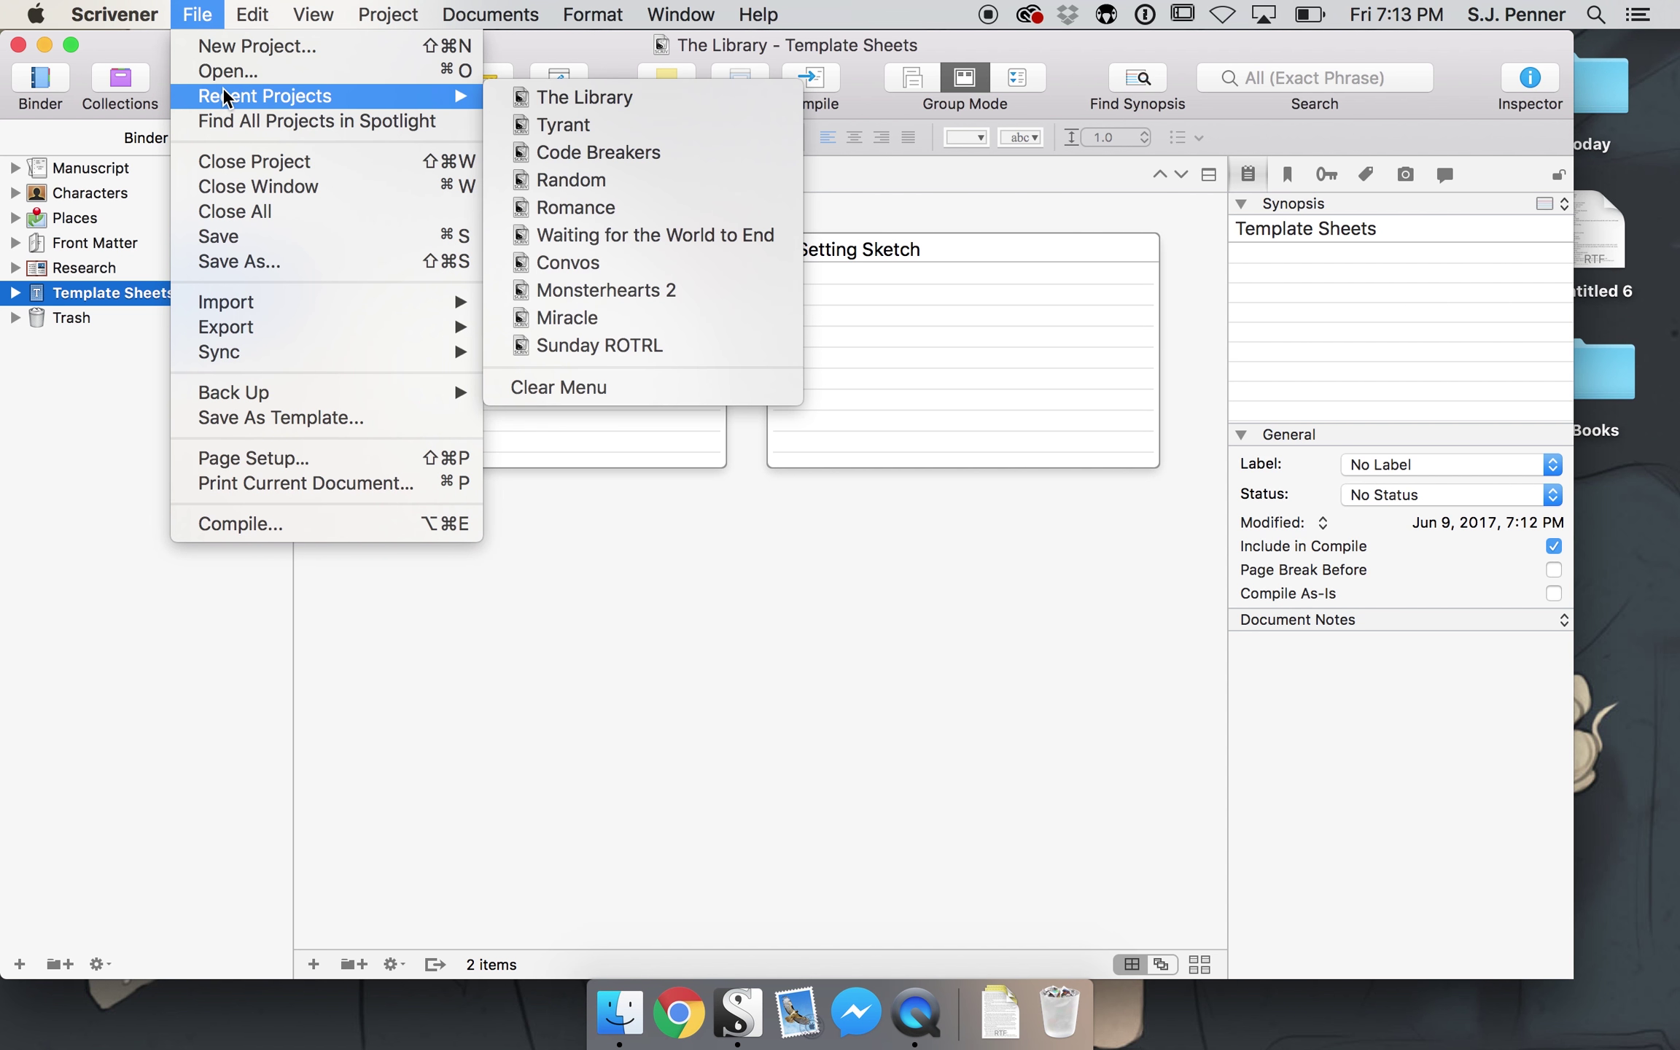
left_click(219, 47)
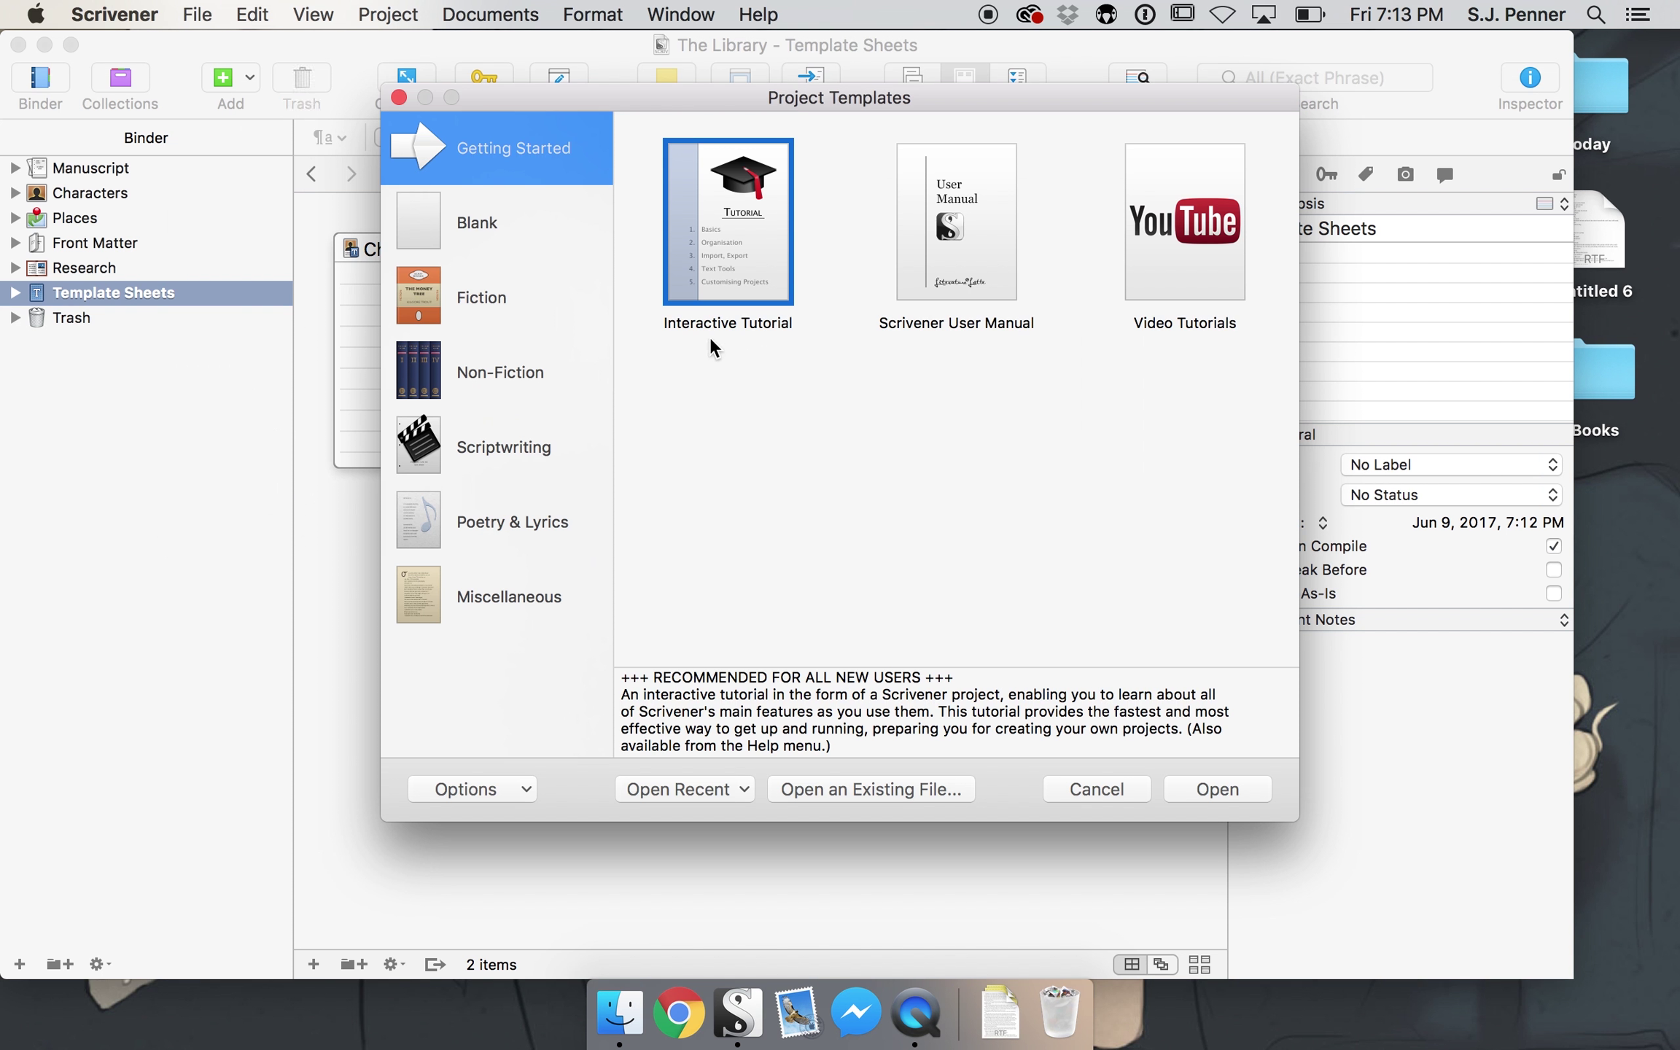
left_click(499, 446)
left_click(501, 373)
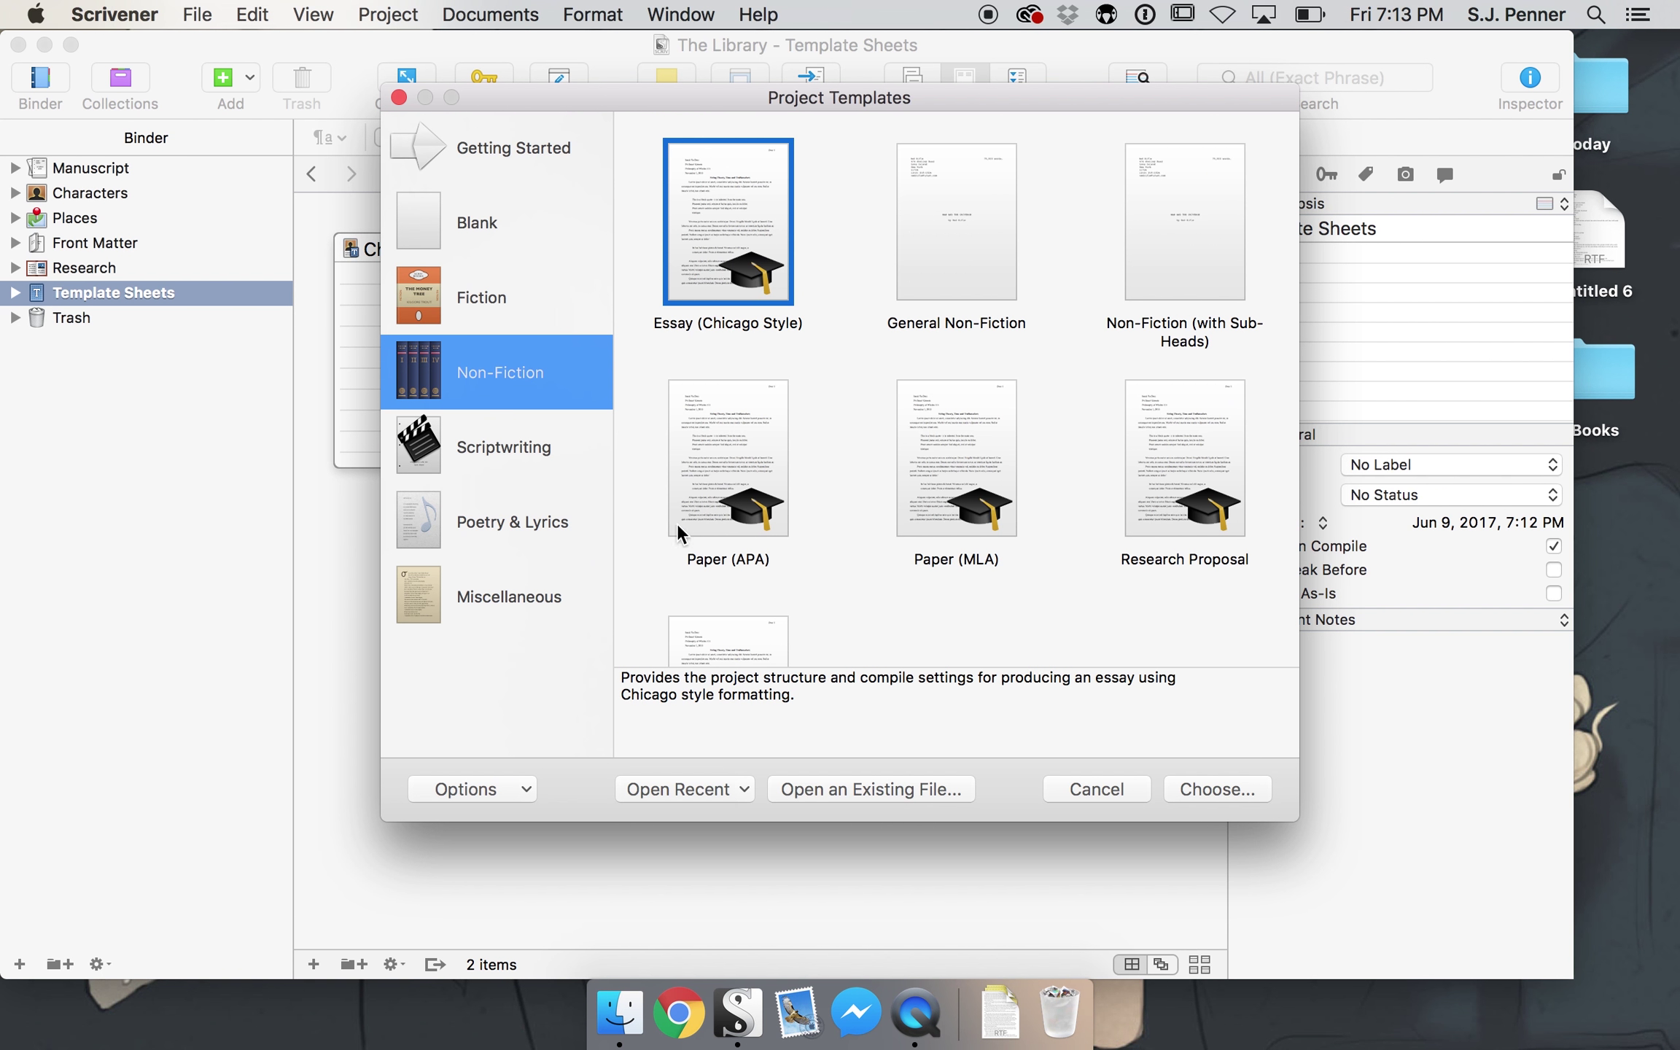
left_click(500, 315)
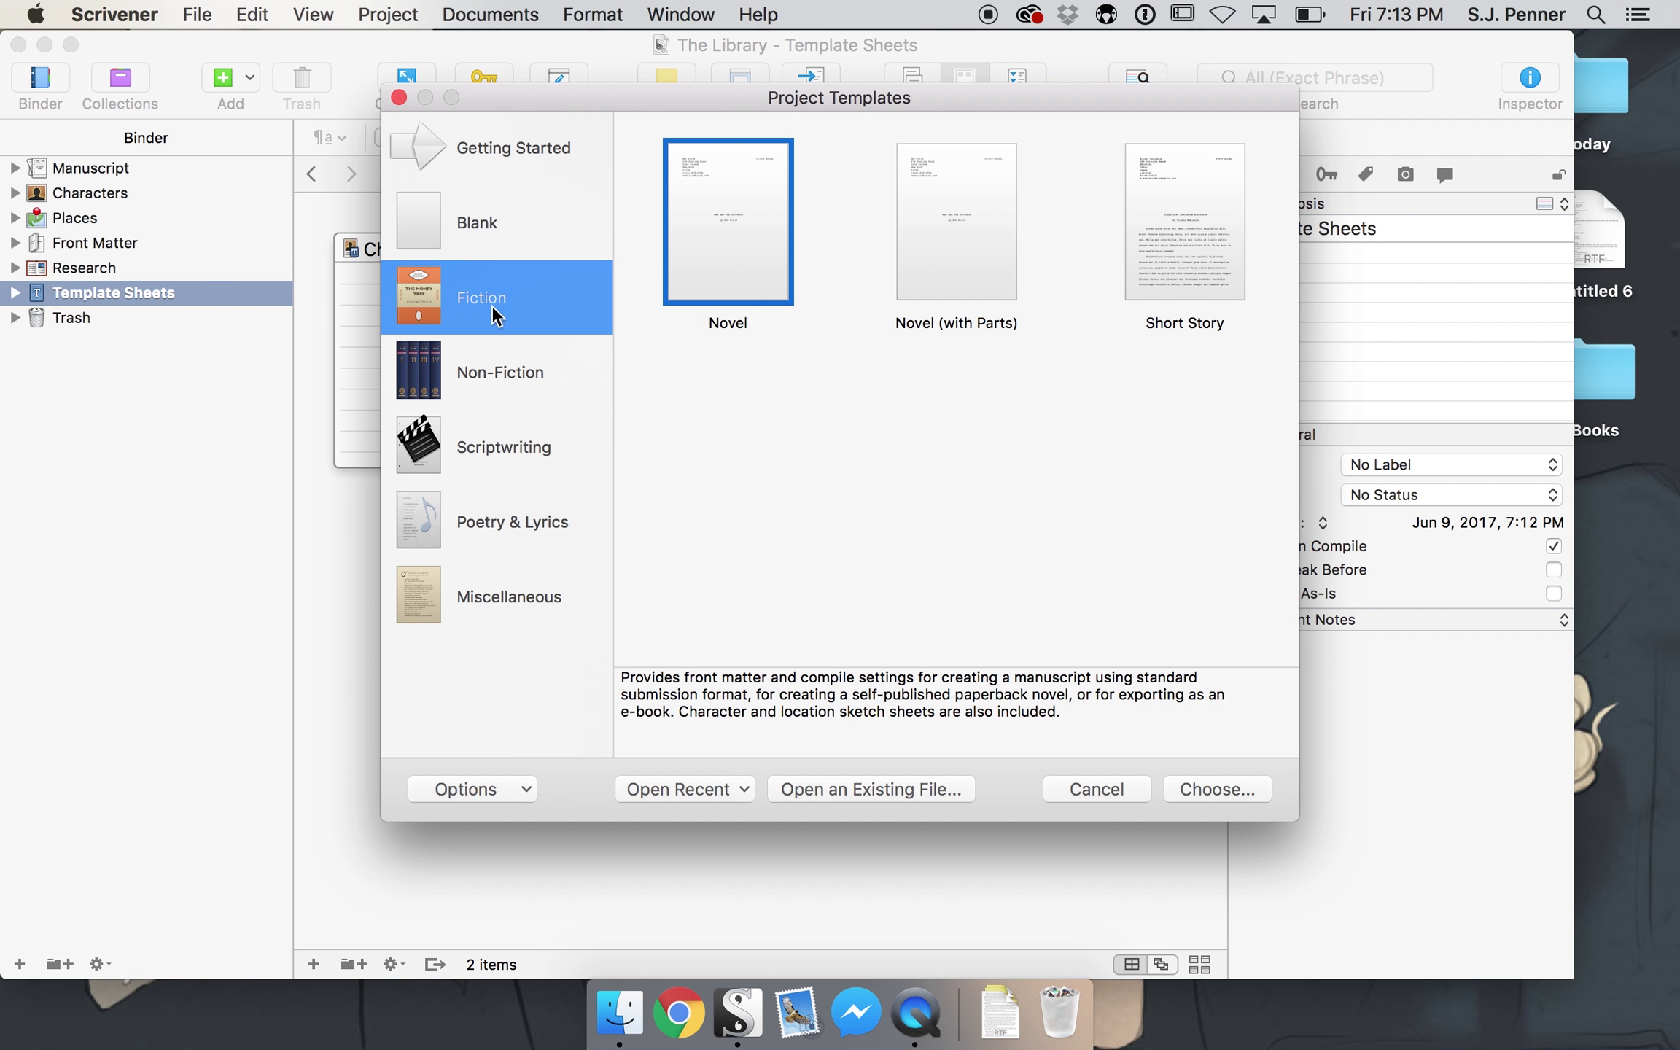
left_click(399, 98)
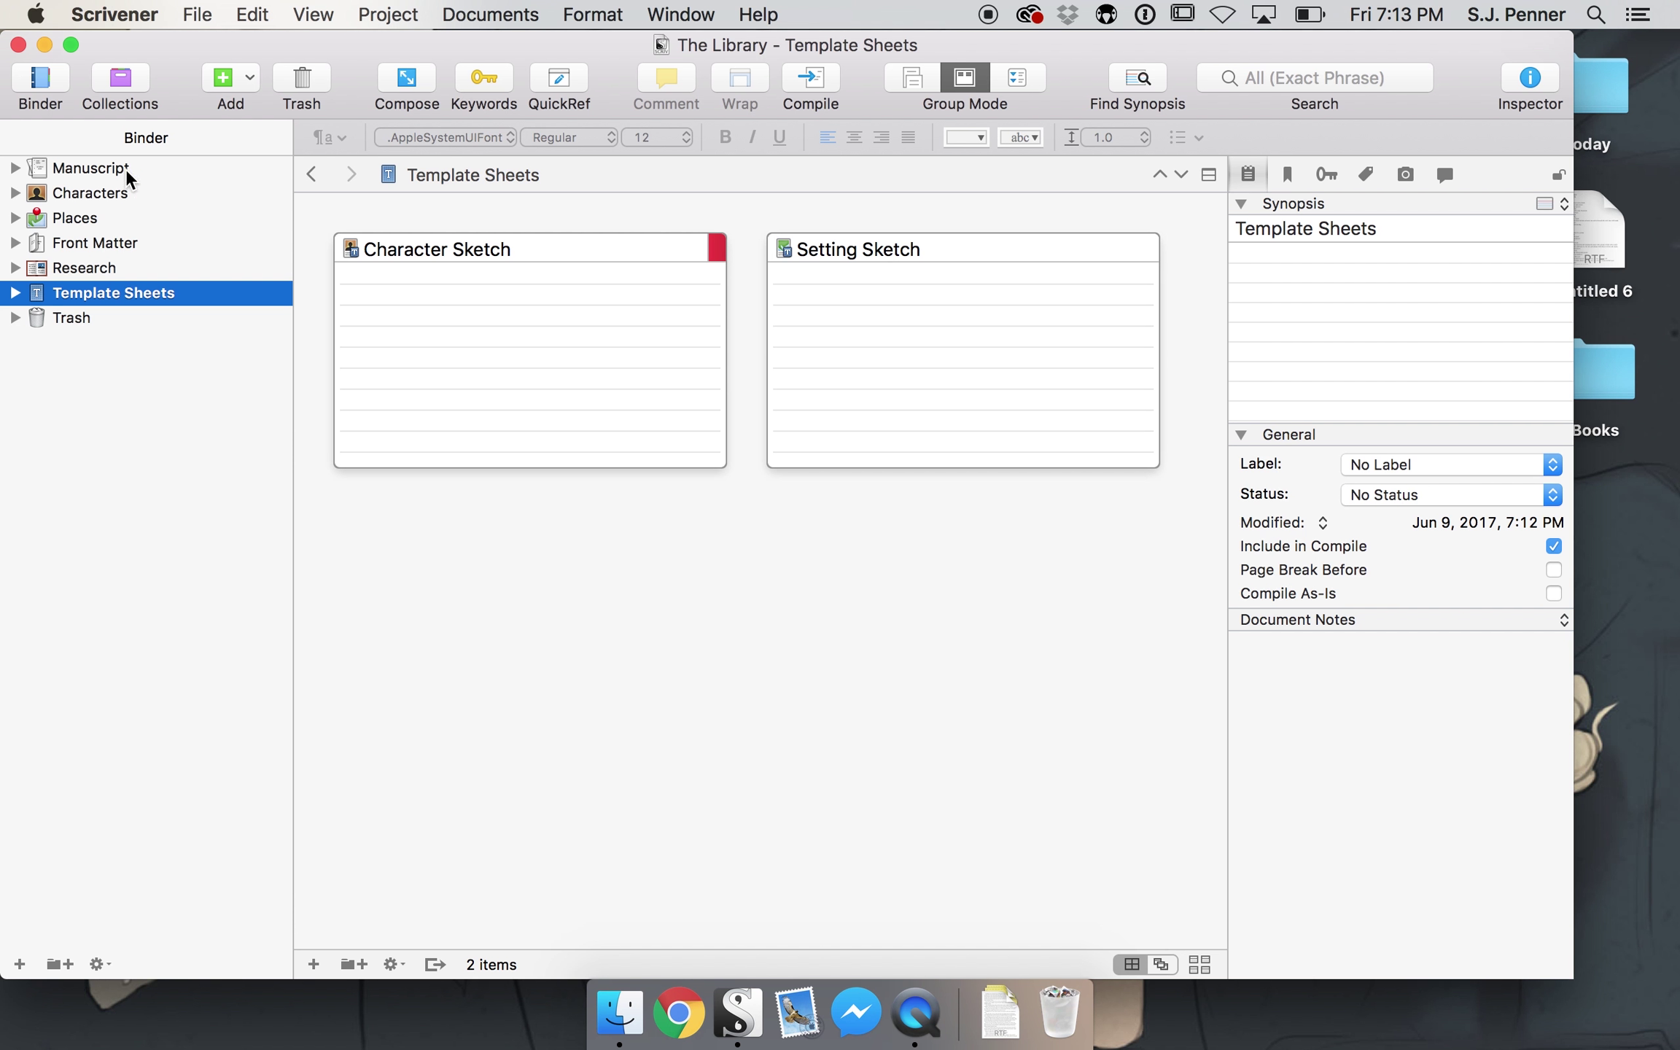
- View the contents of the Manuscript, Characters, Places, Front Matter and Research folders one after another
left_click(89, 168)
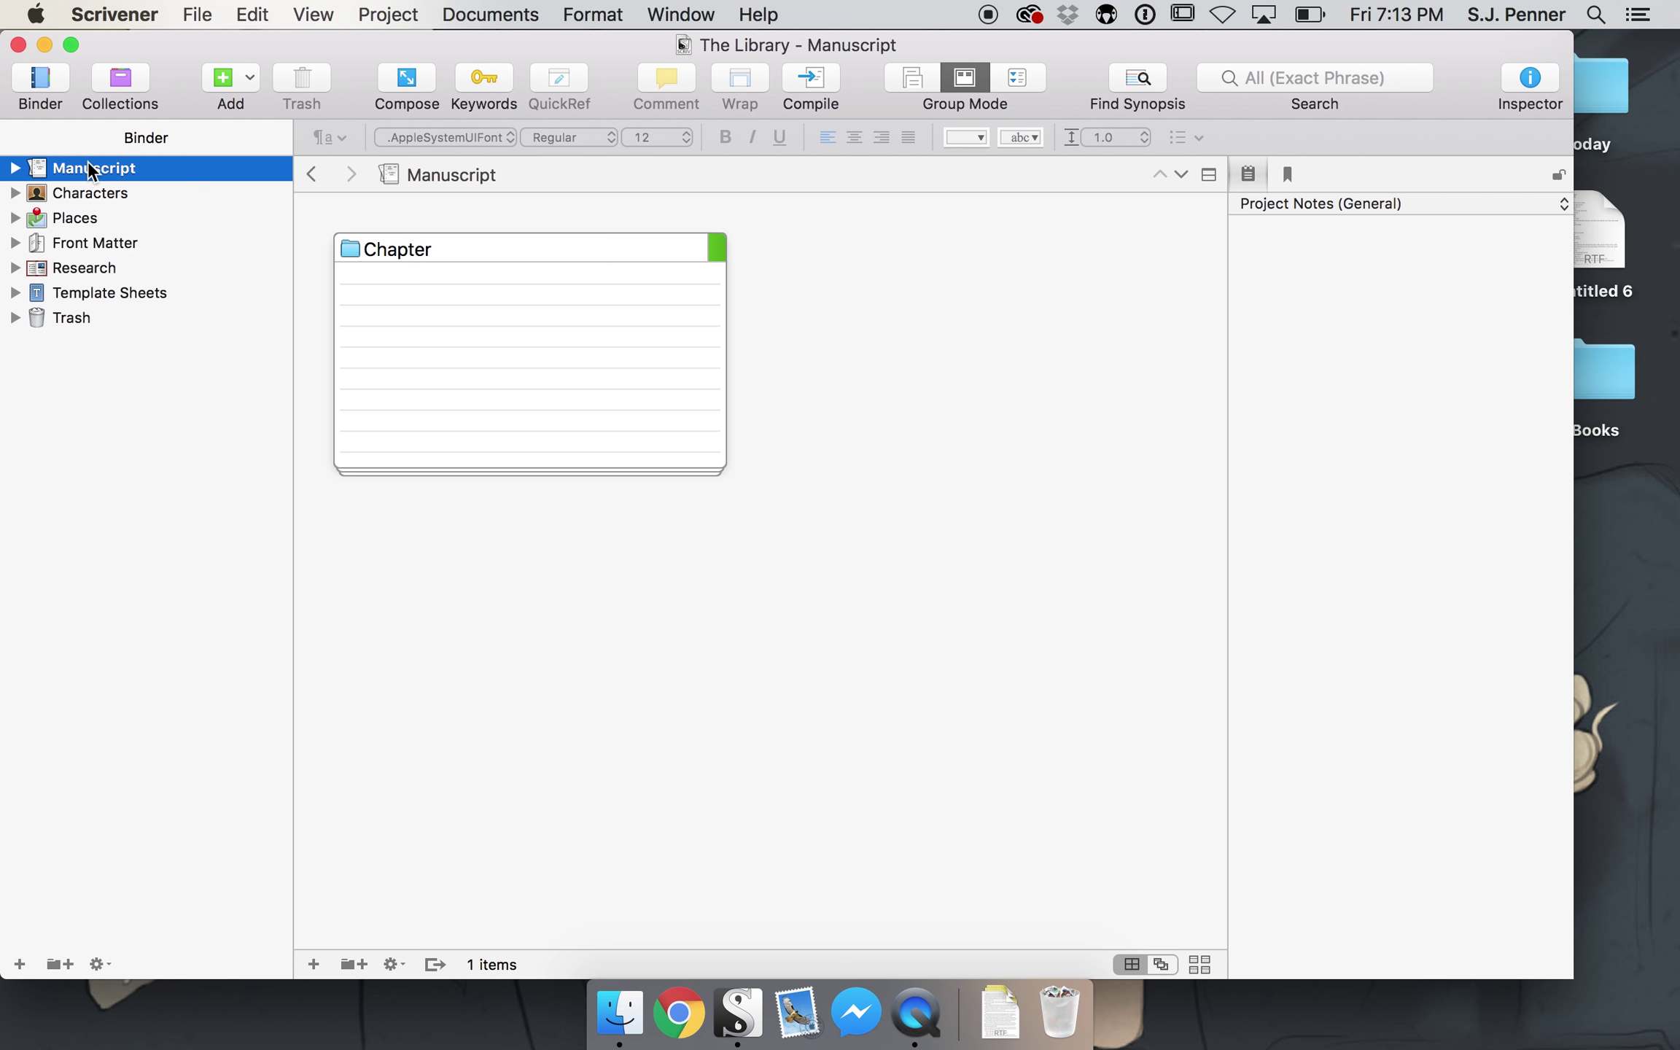
key("Down")
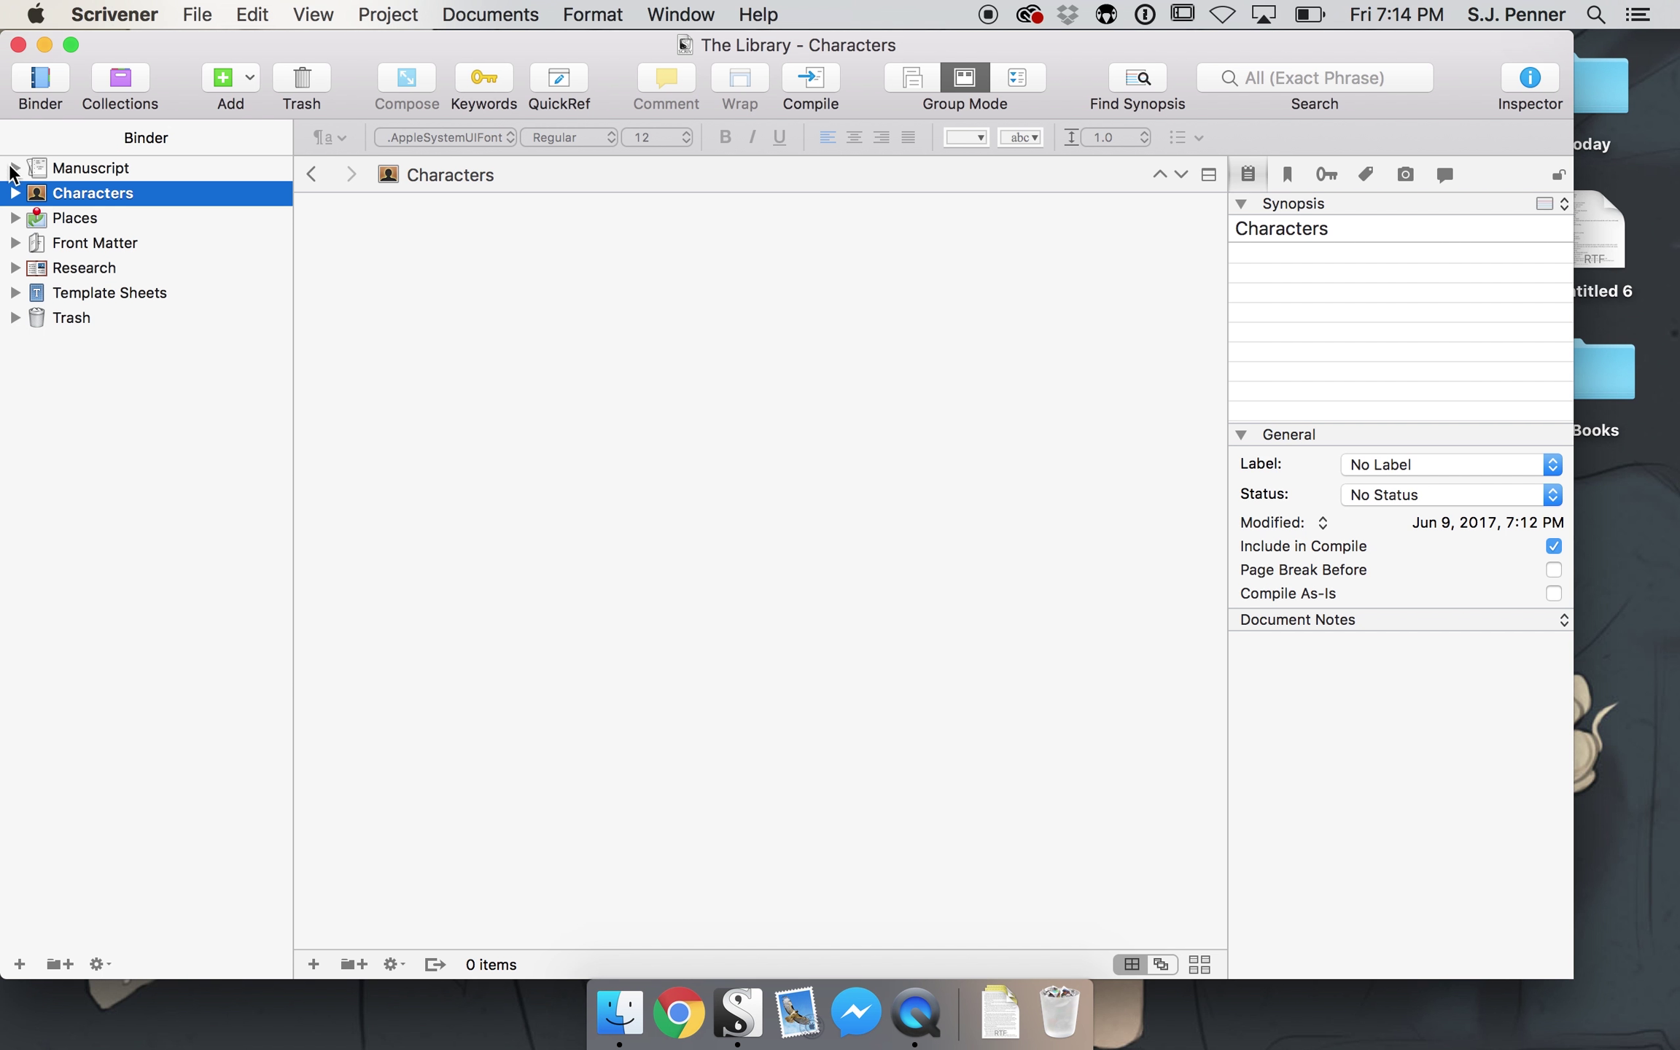
left_click(73, 216)
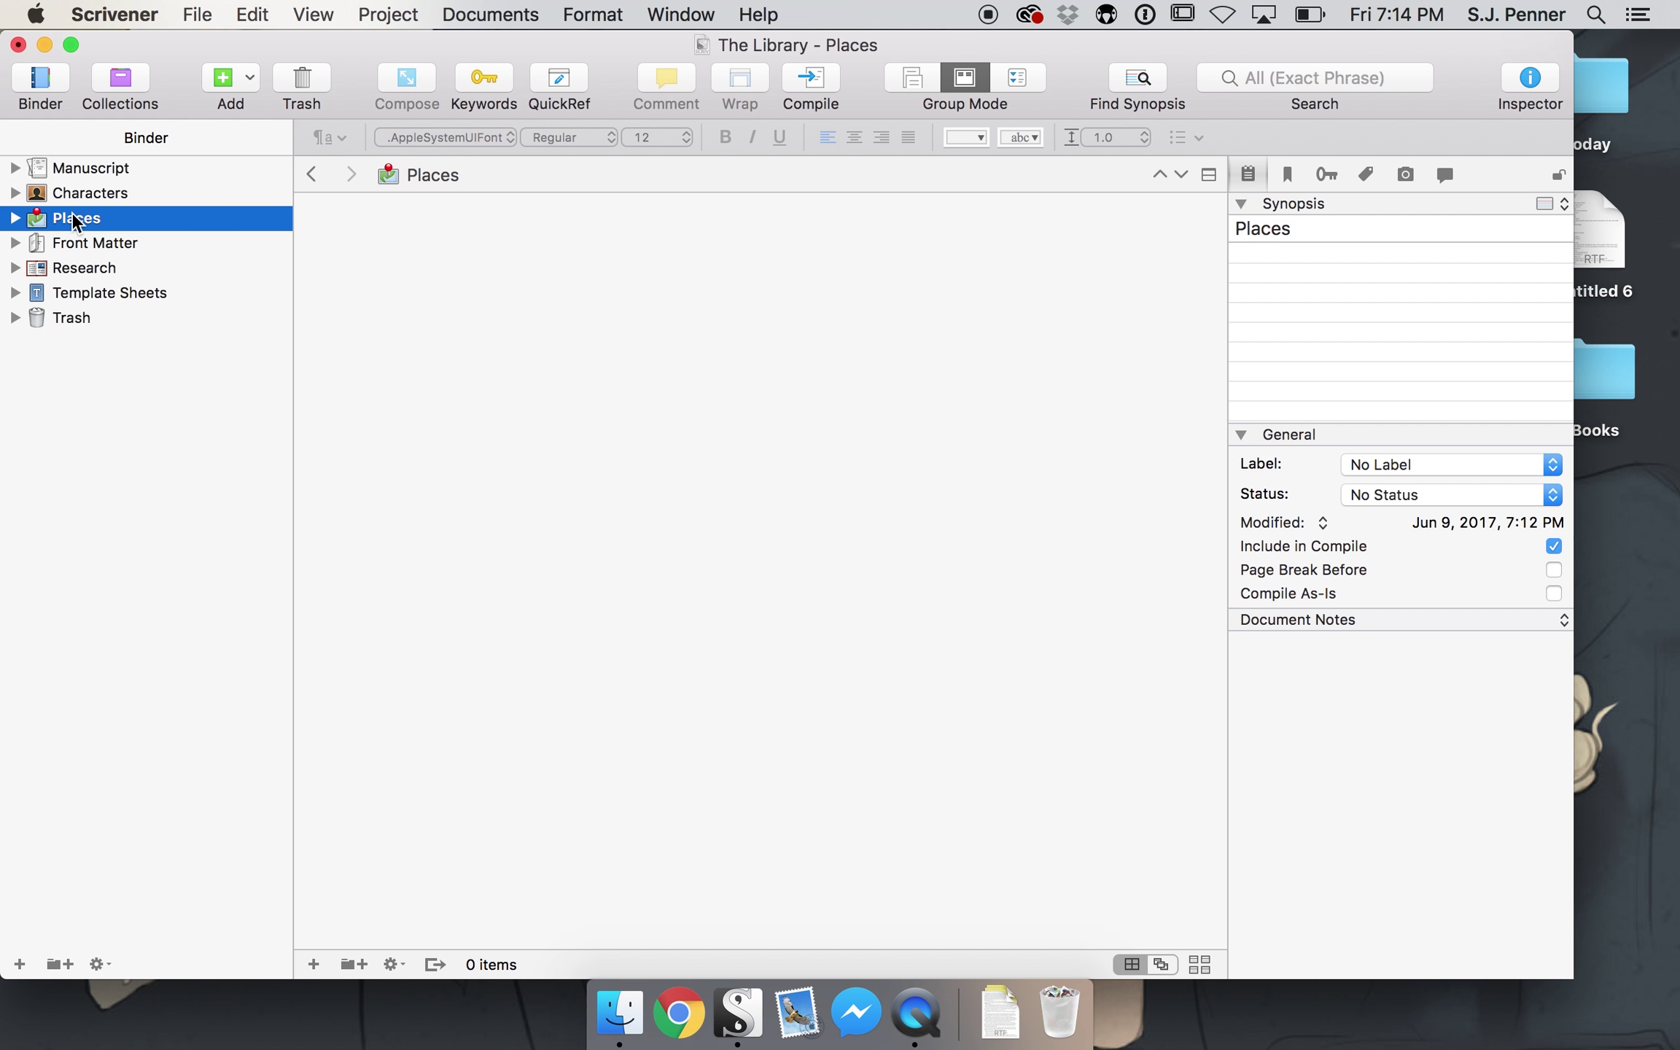
left_click(110, 242)
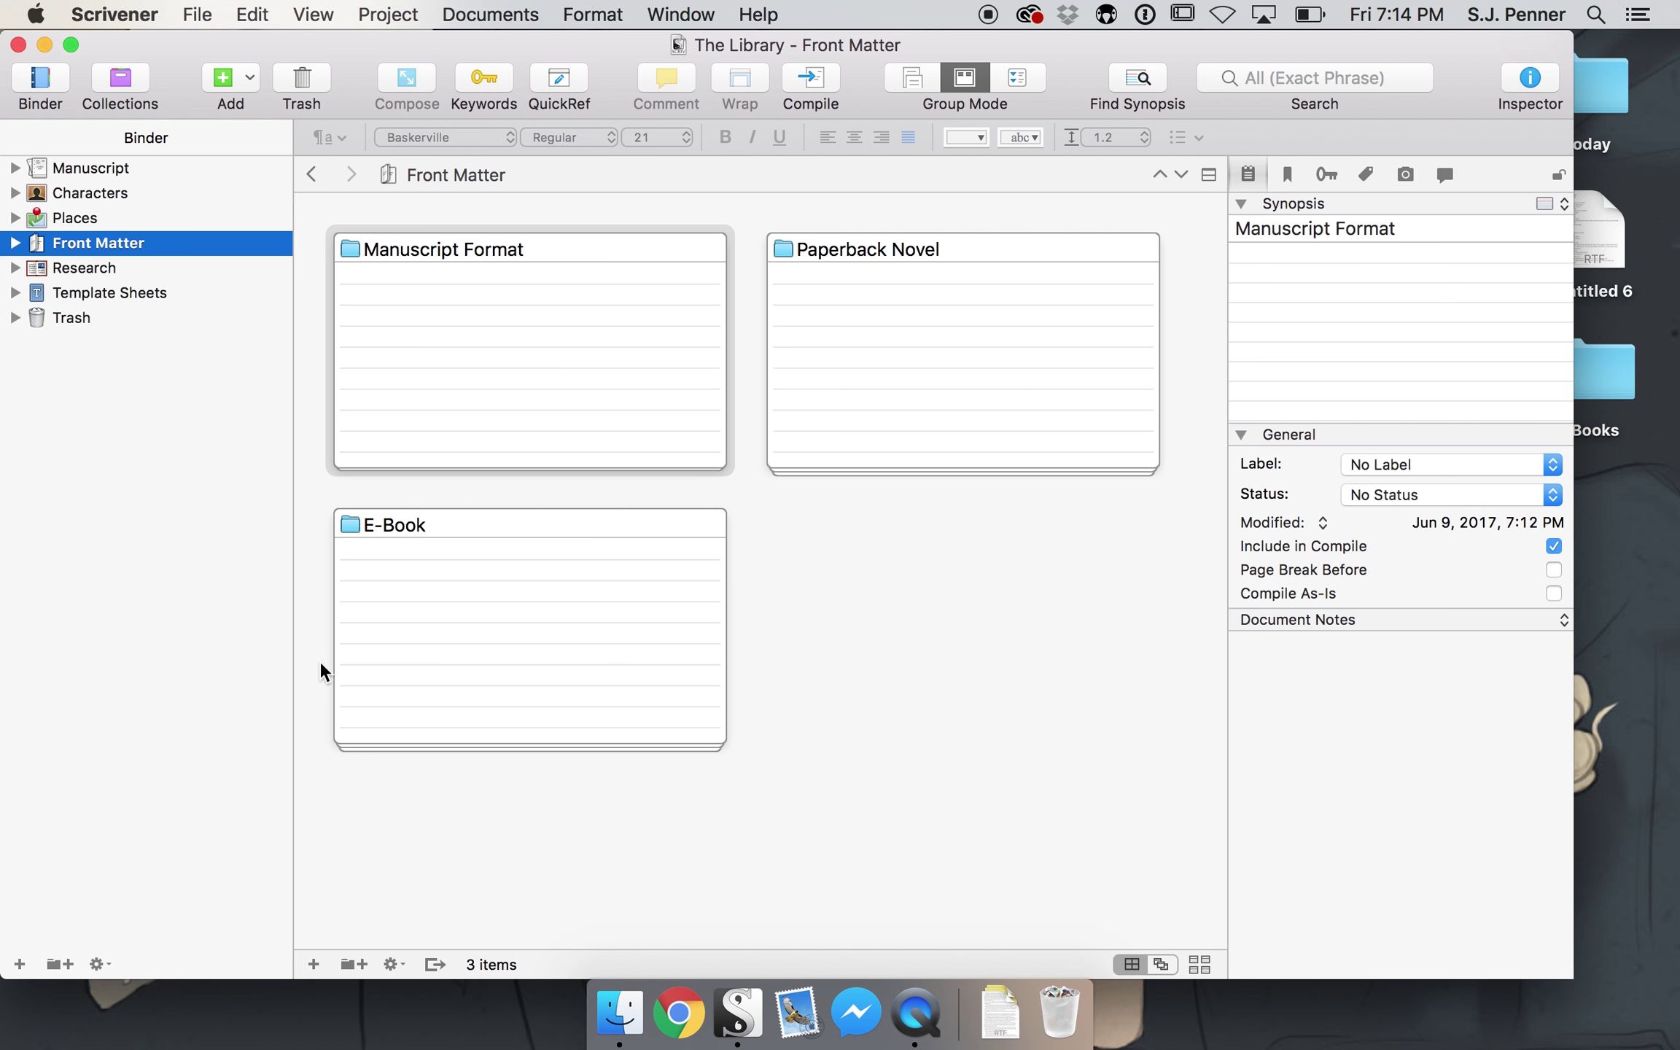
left_click(84, 267)
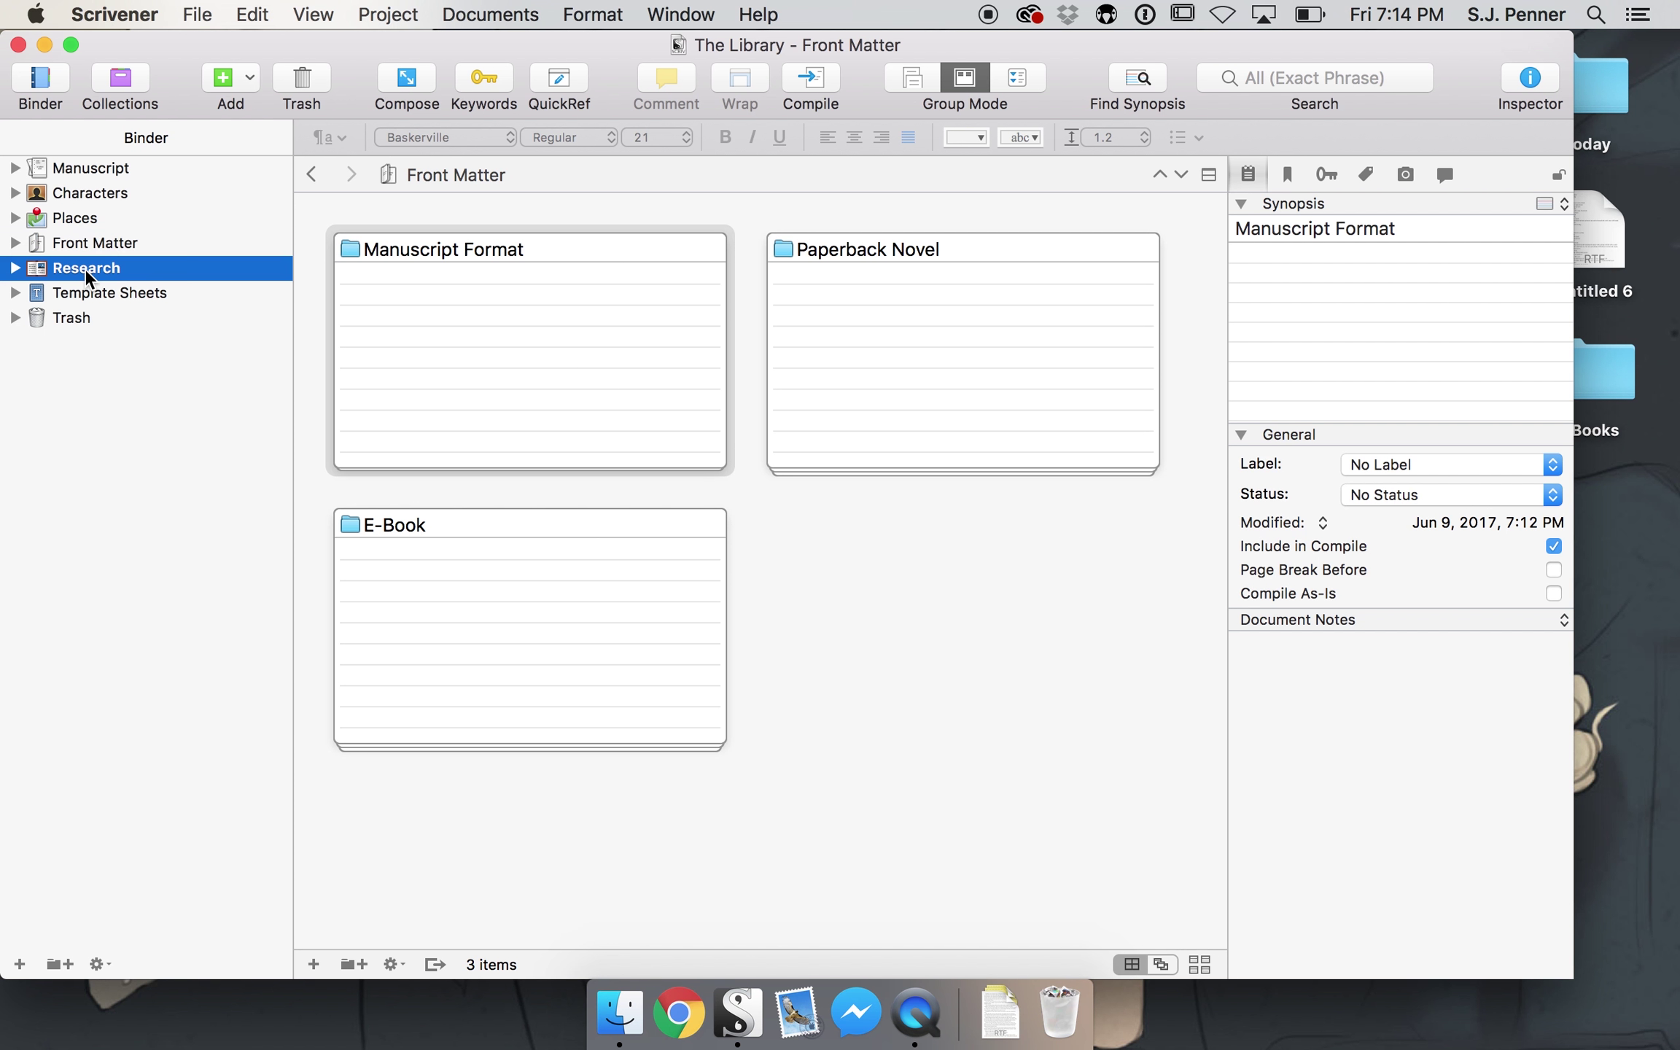
left_click(14, 267)
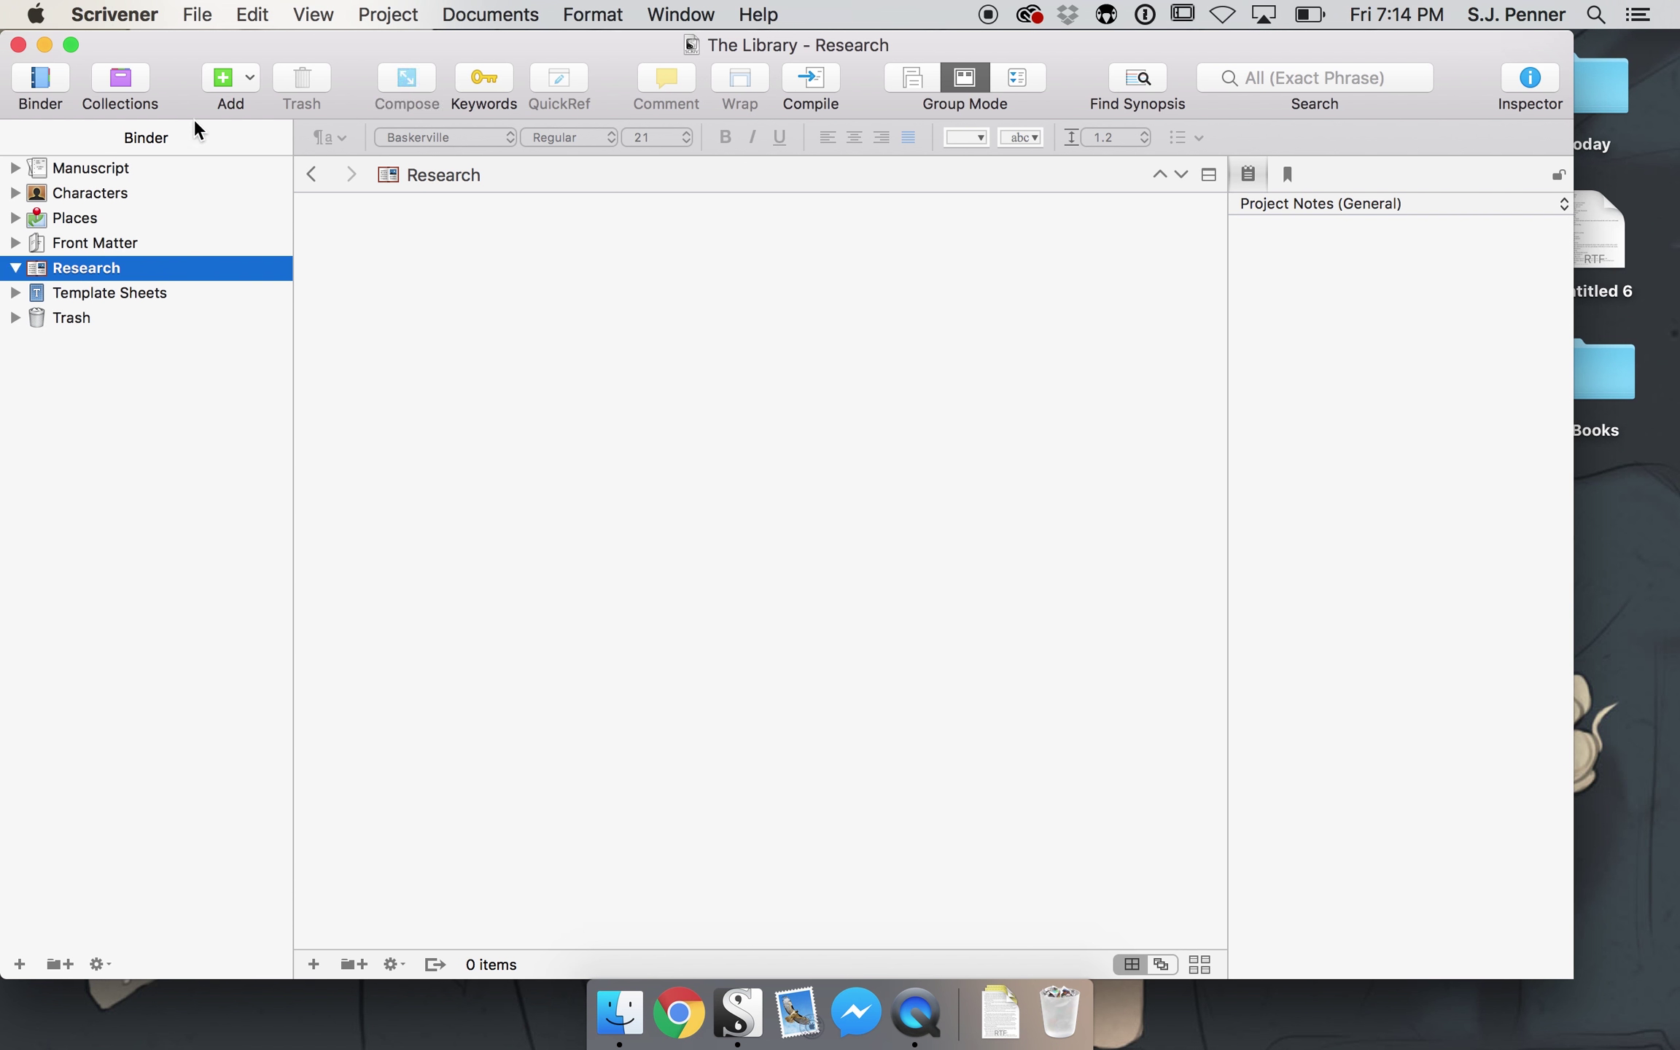
- Add a folder named Magic inside the Research folder
left_click(247, 75)
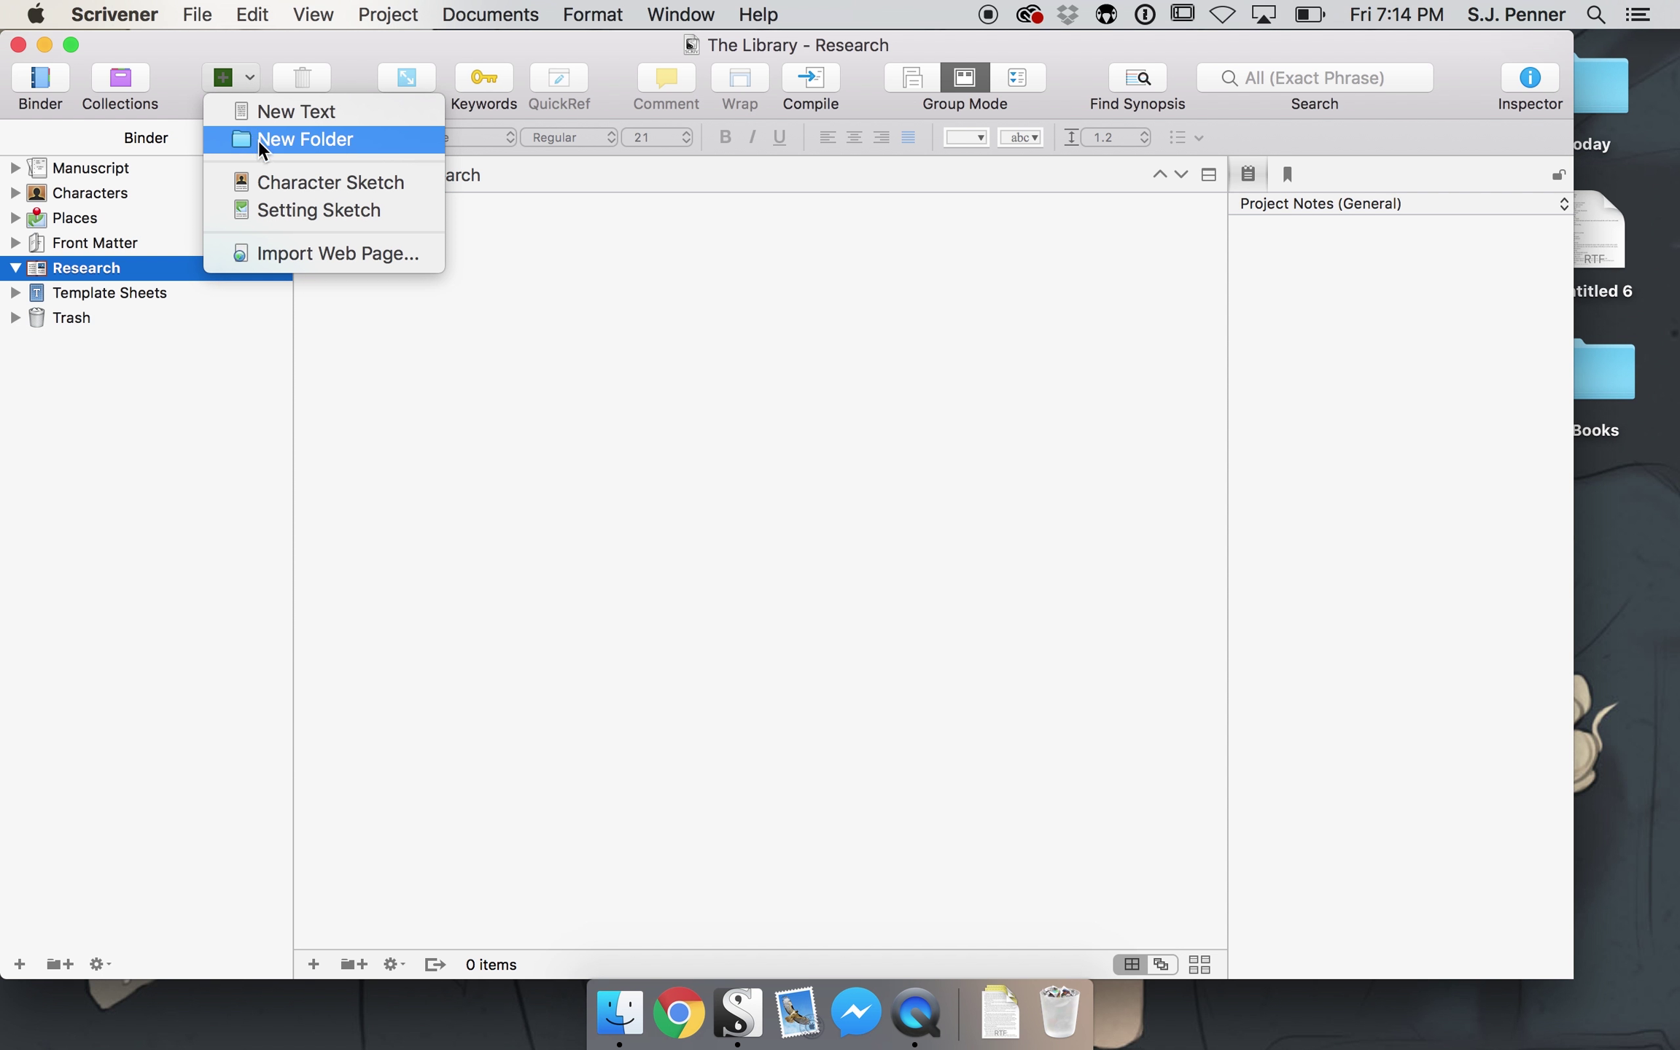
left_click(260, 141)
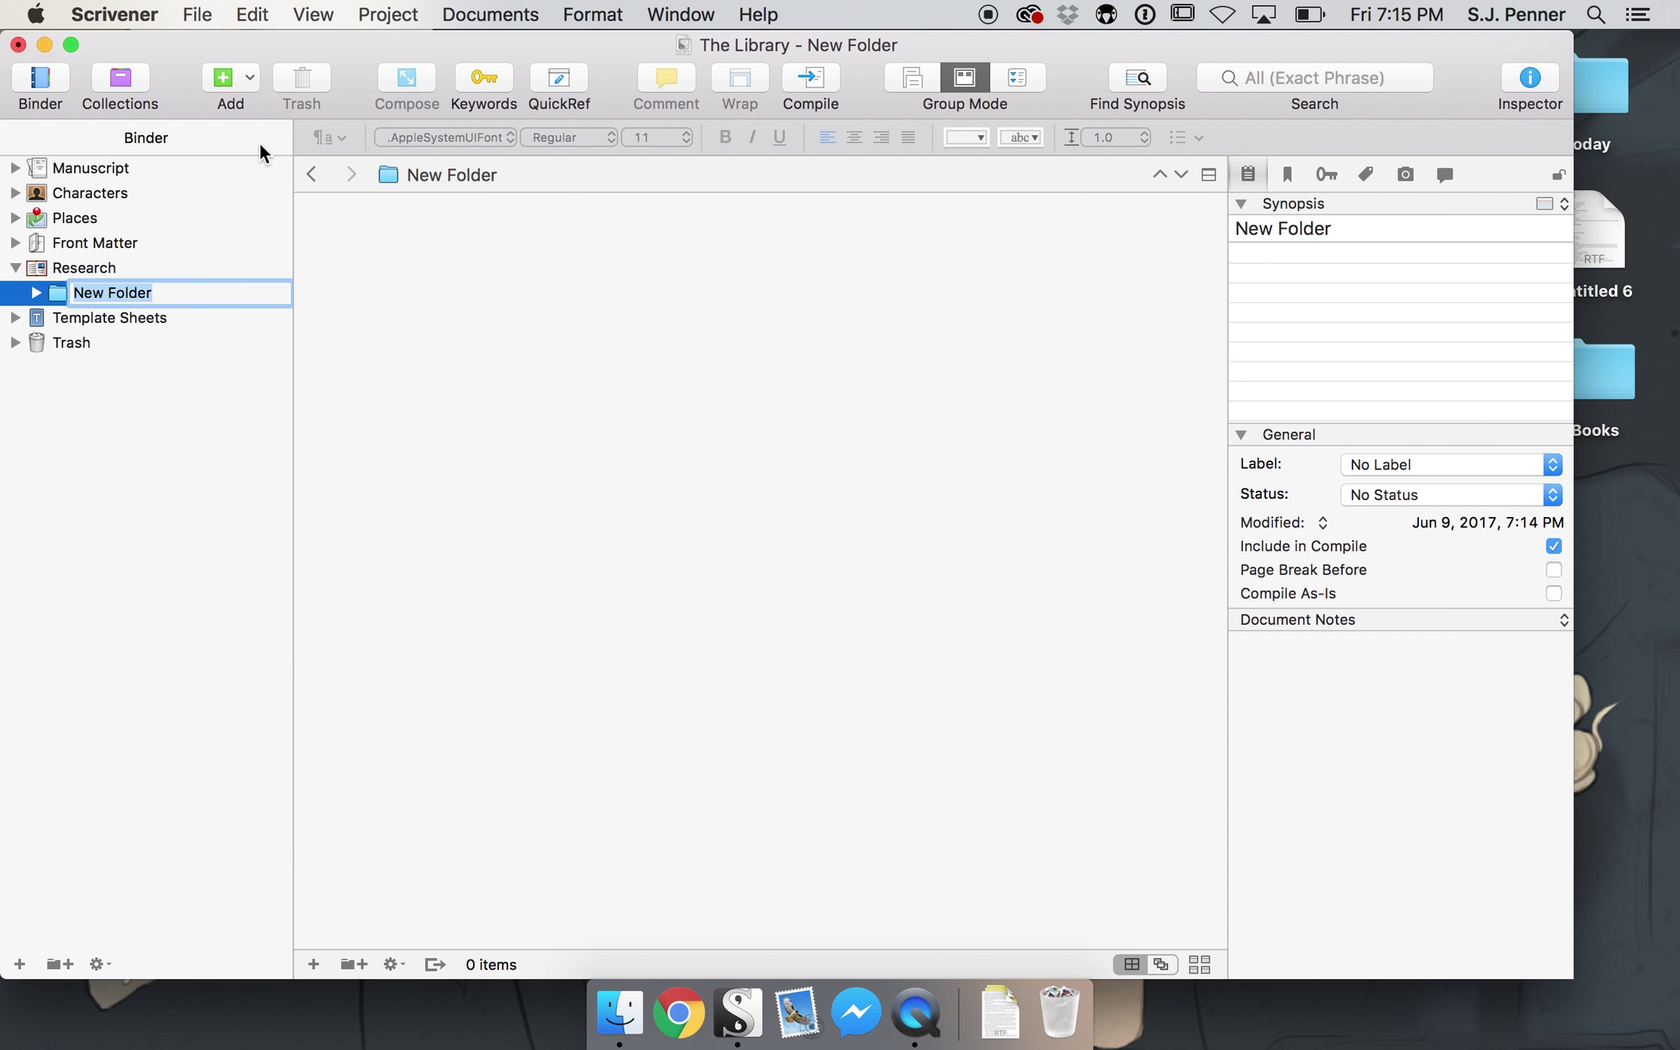
type("Magic")
left_click(515, 235)
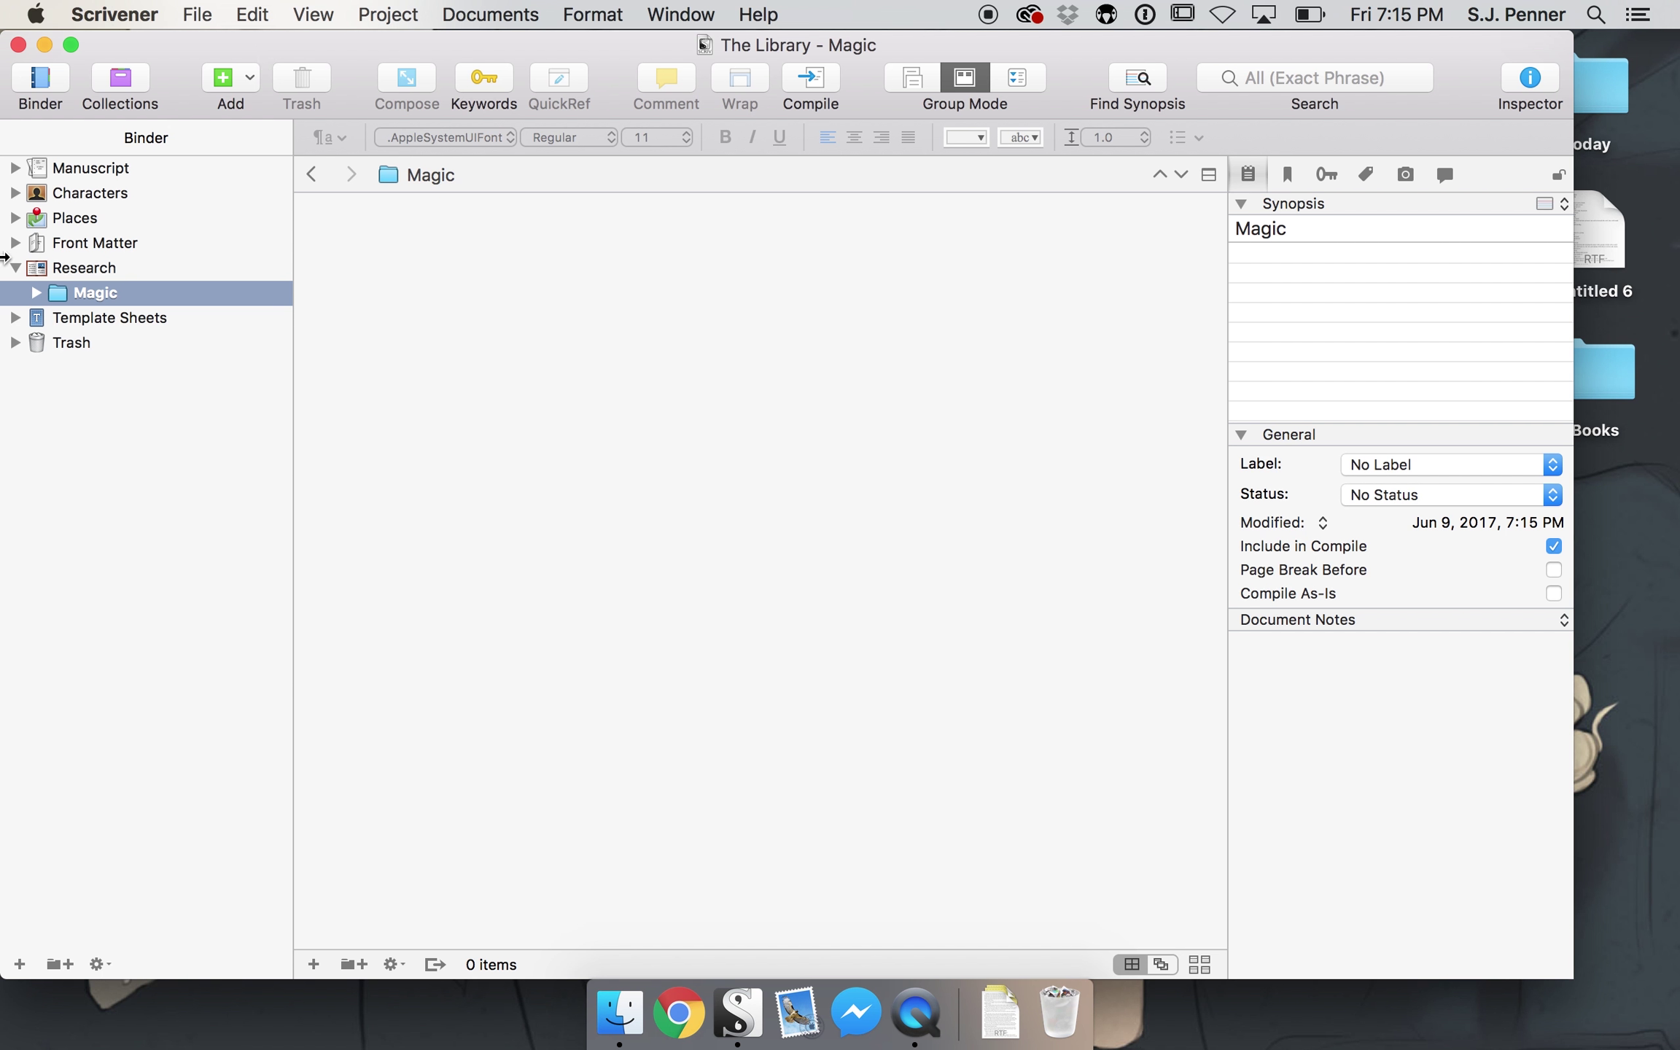
- Add another new folder inside Magic and move it out so it sits directly under Research, above the Magic folder
left_click(252, 74)
left_click(248, 138)
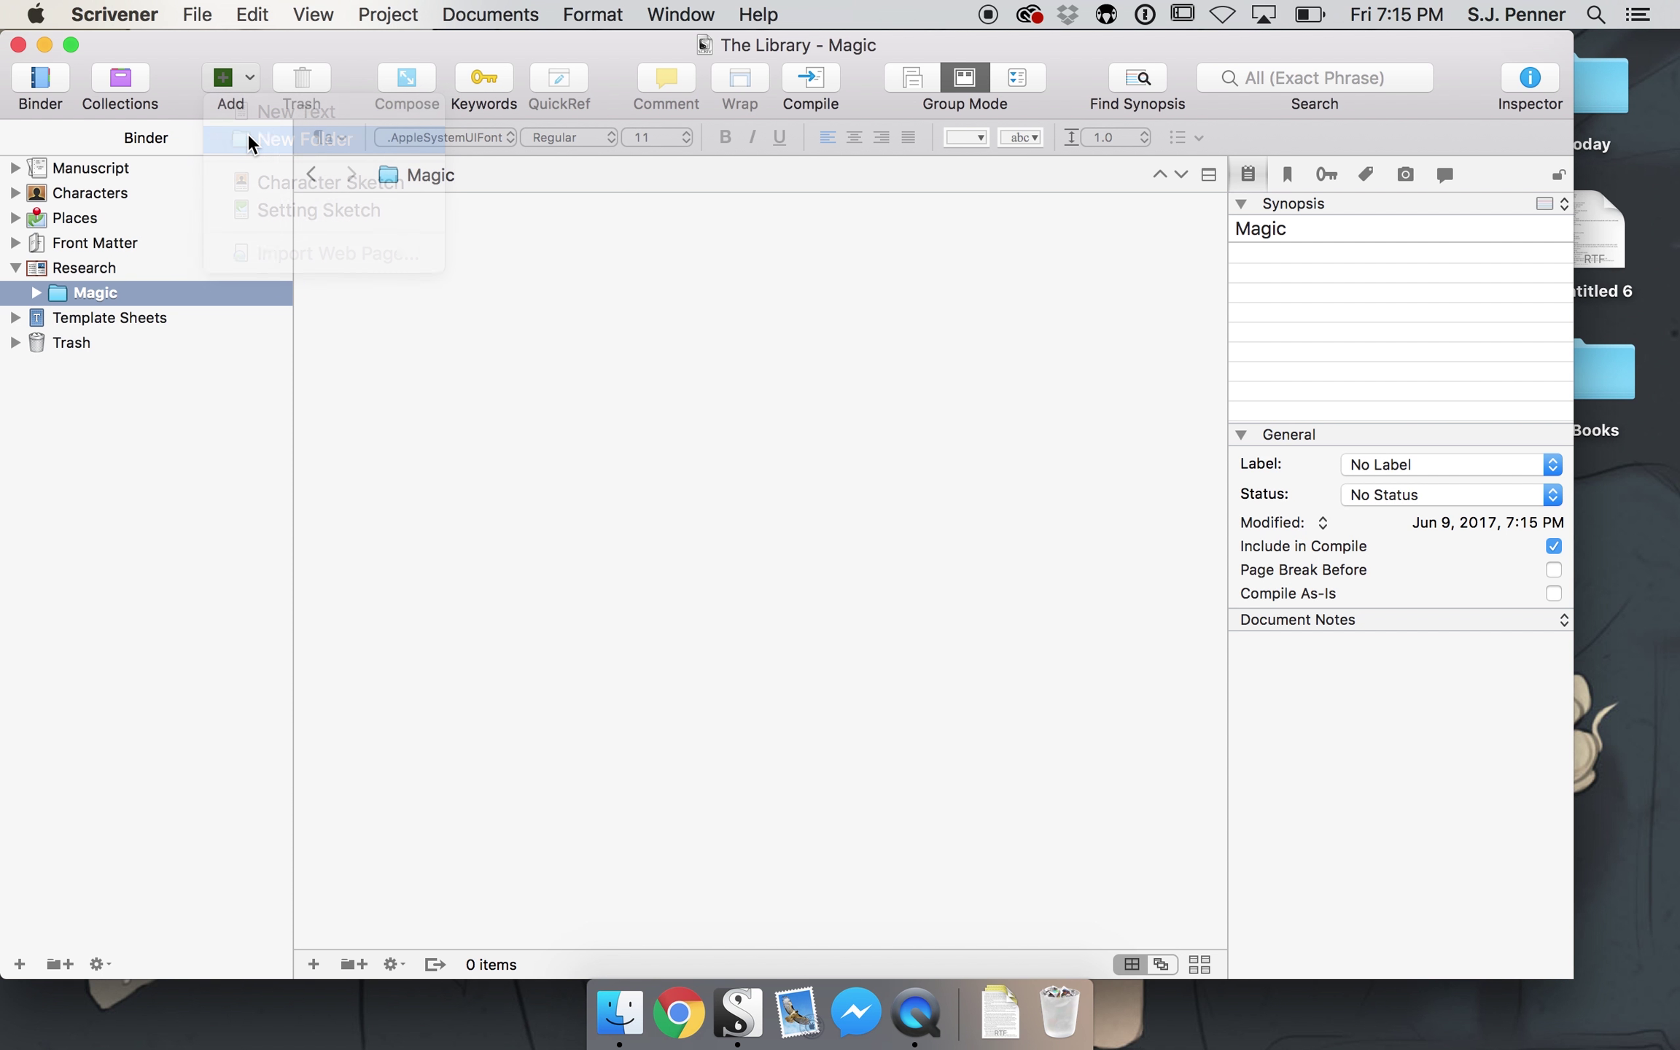
left_click(589, 175)
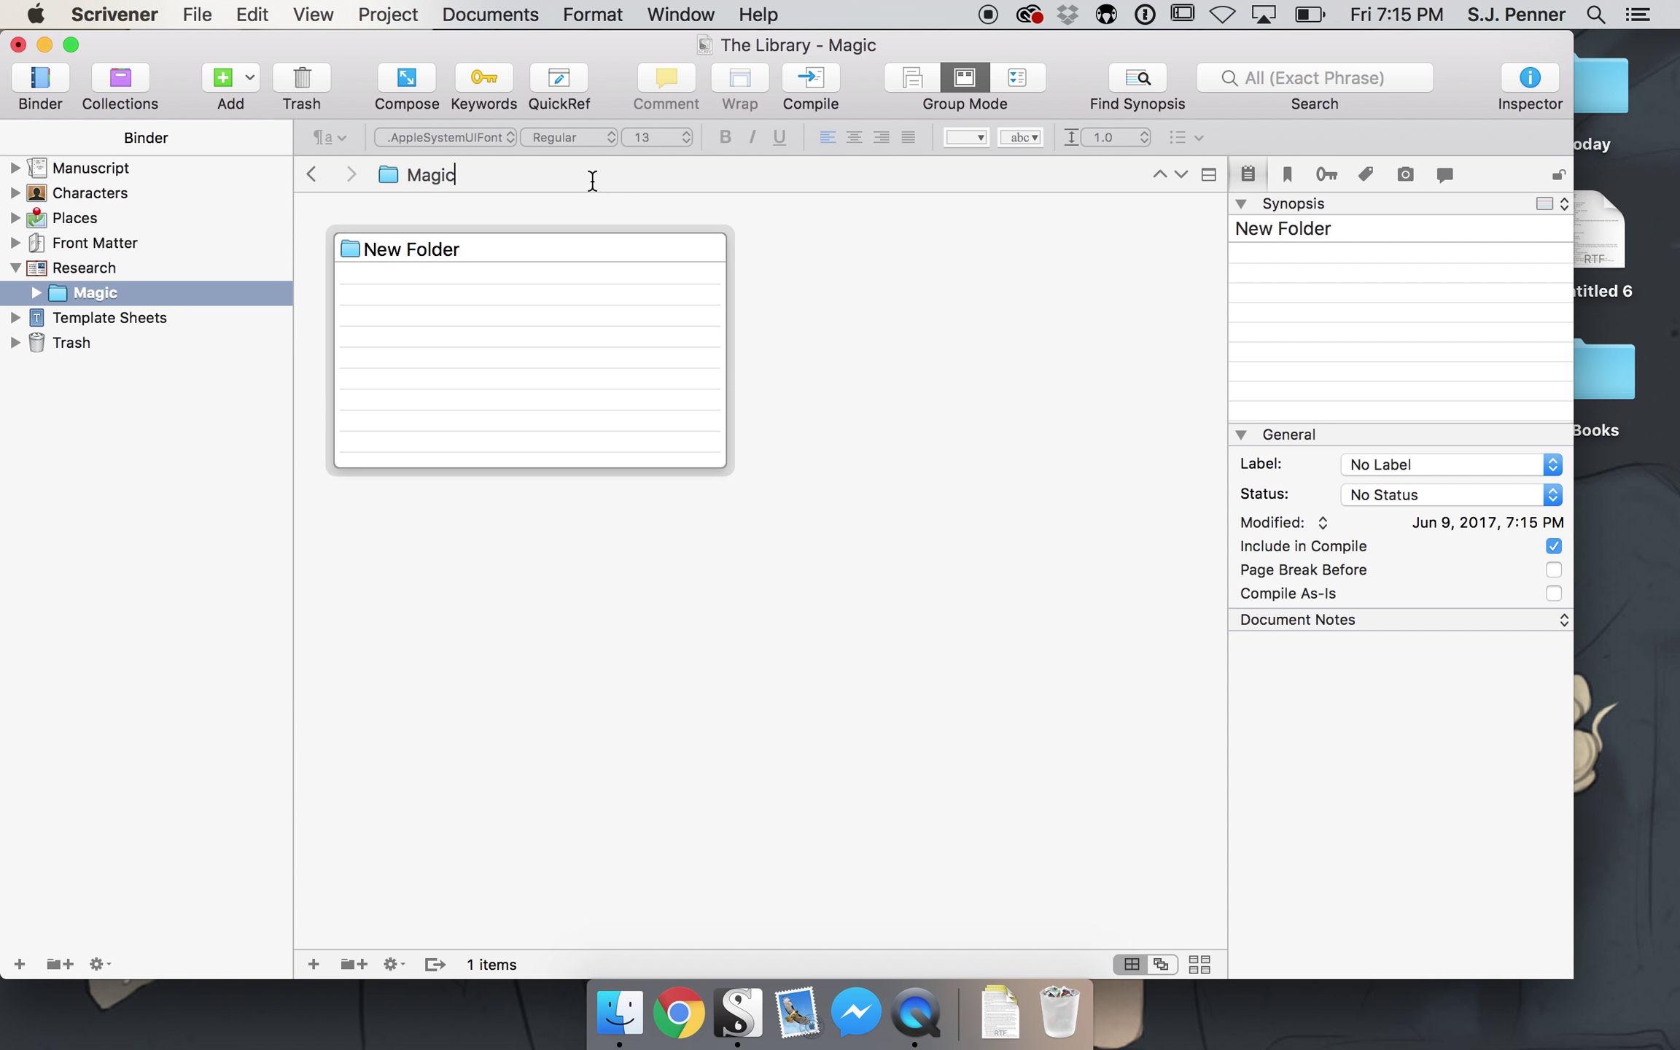
left_click(36, 292)
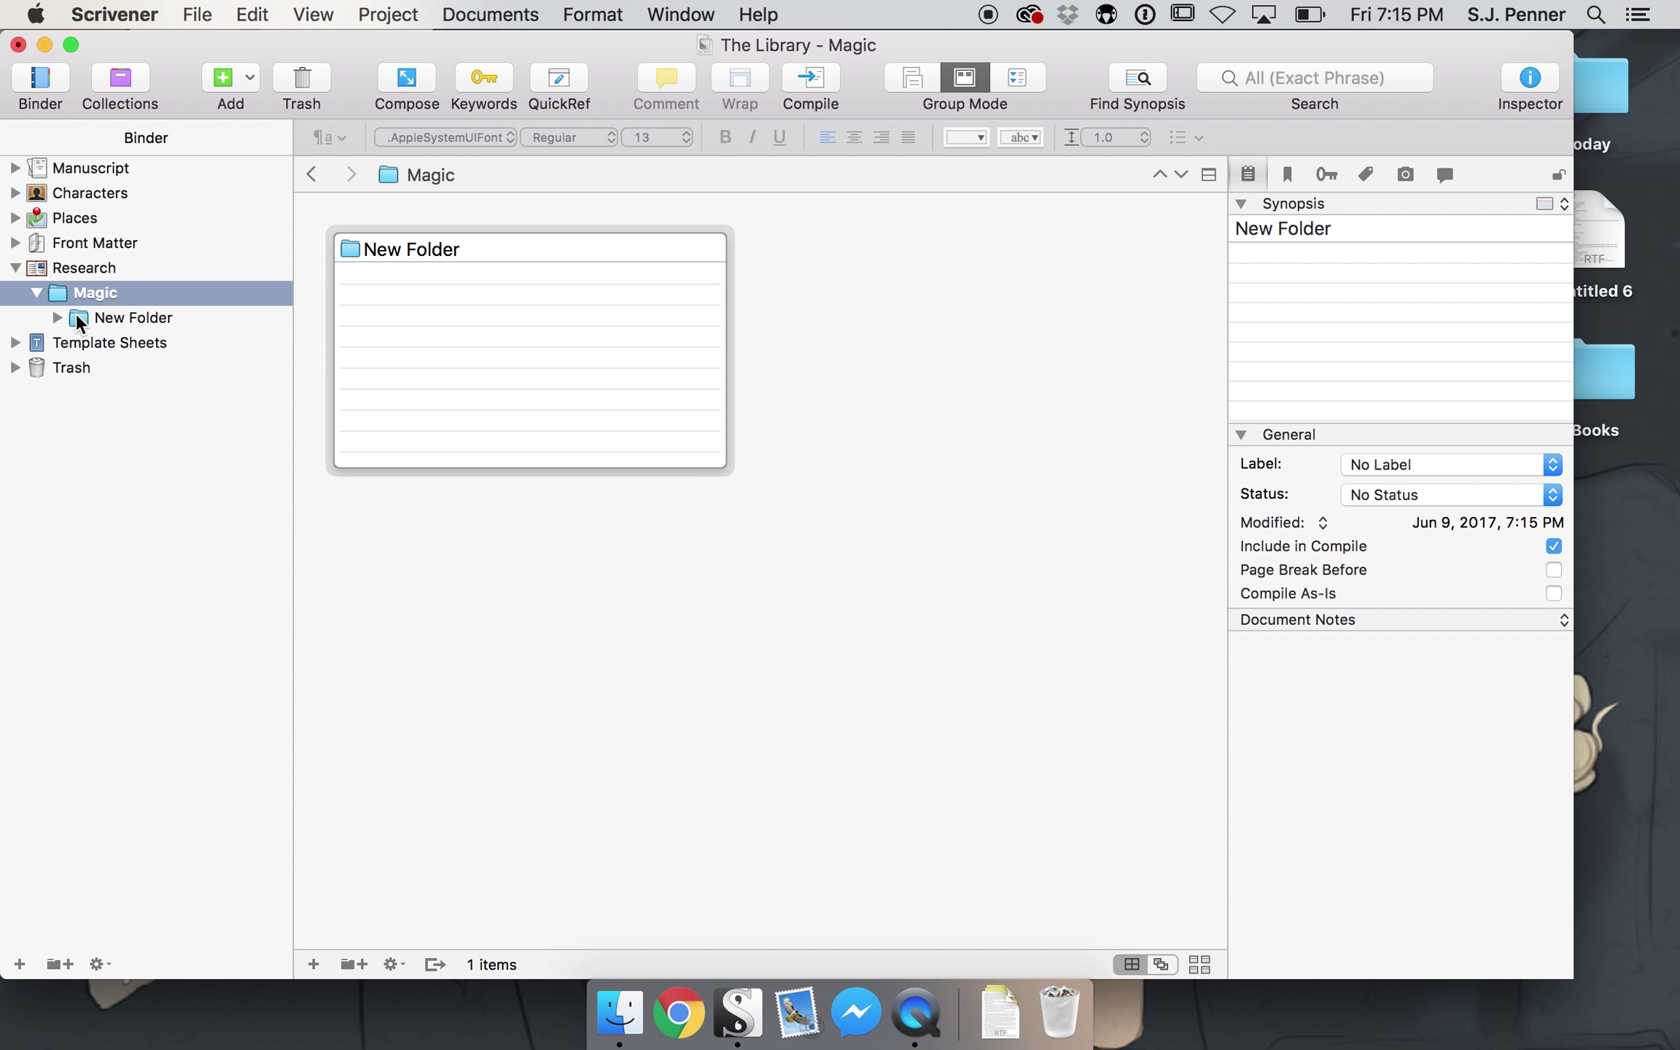
mouse_move(37, 318)
left_mouse_down()
mouse_move(33, 342)
mouse_move(54, 314)
mouse_move(36, 304)
left_mouse_up()
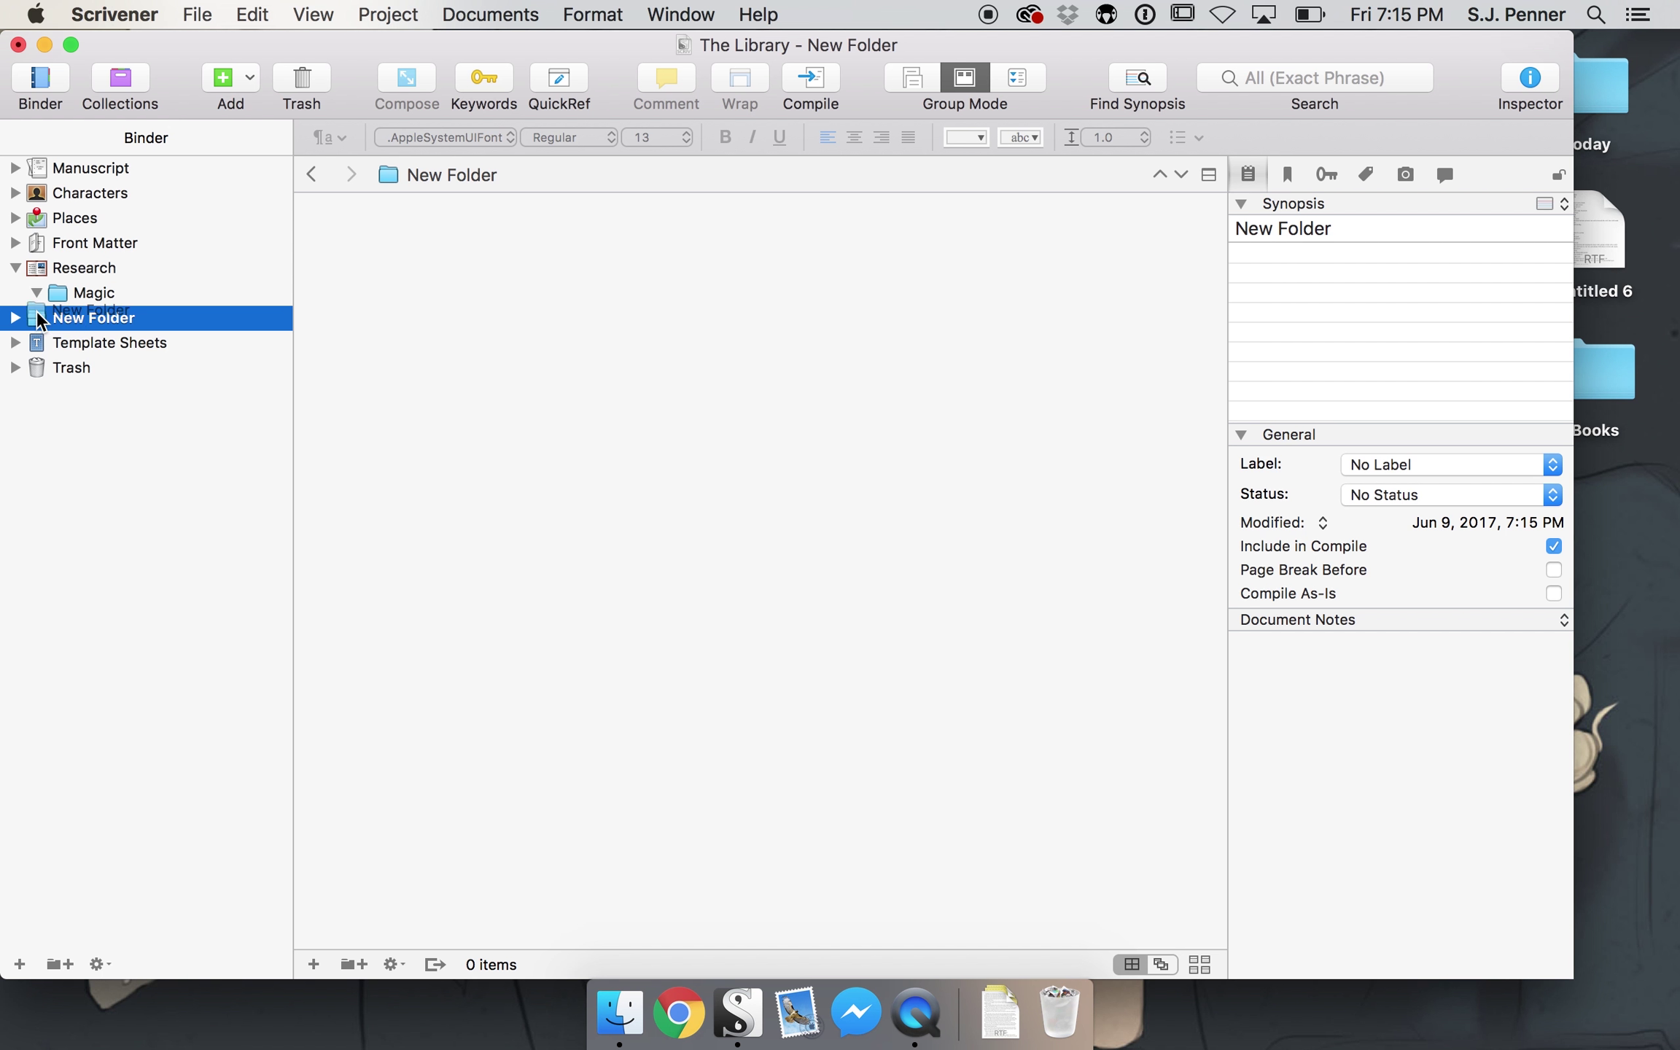
left_click_drag(40, 319, 36, 277)
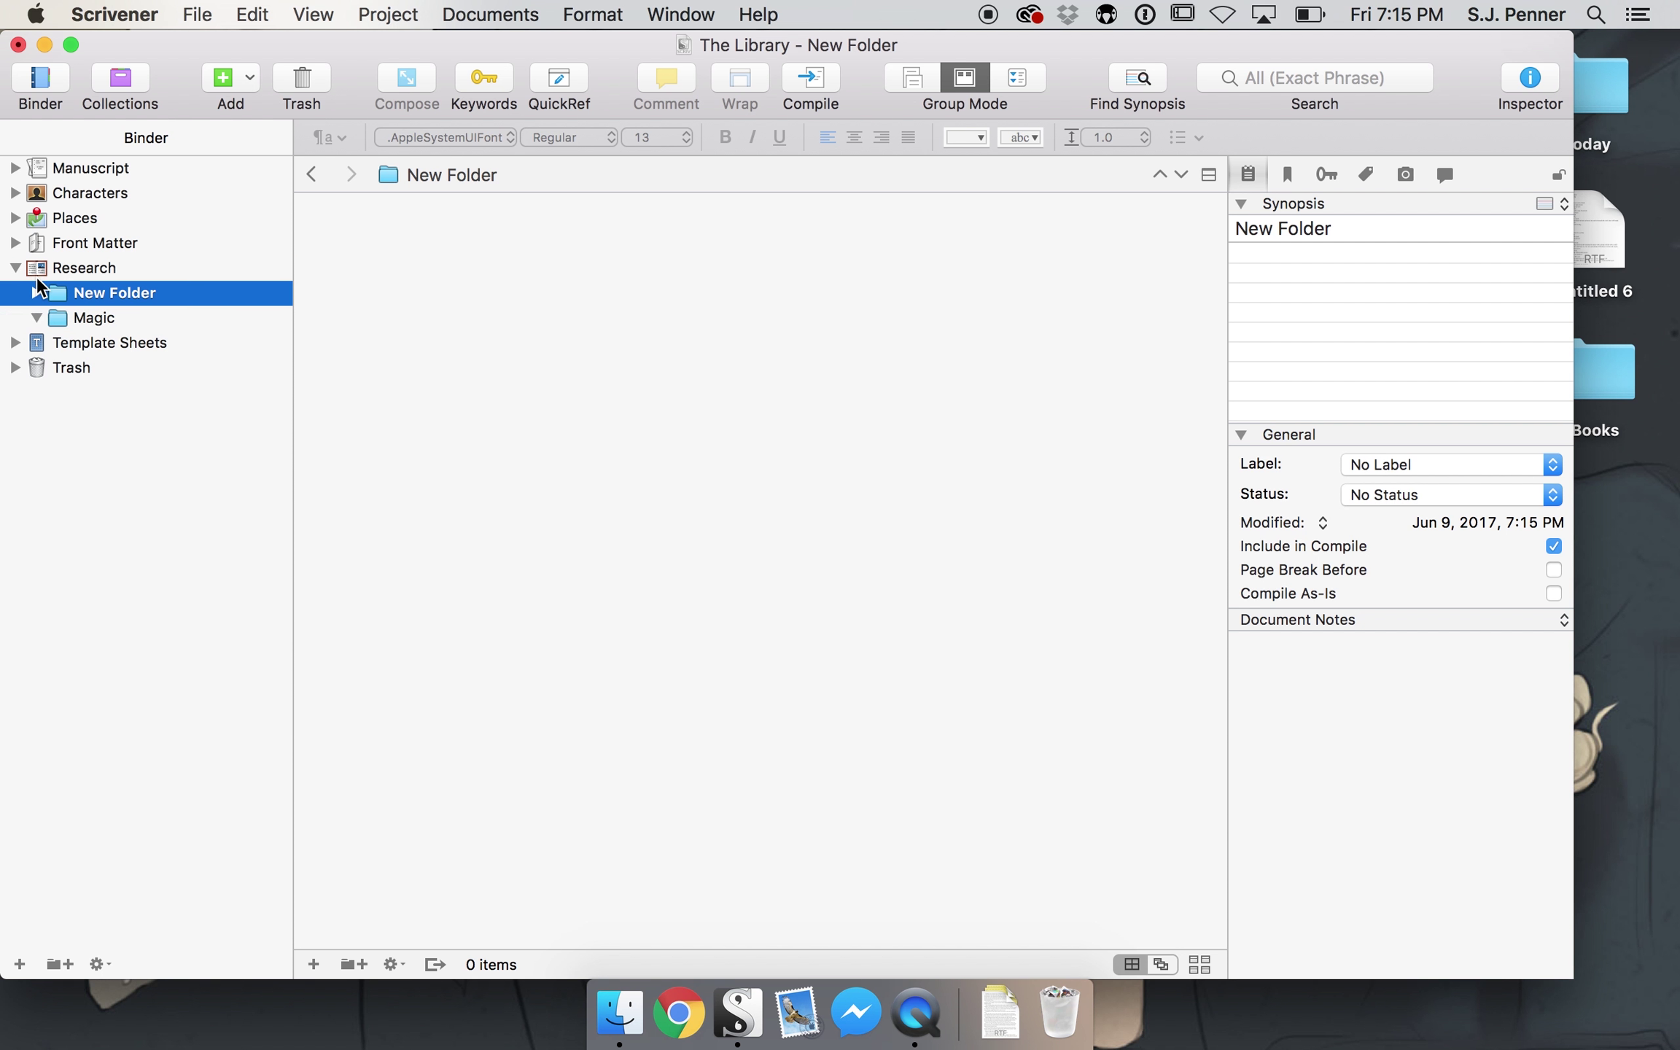
- Rename the new folder above Magic as Local Government, and select the Magic folder
left_click(95, 290)
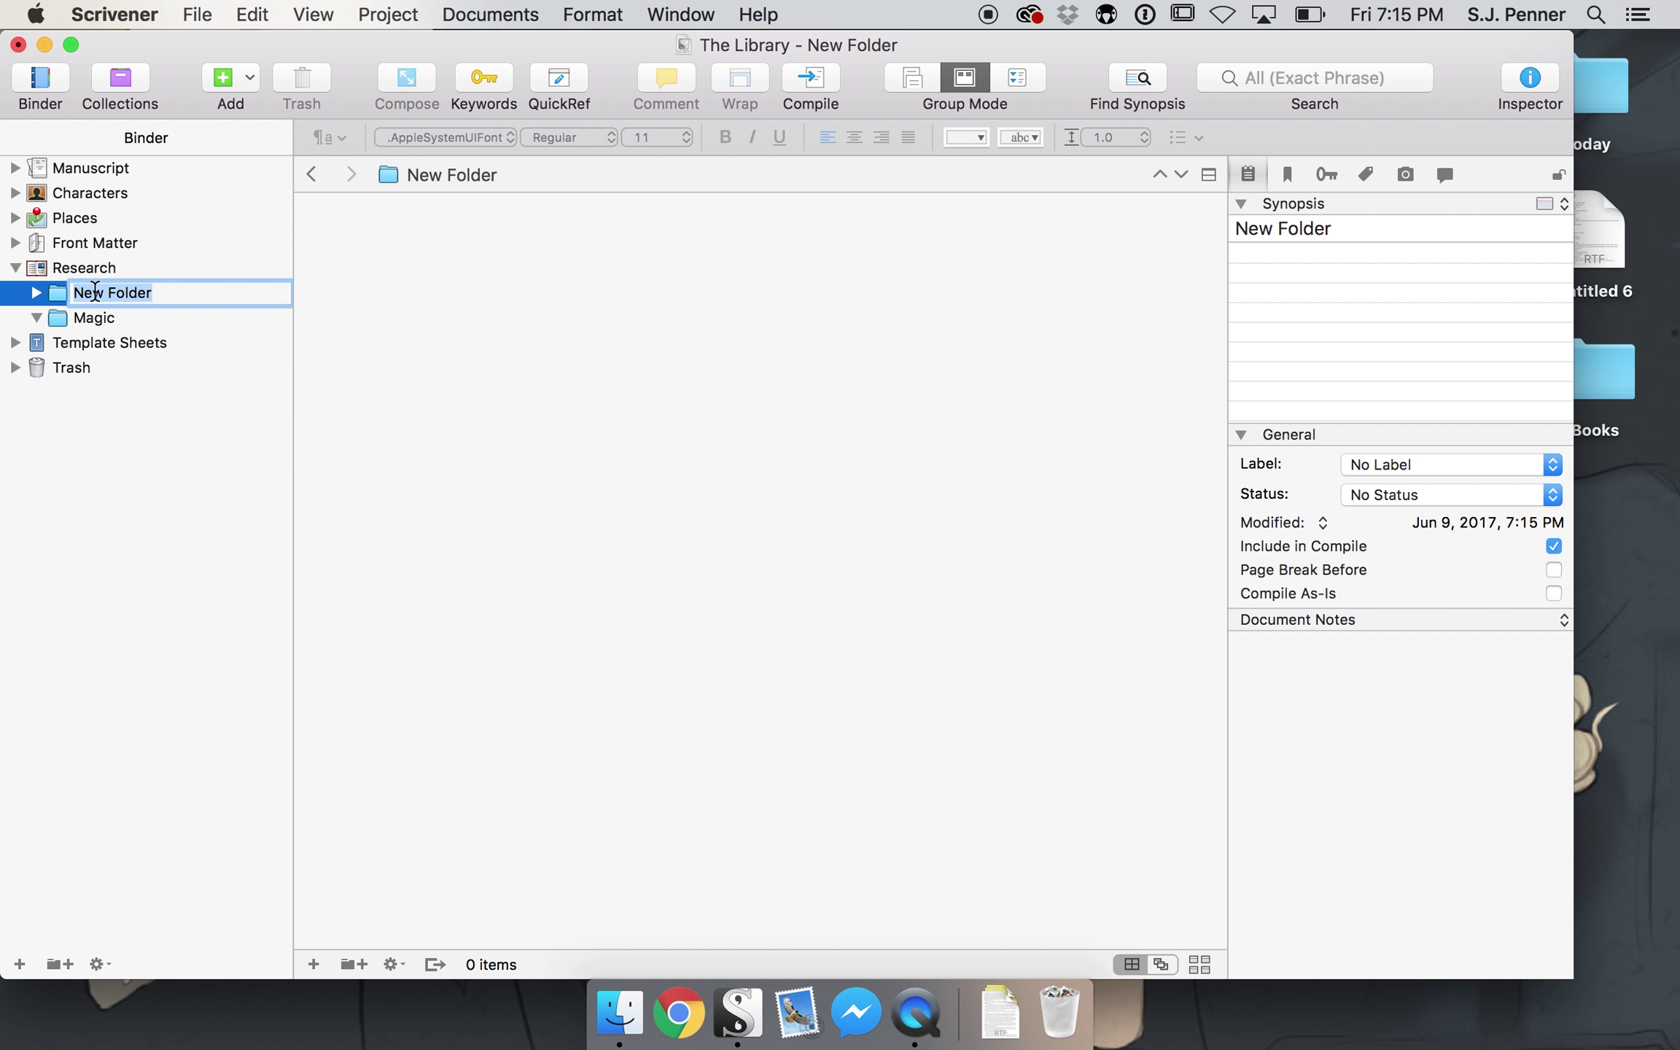
type("Local Government")
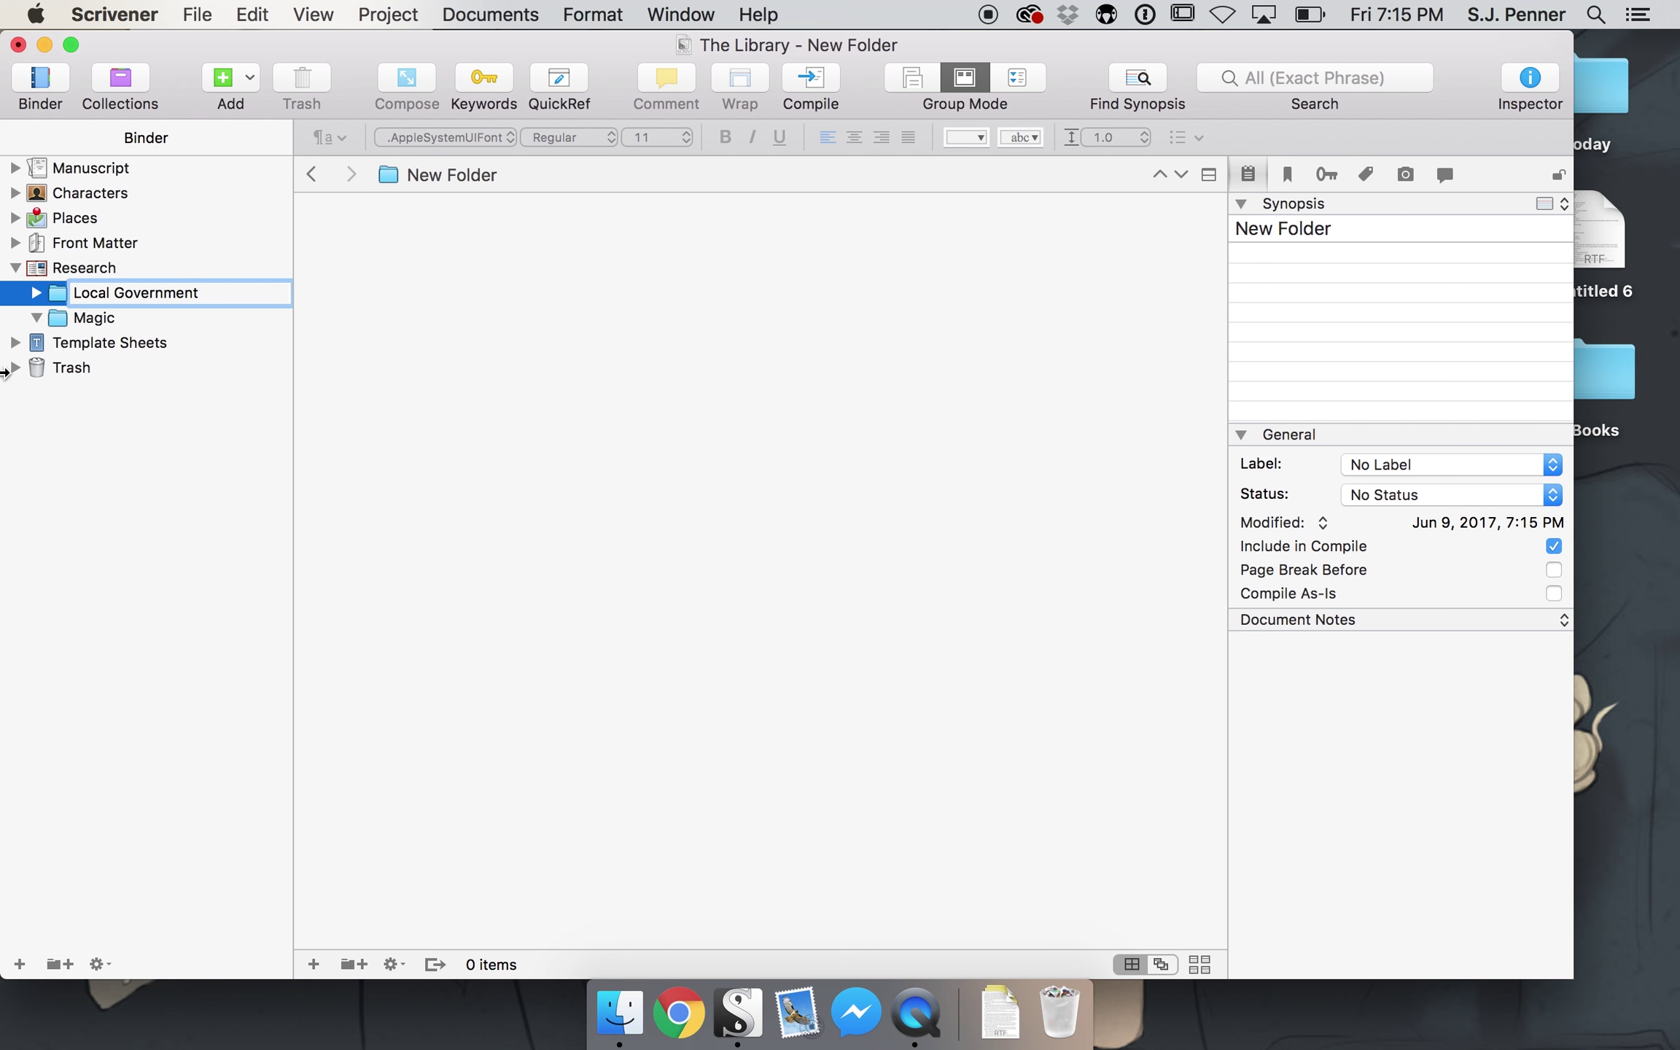
left_click(41, 318)
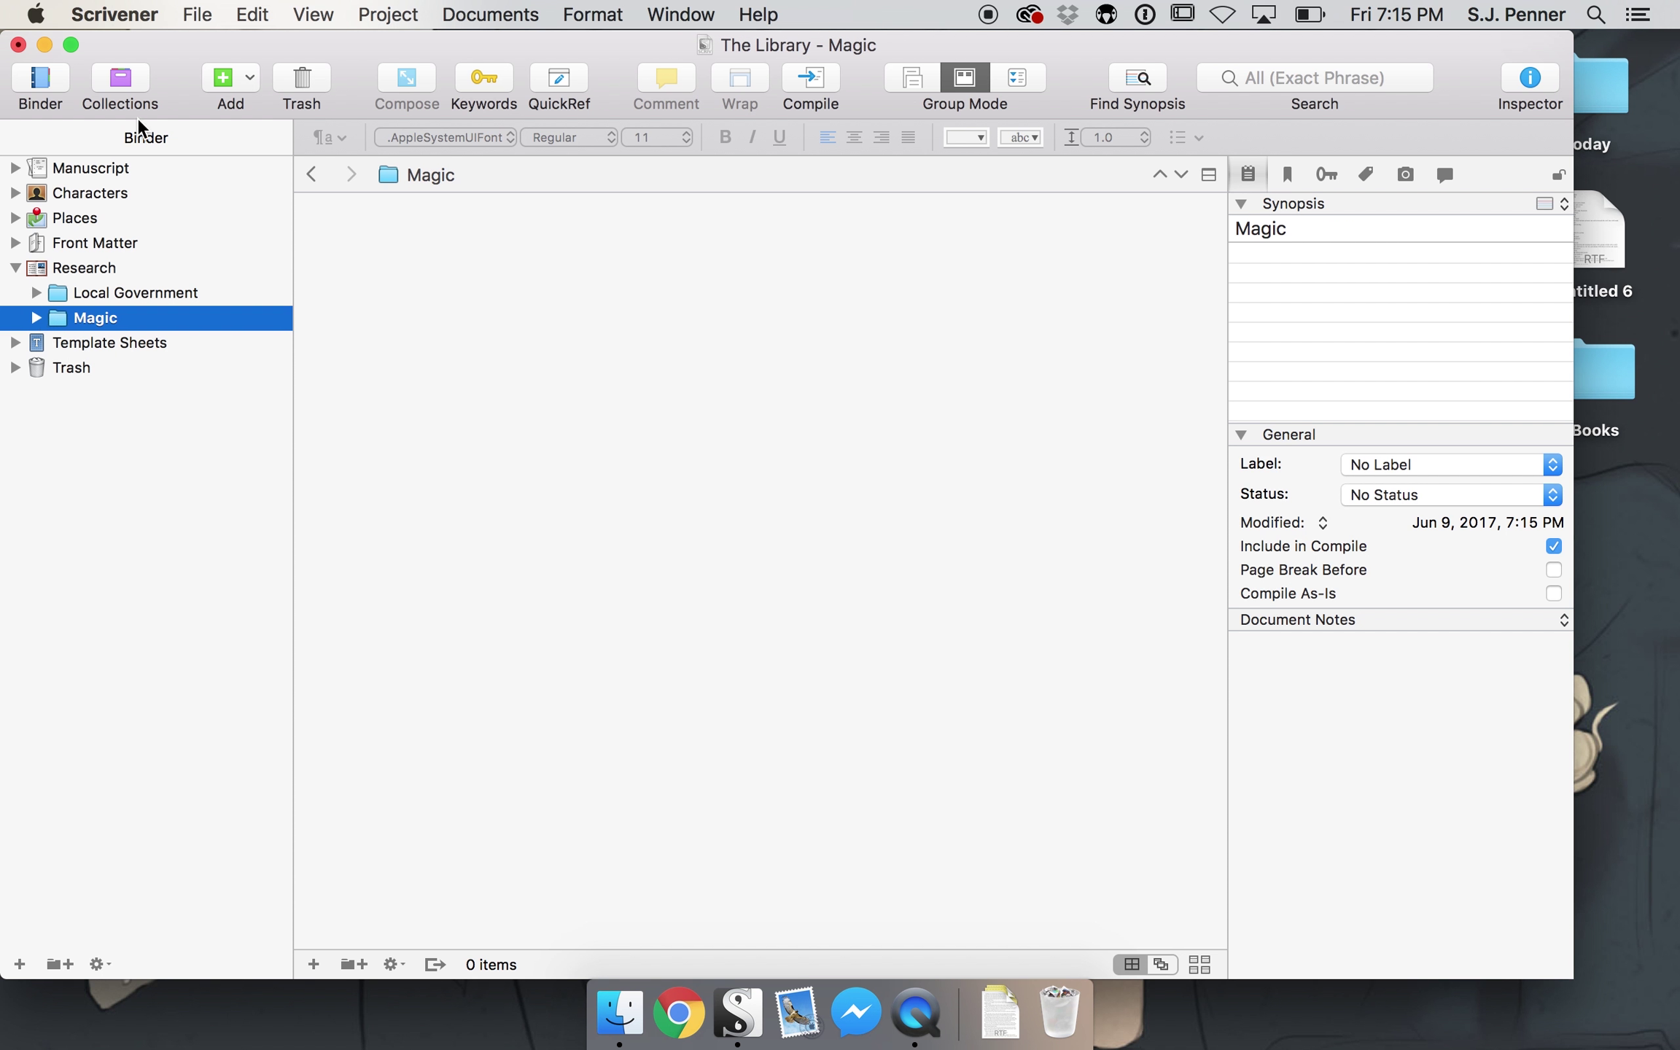
- Add a folder named Other Universes below Magic in the Research folder
left_click(232, 74)
left_click(279, 136)
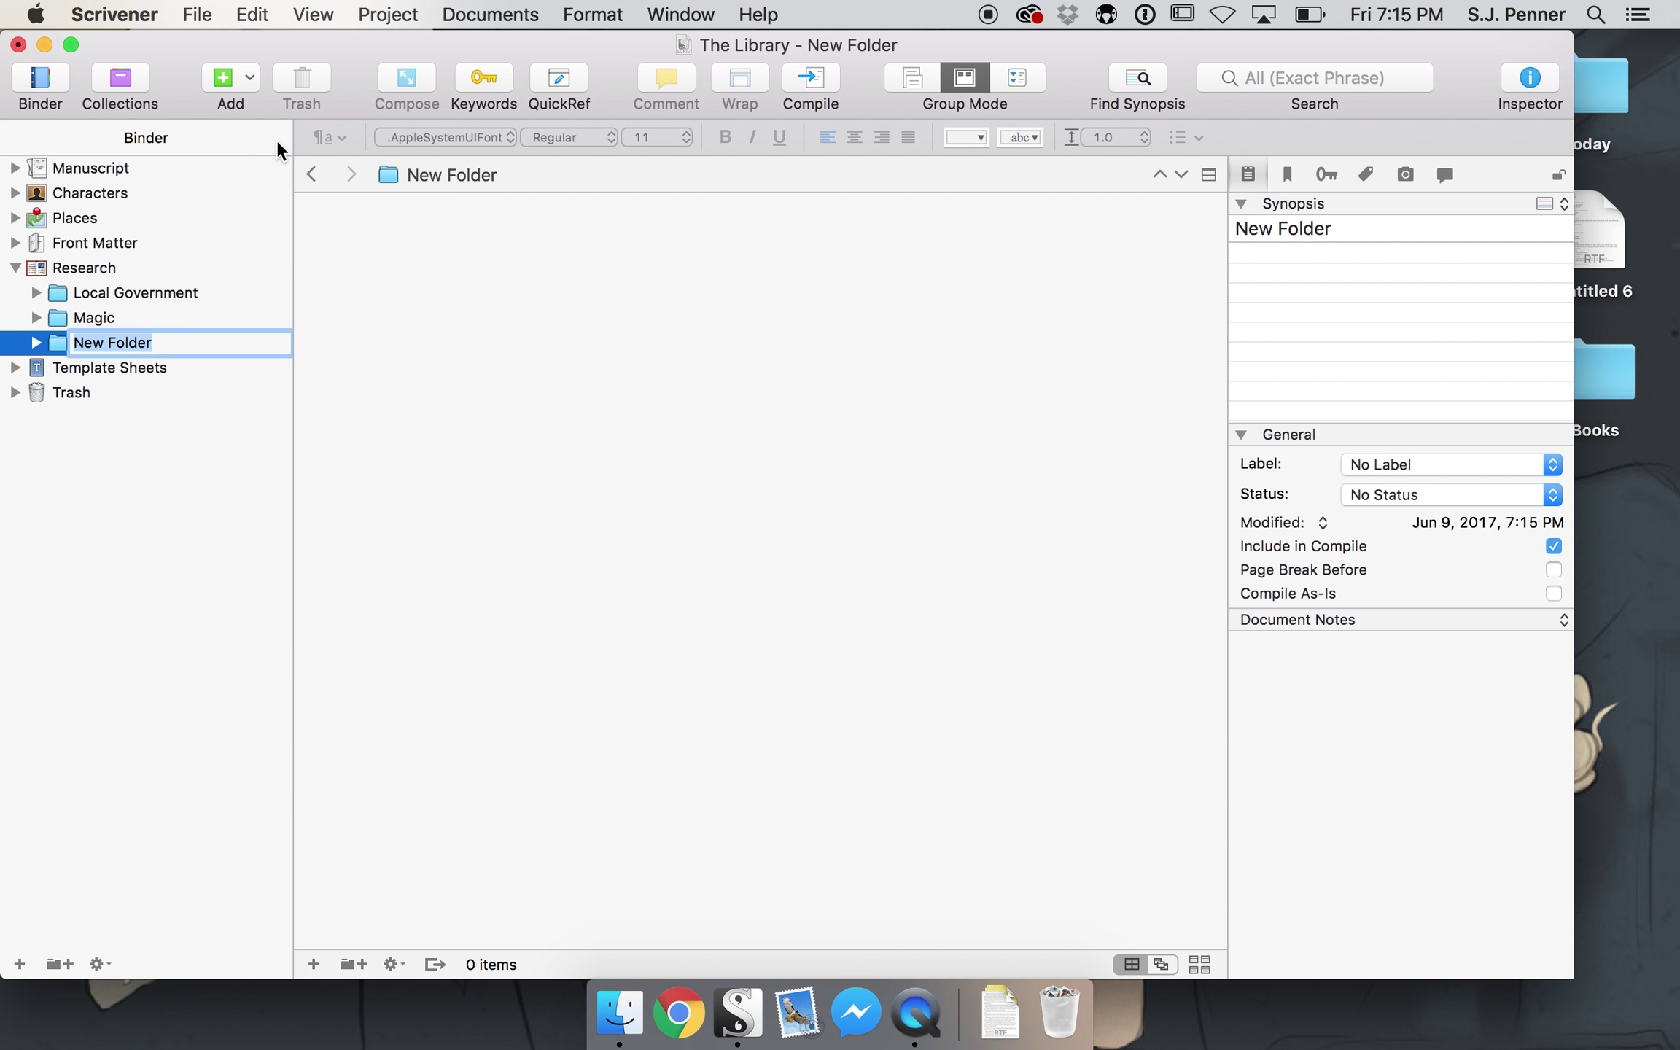
type("Other Universes")
left_click(654, 302)
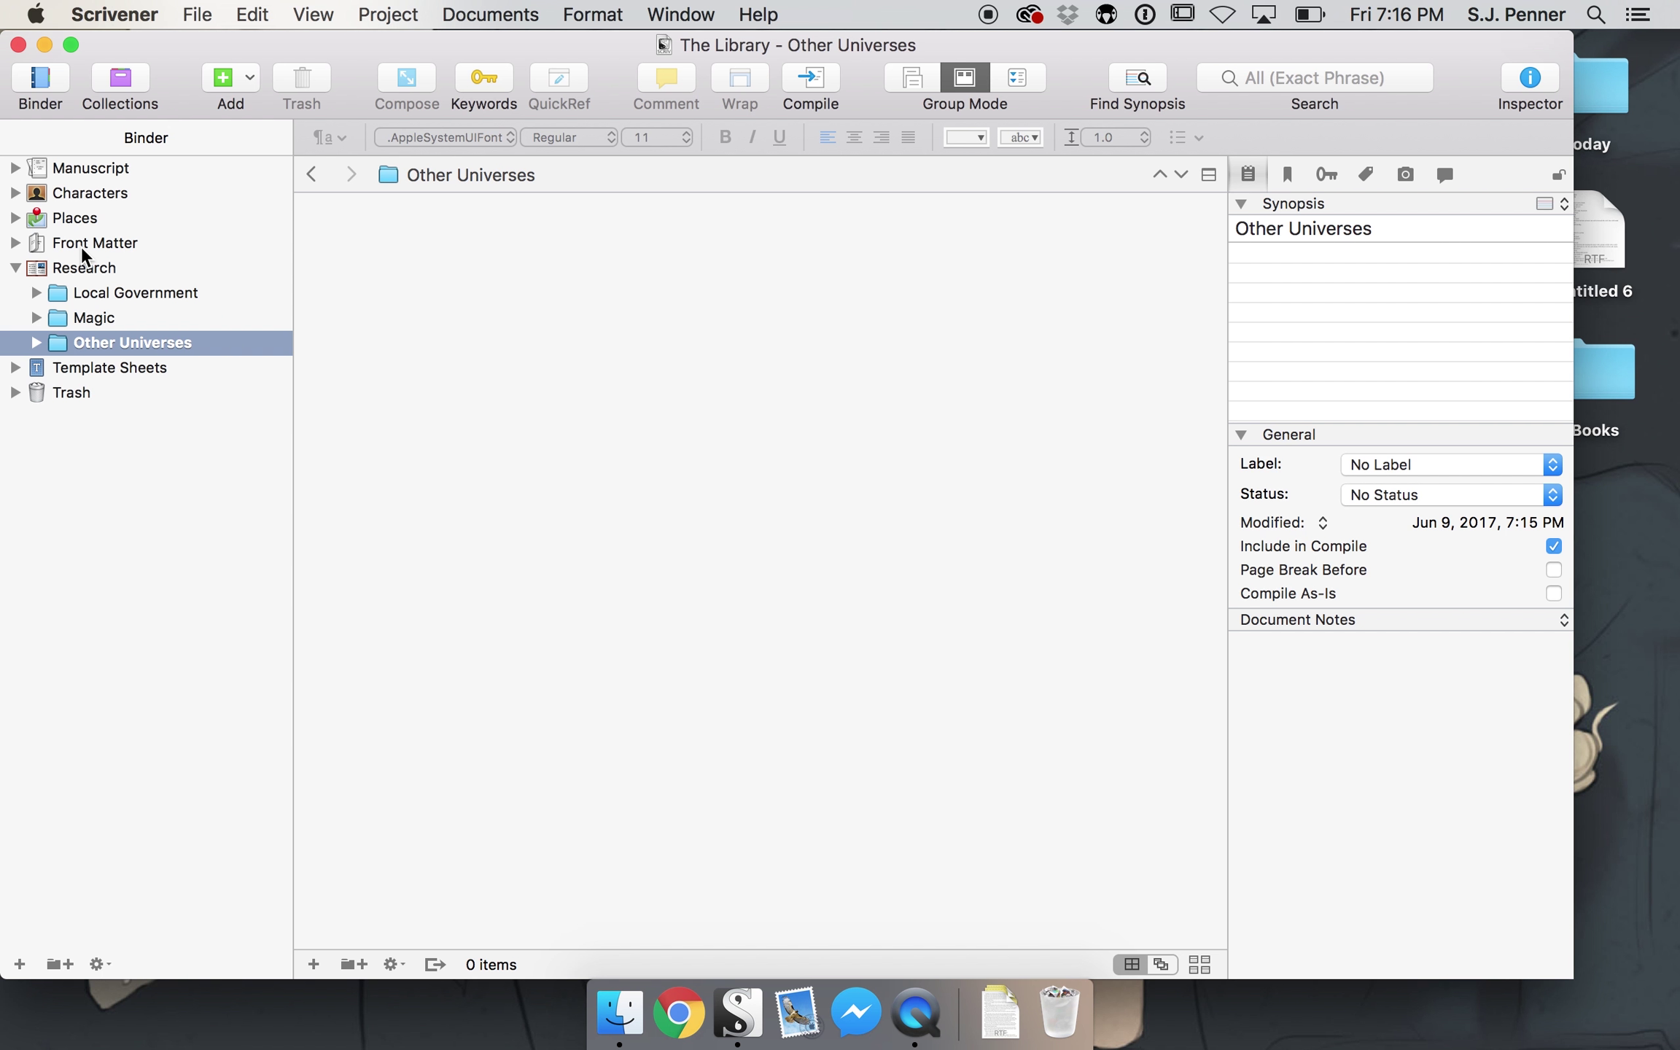
- Open the Character Sketch under Template Sheets and replace its Character Name heading with a character's first name
left_click(13, 366)
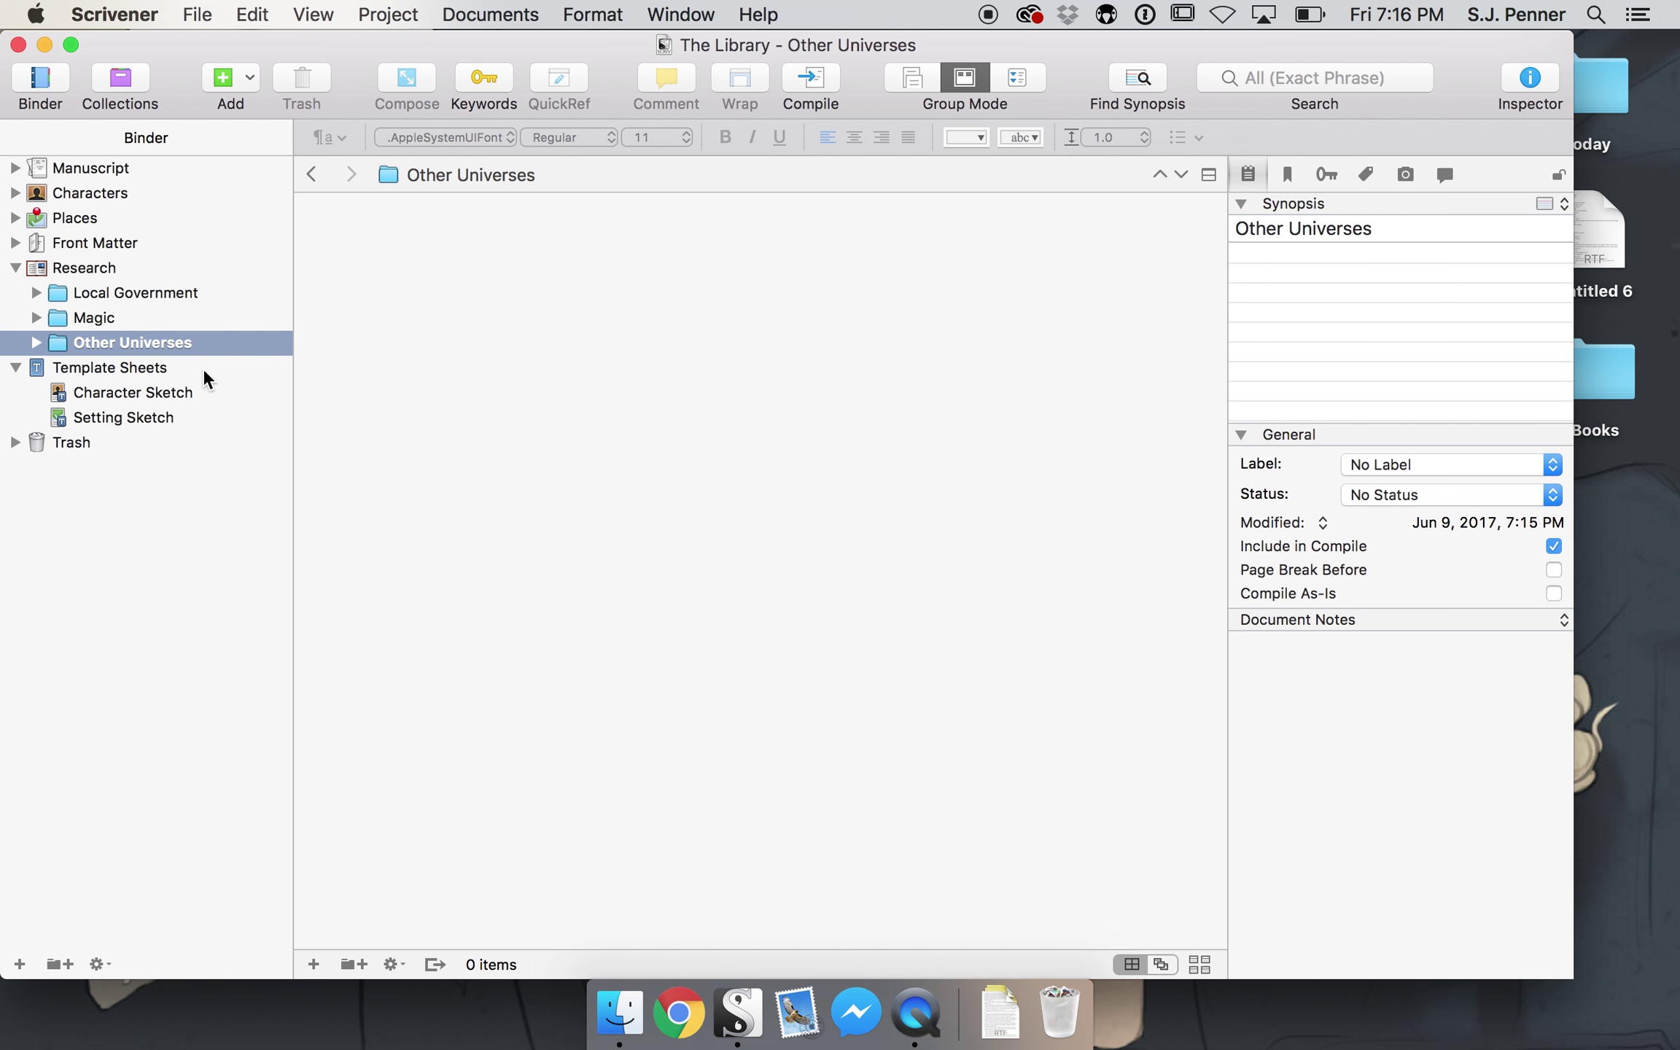
left_click(124, 398)
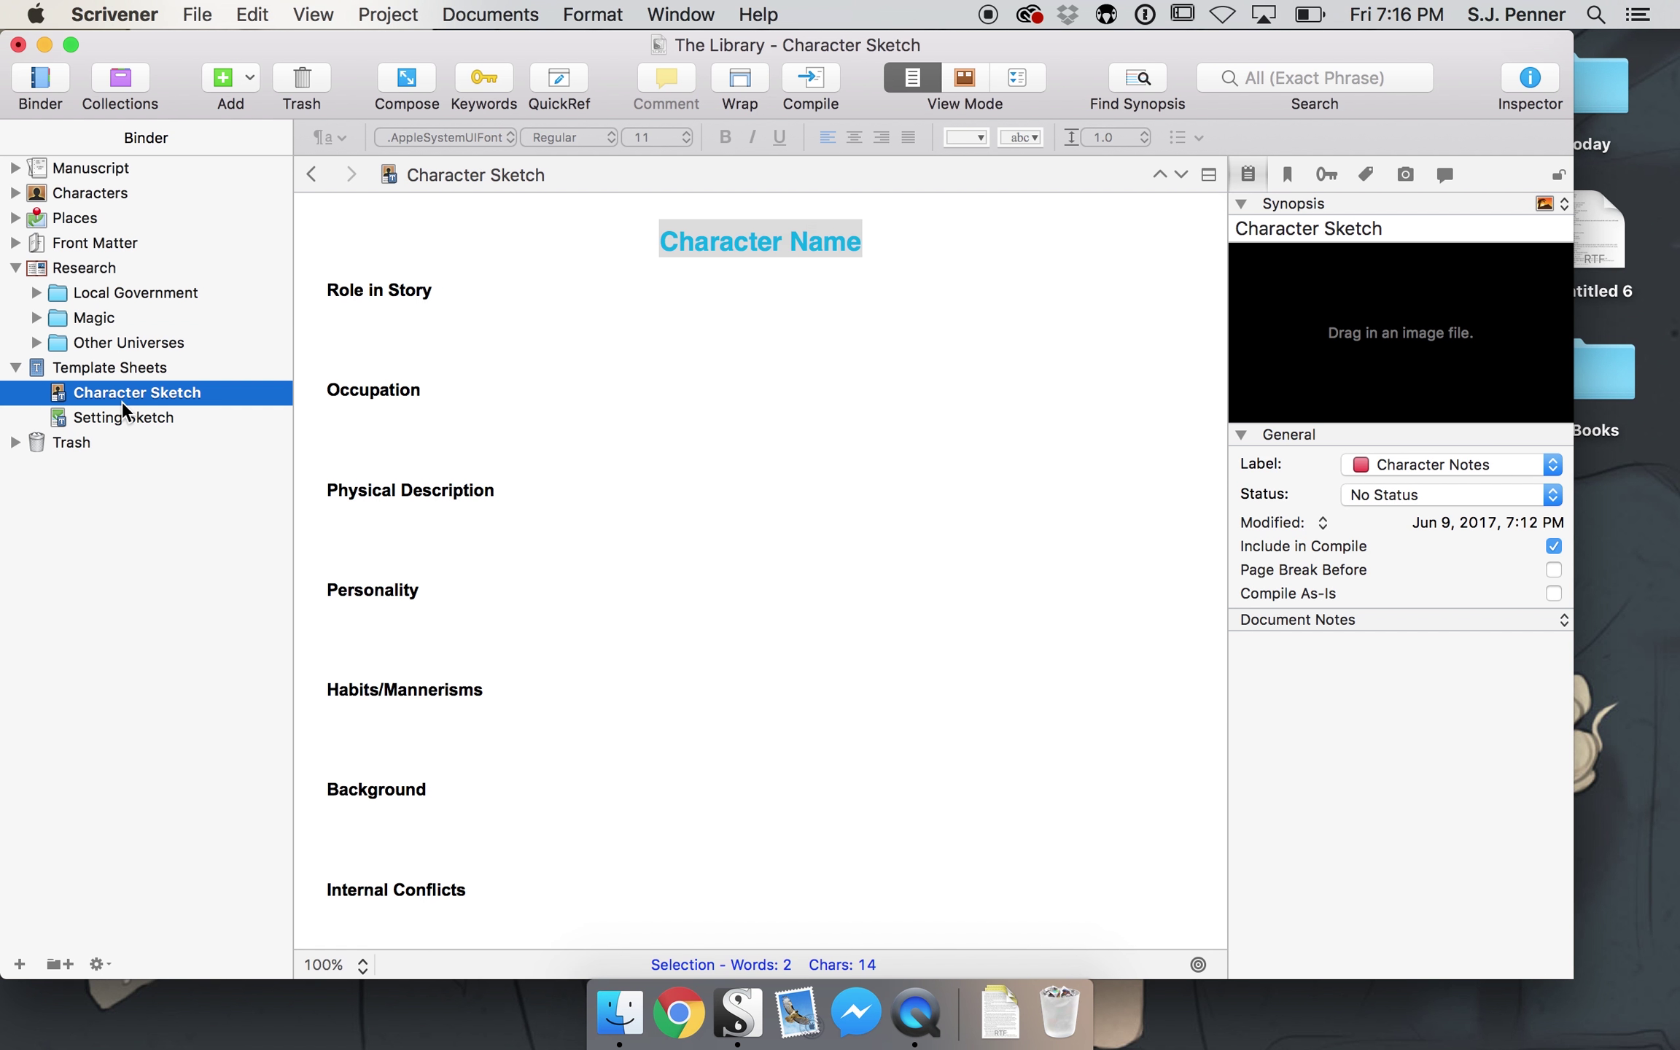
left_click(838, 320)
double_click(742, 250)
triple_click(741, 250)
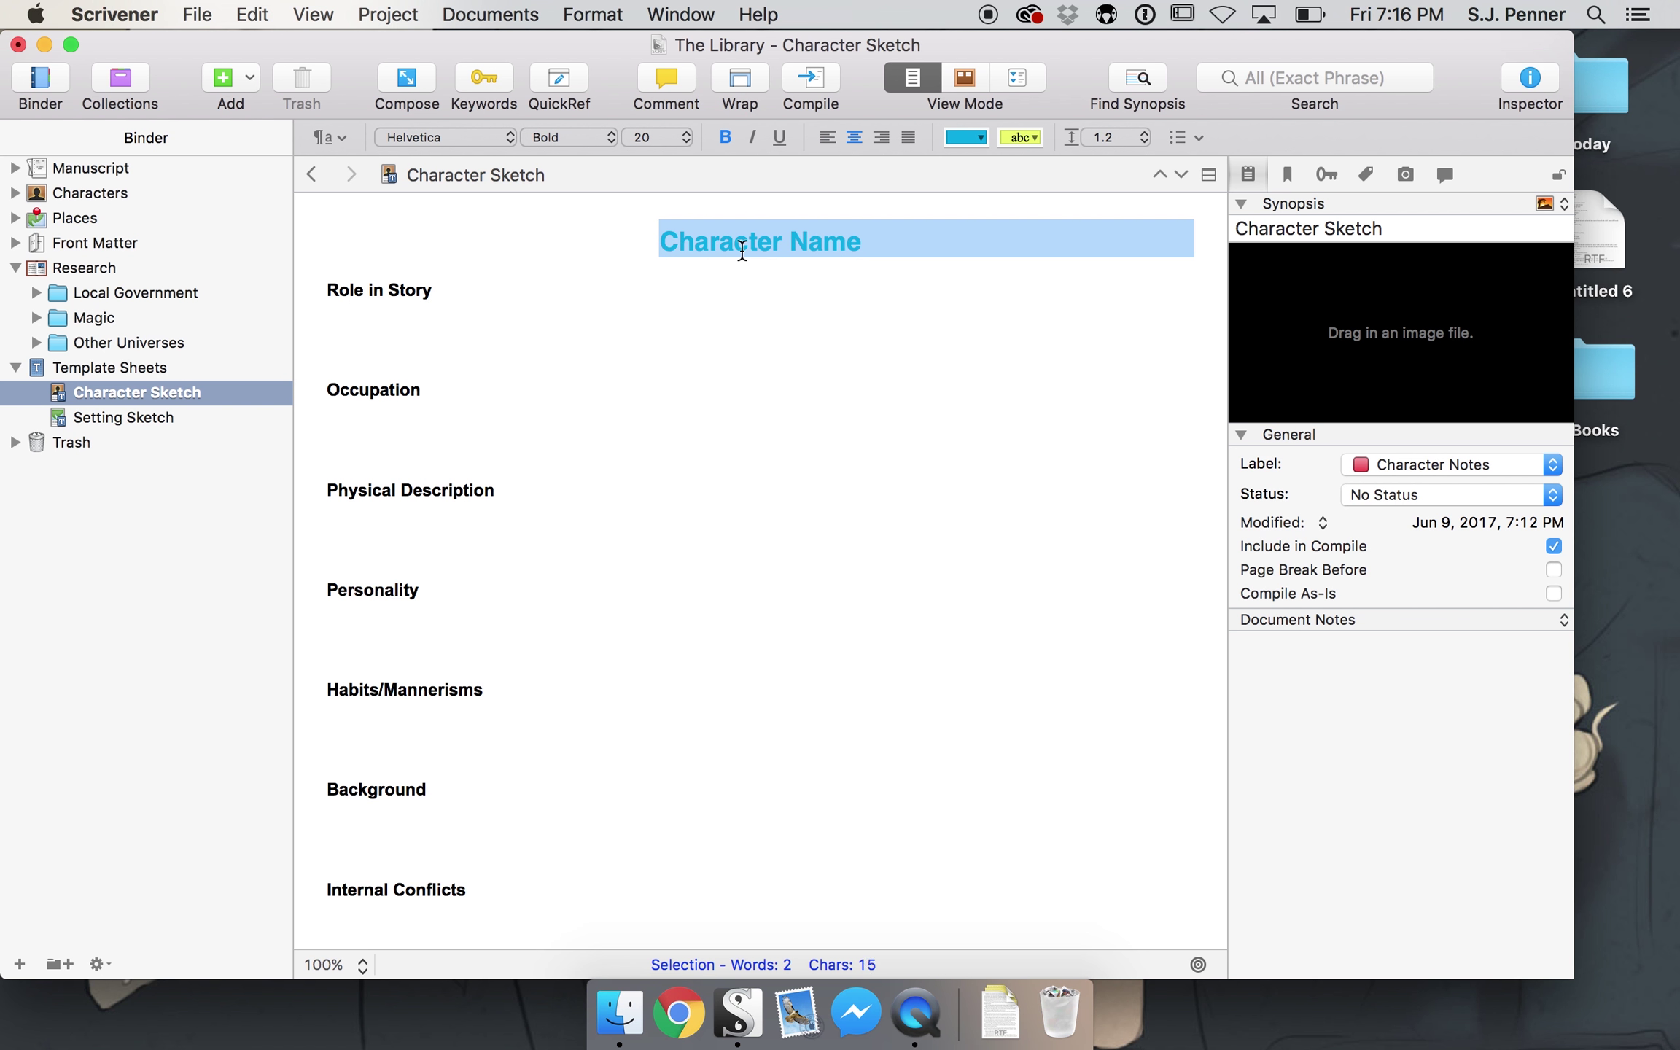
left_click(714, 319)
left_click_drag(665, 239, 887, 238)
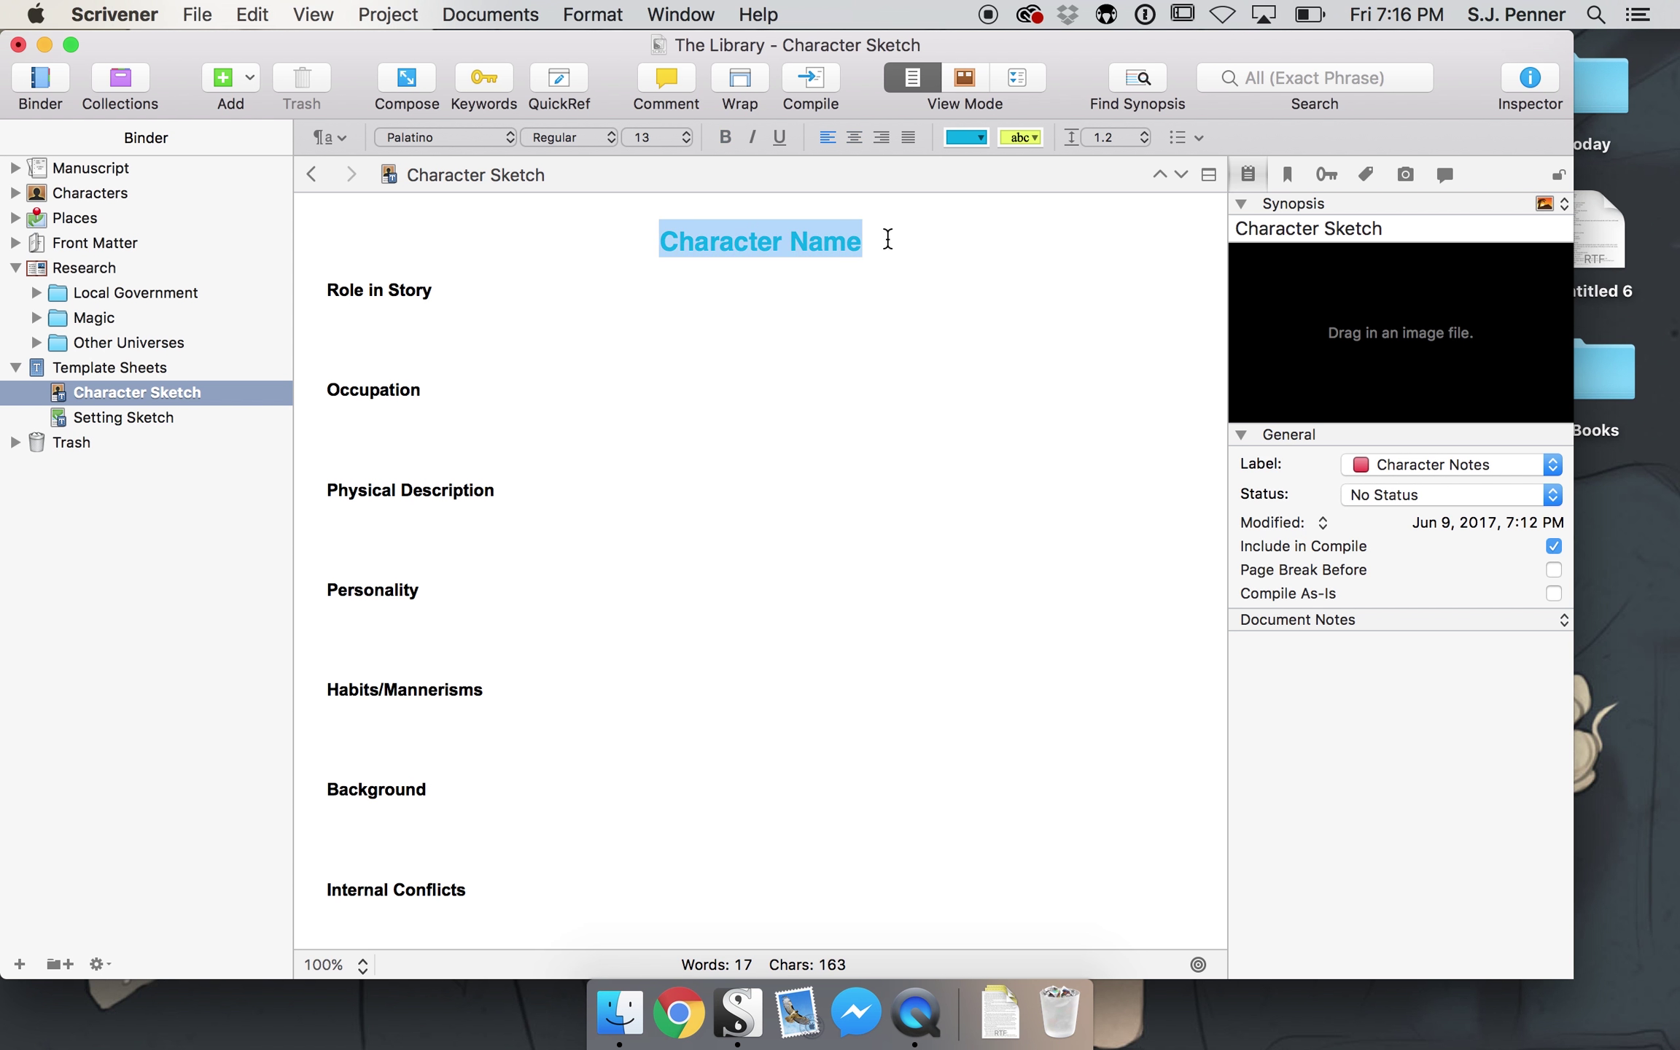
type("Anna")
left_click(818, 329)
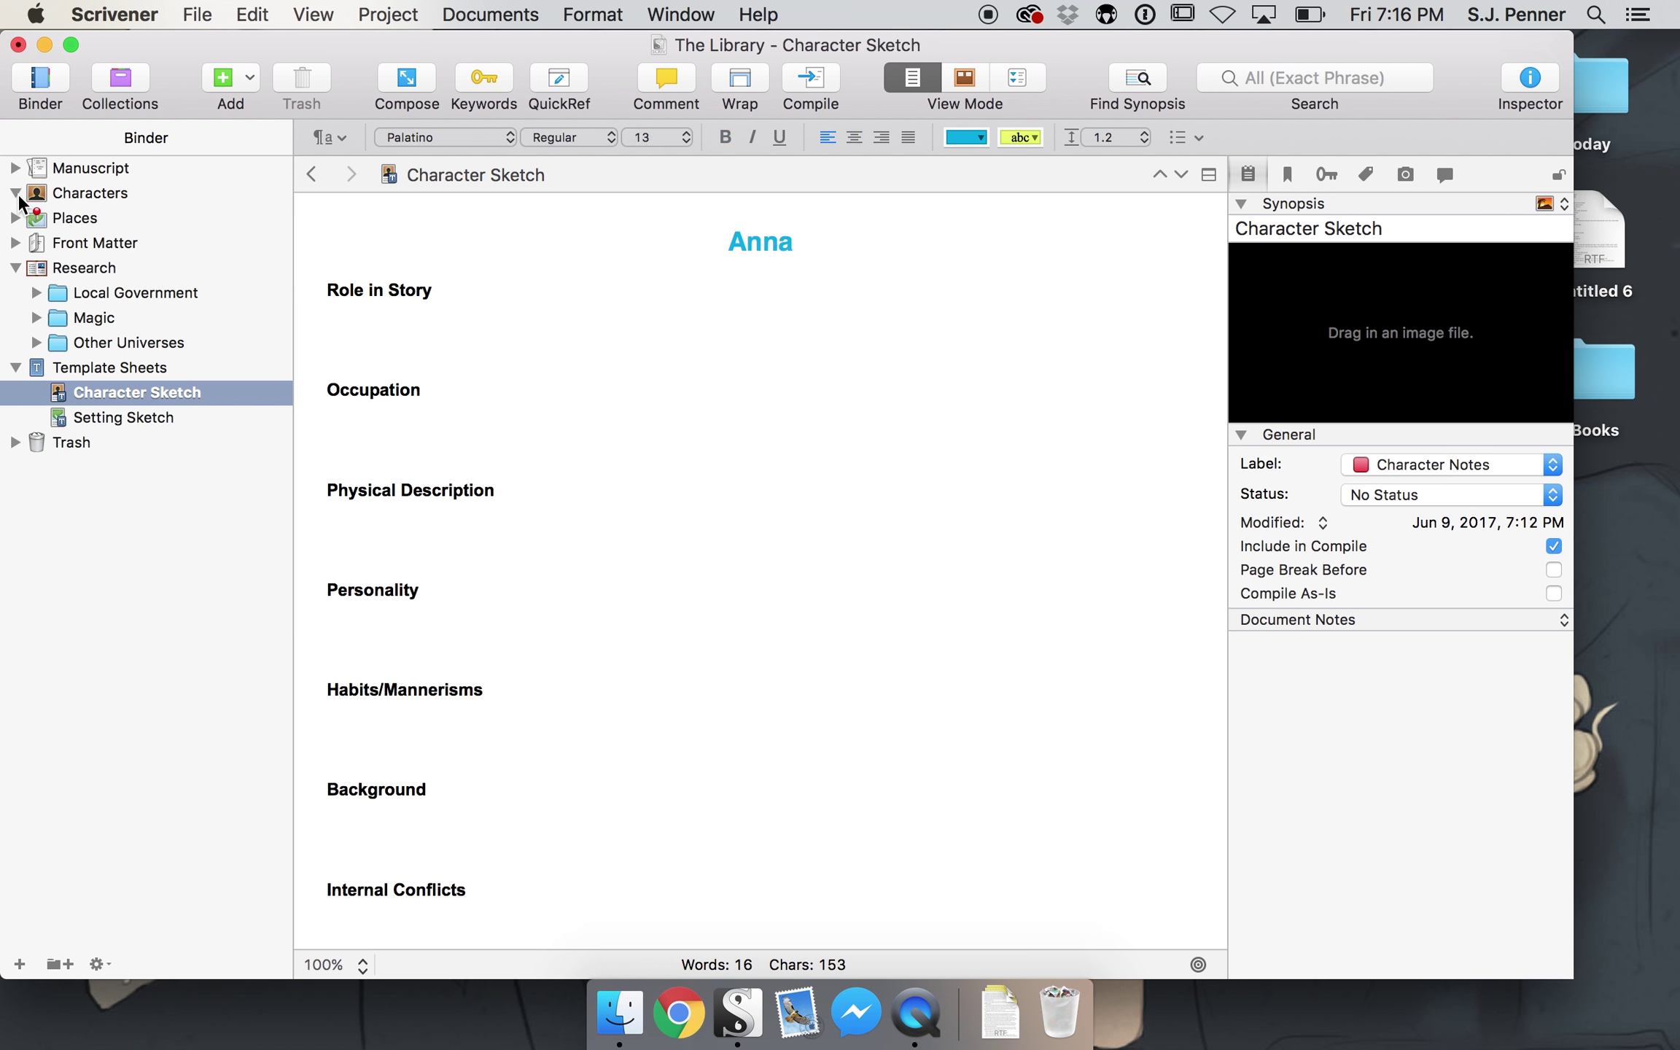
- Add a character sketch to the Characters folder and retype the character's first name as its heading
left_click(63, 192)
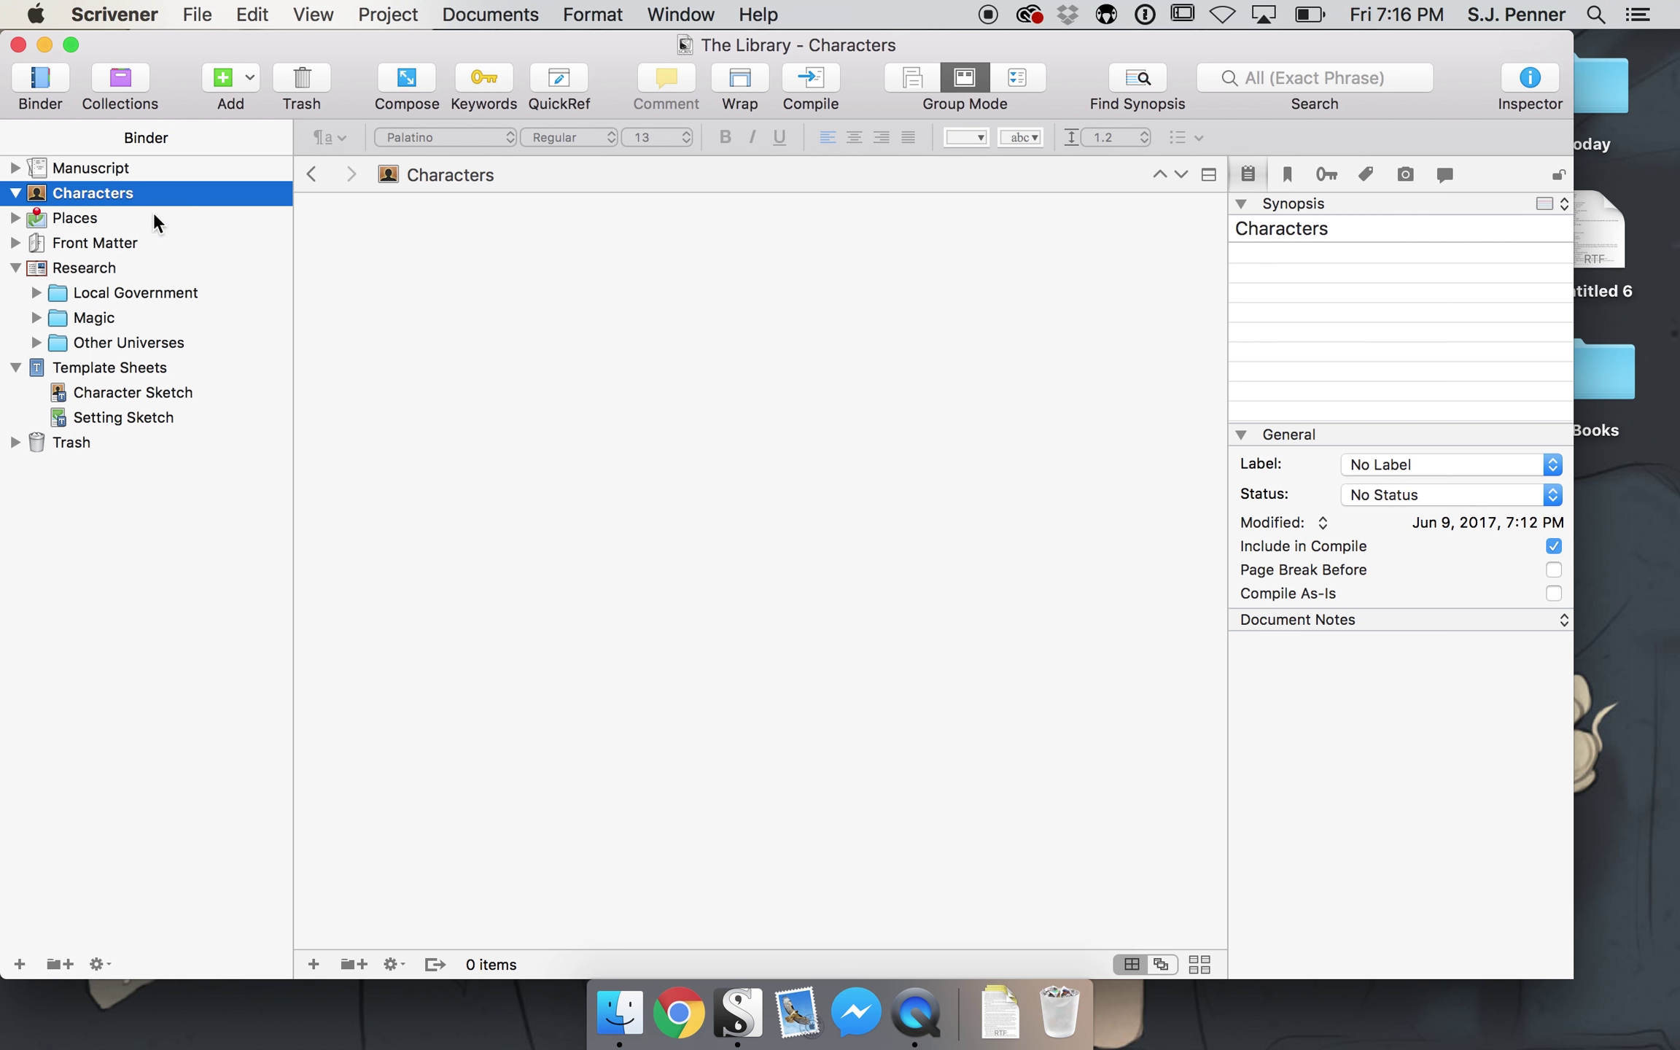
left_click(232, 69)
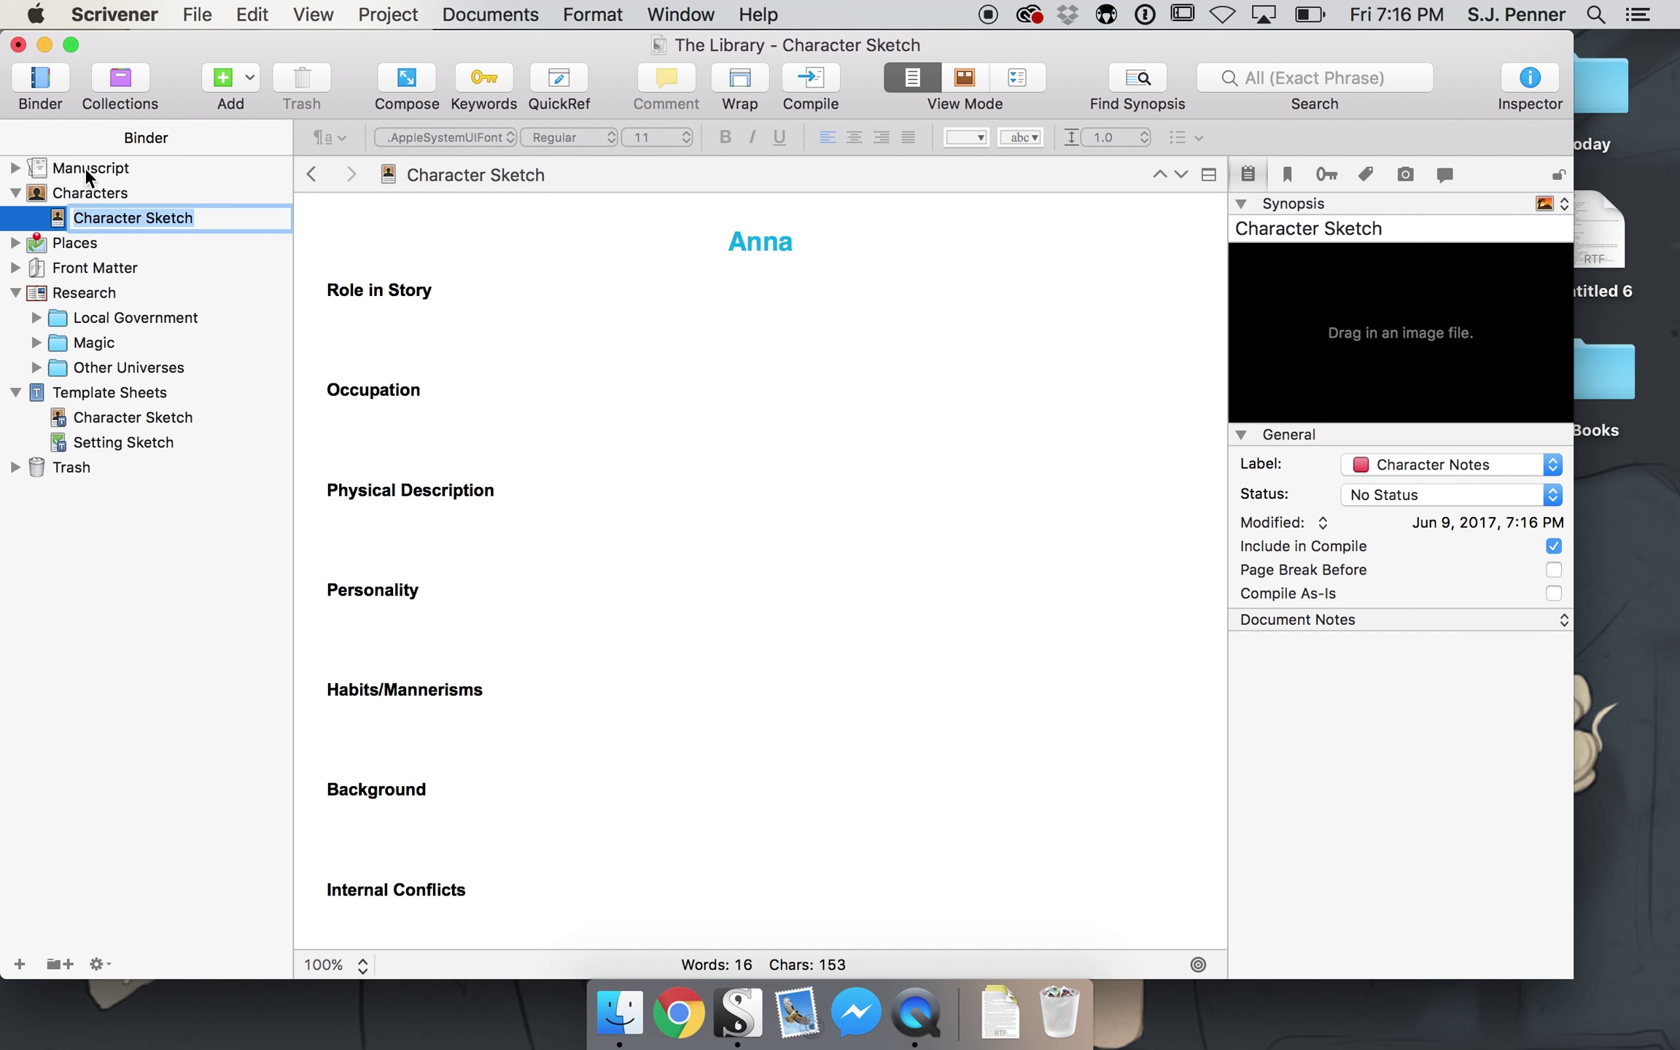
left_click(667, 281)
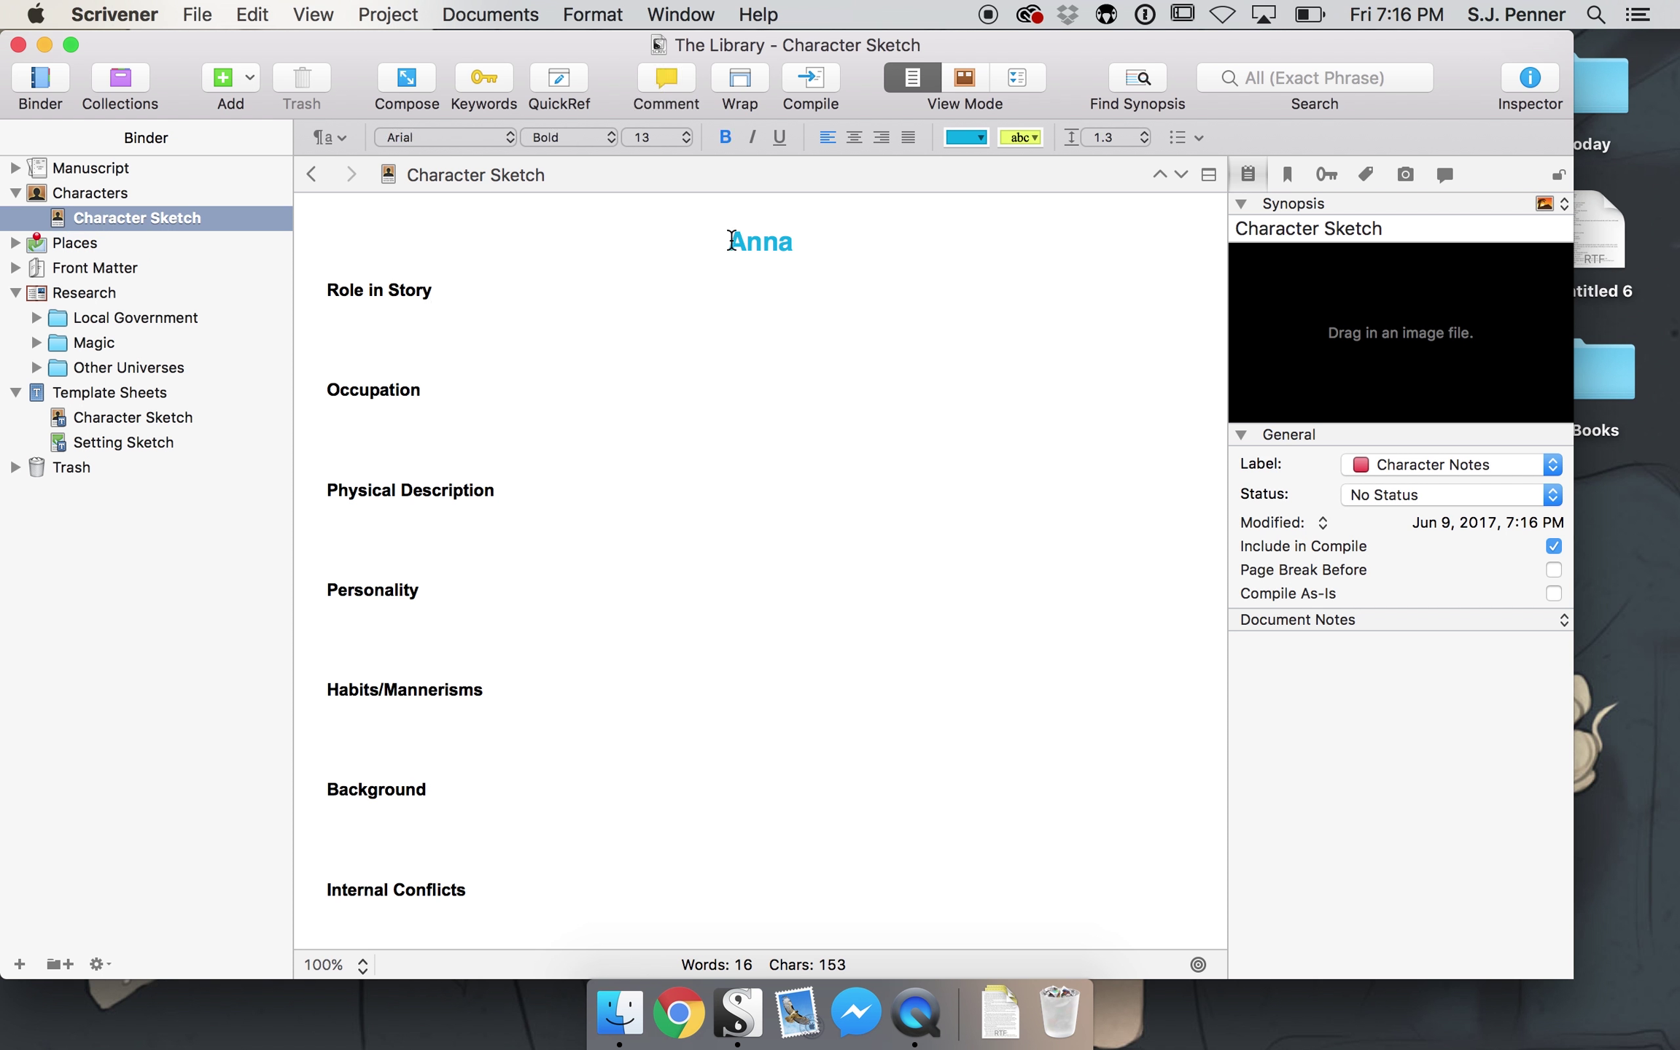
left_click_drag(729, 241, 835, 245)
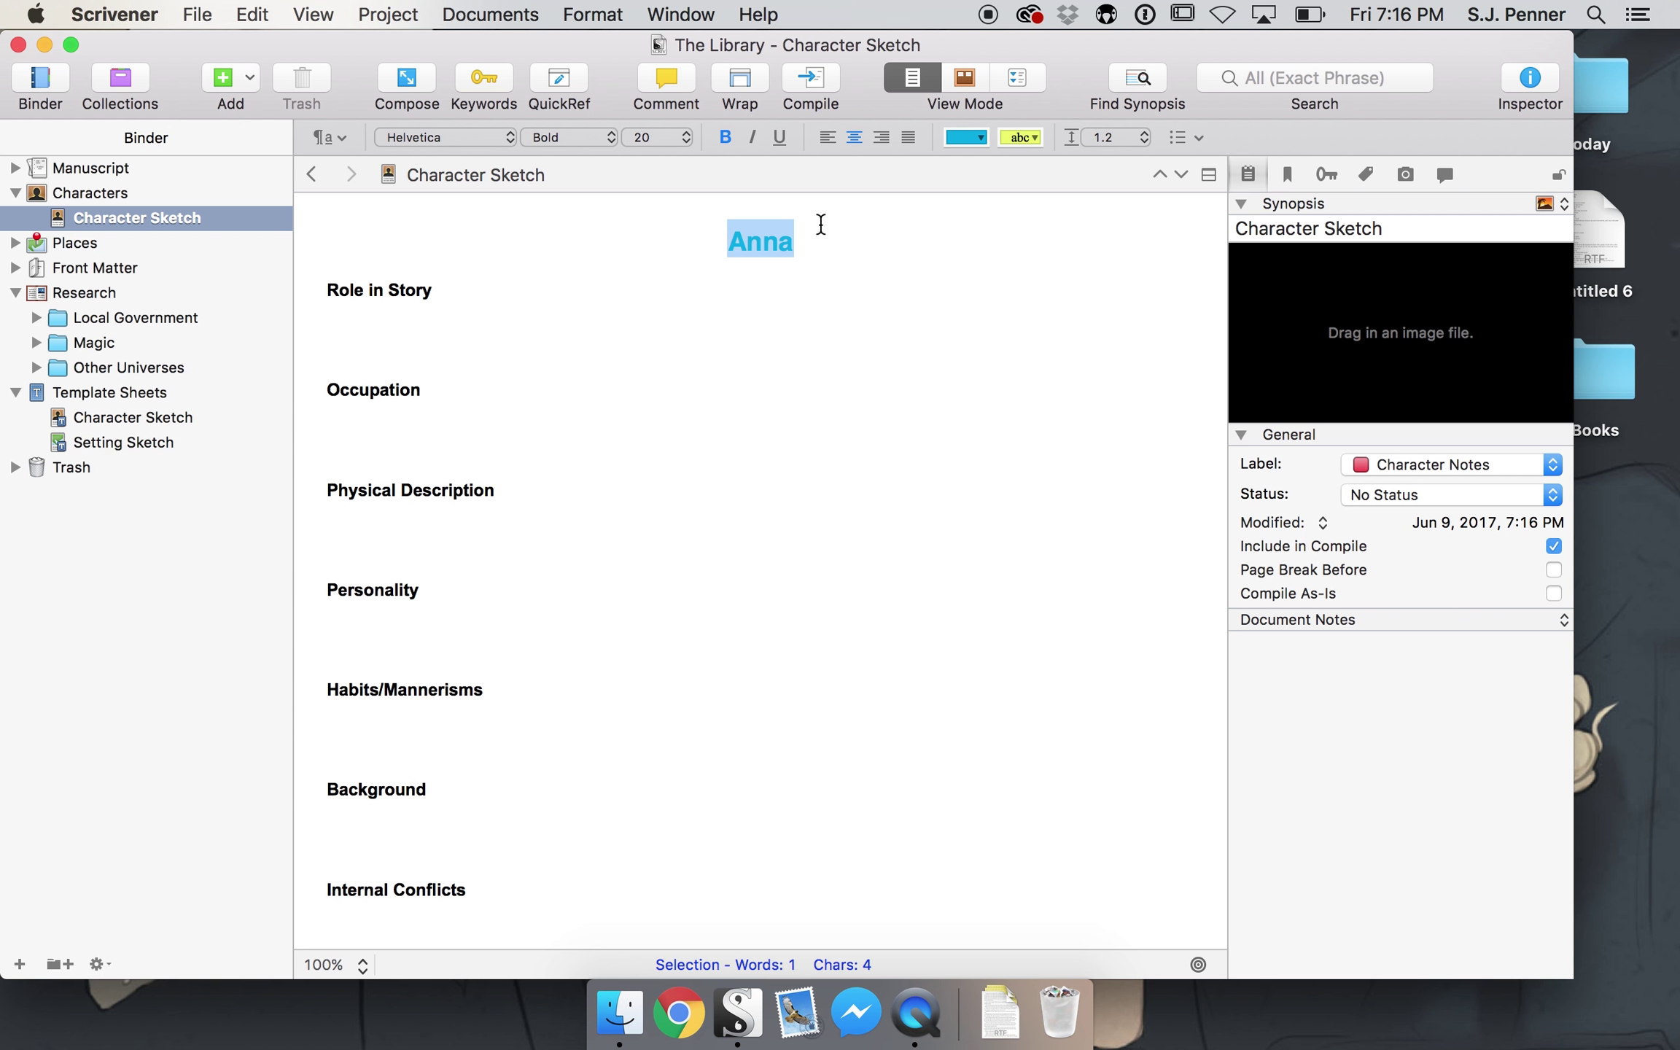
left_click(792, 239)
key("BackSpace")
key("BackSpace")
key("BackSpace")
key("BackSpace")
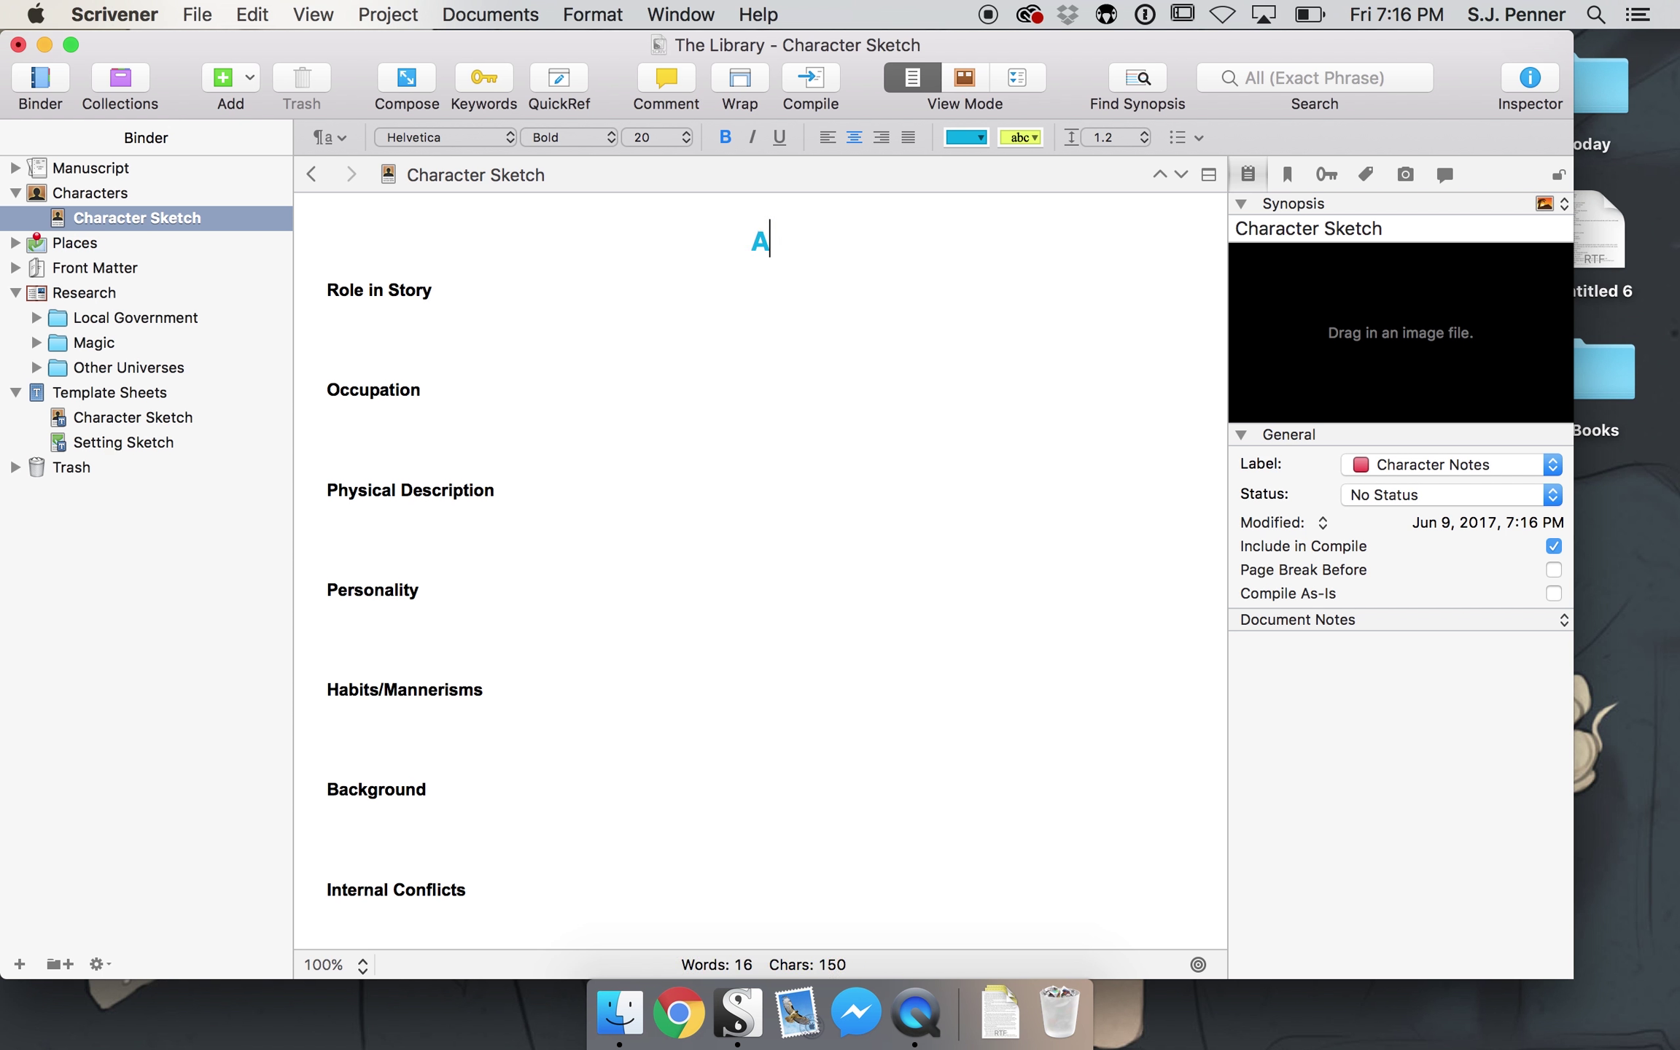
type("Anna")
left_click(720, 413)
- Restore the heading of the Character Sketch template sheet to Character Name
left_click(108, 422)
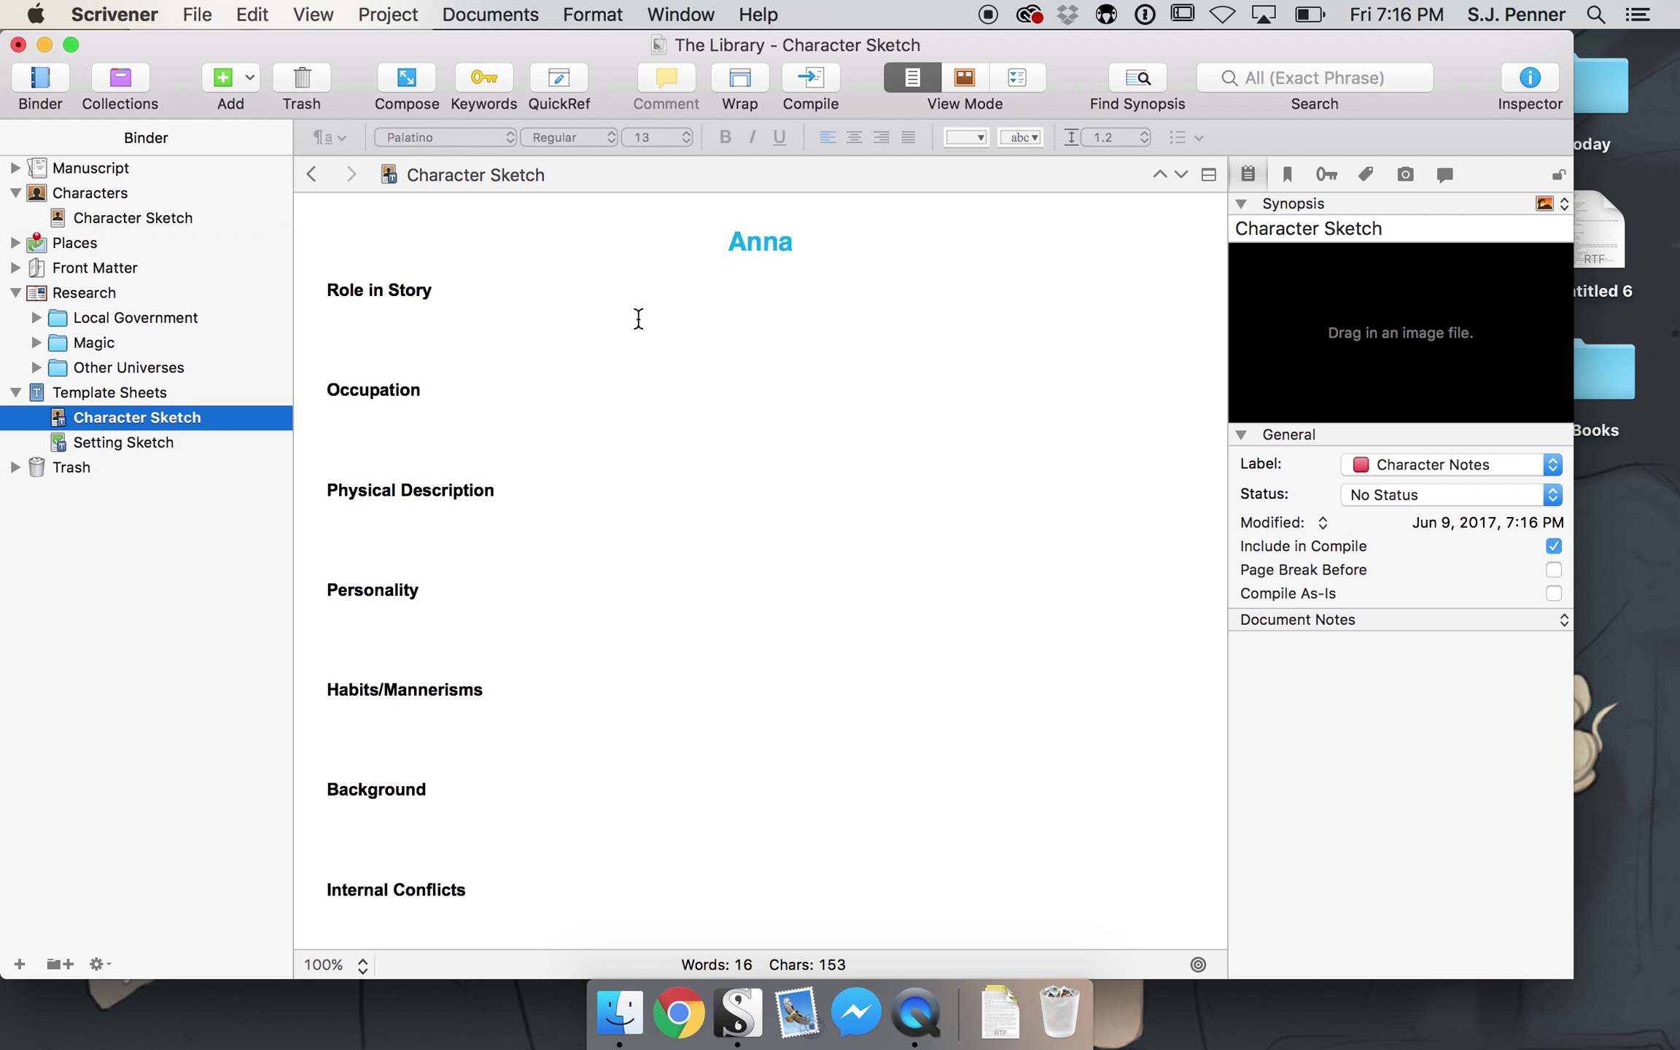
left_click(793, 243)
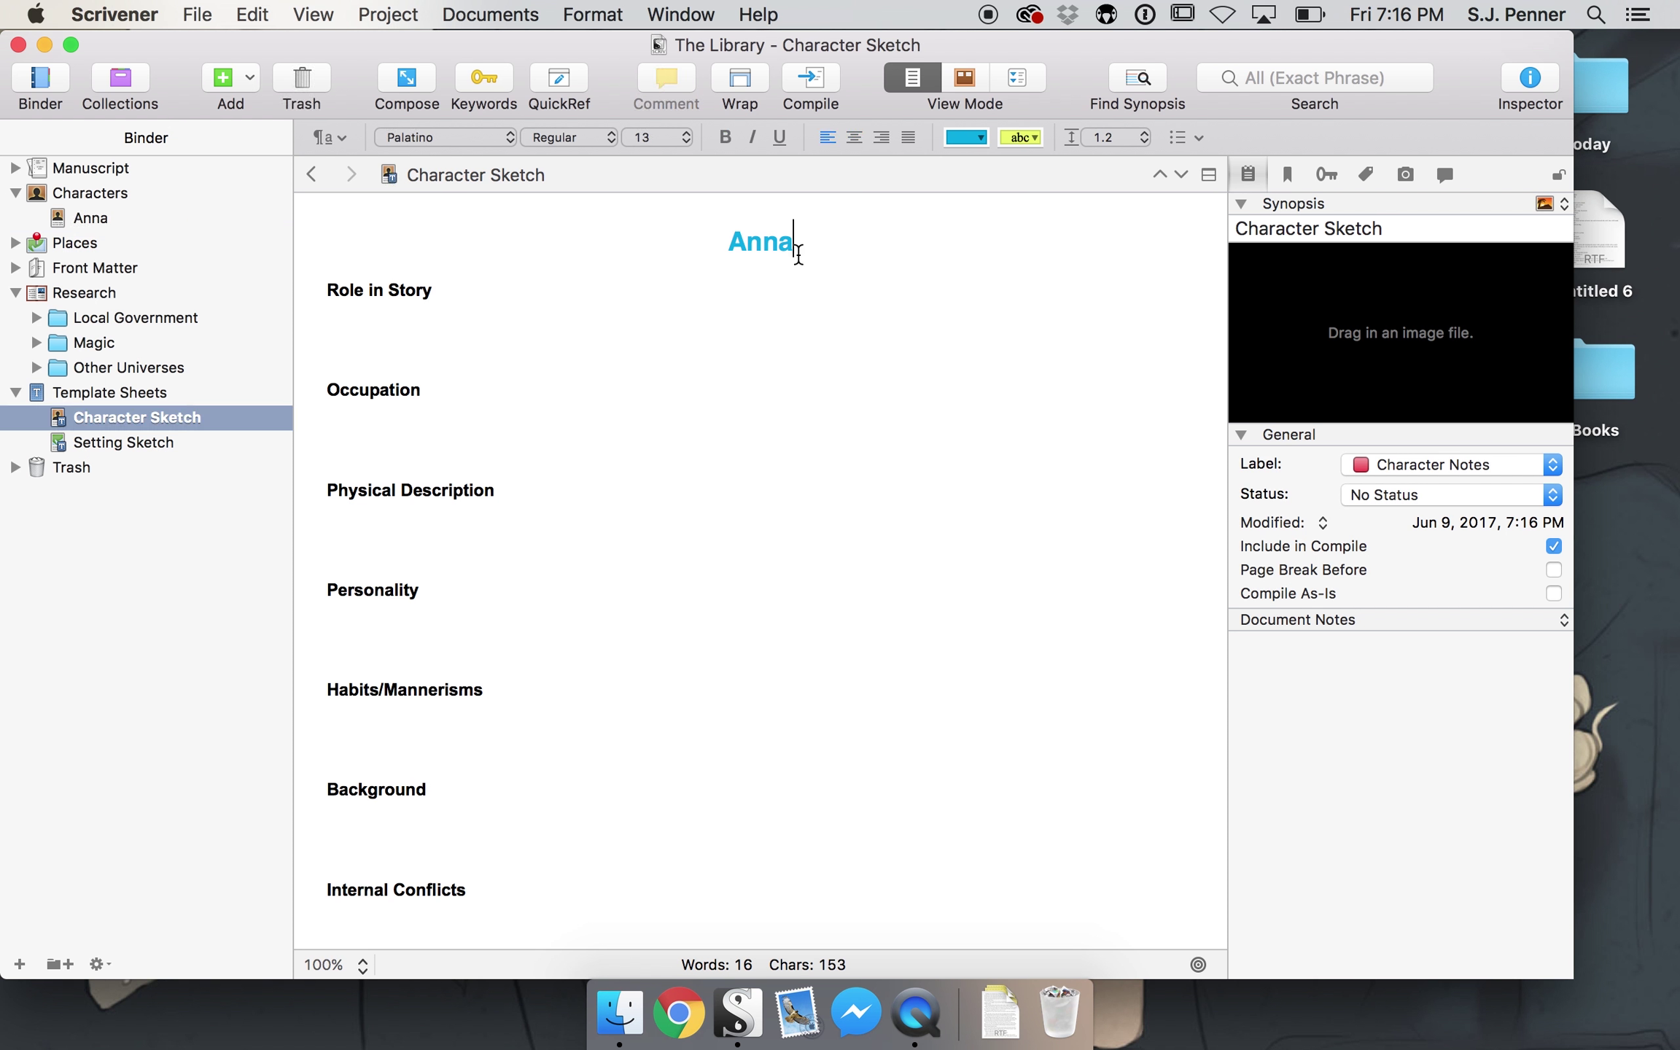
key("BackSpace")
key("BackSpace")
key("BackSpace")
key("BackSpace")
type("Character Name")
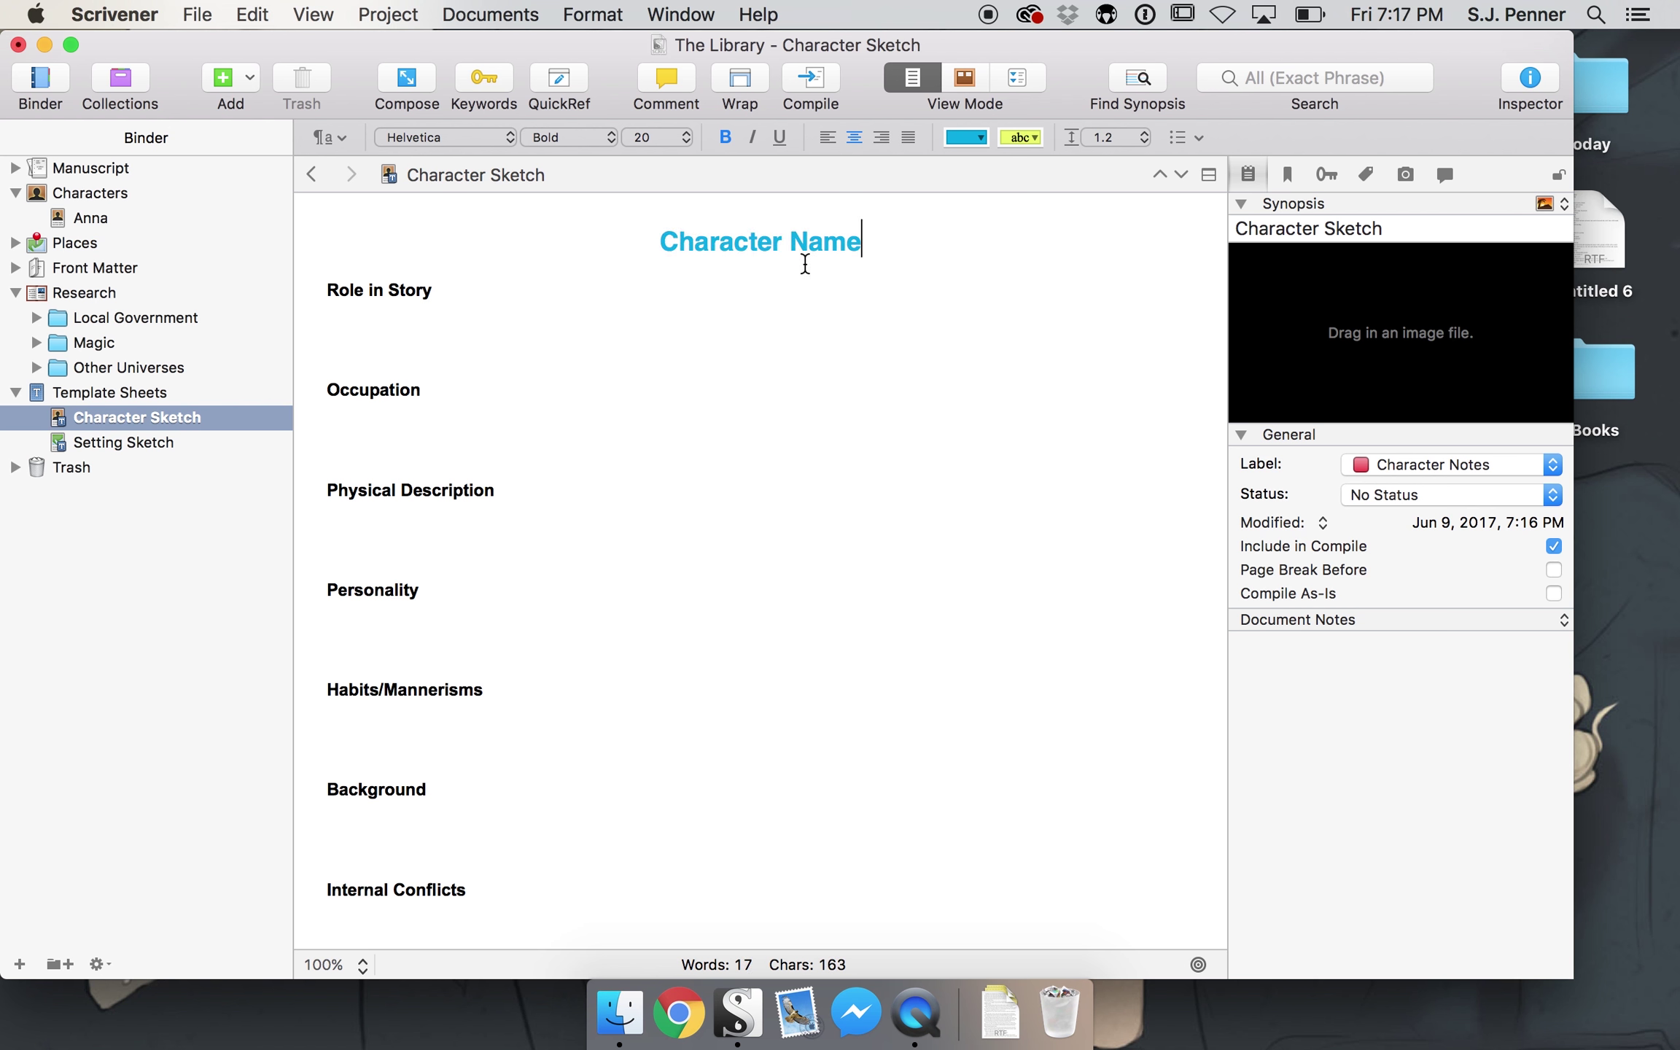
left_click(891, 475)
- Add a second character sketch to the Characters folder and view the Character Sketch template sheet again
left_click(103, 194)
left_click(223, 83)
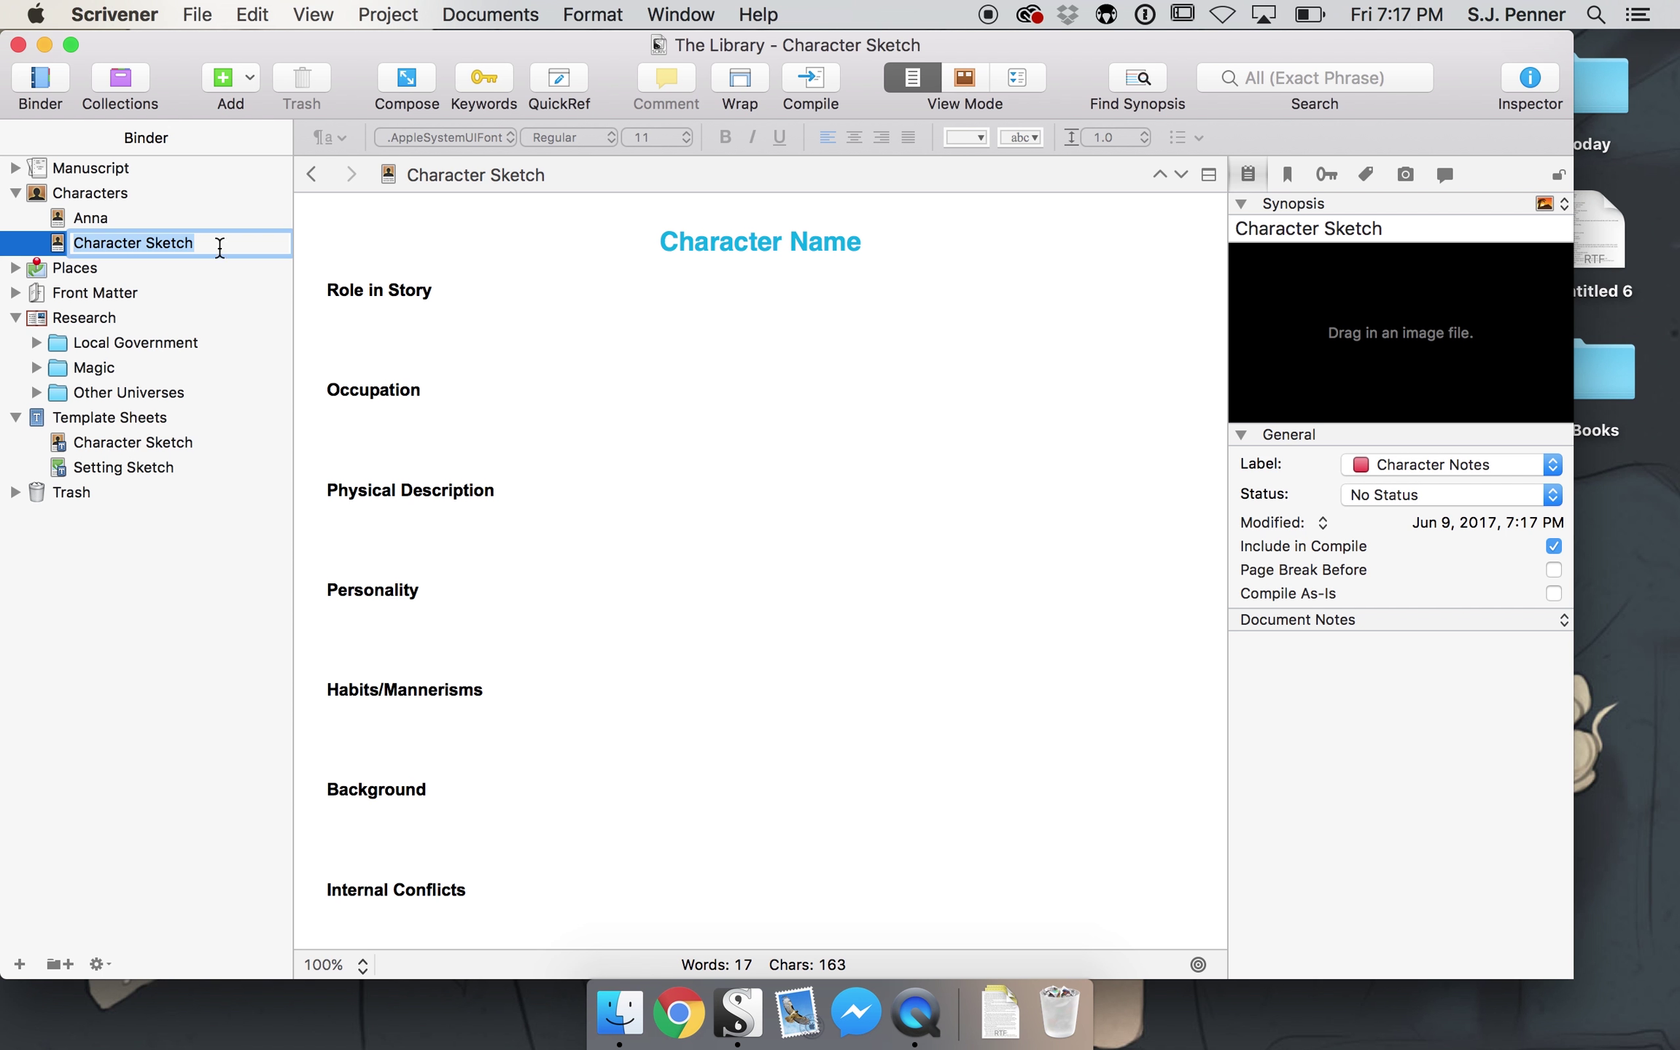
left_click(576, 393)
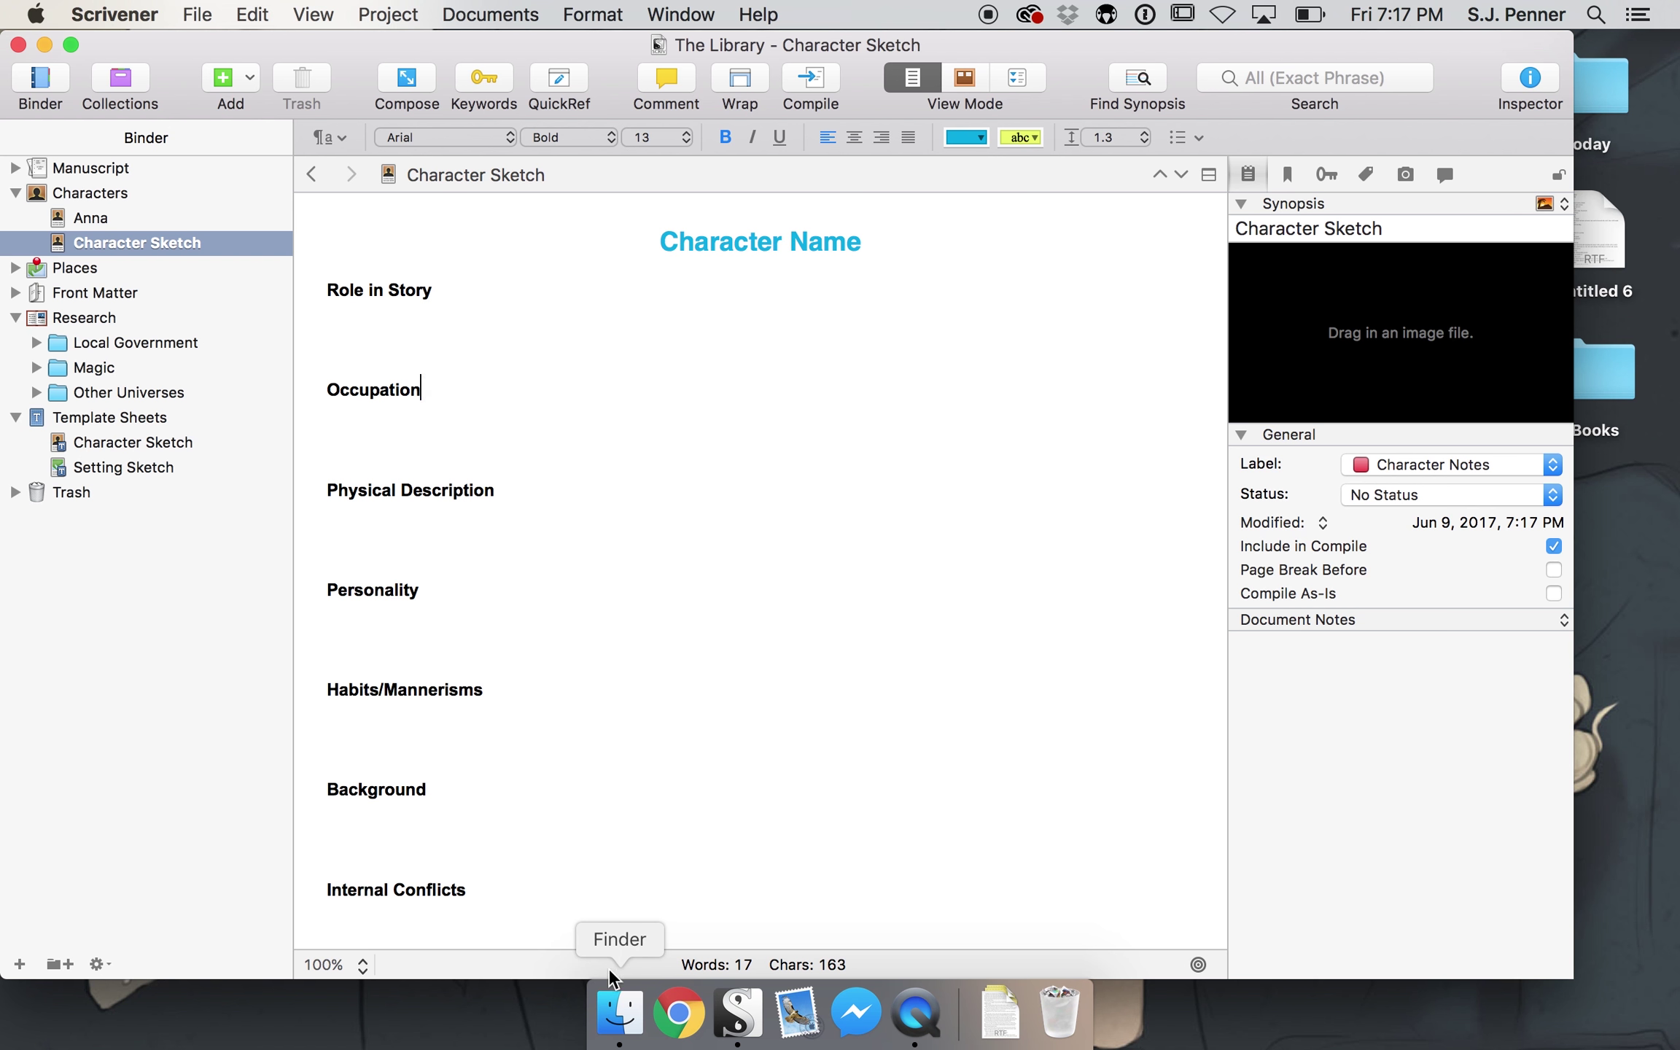
left_click(104, 435)
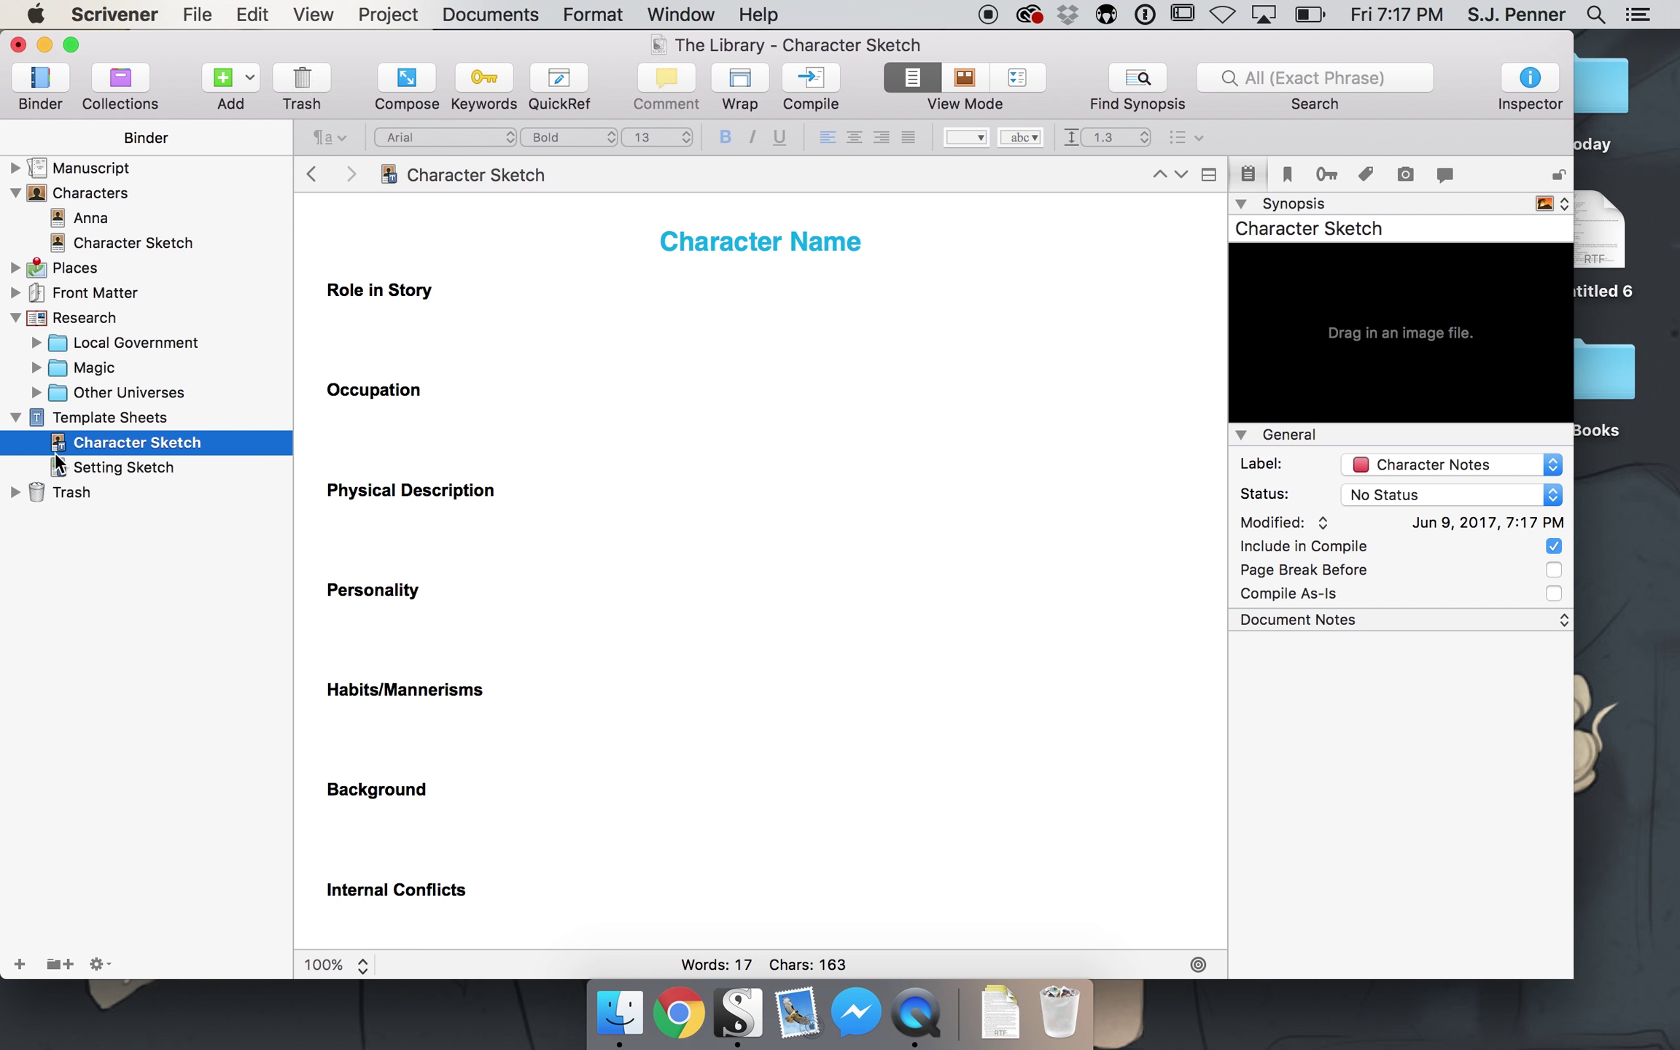
left_click(139, 417)
left_click(136, 443)
- Move both character sketches in the Characters folder to the Trash and reopen the Character Sketch template sheet
left_click(89, 218)
left_click(87, 241, "shift")
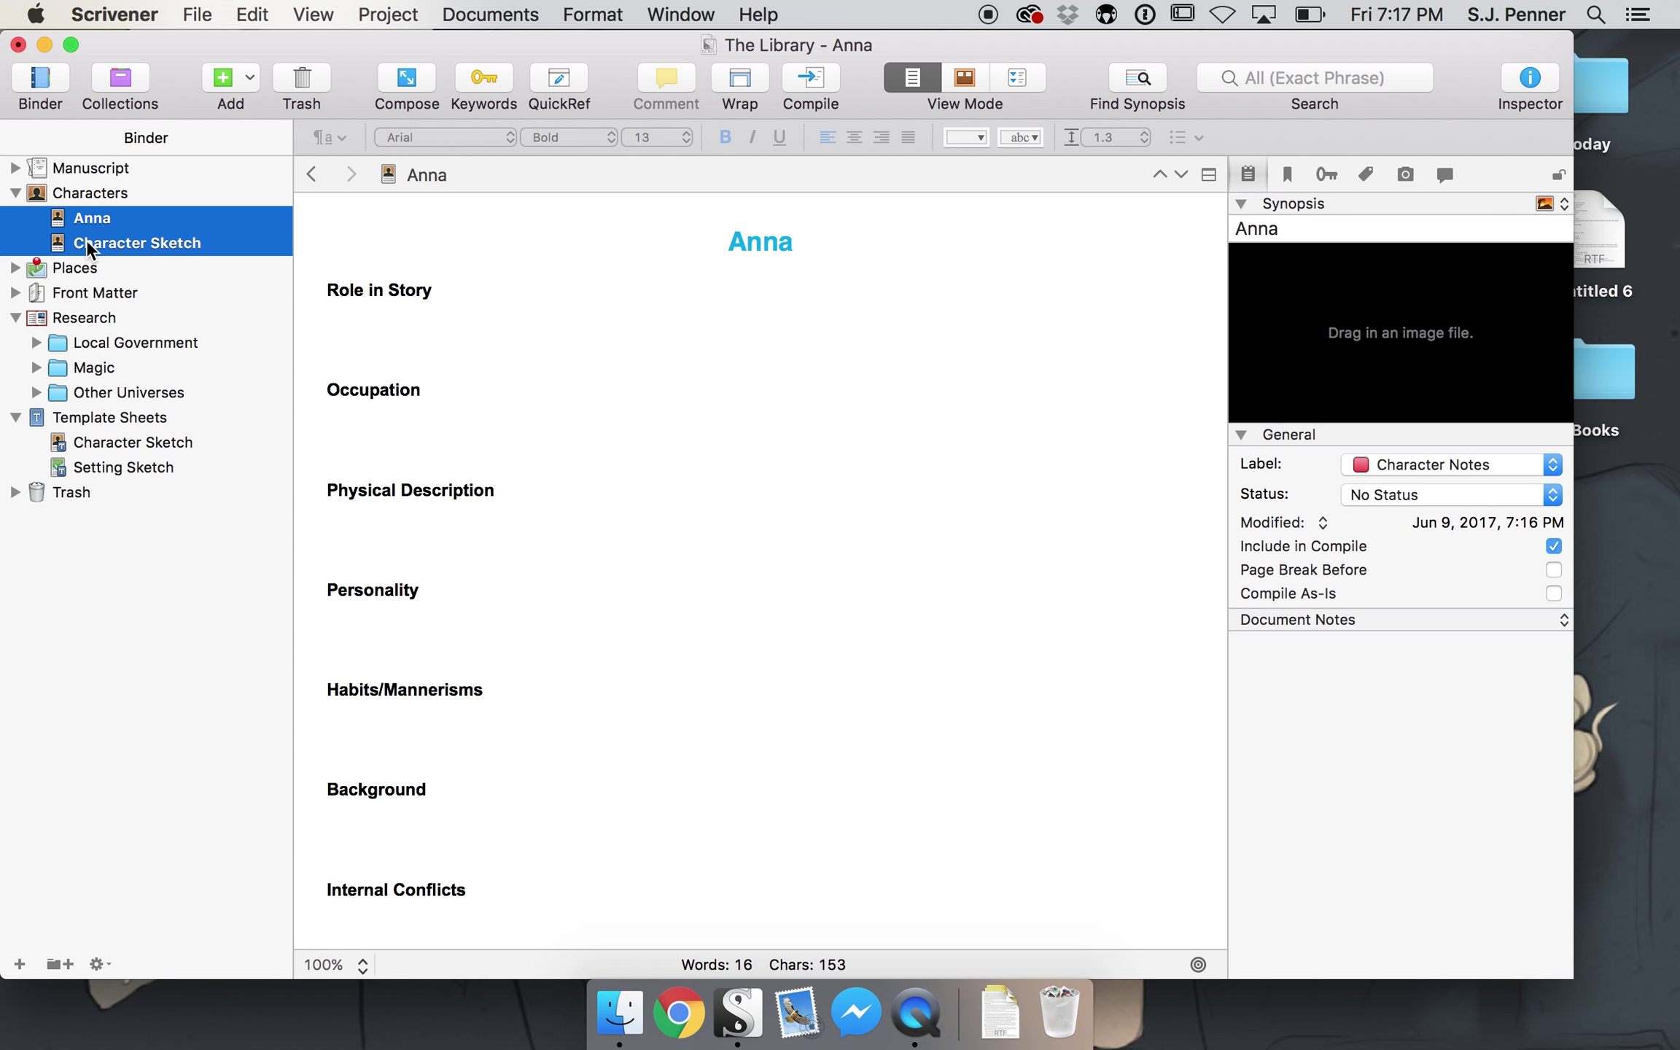
right_click(87, 239)
left_click(205, 325)
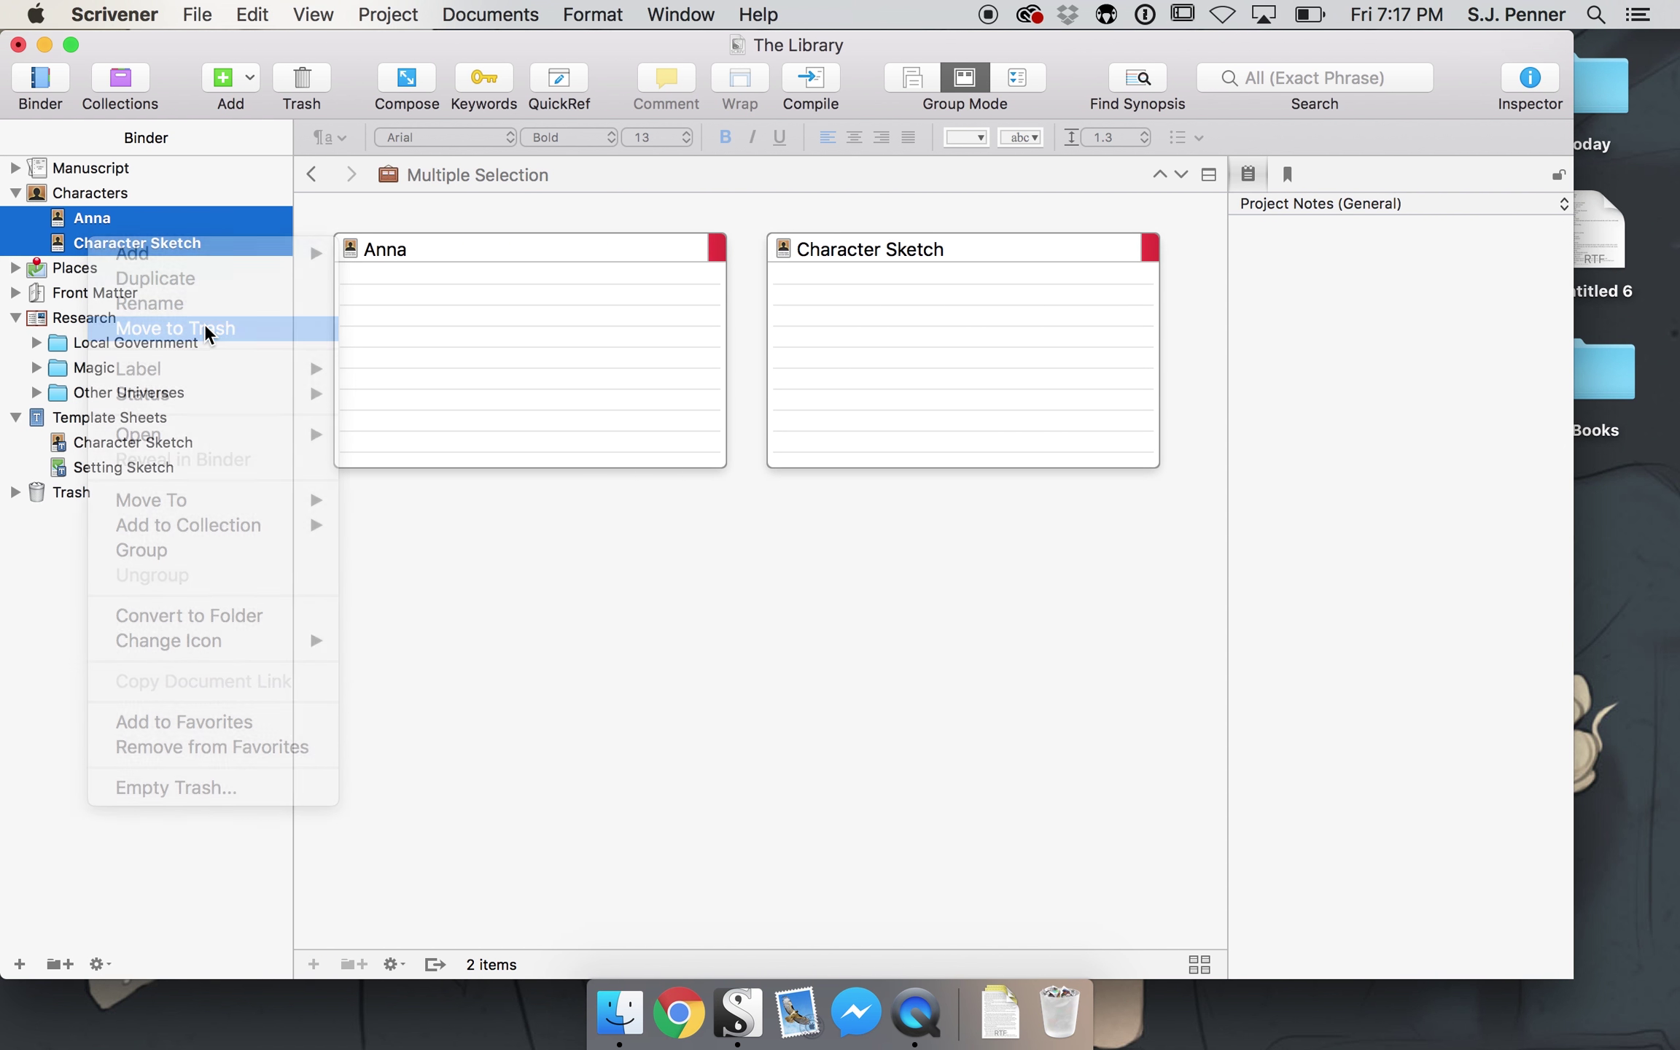
left_click(156, 390)
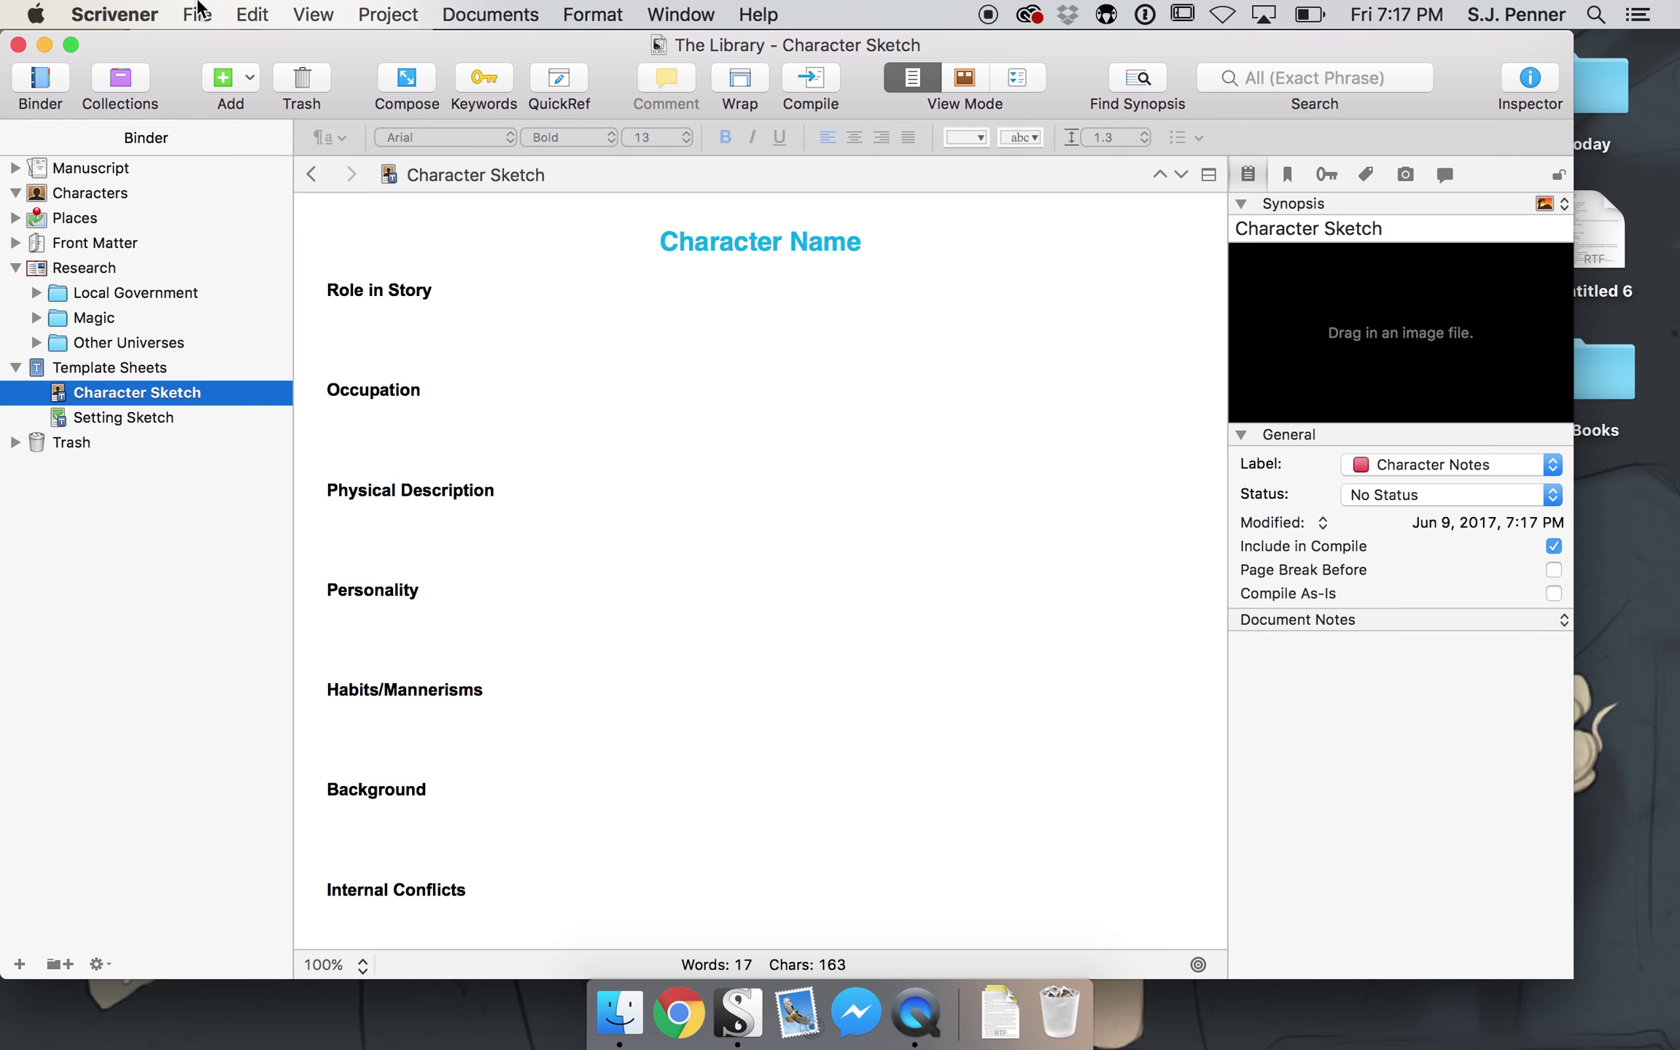
- Open the recent project Tyrant and collapse its Characters folder in the binder
left_click(199, 13)
mouse_move(231, 103)
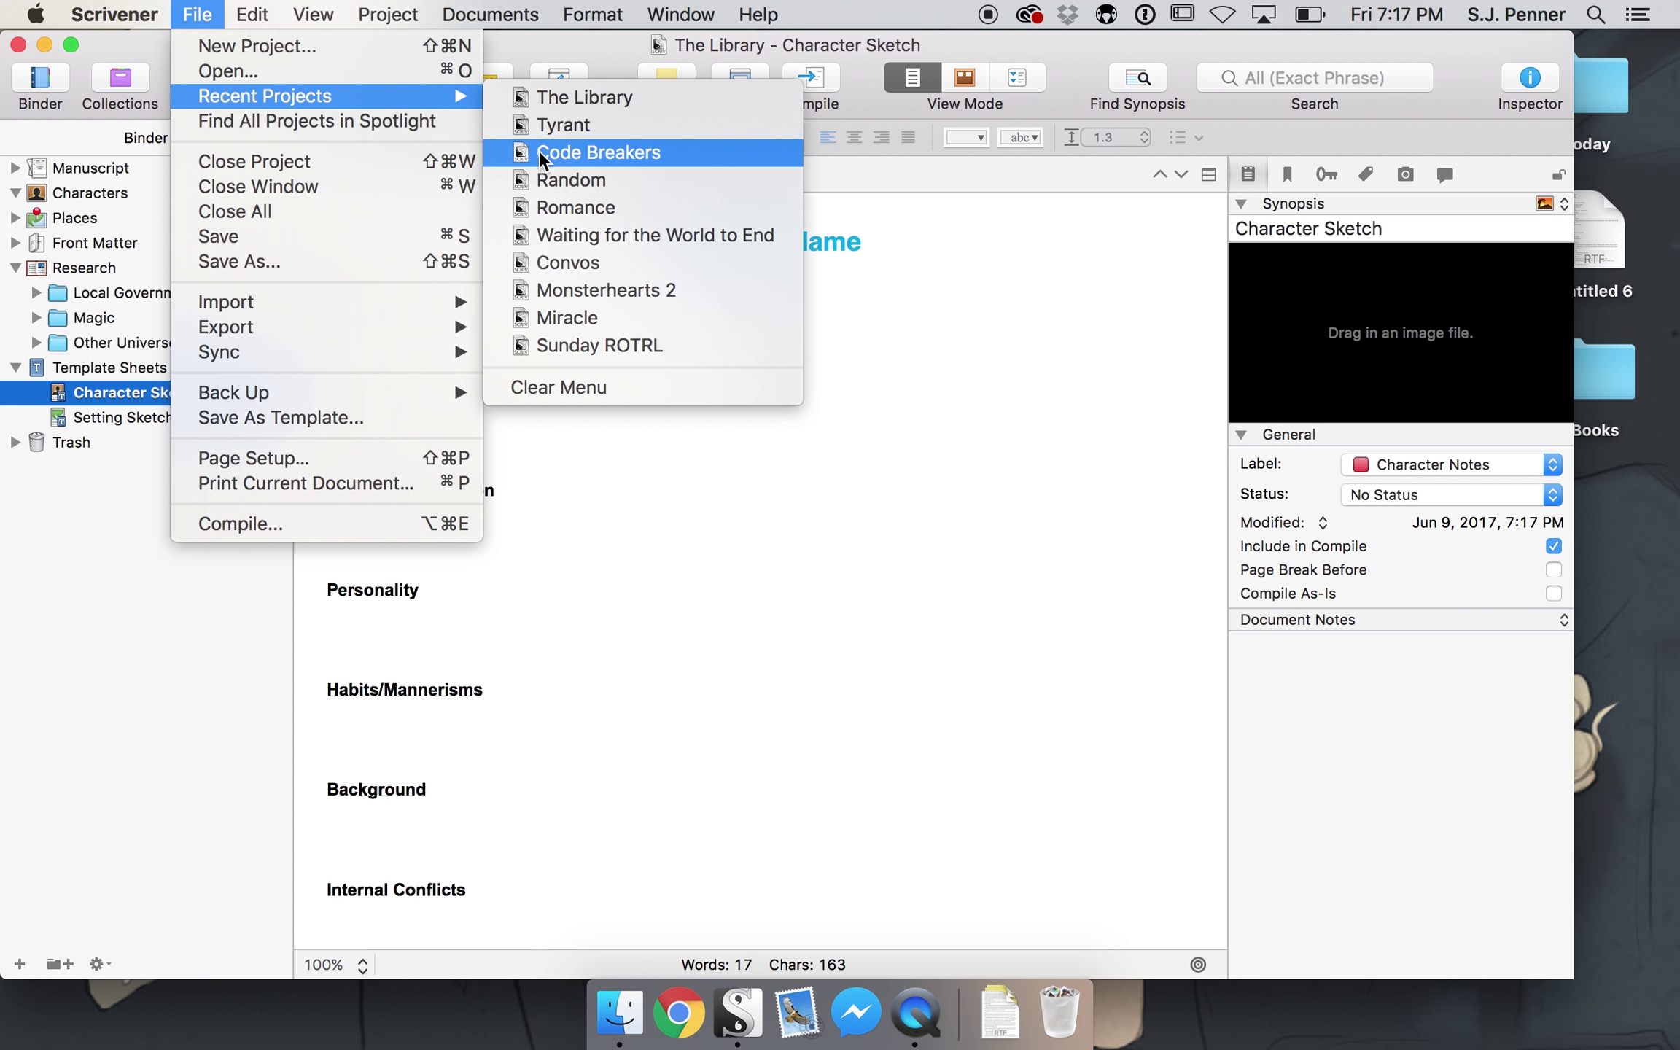
left_click(554, 125)
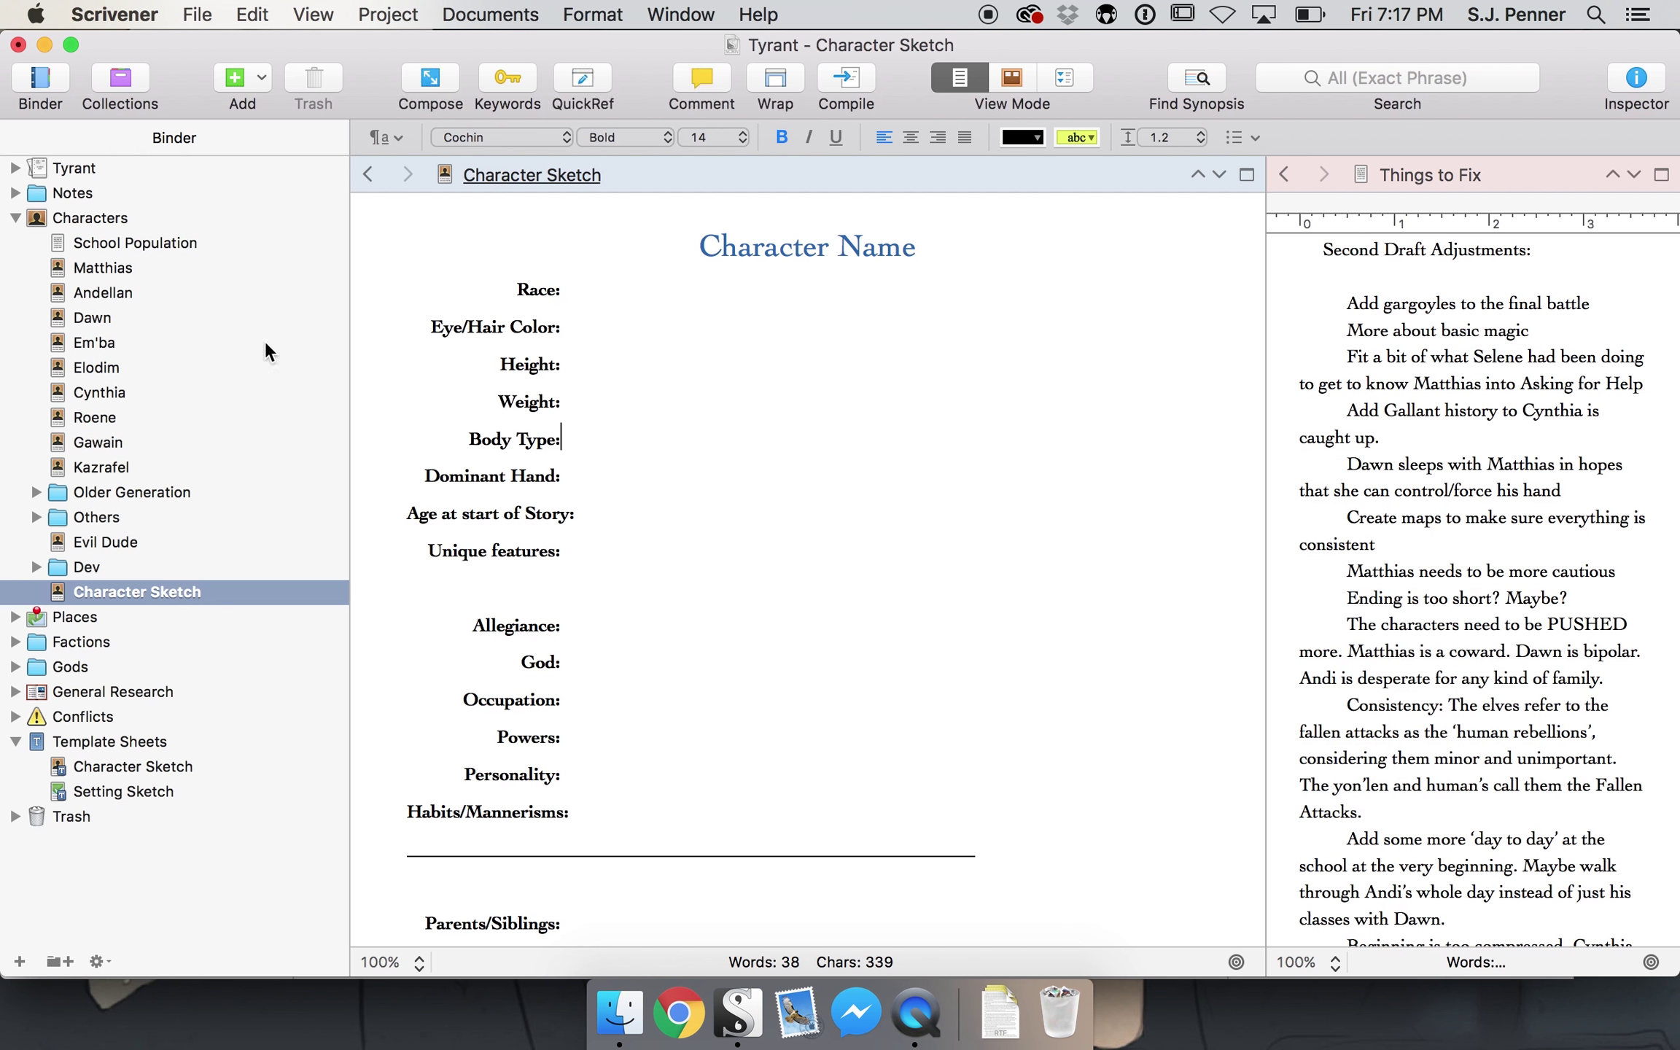
left_click(15, 217)
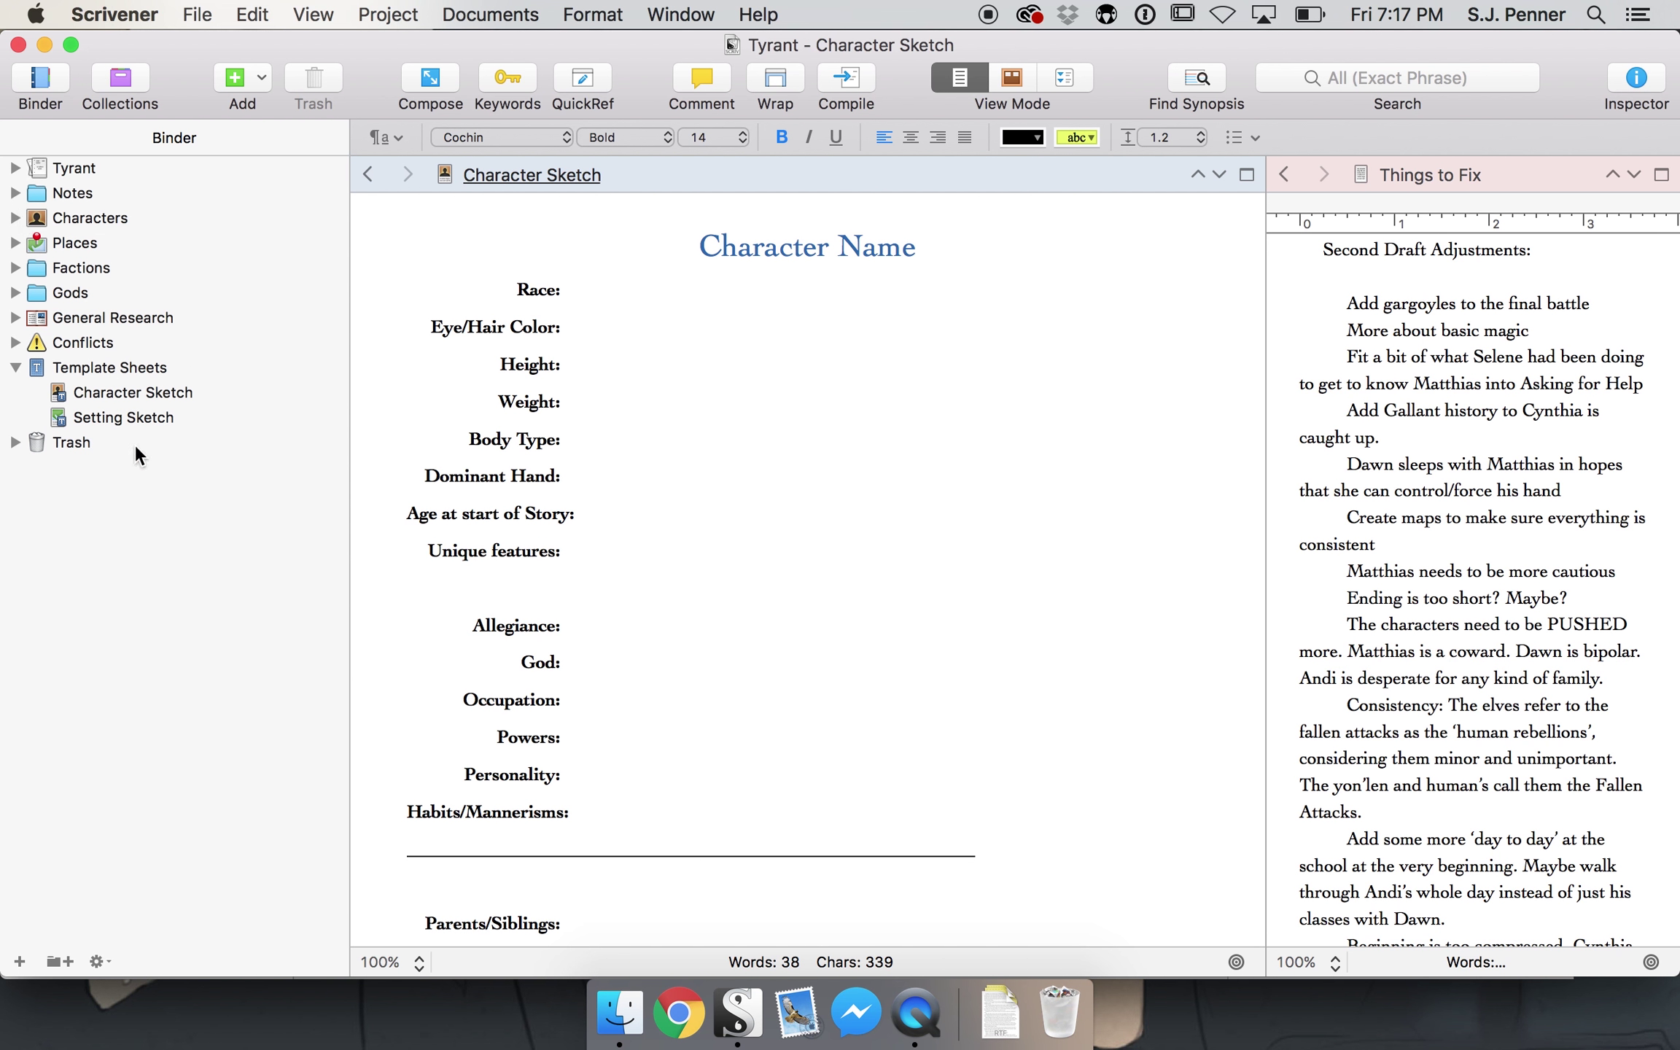
- Look through the scene list of the Tyrant manuscript in the binder and collapse it again
left_click(15, 167)
scroll(117, 356, "down", 10)
scroll(116, 356, "up", 10)
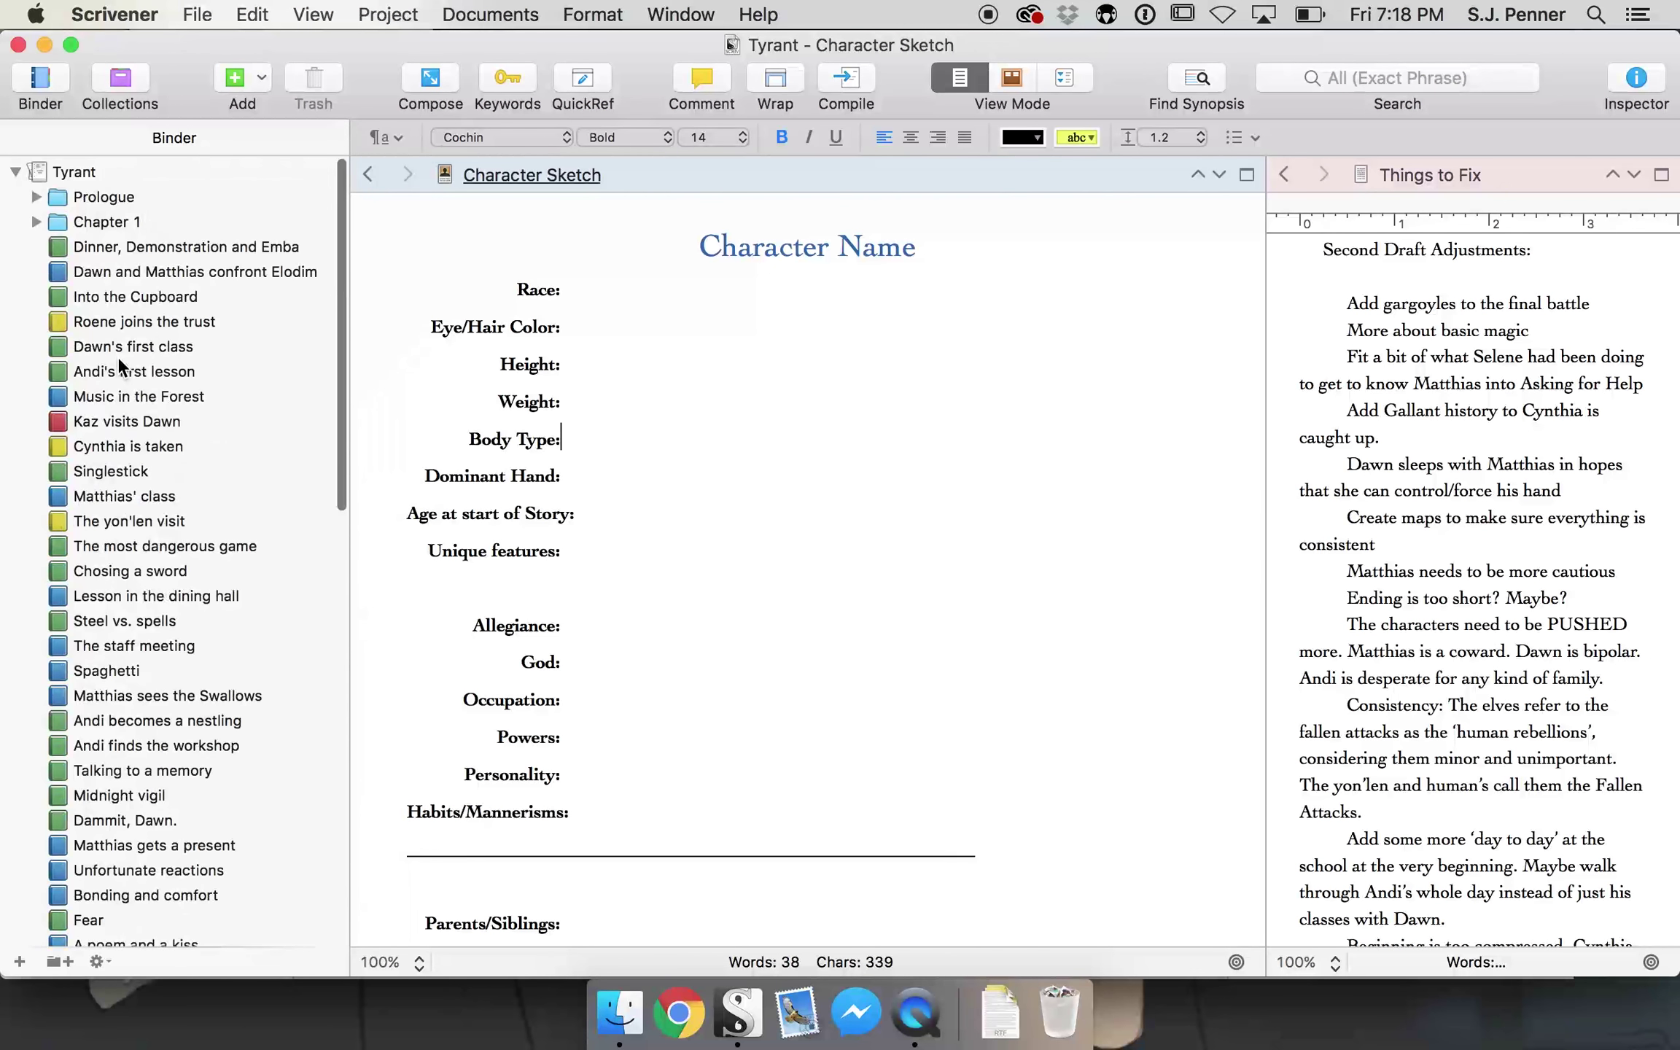
left_click(15, 168)
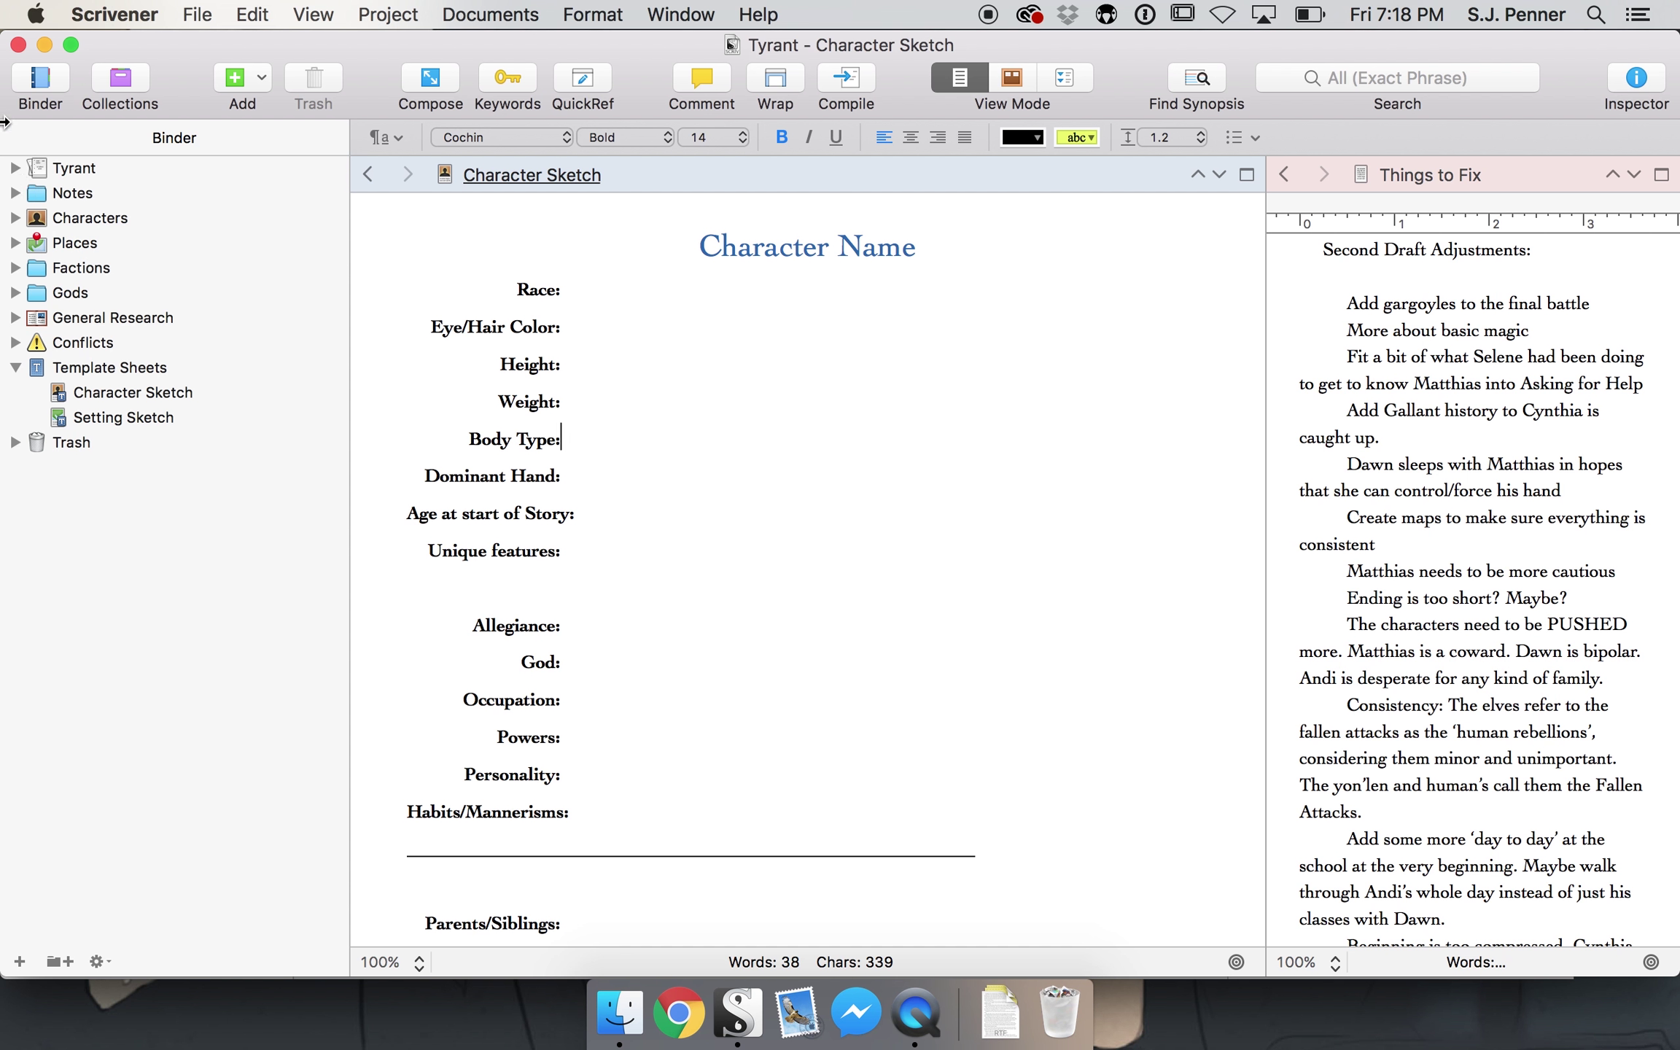
- Copy the entire Character Sketch template sheet of the Tyrant project and minimize that project's window
left_click(120, 394)
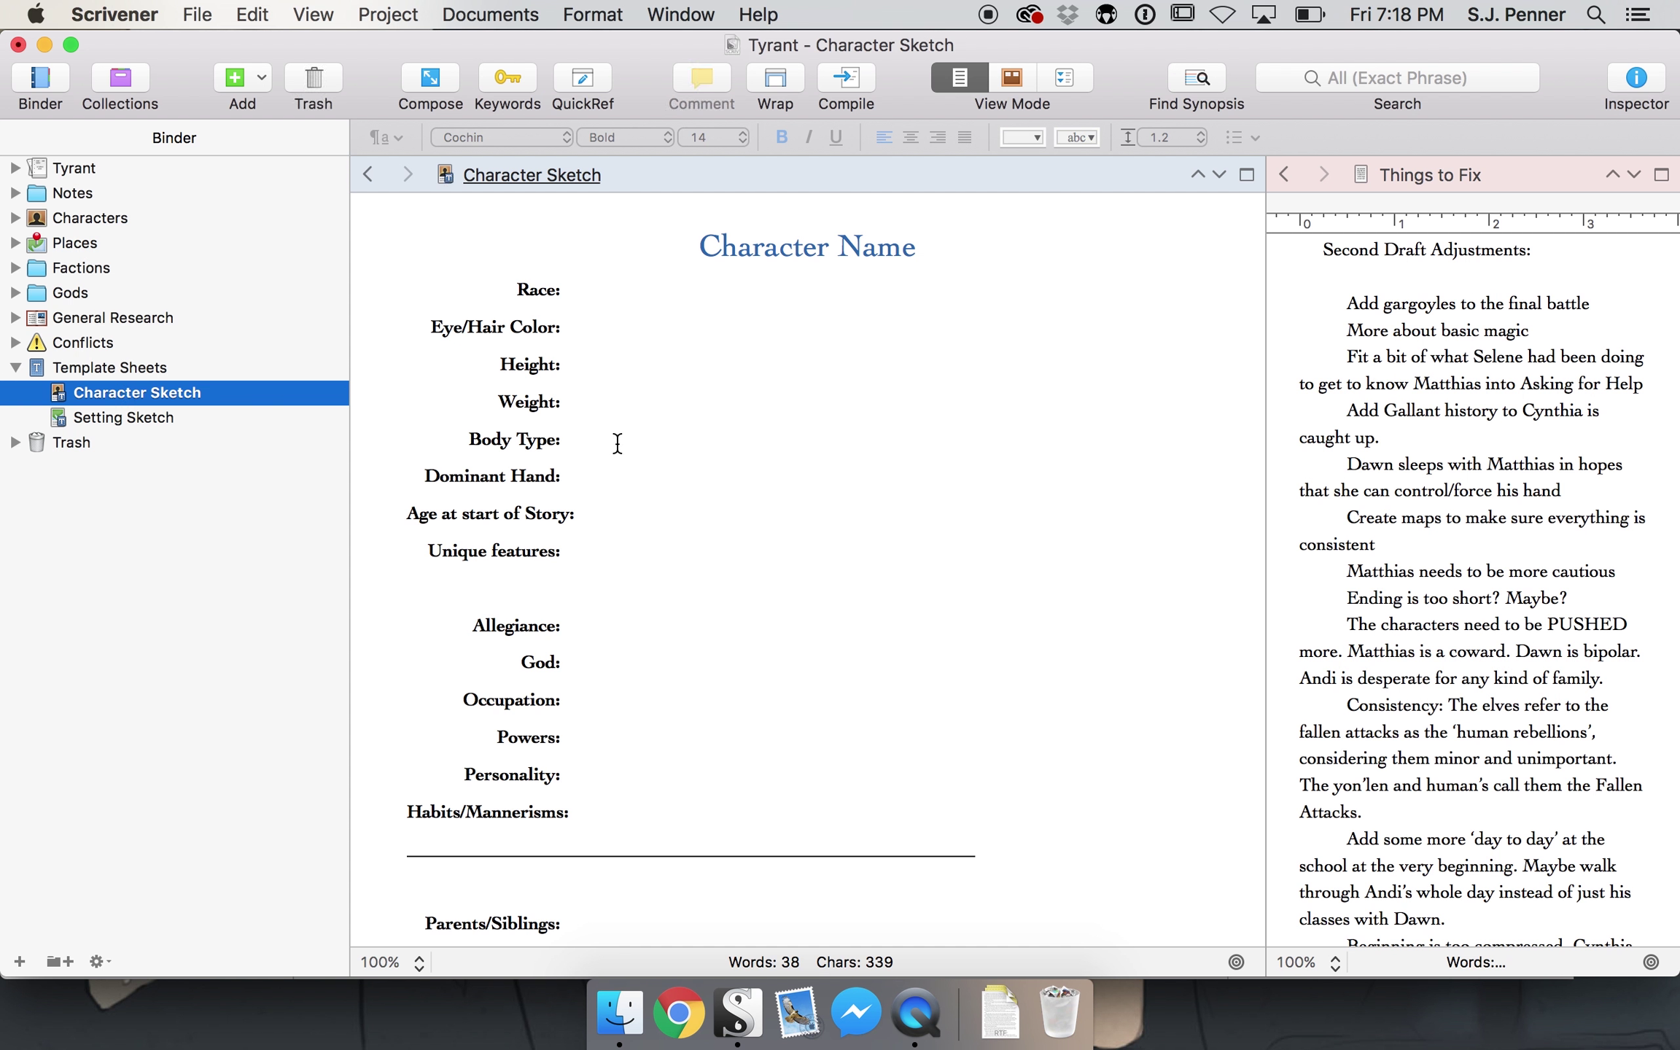
left_click(738, 423)
key("super+a")
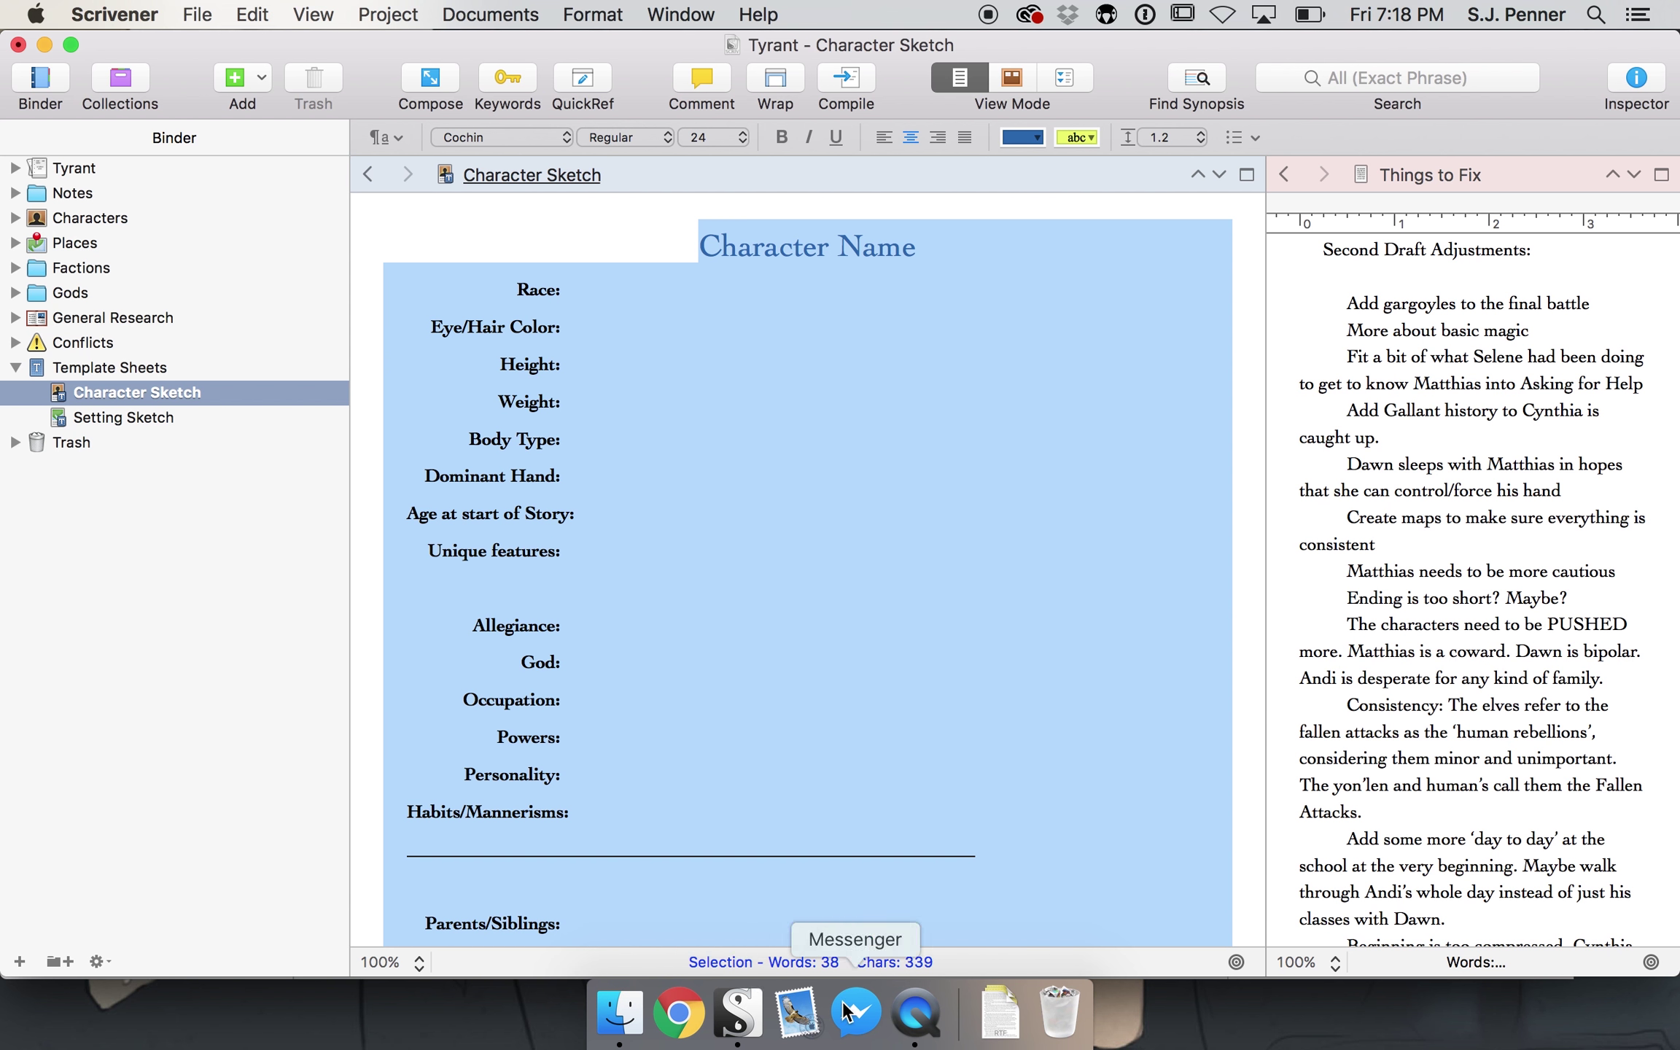
left_click(45, 45)
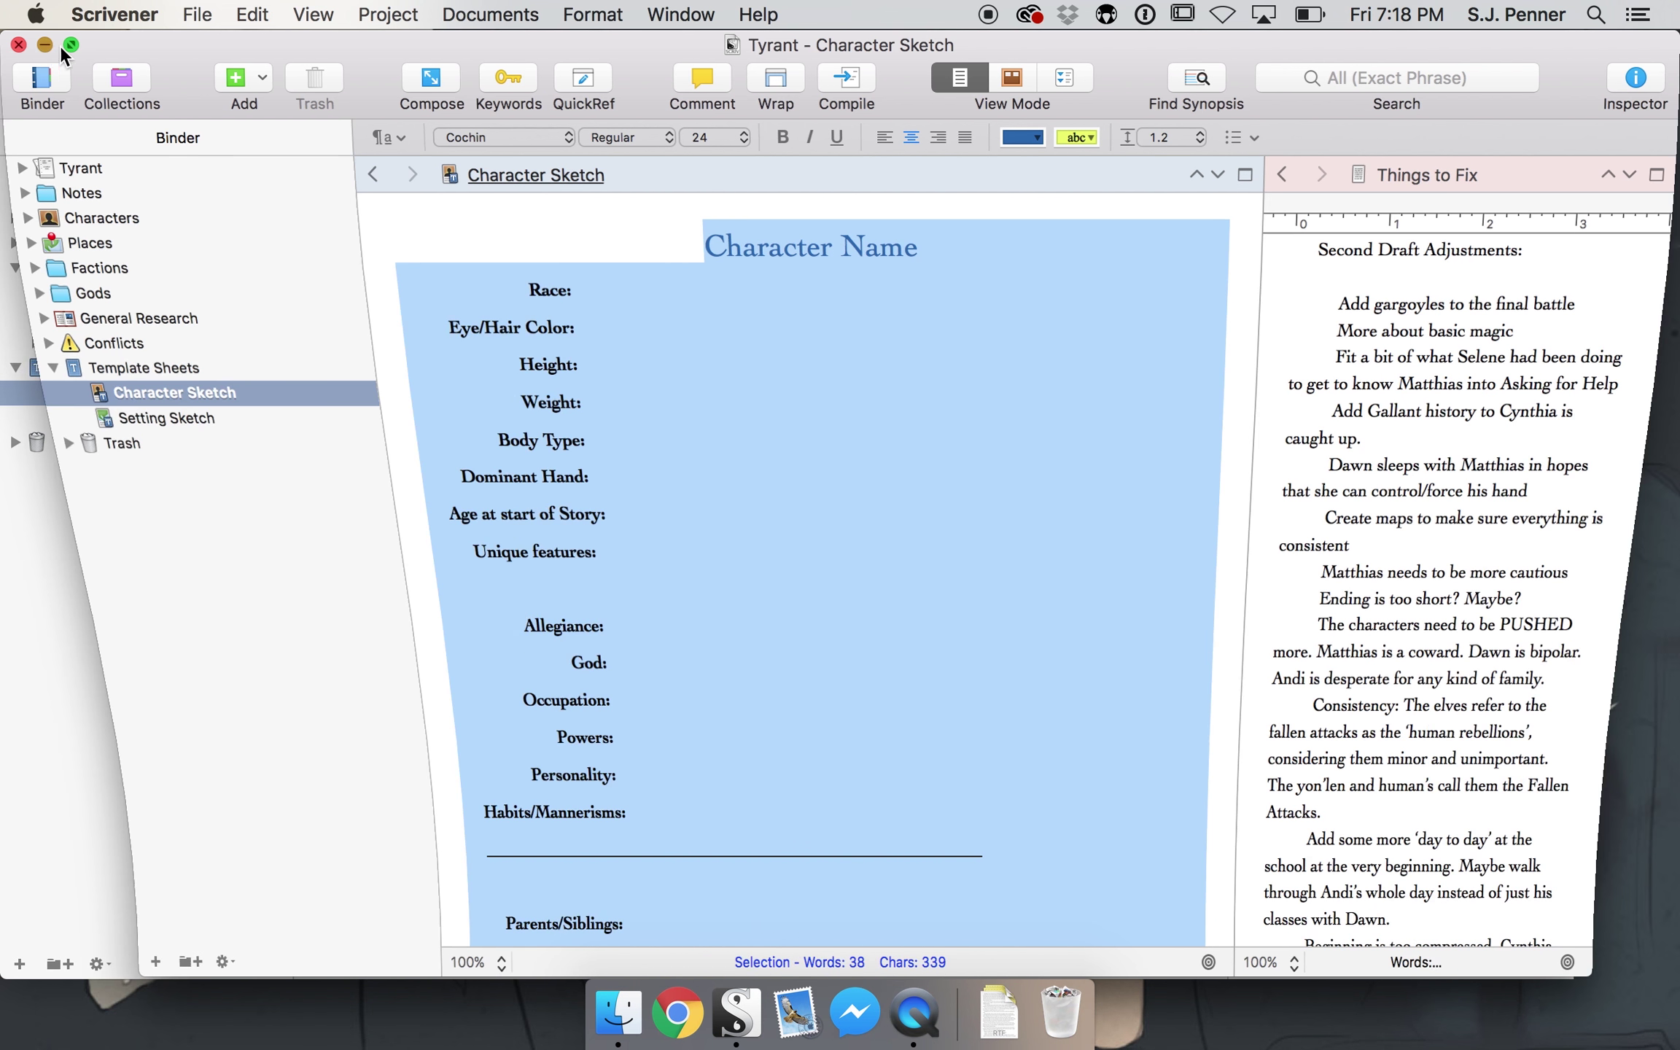
- Replace the whole Character Sketch template sheet of The Library with the copied layout and delete the surplus blank lines at its end
key("super+a")
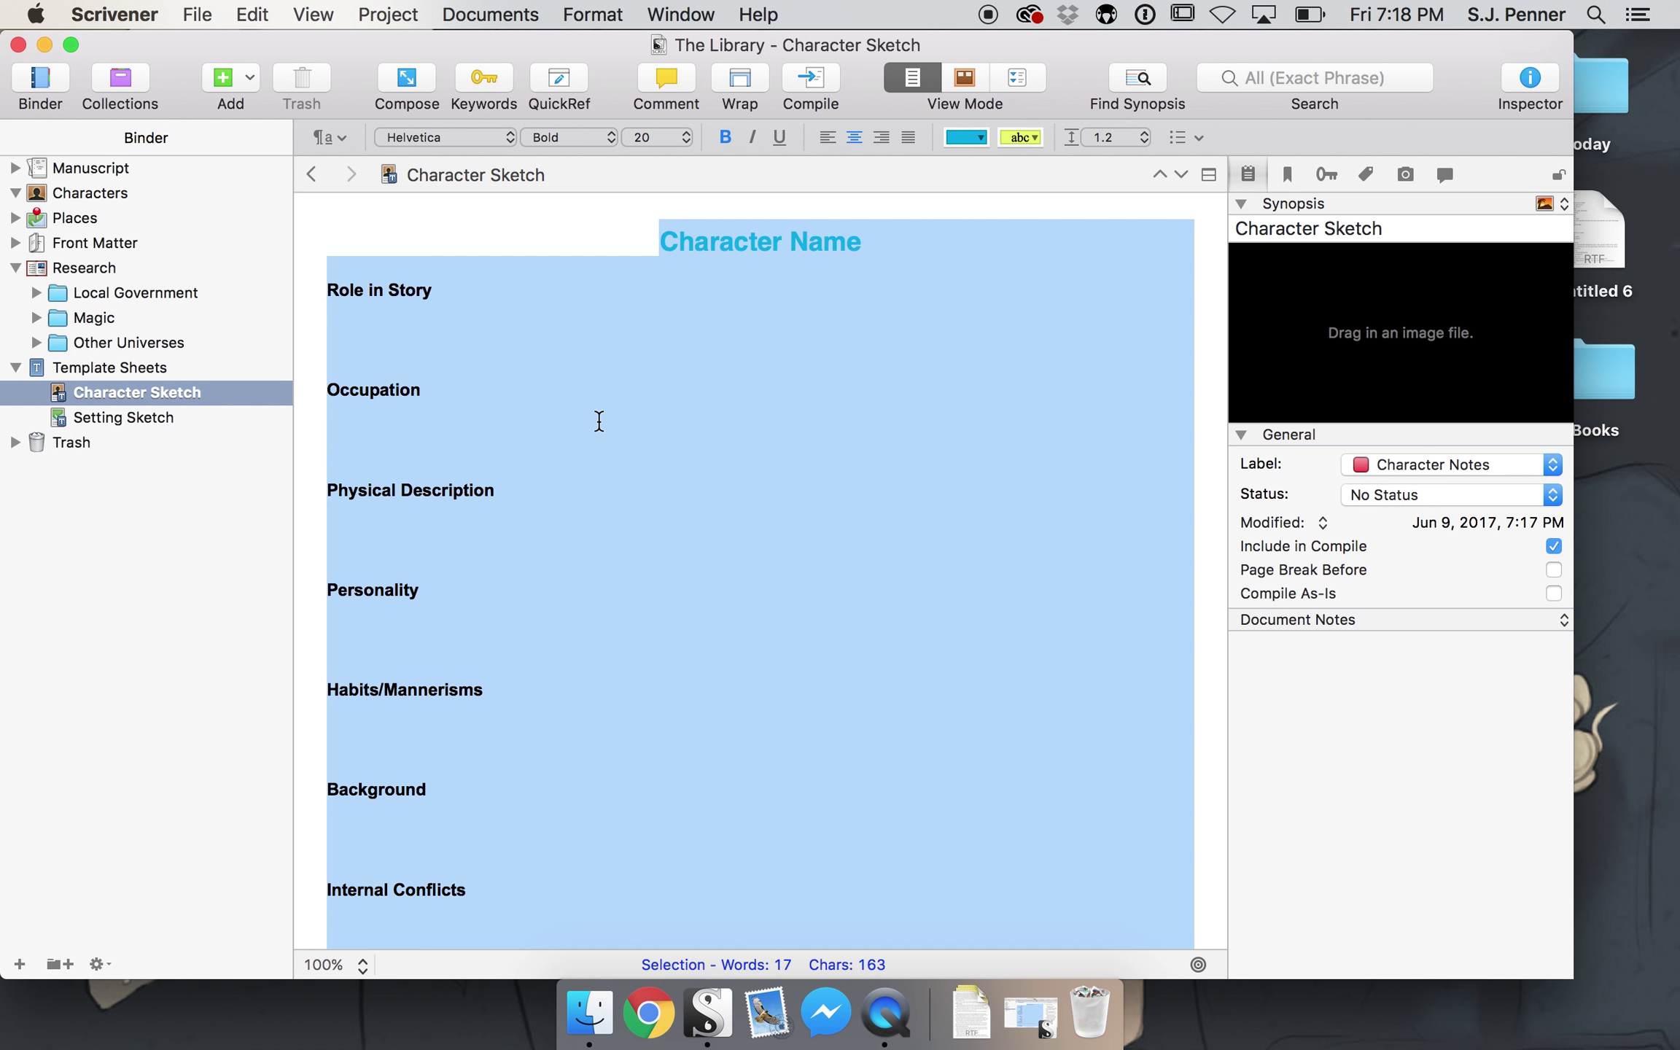
key("super+v")
key("BackSpace")
key("BackSpace")
key("BackSpace")
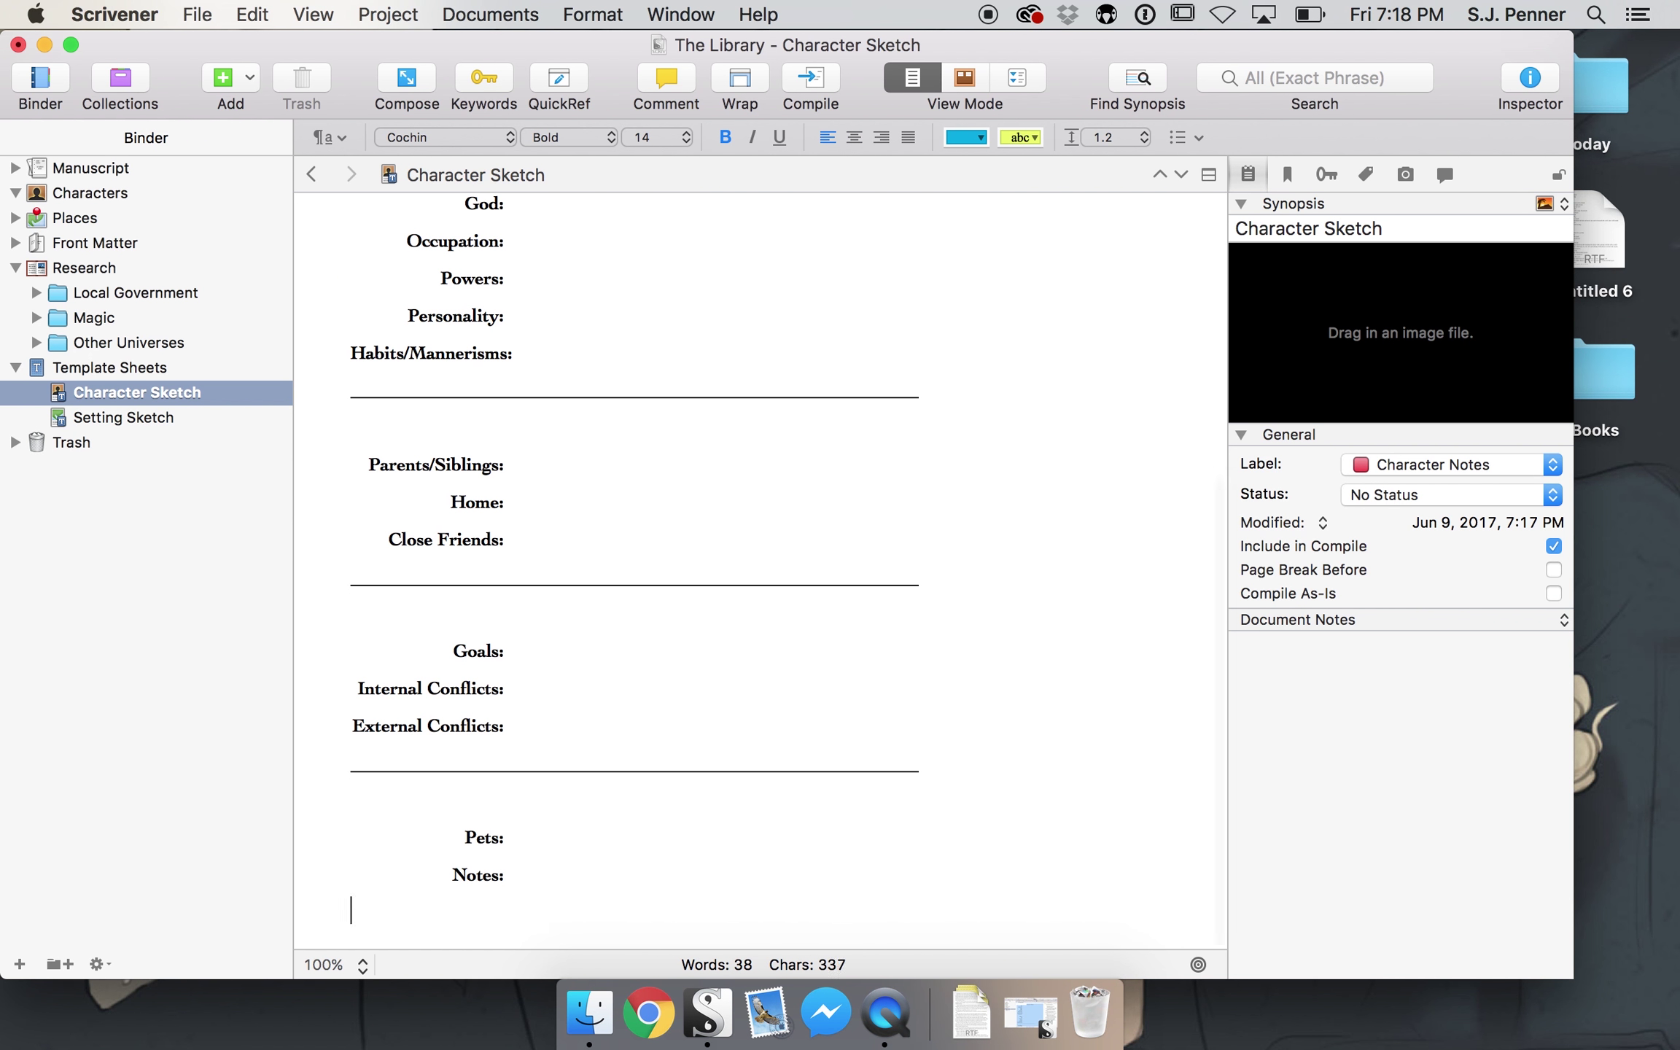
scroll(590, 859, "up", 6)
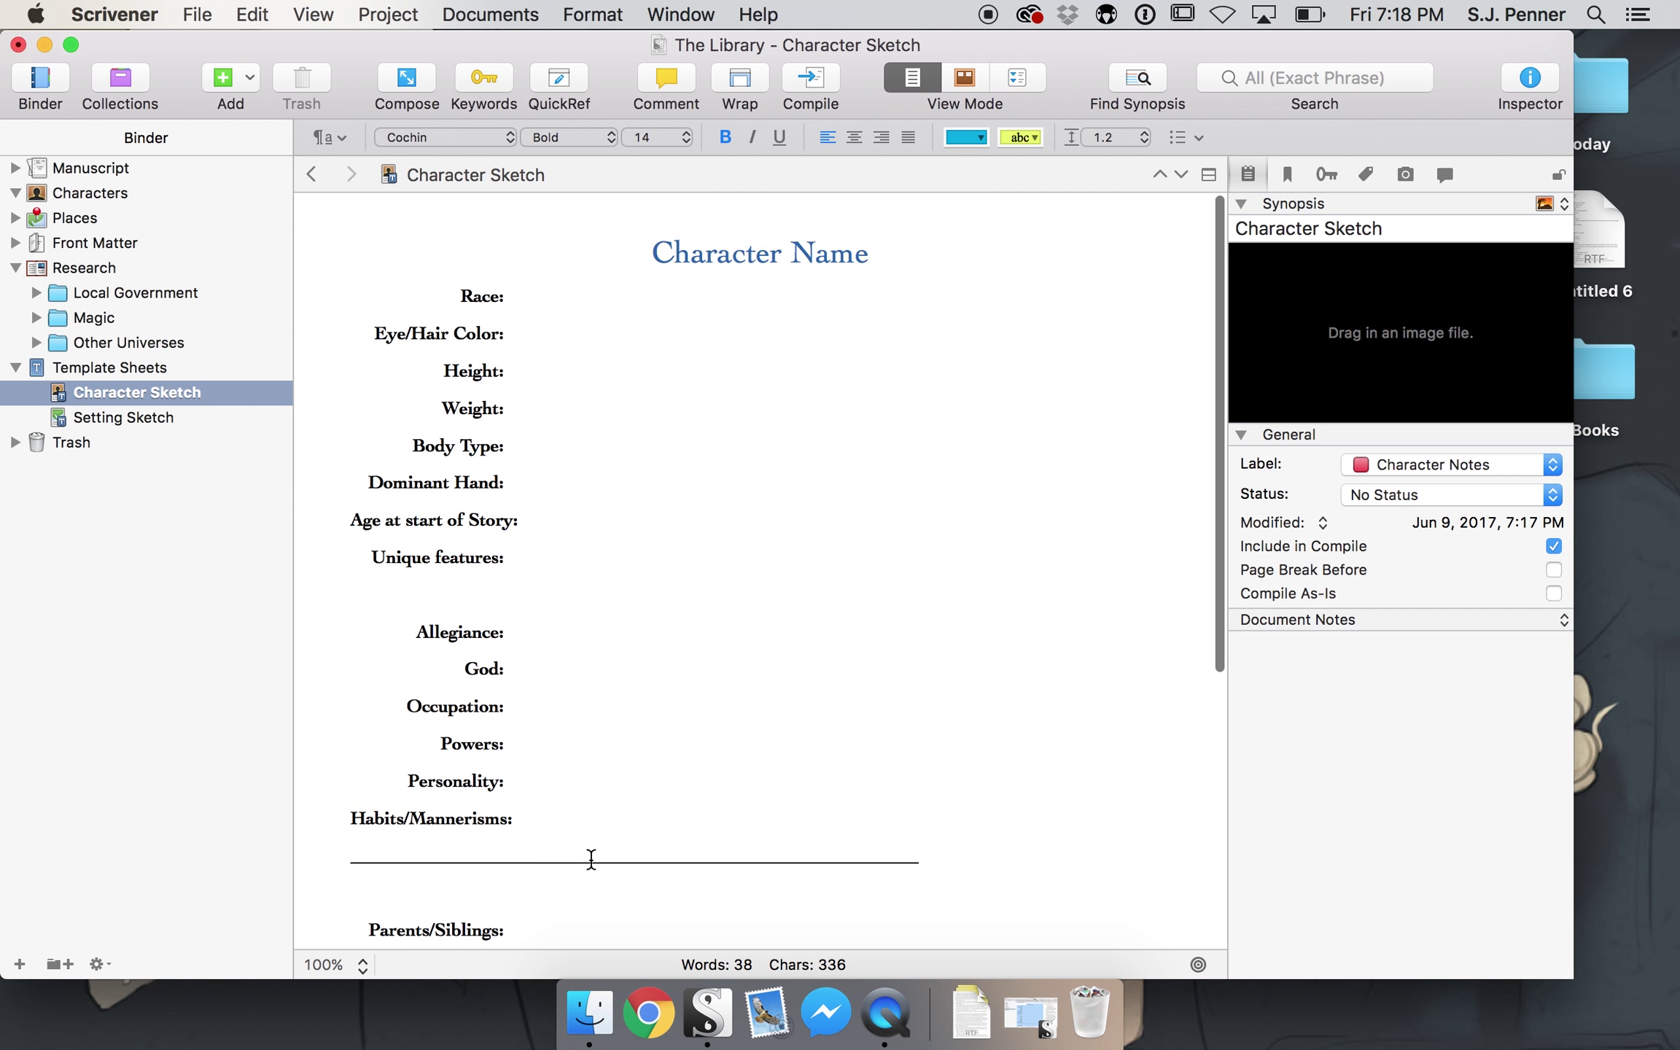
- Add a new character sketch to the Characters folder and review its fields, including Race and Dominant Hand
left_click(84, 193)
left_click(223, 82)
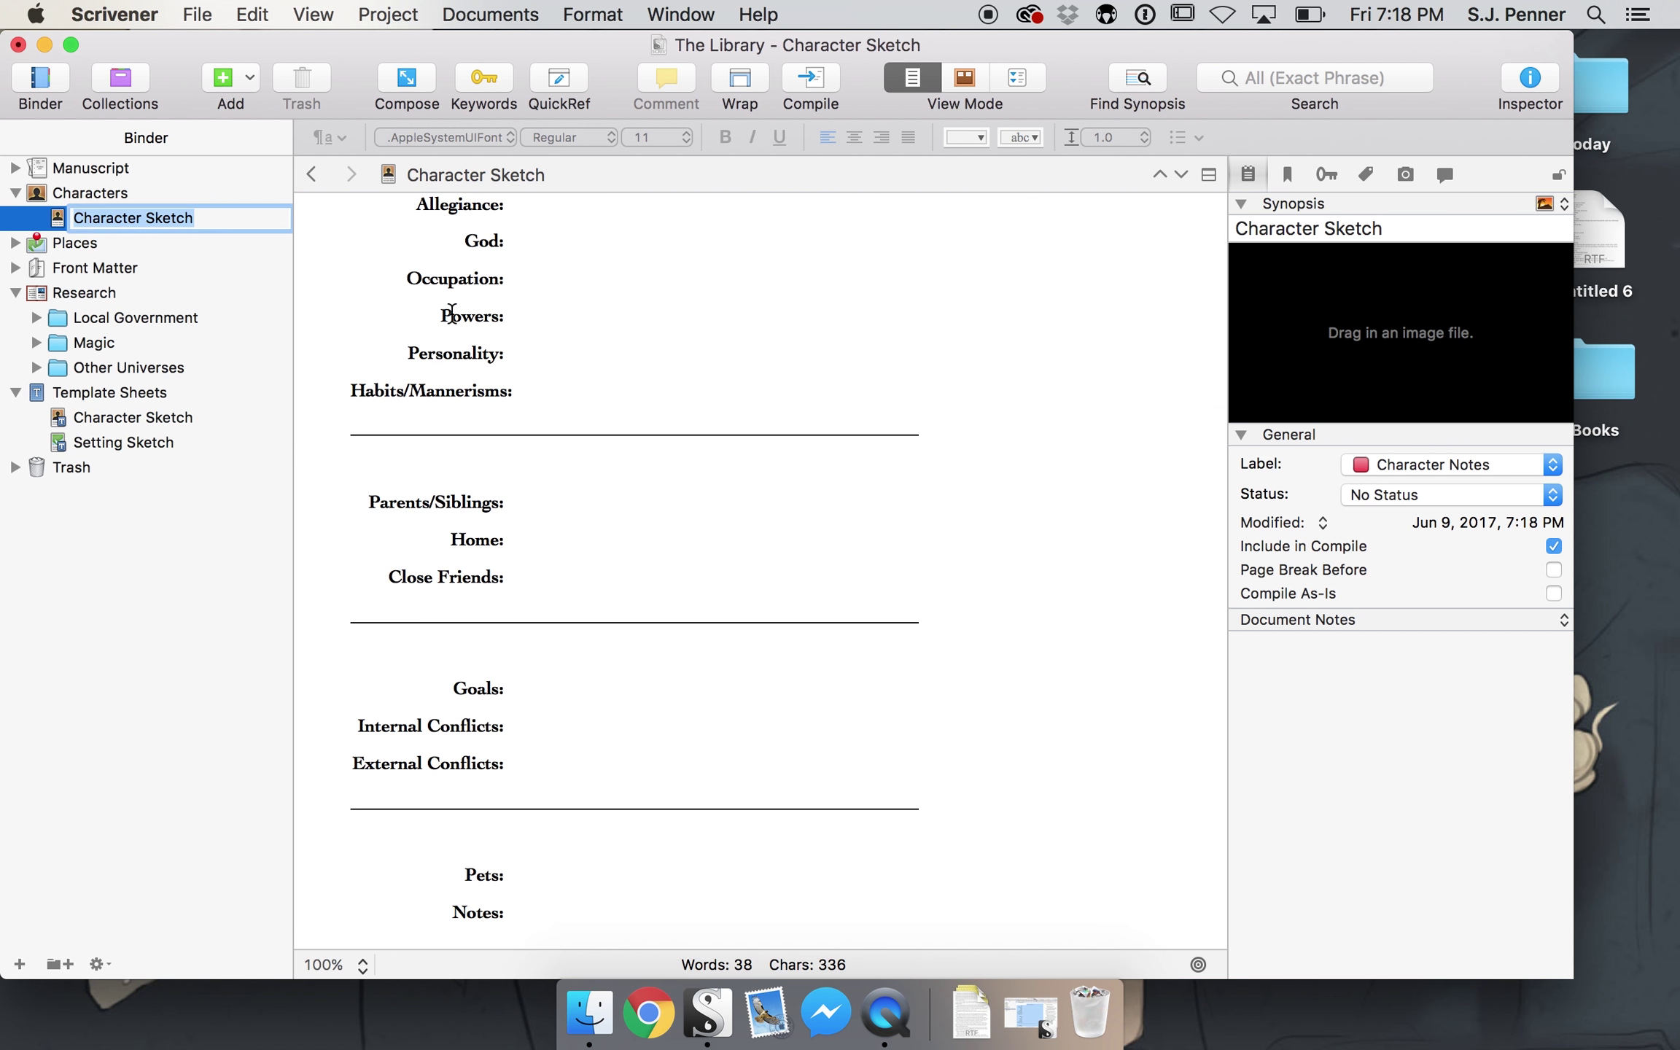
scroll(543, 511, "up", 5)
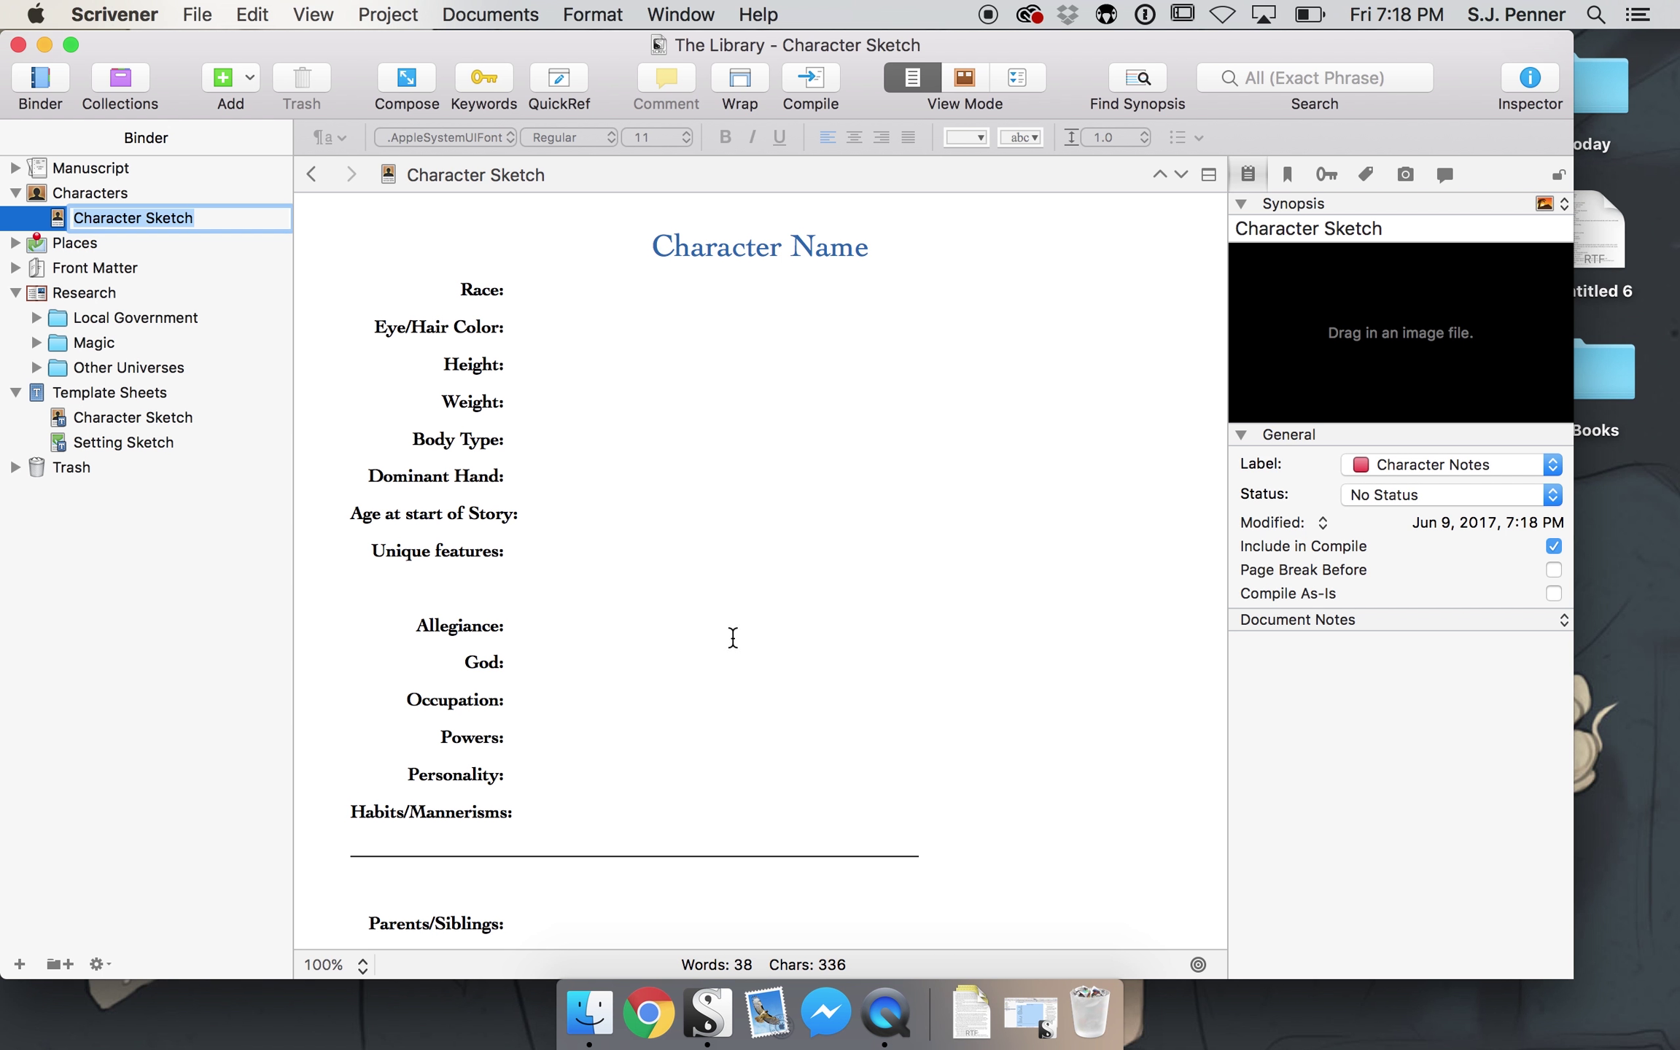
left_click_drag(408, 280, 582, 310)
left_click(631, 402)
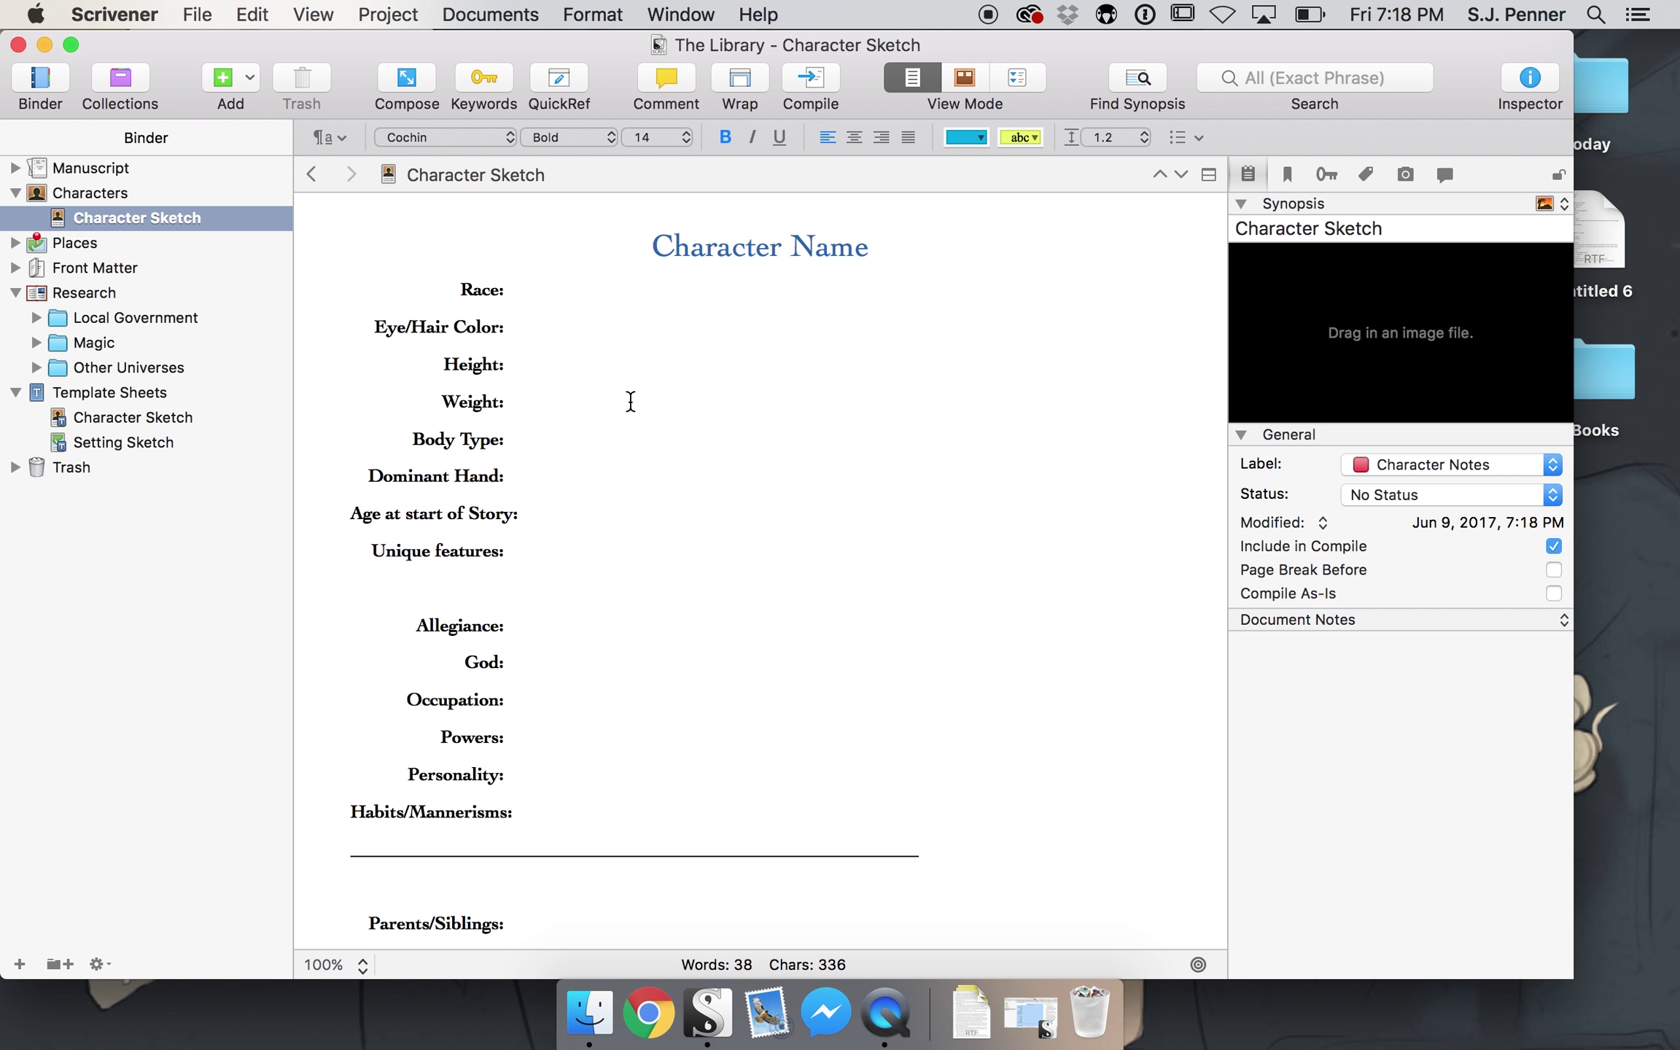
left_click_drag(385, 477, 471, 477)
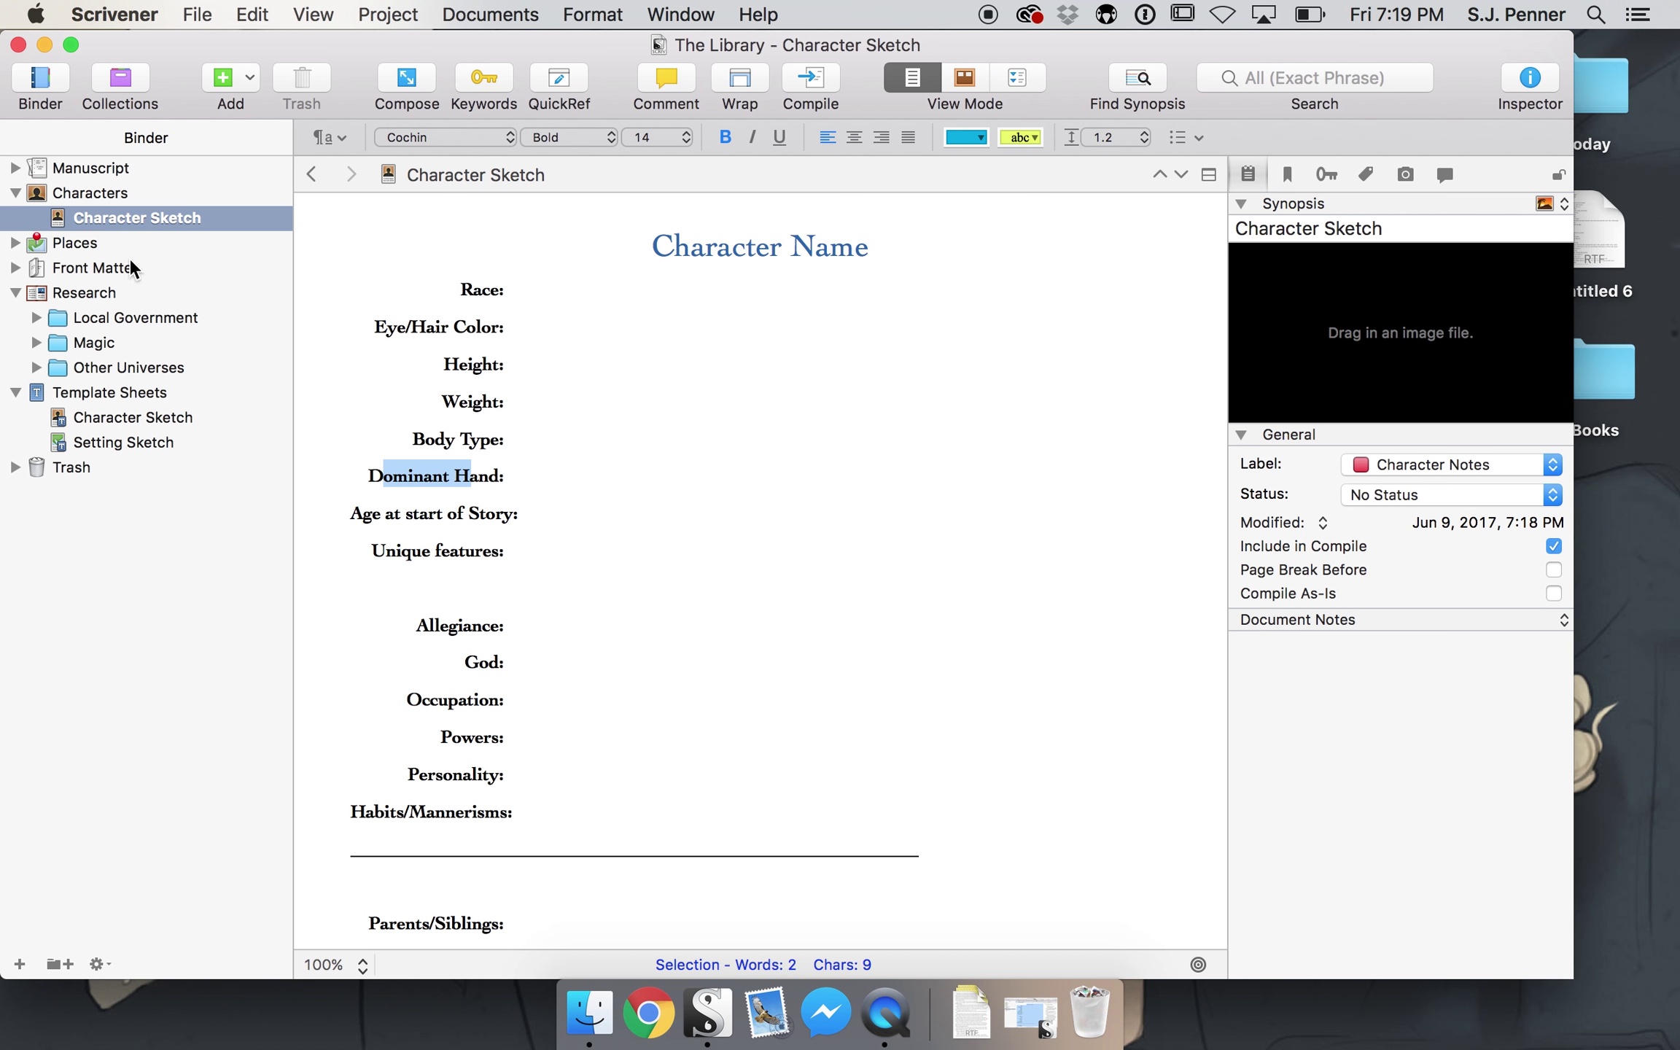
- Examine the sections of the Setting Sketch template sheet in The Library
left_click(102, 437)
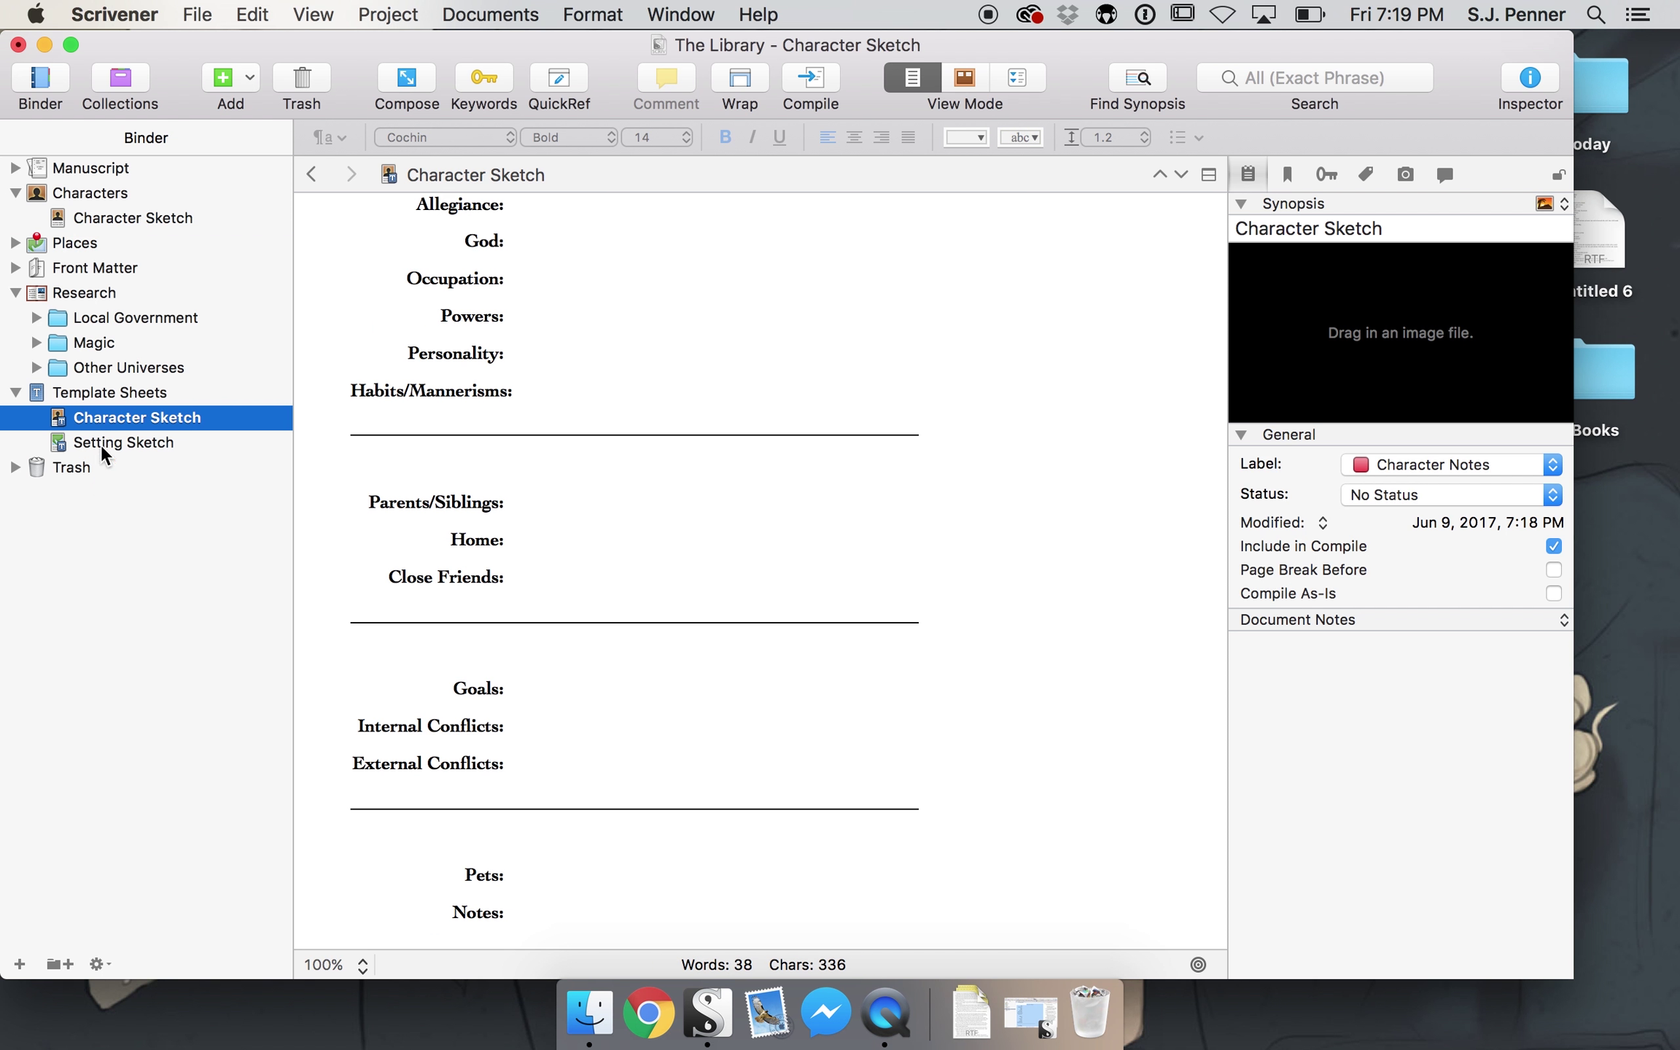
scroll(613, 525, "down", 2)
scroll(446, 476, "up", 1)
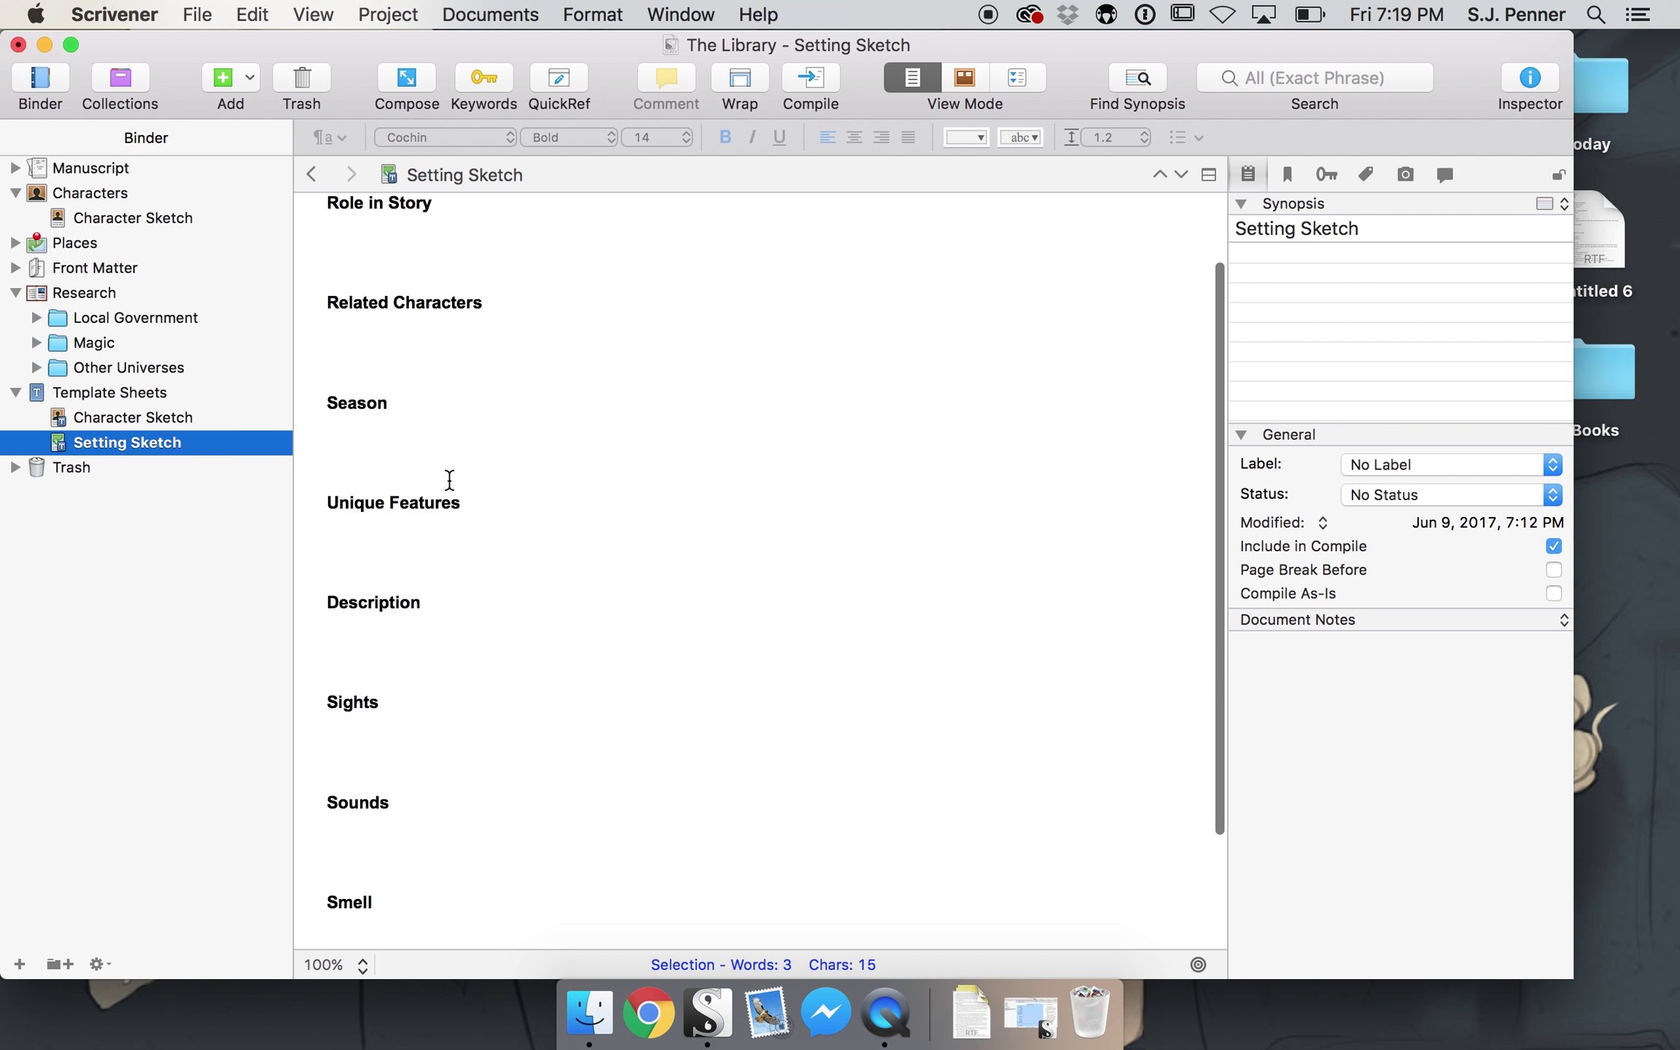
scroll(574, 757, "down", 3)
scroll(573, 757, "up", 5)
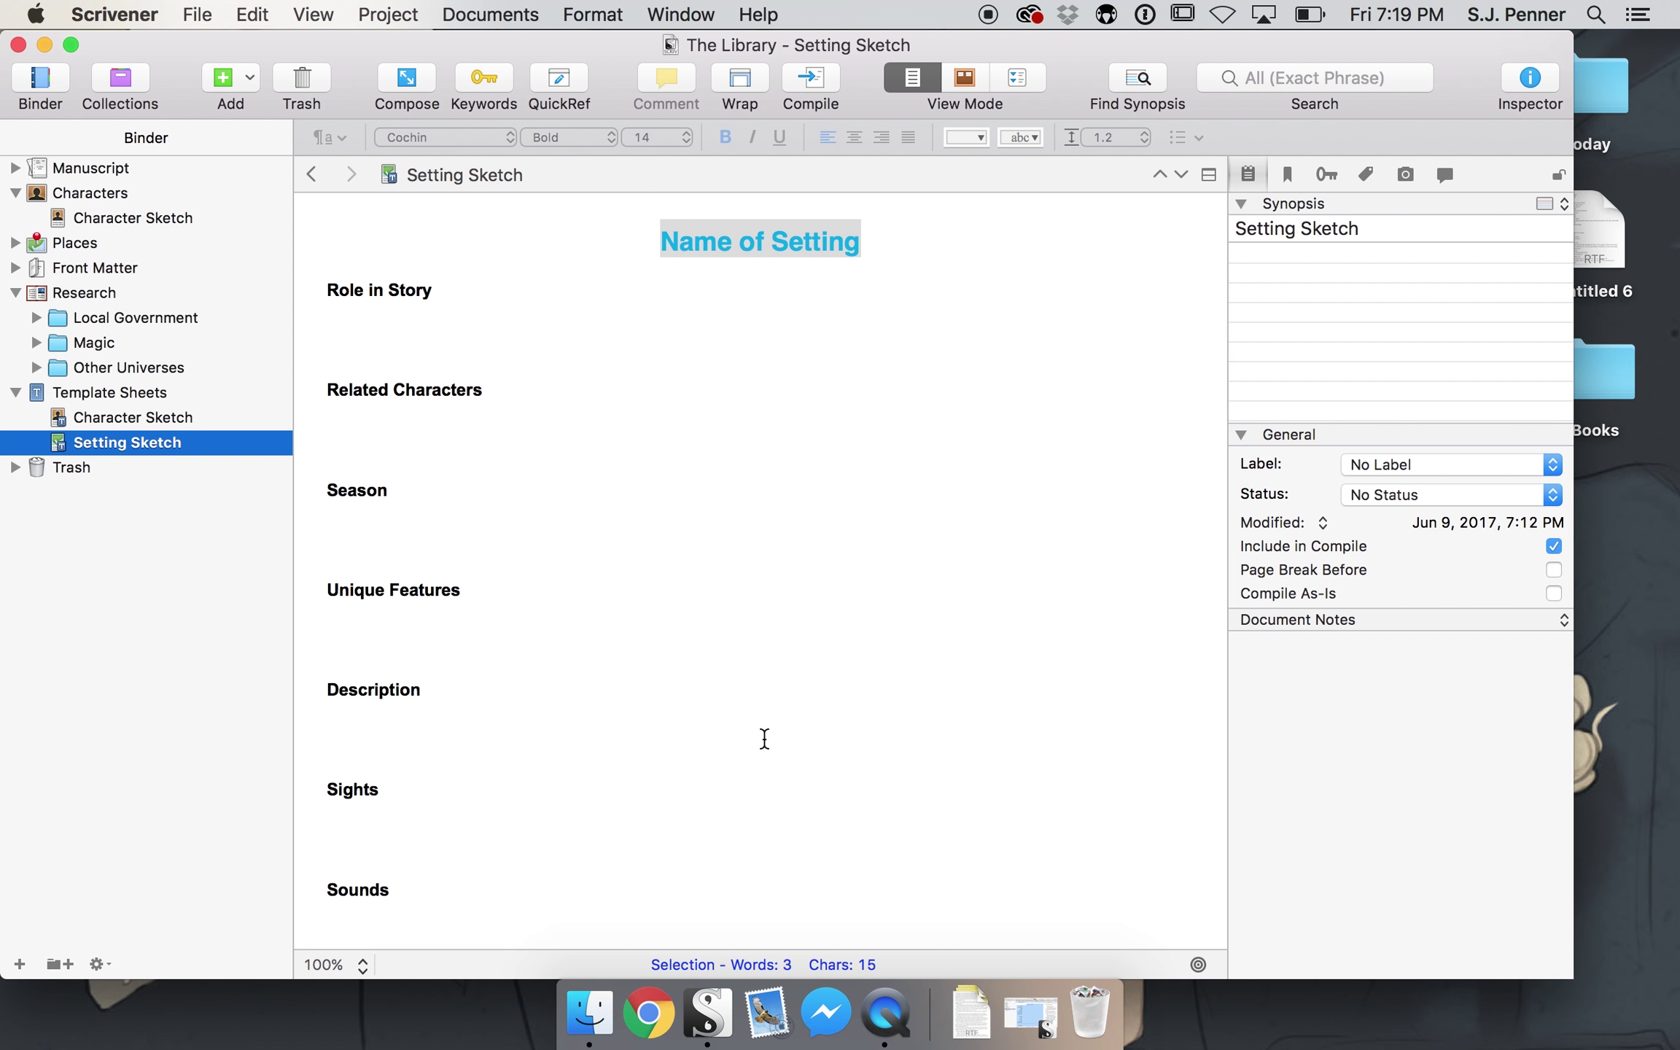
scroll(715, 611, "down", 5)
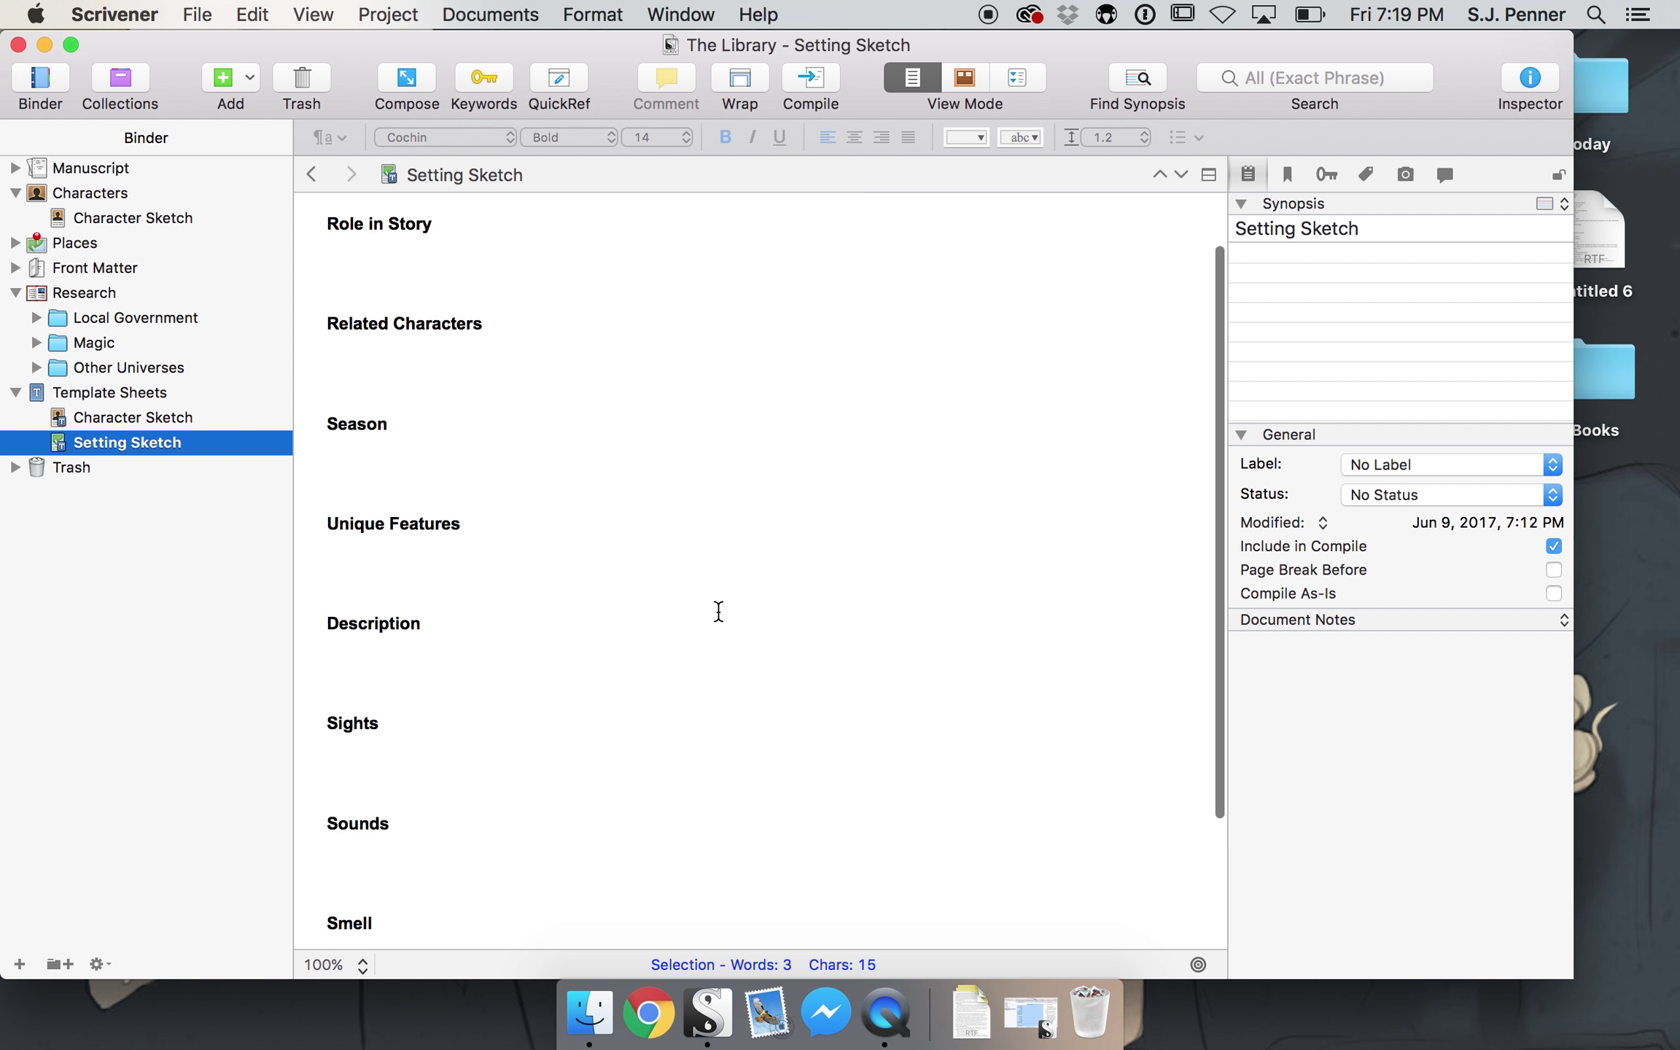
scroll(675, 720, "up", 5)
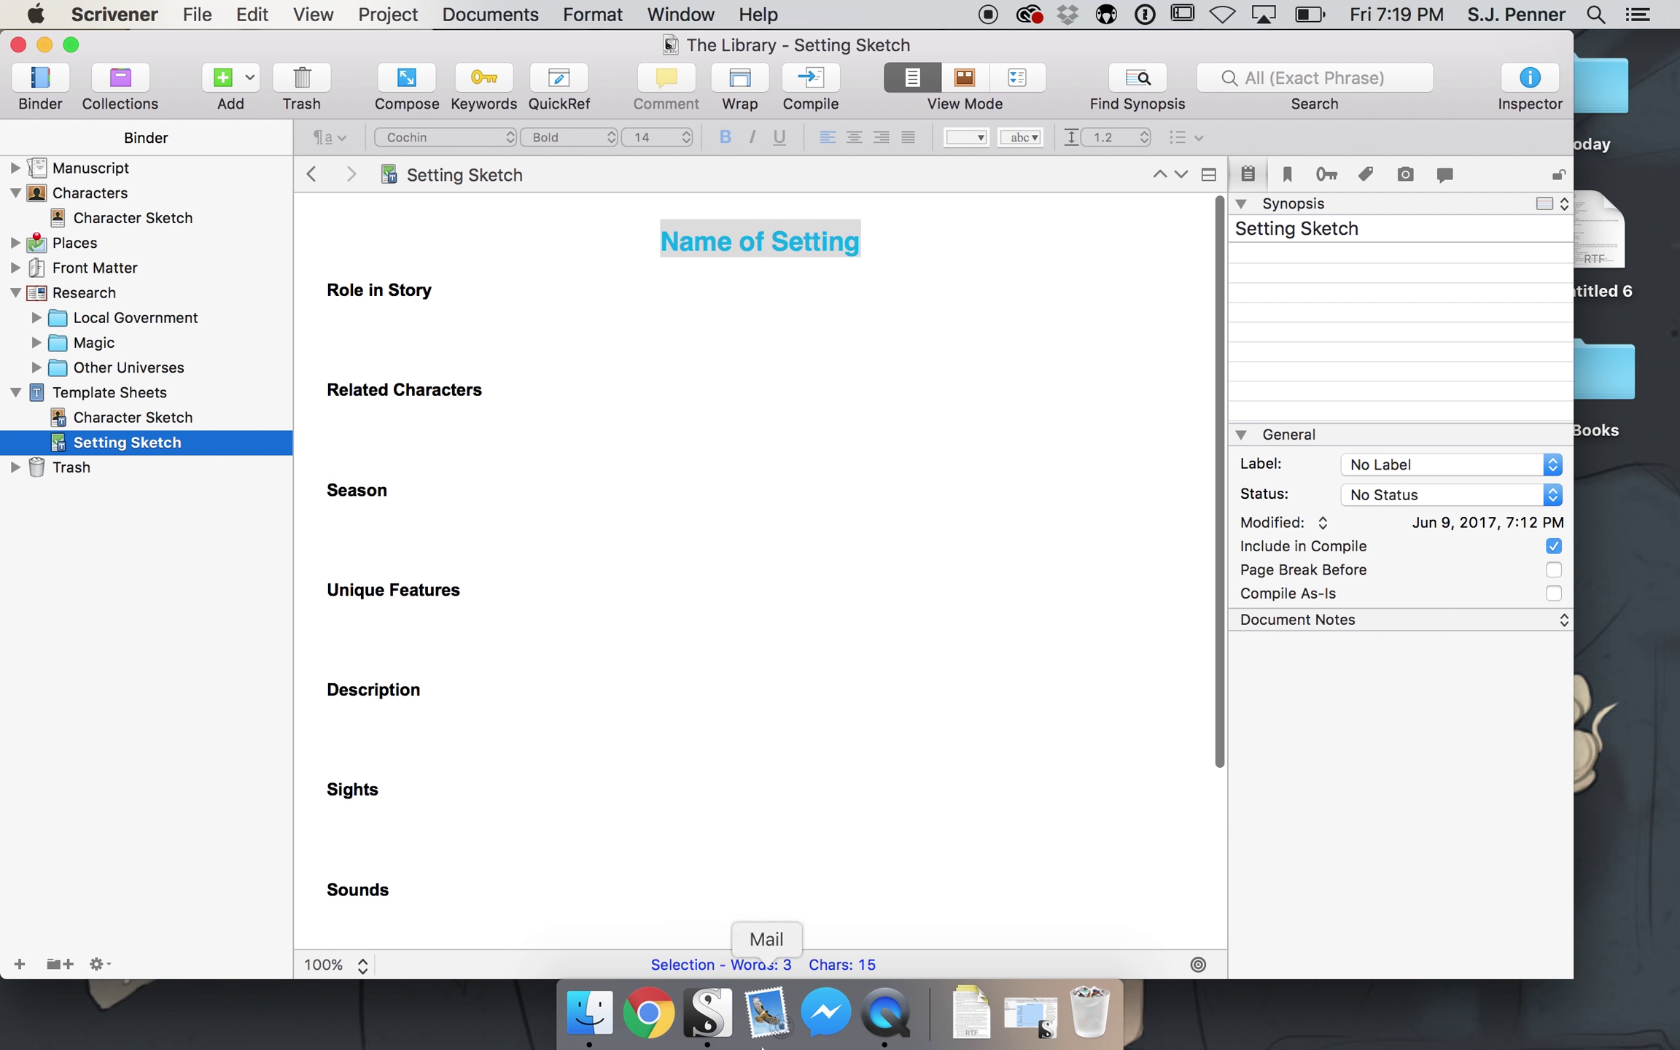
left_click(821, 1033)
right_click(821, 1033)
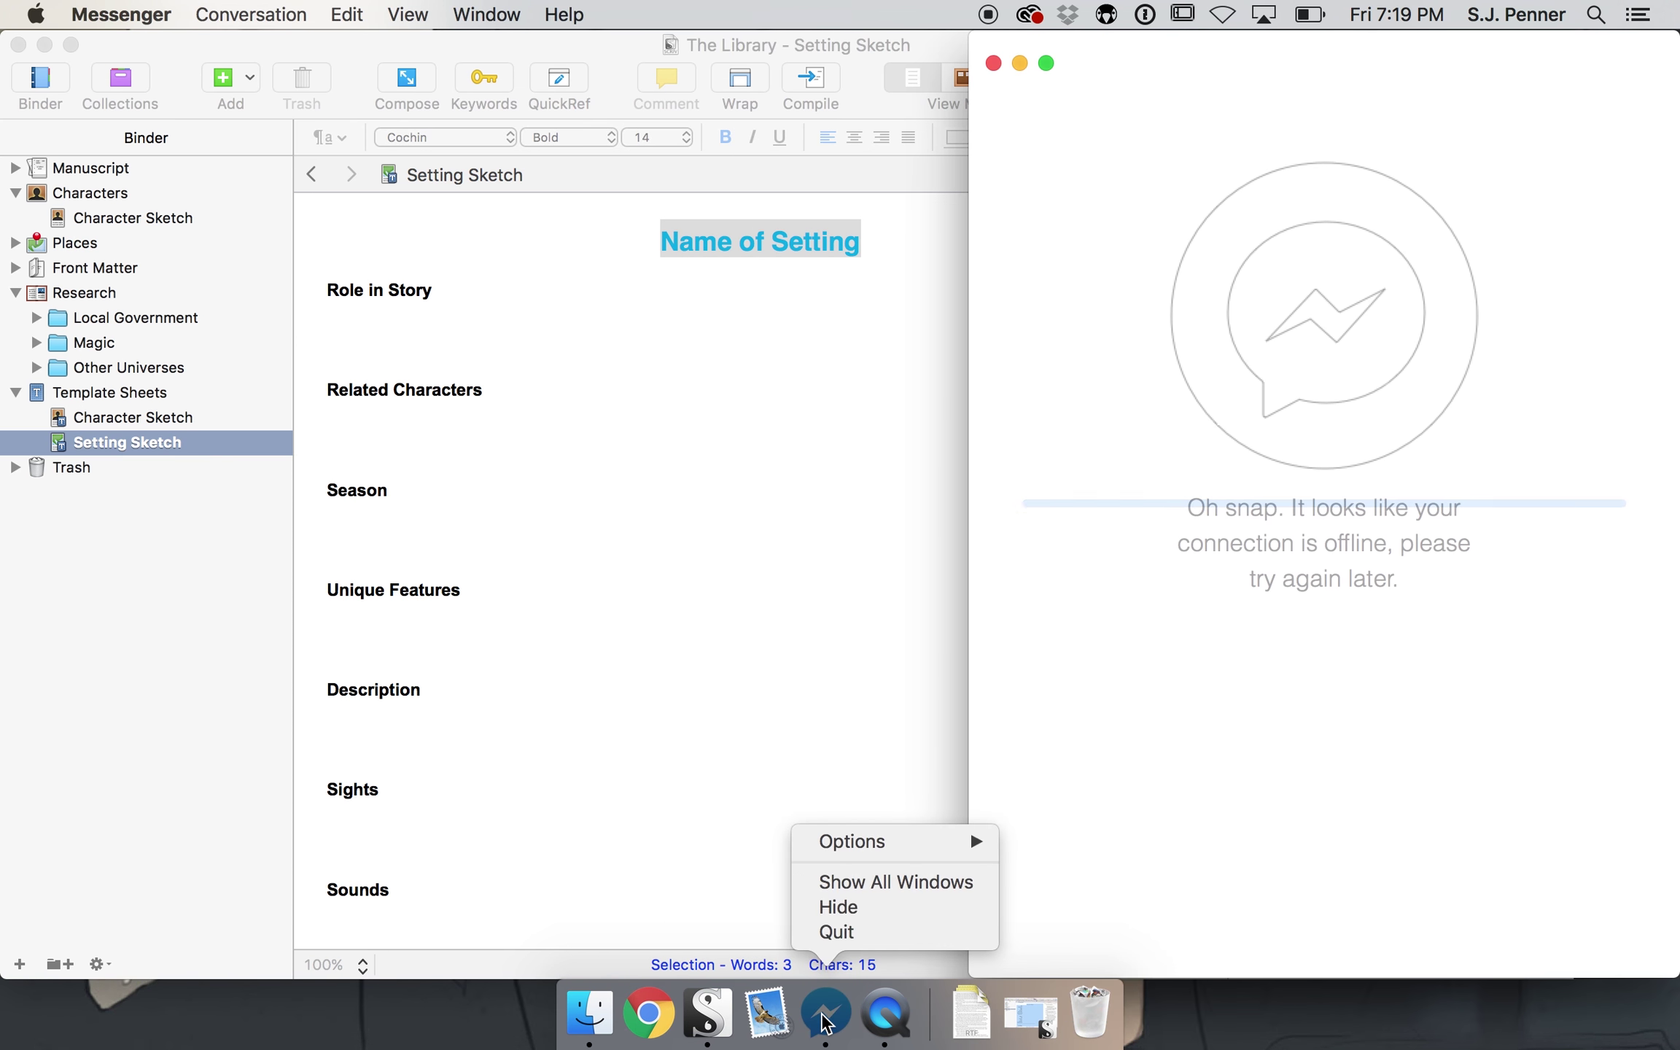
left_click(872, 933)
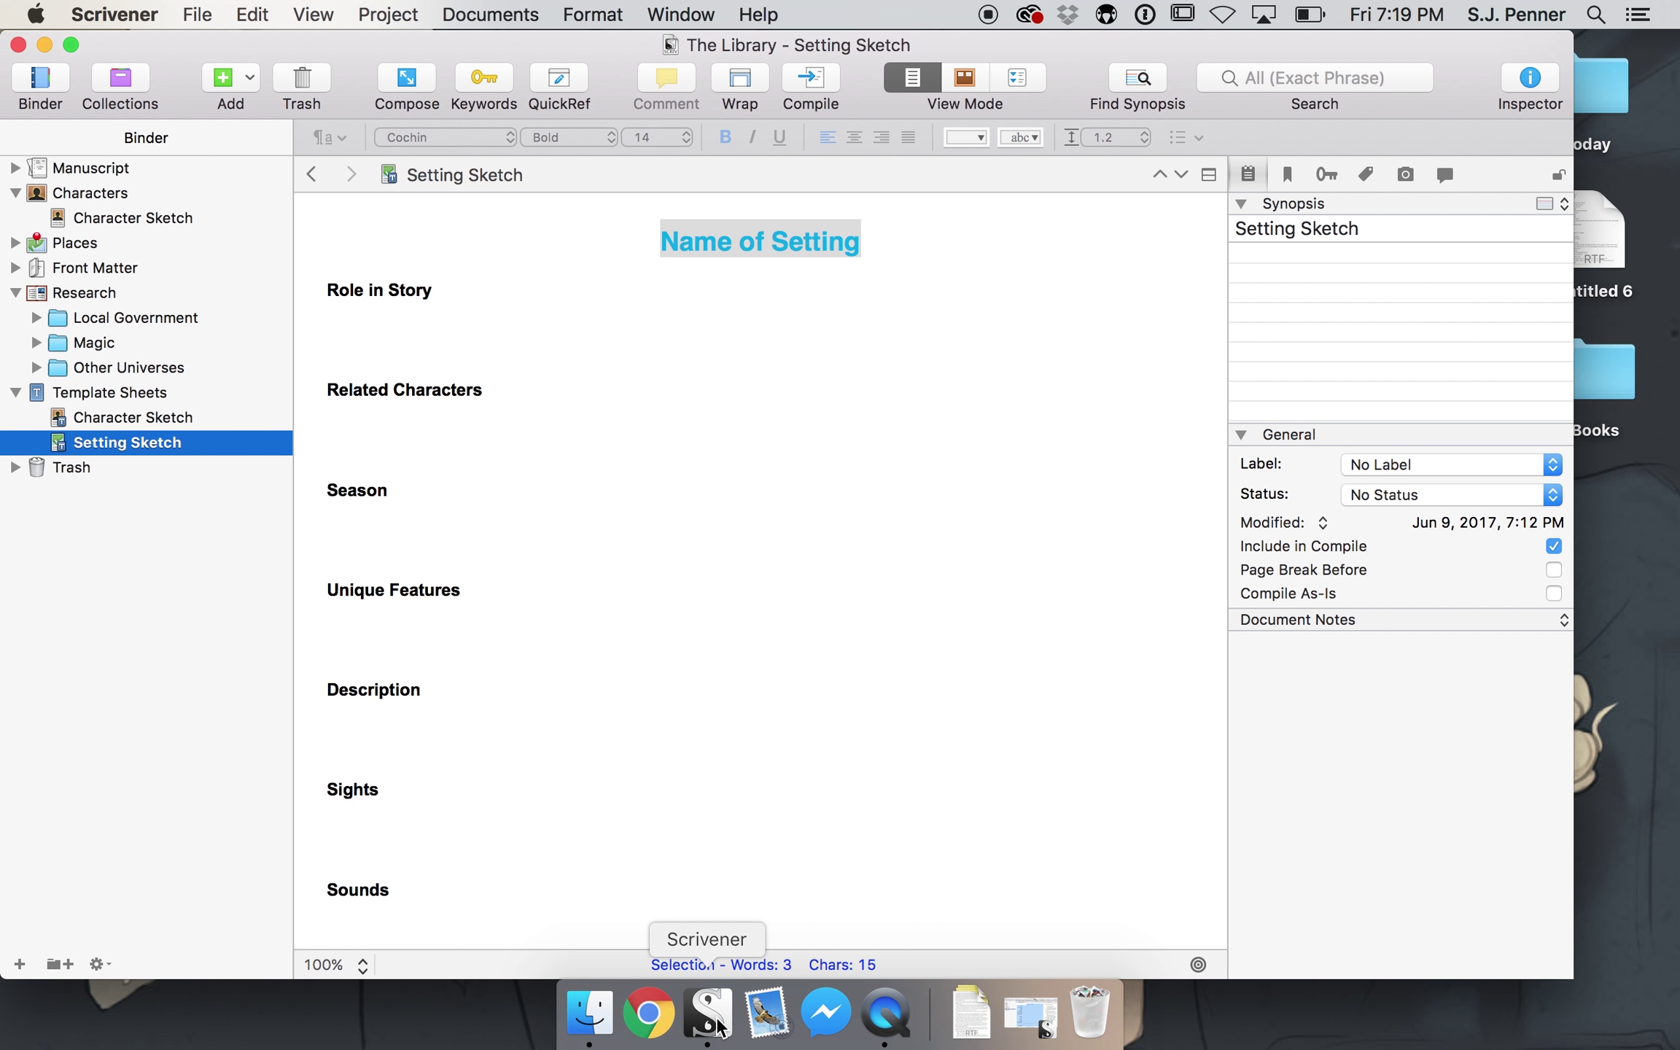
- Restore the minimized Tyrant project window and copy the entire text of its Setting Sketch template sheet
left_click(1047, 1024)
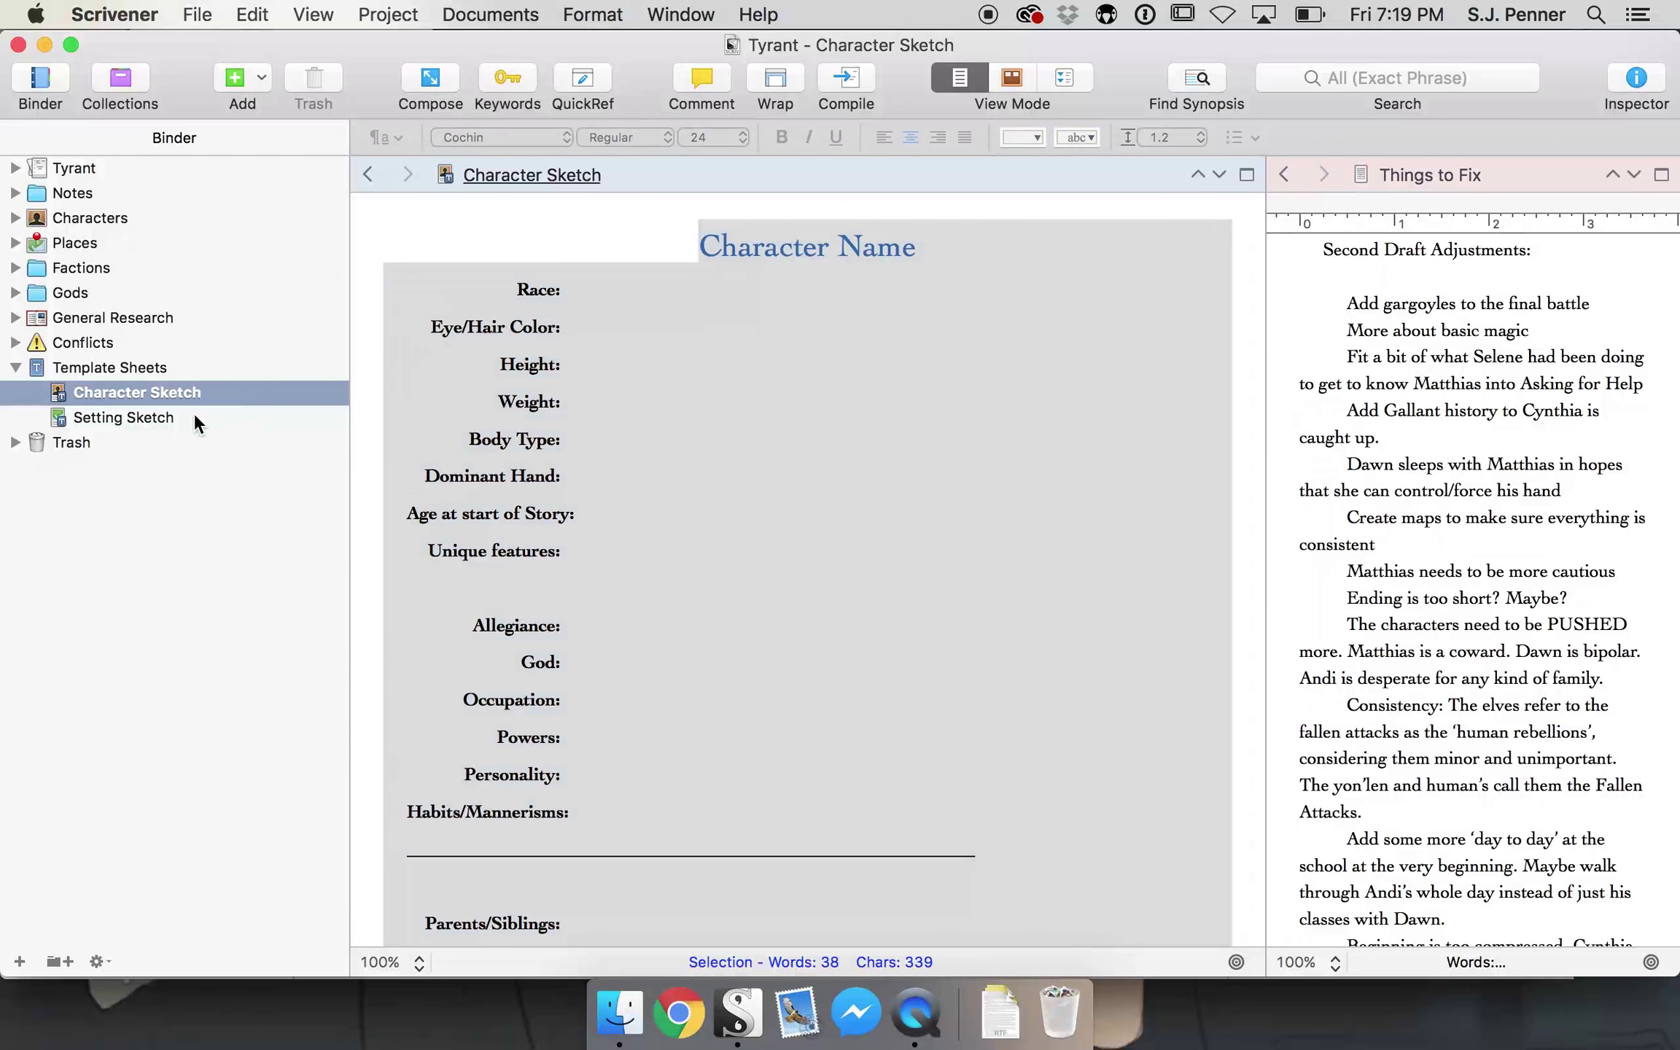
left_click(194, 412)
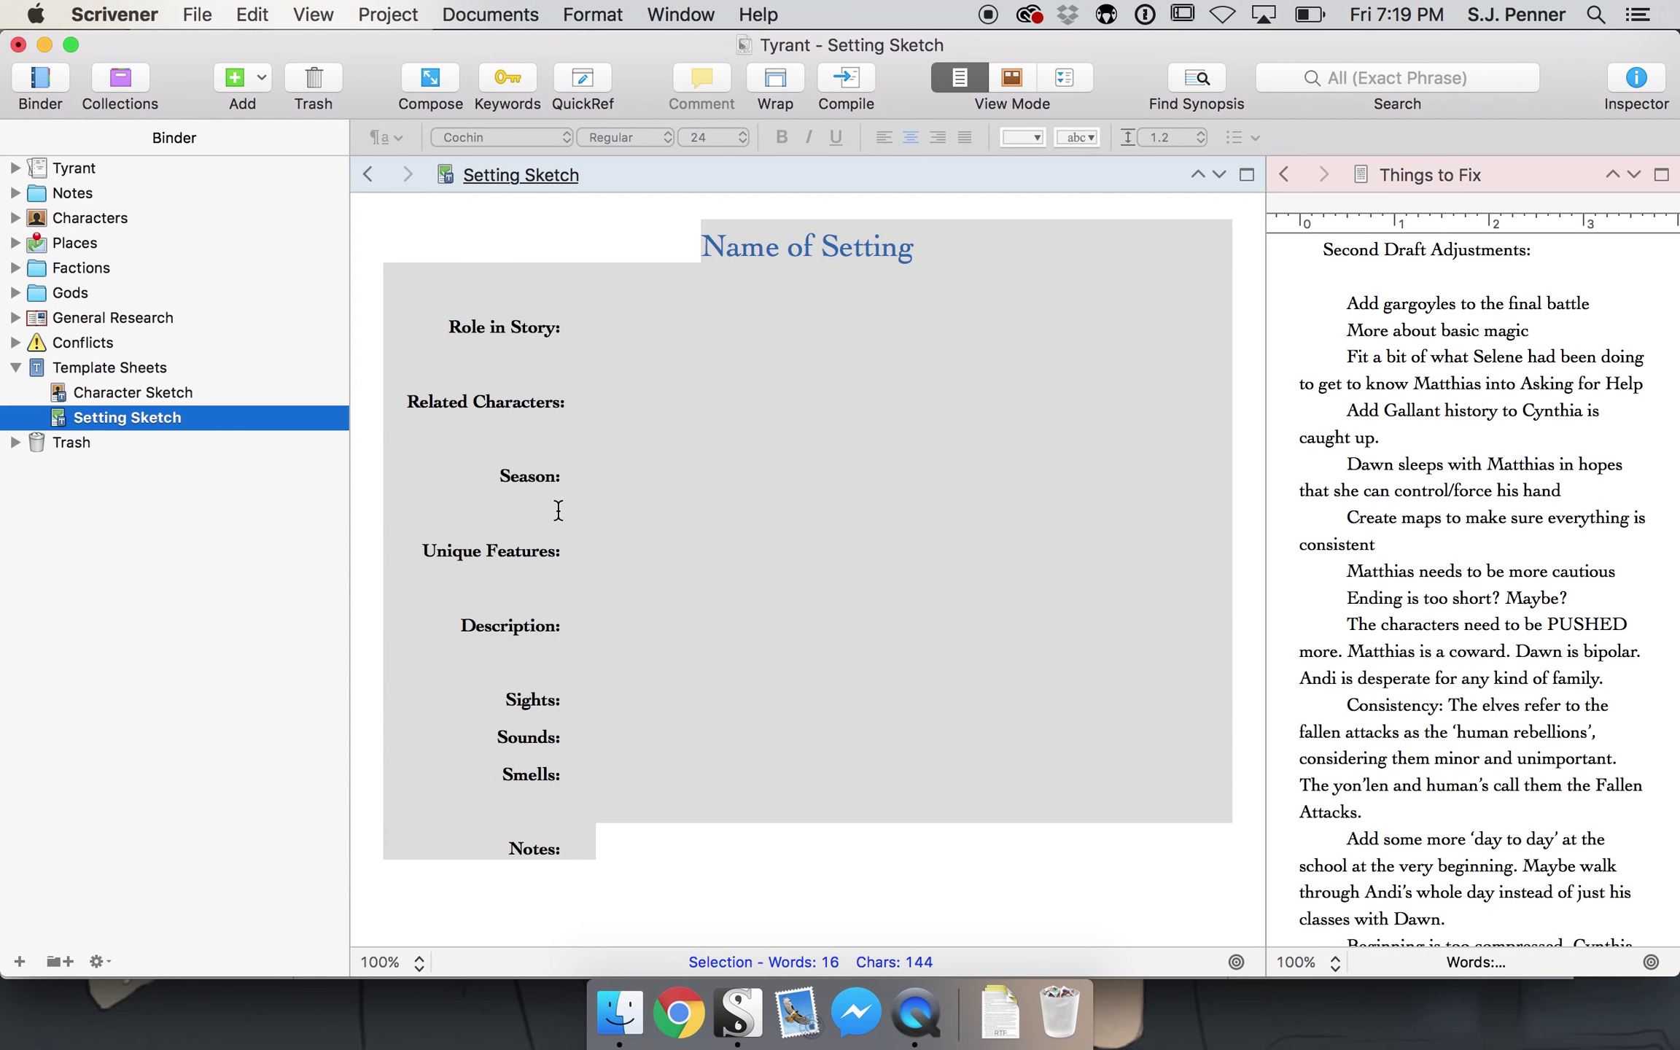
left_click(653, 536)
key("super+a")
key("super+c")
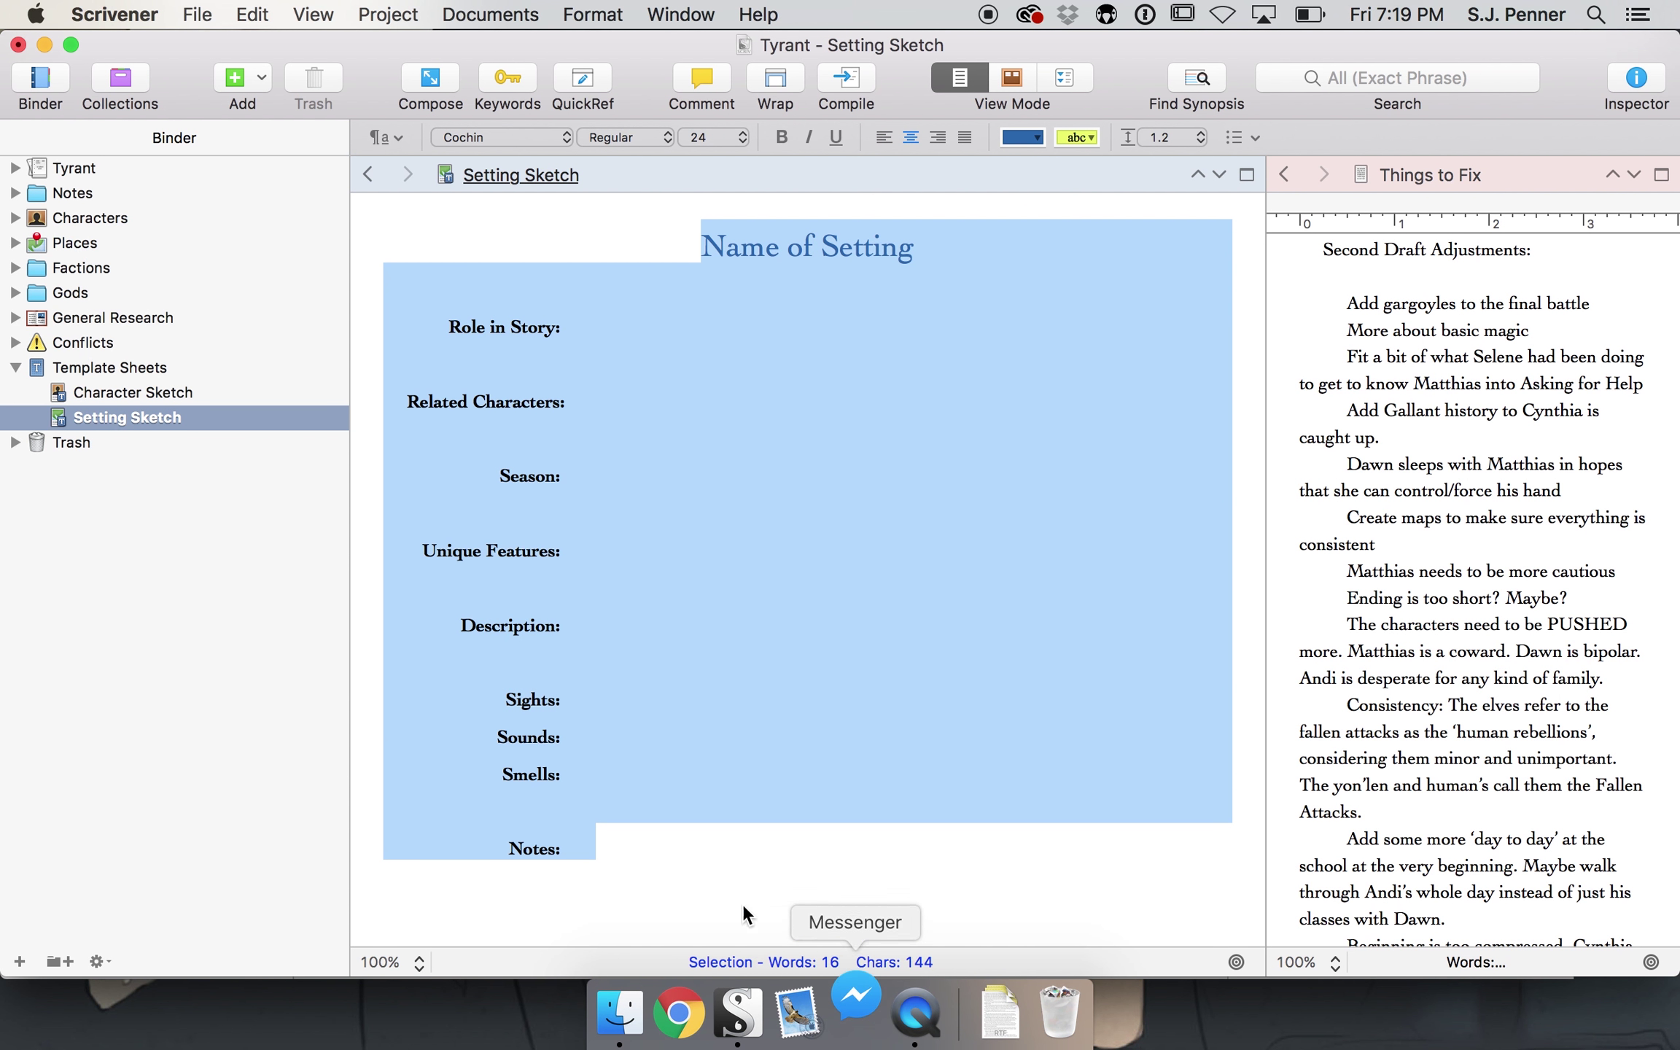
left_click(857, 1010)
right_click(862, 993)
left_click(875, 933)
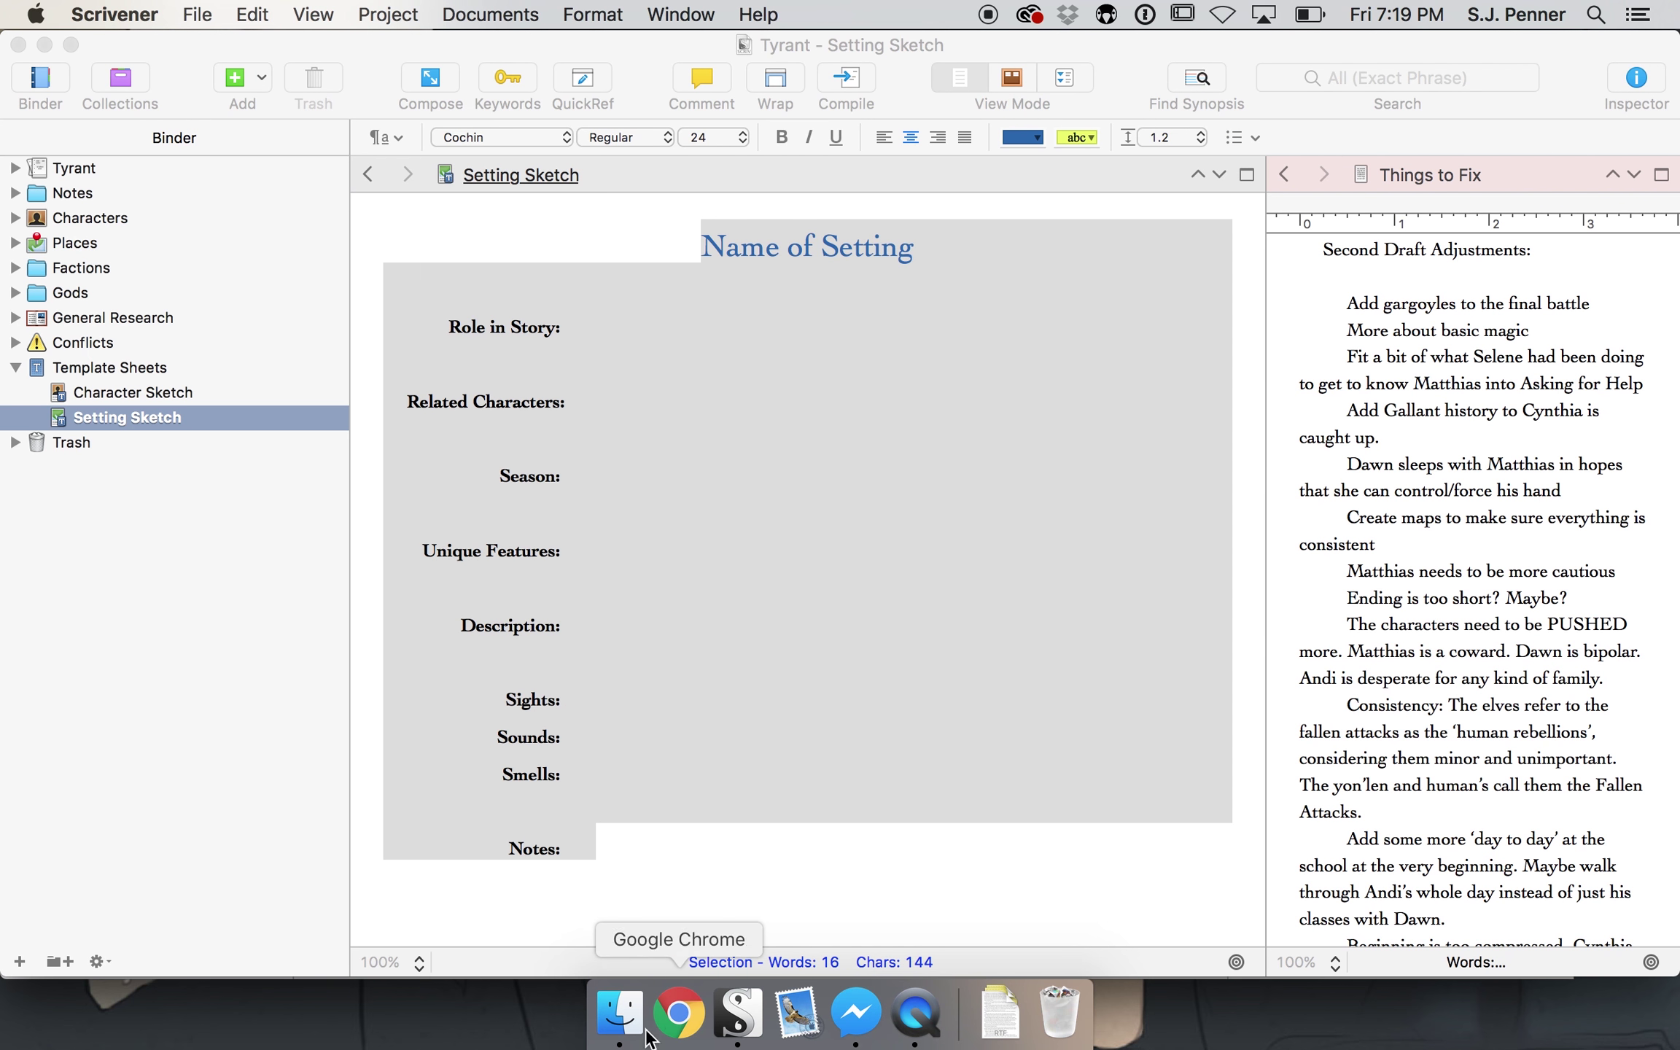
left_click(740, 1014)
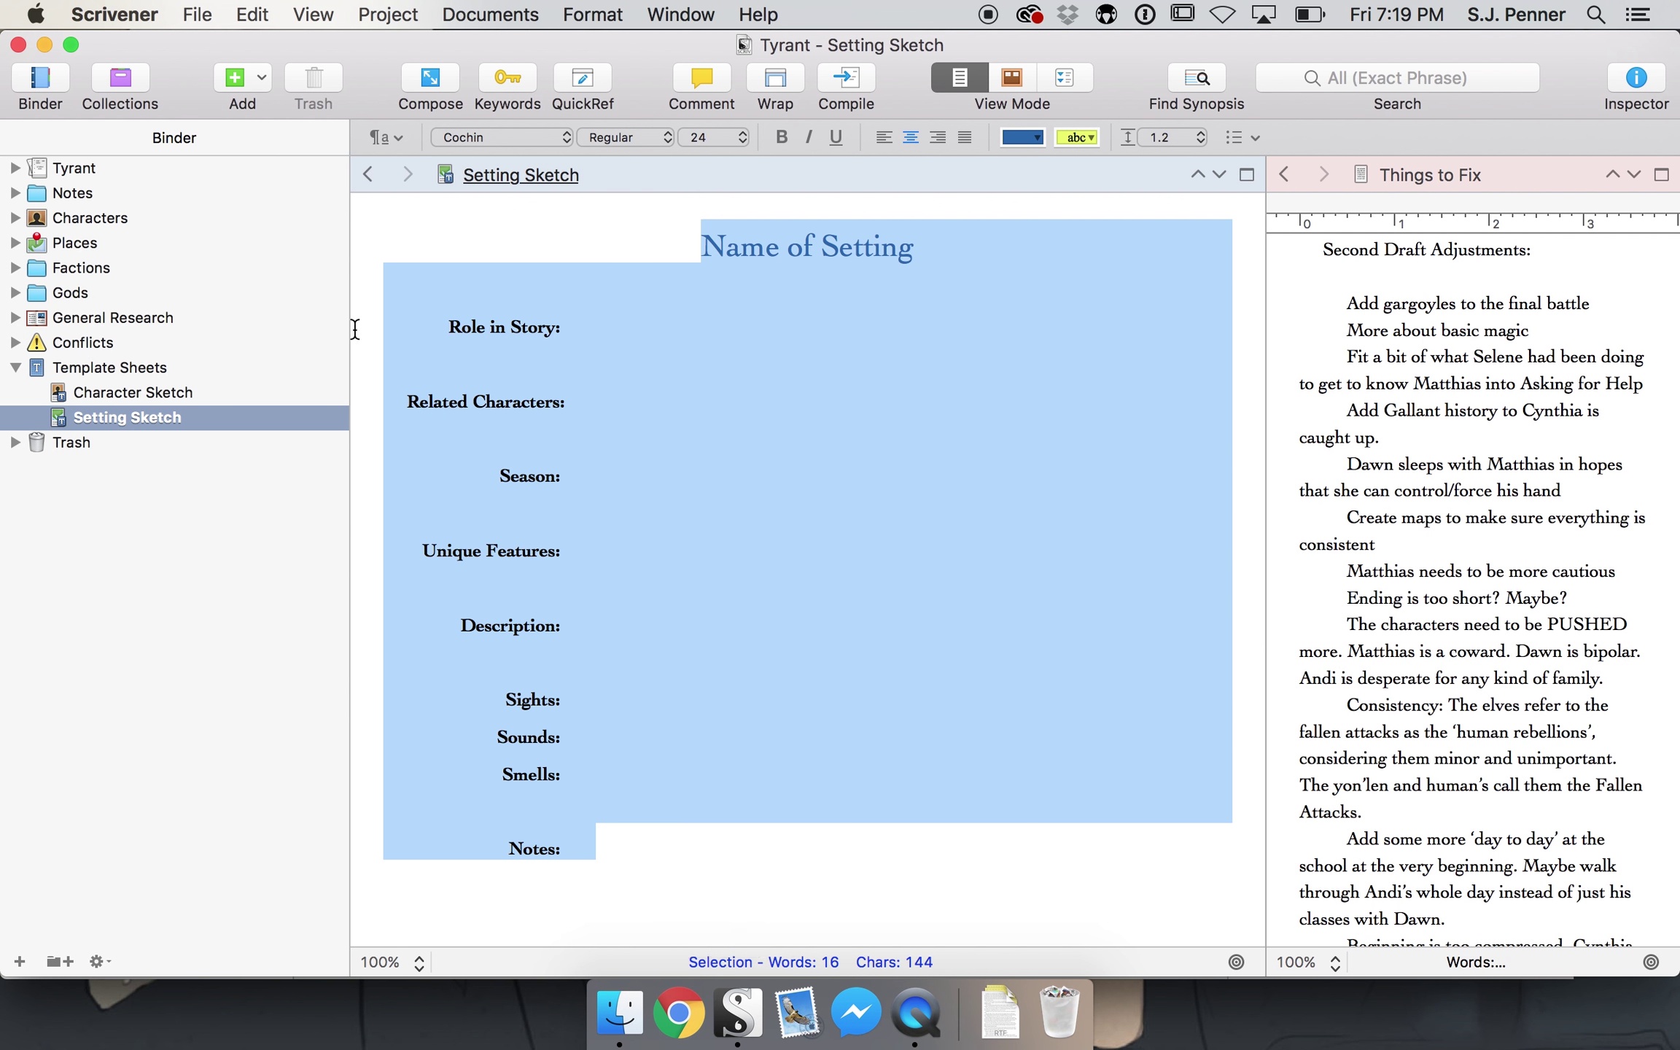
- Minimize the Tyrant project, replace the whole Setting Sketch template sheet of The Library with the copied layout, and save
left_click(45, 45)
left_click(585, 517)
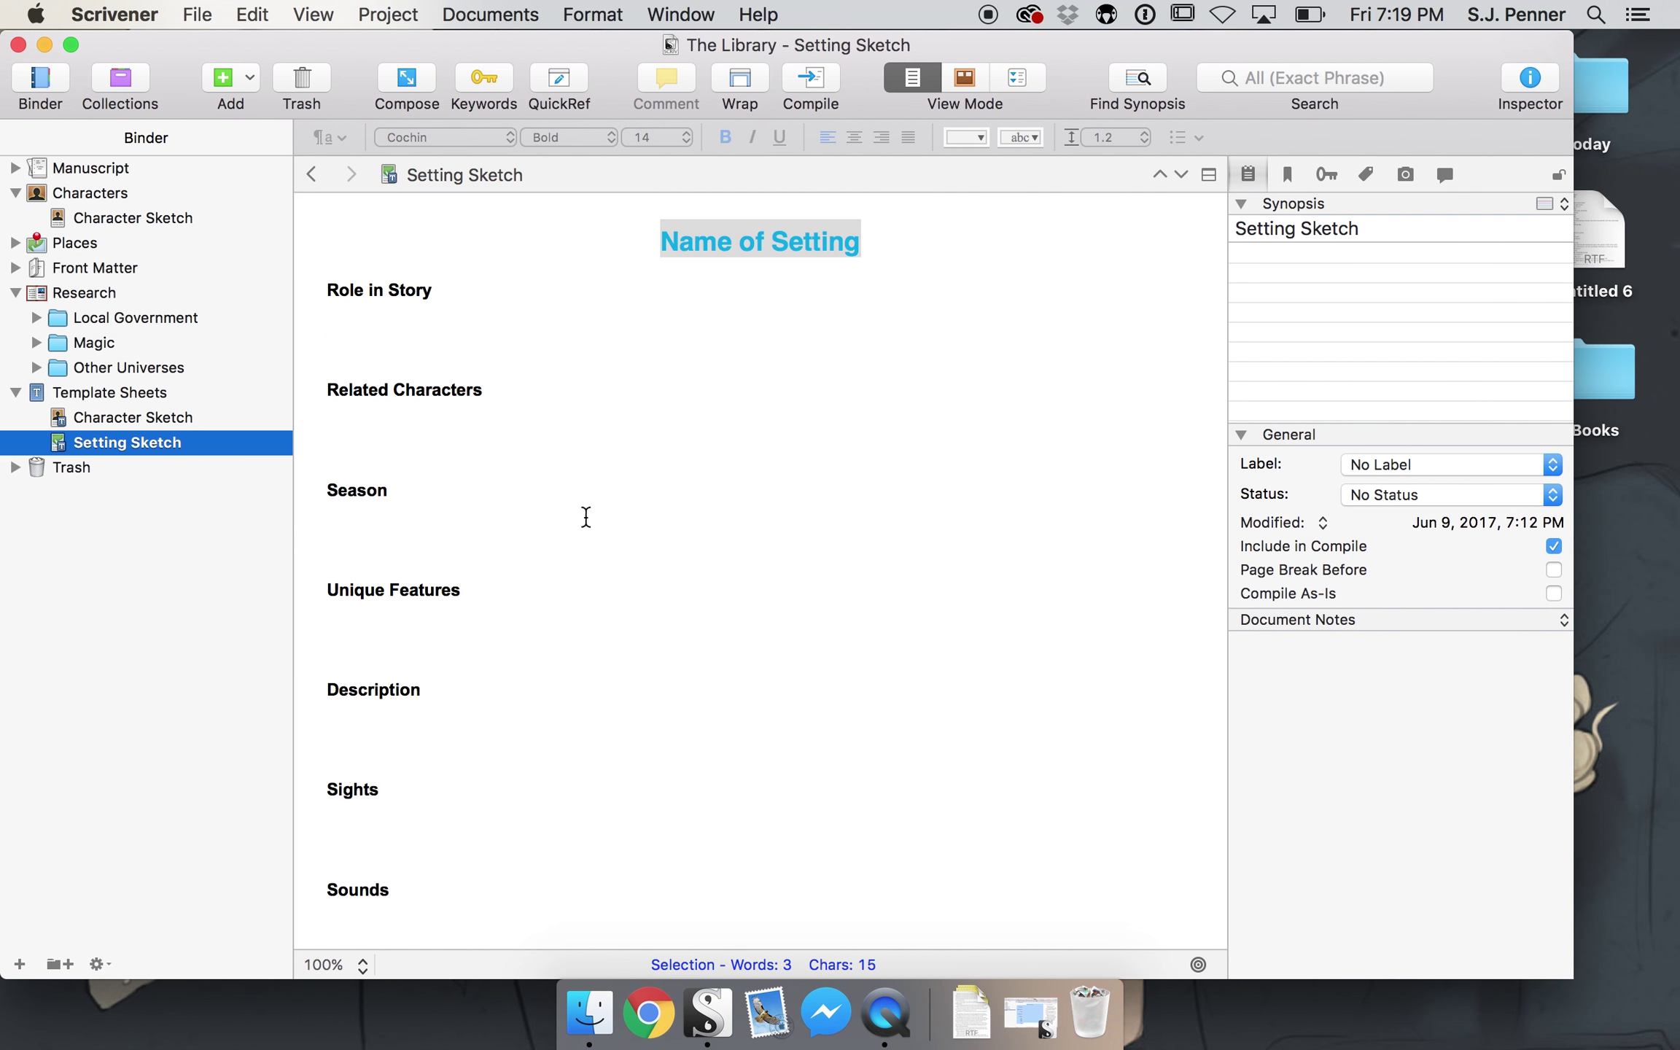
left_click(586, 535)
key("super+a")
key("super+v")
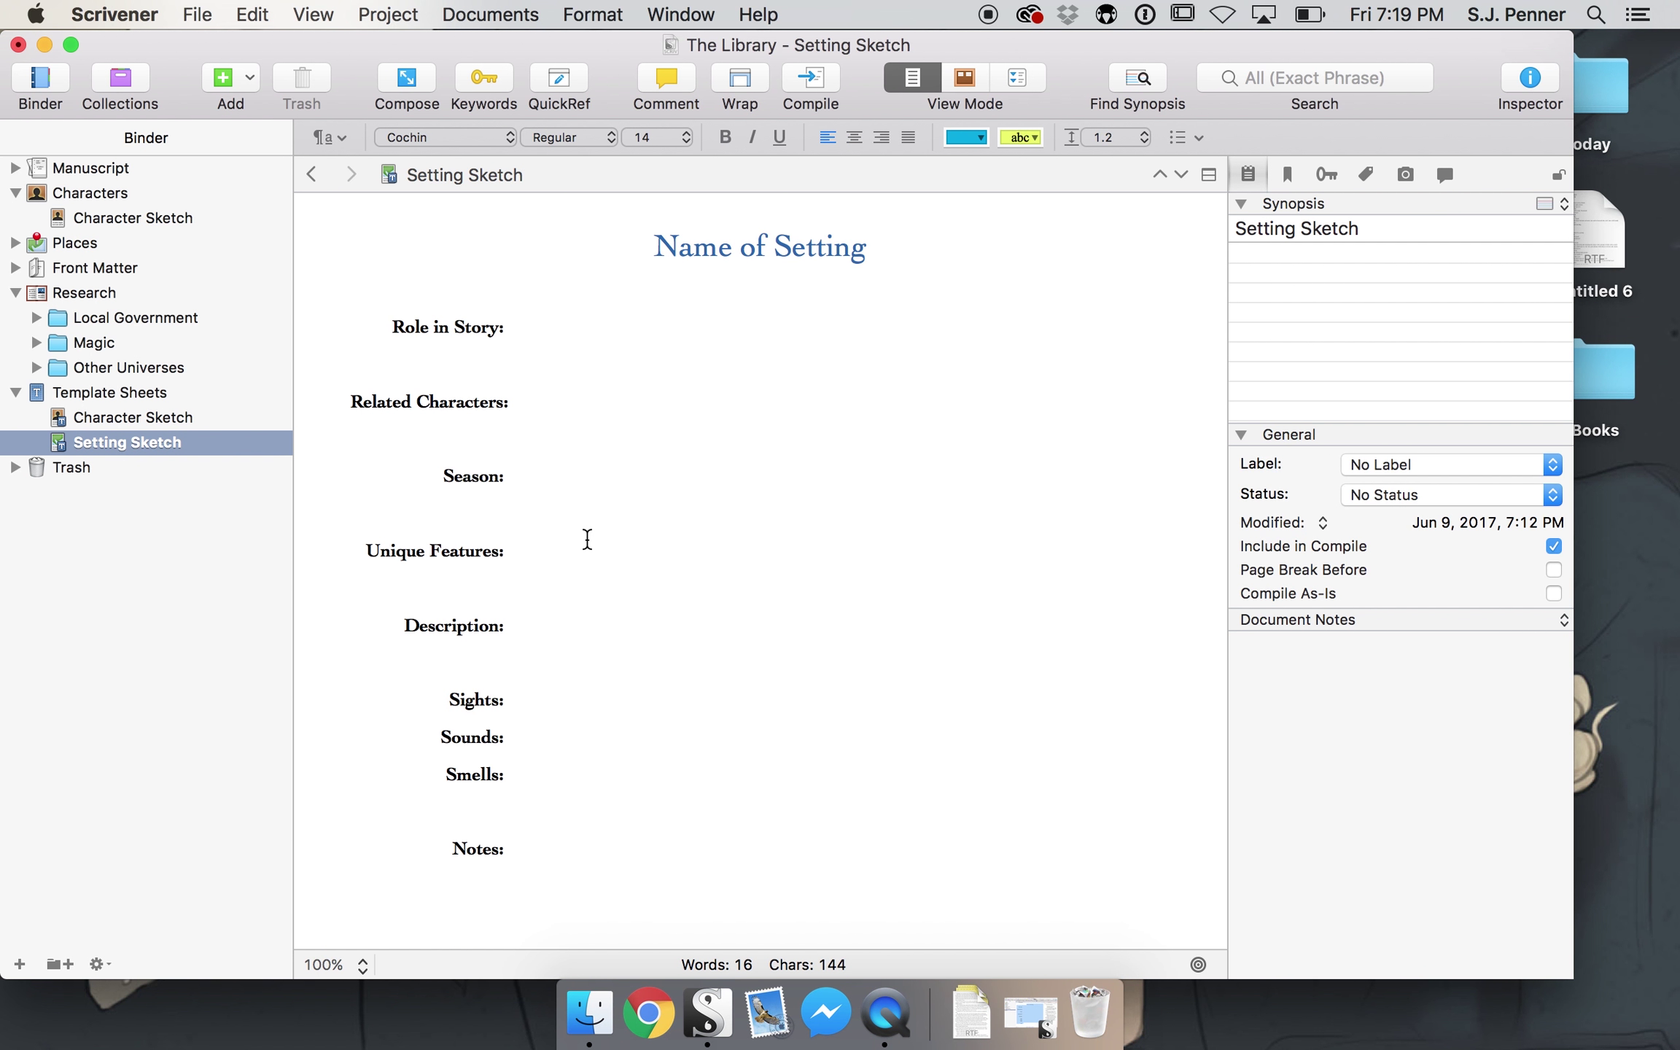
key("super+s")
- Collapse the Characters, Research and Template Sheets folders in the binder and enlarge the project window to fill the screen
left_click(84, 220)
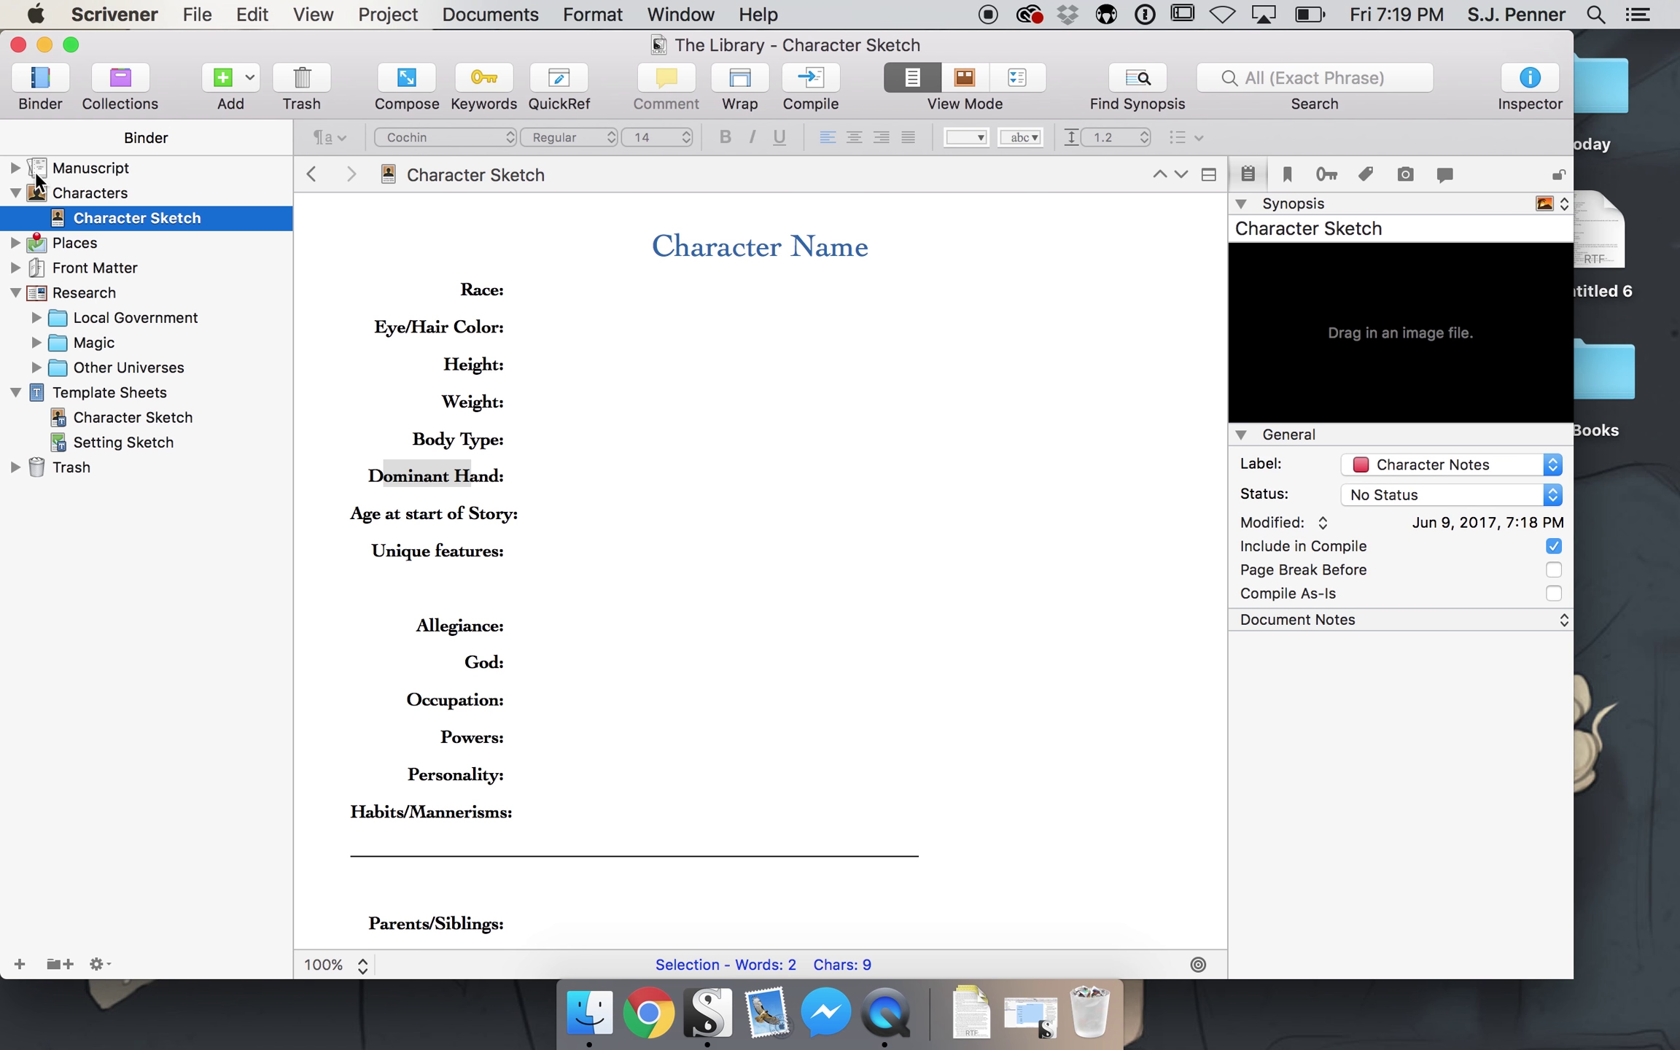
left_click(15, 193)
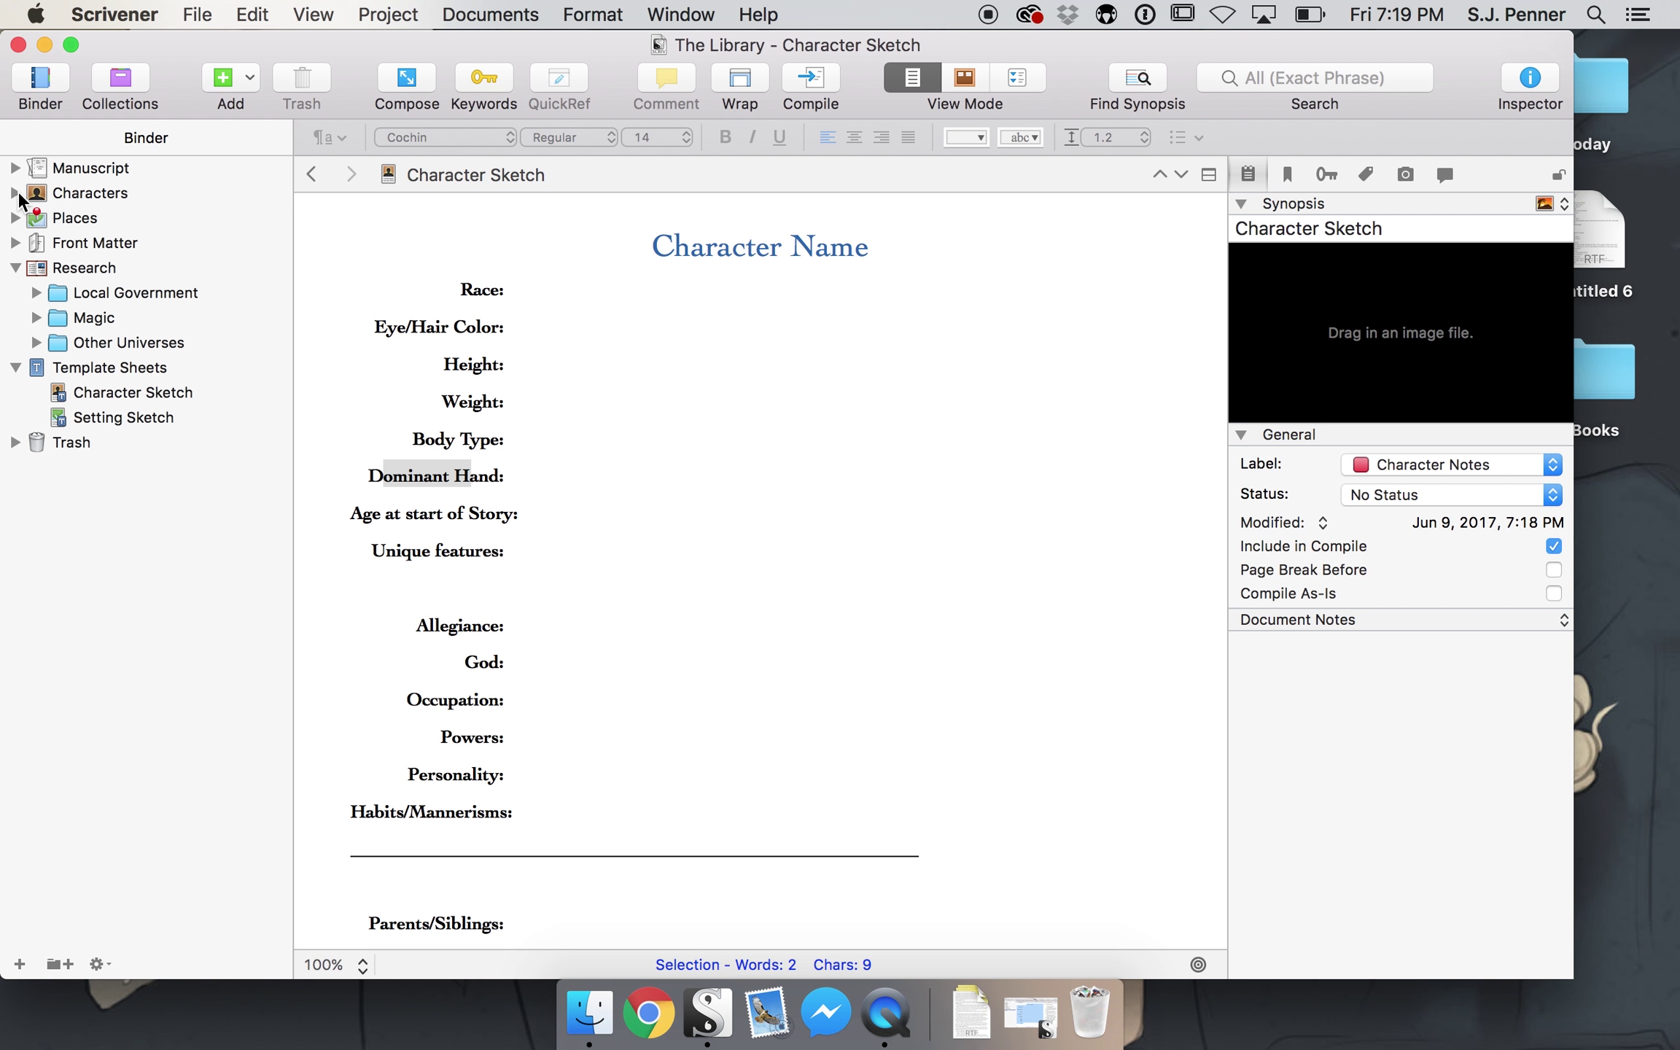
left_click(16, 268)
left_click(15, 293)
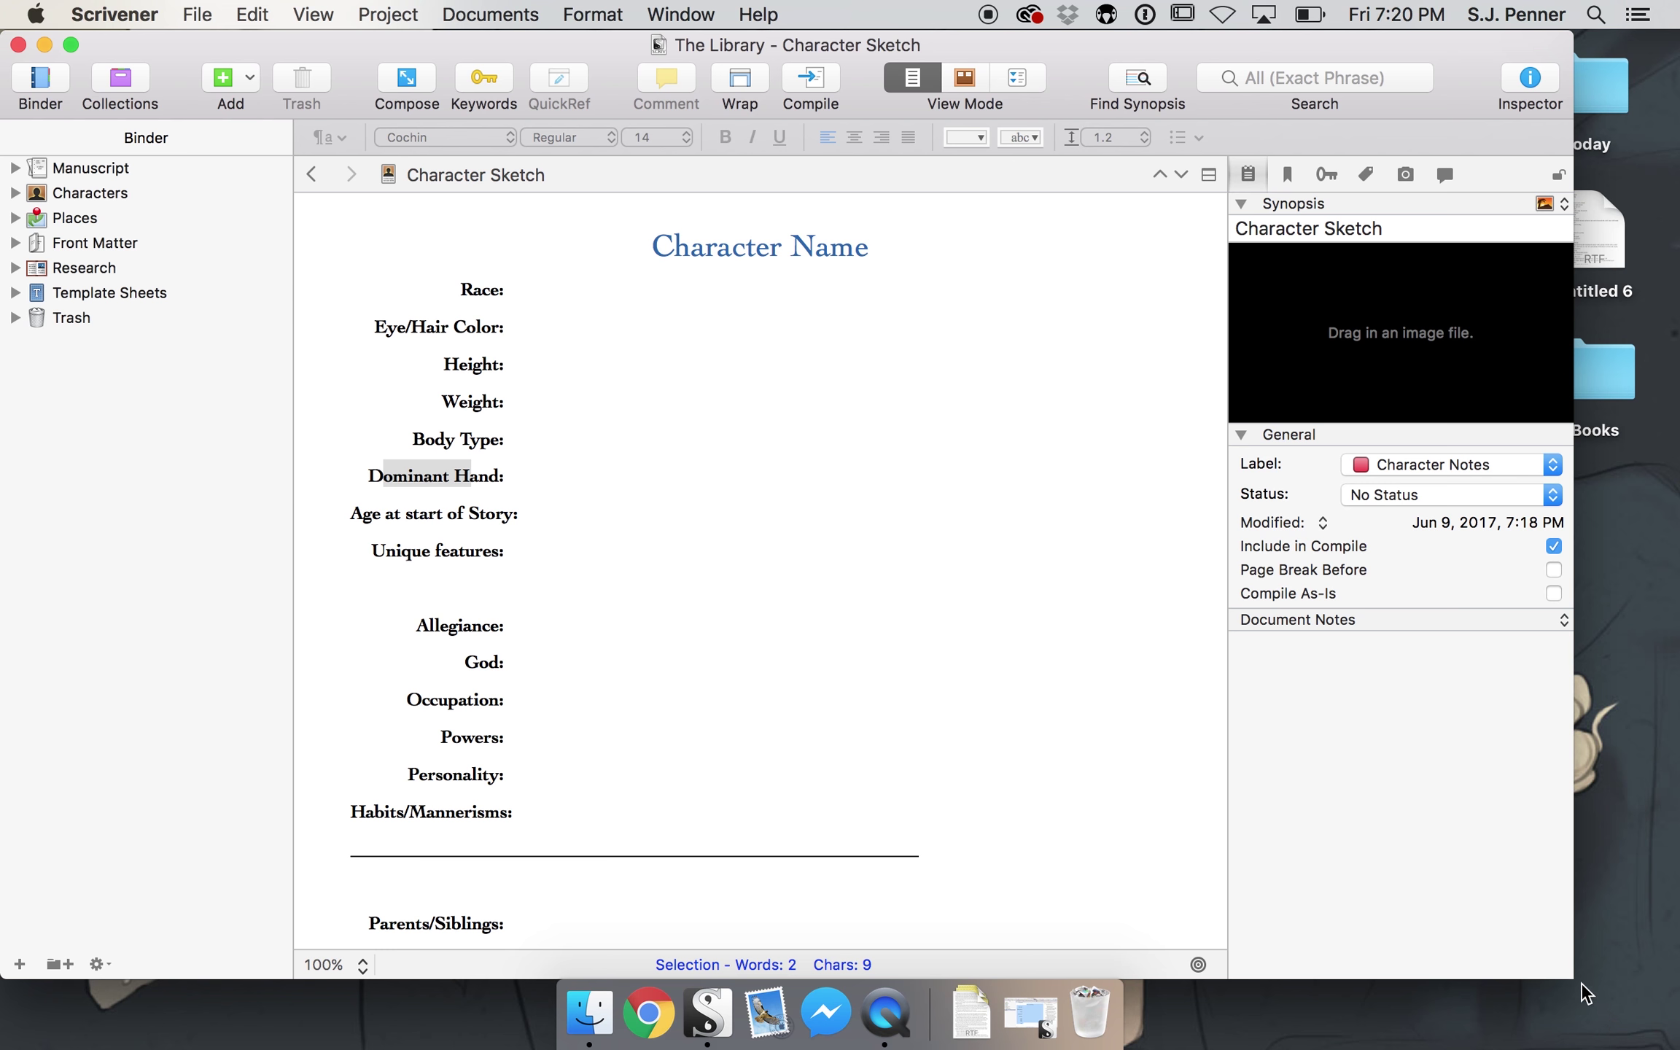
left_click_drag(1572, 977, 1675, 1043)
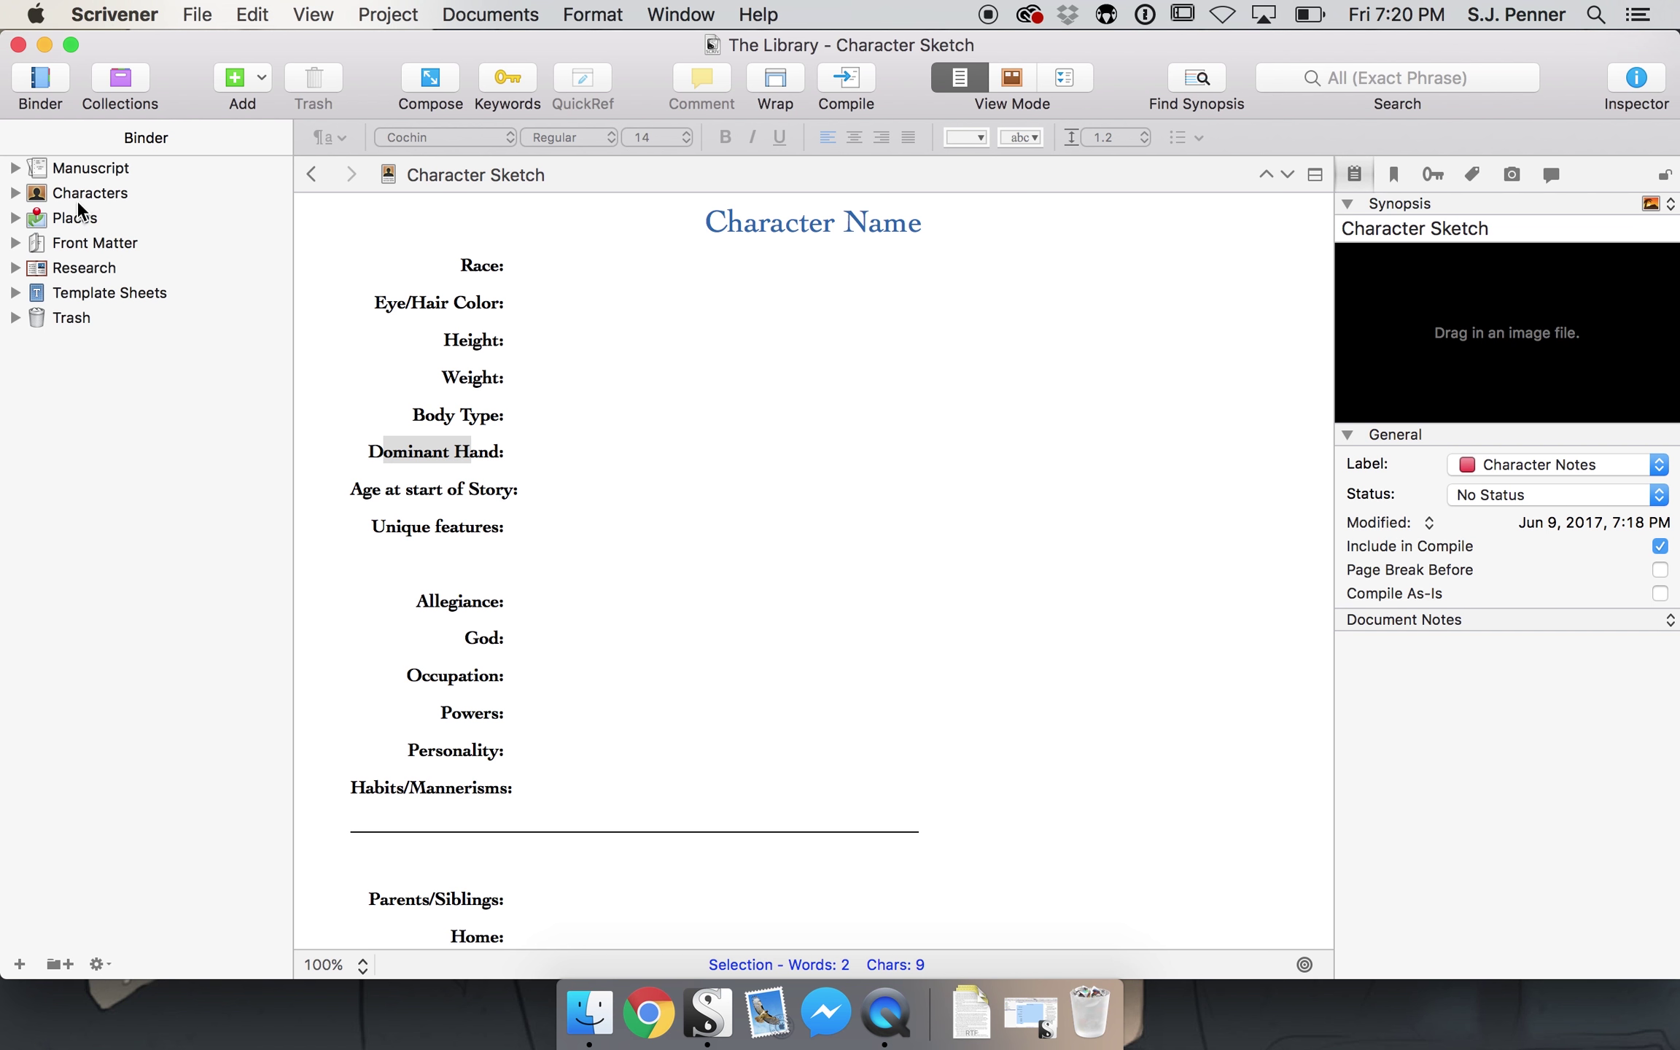
- View the contents of the Characters and Places folders
left_click(96, 195)
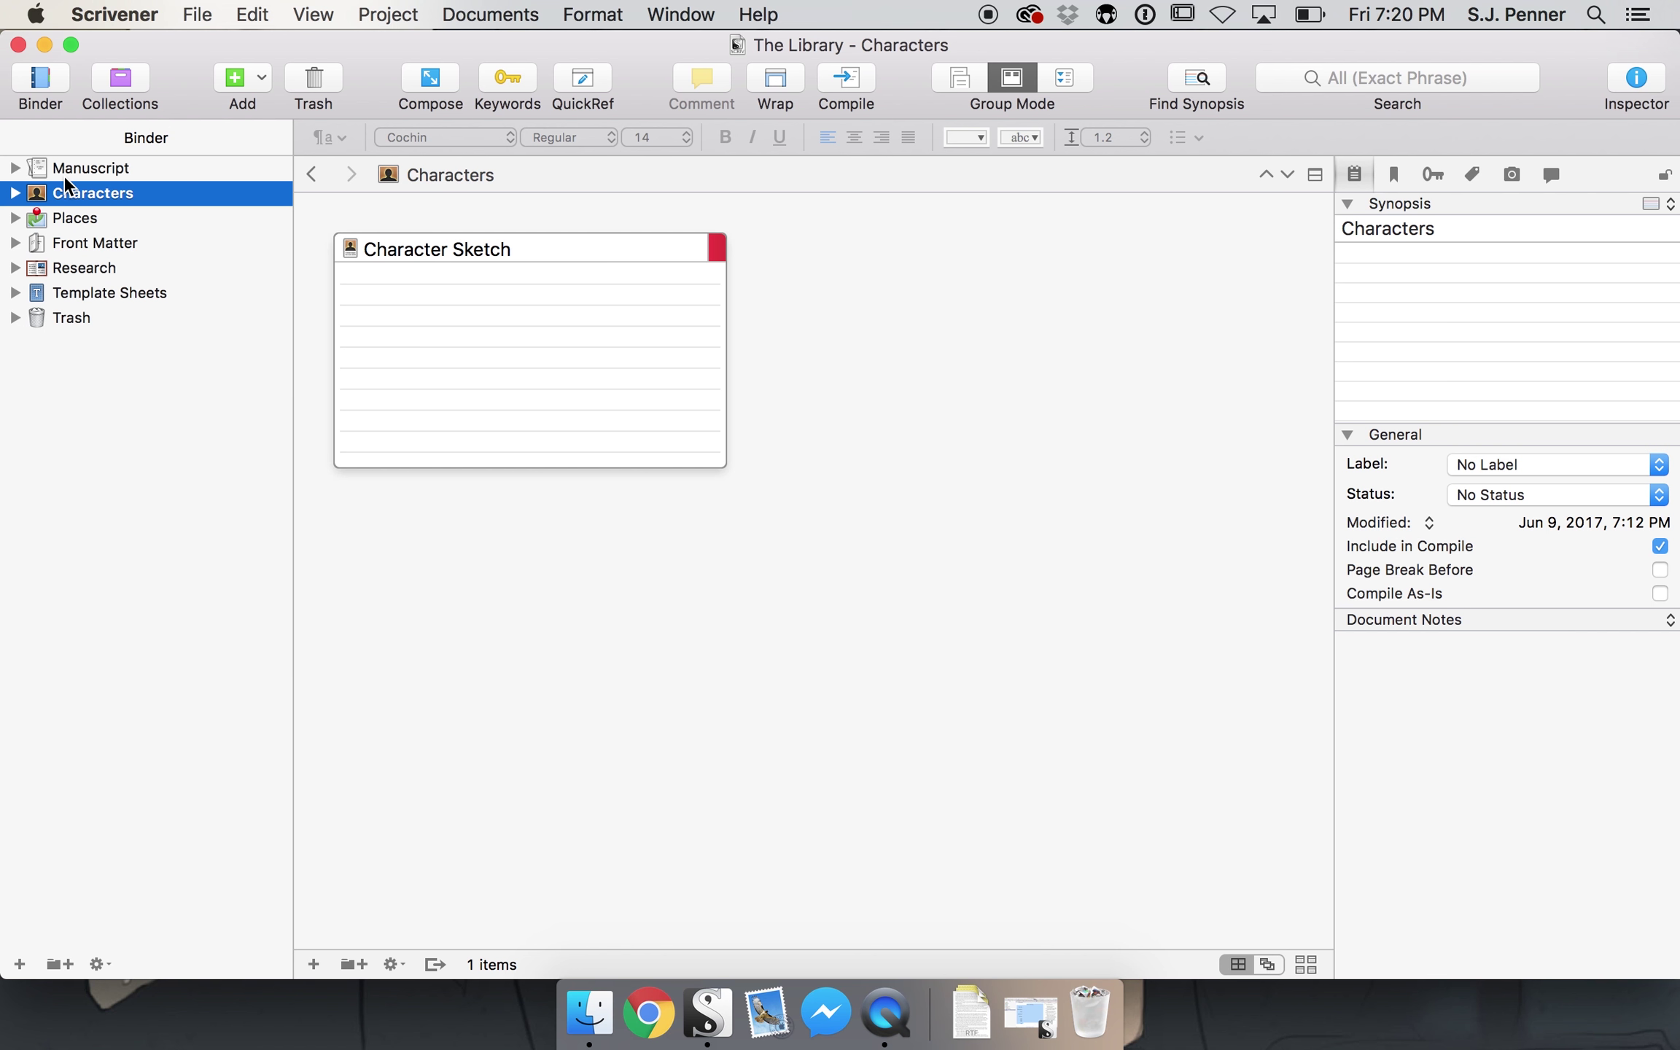
left_click(60, 218)
left_click(55, 194)
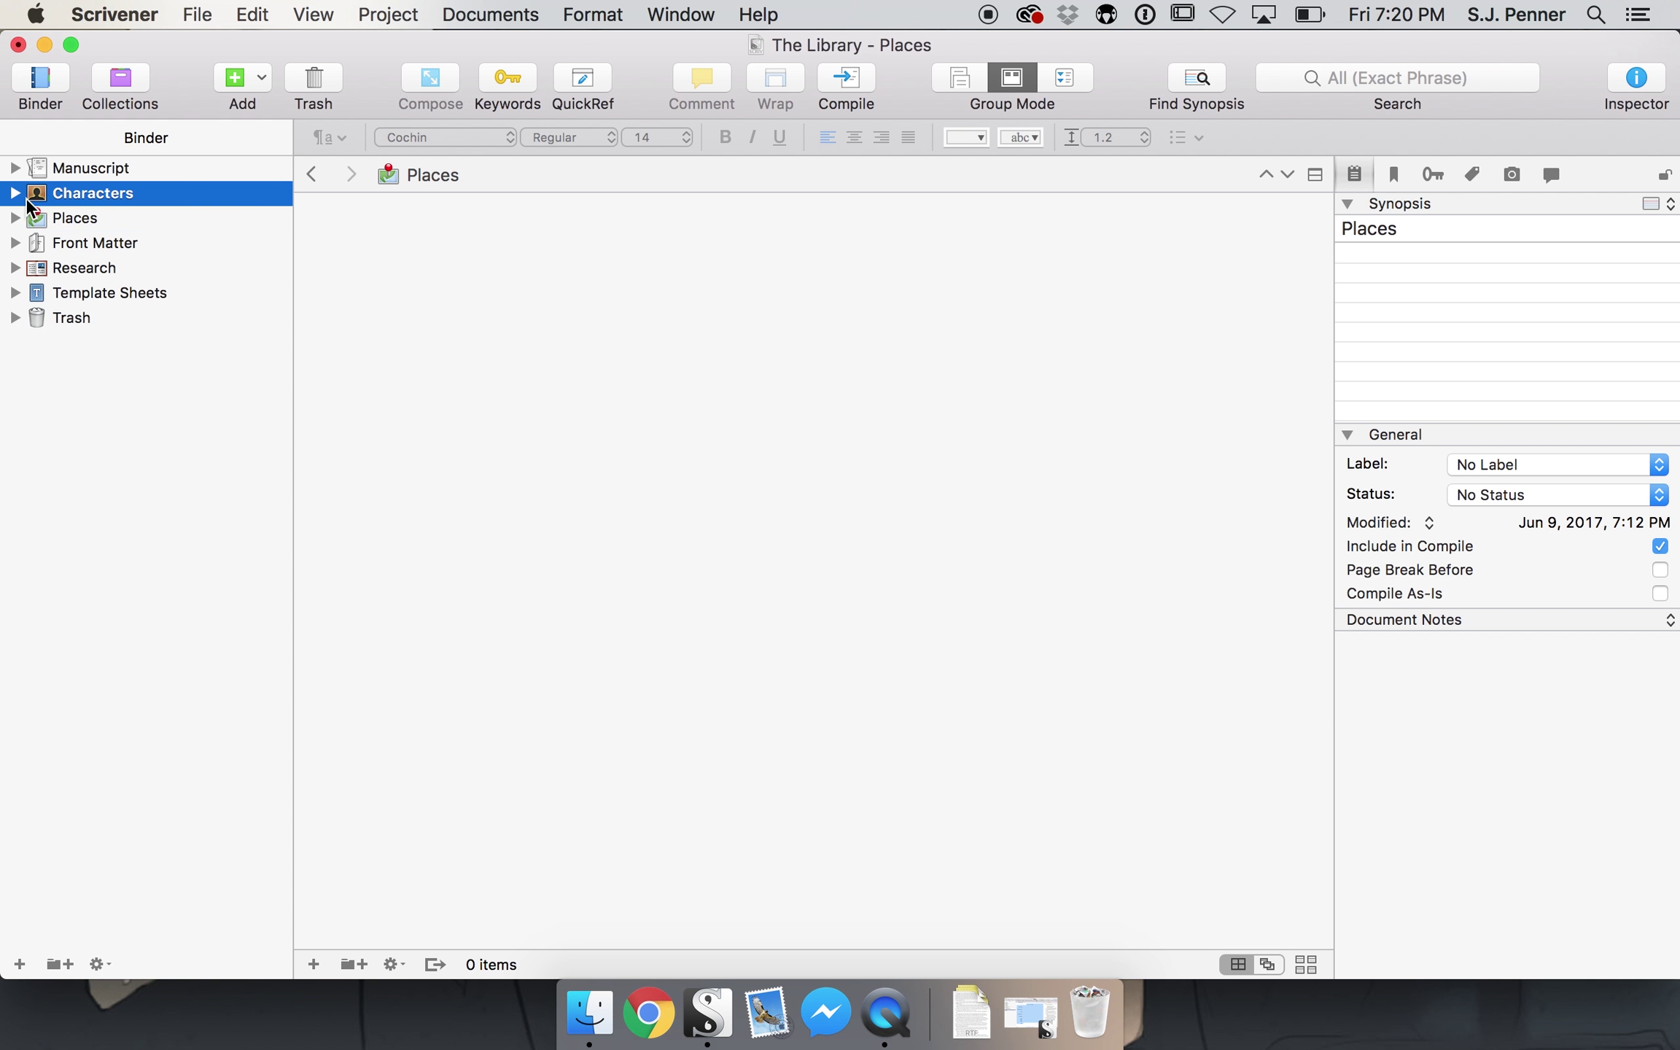
- Open the character sketch in the Characters folder and replace its Character Name heading with the character's full name
left_click(15, 193)
left_click(78, 218)
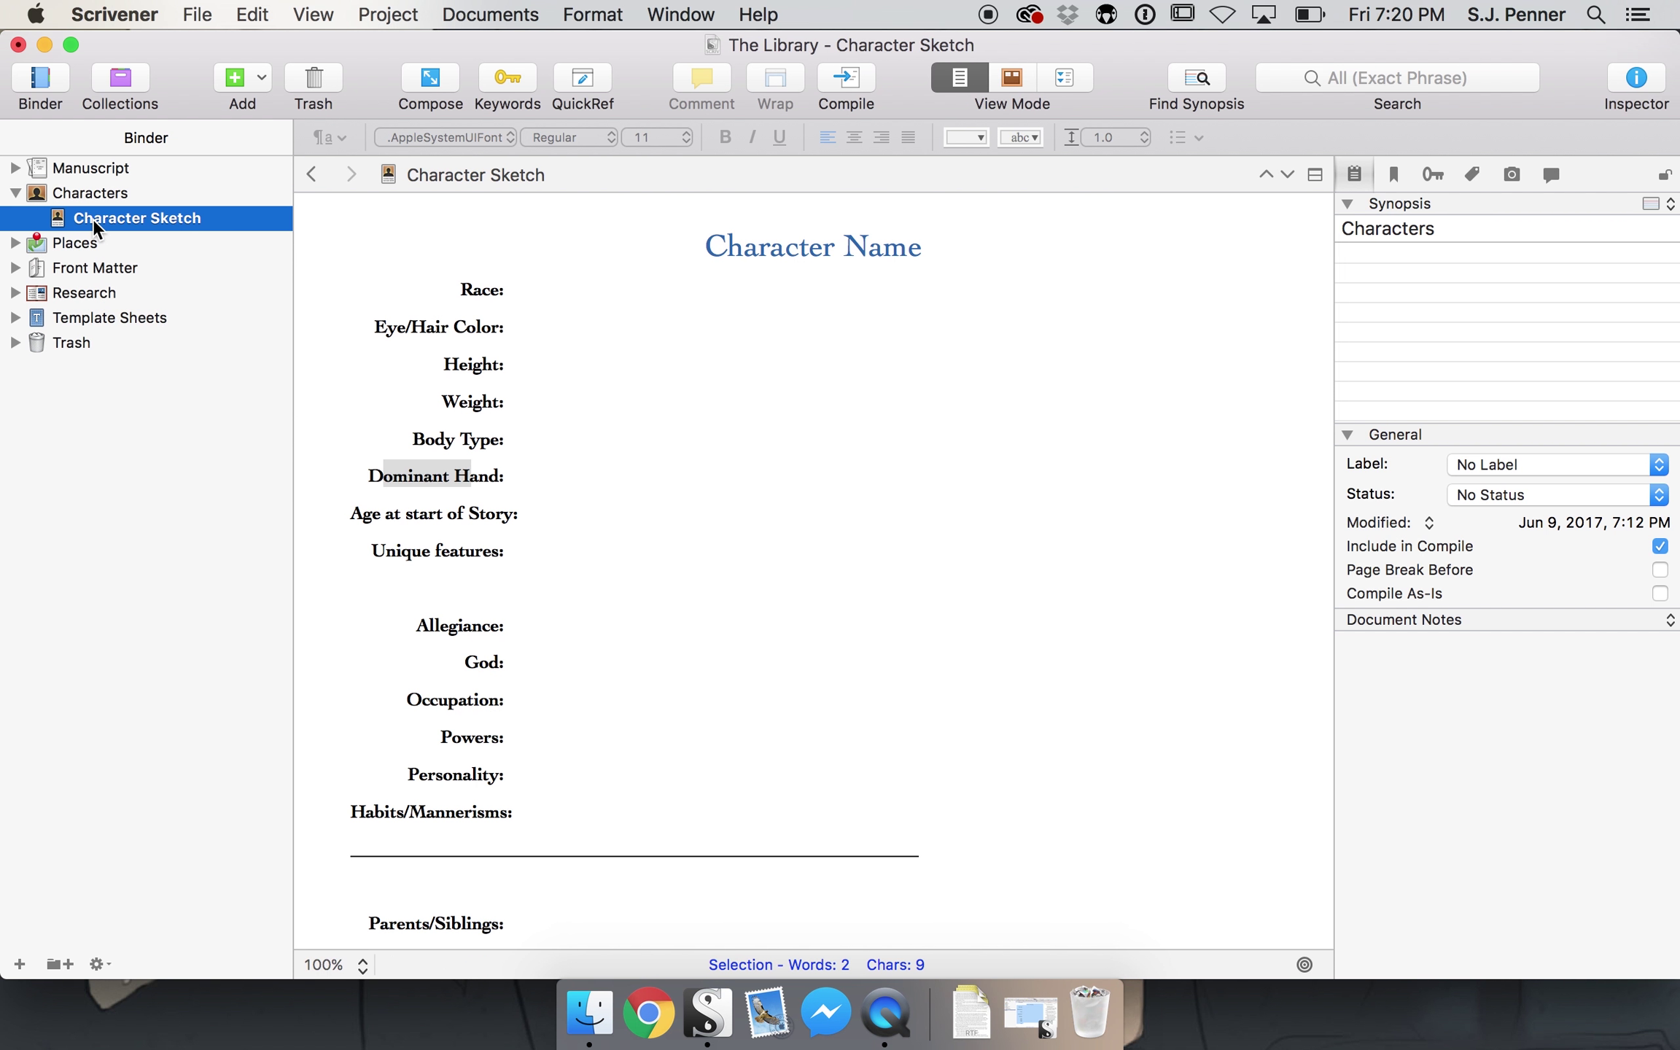
left_click_drag(911, 246, 711, 242)
type("Elizab")
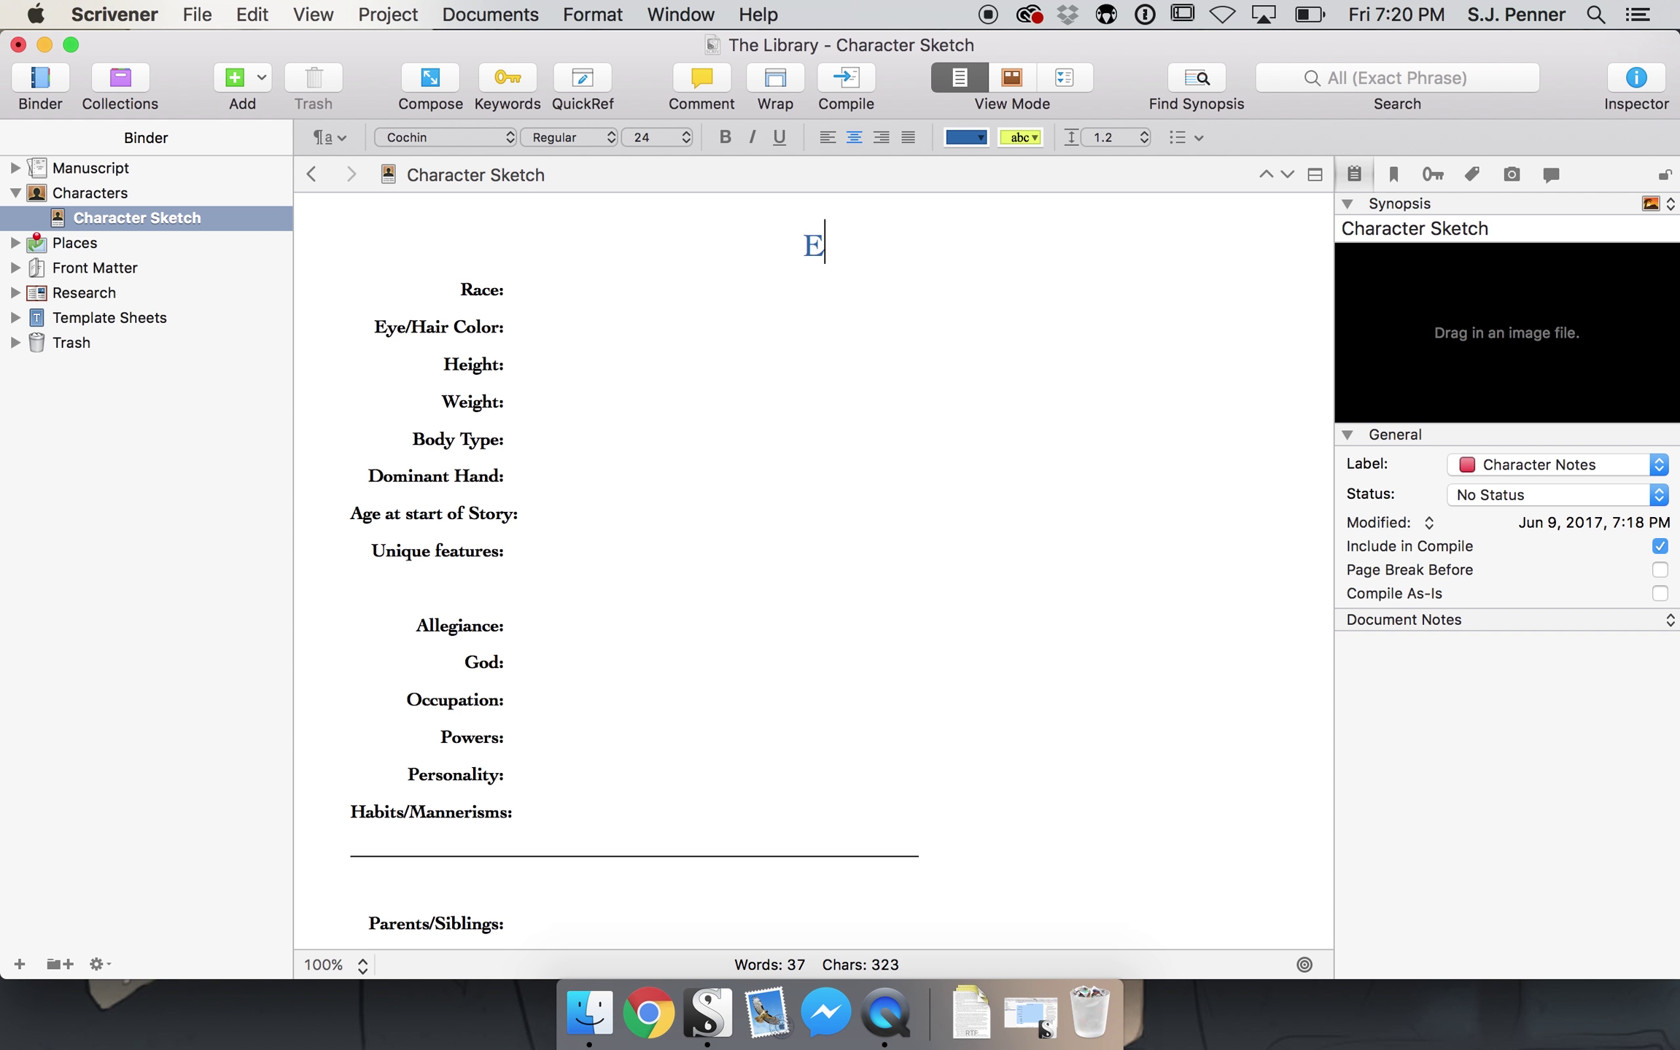
type("eth Downing")
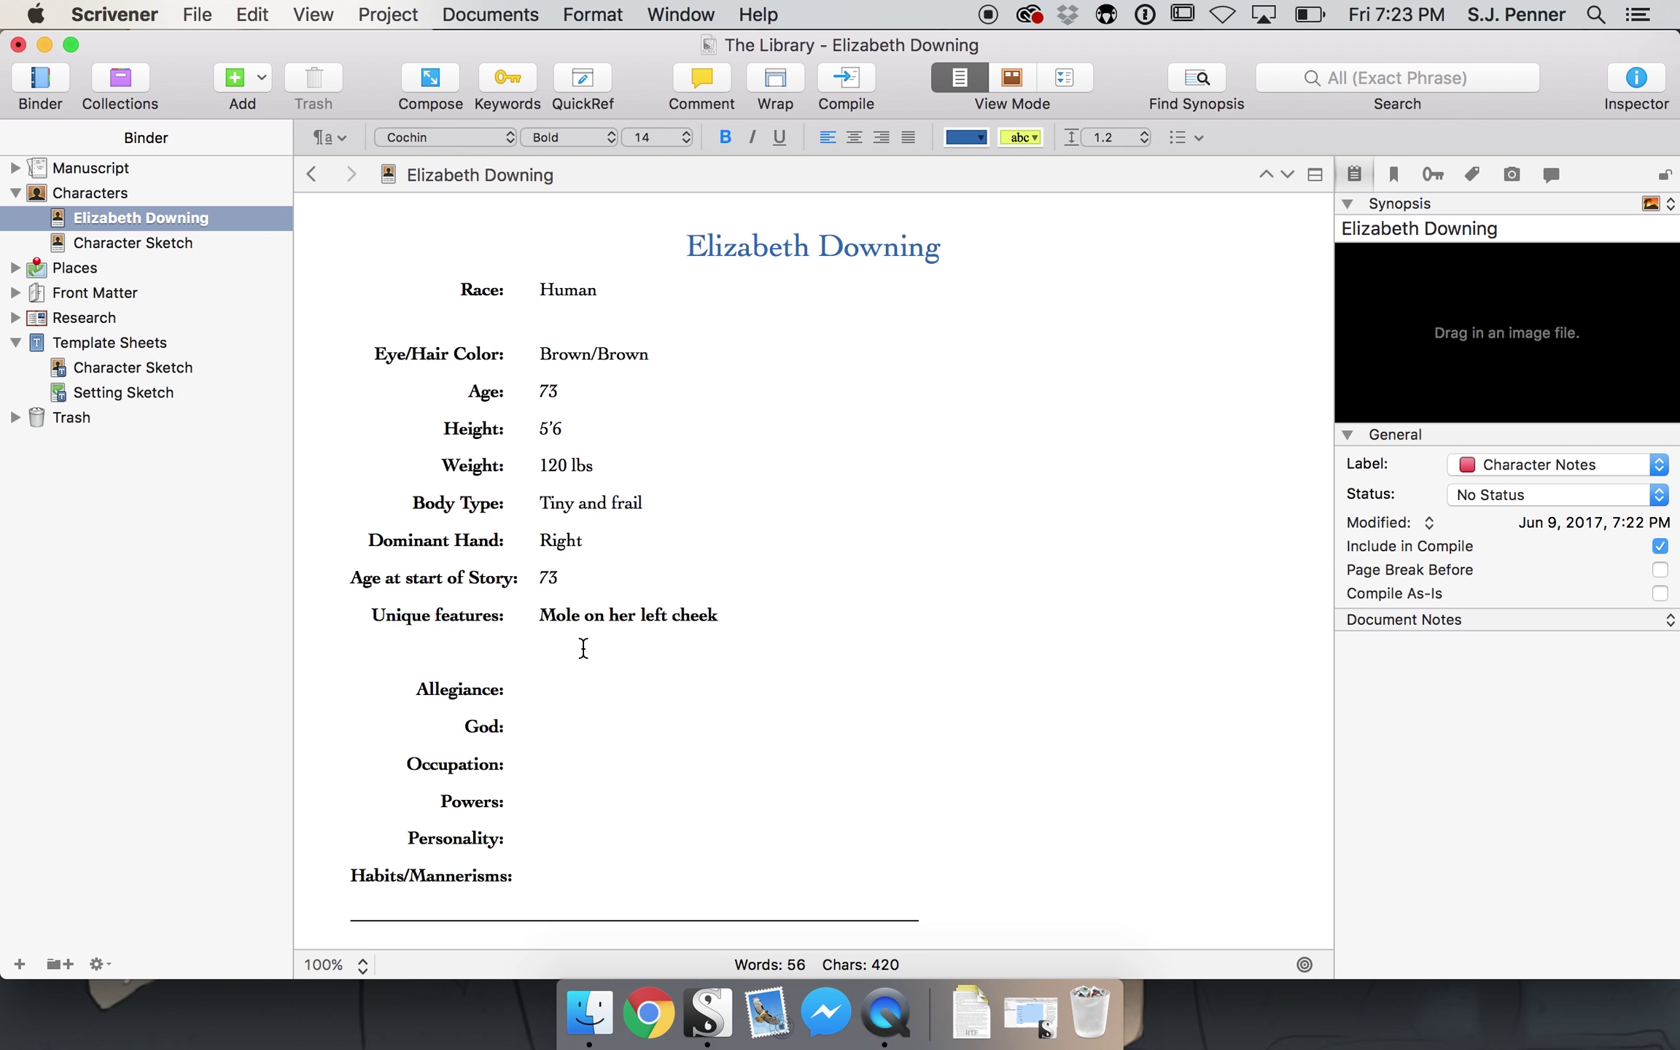
- Change the Unique features entry of the character sketch to regular weight instead of bold
left_click(543, 607)
key("super+shift+Right")
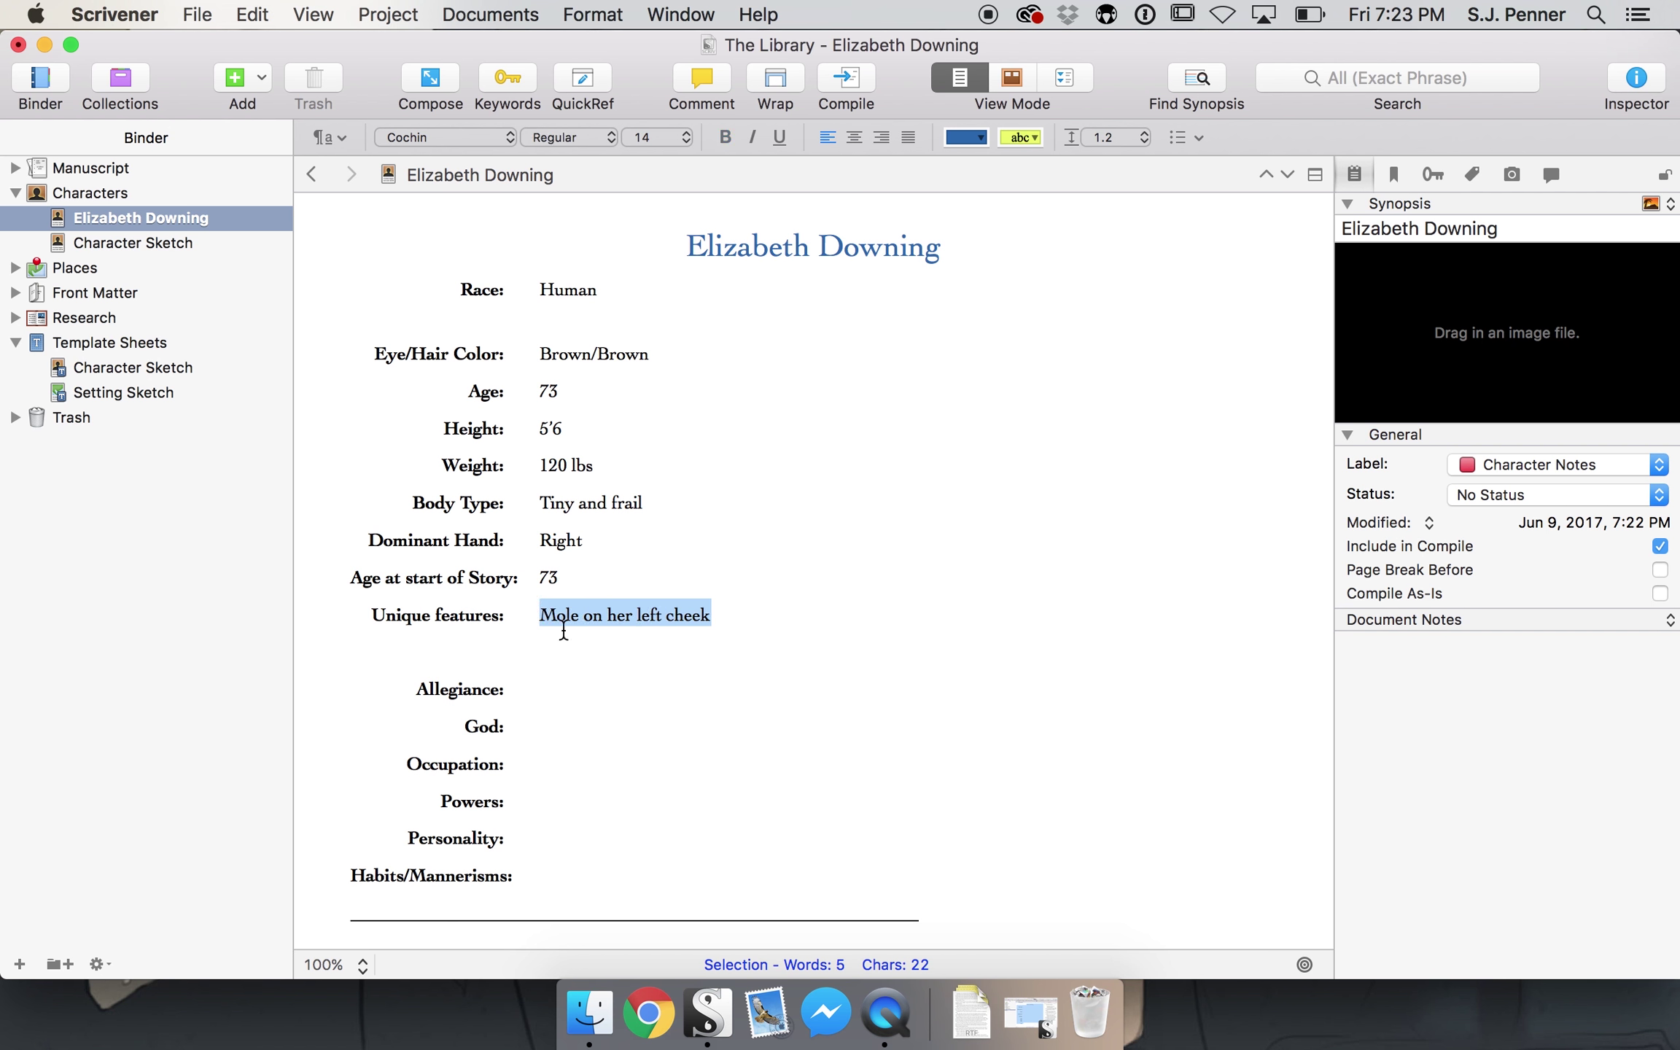
left_click(574, 688)
- Examine the remaining character sketch fields, from Allegiance through family, goals and conflicts to Pets and Notes
scroll(574, 686, "down", 3)
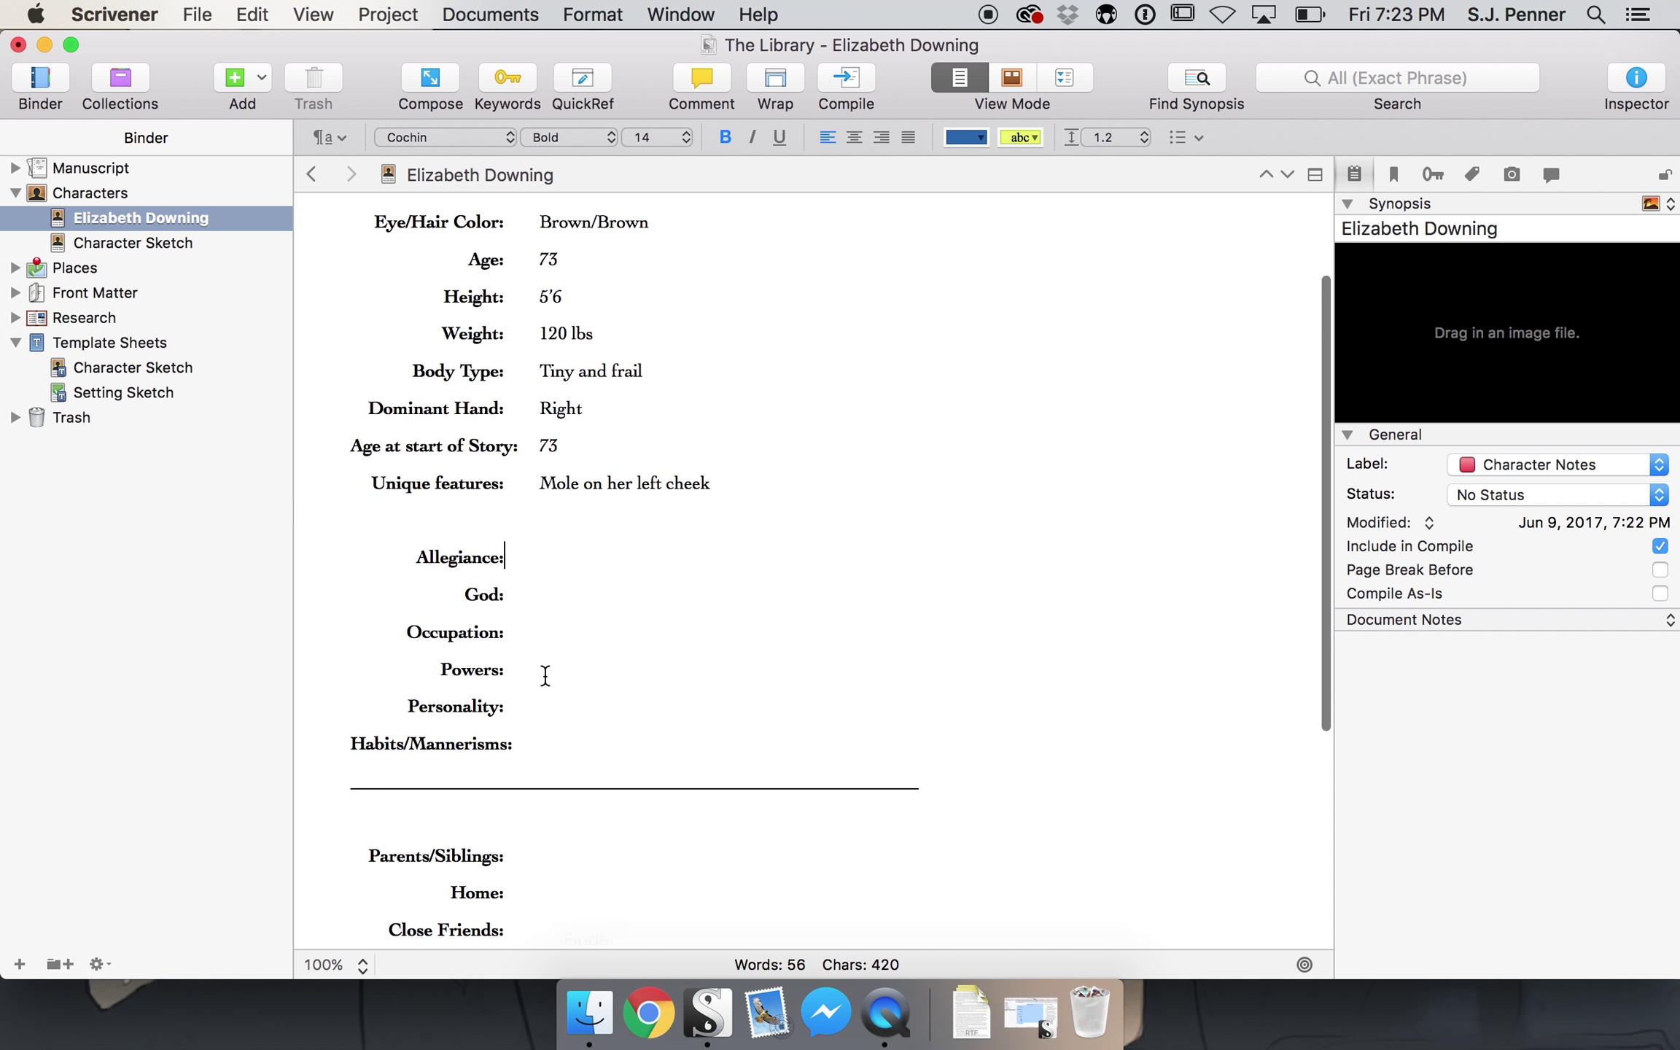
scroll(572, 592, "down", 2)
scroll(572, 592, "down", 5)
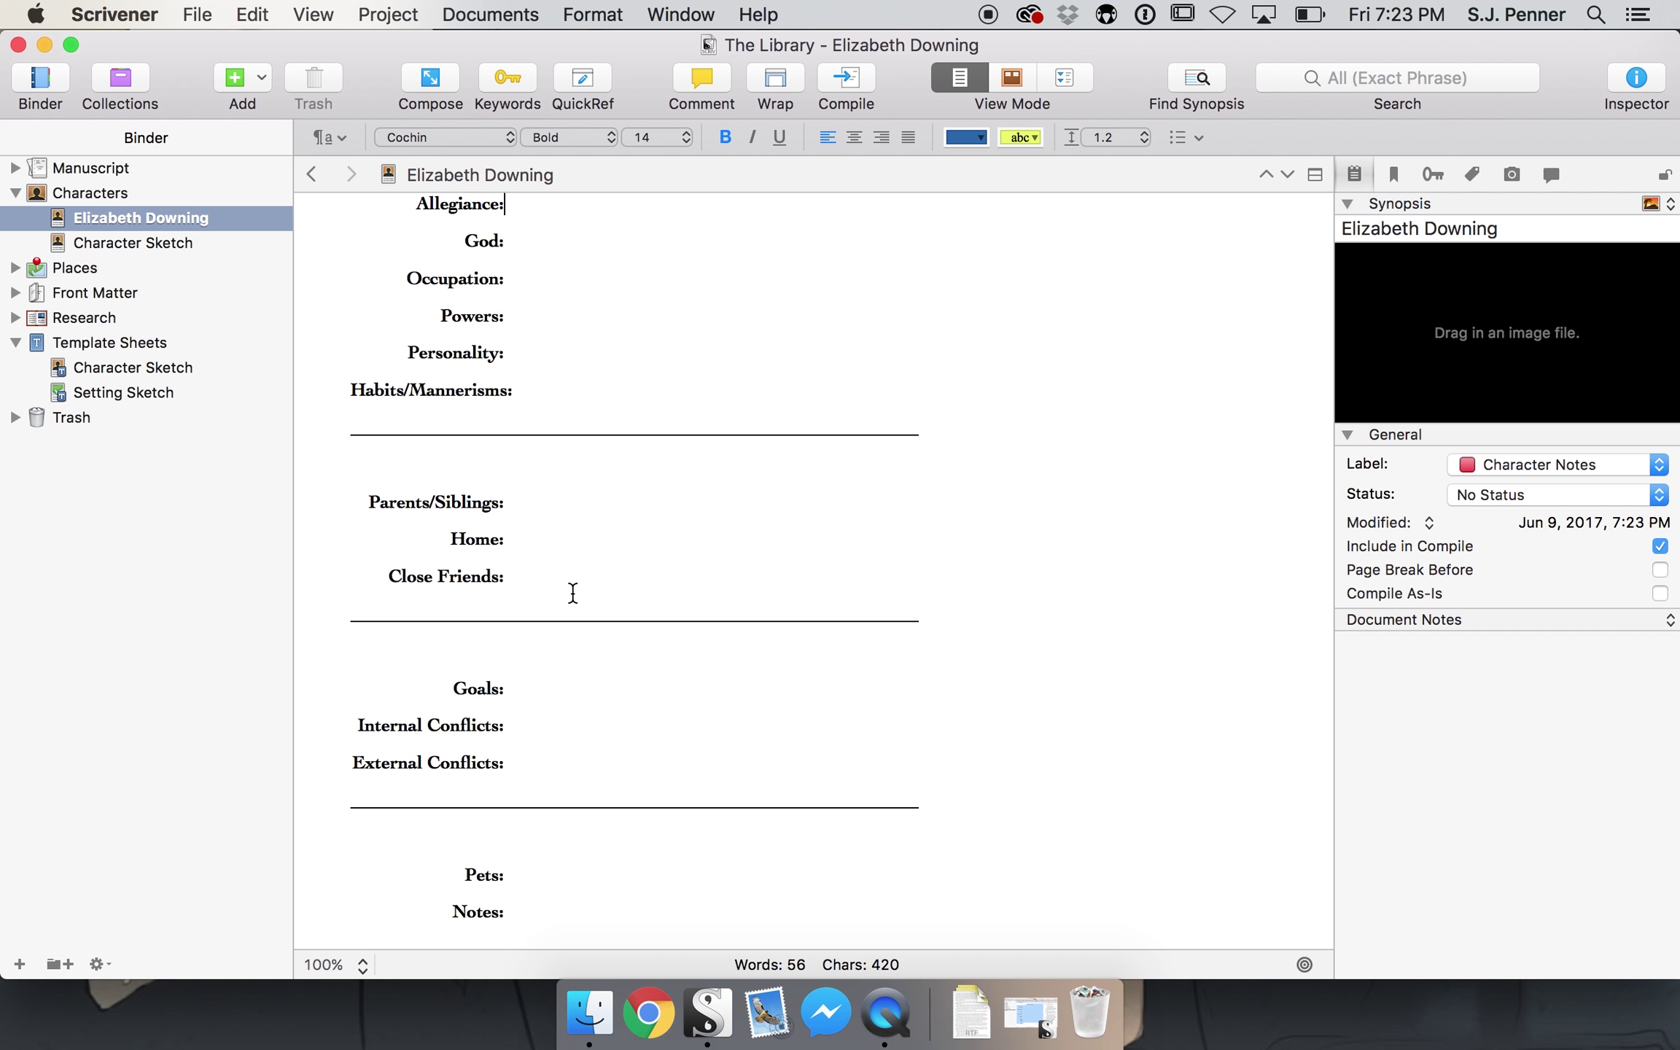
scroll(572, 592, "up", 7)
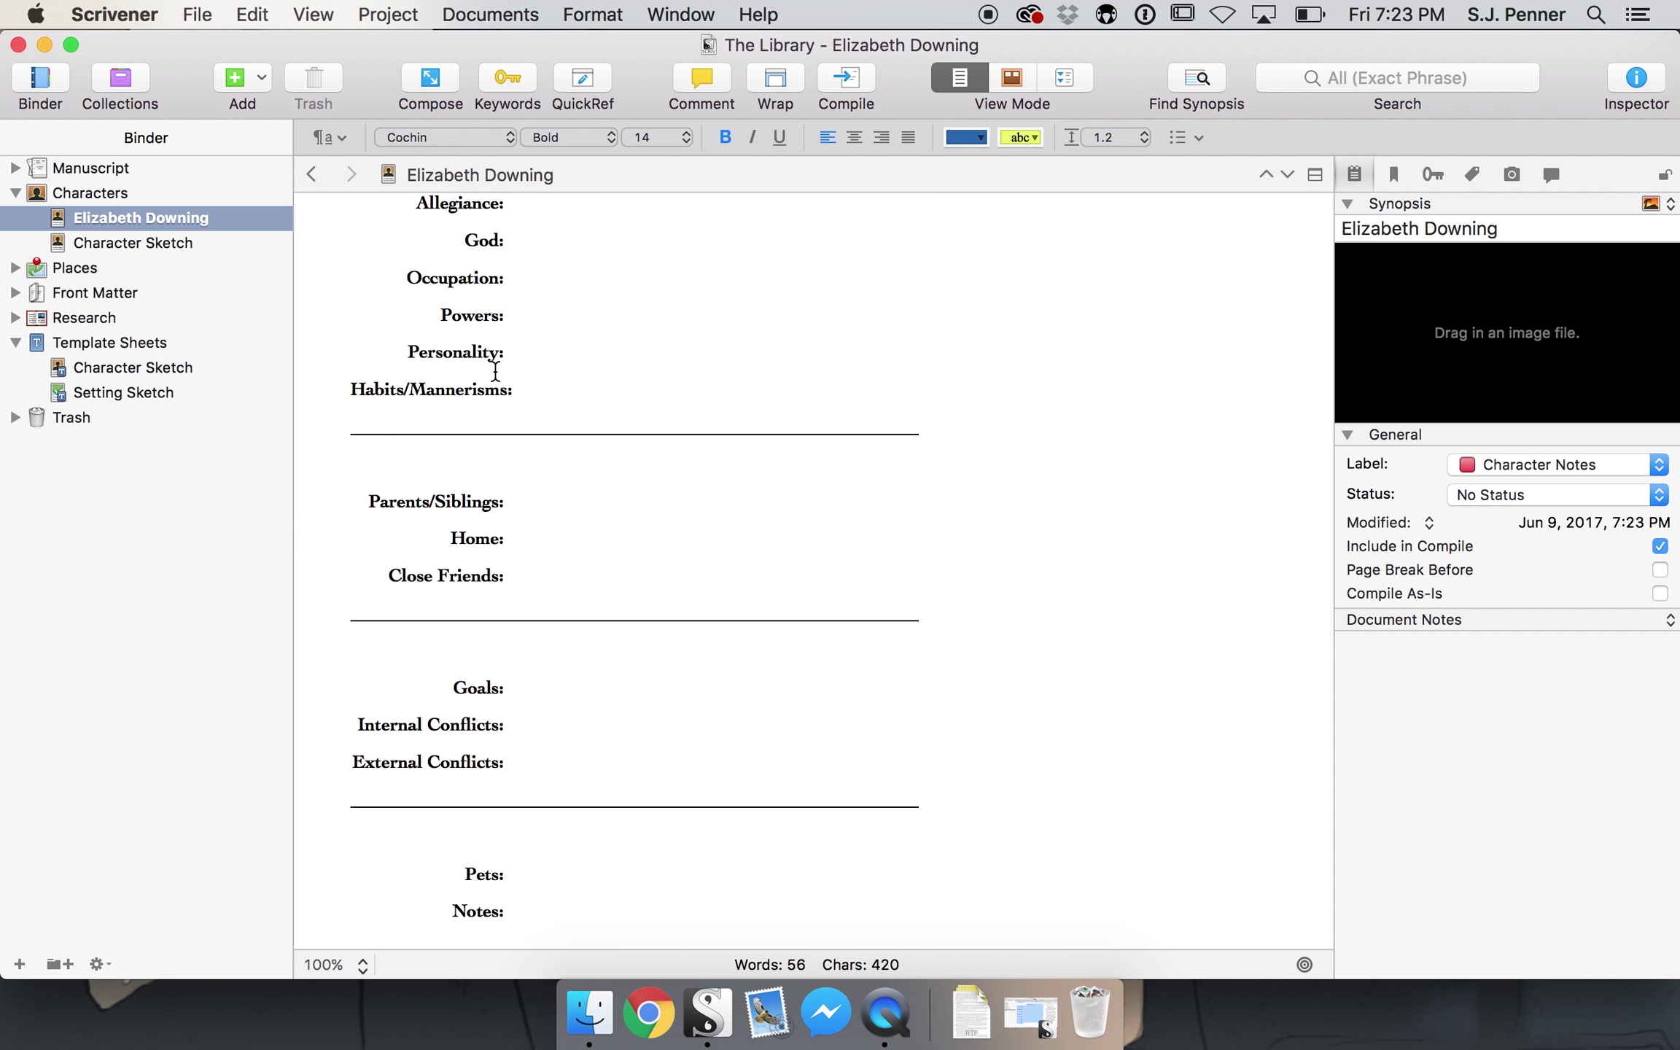
scroll(679, 430, "up", 5)
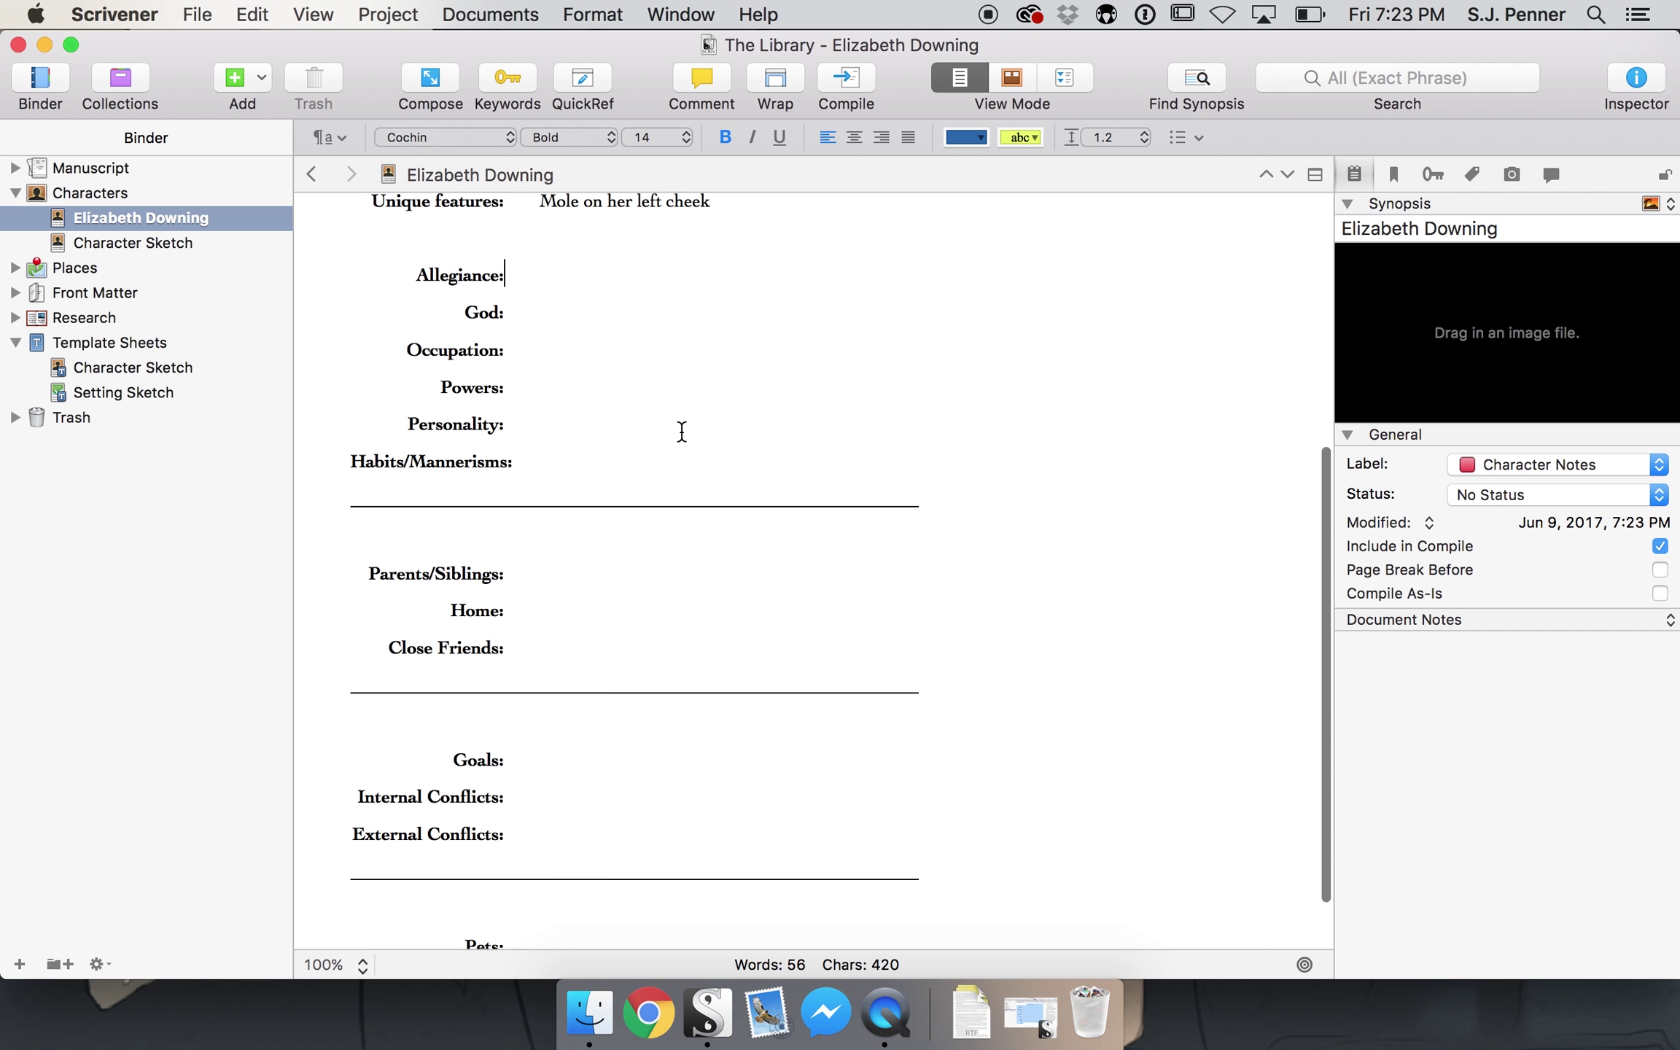
scroll(675, 425, "down", 2)
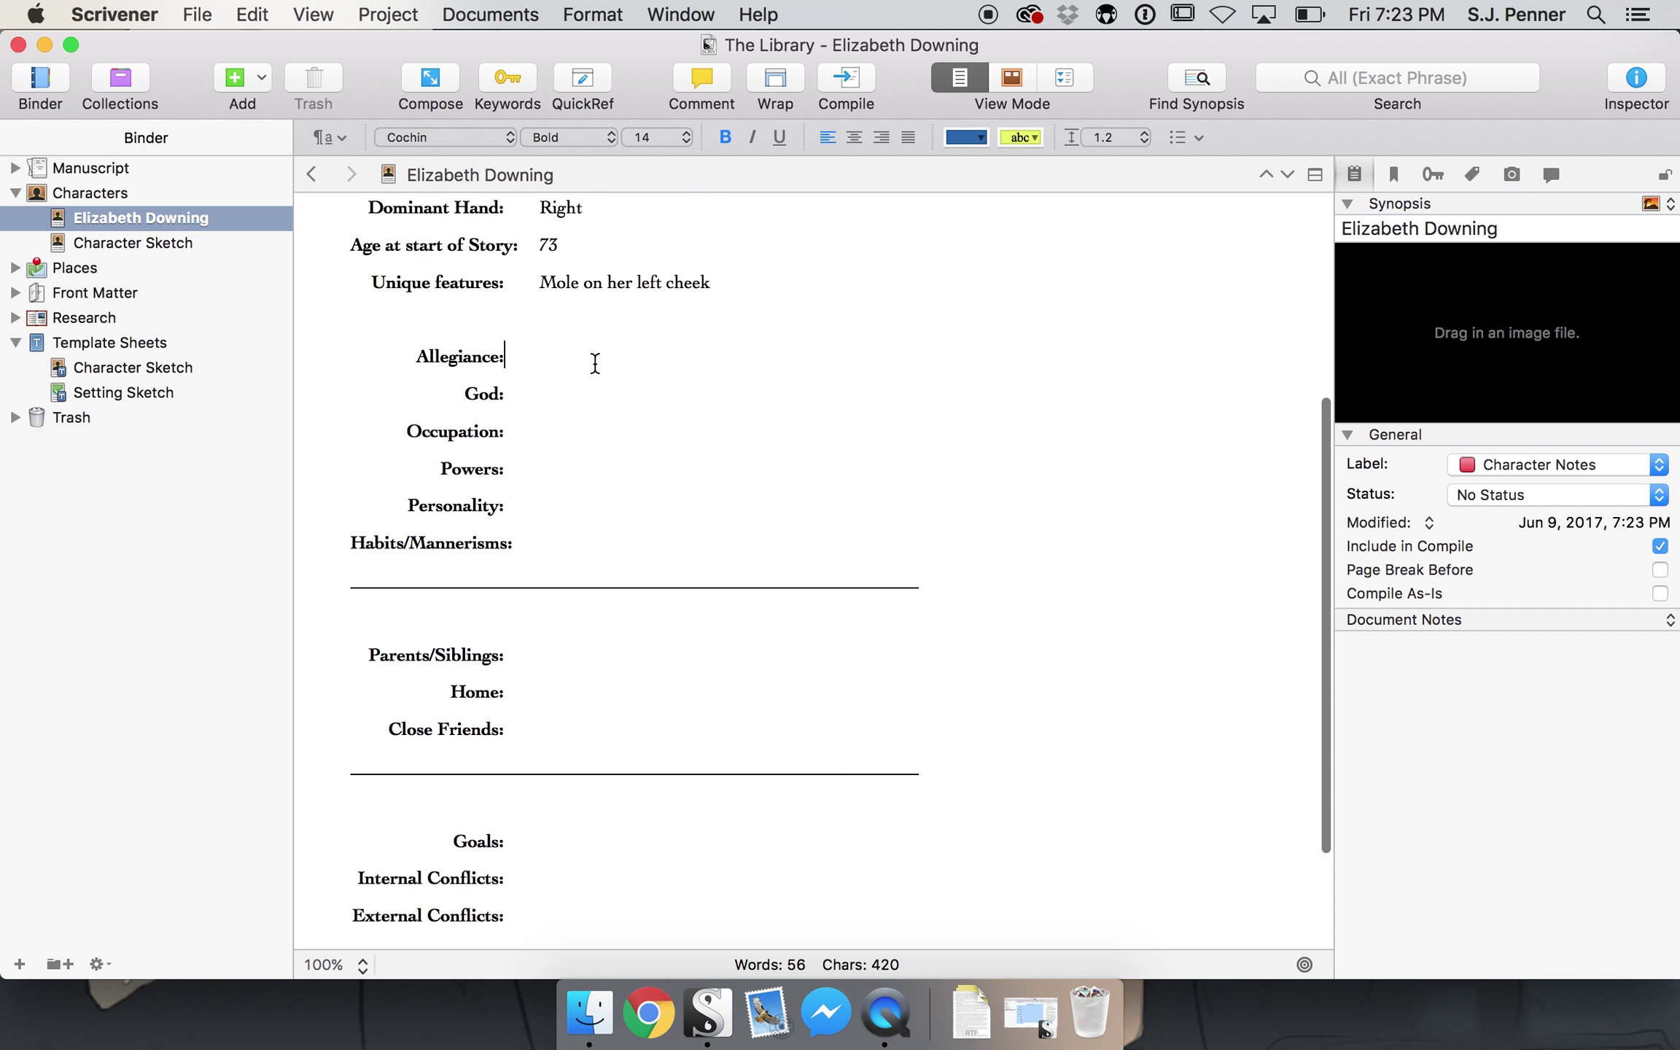
left_click(587, 375)
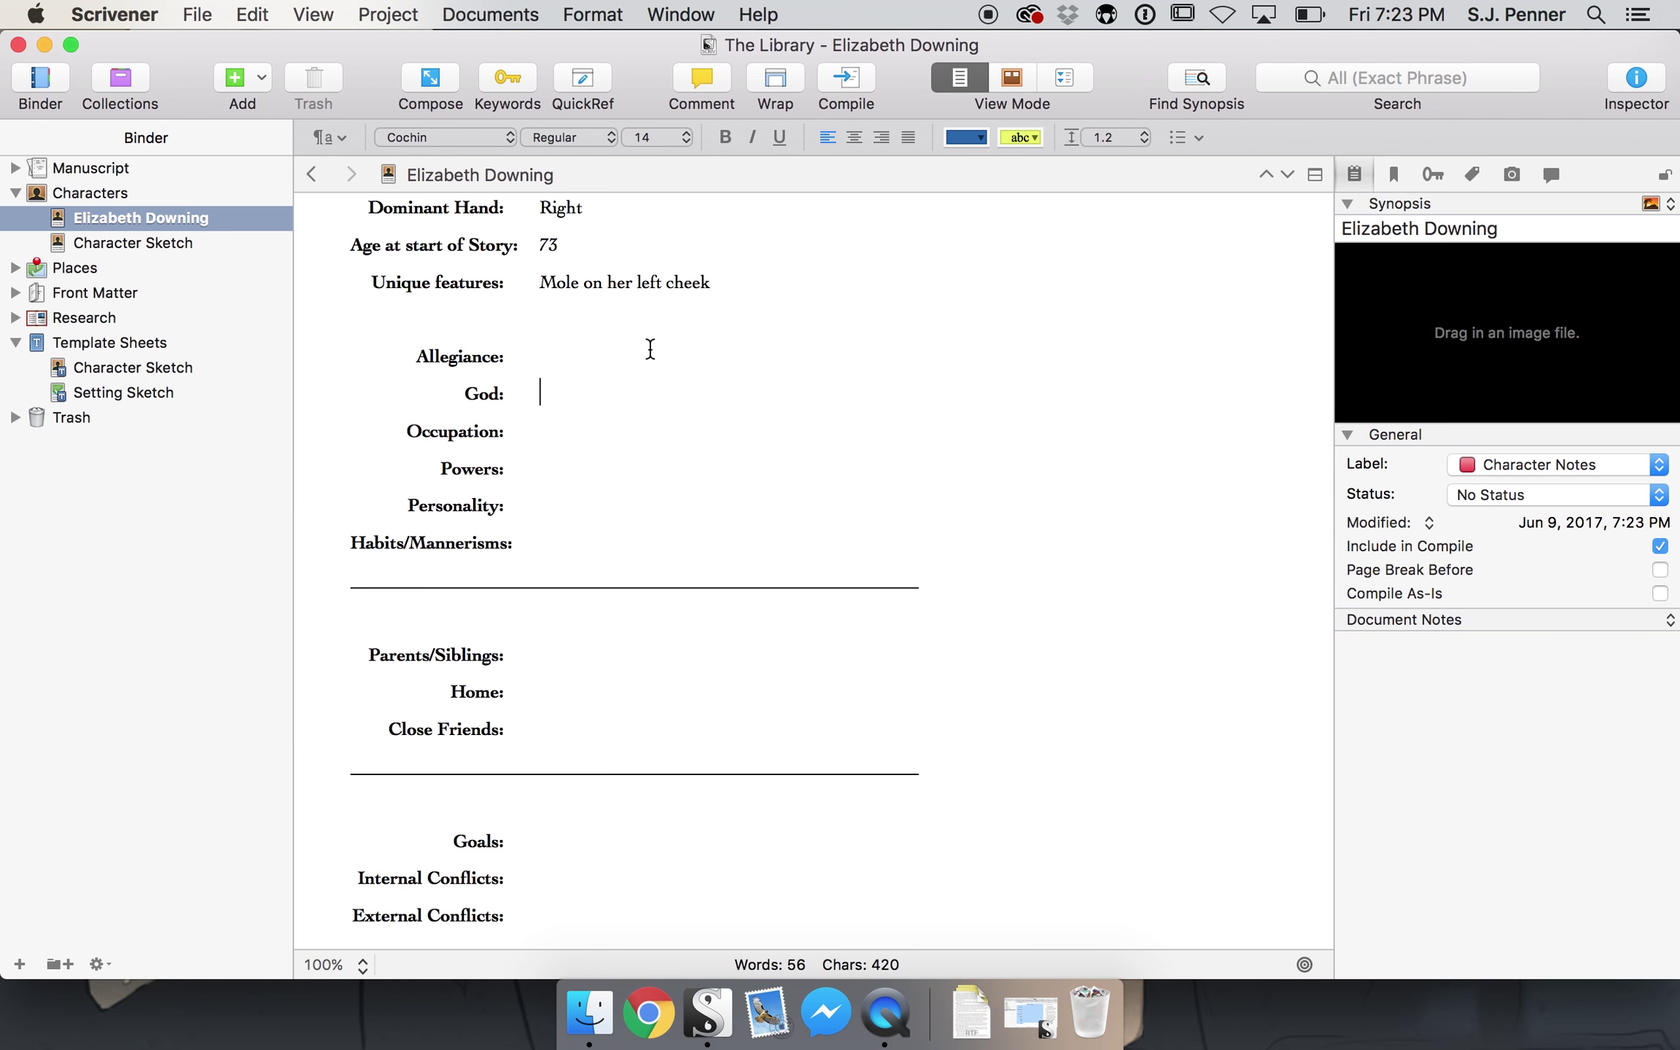
scroll(649, 348, "down", 3)
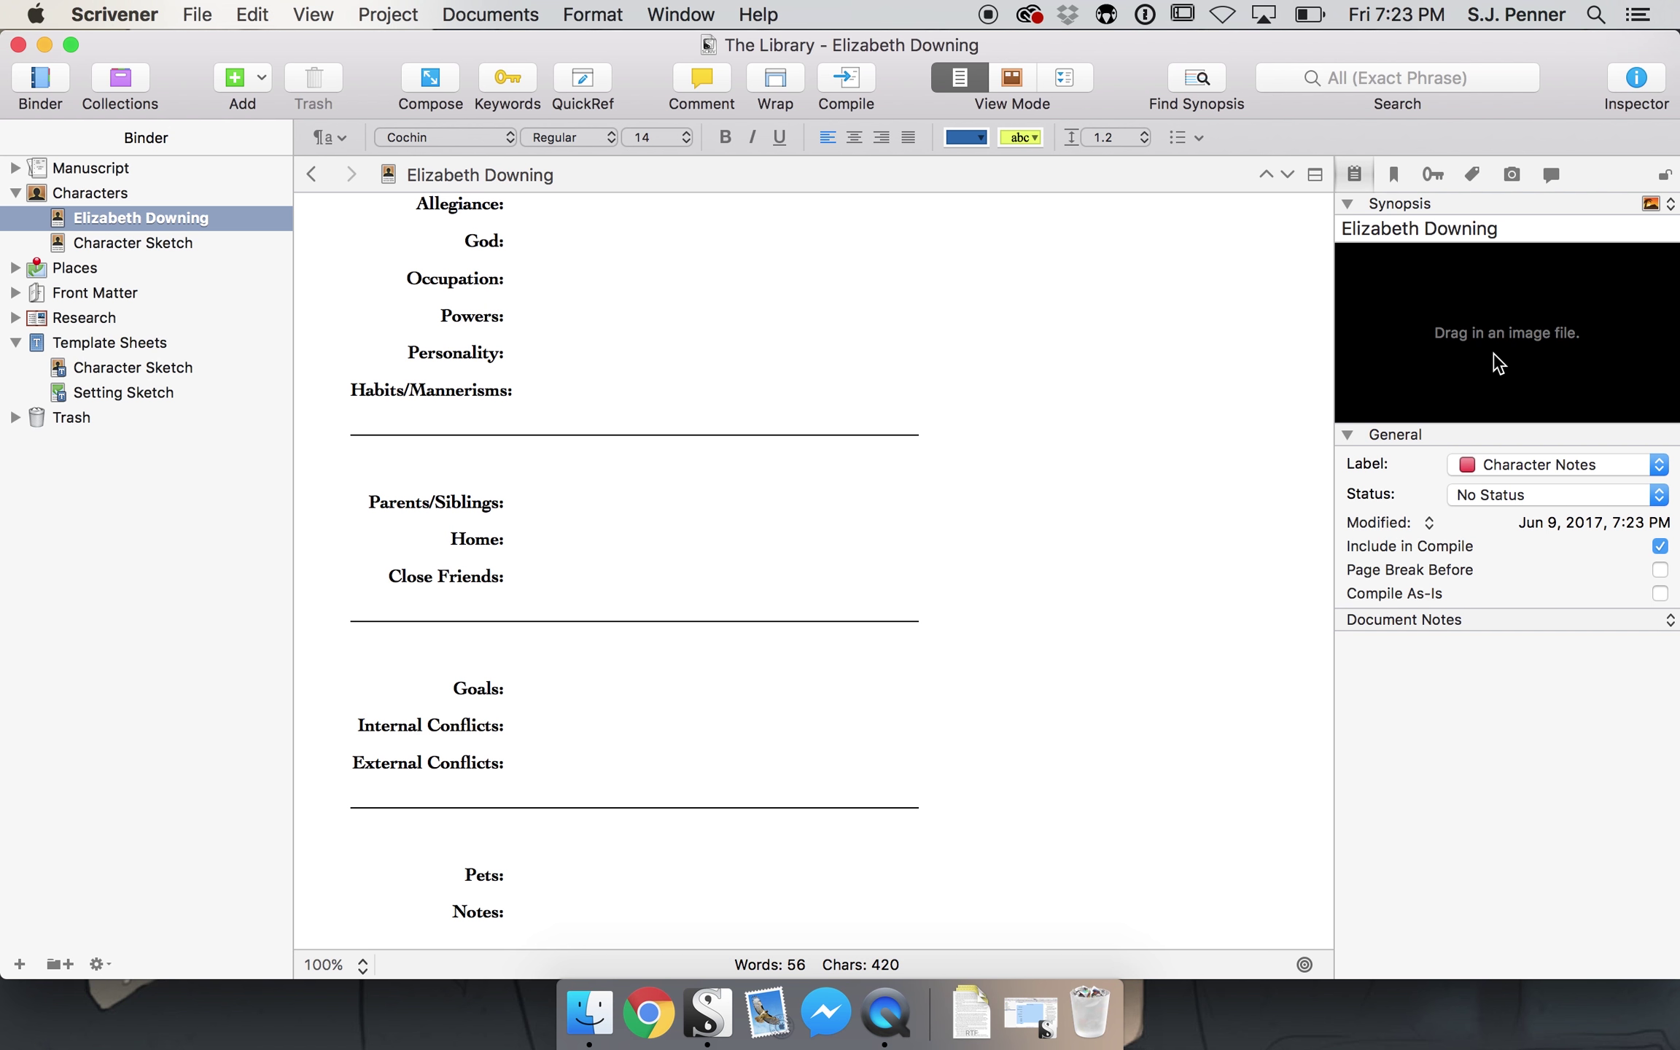
key("ctrl+Right")
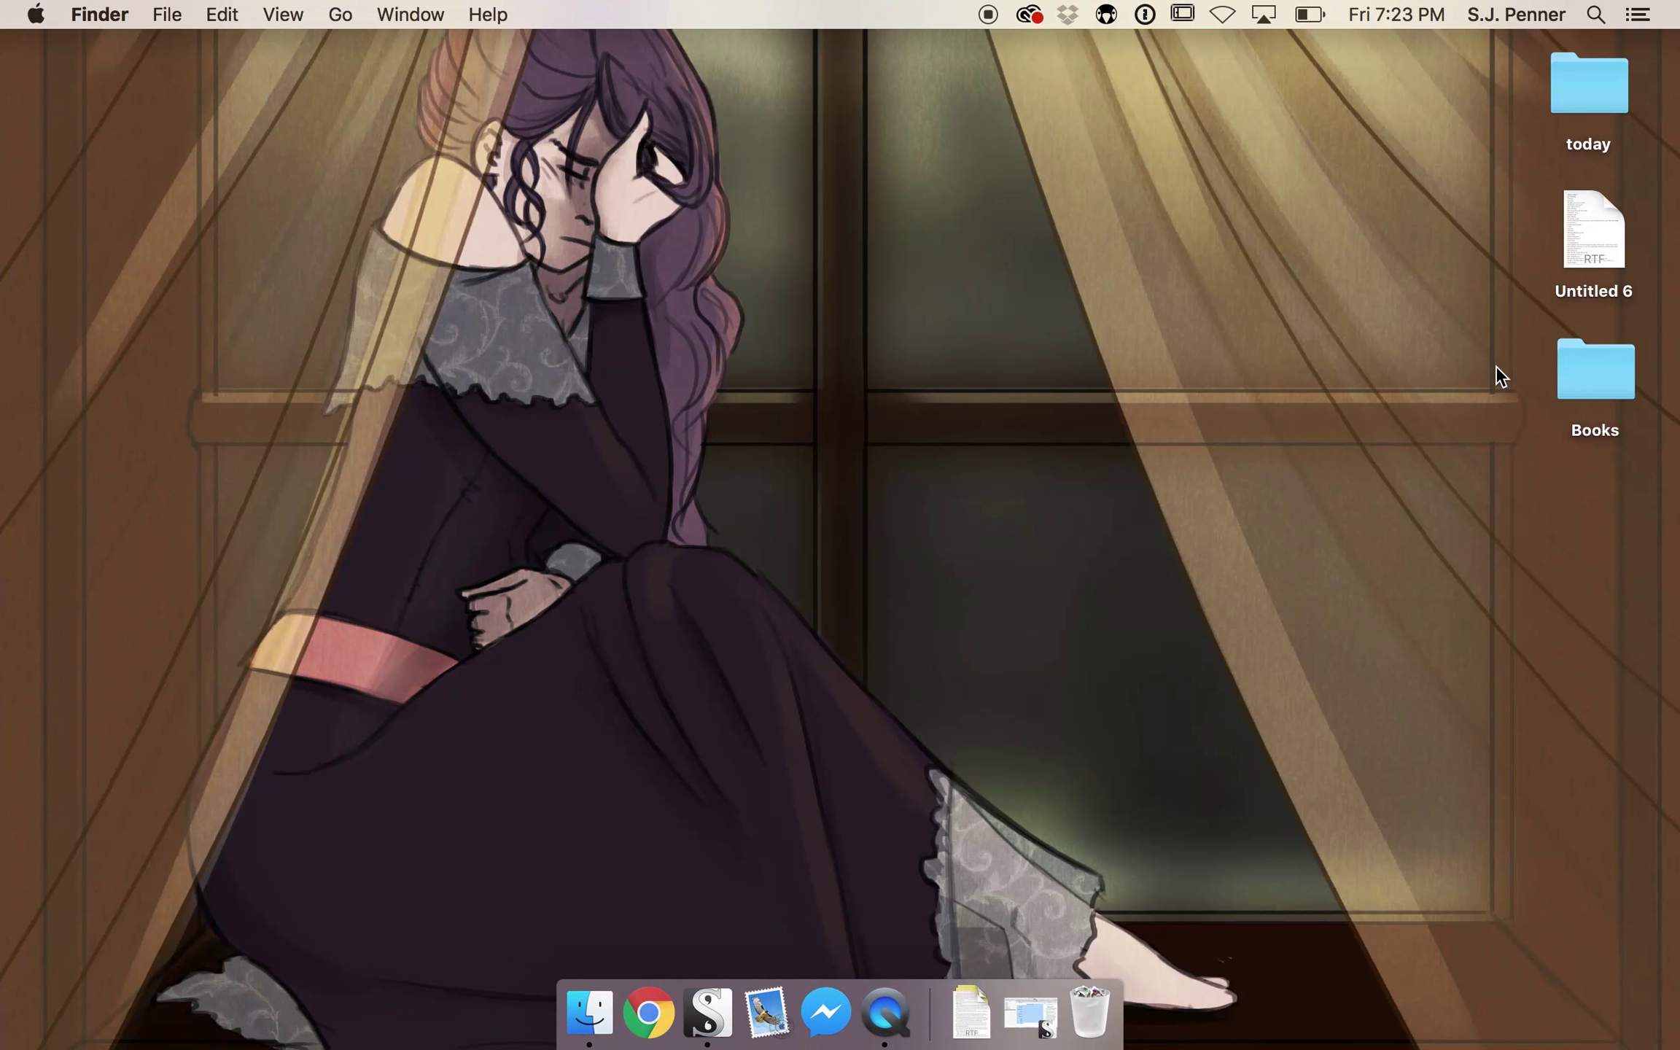
key("ctrl+Left")
key("ctrl+Left")
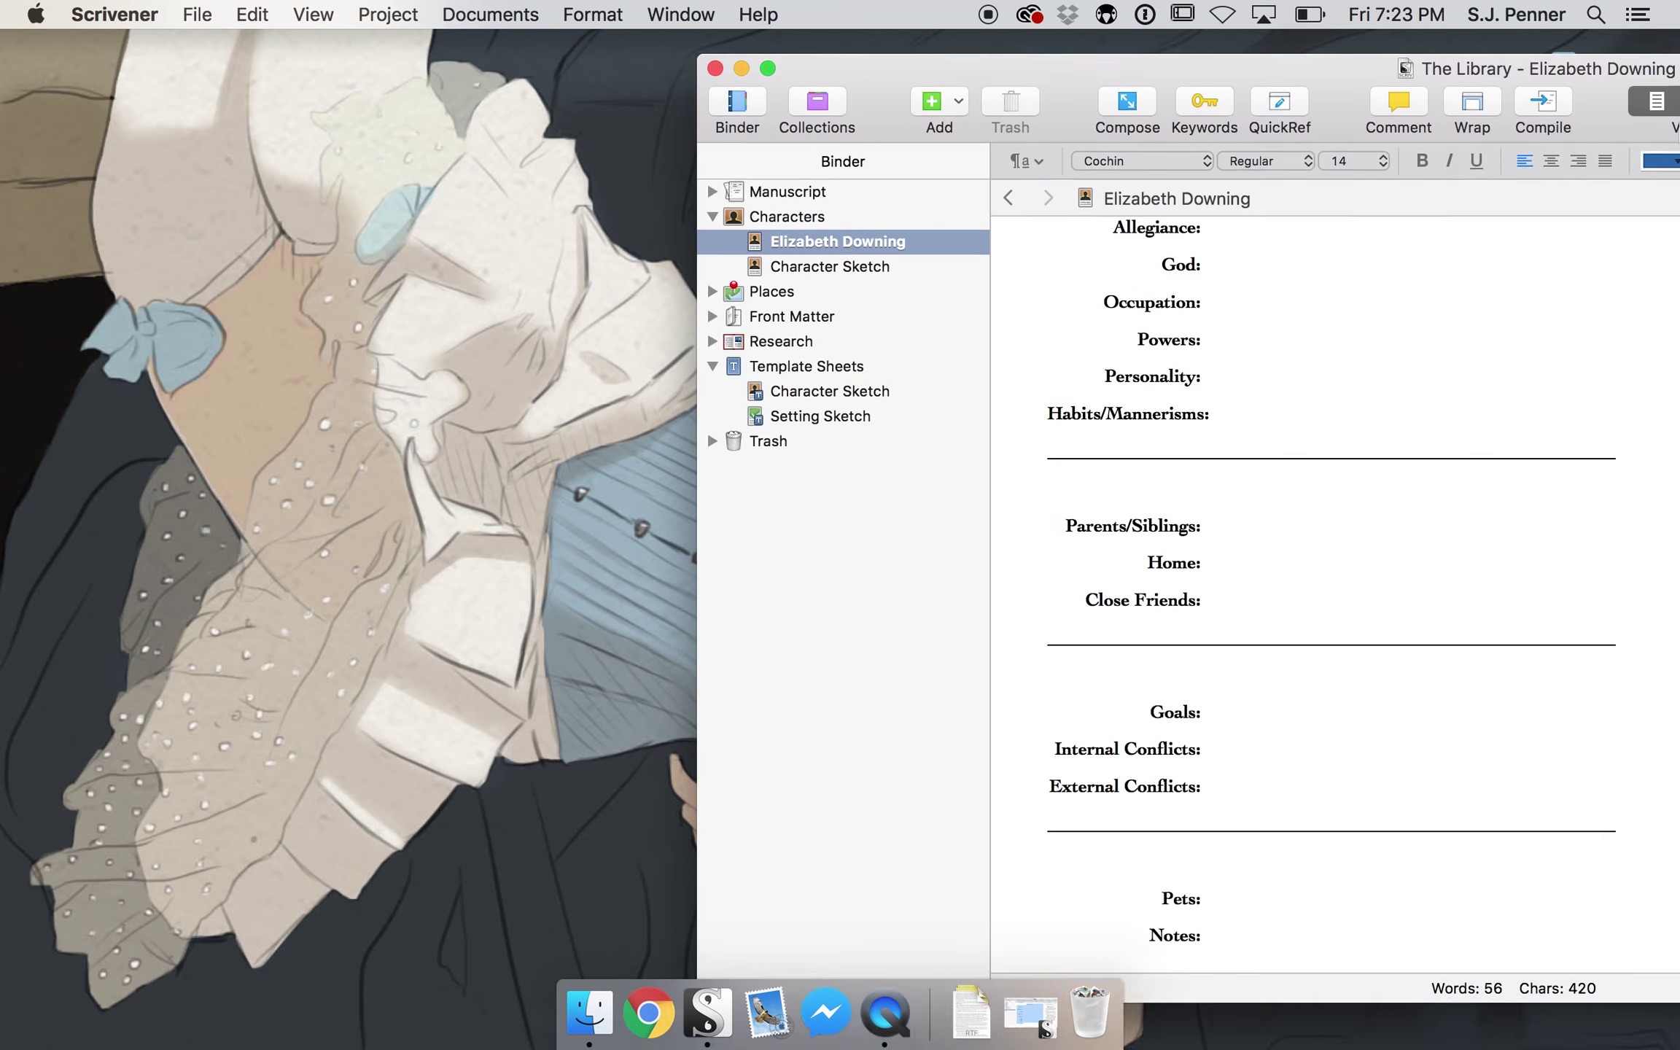
left_click_drag(1677, 70, 981, 4)
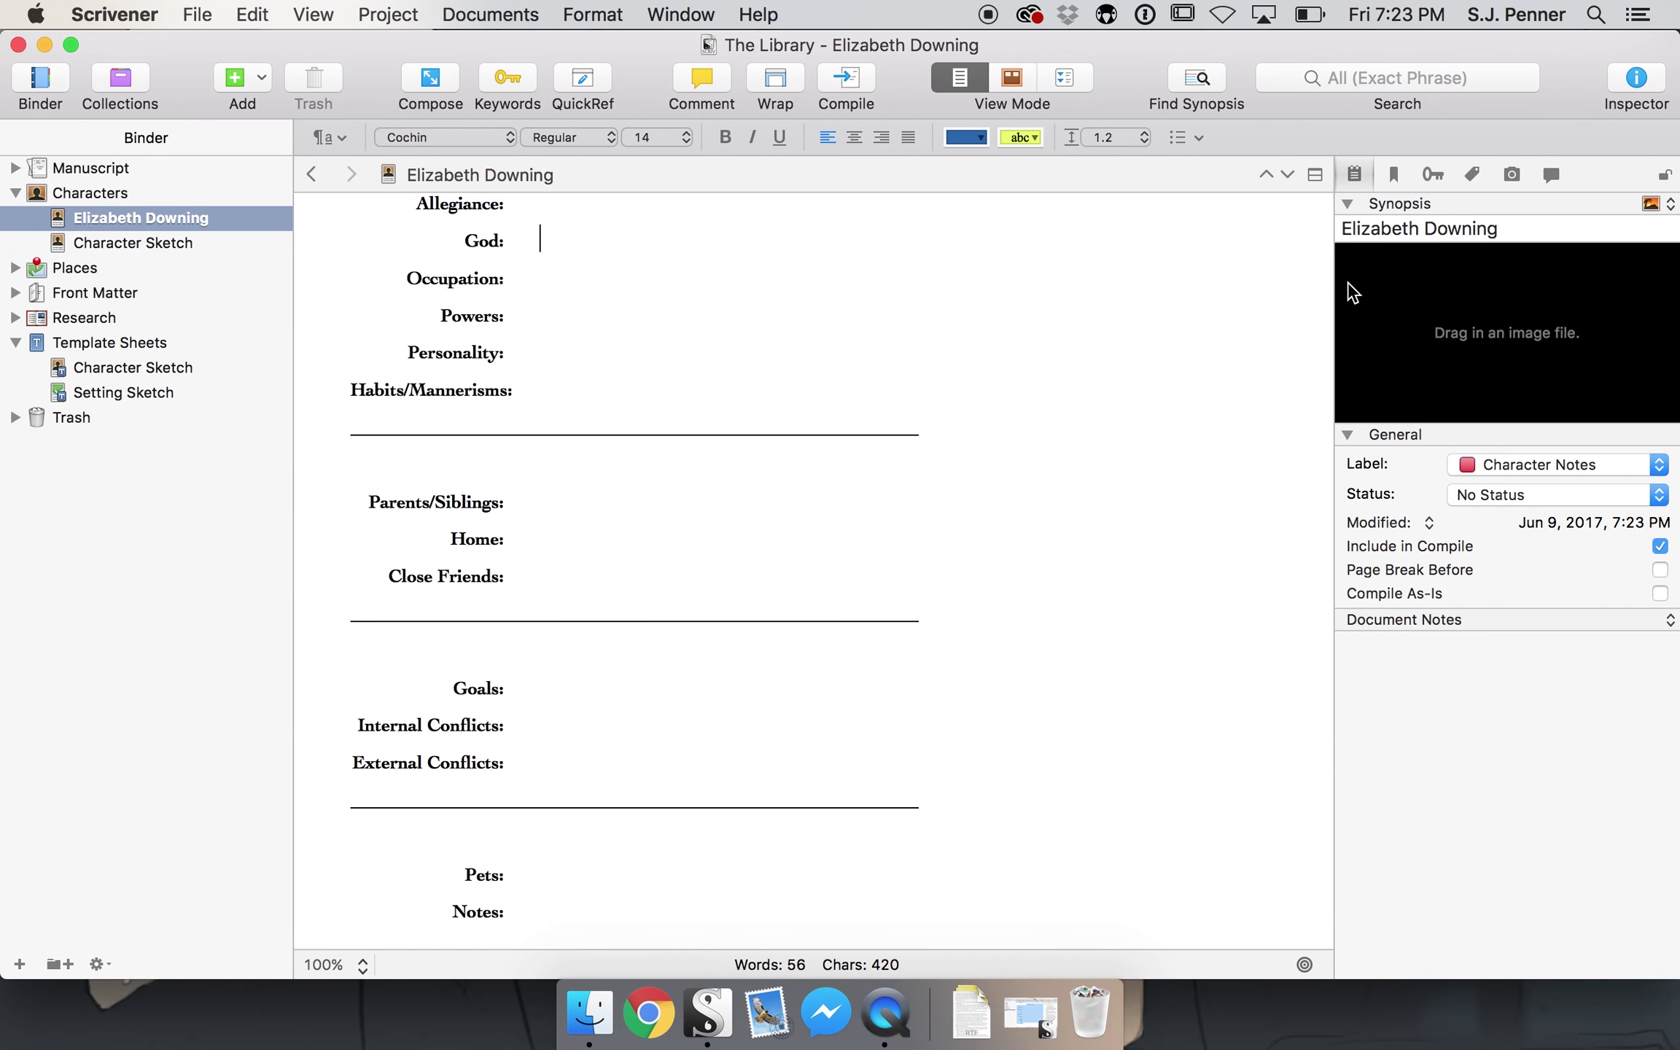
- Switch the character's synopsis from the image placeholder to the text index card and back to the image
left_click(1524, 331)
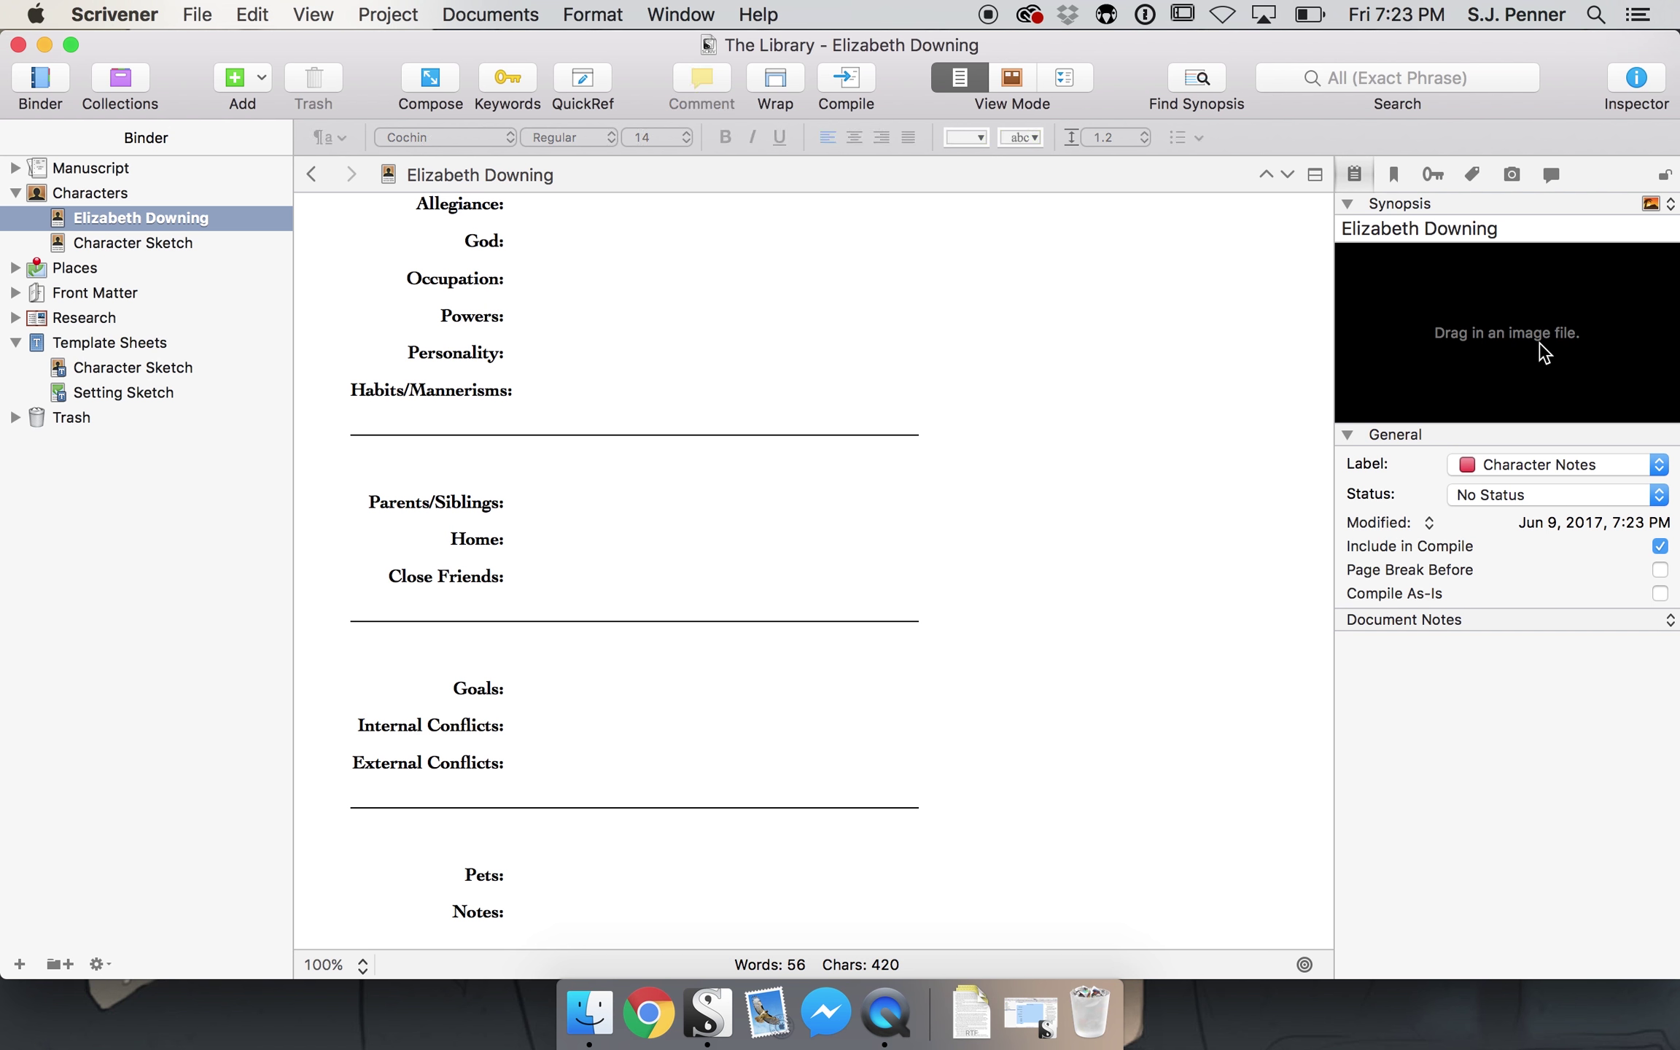
right_click(1539, 343)
left_click(1043, 713)
left_click(1664, 205)
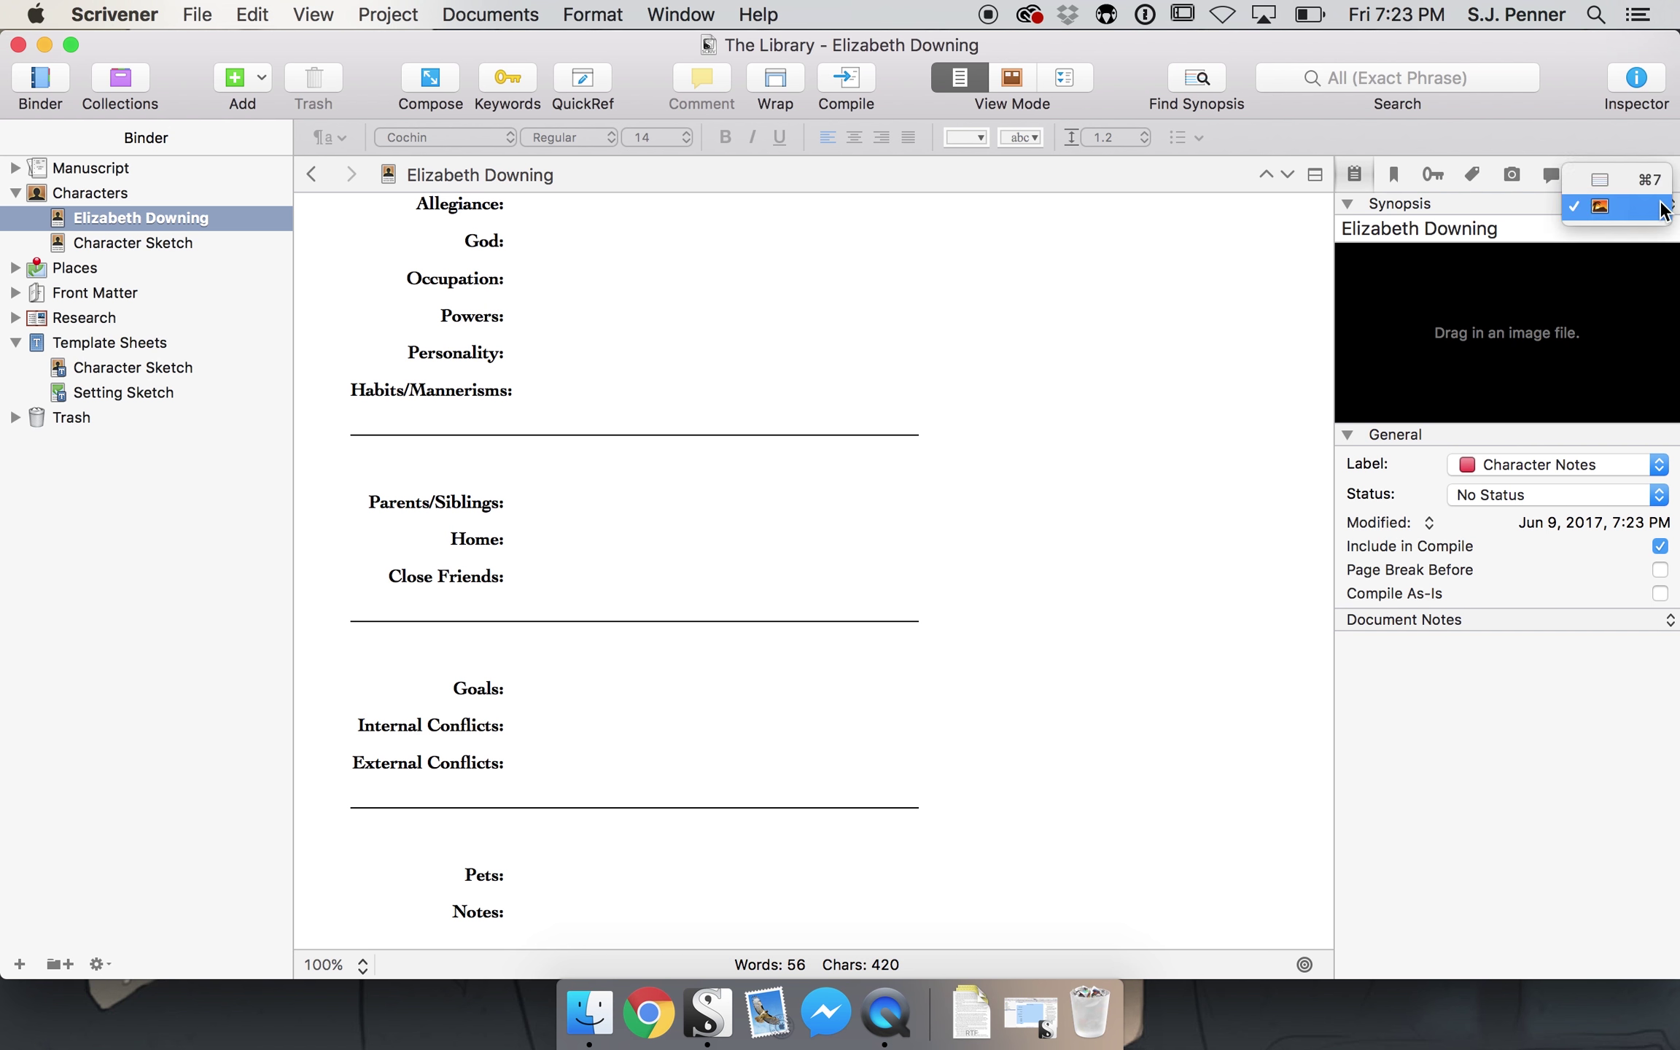
left_click(1626, 177)
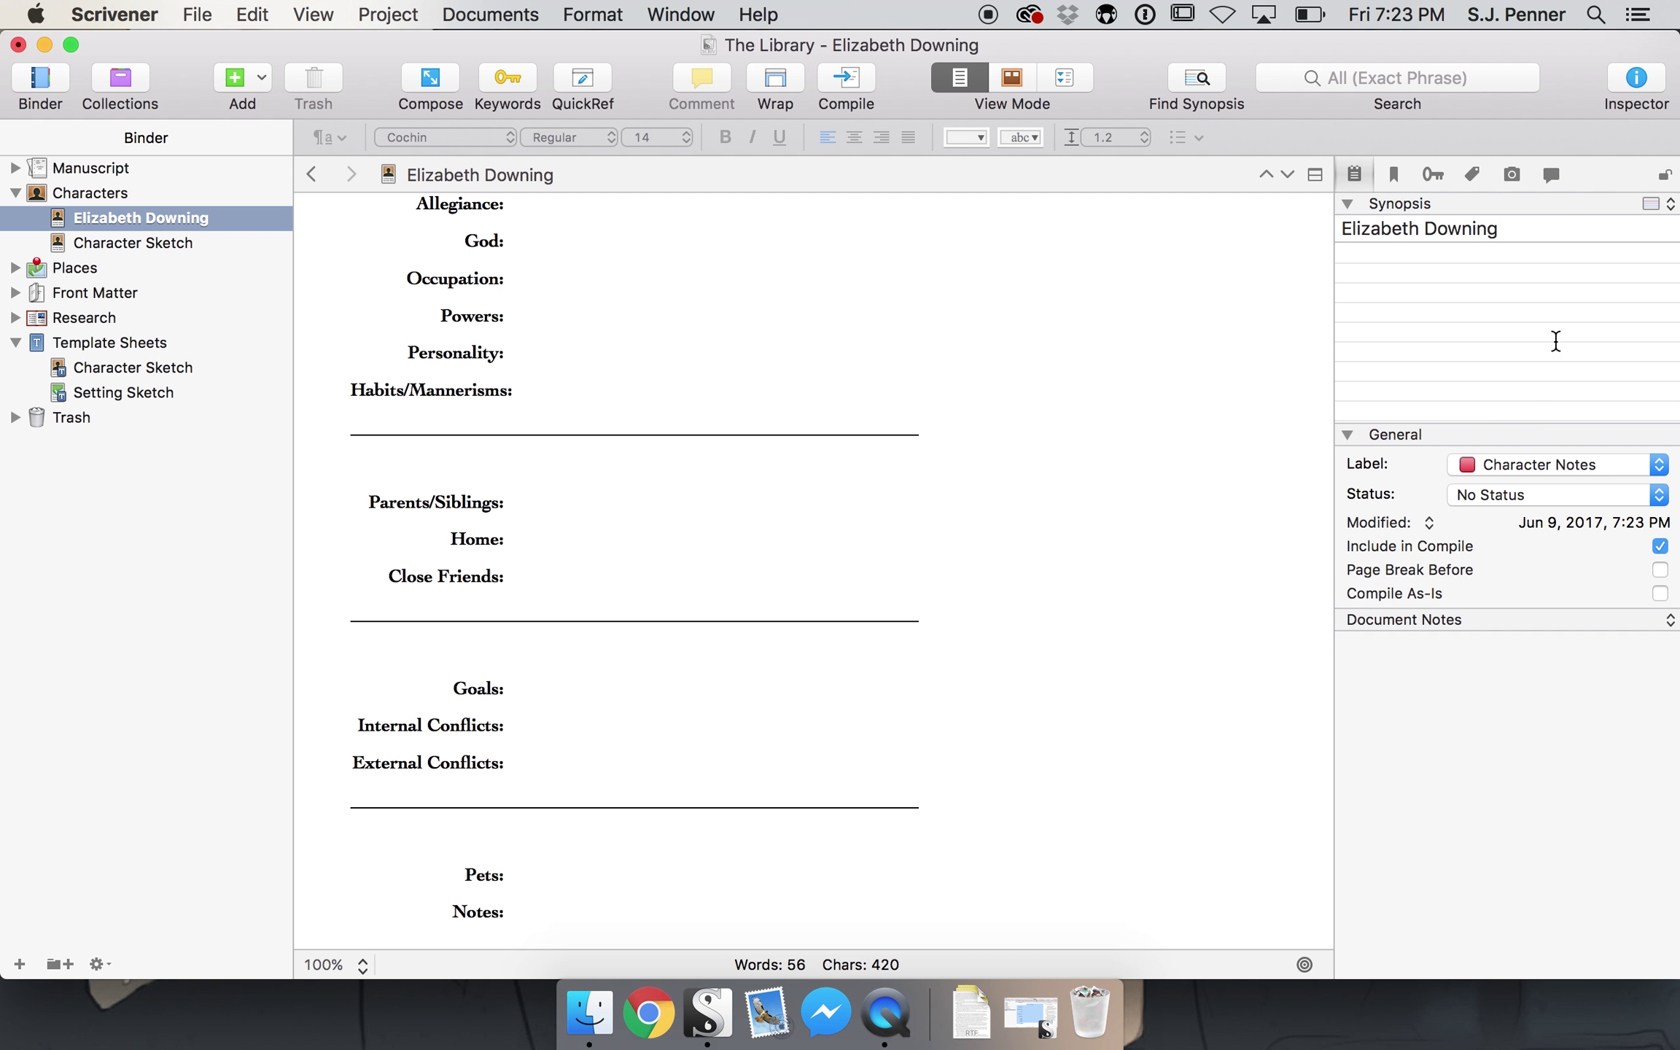
left_click(1664, 205)
left_click(1607, 231)
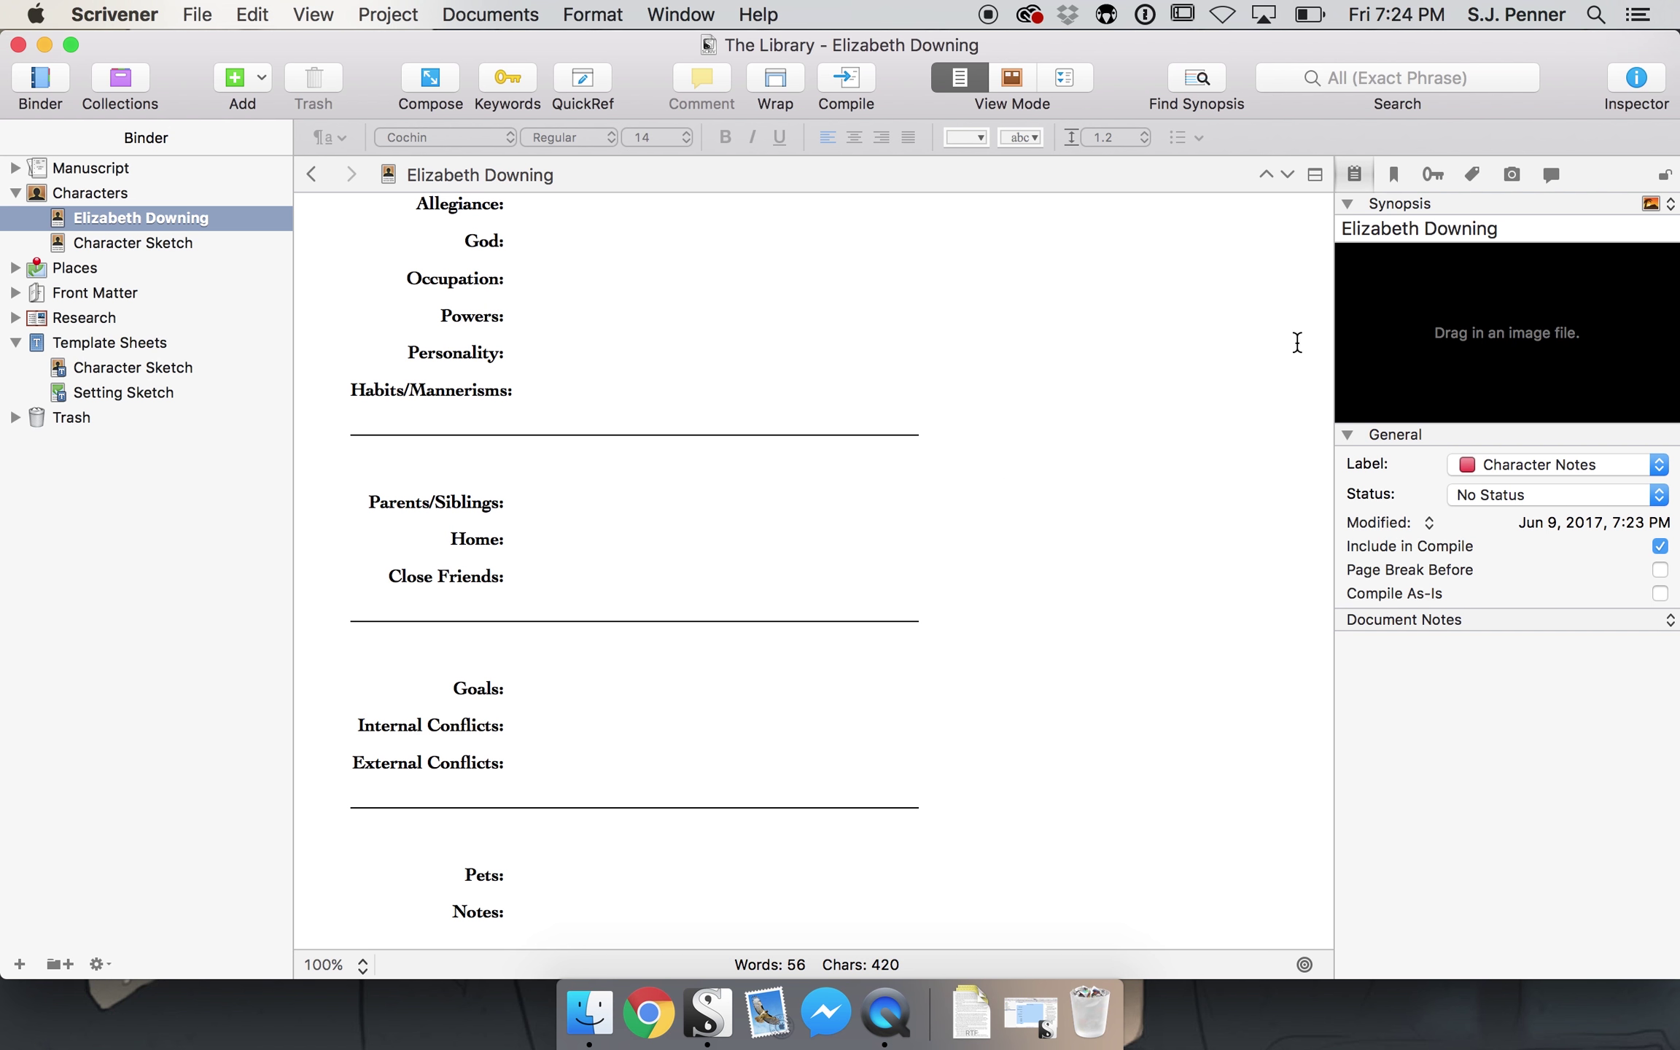
- Display the Characters folder as a corkboard and enter the sample text fjknkjfnasj on the first character's index card
scroll(900, 504, "up", 10)
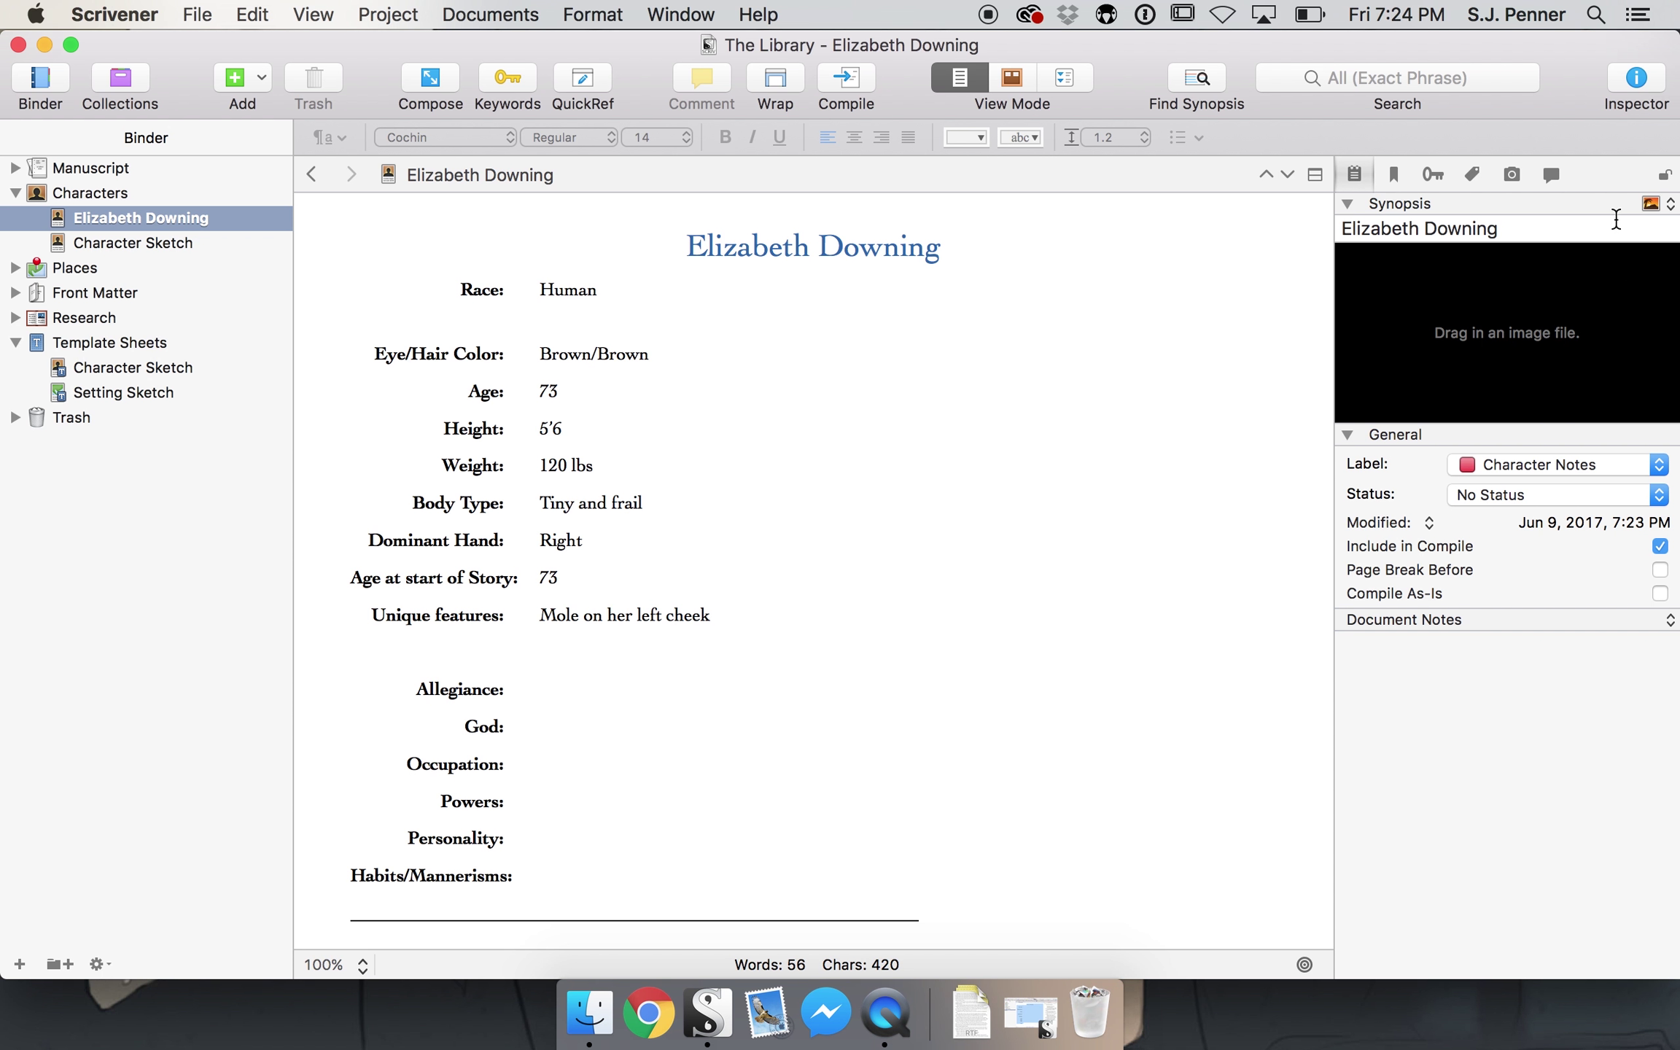
left_click(1010, 77)
left_click(123, 191)
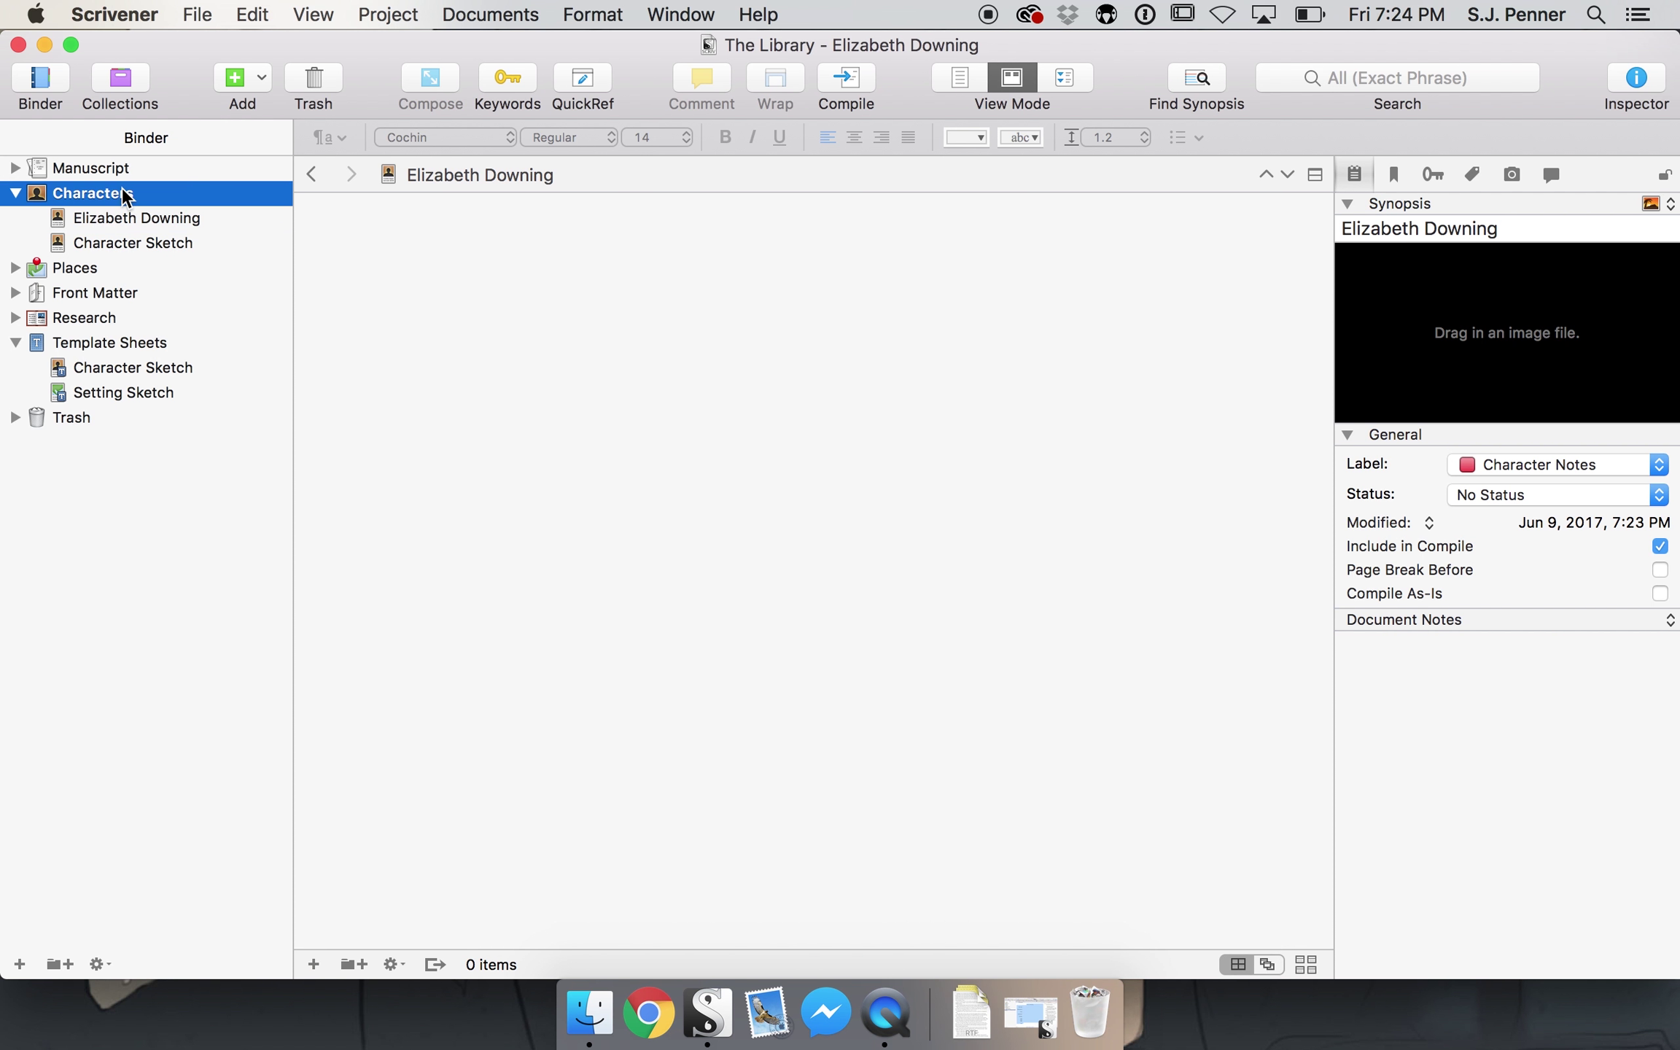
left_click(1468, 231)
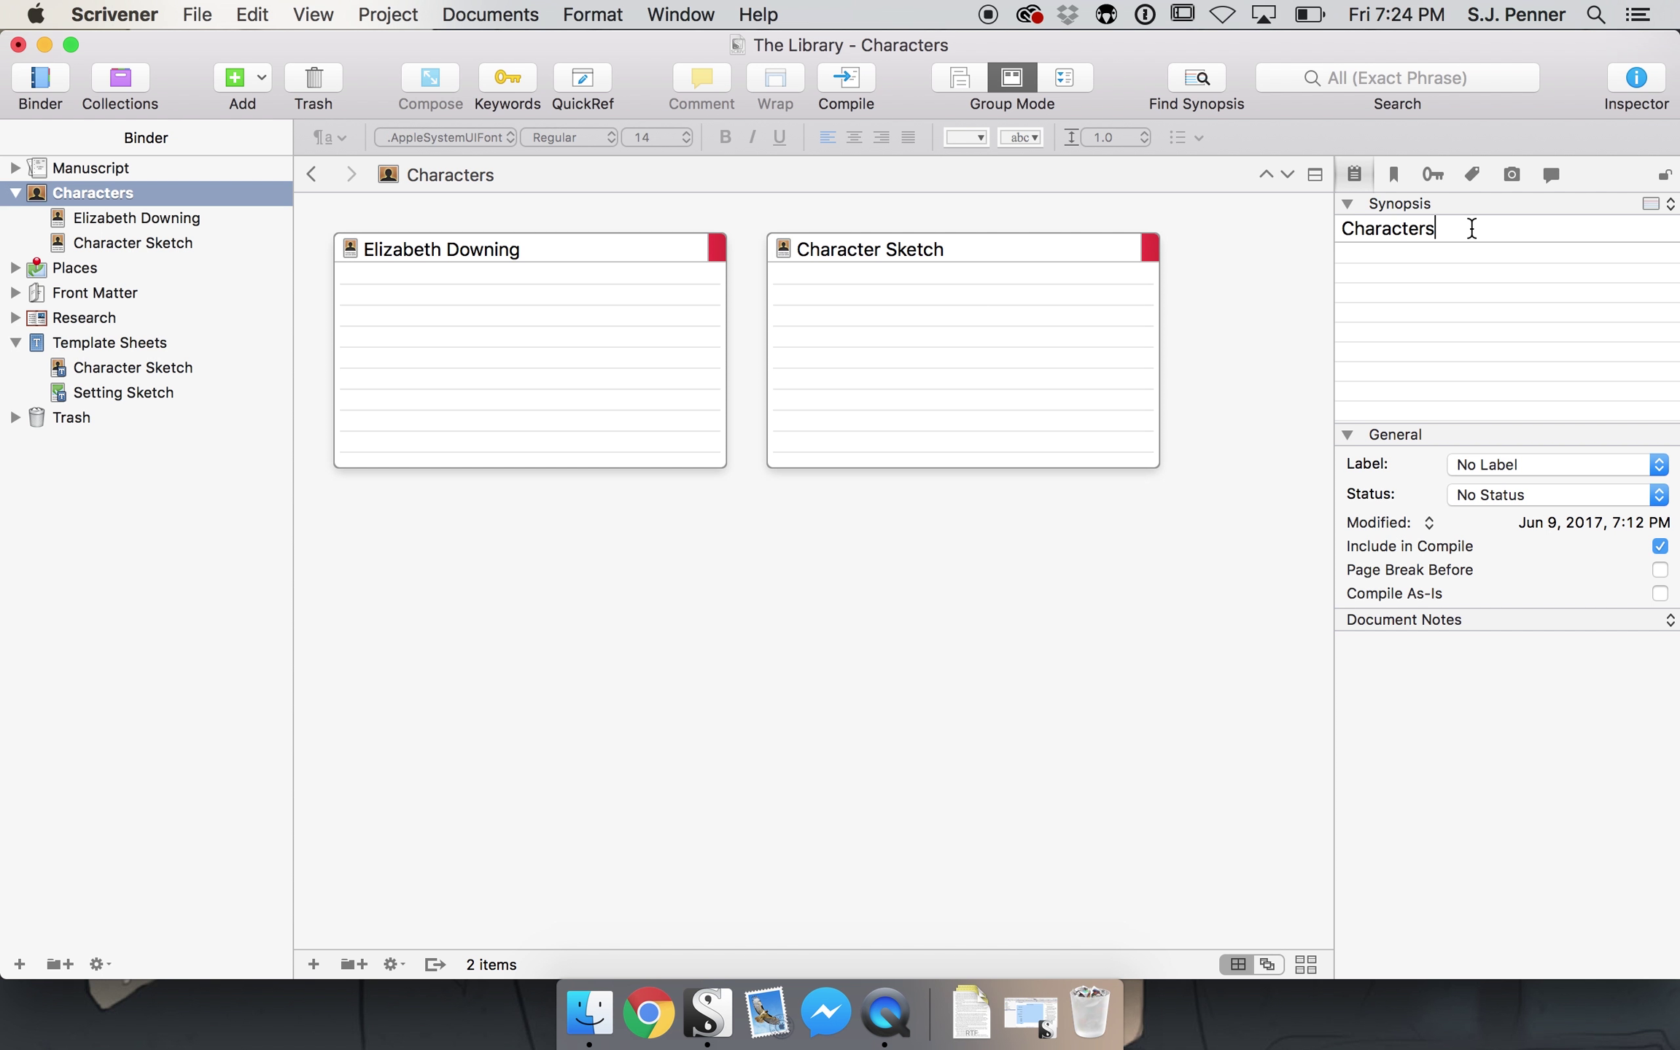
left_click(700, 342)
left_click(858, 338)
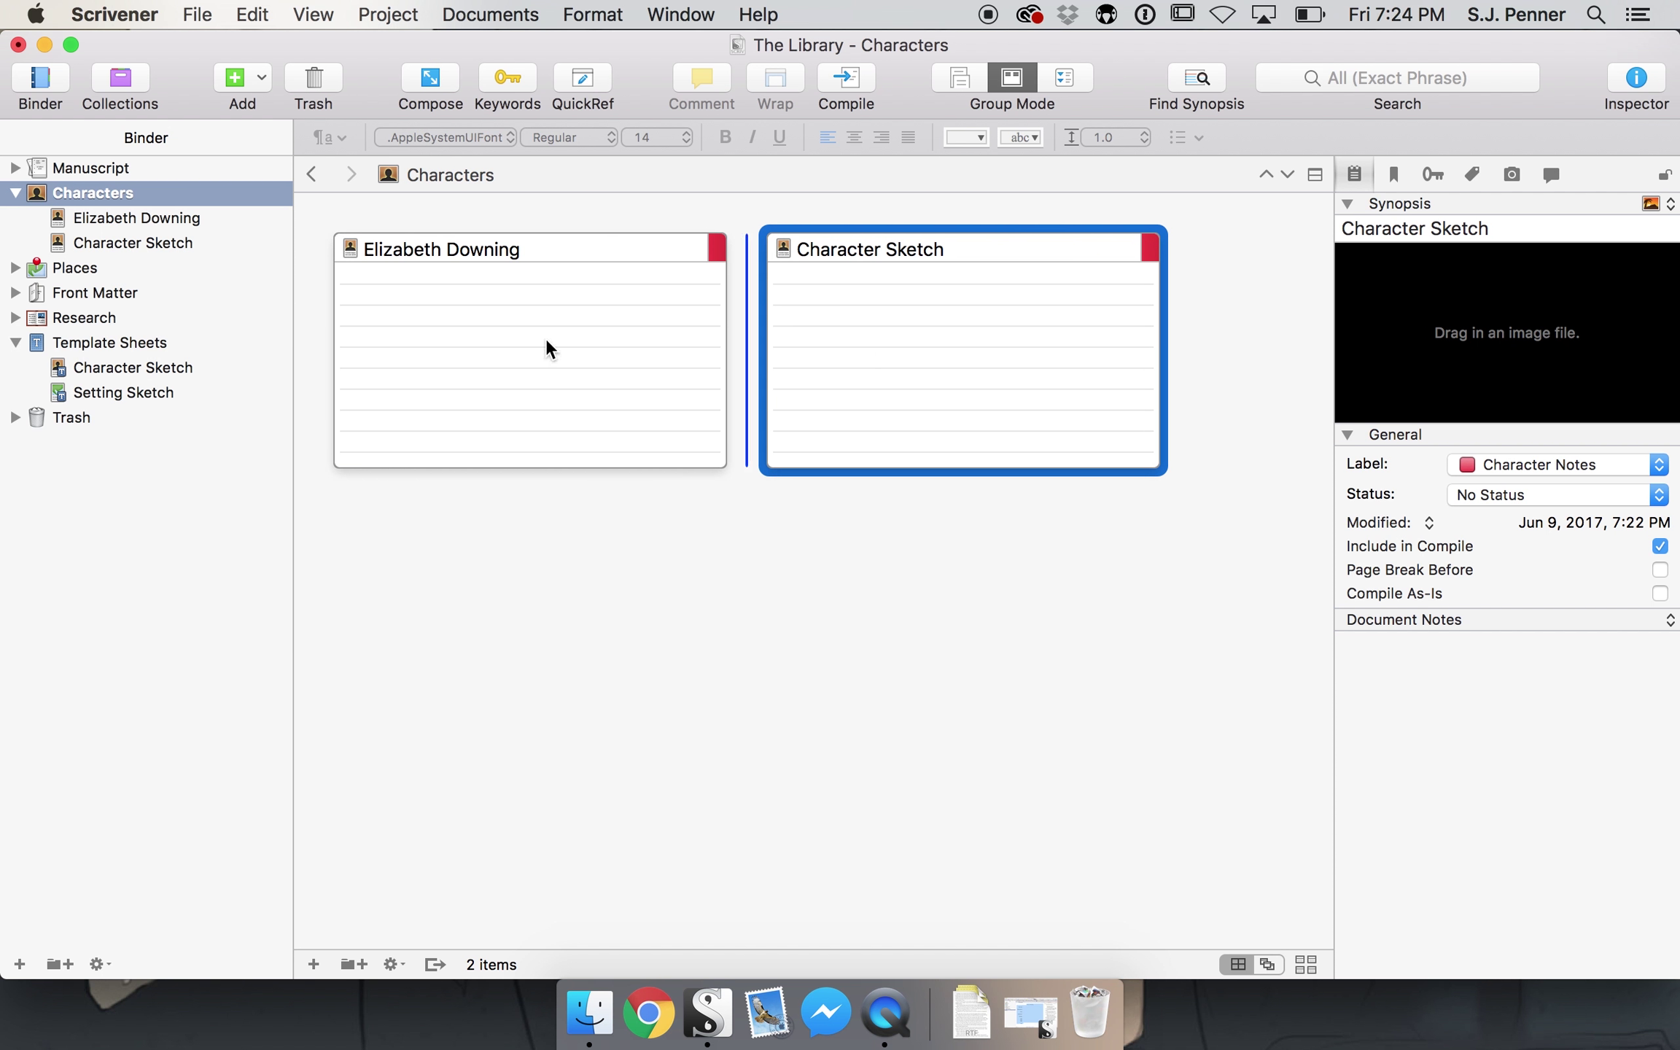
left_click(548, 310)
type("fjknkjfnasj")
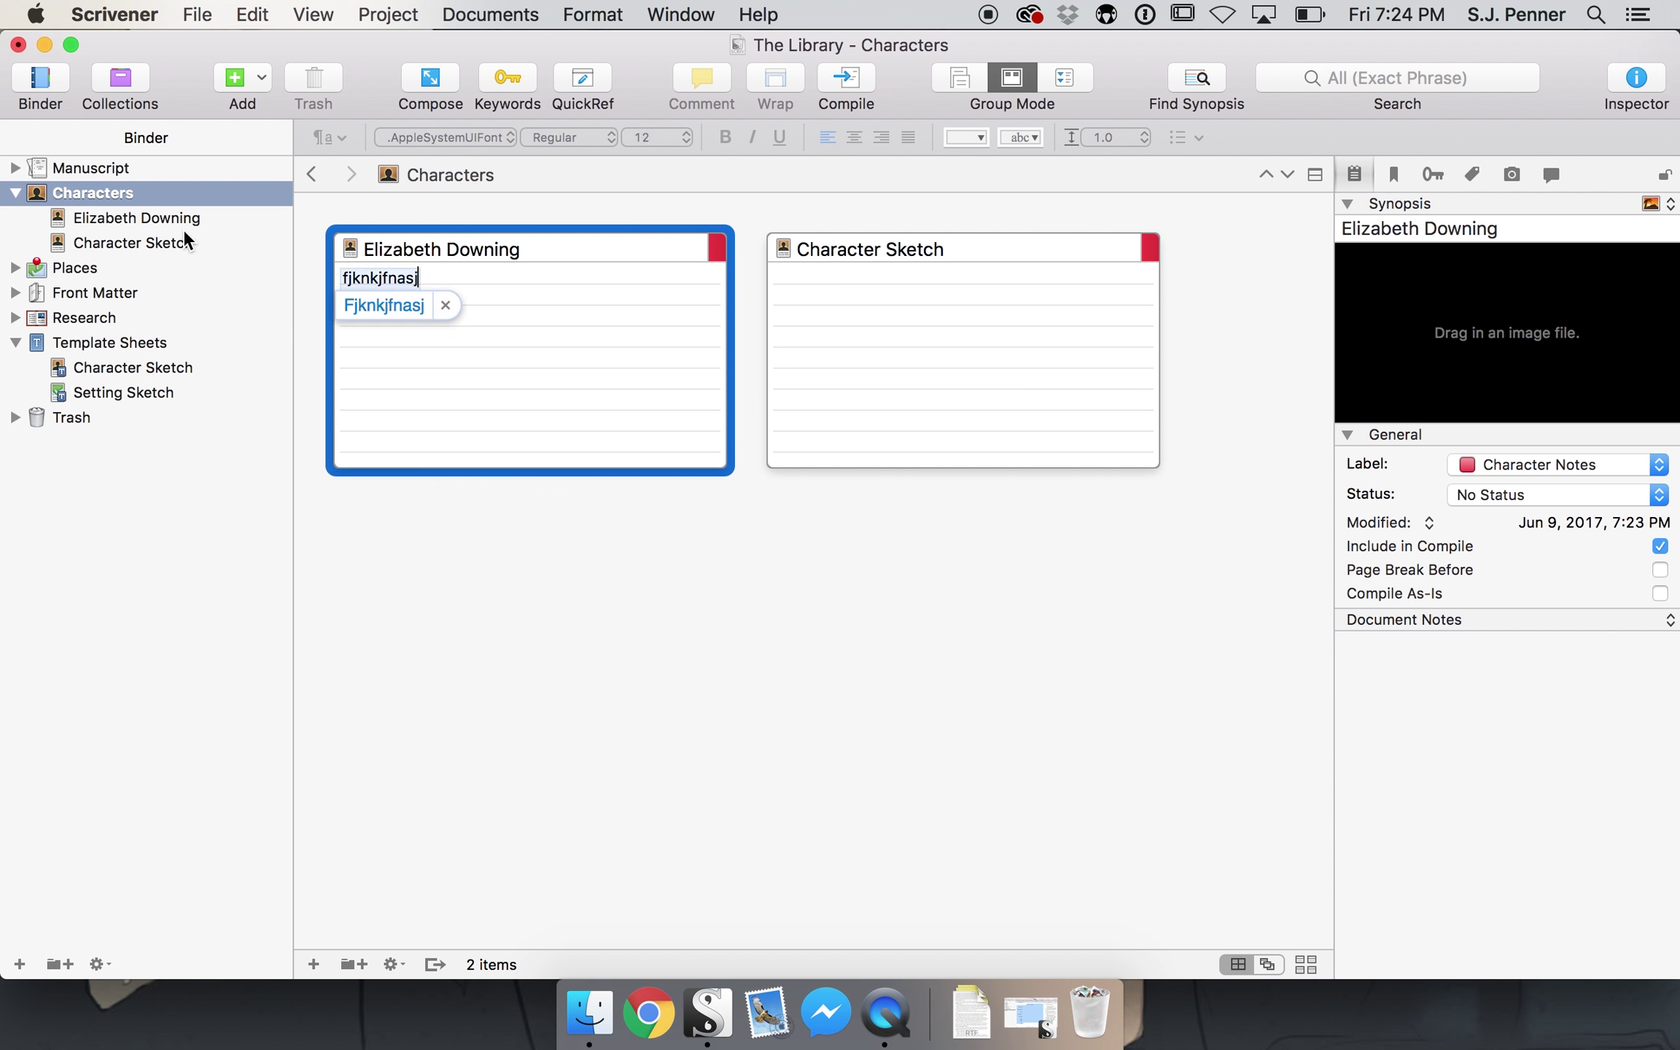
- Reopen the first character's sheet, show its synopsis as a text index card and delete the sample text there
left_click(182, 224)
left_click(1649, 206)
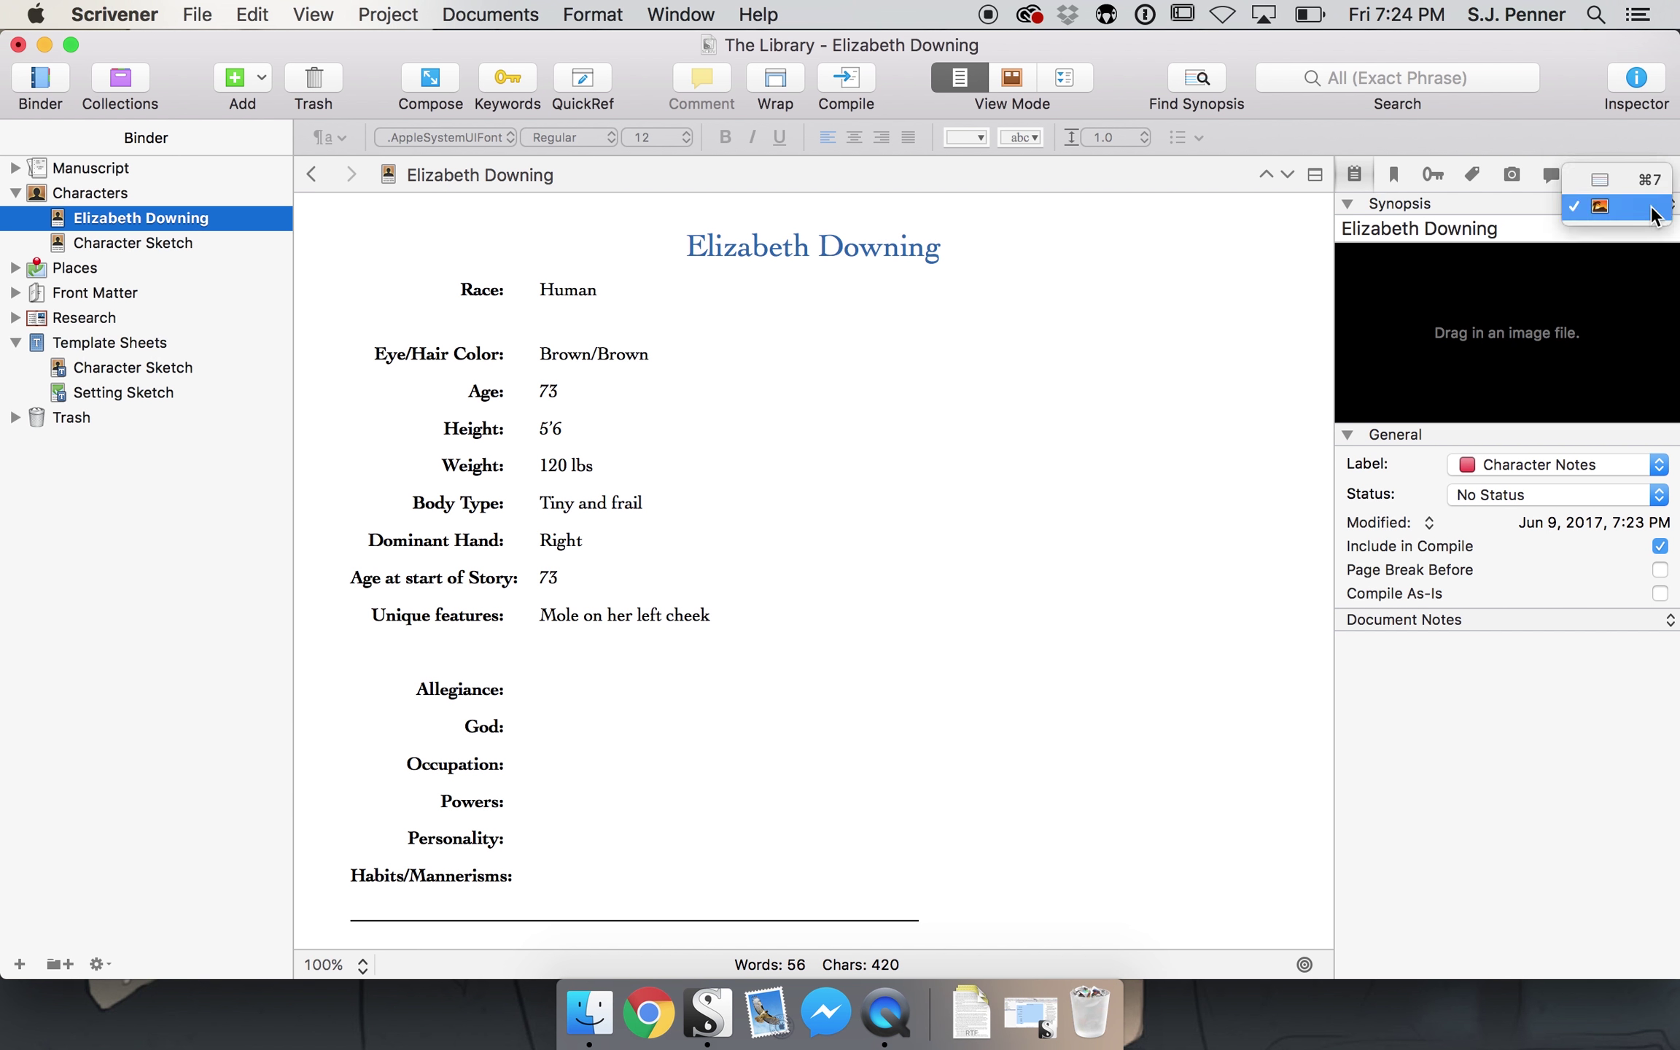
left_click(1624, 187)
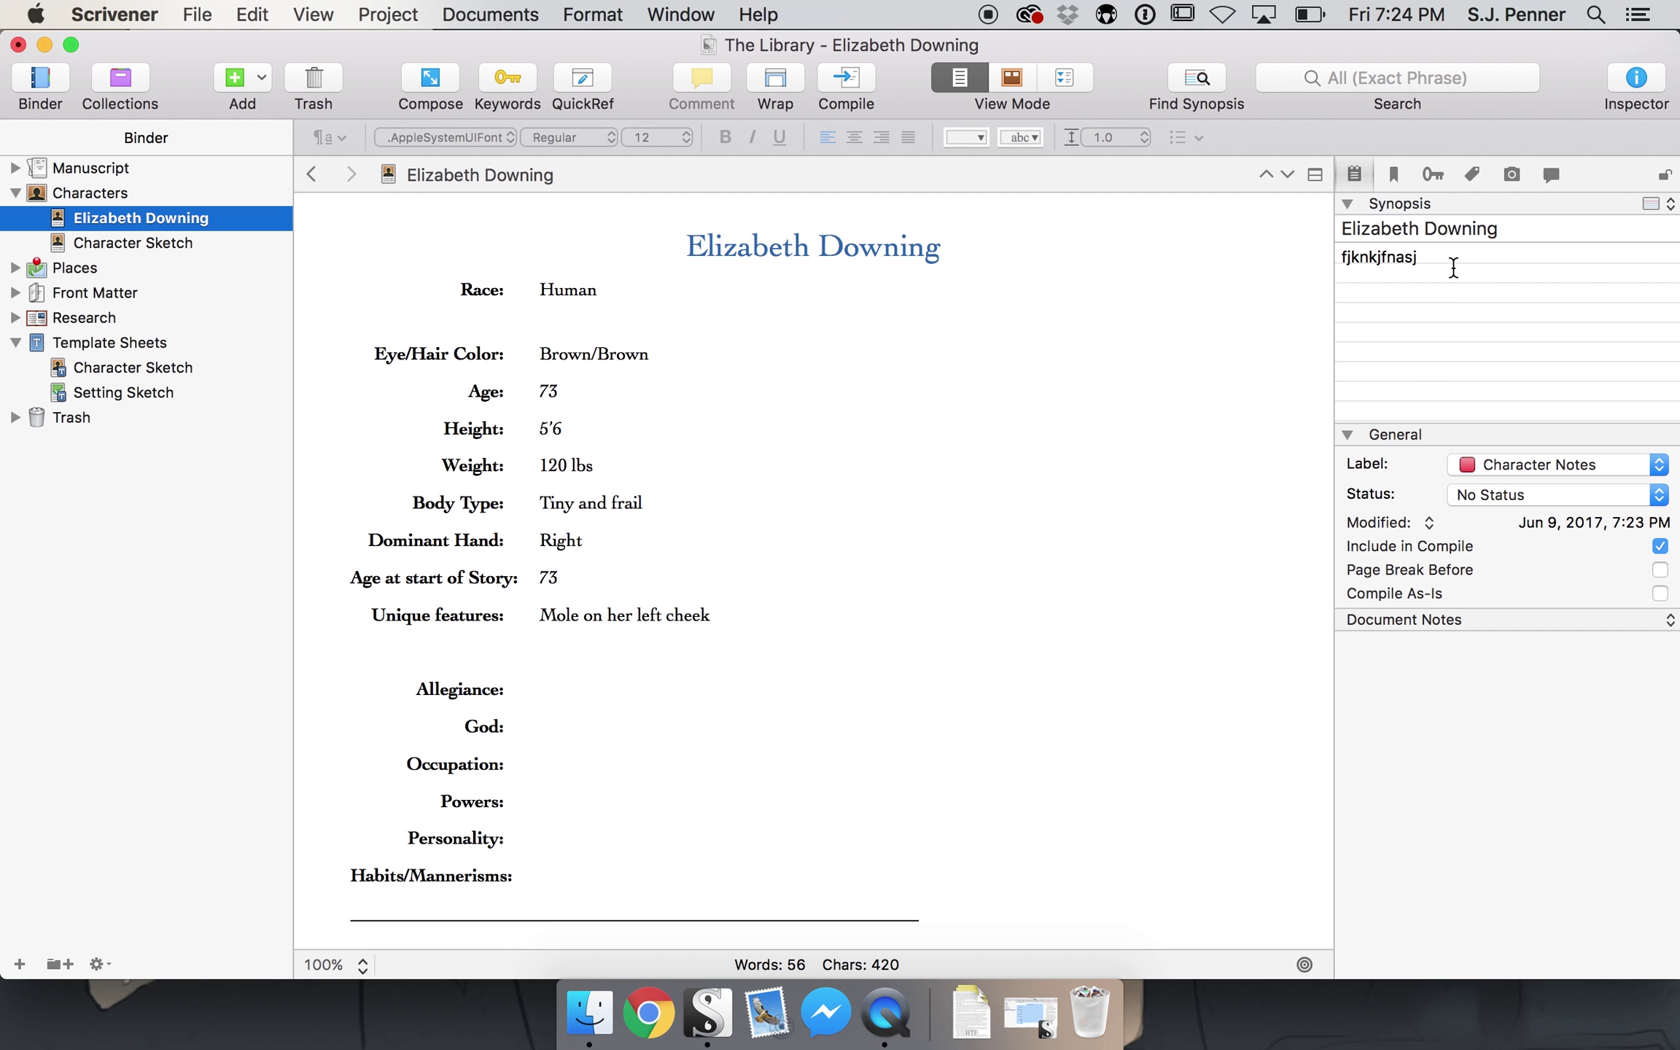
left_click_drag(1454, 259, 1269, 259)
key("BackSpace")
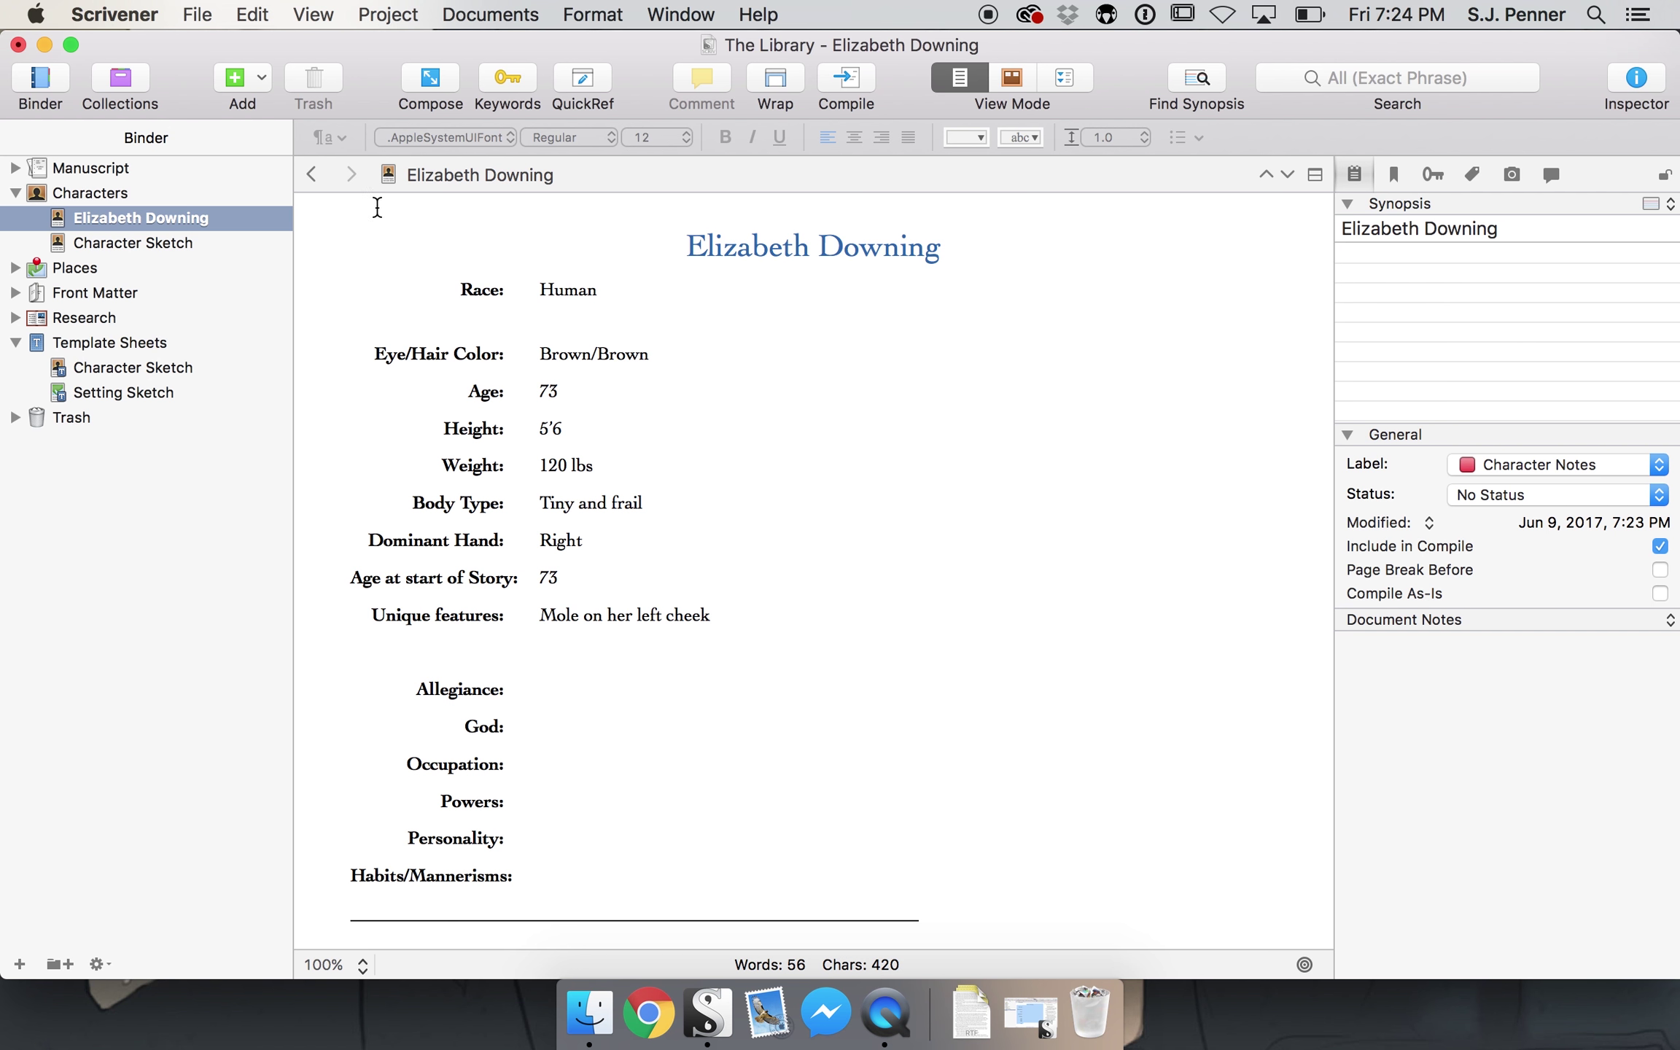
left_click(1019, 78)
left_click(950, 74)
- Add a new setting sketch to the Places folder and replace its Name of Setting heading with The Library
left_click(28, 267)
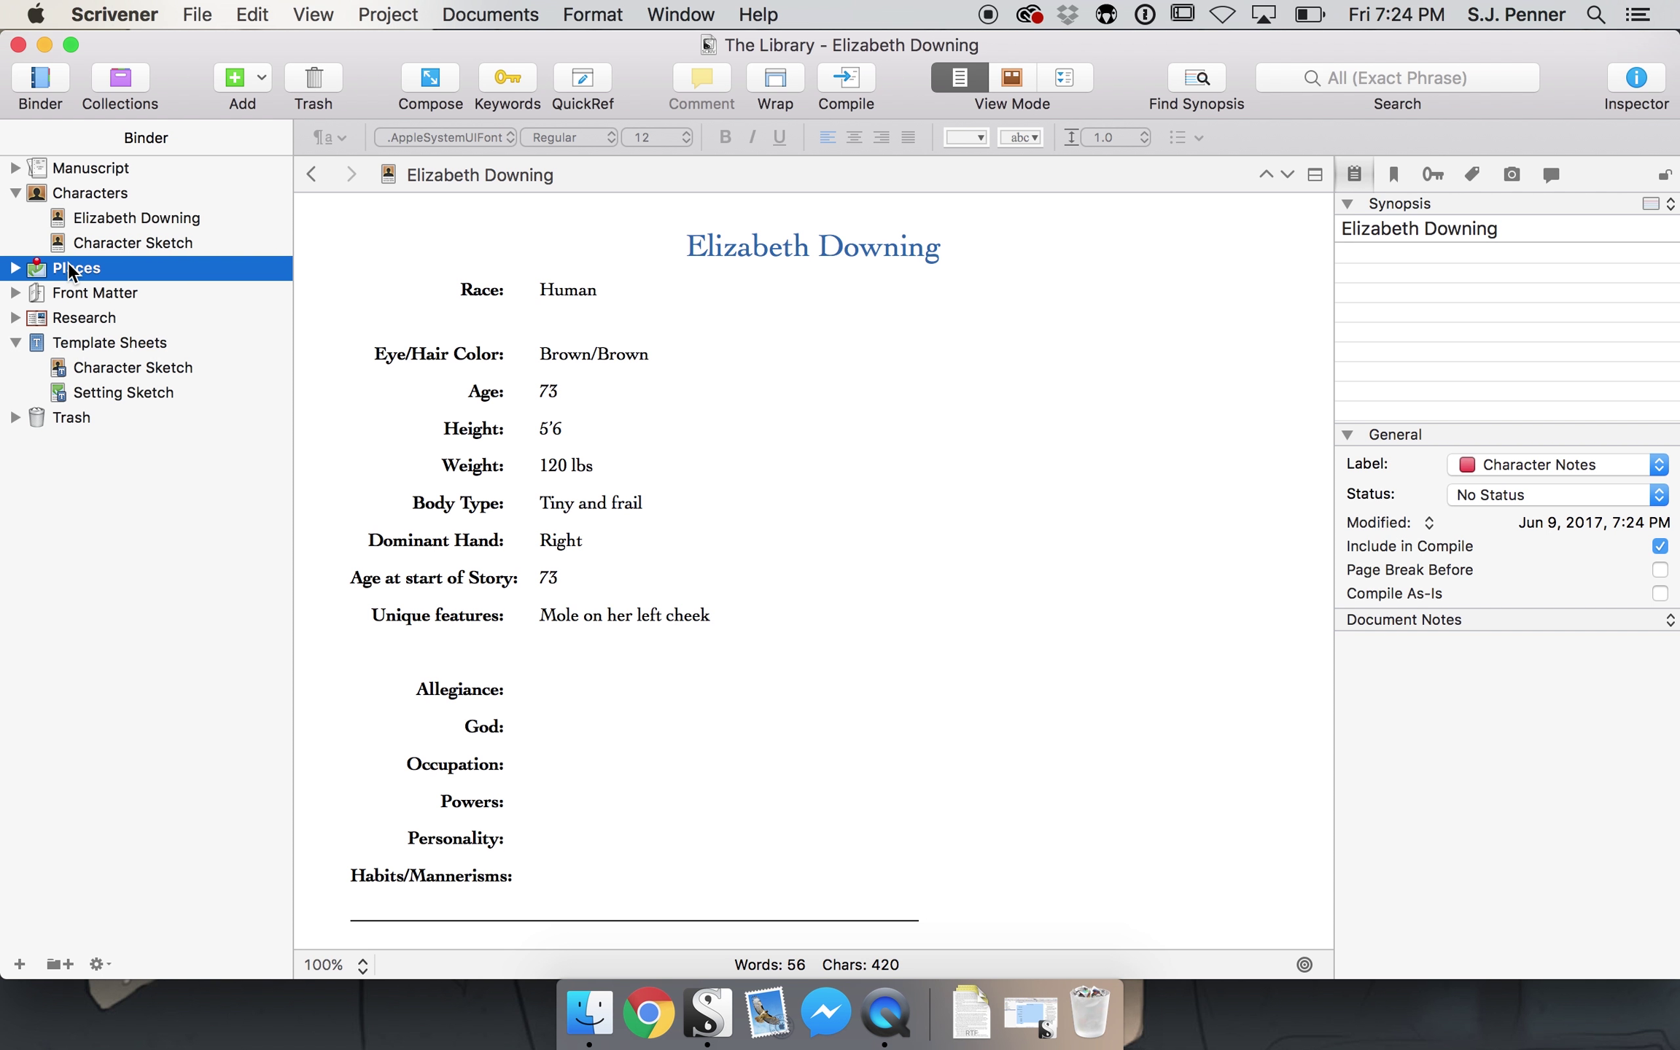
left_click(240, 78)
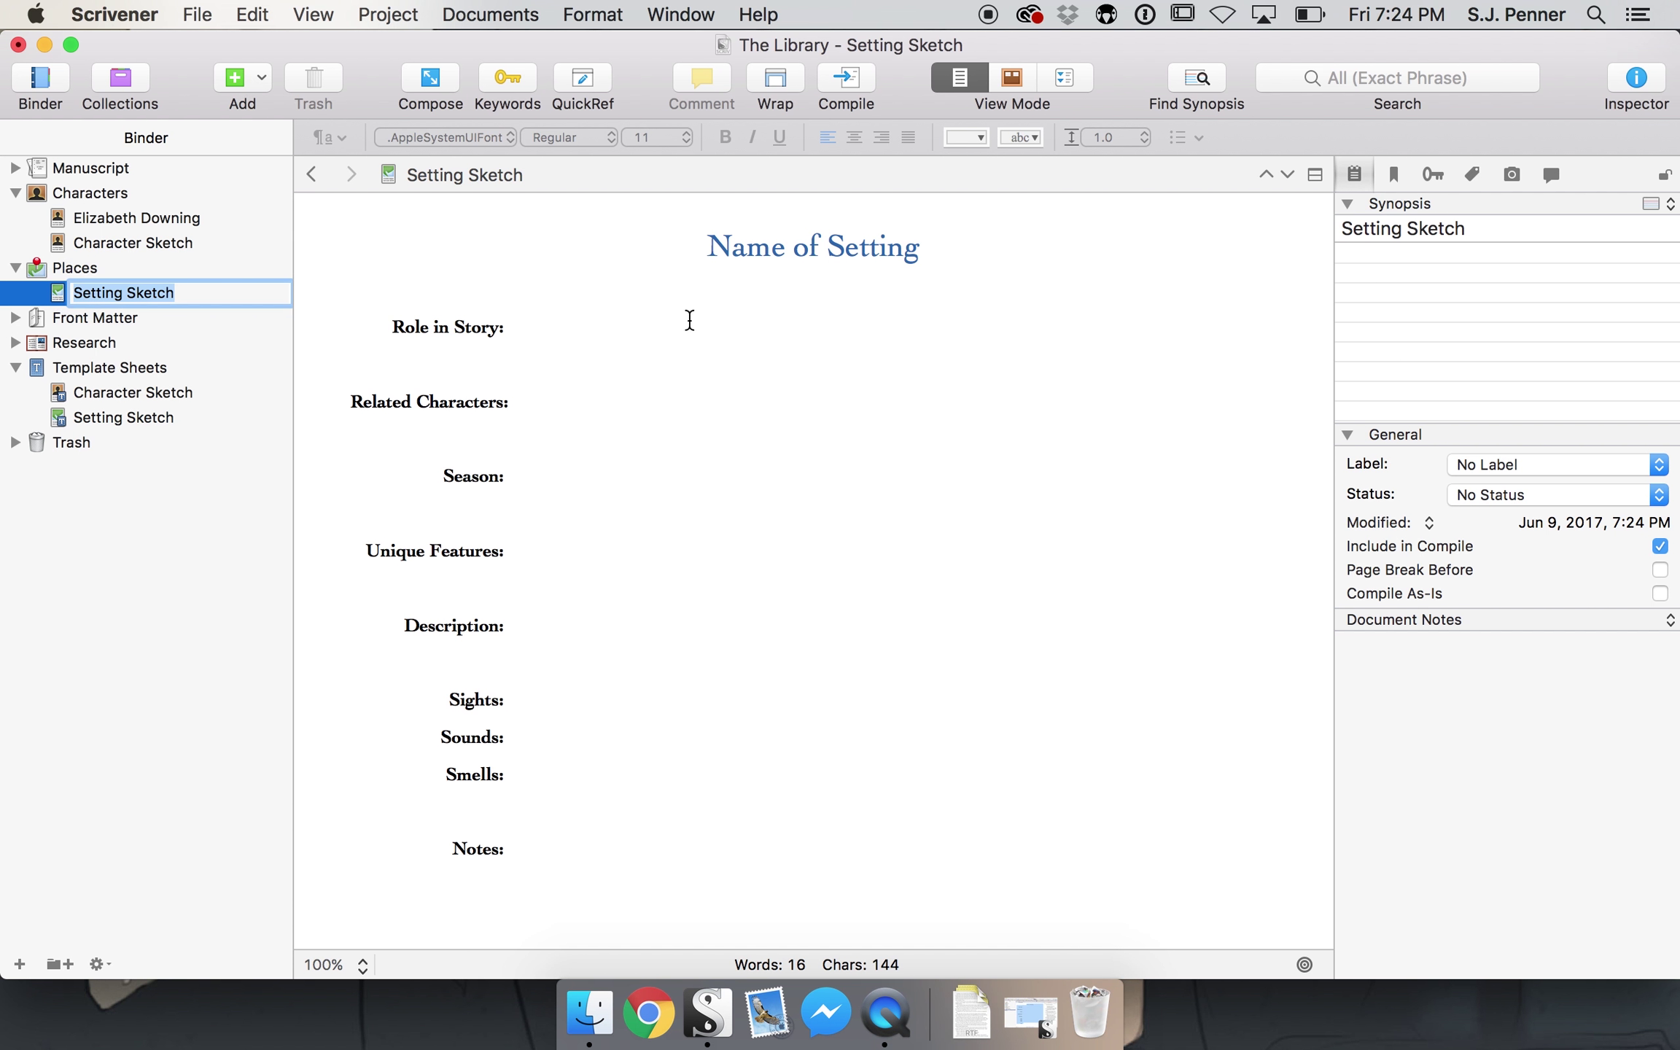
left_click(922, 252)
left_click(713, 235, "shift")
type("The")
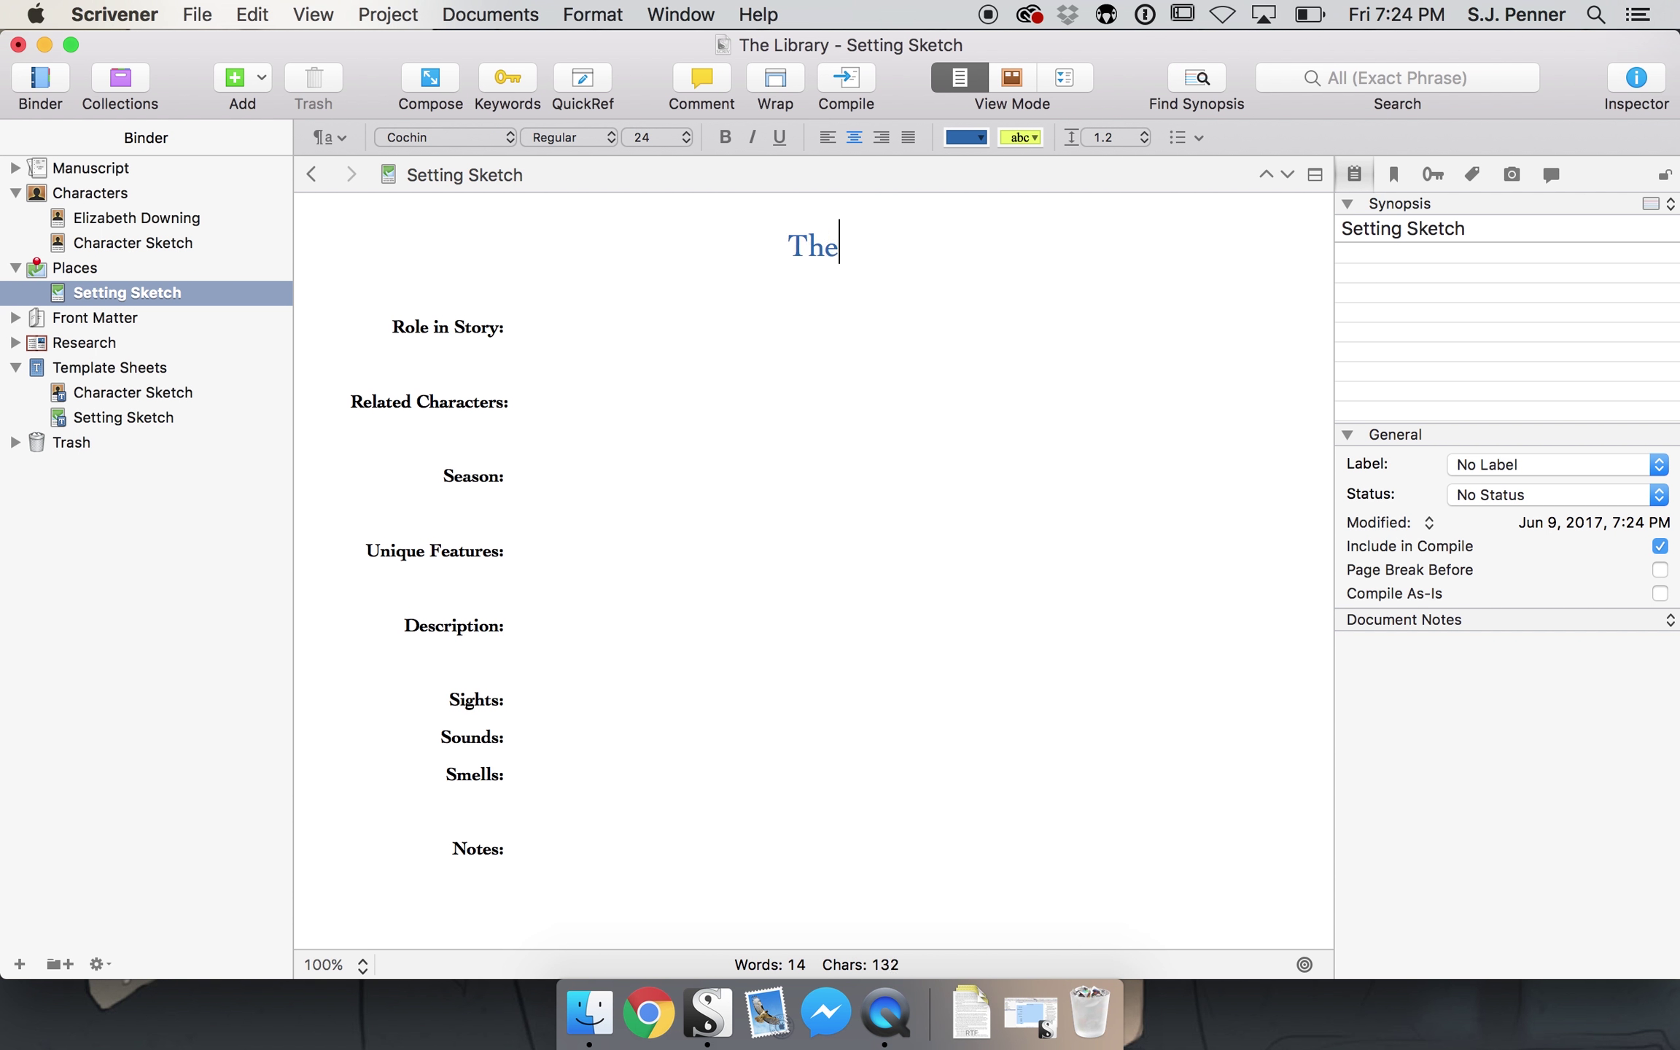
type(" Library")
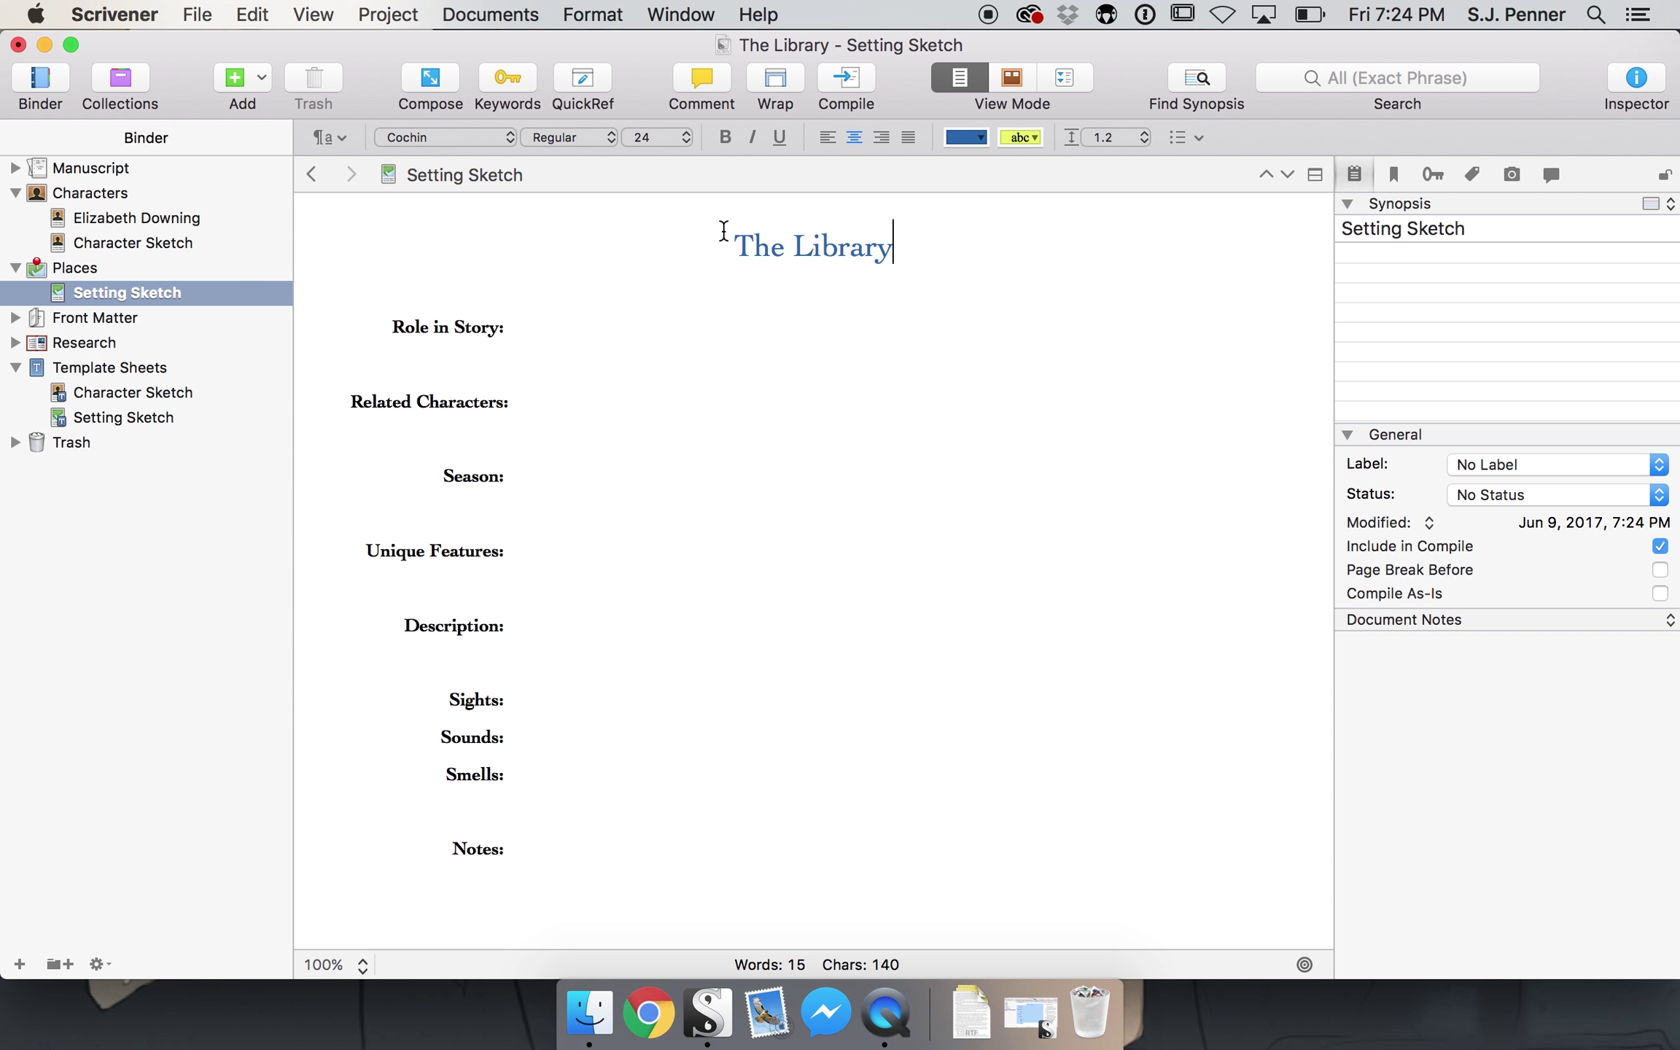
- Fill in Role in Story as Main location and enter the character's full name under Related Characters
left_click(552, 324)
type("Main logca")
key("BackSpace")
key("BackSpace")
key("BackSpace")
type("cation")
left_click(557, 412)
type("Elizebeth Downing")
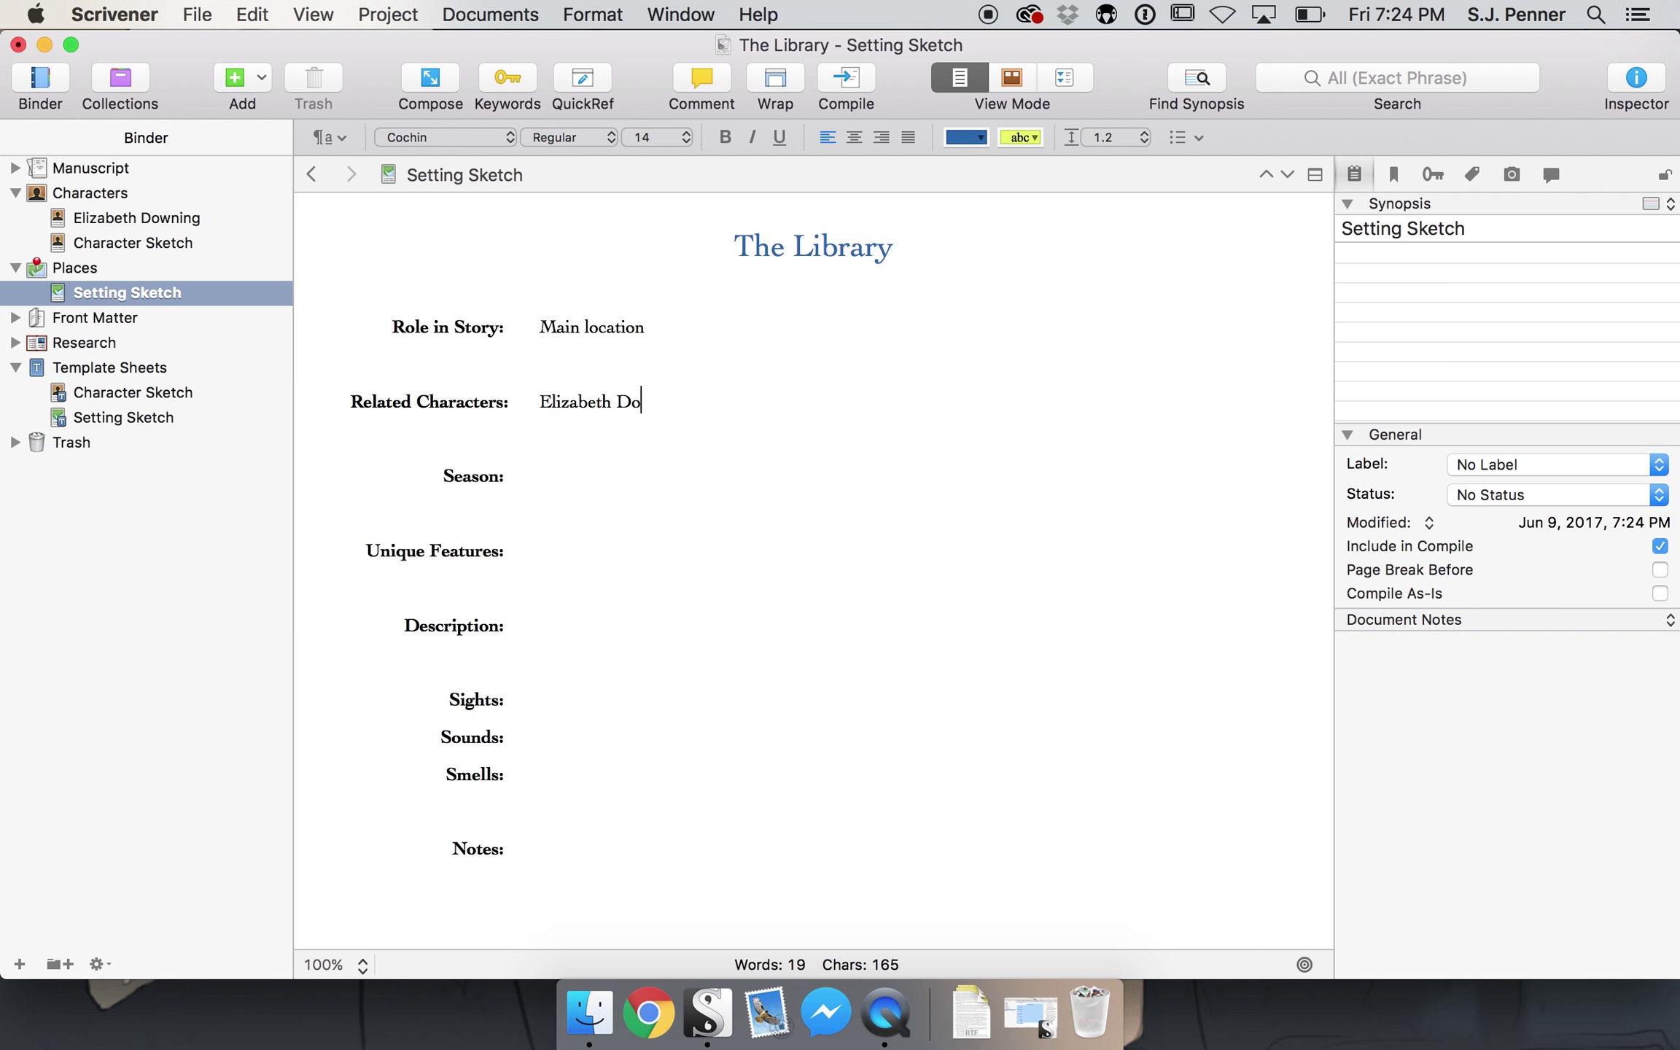
- Turn the related character's name into a Scrivener link to that character's sheet, and test it by opening and closing the linked sheet
left_click(543, 395, "shift")
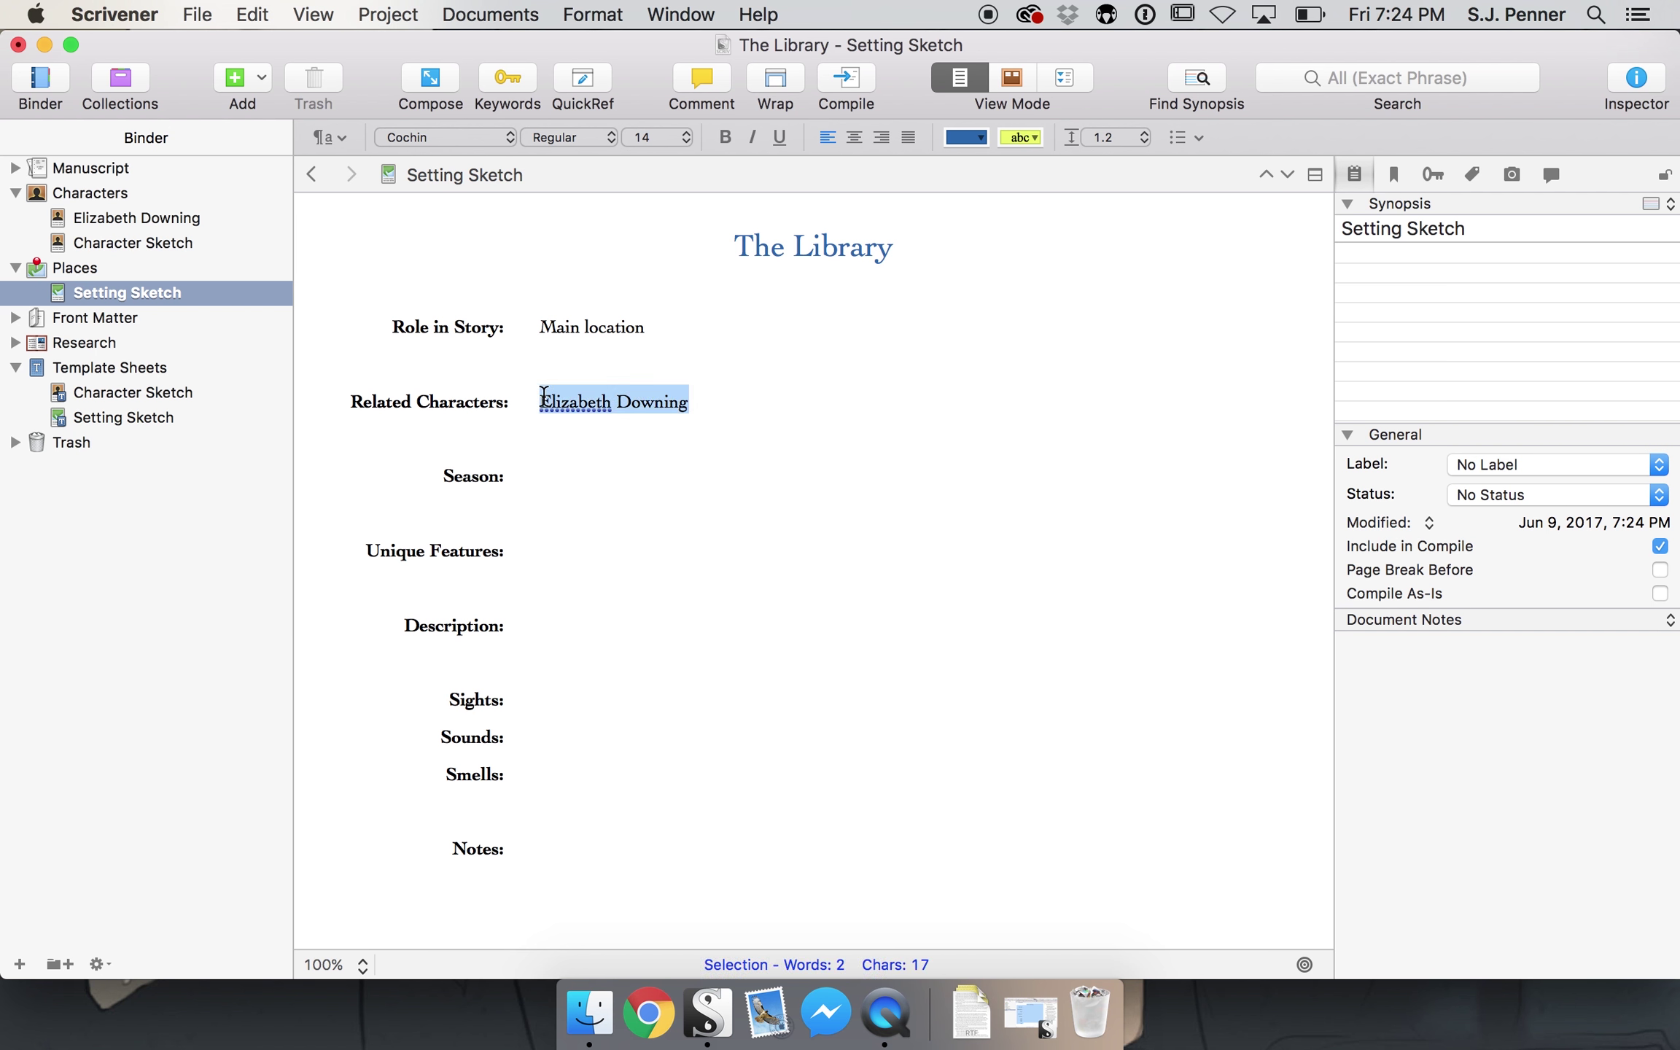
right_click(625, 402)
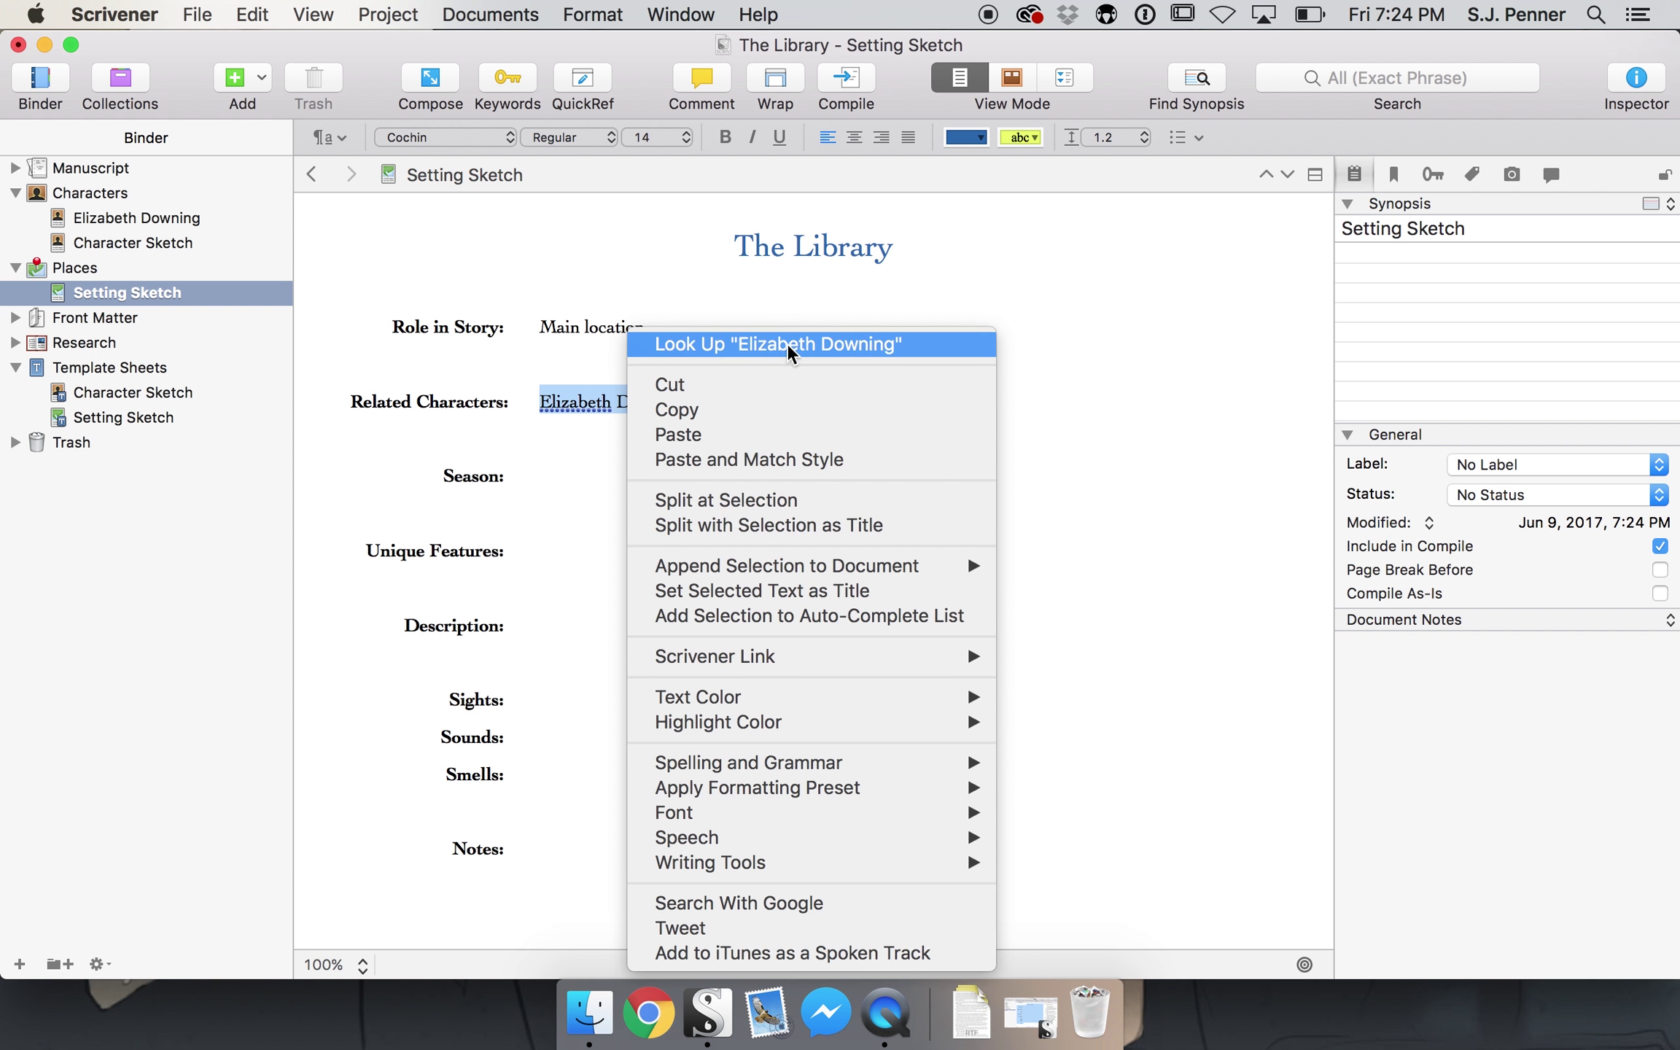
mouse_move(943, 661)
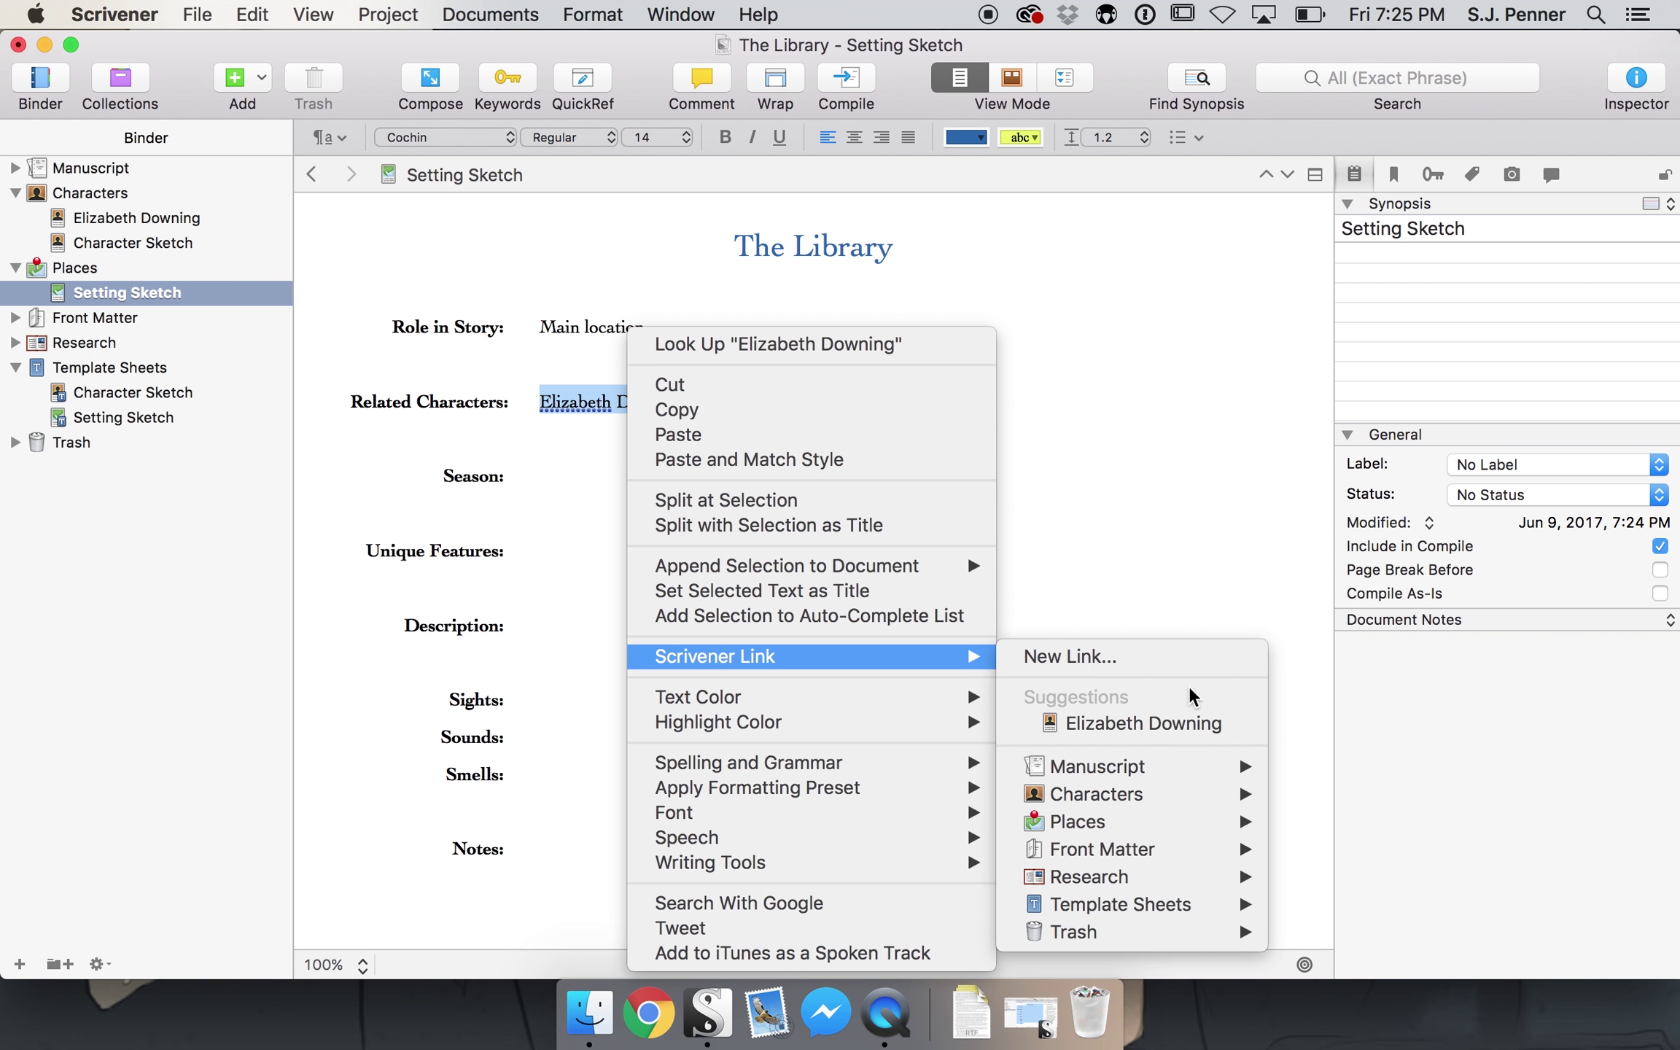
mouse_move(1169, 795)
left_click(1359, 801)
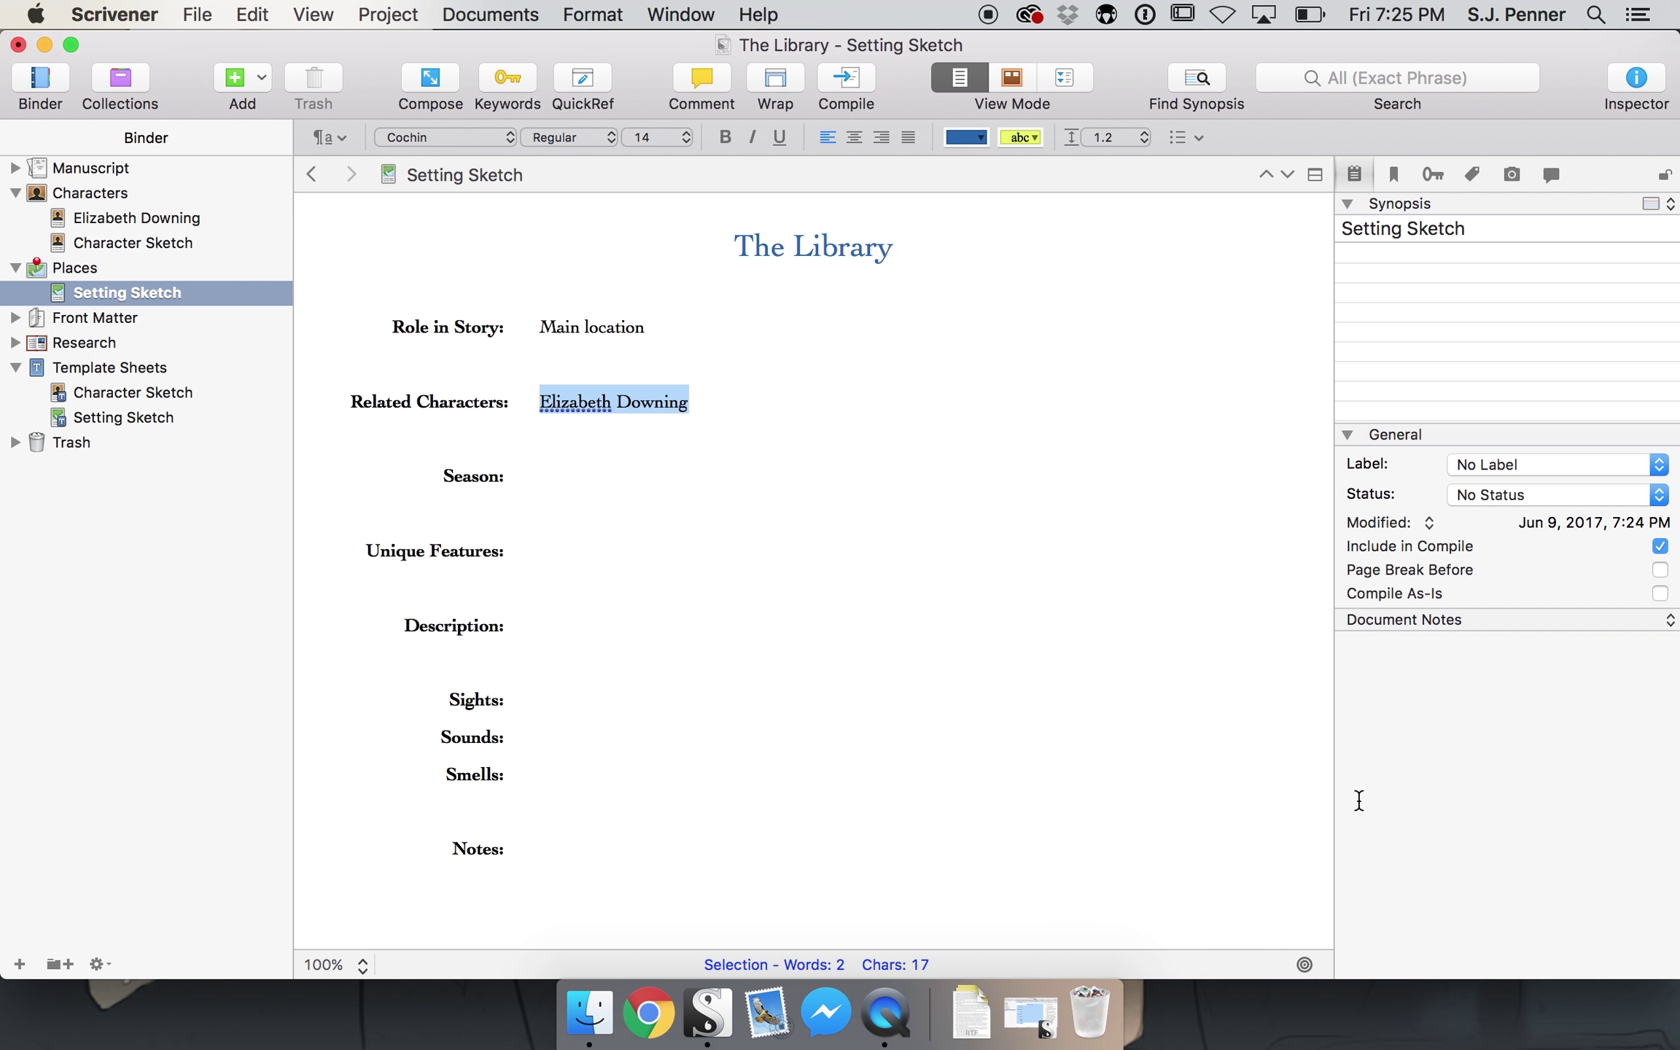
left_click(946, 548)
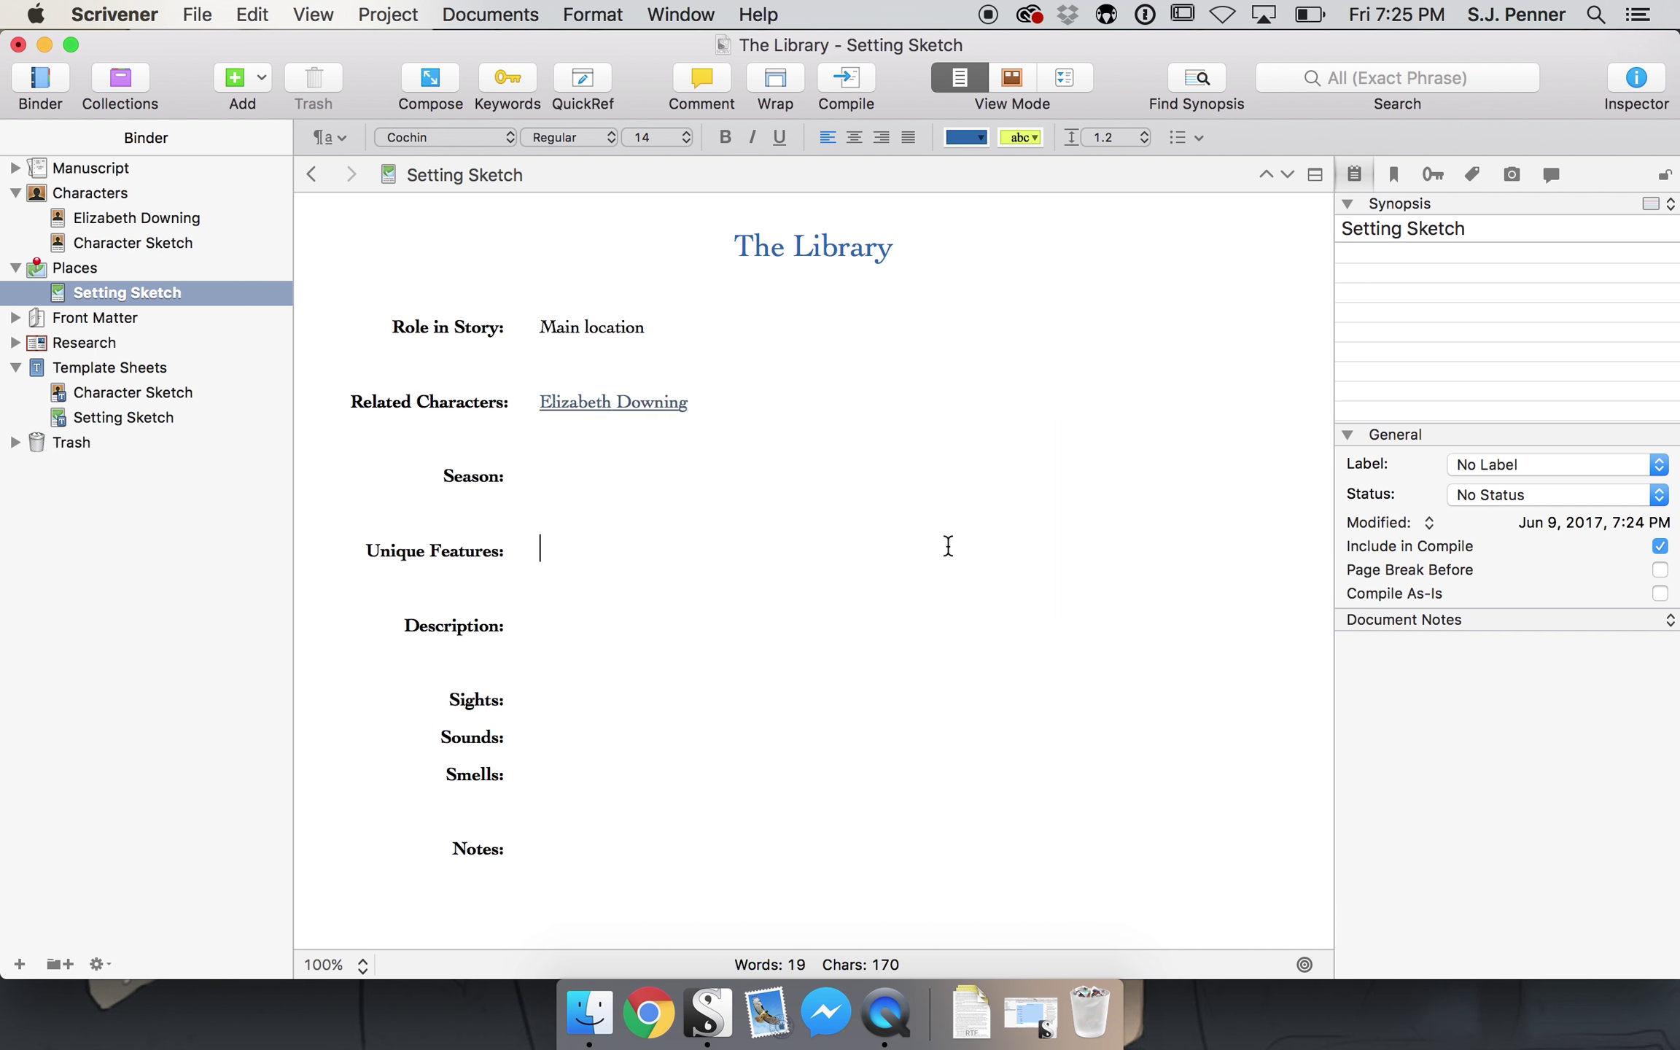
left_click(658, 402)
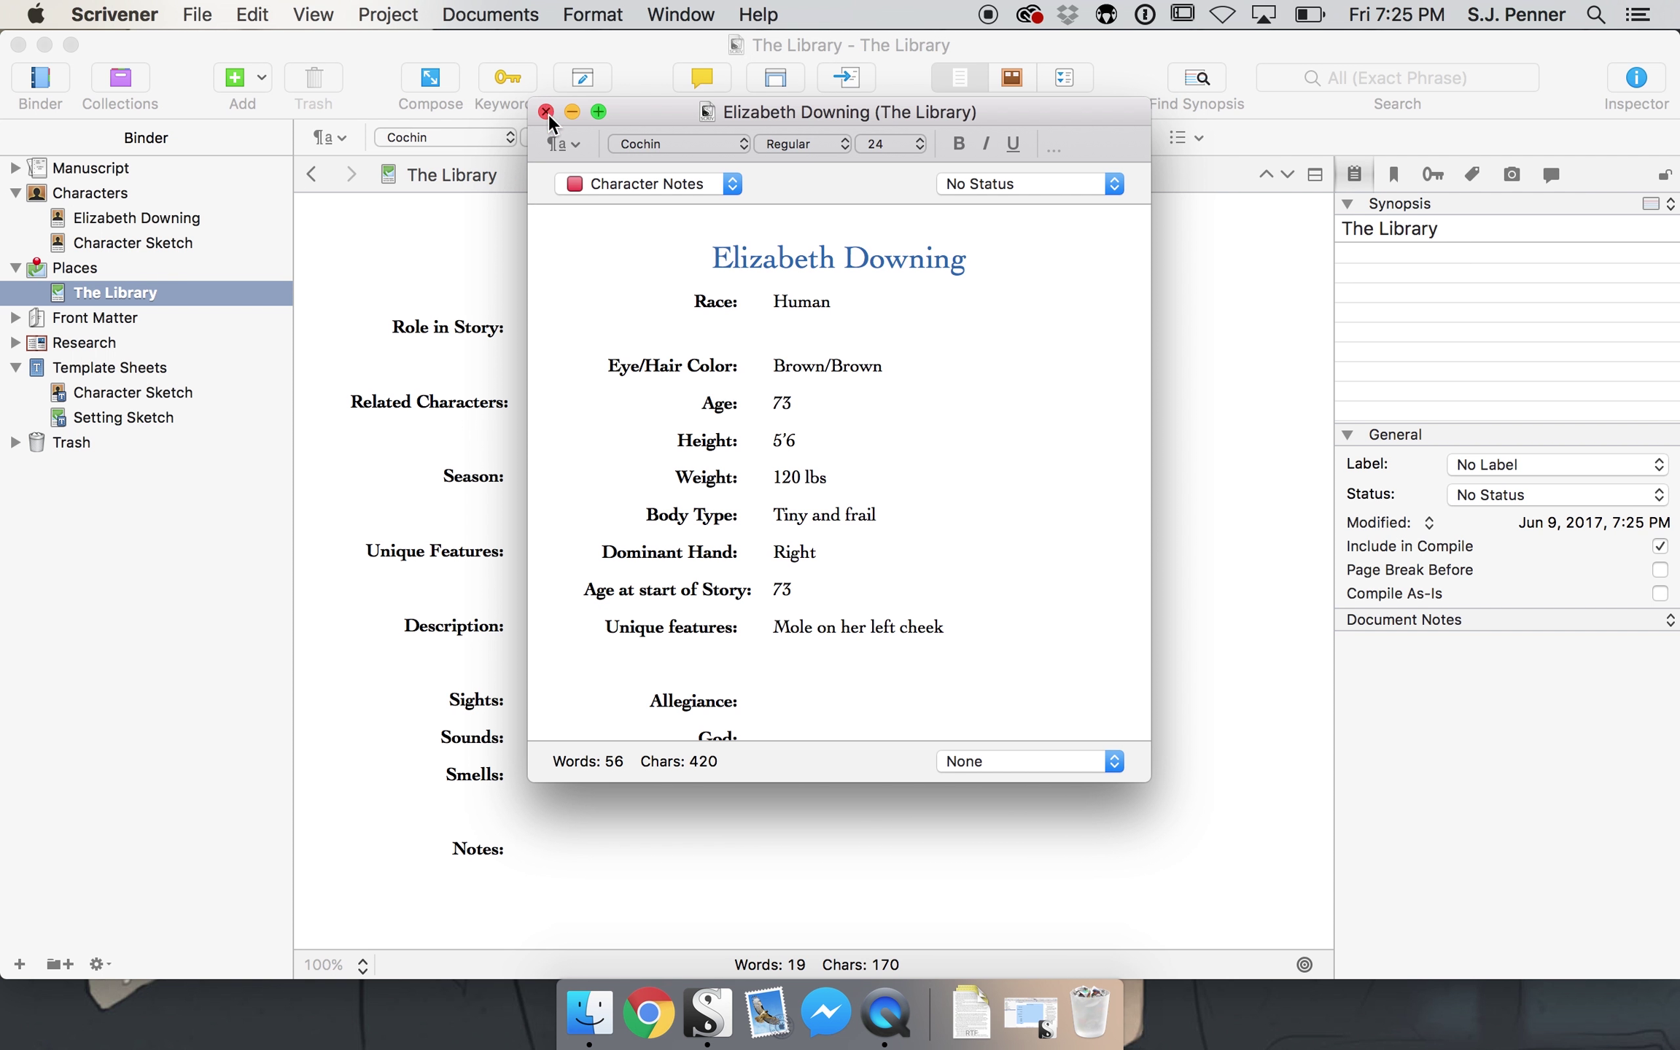
left_click(546, 112)
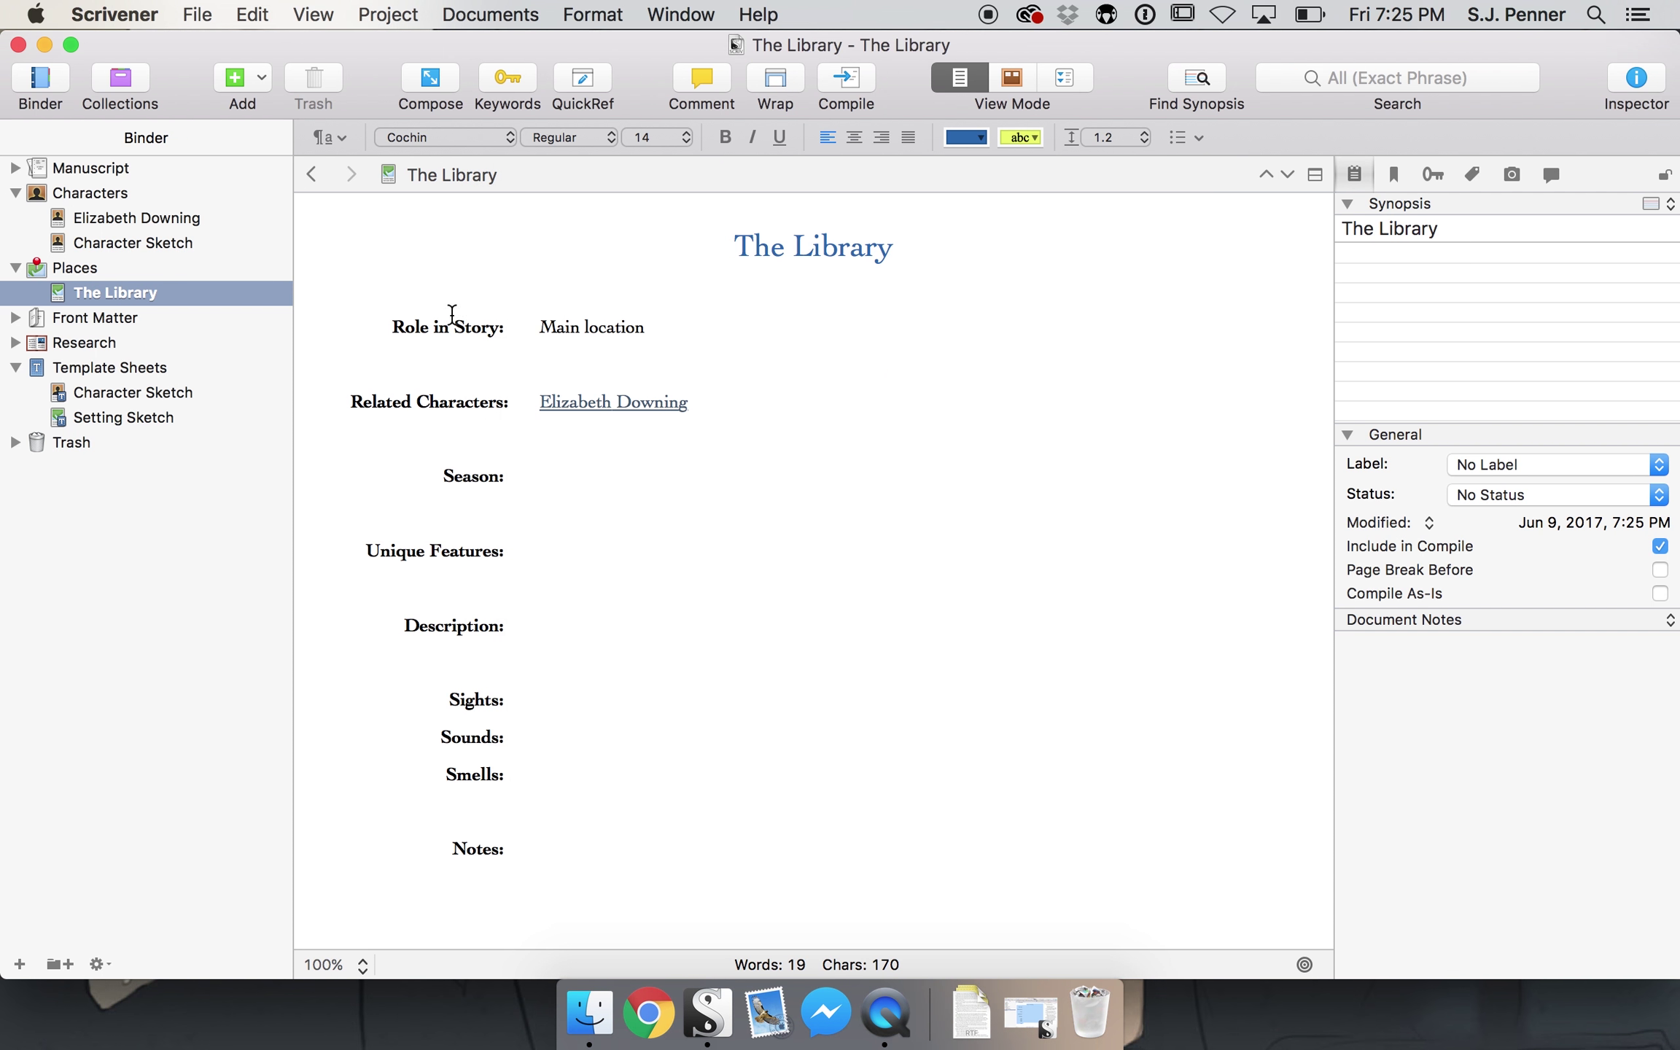
- Reopen the first character's sheet and enter Works at the Library in the Notes field at its end
left_click(167, 219)
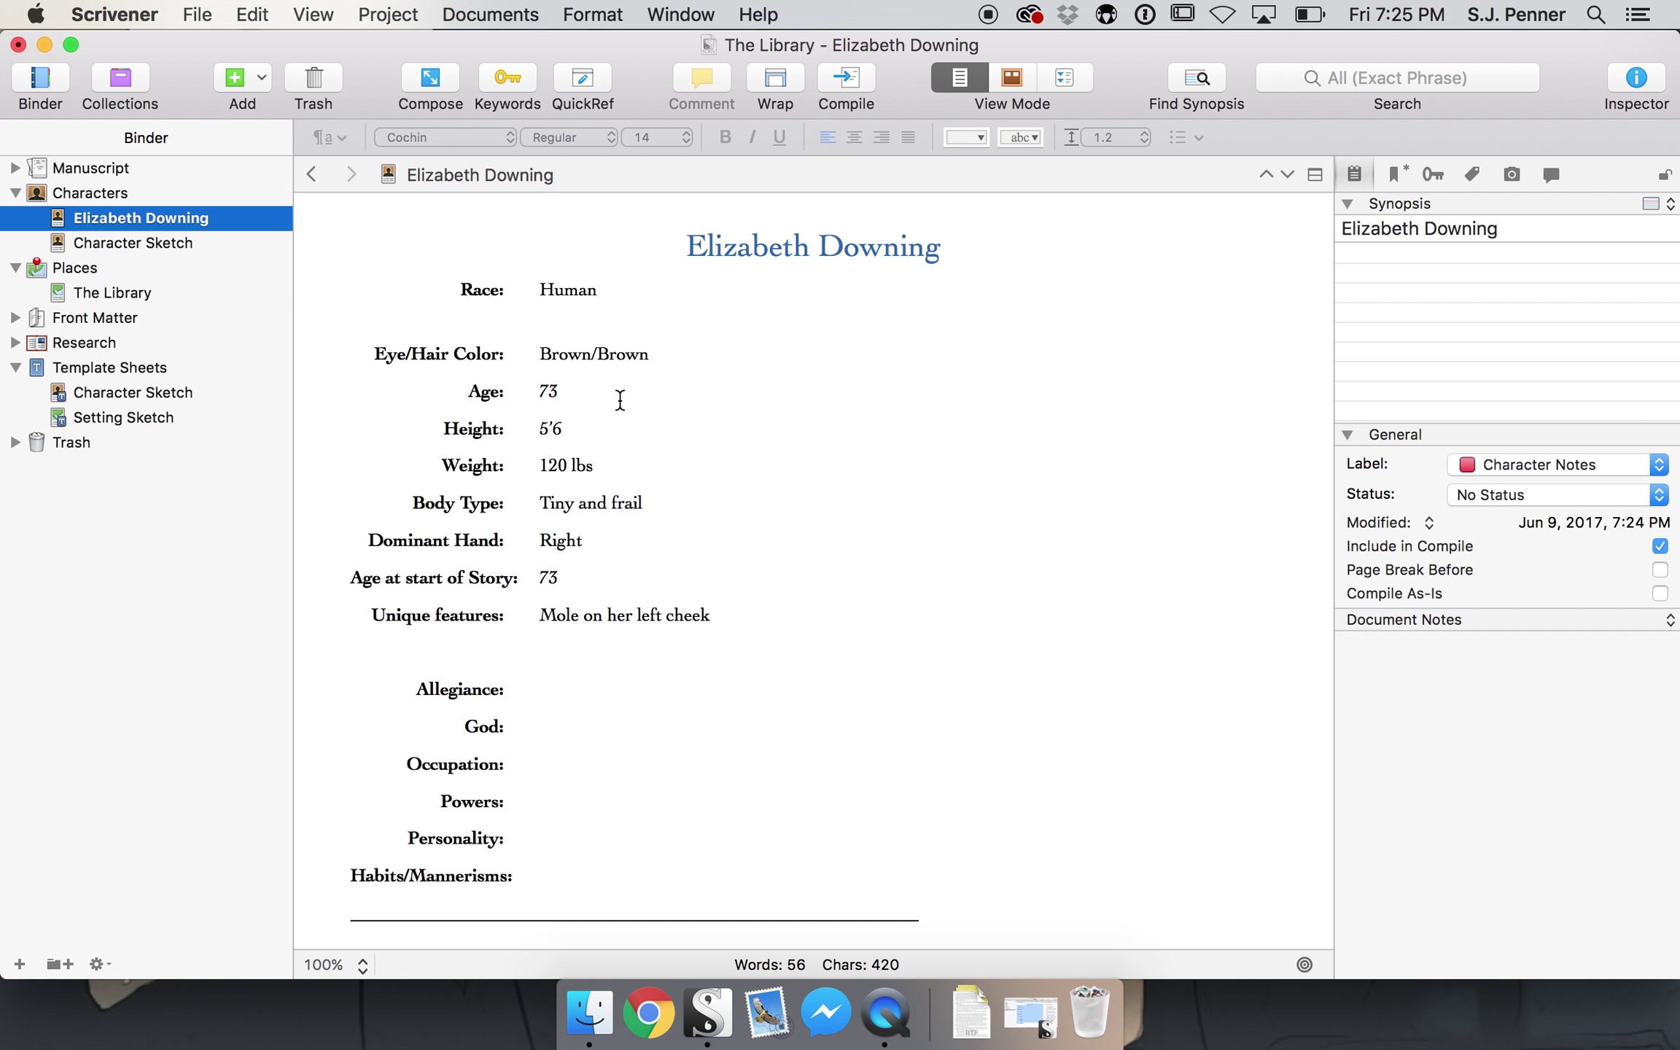
scroll(684, 777, "down", 2)
scroll(684, 777, "down", 5)
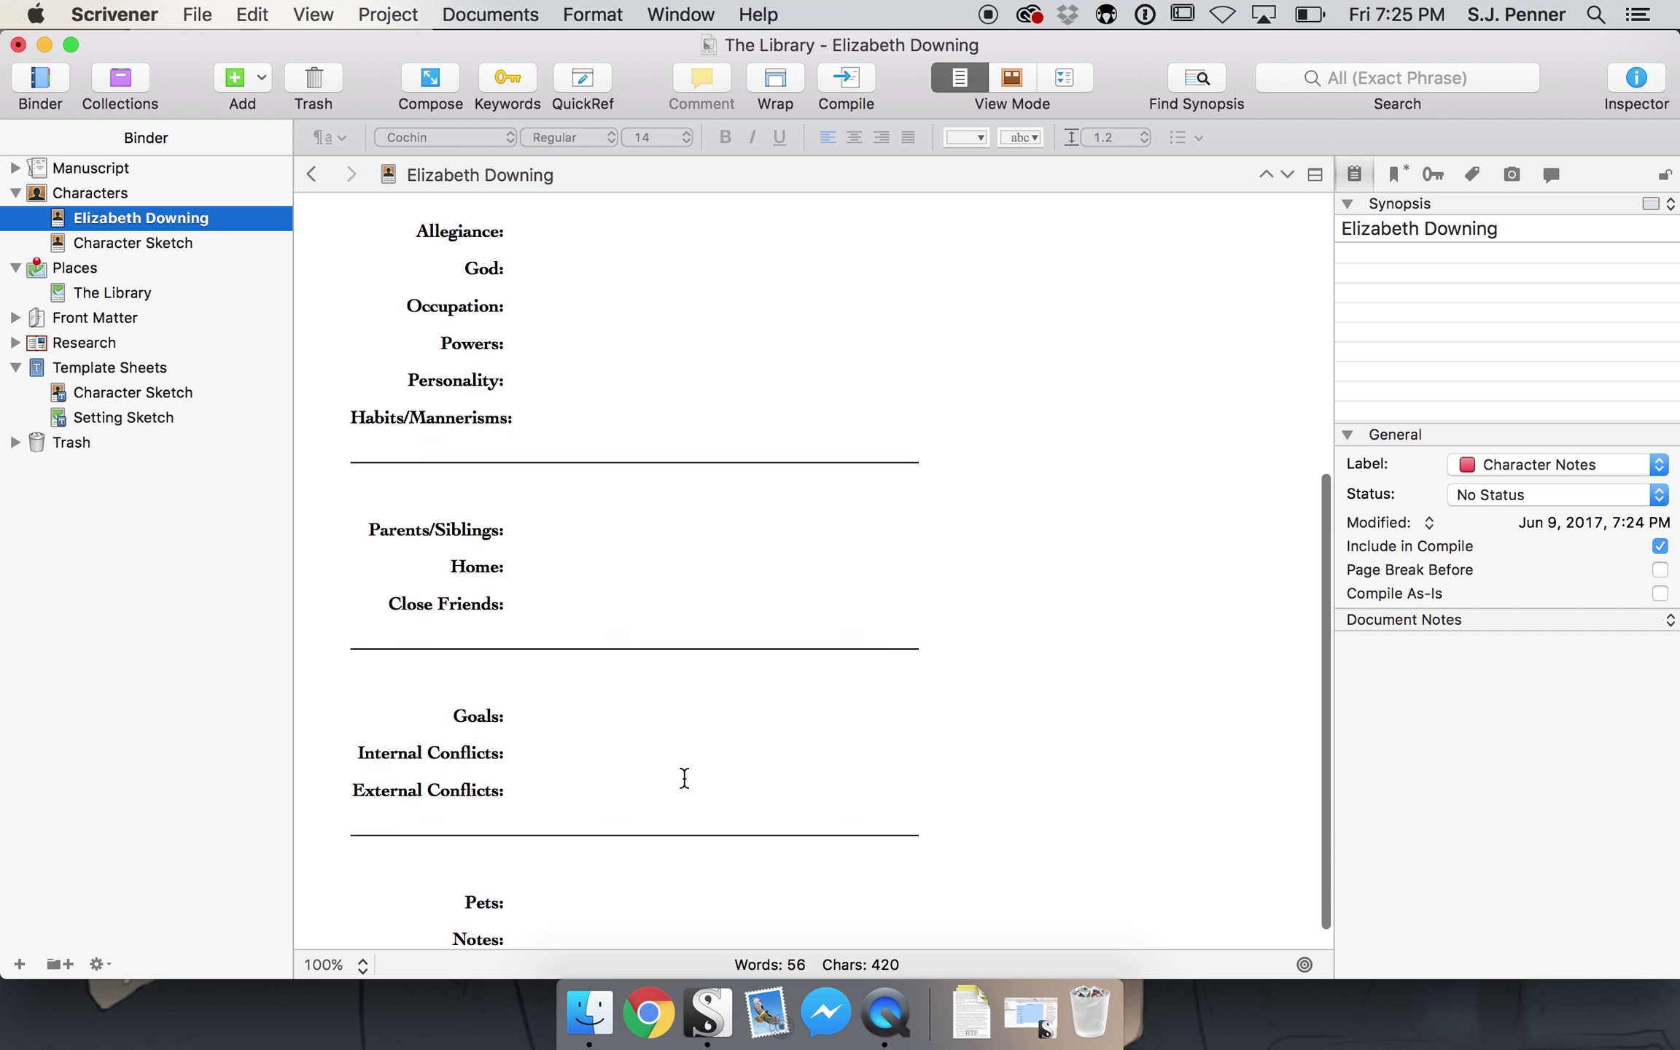
left_click(576, 910)
type("Wo")
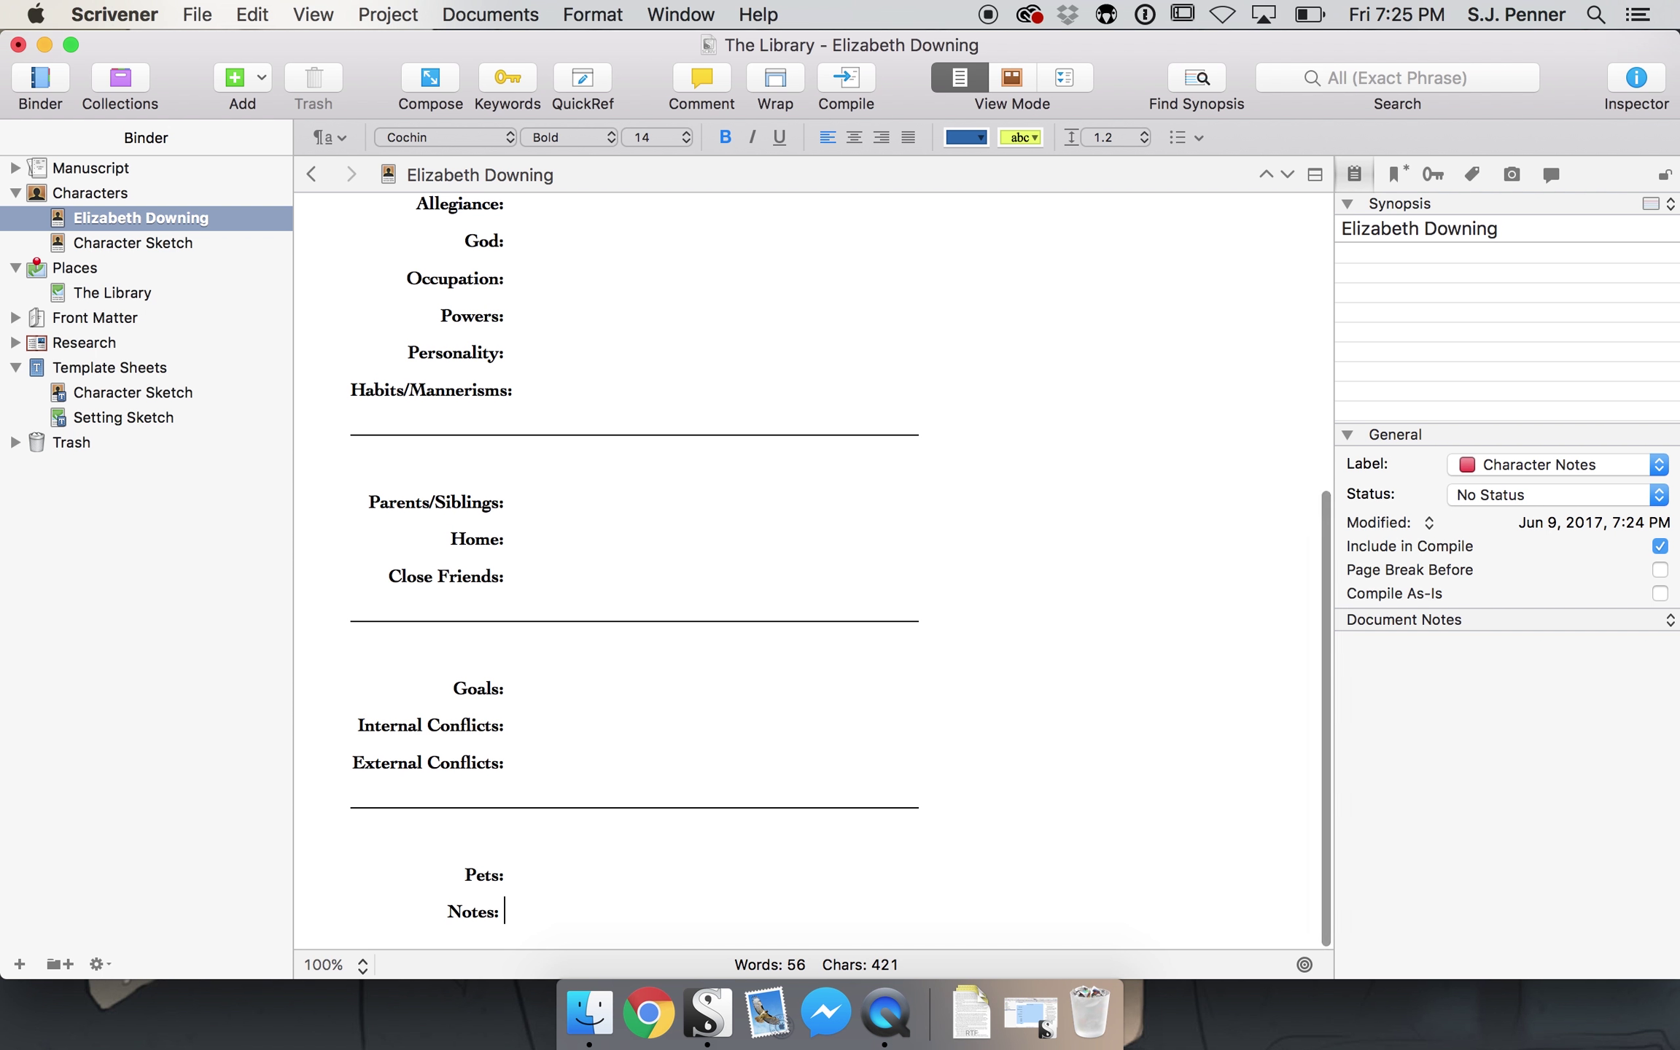
key("BackSpace")
key("BackSpace")
key("BackSpace")
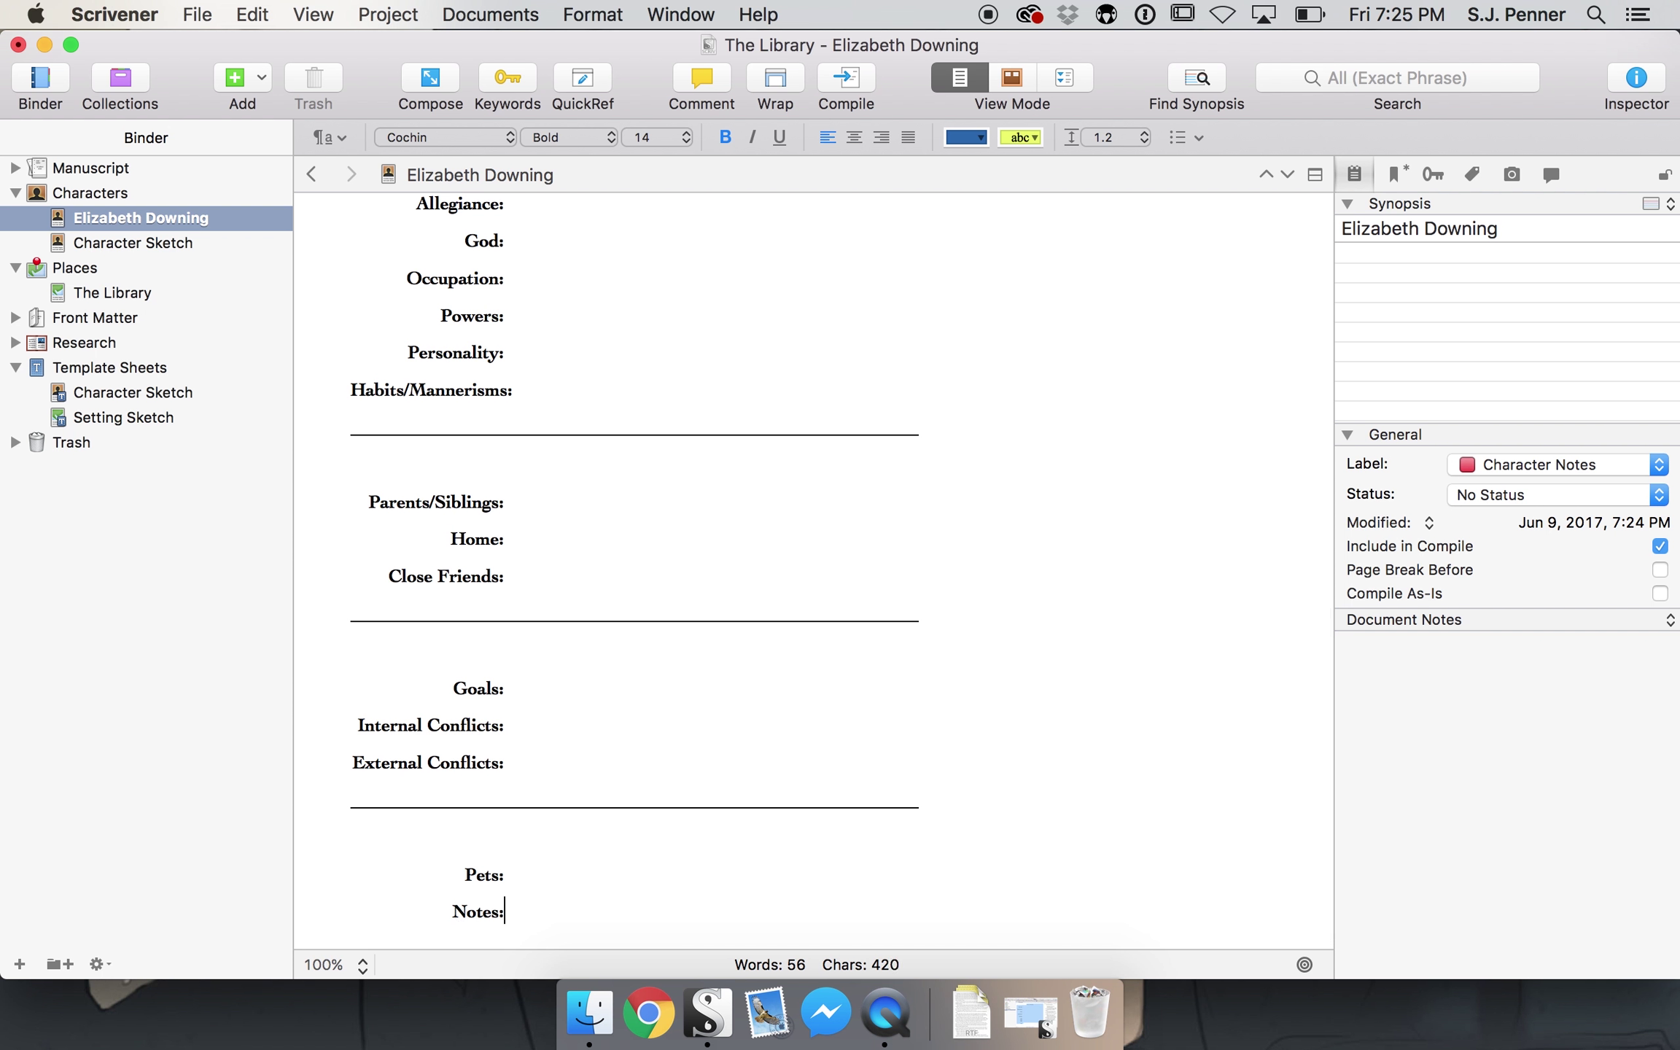
key("Tab")
type("Works at the Library")
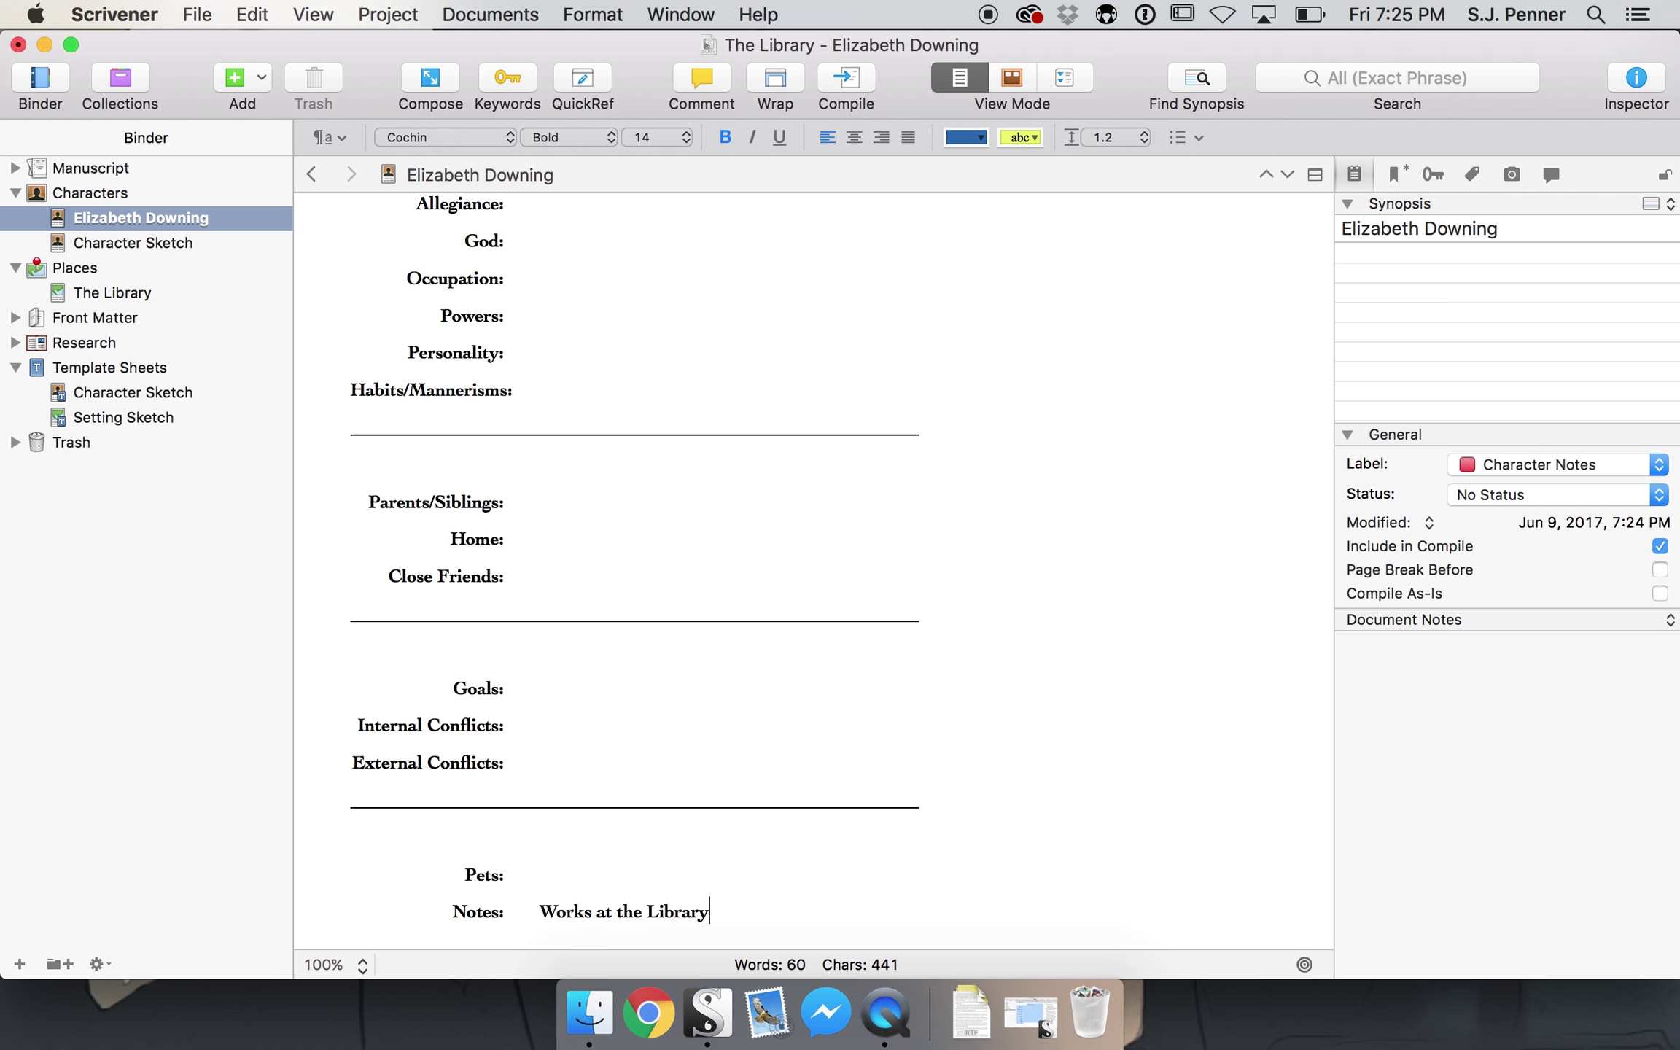
- Turn the word Library in that note into a Scrivener link to The Library sheet, and reopen that setting sketch
double_click(674, 917)
right_click(648, 911)
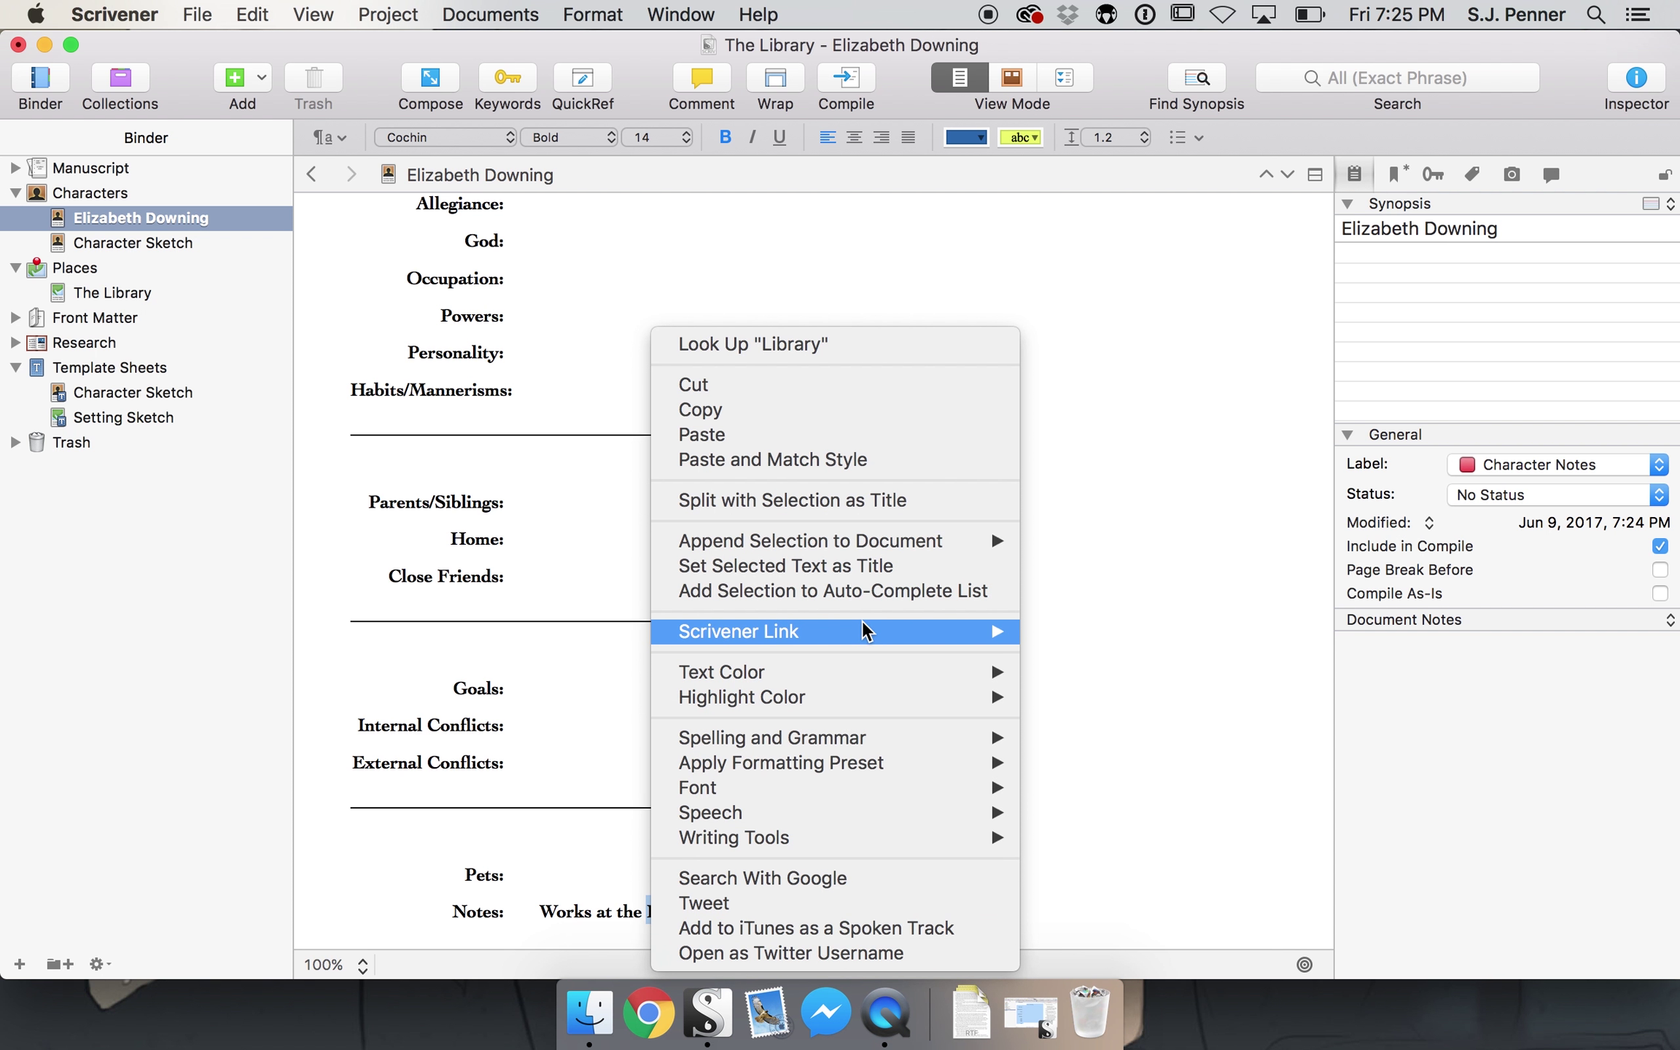
mouse_move(862, 632)
left_click(1116, 700)
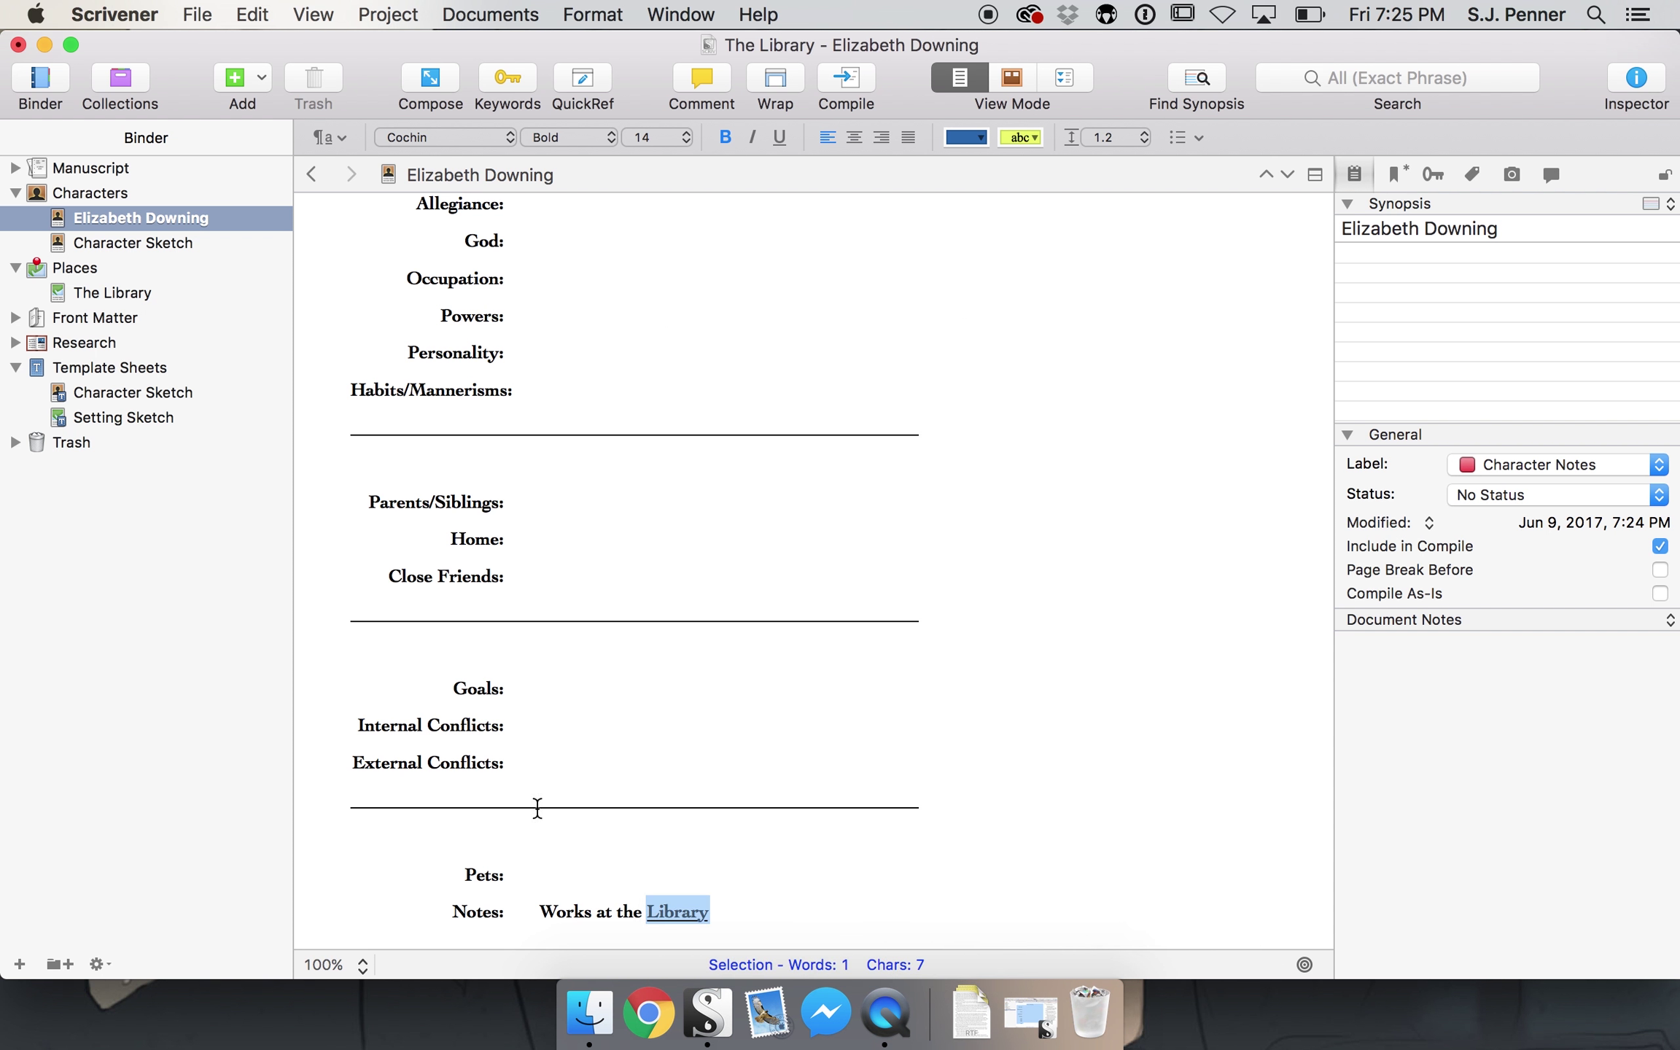
left_click(912, 738)
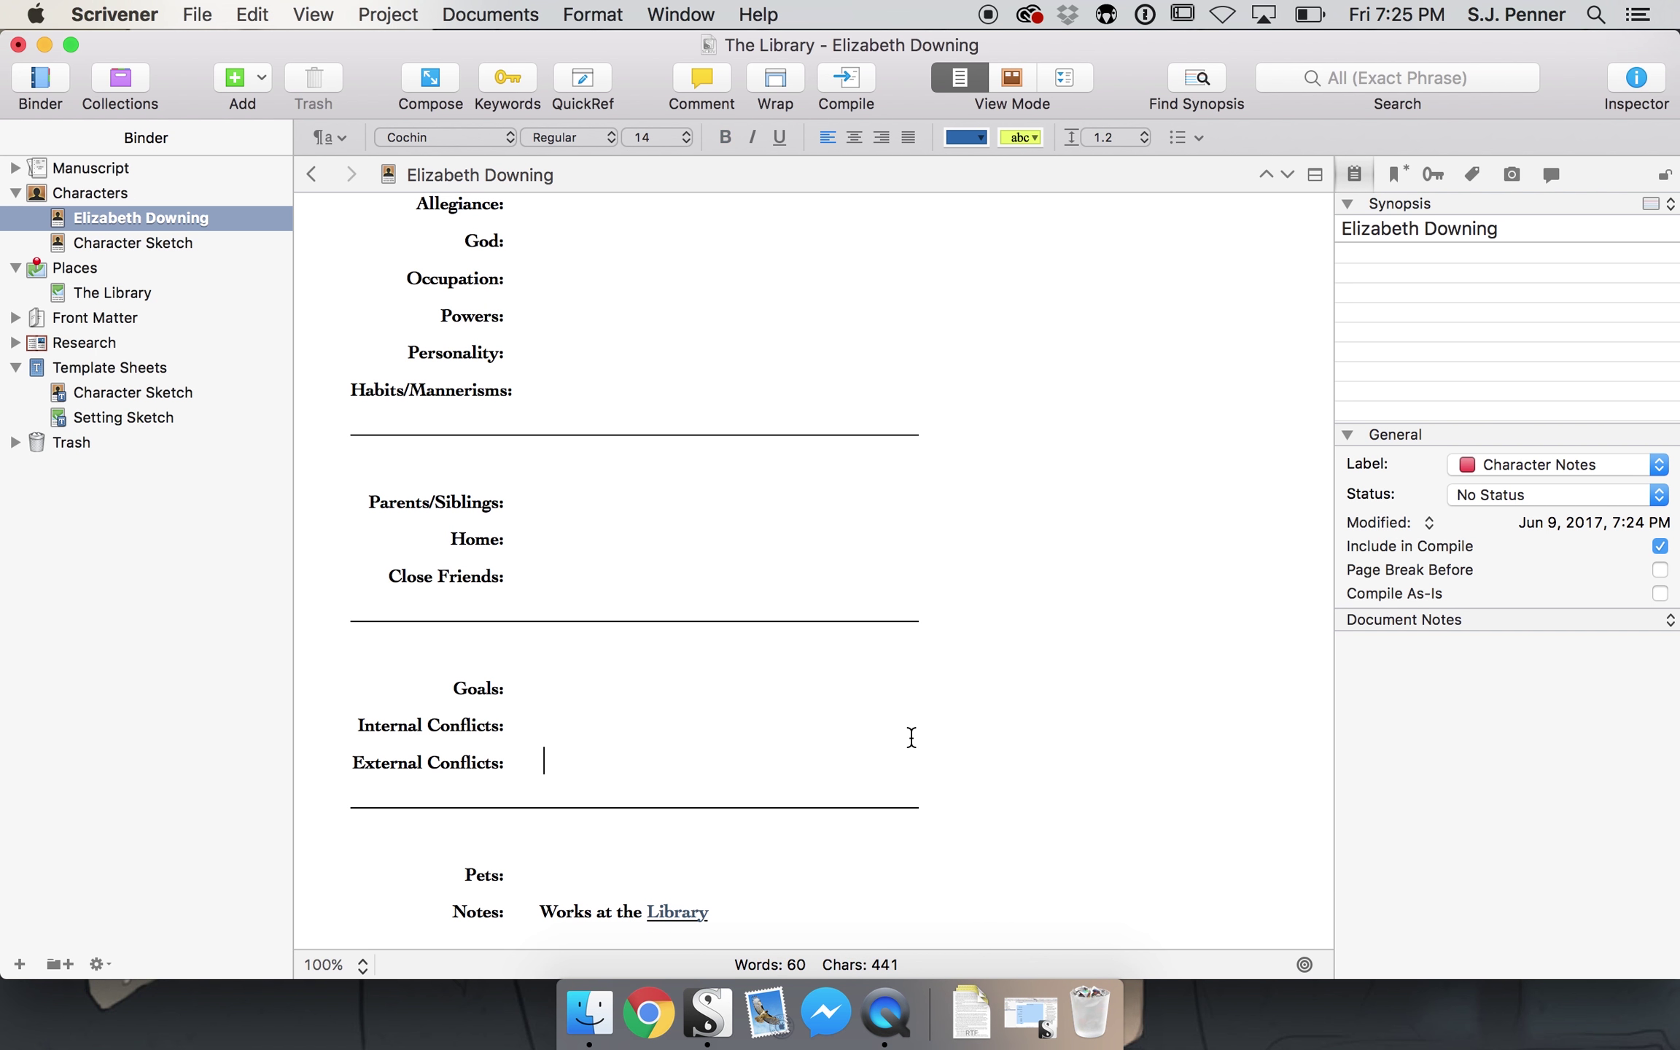
left_click(130, 291)
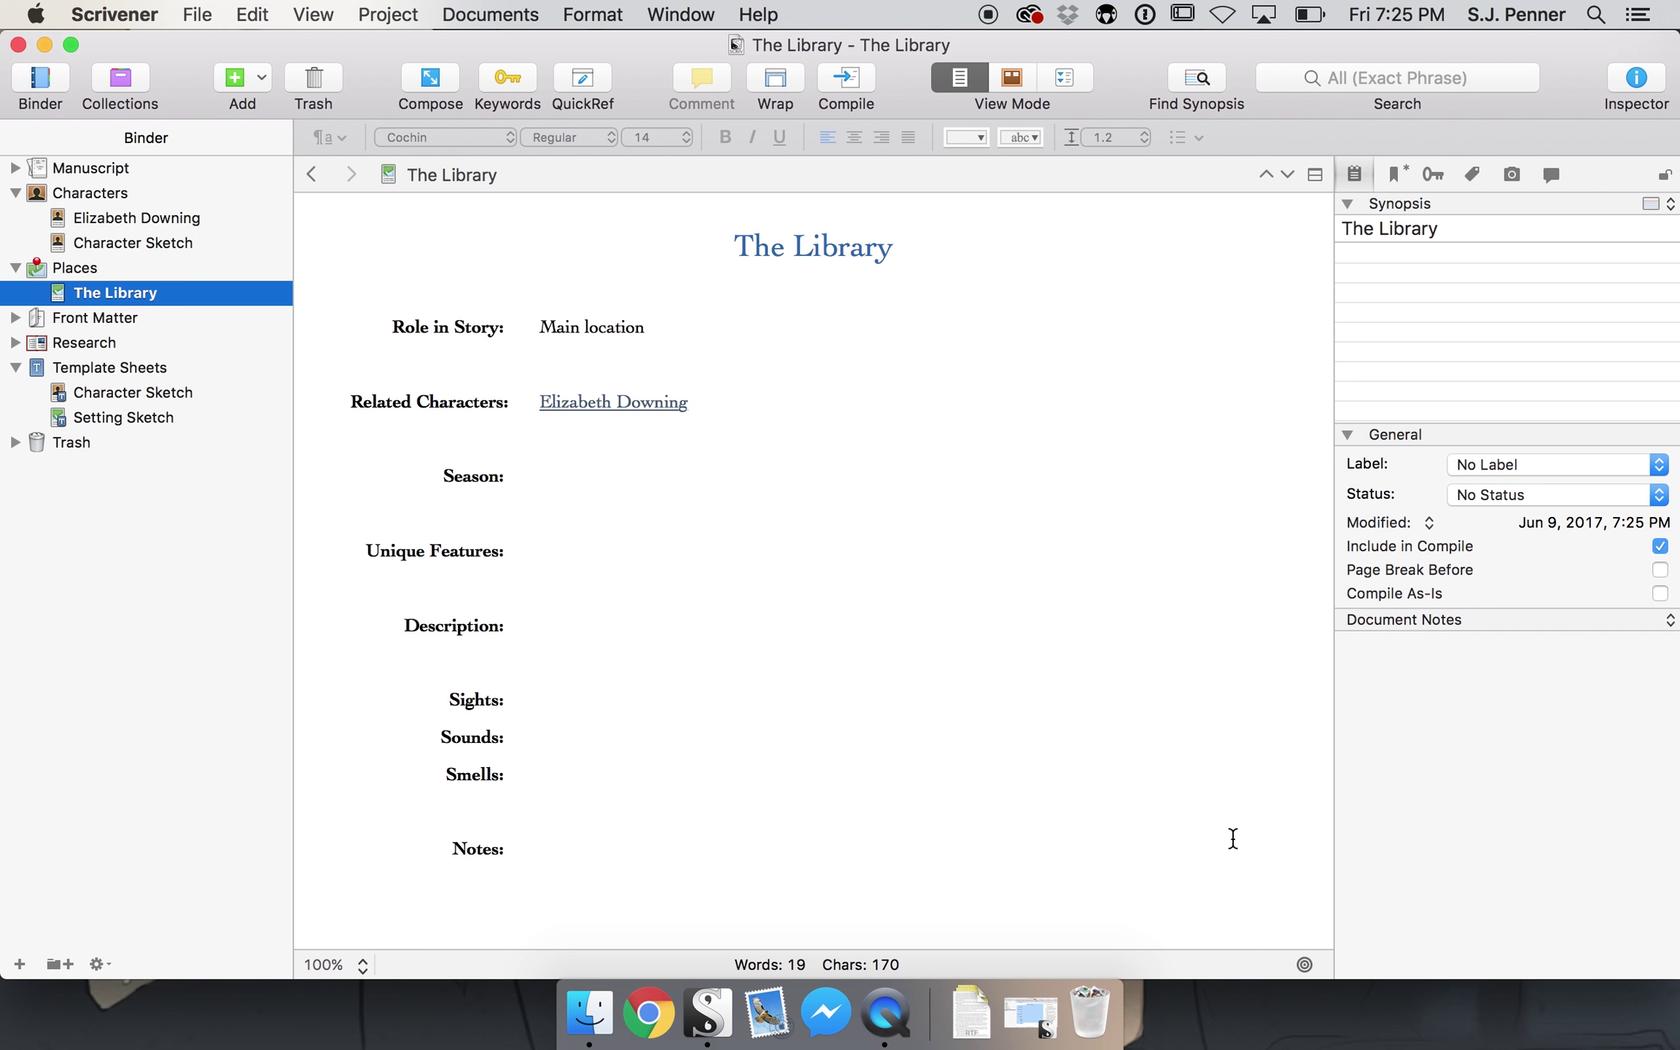
- Examine how the Tyrant project organises its Factions, Gods, General Research and Characters folders, and return to The Library project
left_click(1030, 1013)
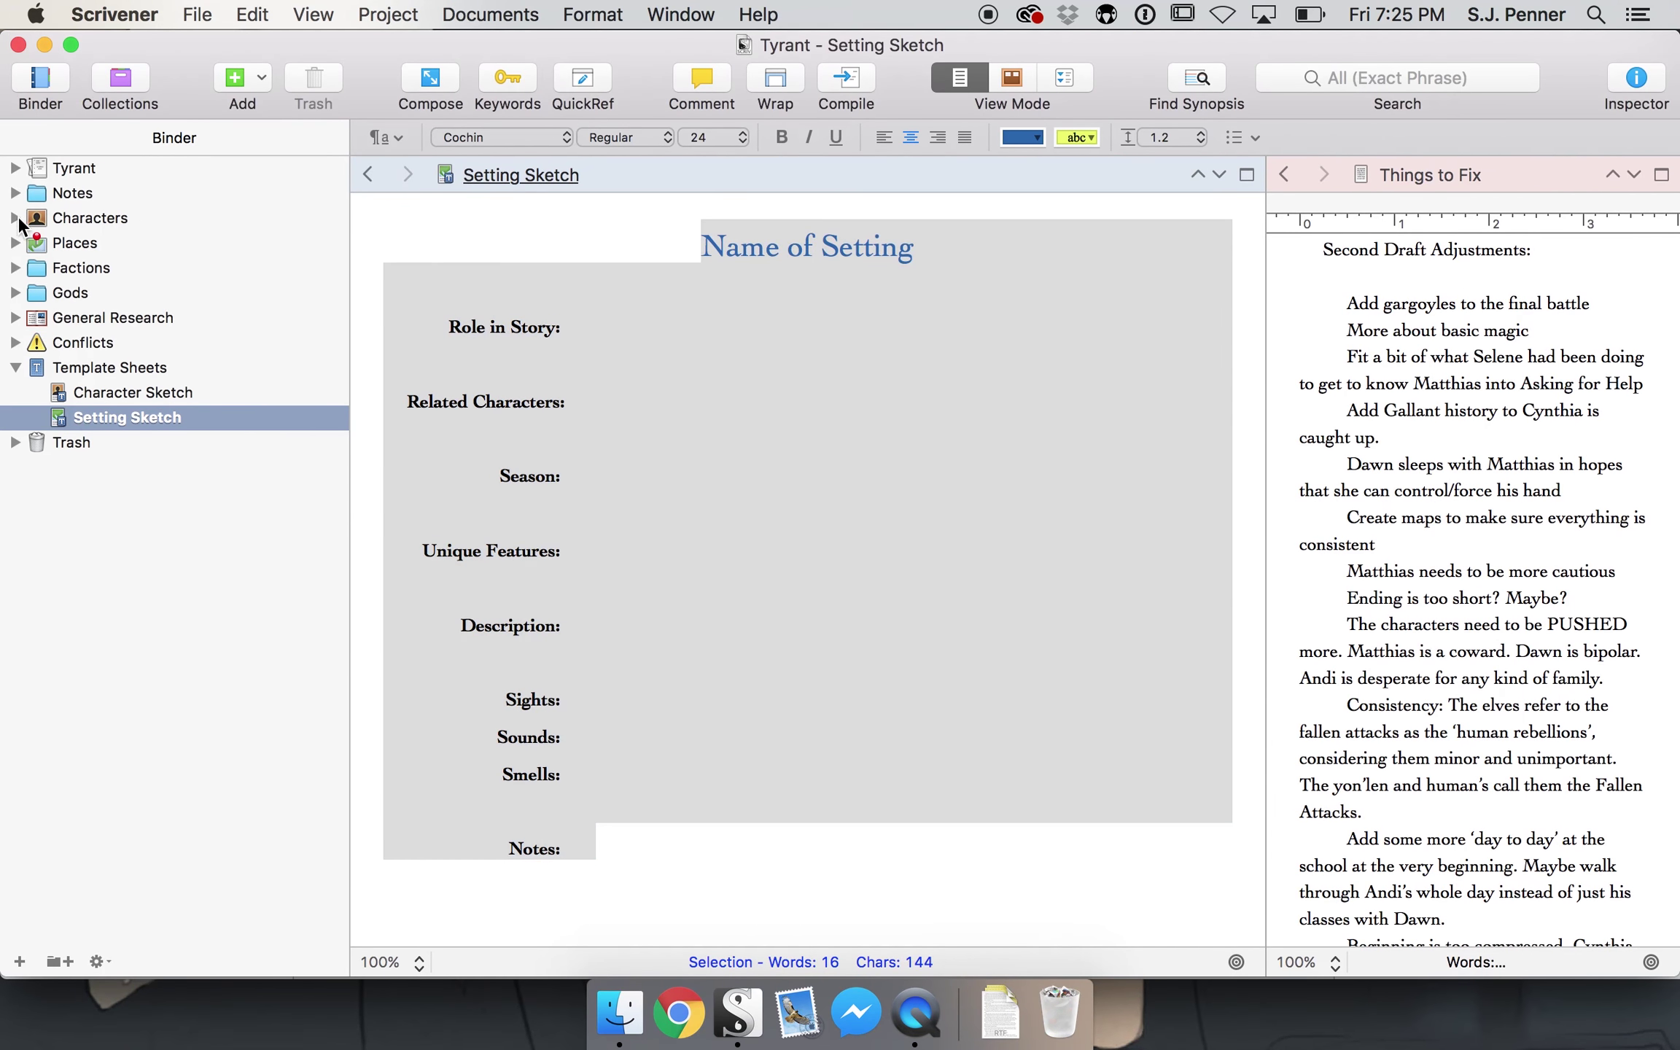
left_click(15, 268)
left_click(15, 443)
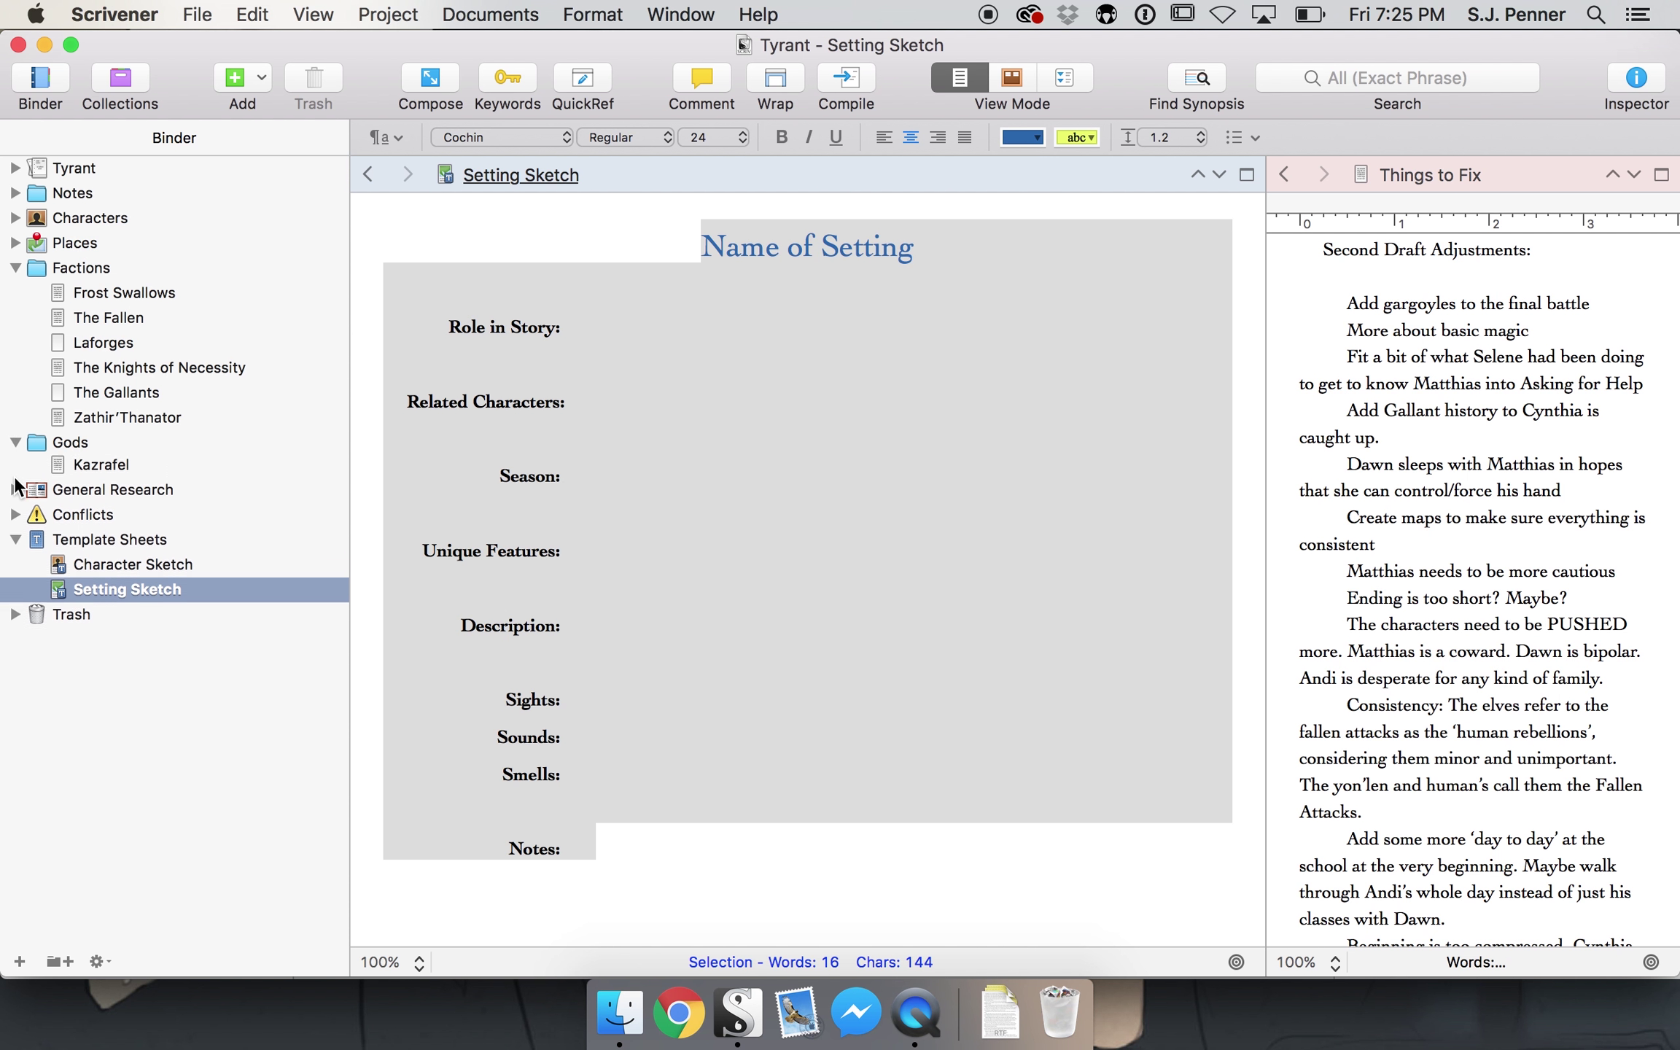
left_click(15, 492)
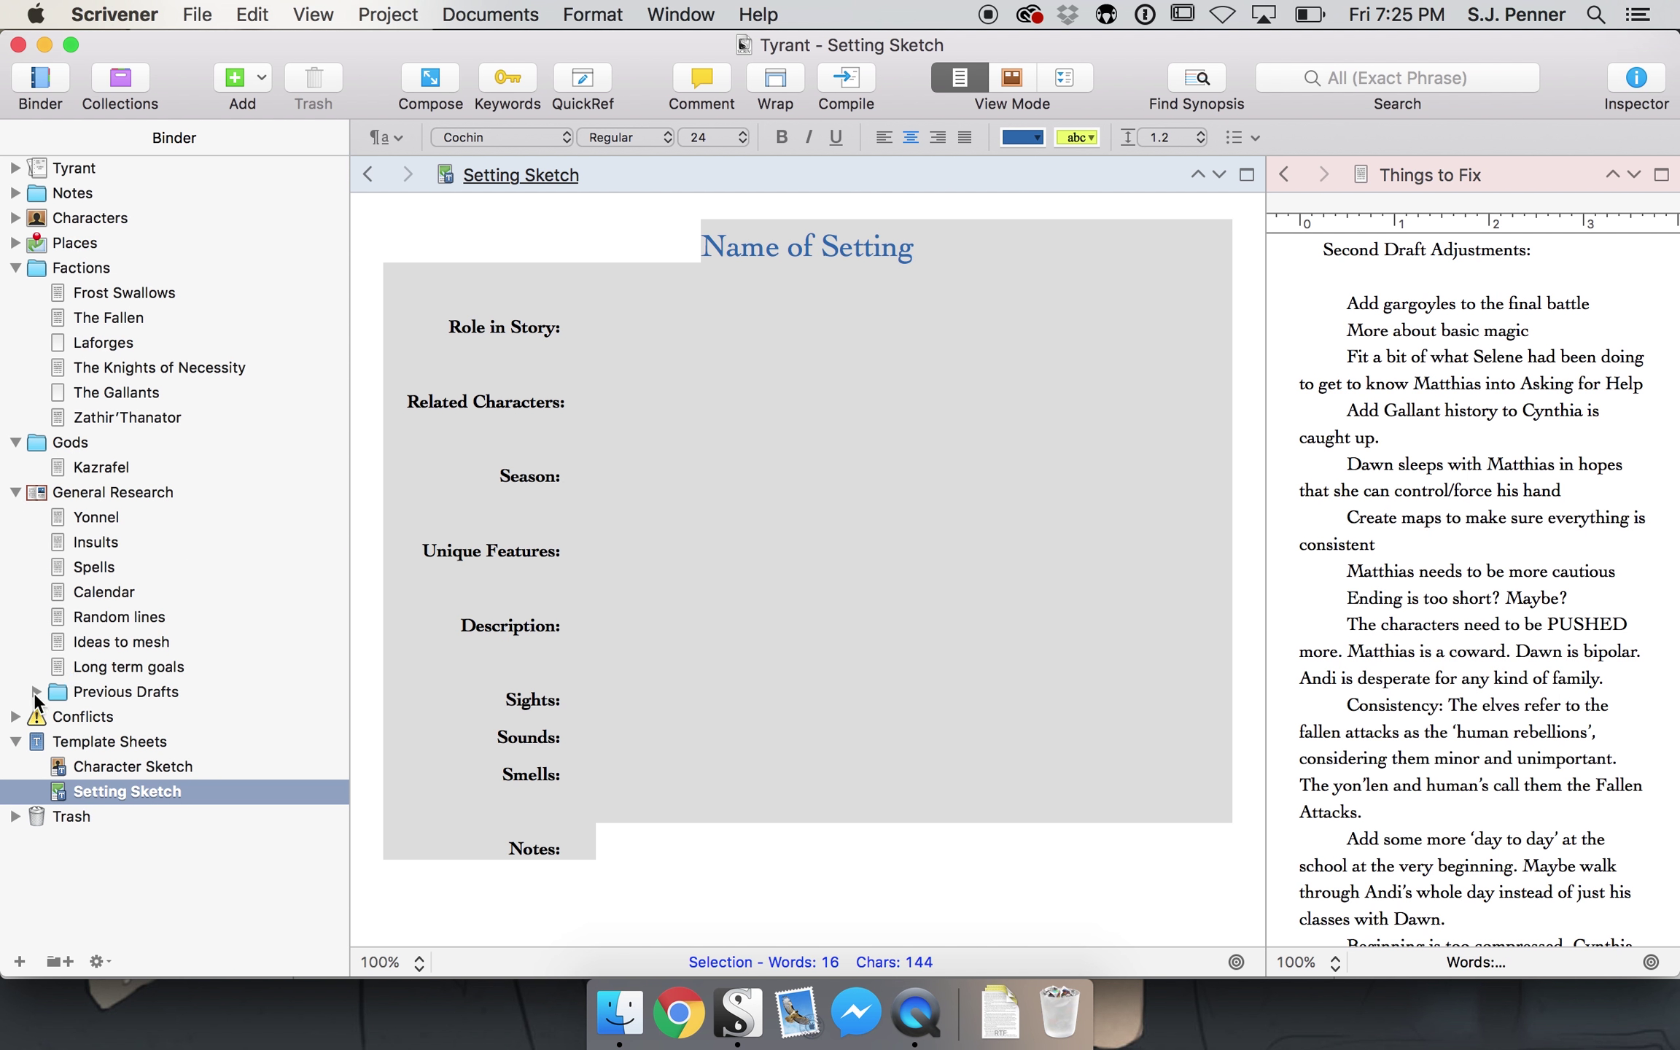
left_click(36, 691)
left_click(7, 244)
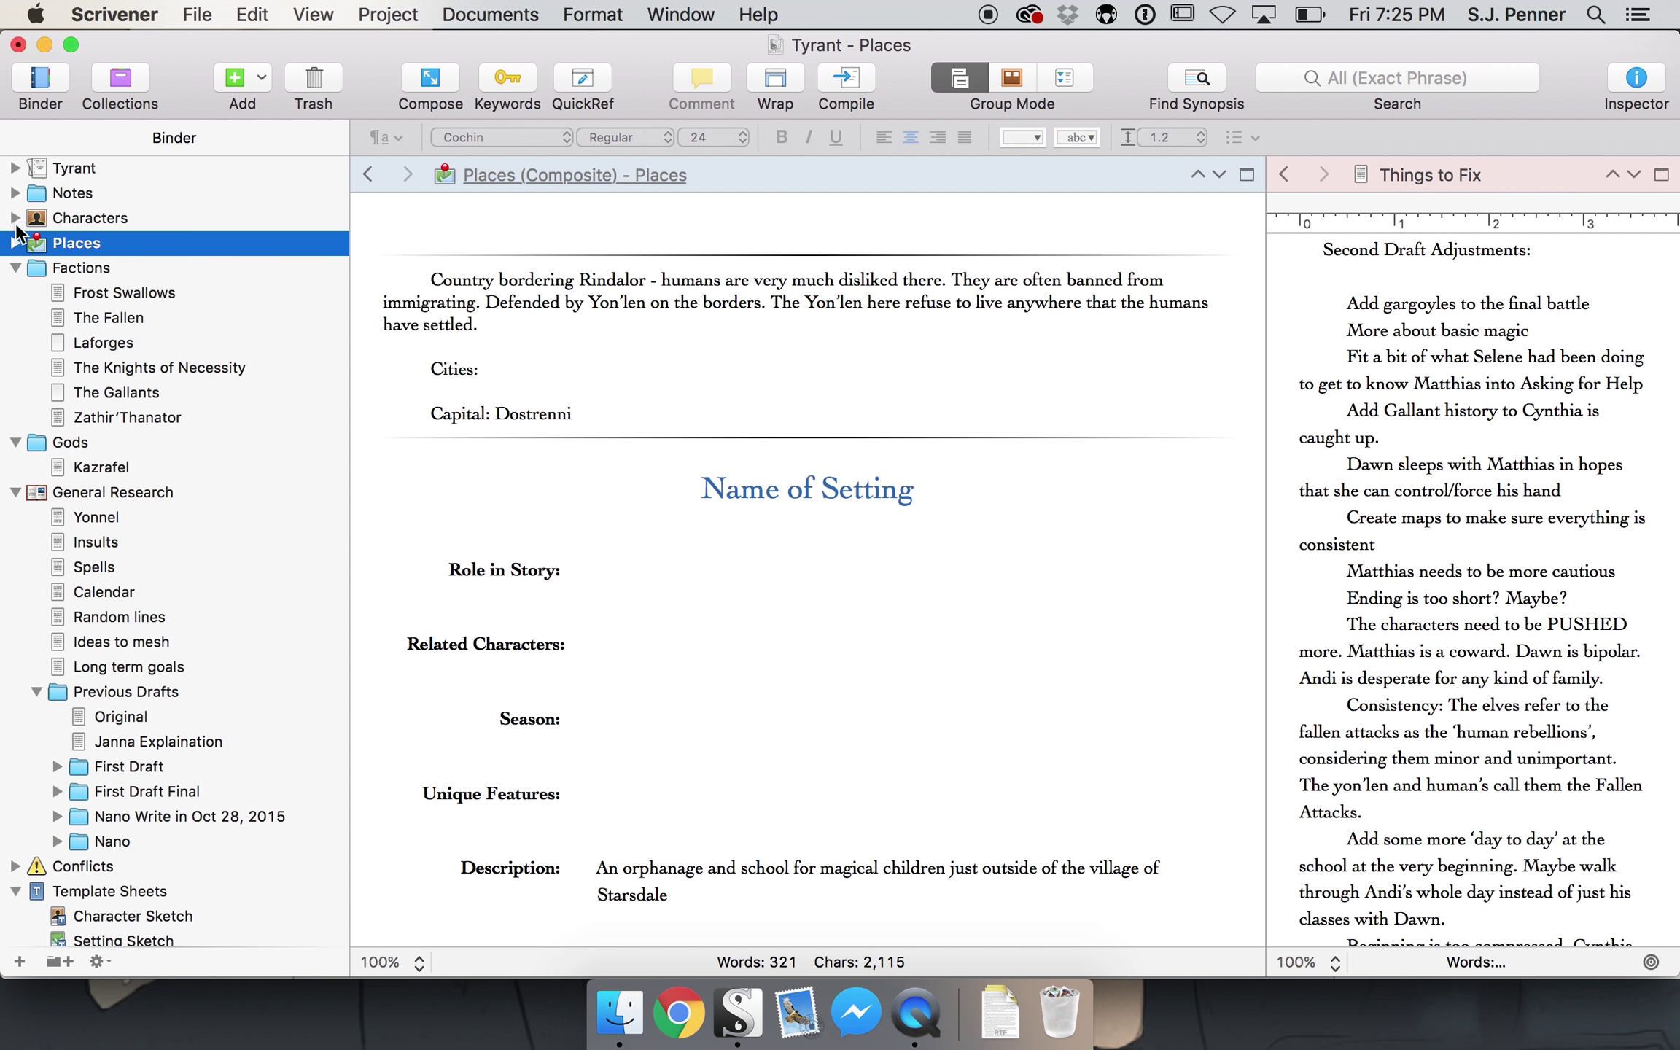
left_click(9, 218)
left_click(16, 218)
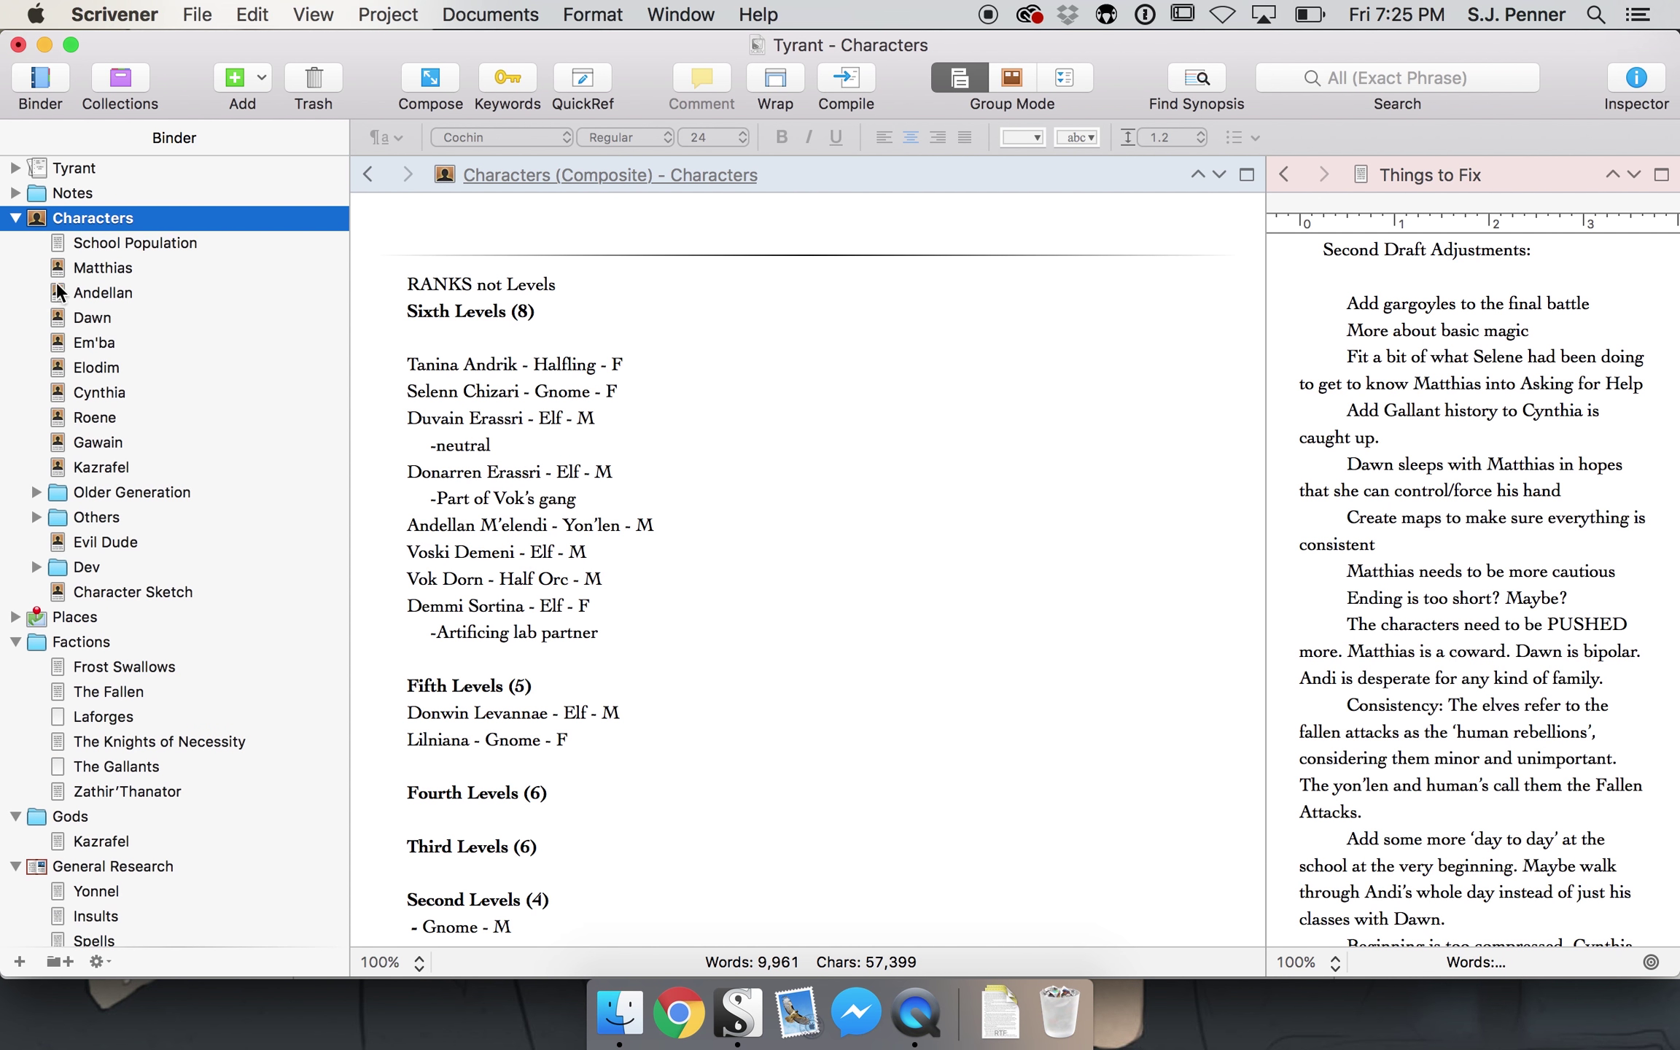
left_click(42, 492)
scroll(49, 646, "down", 3)
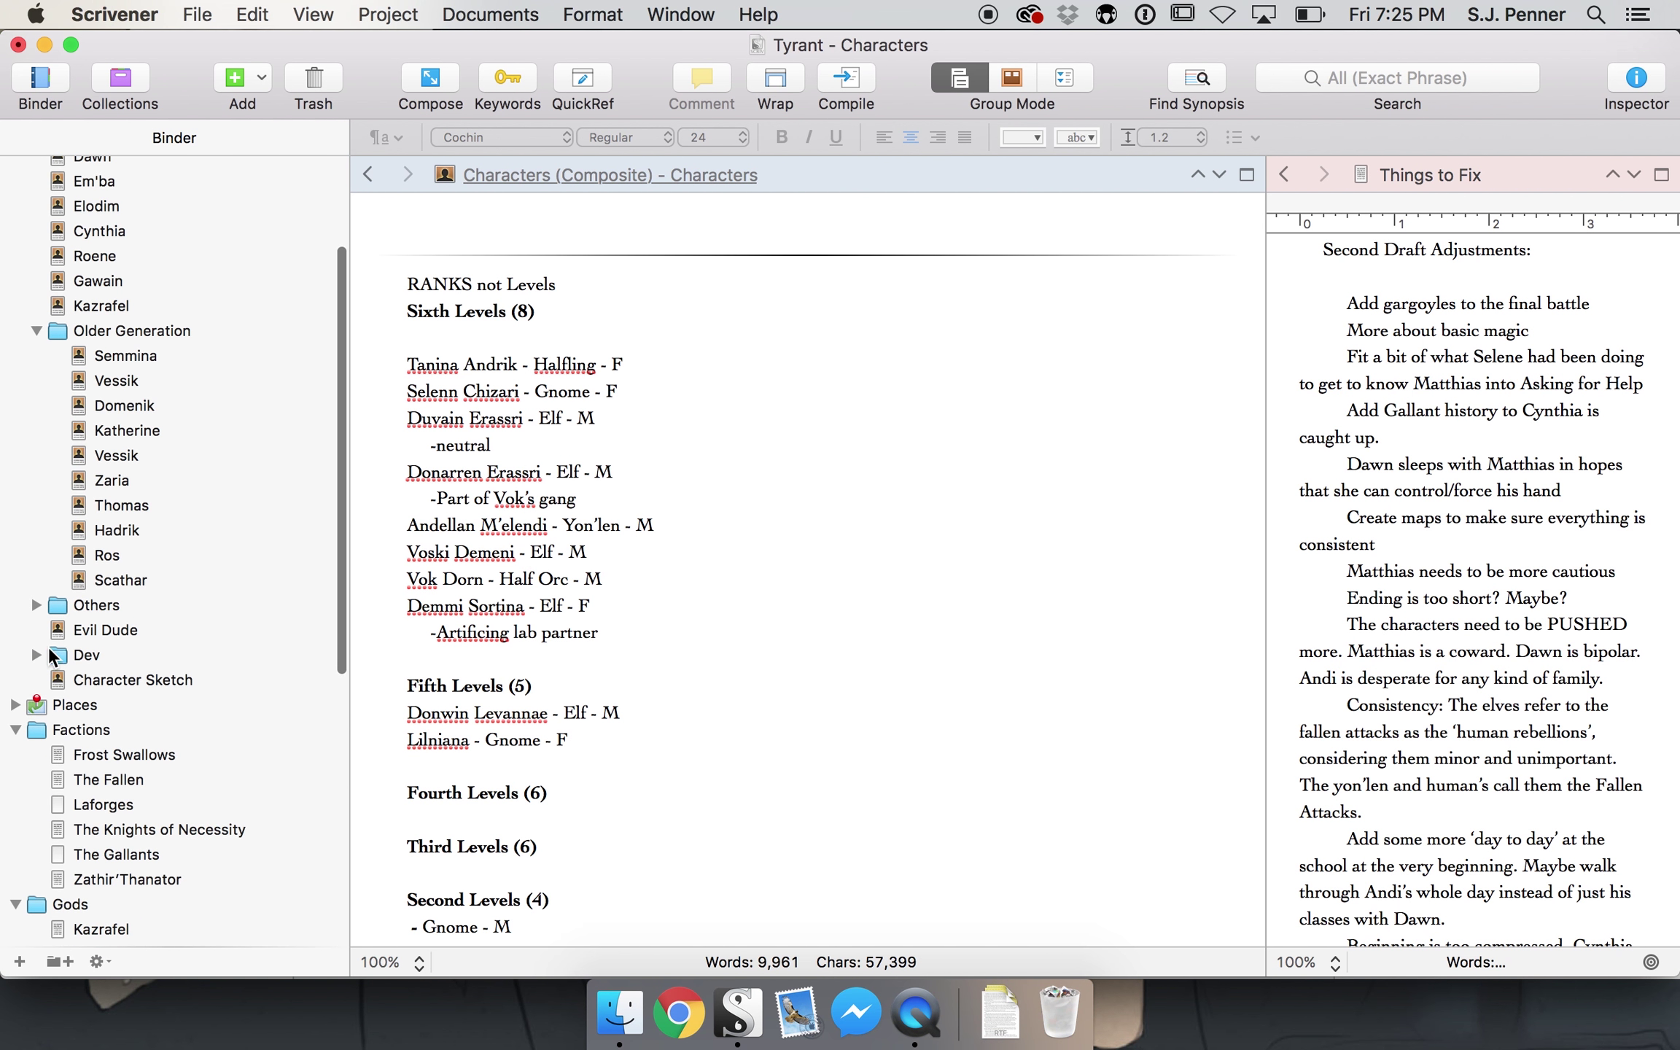
left_click(35, 604)
scroll(122, 545, "down", 10)
scroll(122, 544, "up", 12)
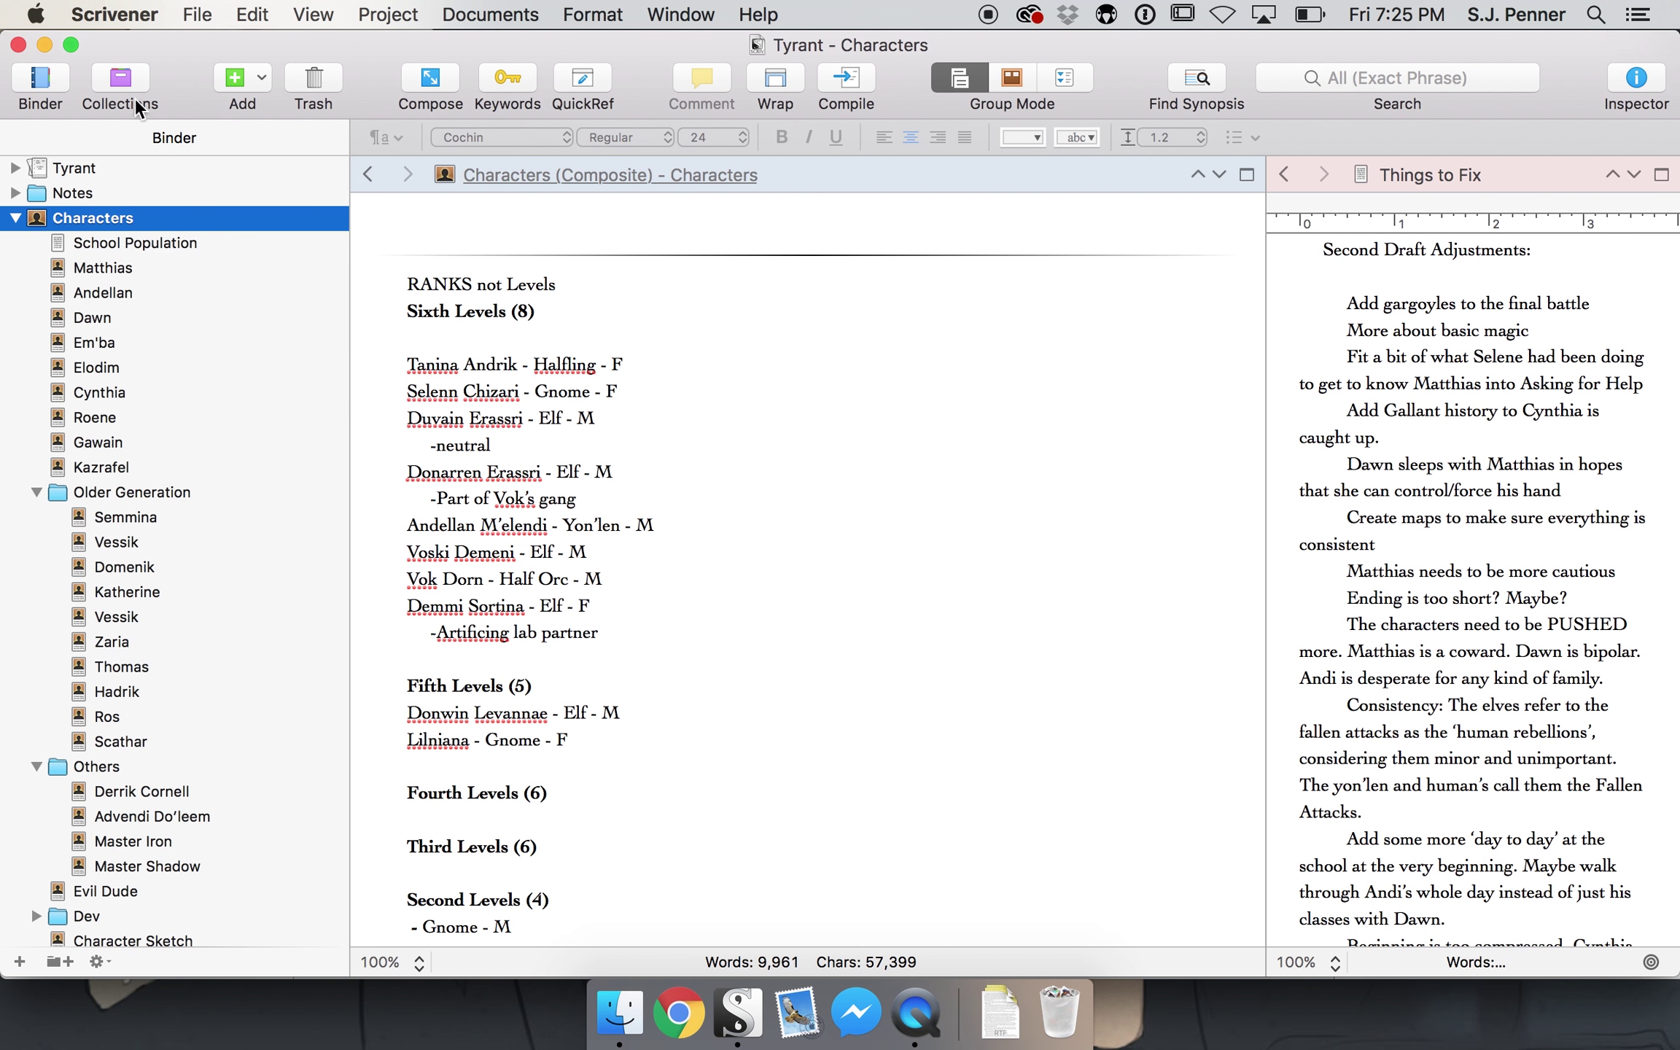
left_click(44, 44)
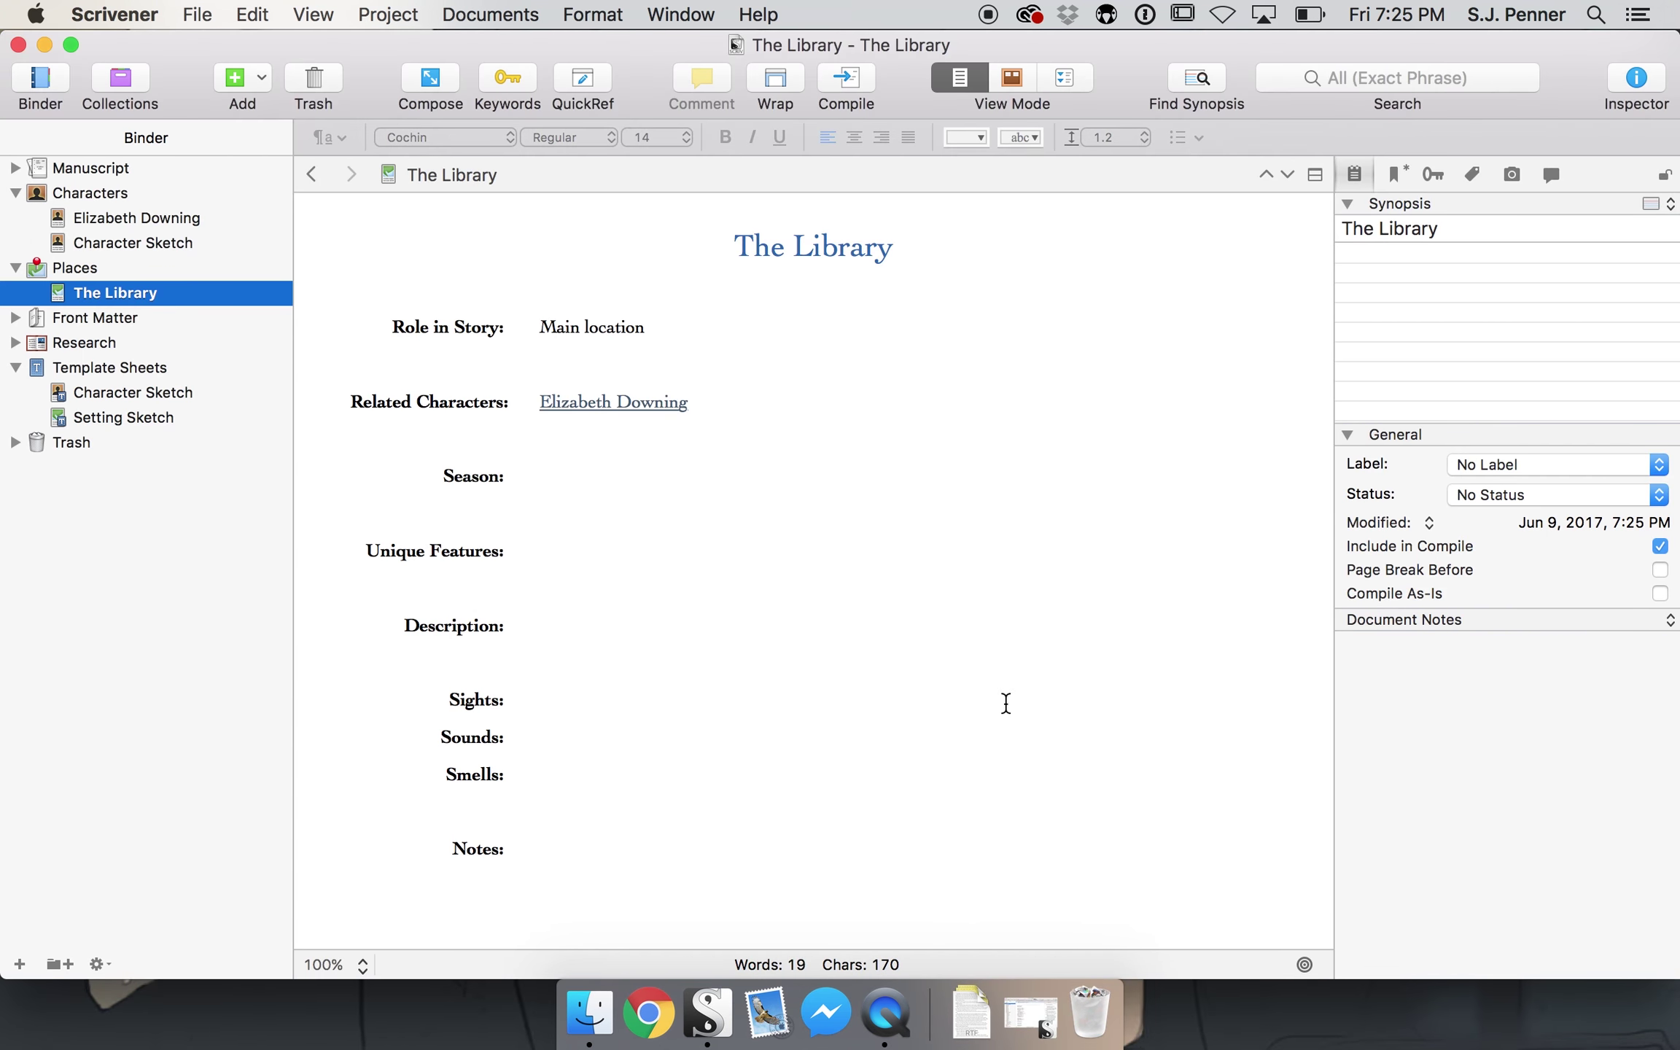
left_click(634, 483)
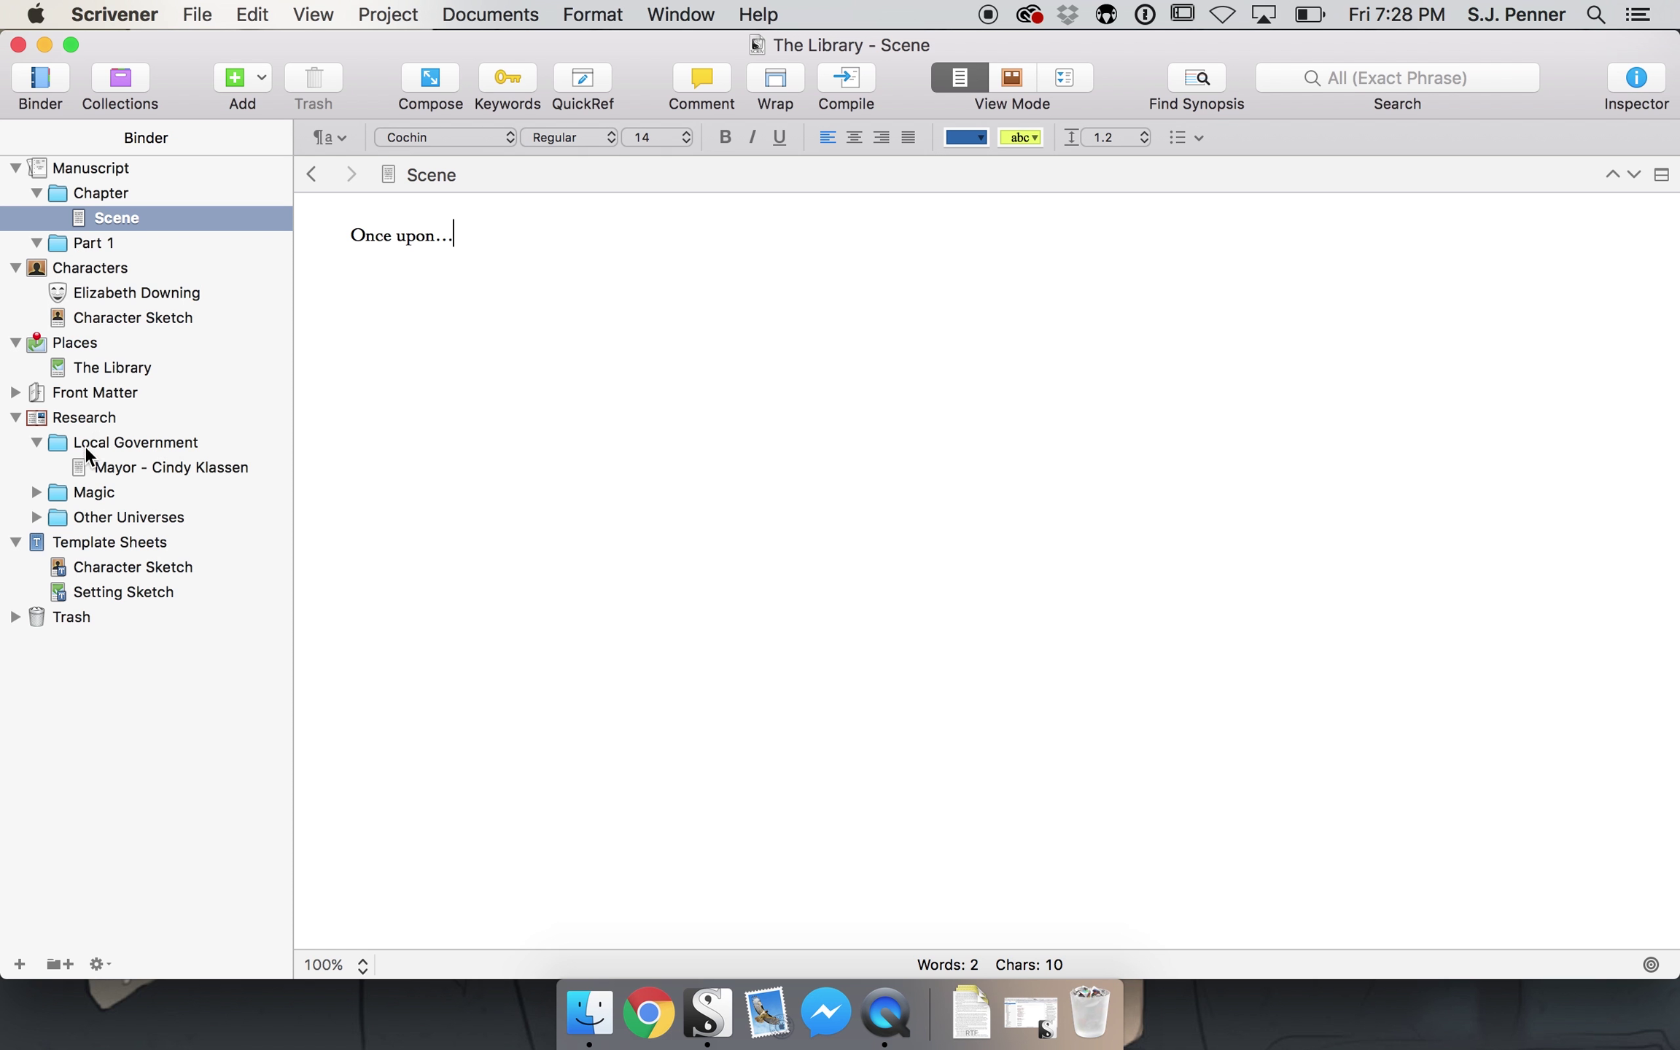
- Add a folder named Outlines to Research and move it above the Local Government folder
left_click(80, 418)
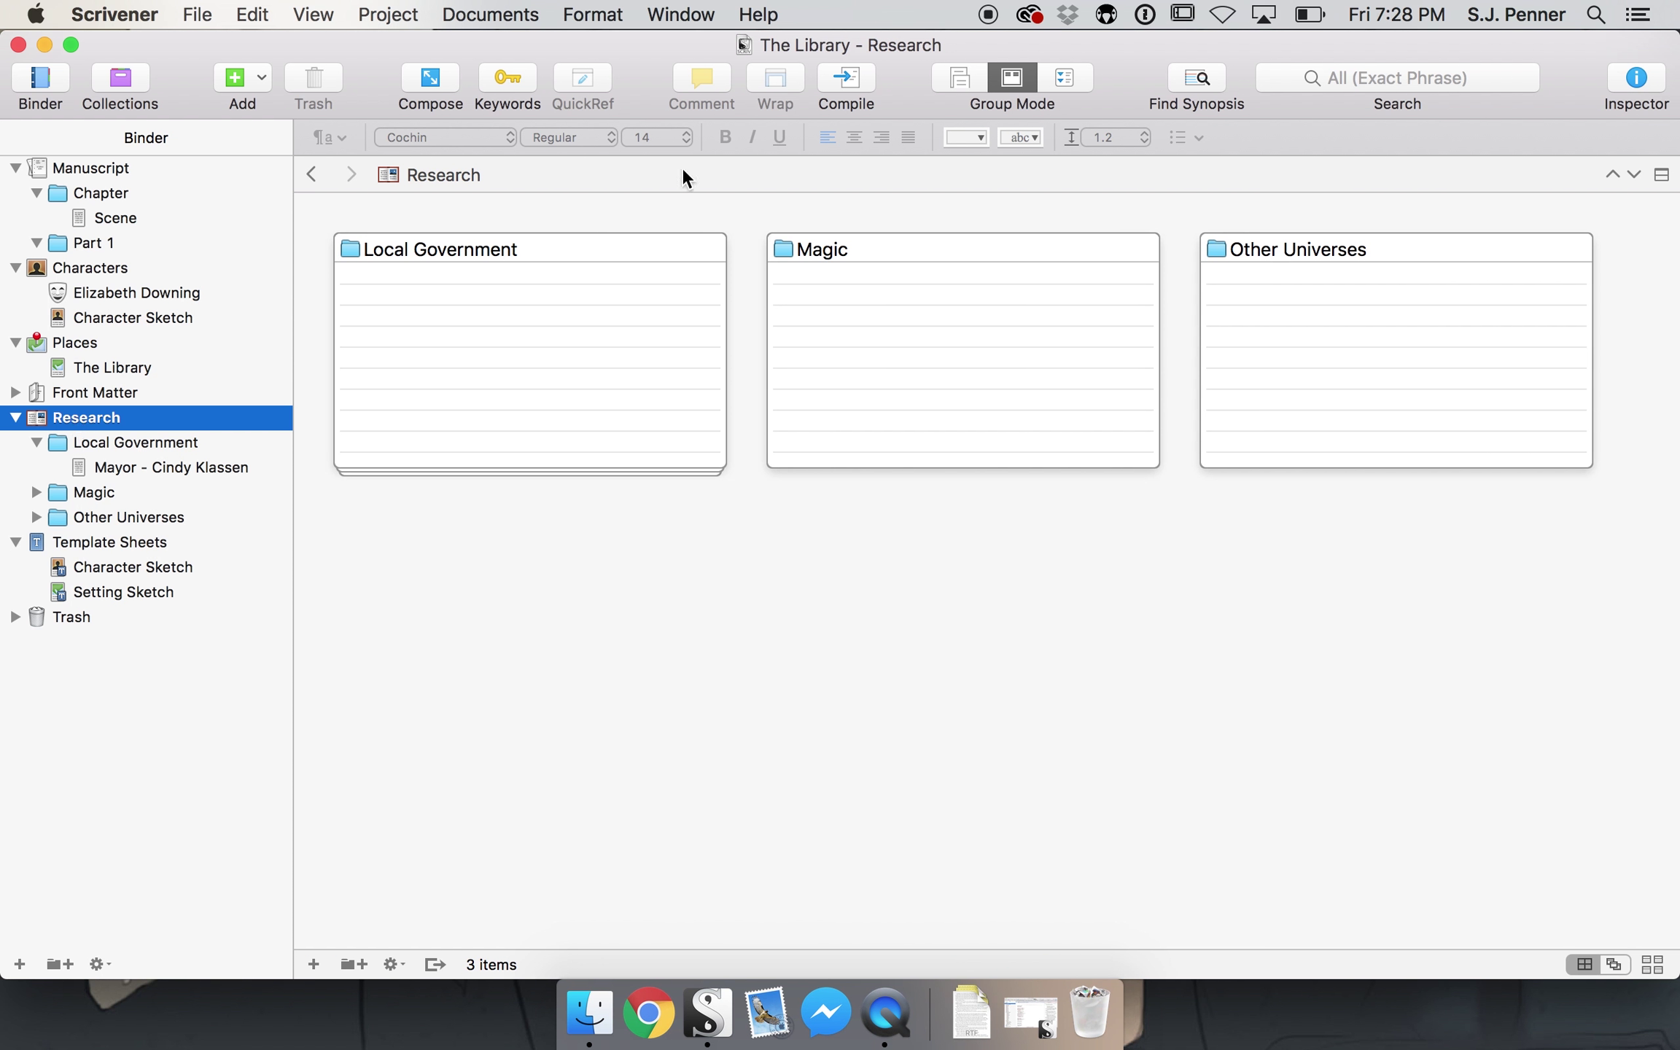
left_click(262, 79)
left_click(266, 139)
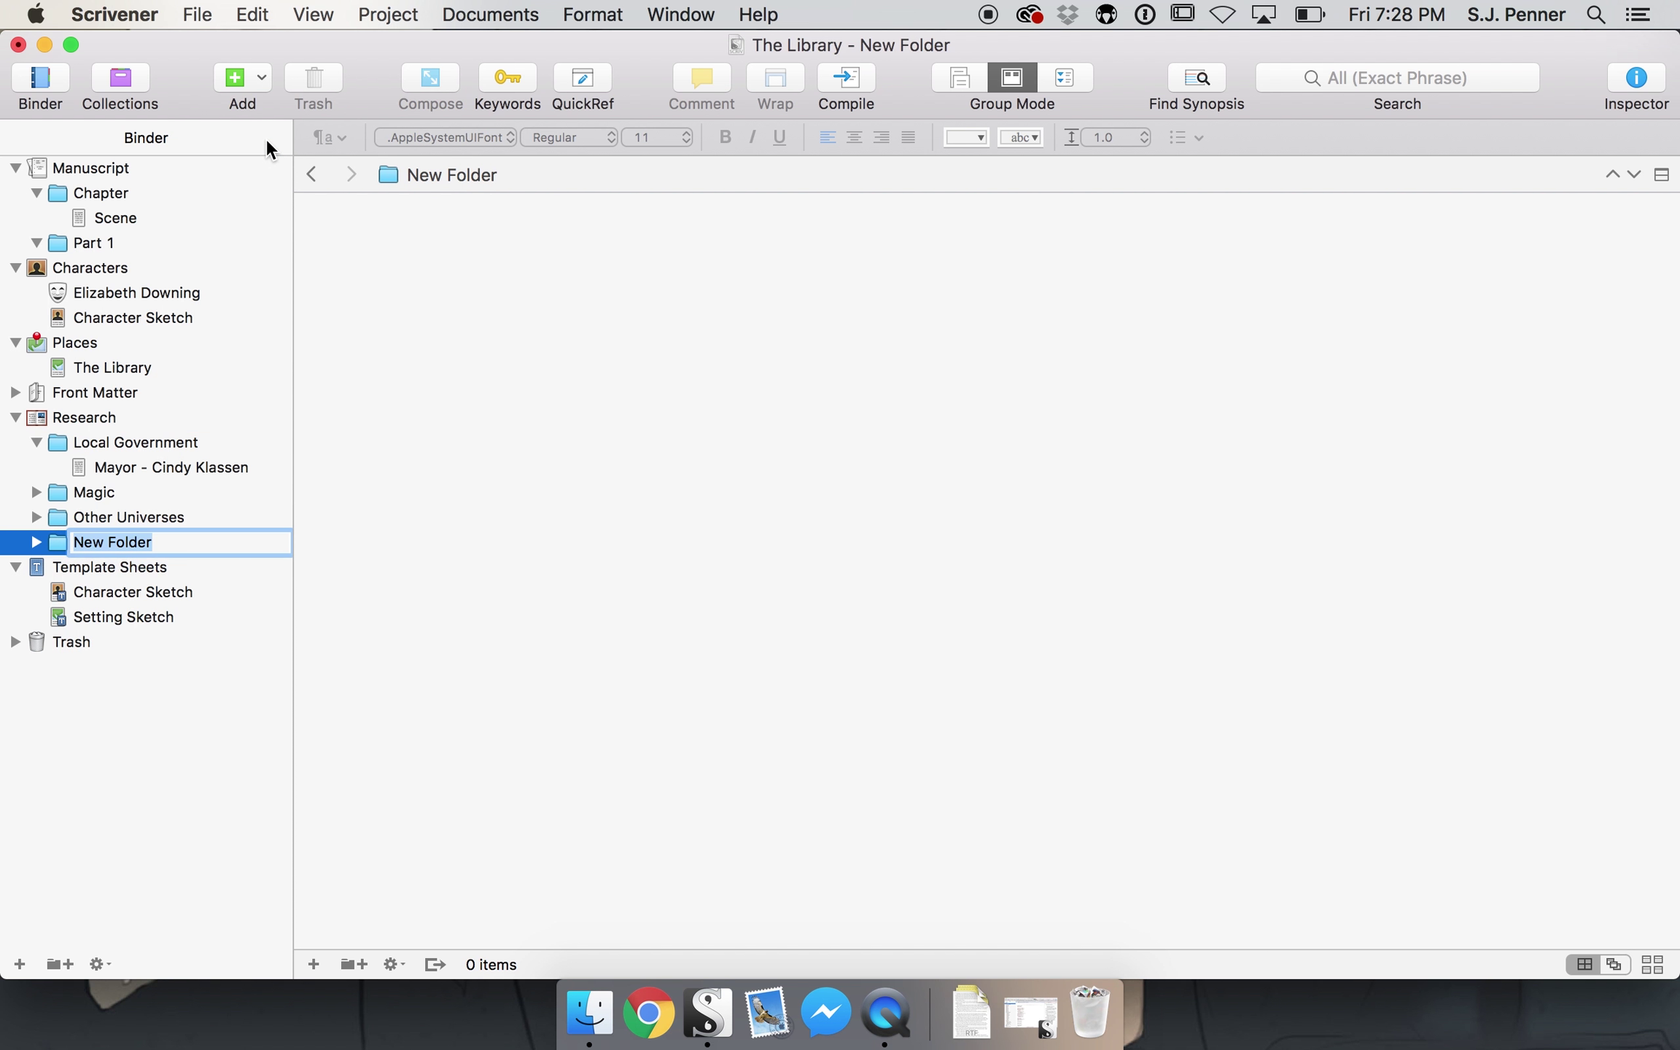
type("Outlines")
left_click_drag(200, 612, 189, 592)
left_click(84, 541)
left_click_drag(84, 539, 89, 430)
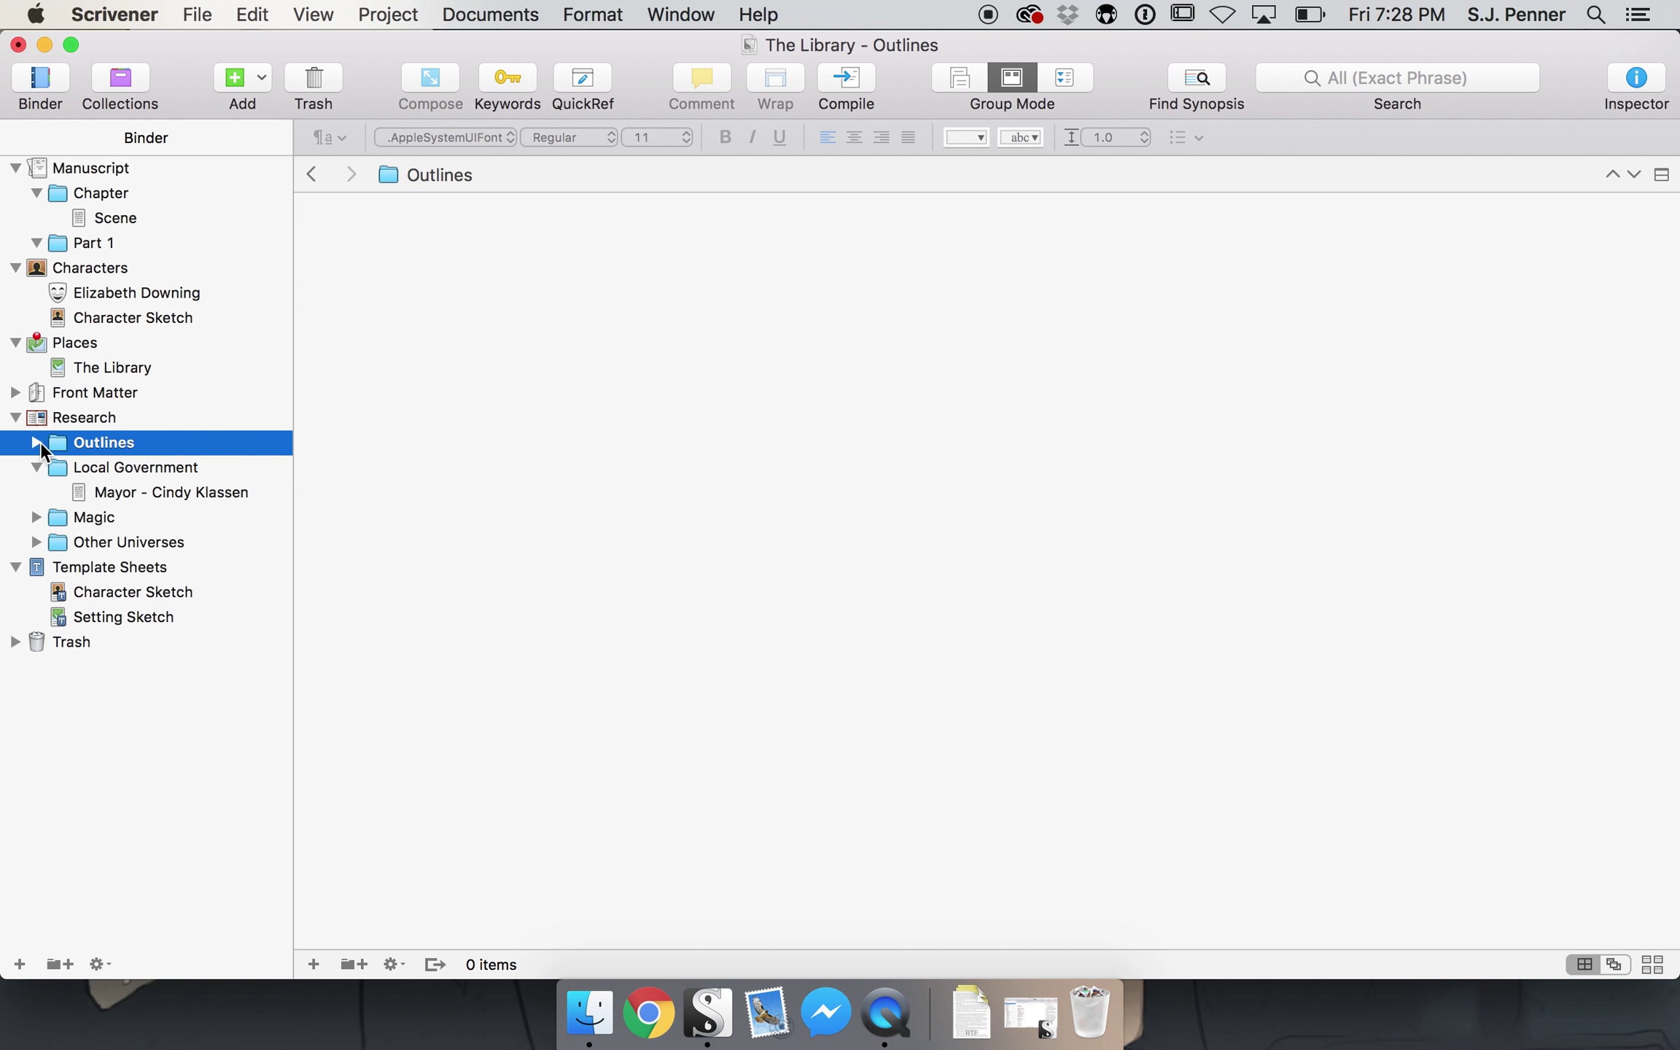
- Add a new text document named Story 1 inside the Outlines folder
left_click(237, 78)
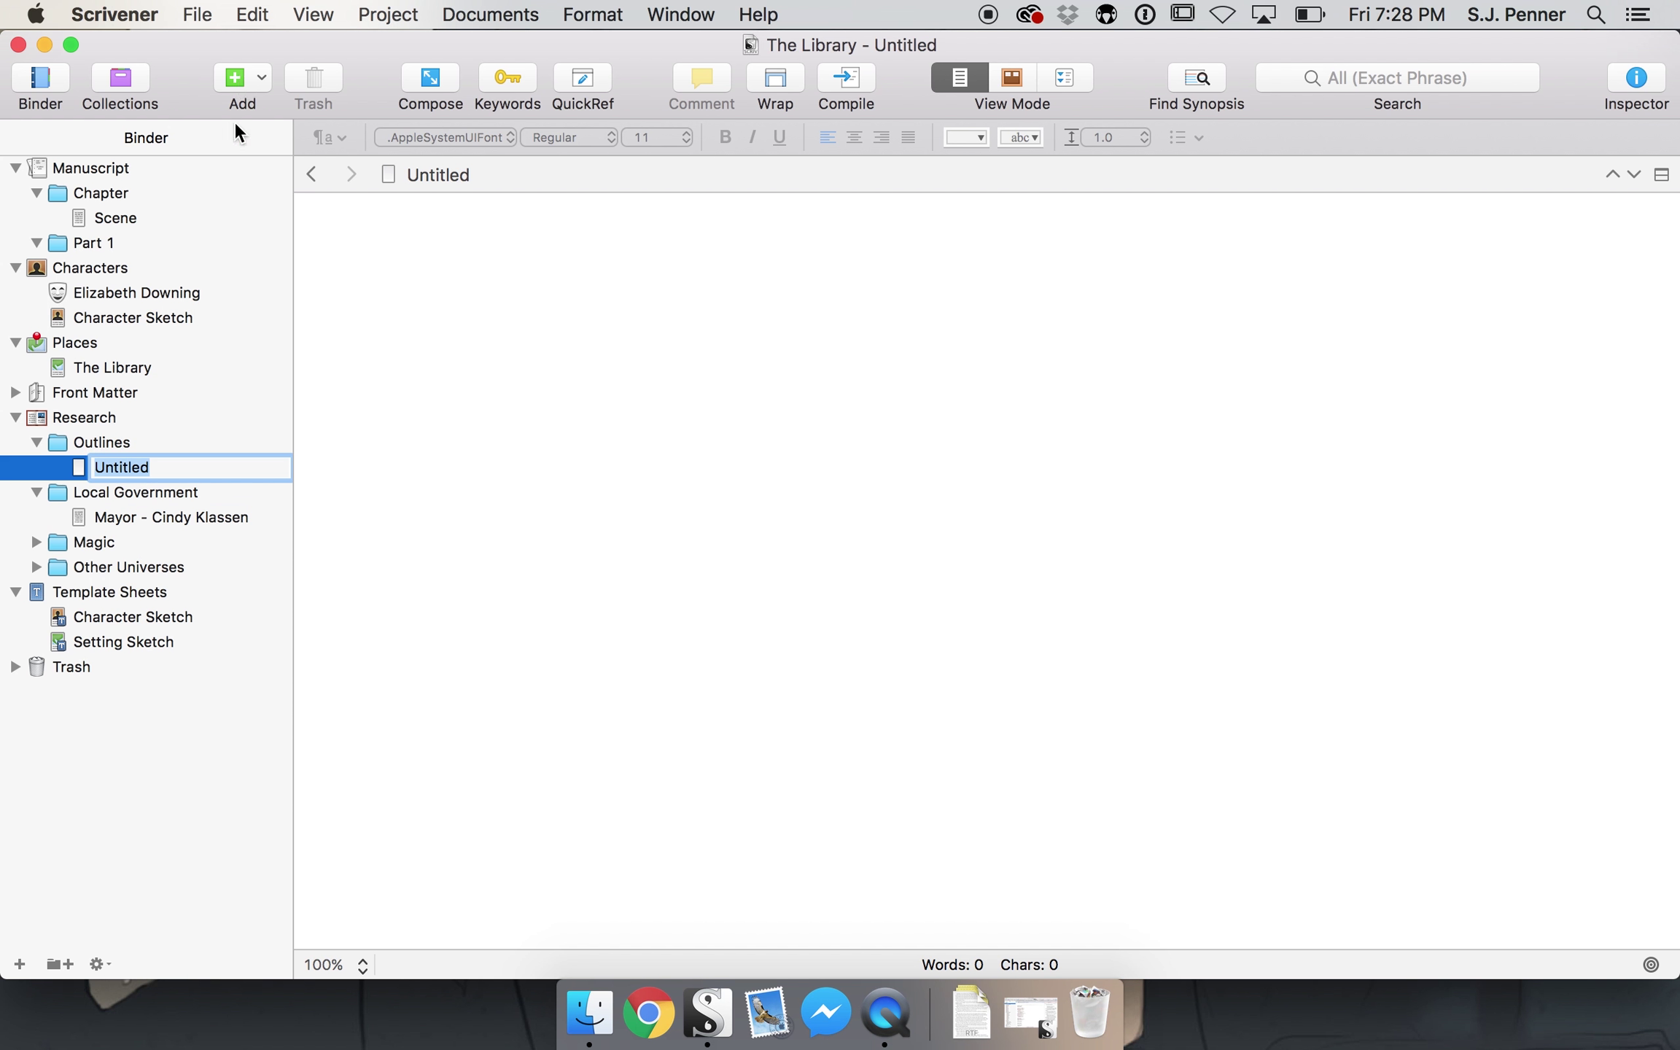
type("Sta")
key("BackSpace")
key("BackSpace")
type("tory 1")
left_click(598, 361)
- Rename the manuscript's Chapter folder as Story 1 and its Part 1 folder as Story 2
left_click(87, 193)
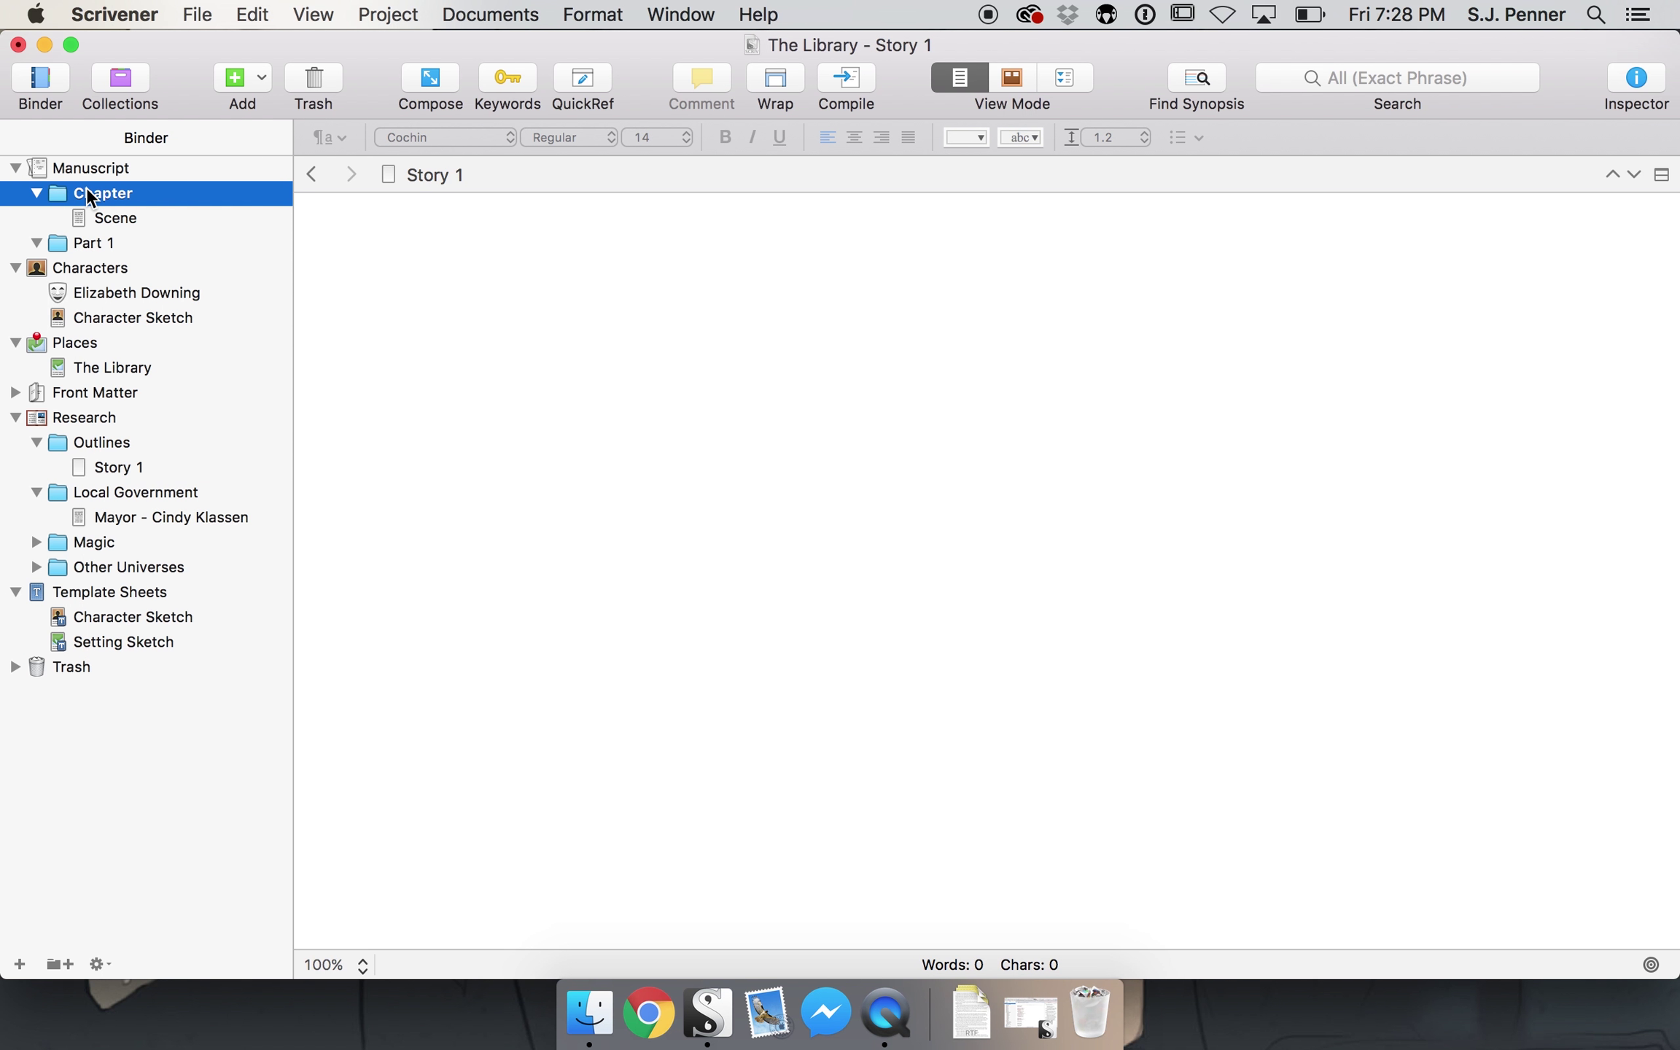
right_click(87, 192)
left_click(87, 193)
left_click(87, 194)
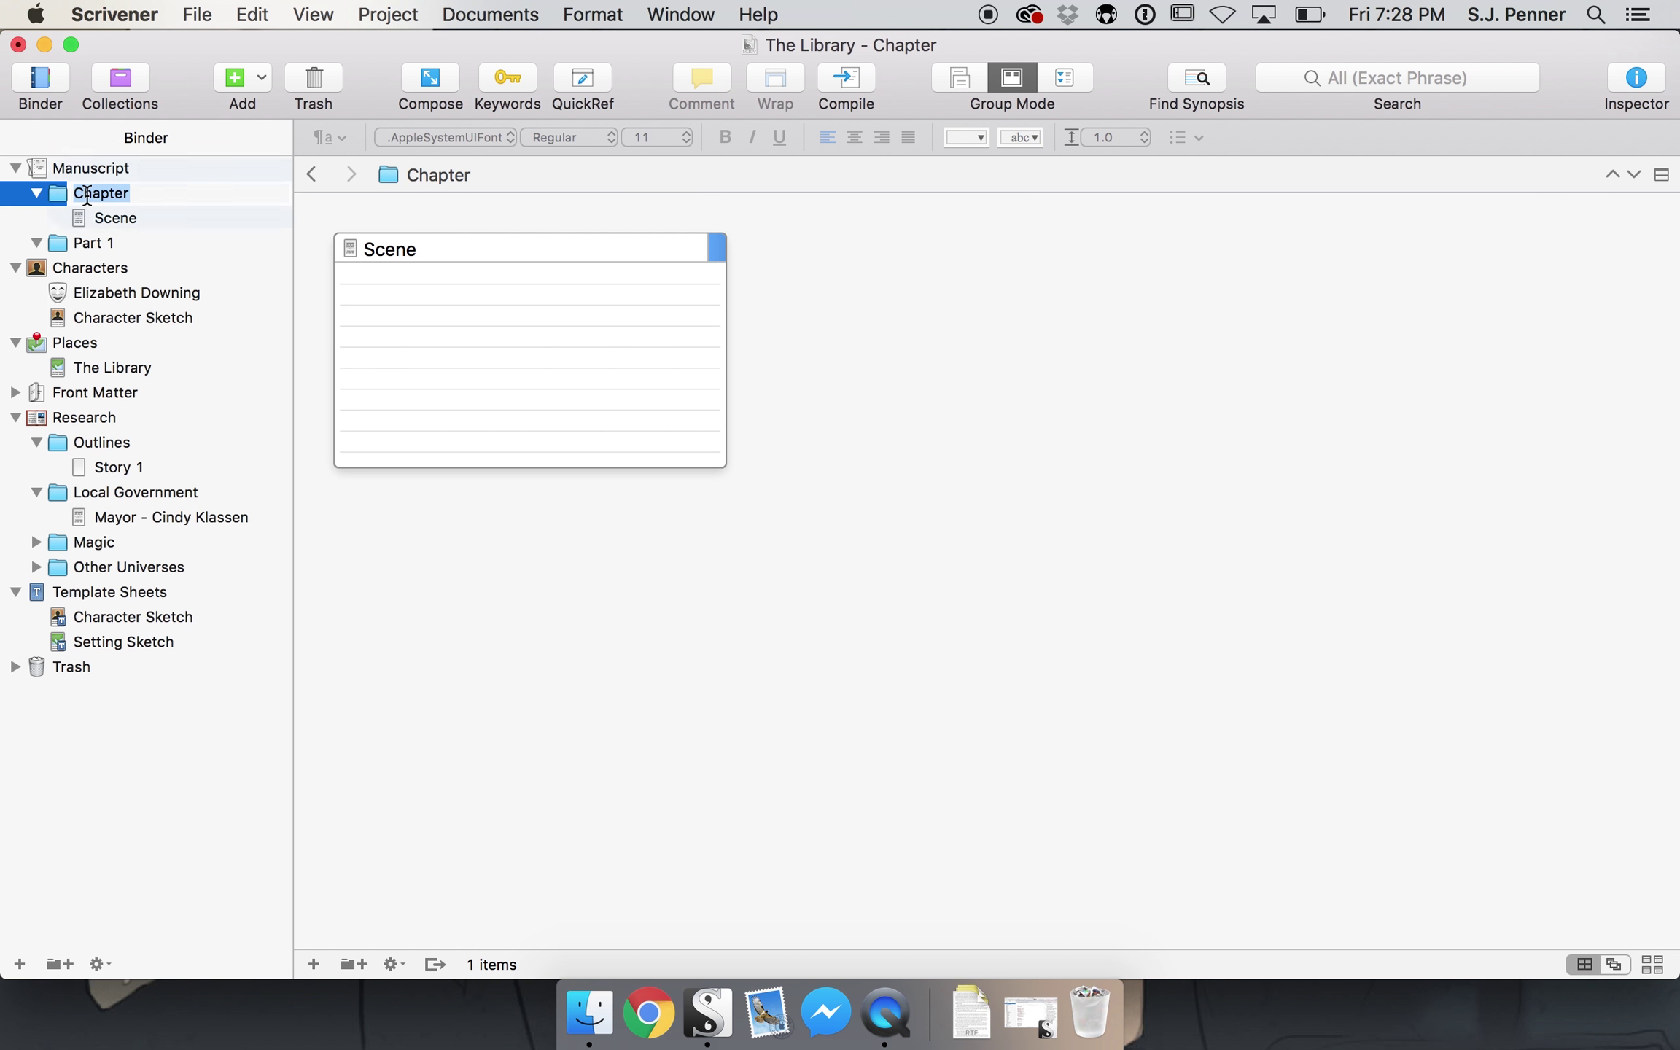
type("Story 1")
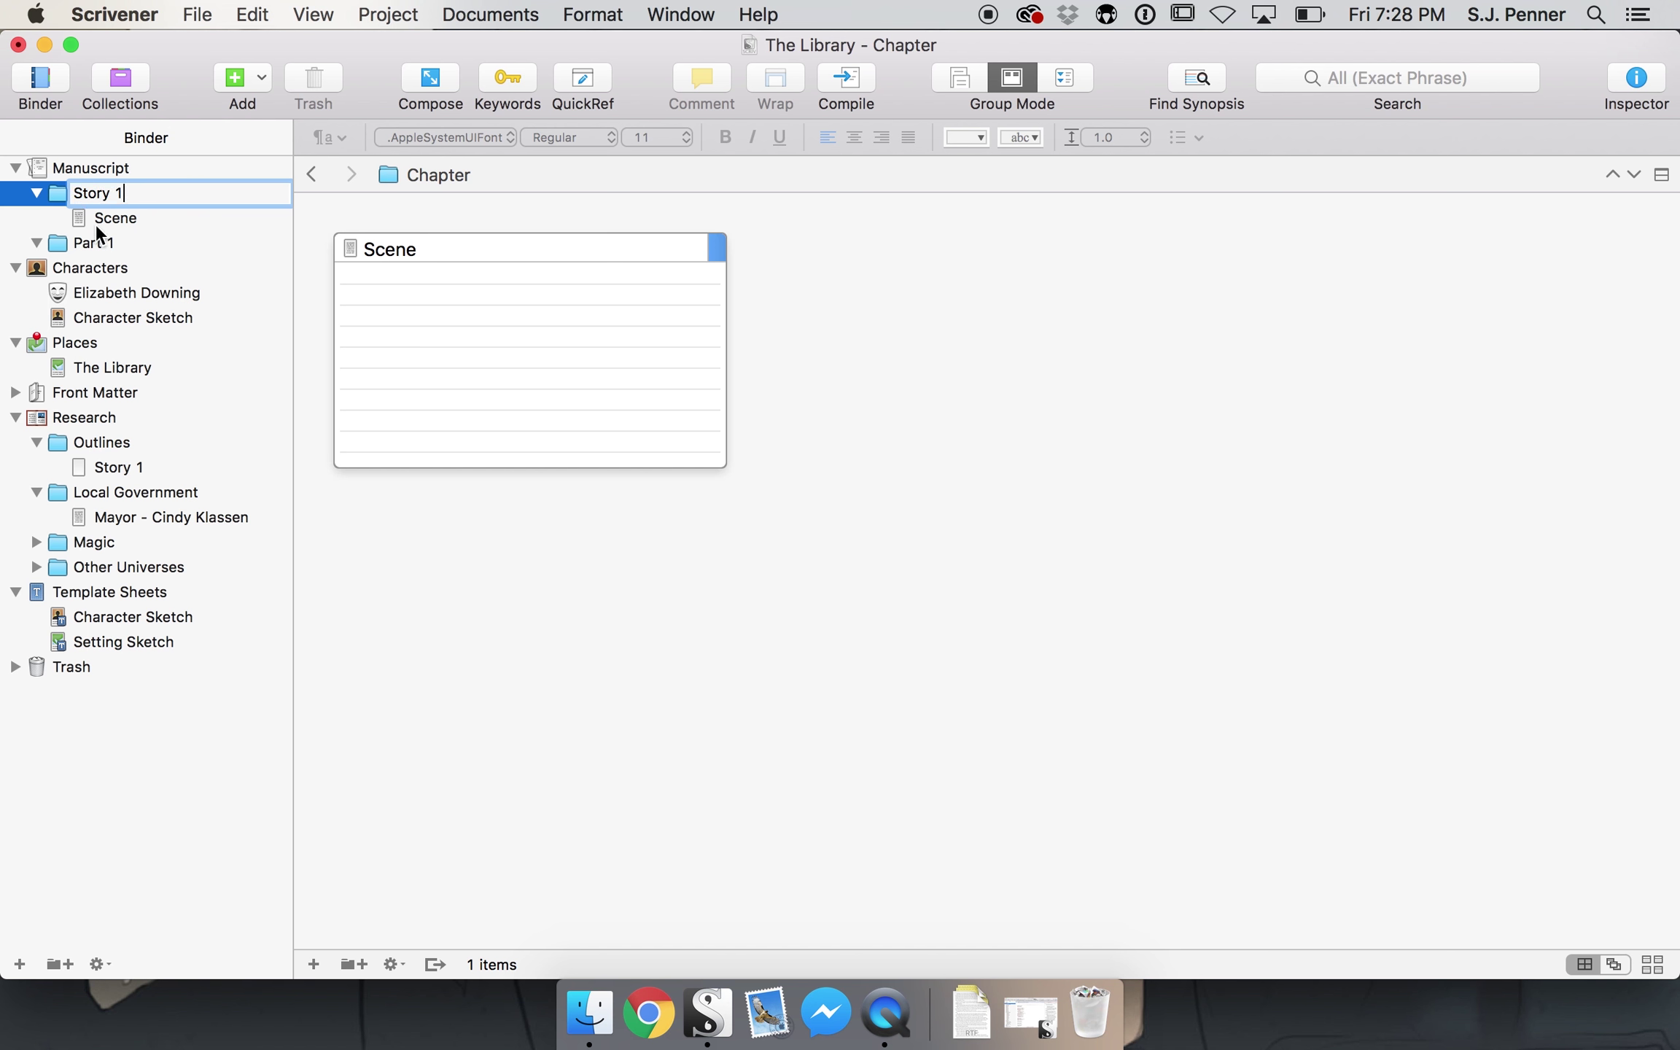
left_click(91, 243)
left_click(91, 242)
type("Story 2")
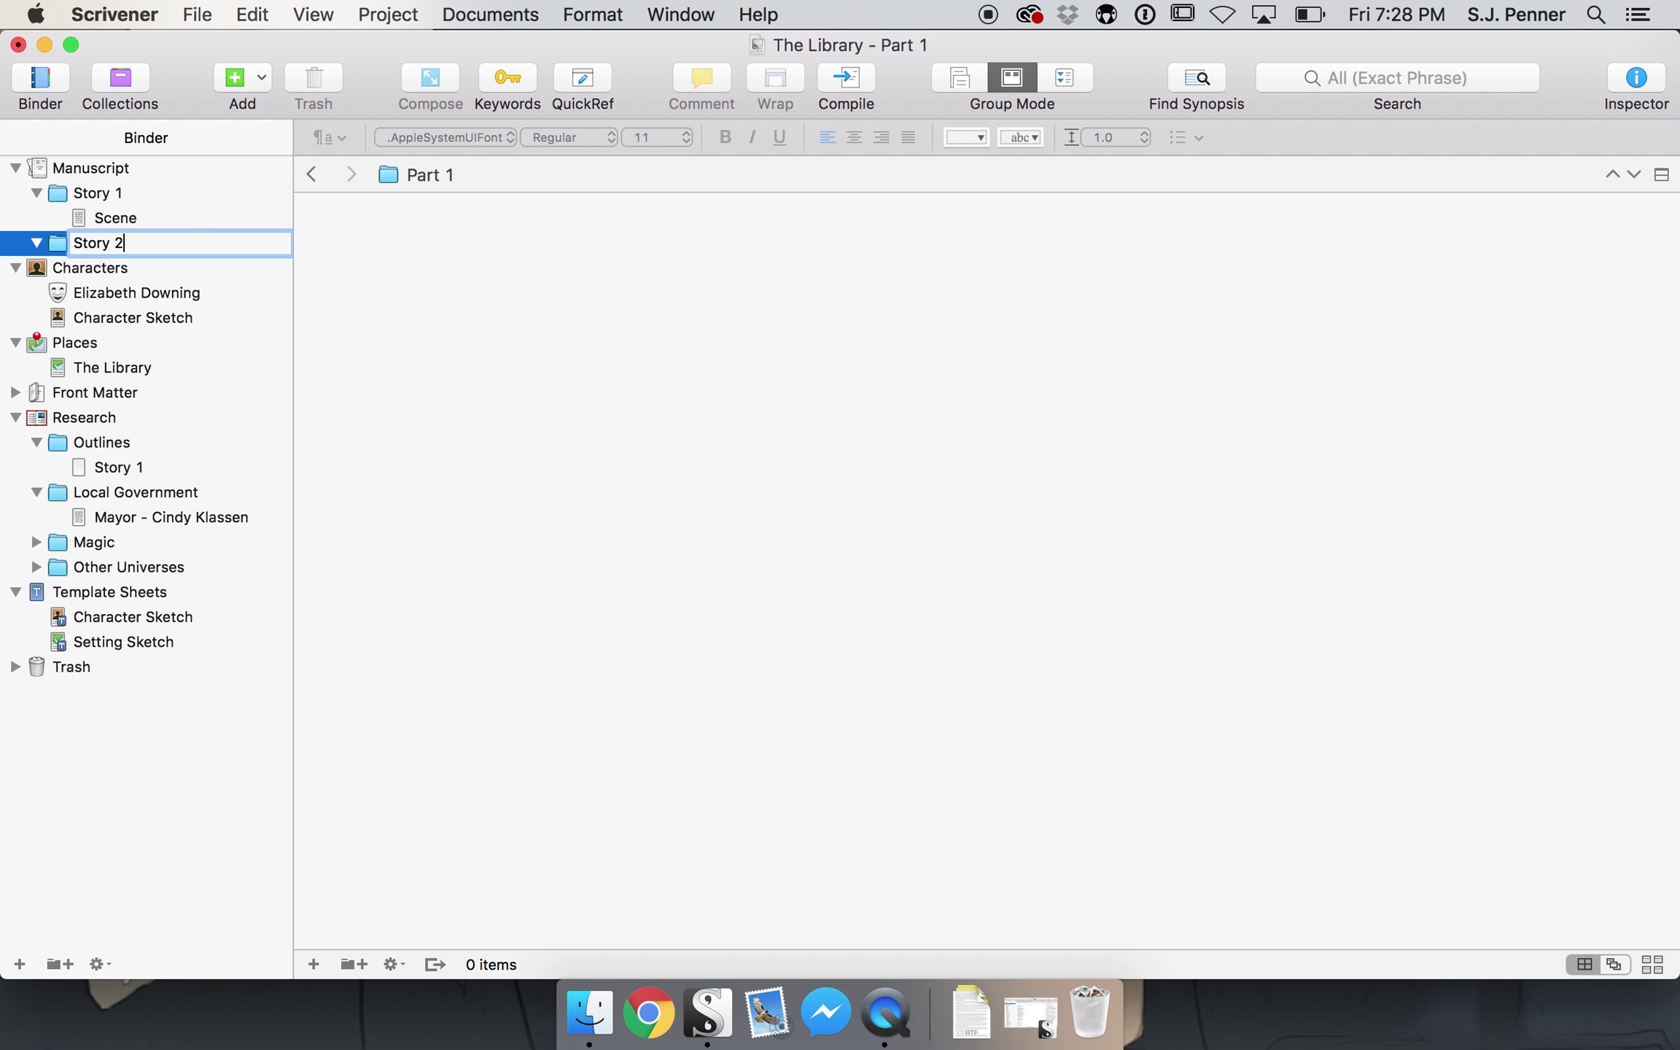
left_click(450, 406)
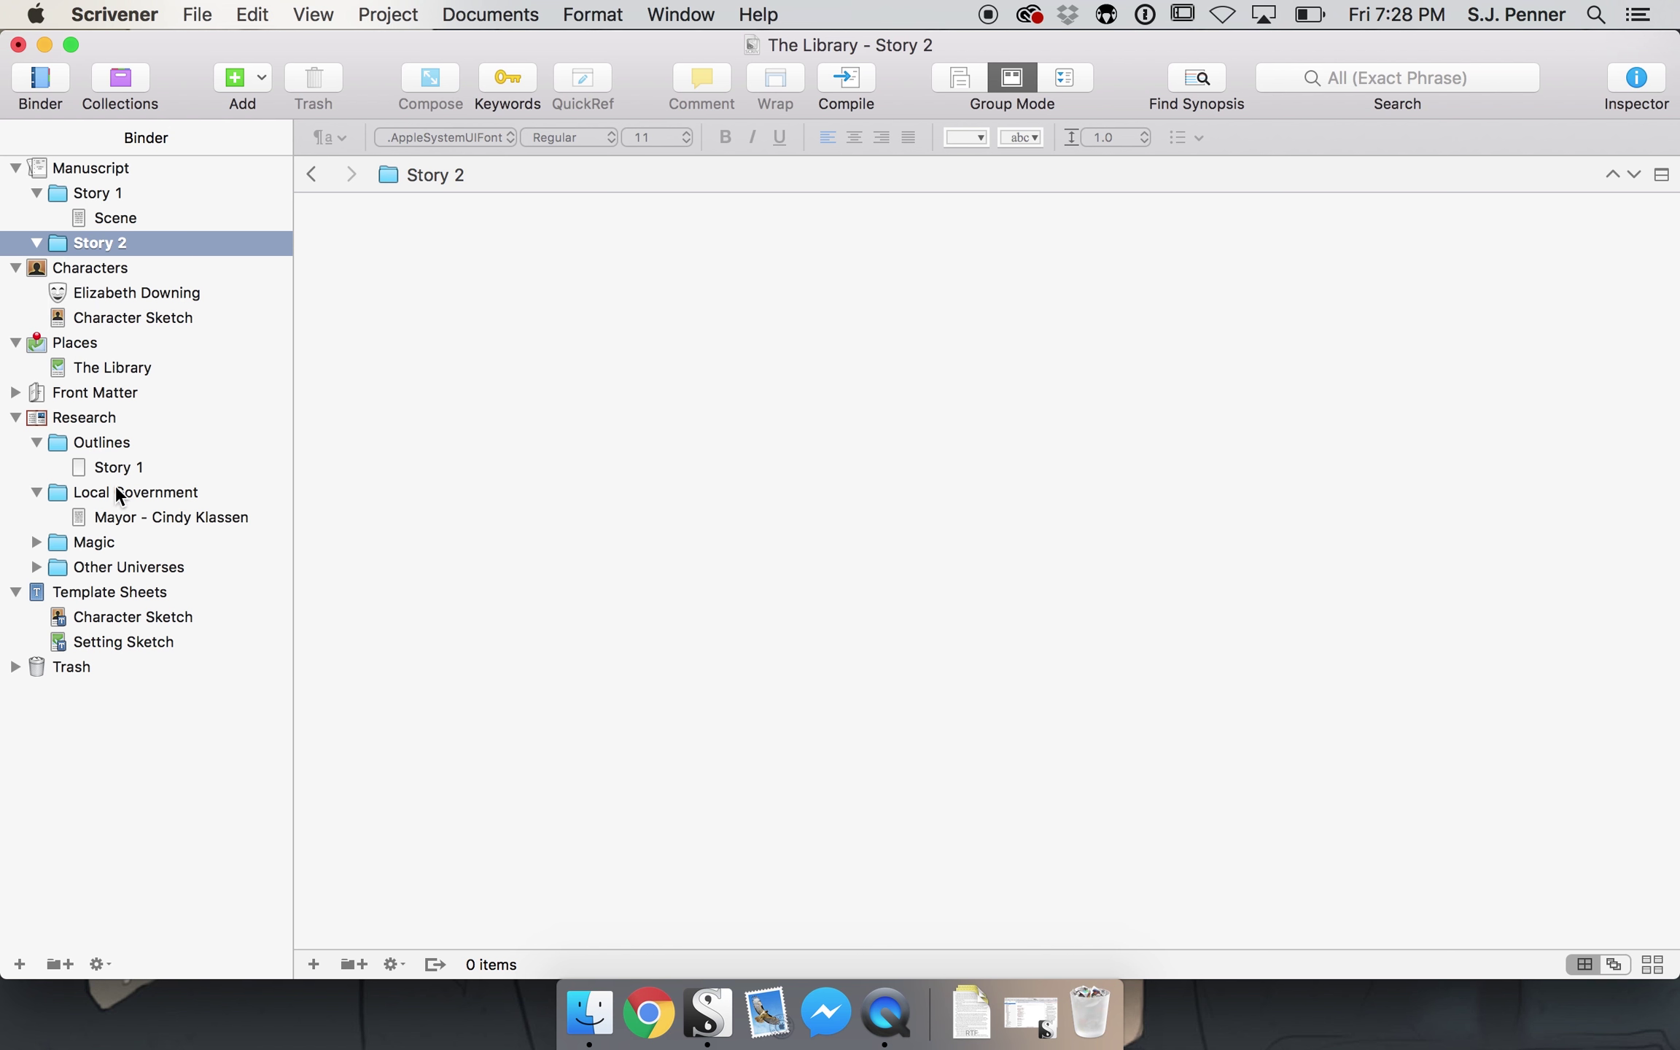
- Write three outline lines in the Story 1 document: the main character goes to work, gets coffee, and stacks some books
left_click(88, 463)
left_click(523, 379)
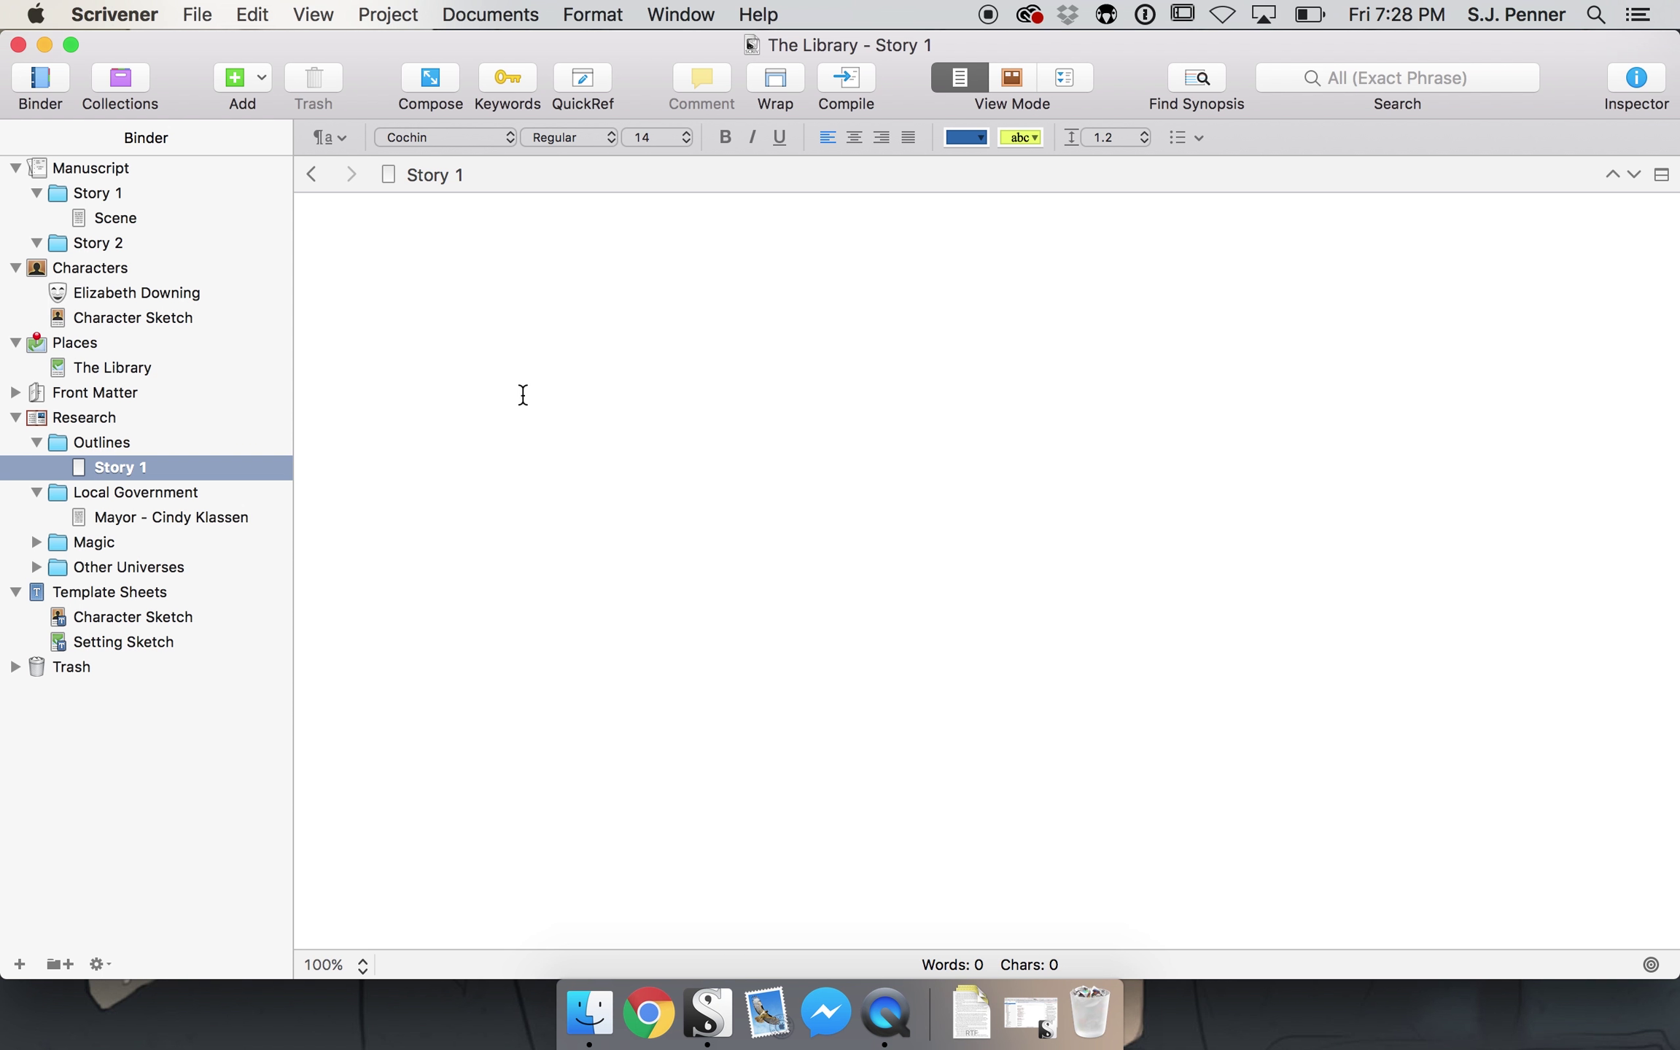
type("Liz goes to work")
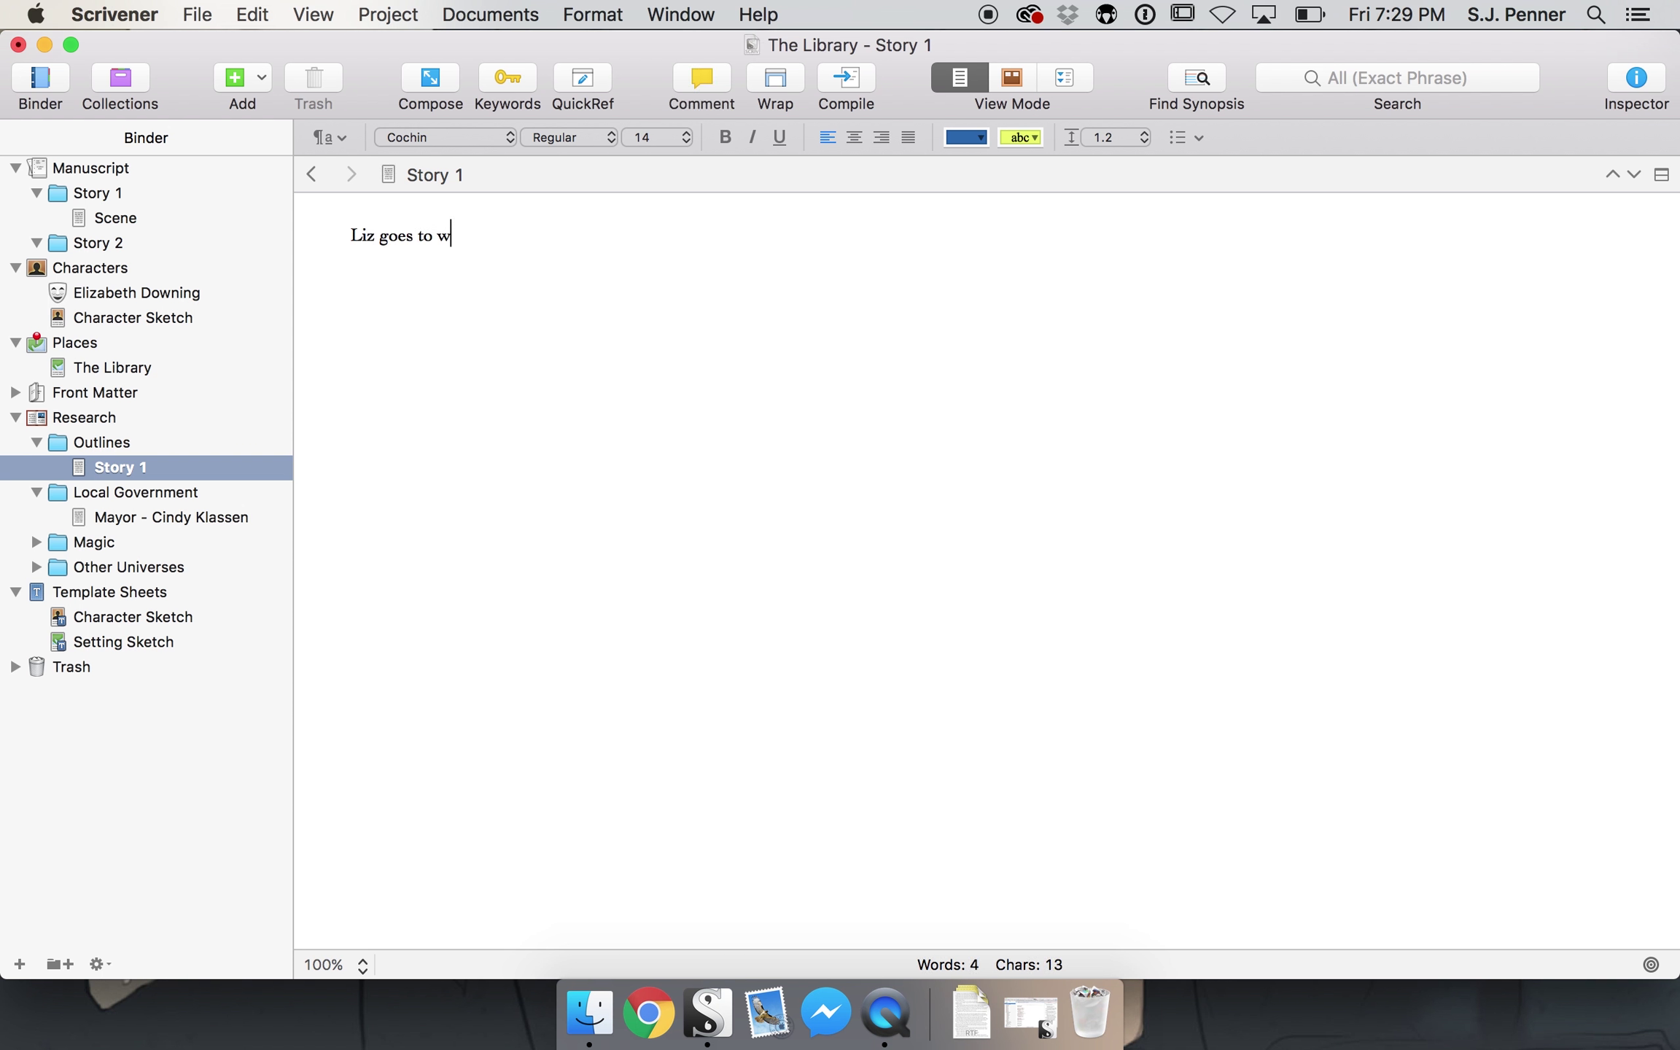
key("Return")
type("Liz gets coffee")
key("Return")
type("Liz")
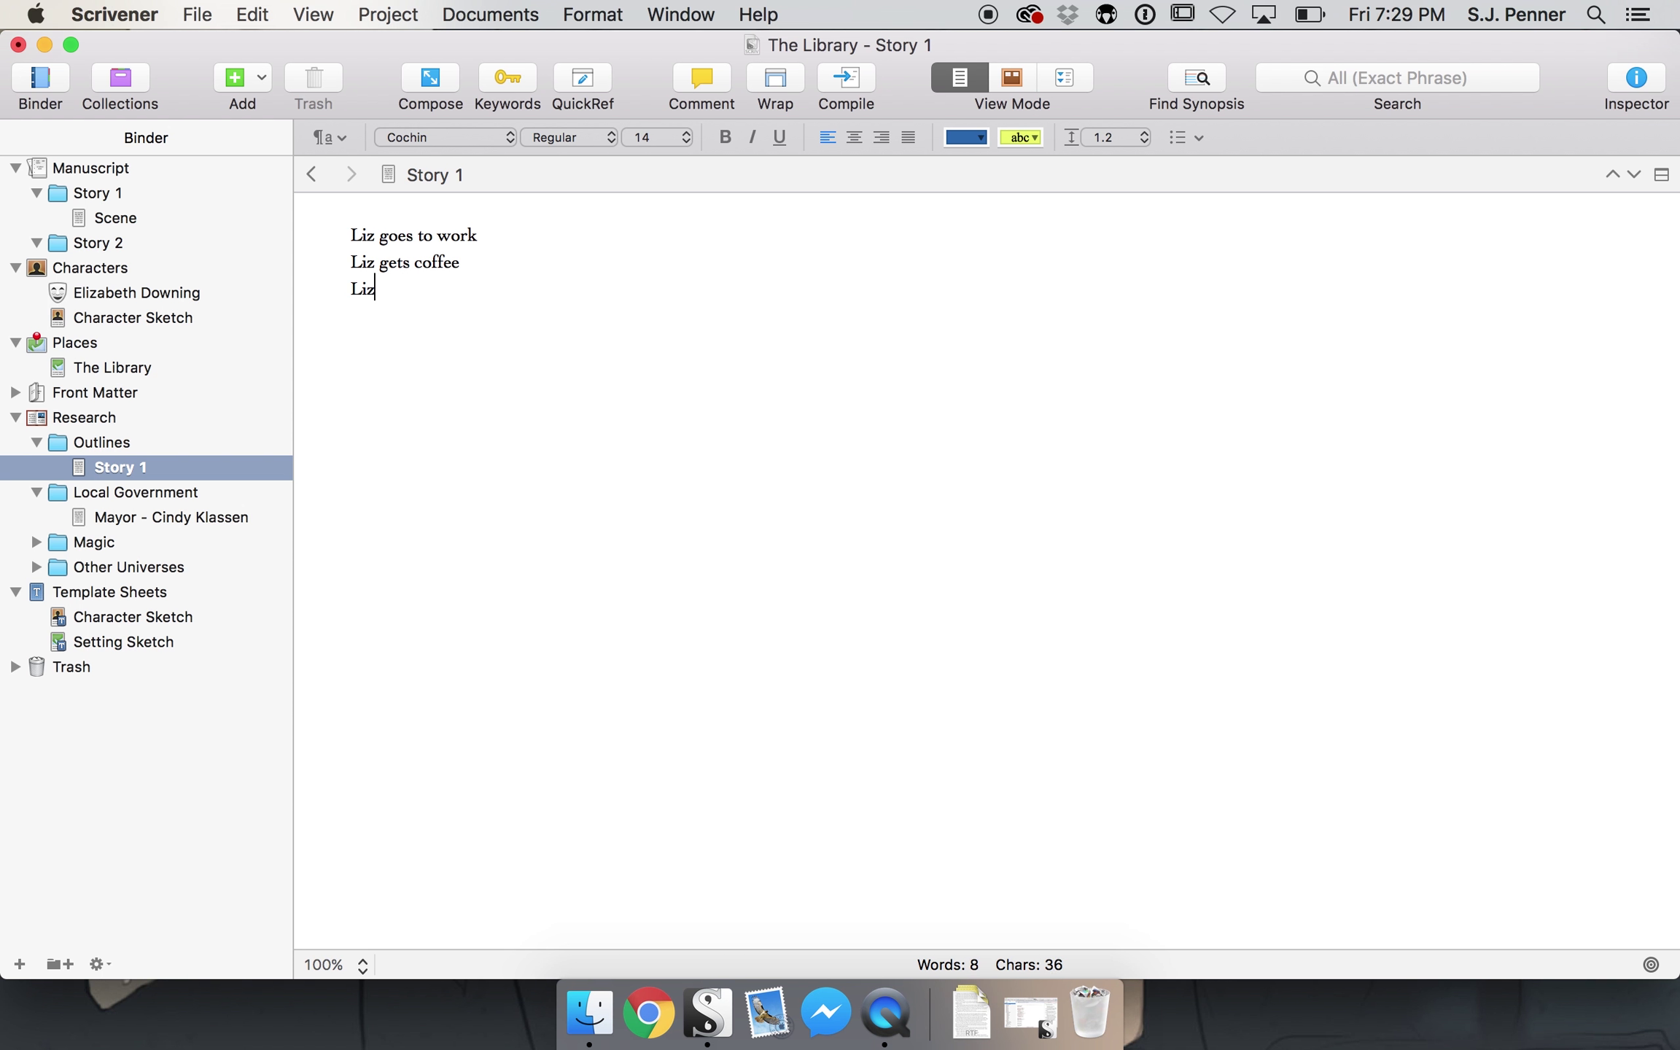
type(" stacks some books")
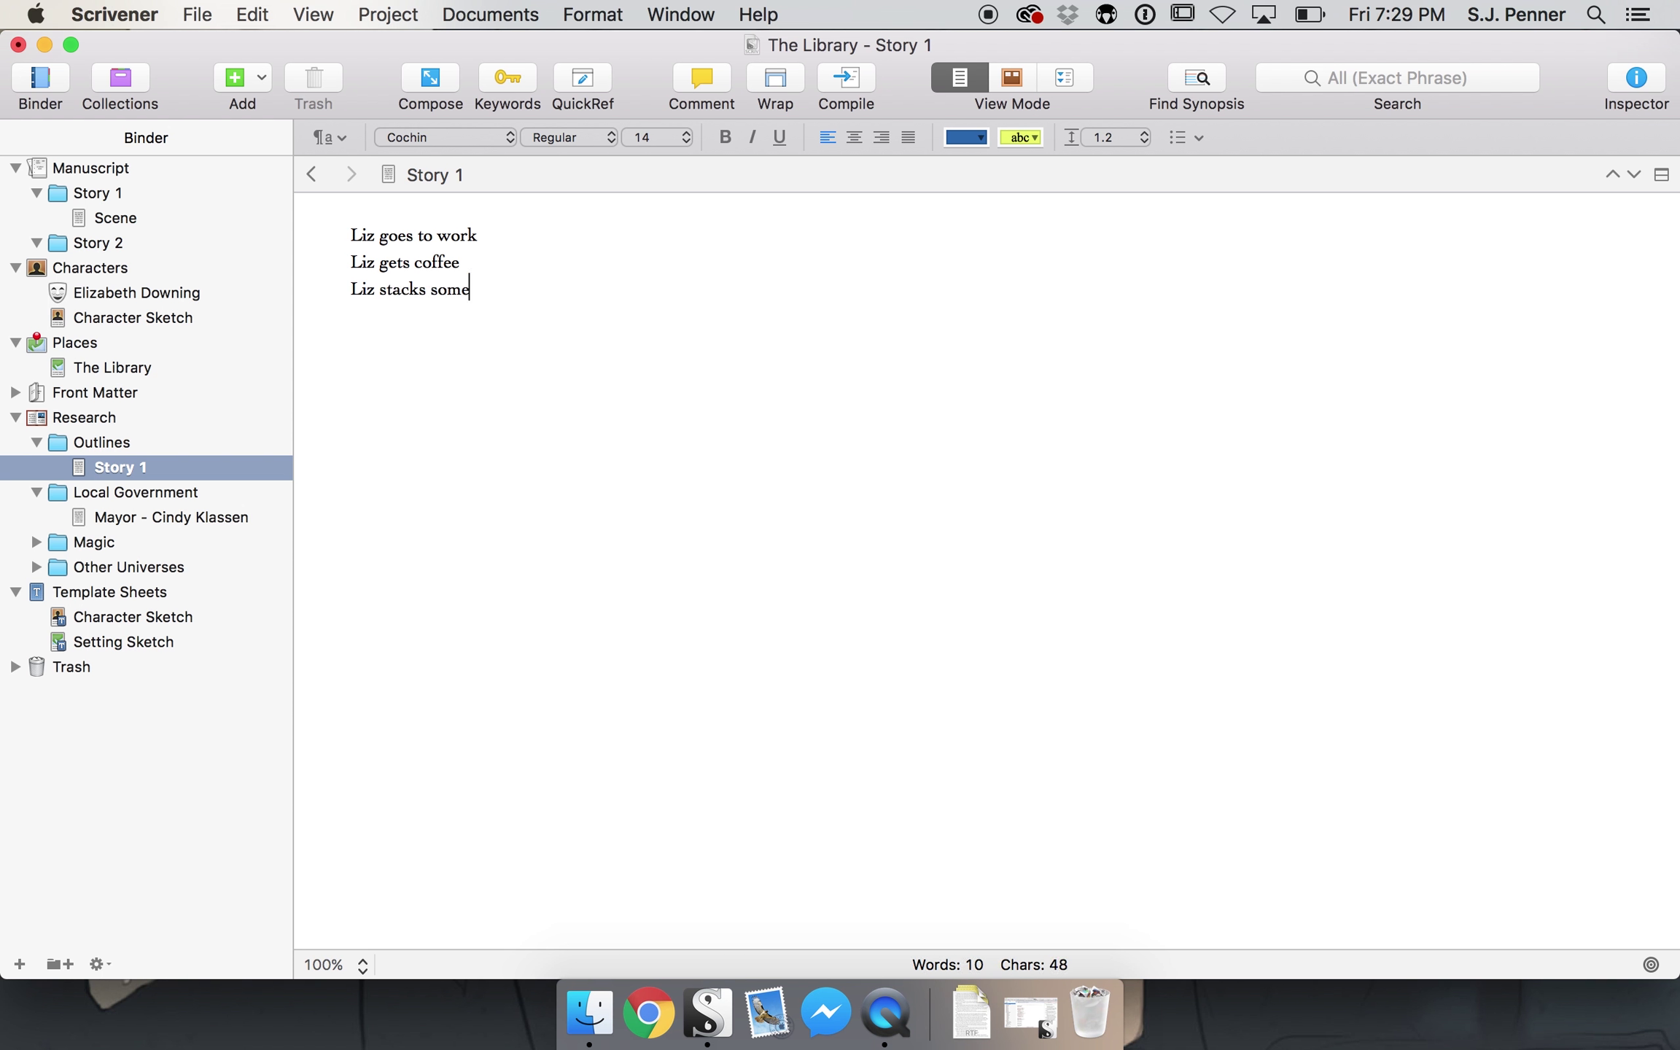
- Add two outline lines to Story 1: the second character comes in and takes beauty and the beast home, and saves the beast
key("Return")
type("Beth comes in a")
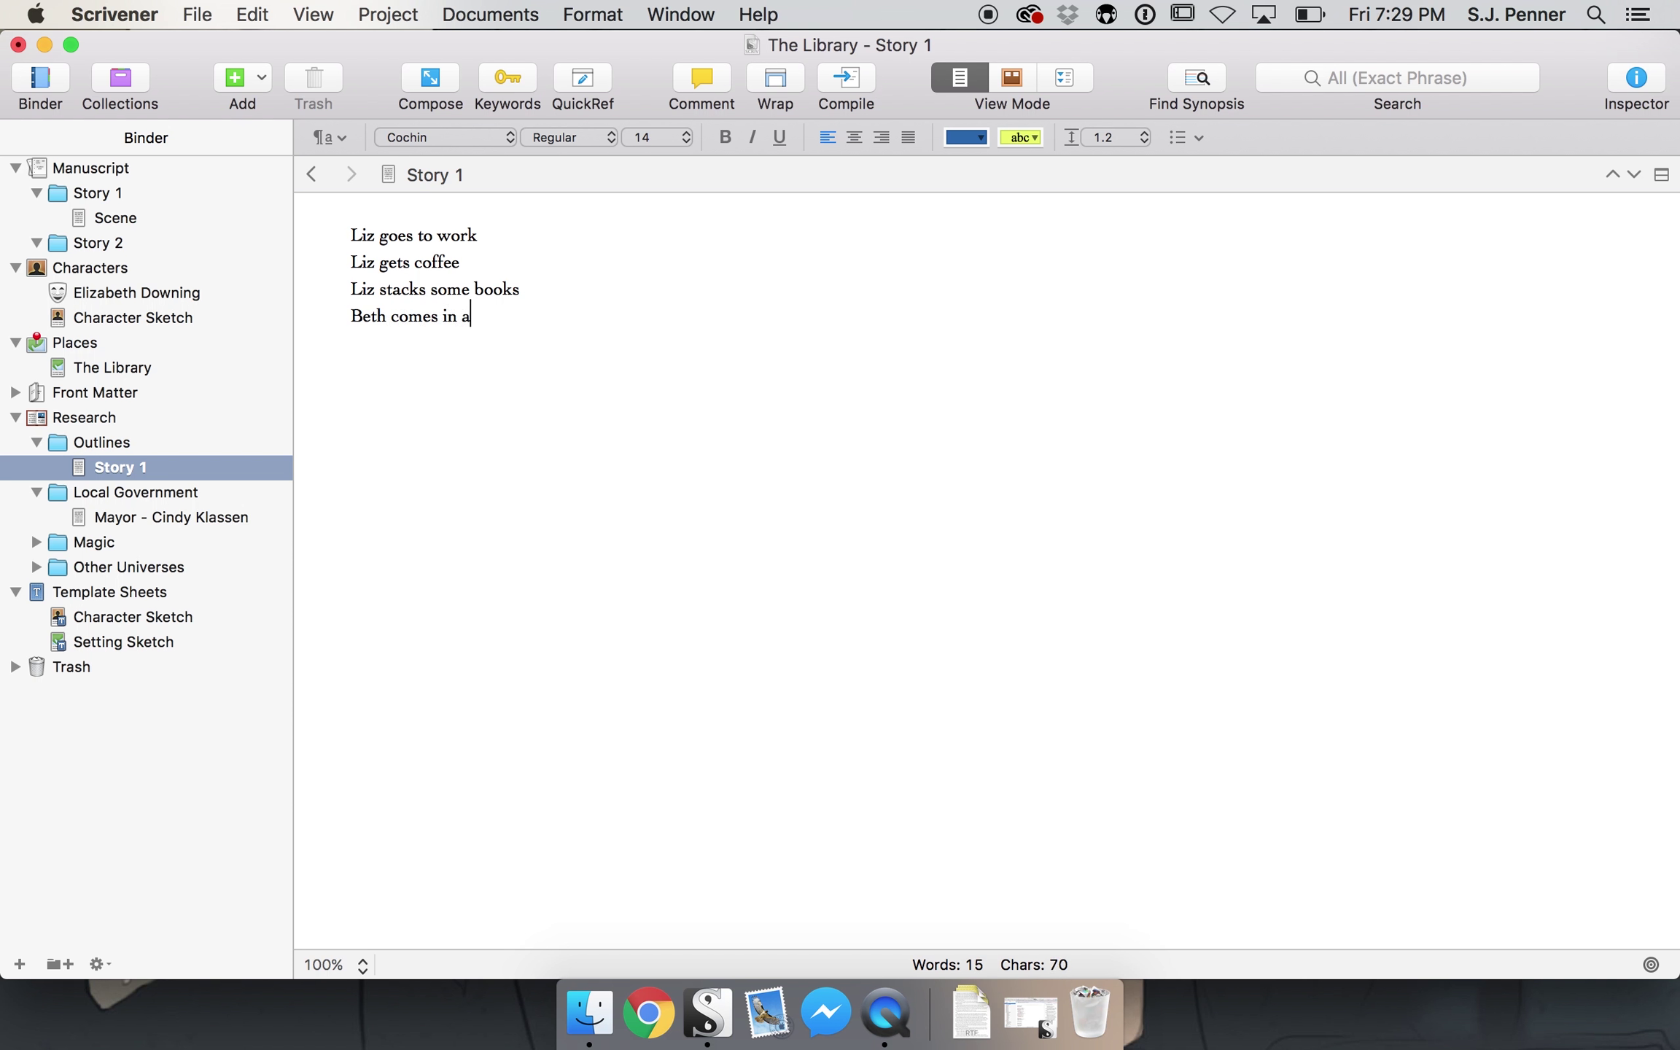
type("nd takes beauty a")
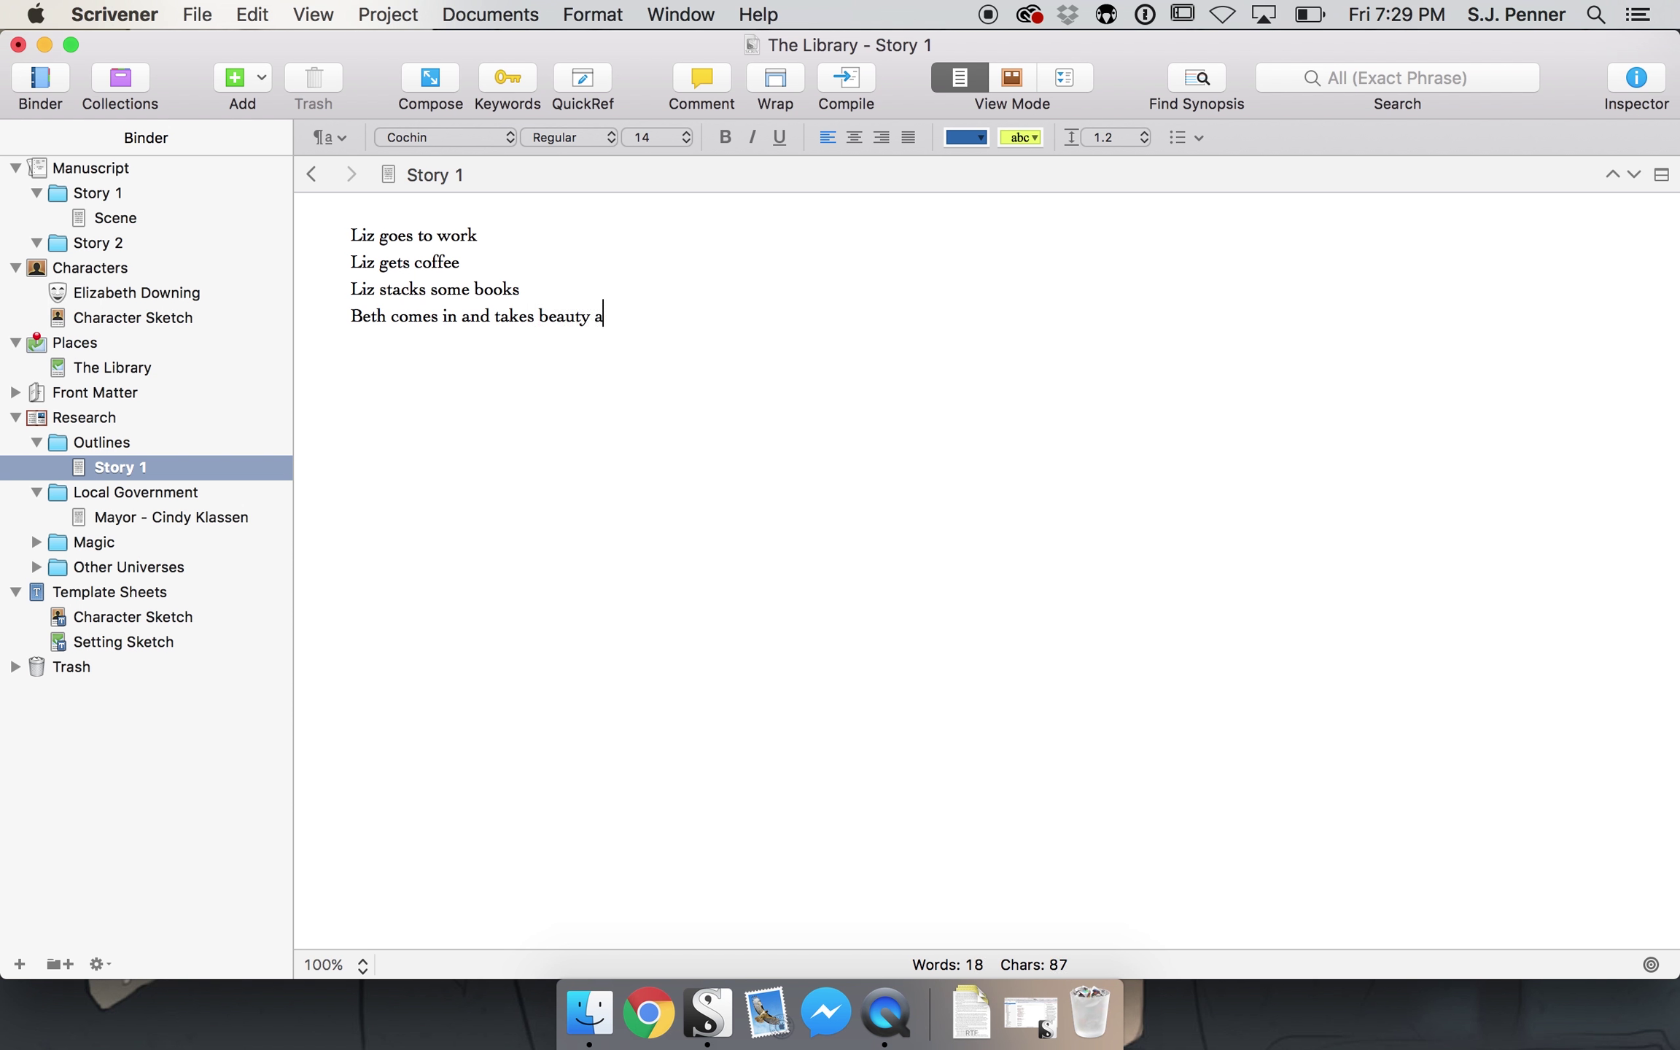
type("nd the beast home.")
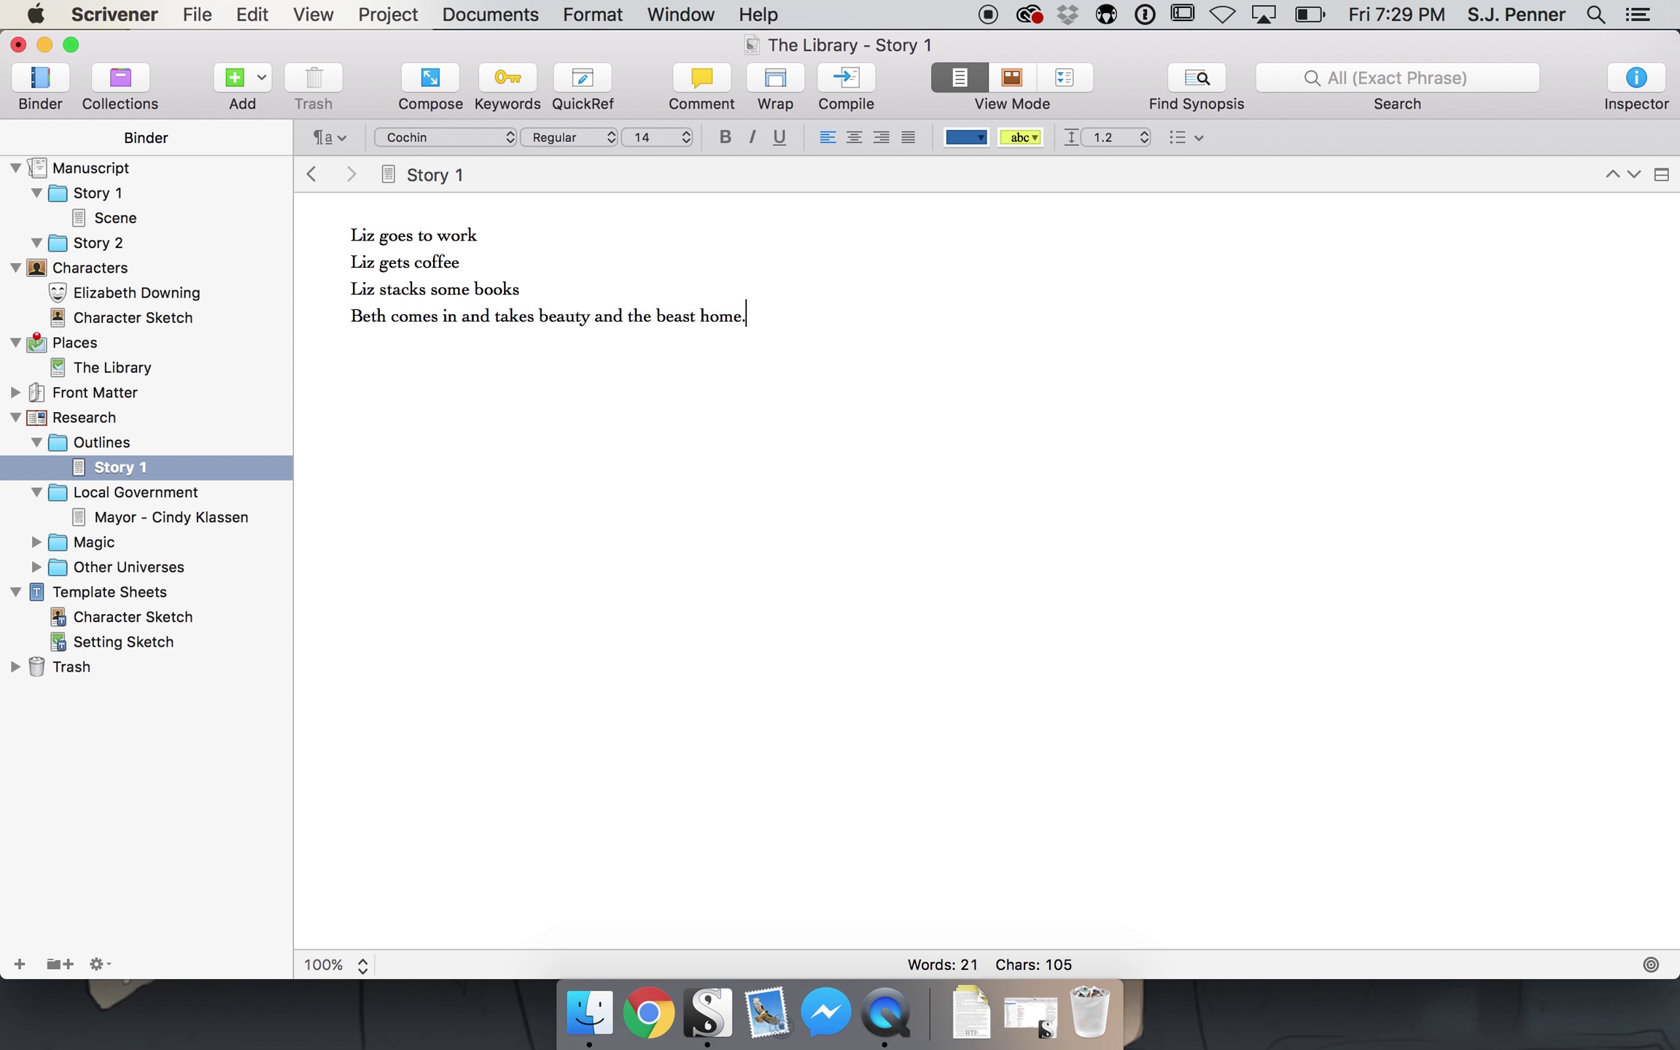
key("Return")
type("Beth saves the beast")
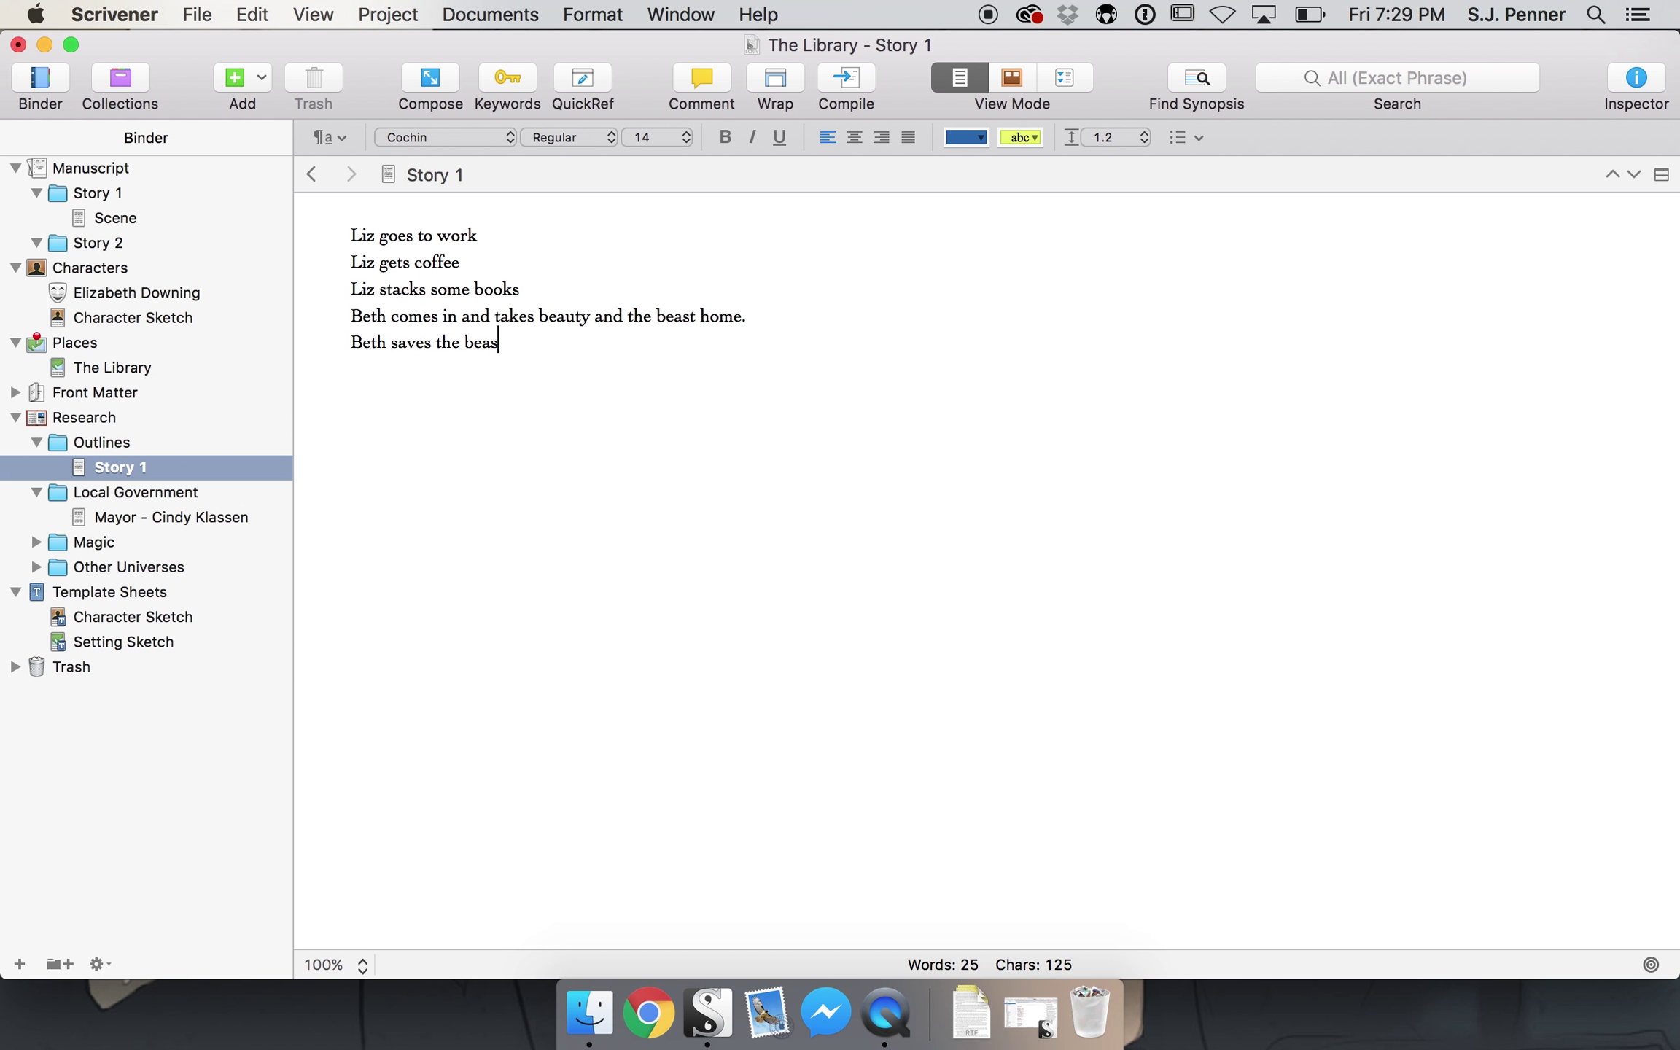
- Add a final outline line about the main character congratulating her, correcting the spelling to "congratulate" and leaving off the closing period
key("Return")
type("Liz congra")
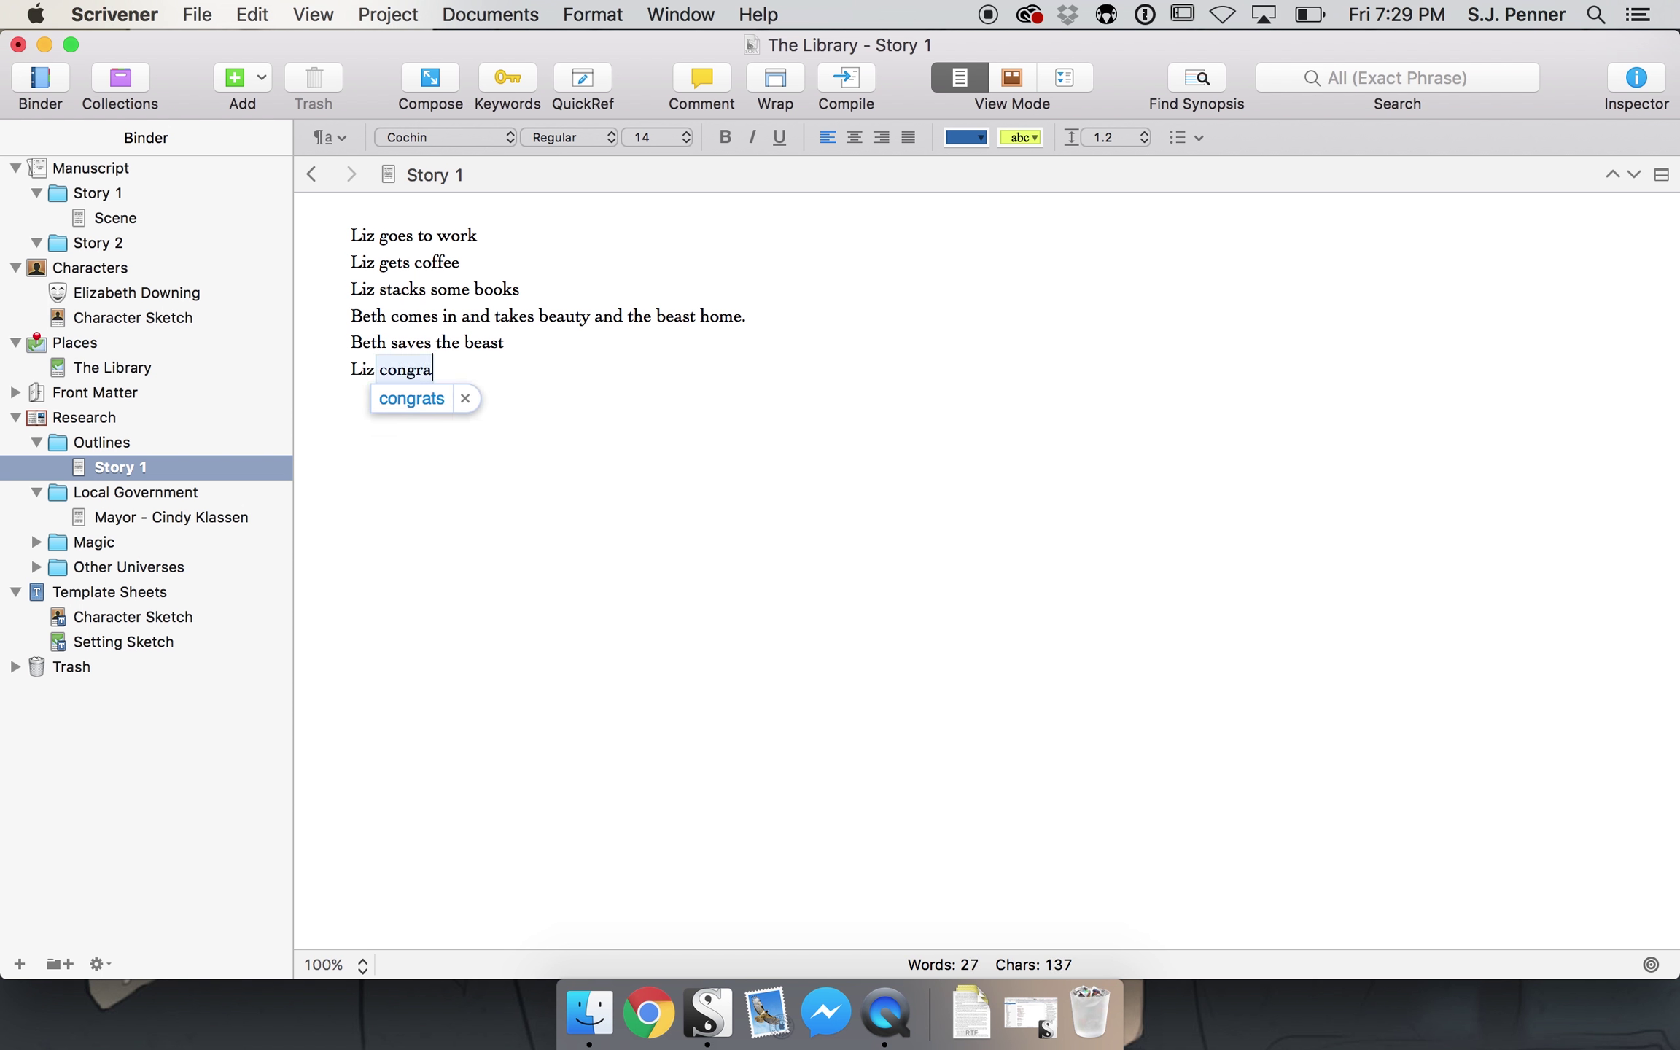
type("dula")
key("BackSpace")
key("BackSpace")
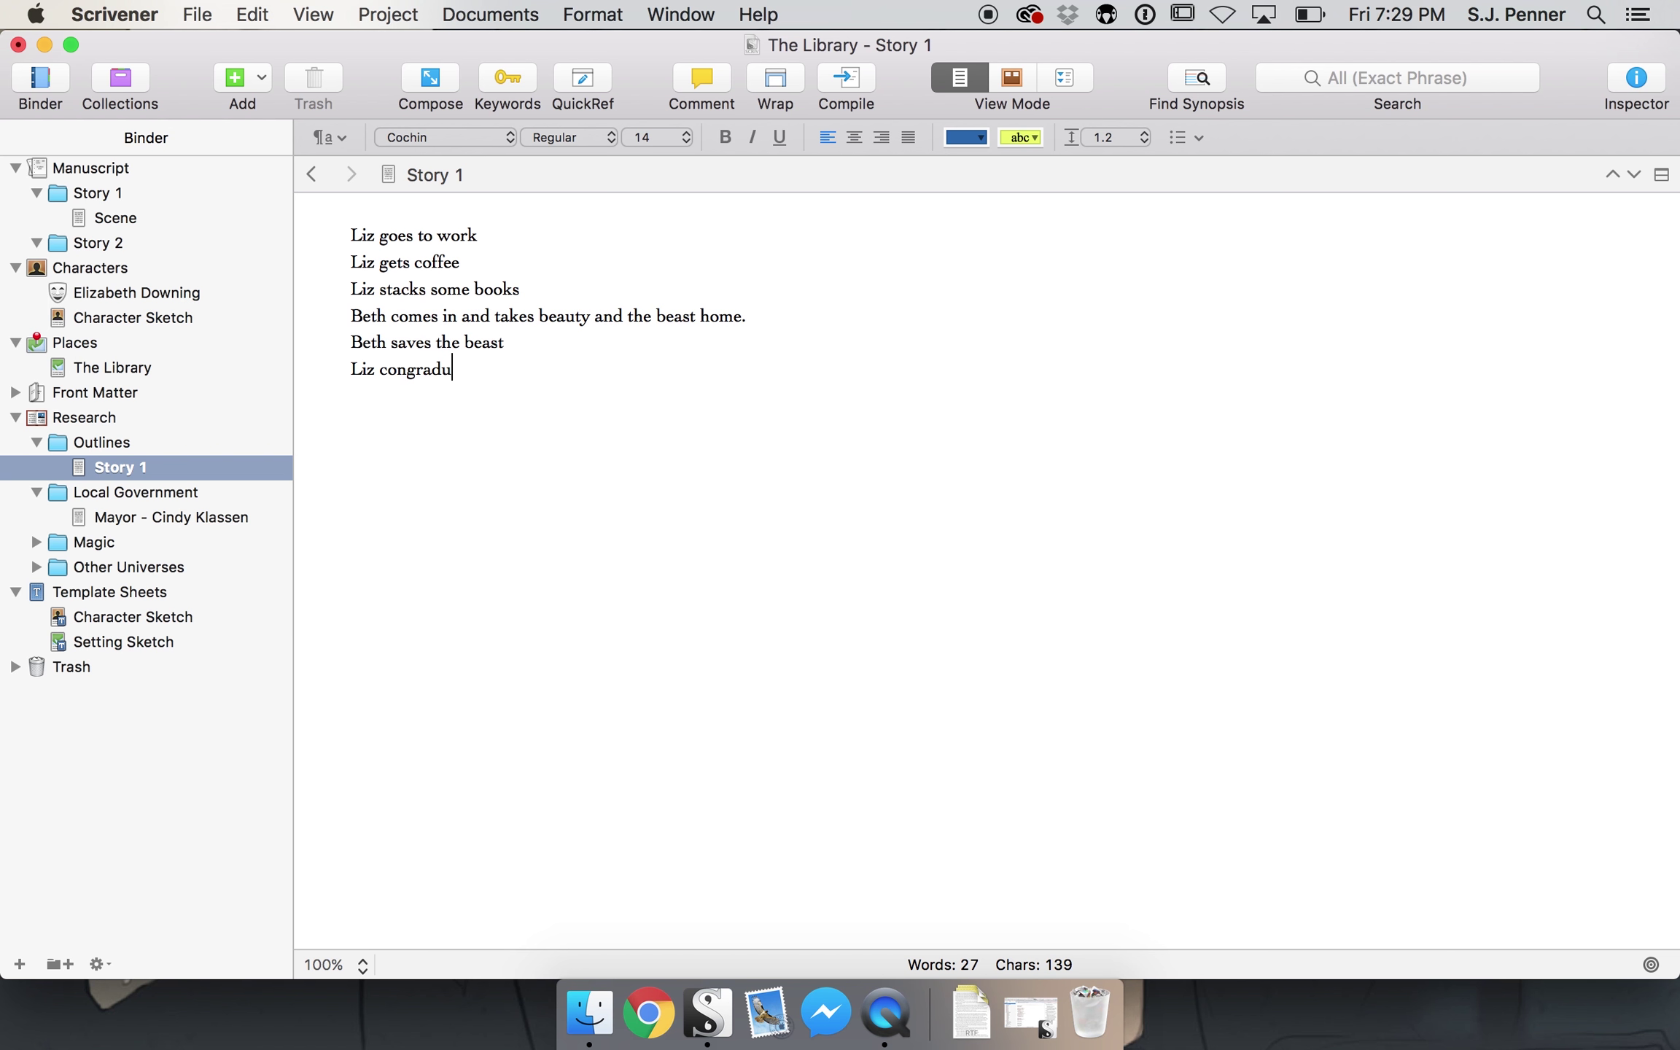
type("late her.")
right_click(432, 363)
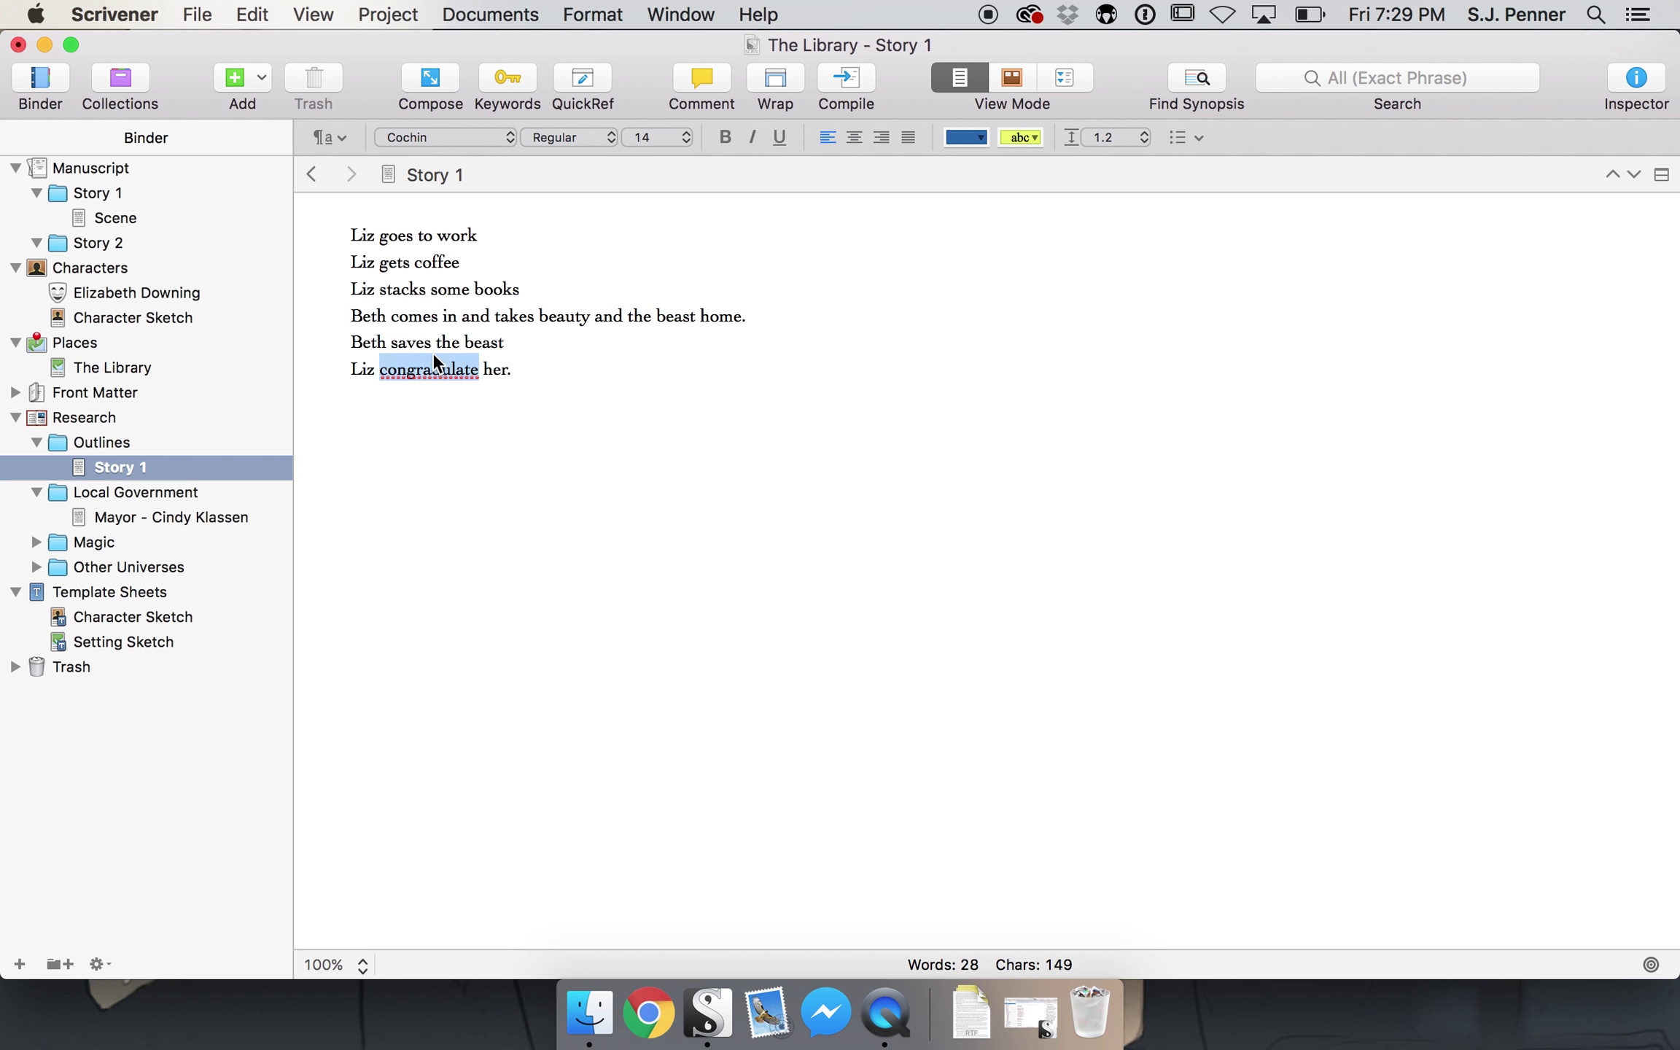
left_click(549, 212)
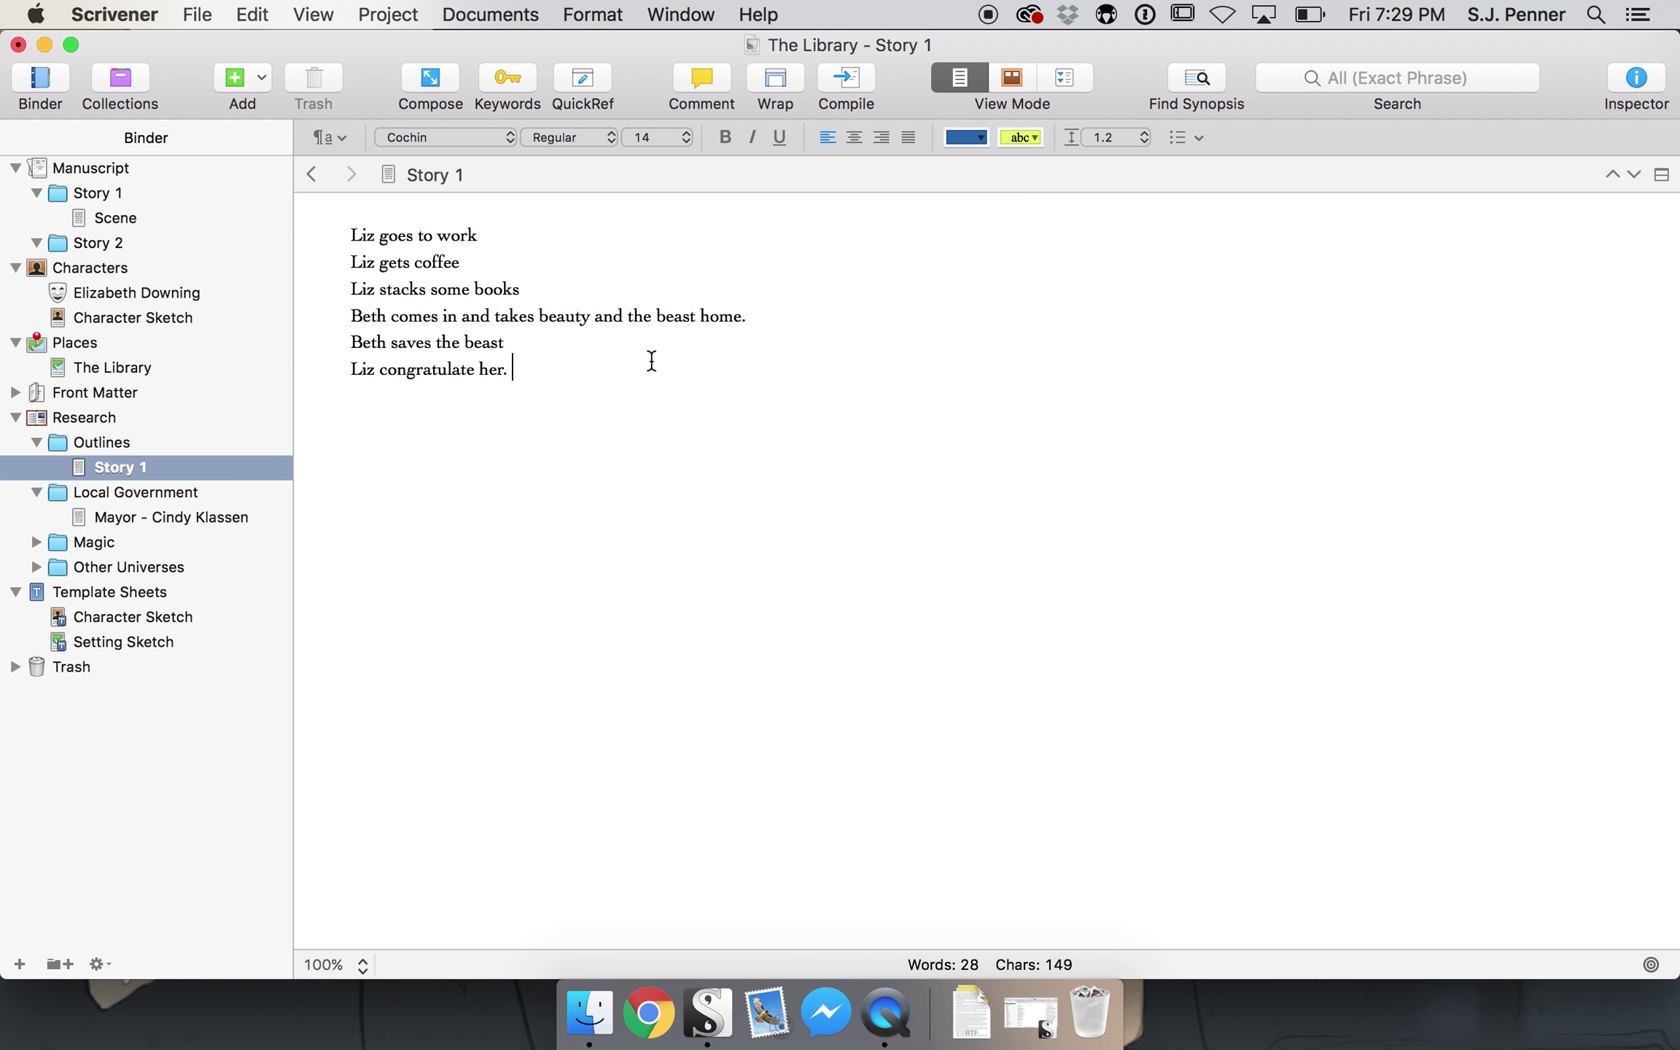
key("BackSpace")
key("BackSpace")
left_click_drag(506, 390, 311, 229)
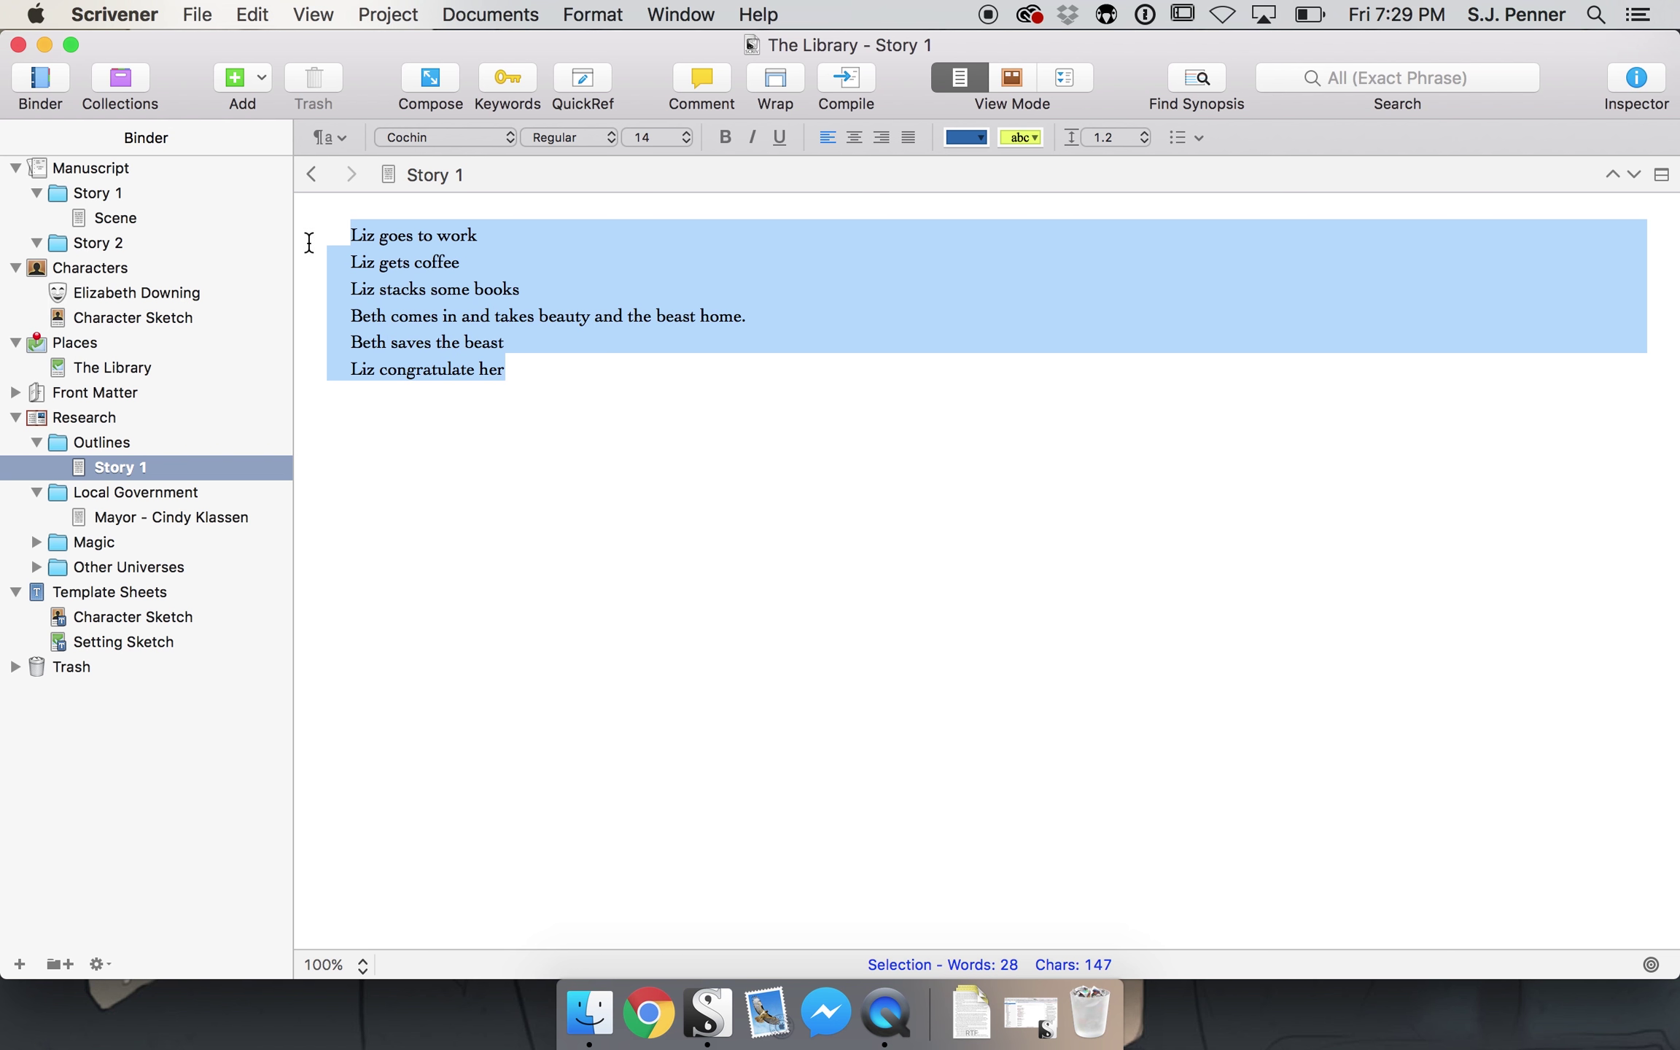
left_click(549, 550)
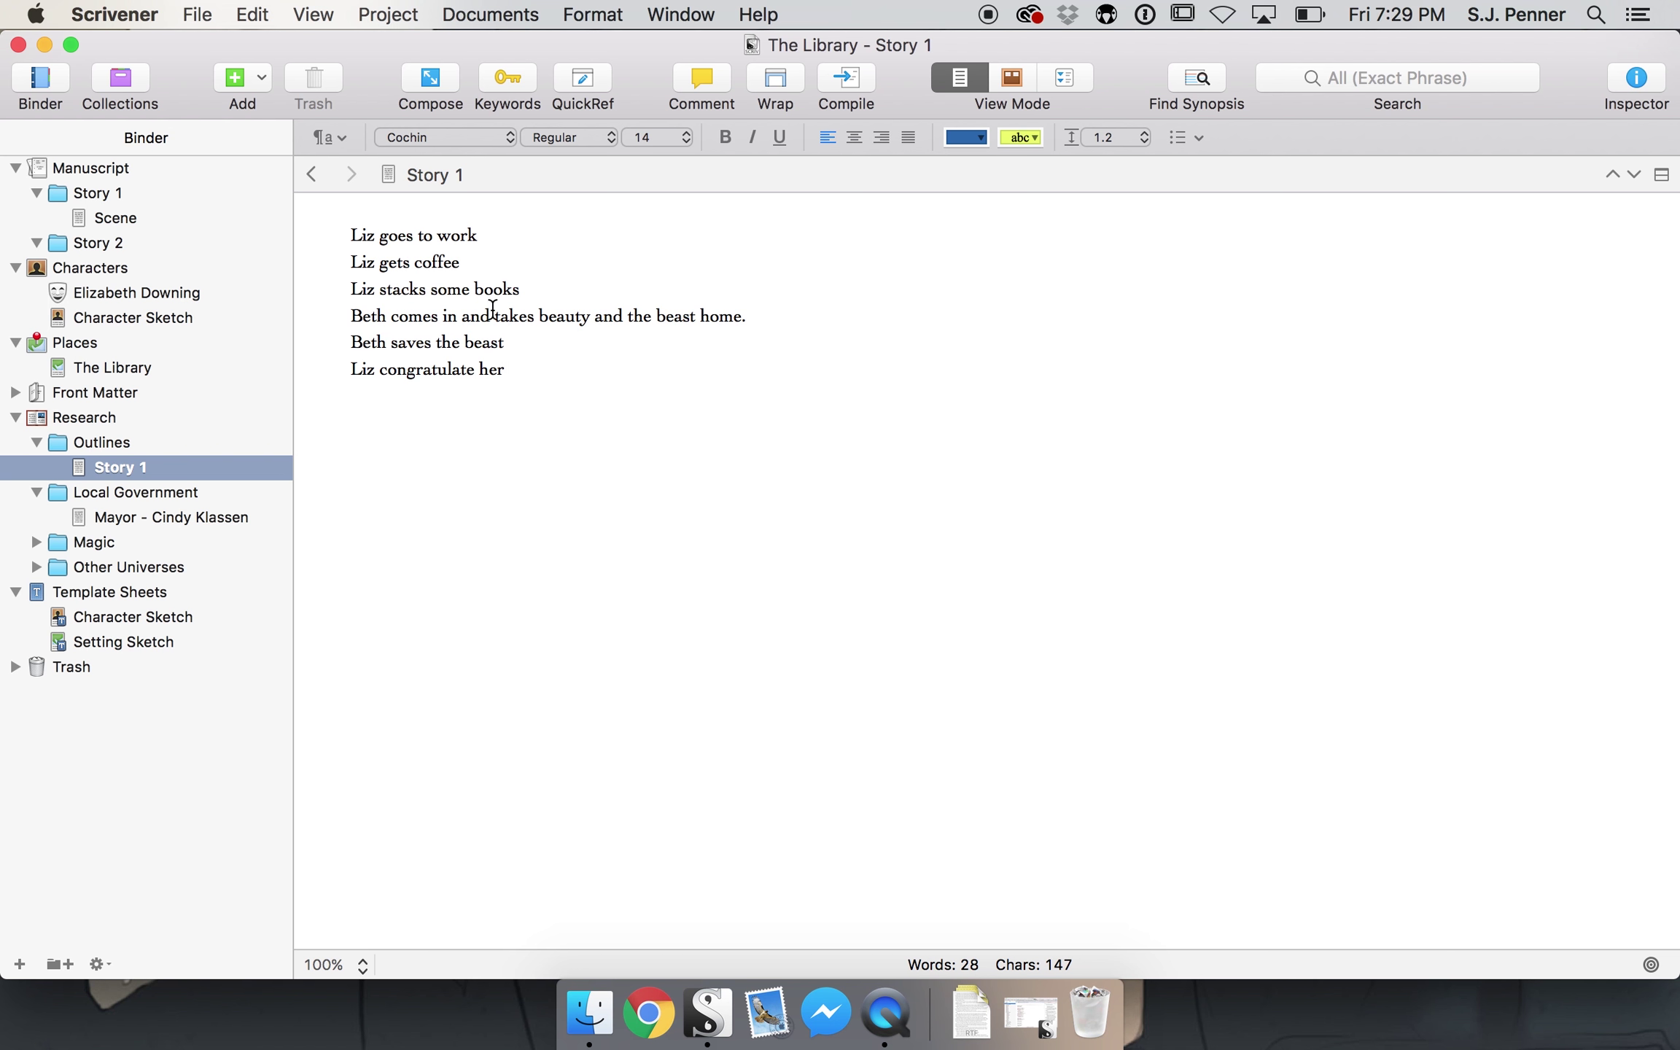
- Open the Scene document in the manuscript's Story 1 folder
key("super+alt+b")
left_click(103, 220)
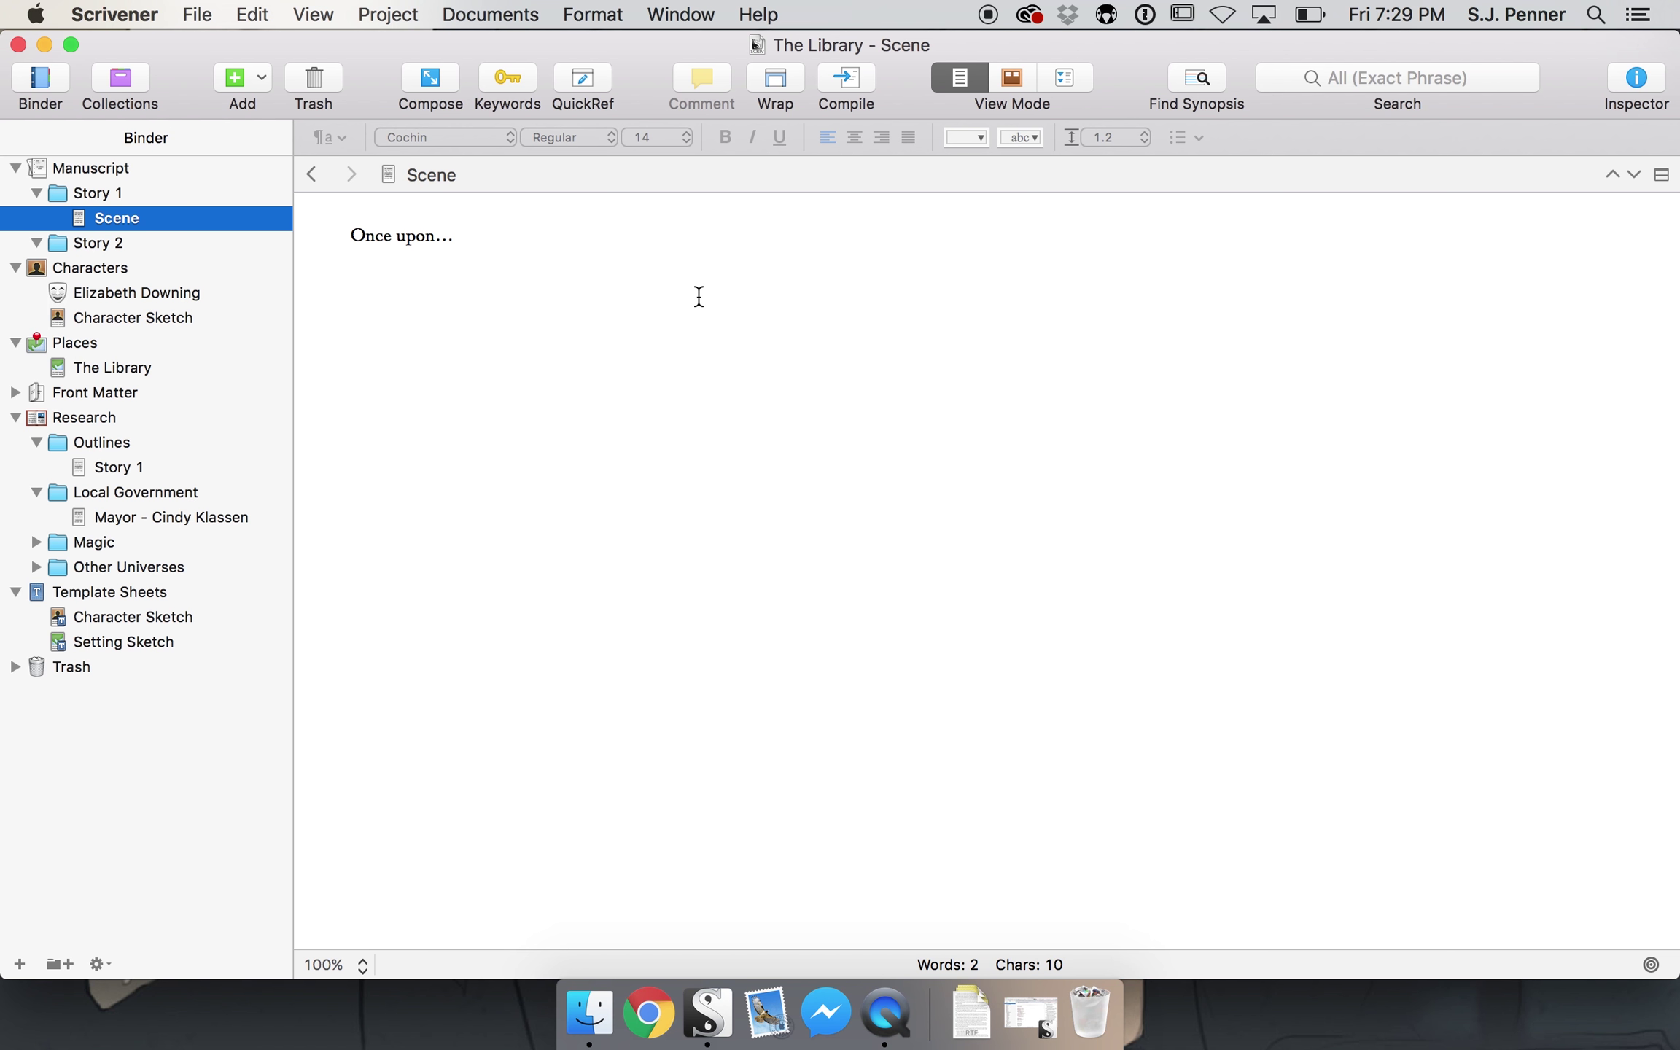
- Review the project statistics for the manuscript and the selection, including their counting options
left_click(658, 14)
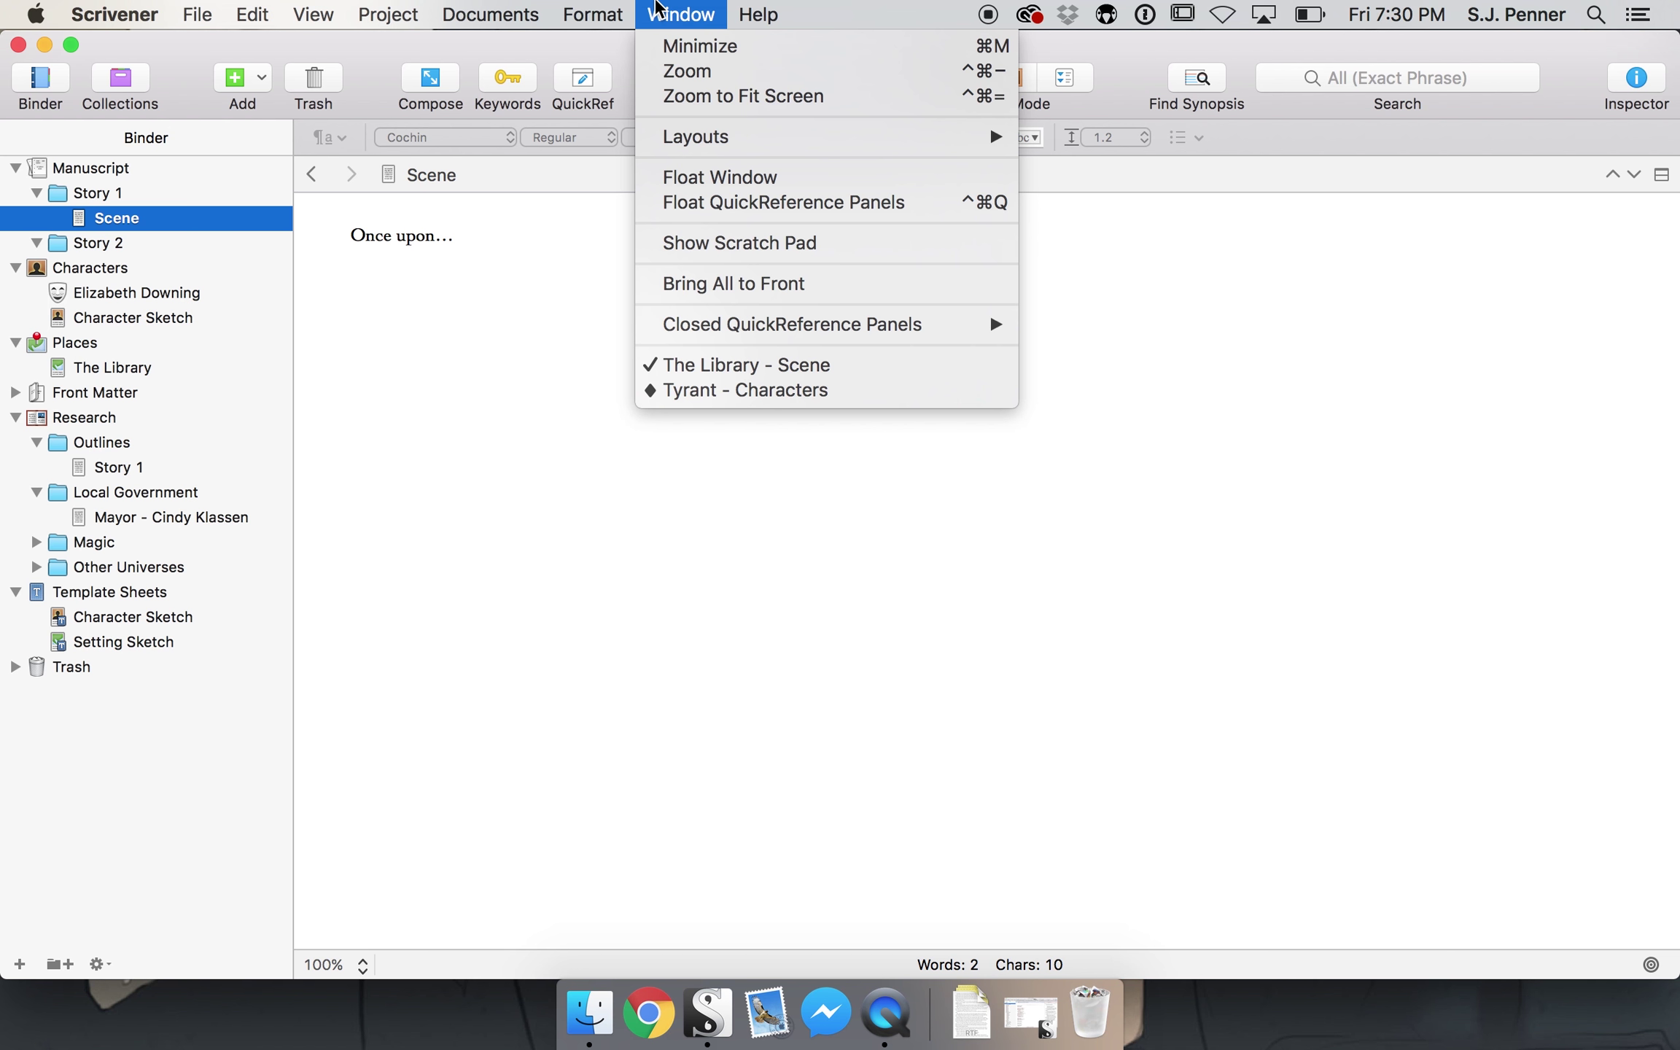
mouse_move(594, 9)
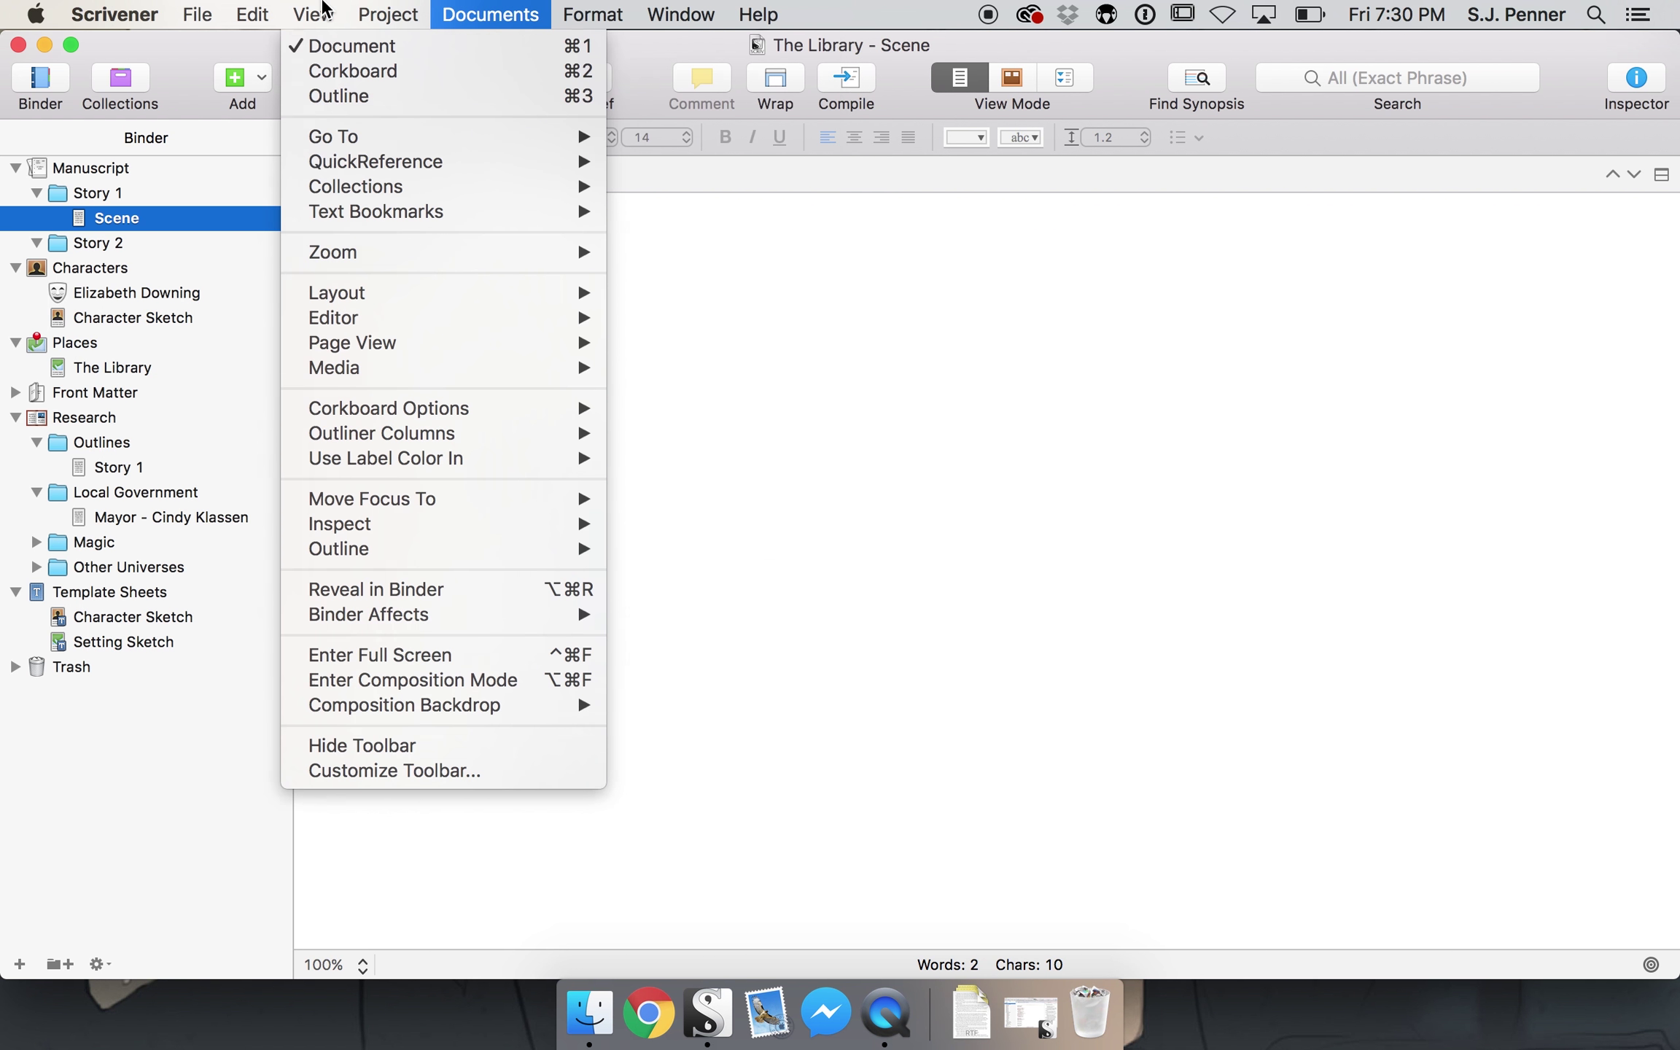
mouse_move(323, 9)
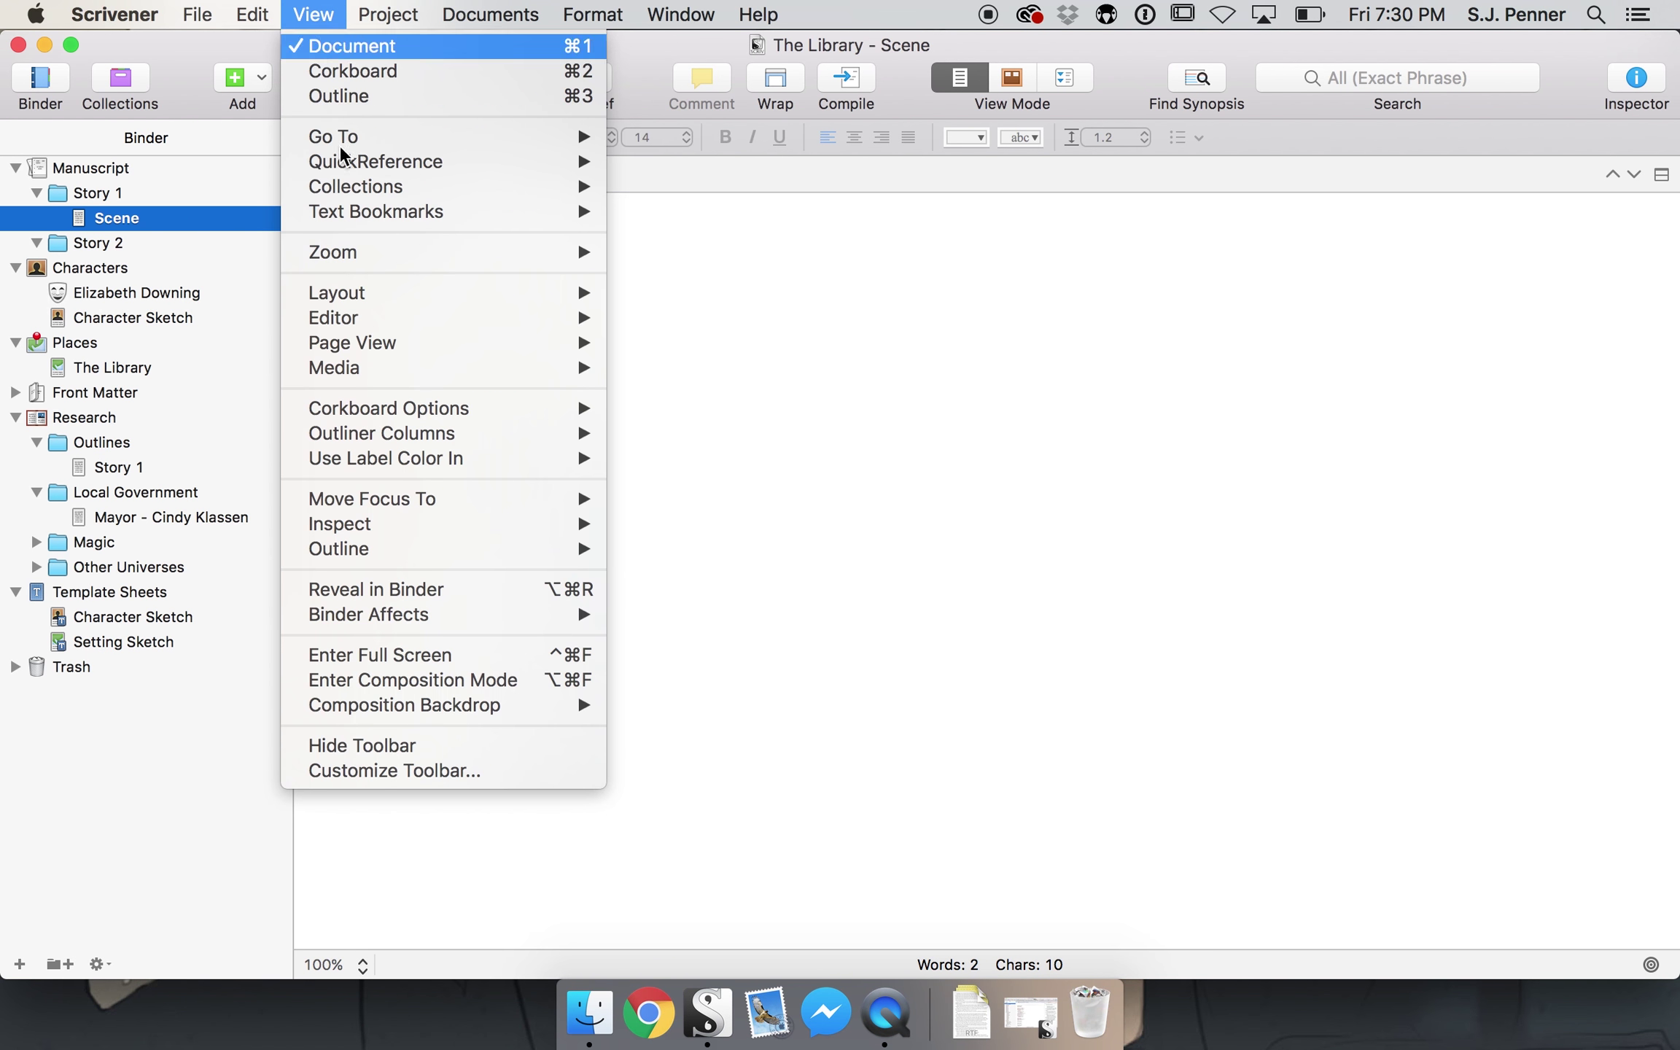
mouse_move(387, 14)
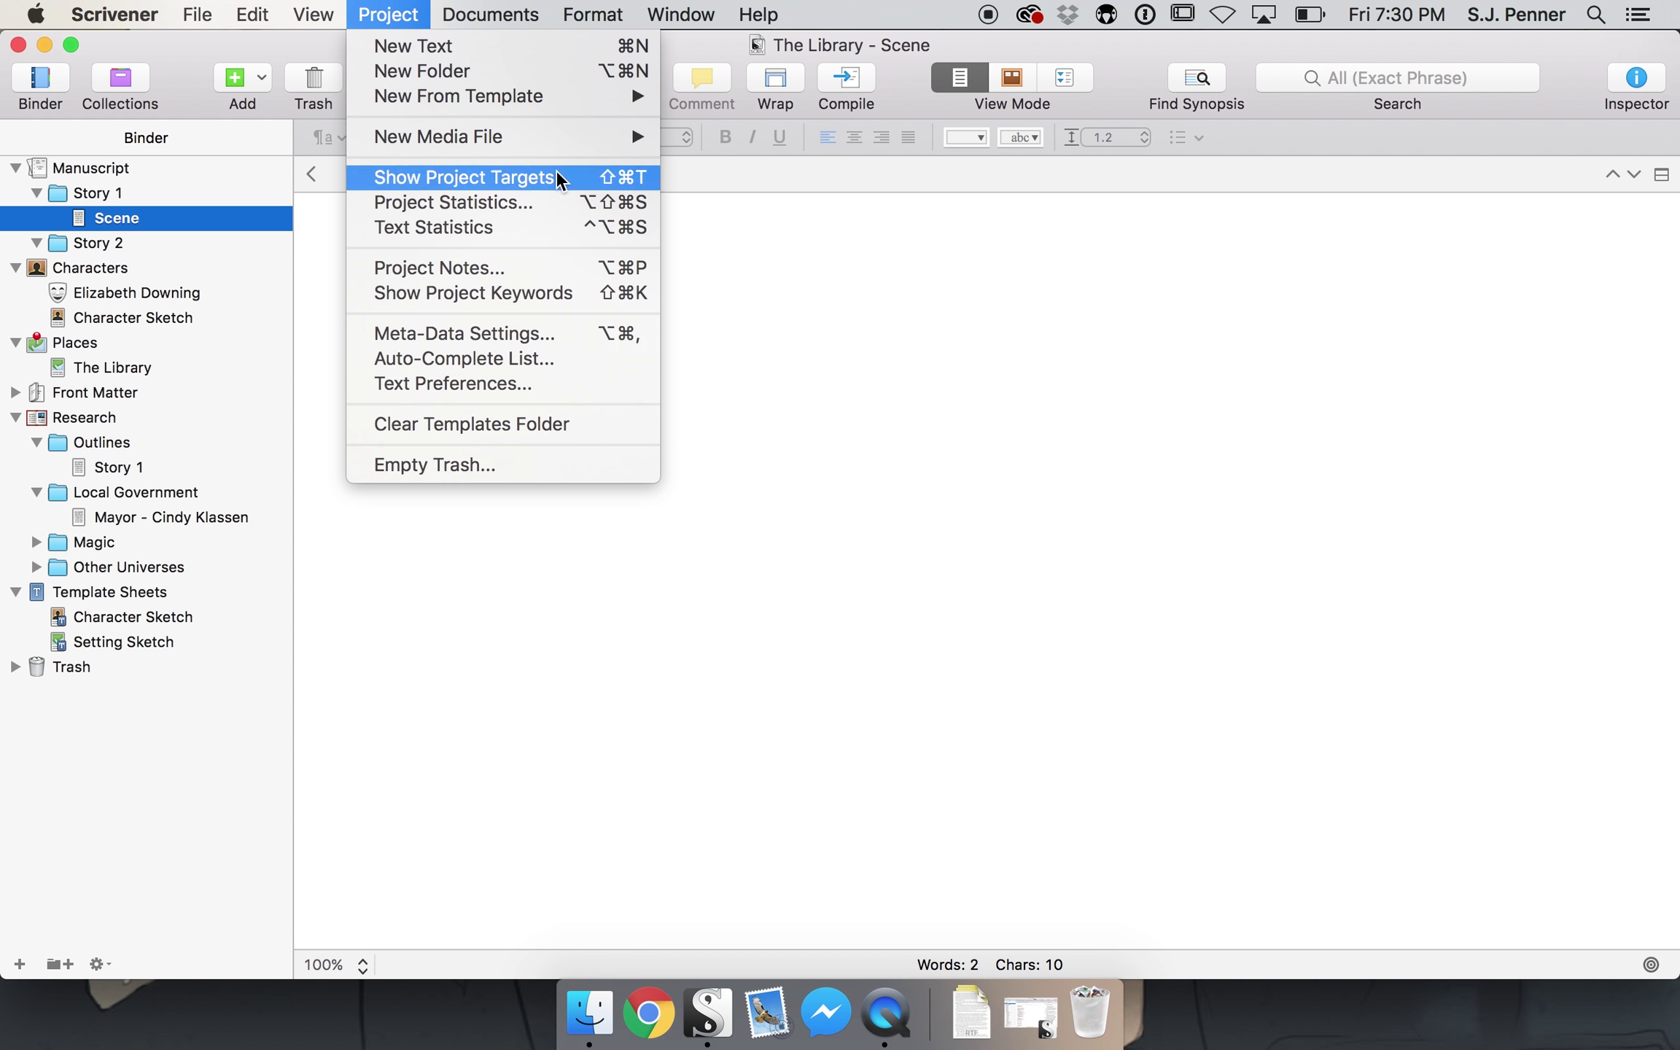
mouse_move(555, 135)
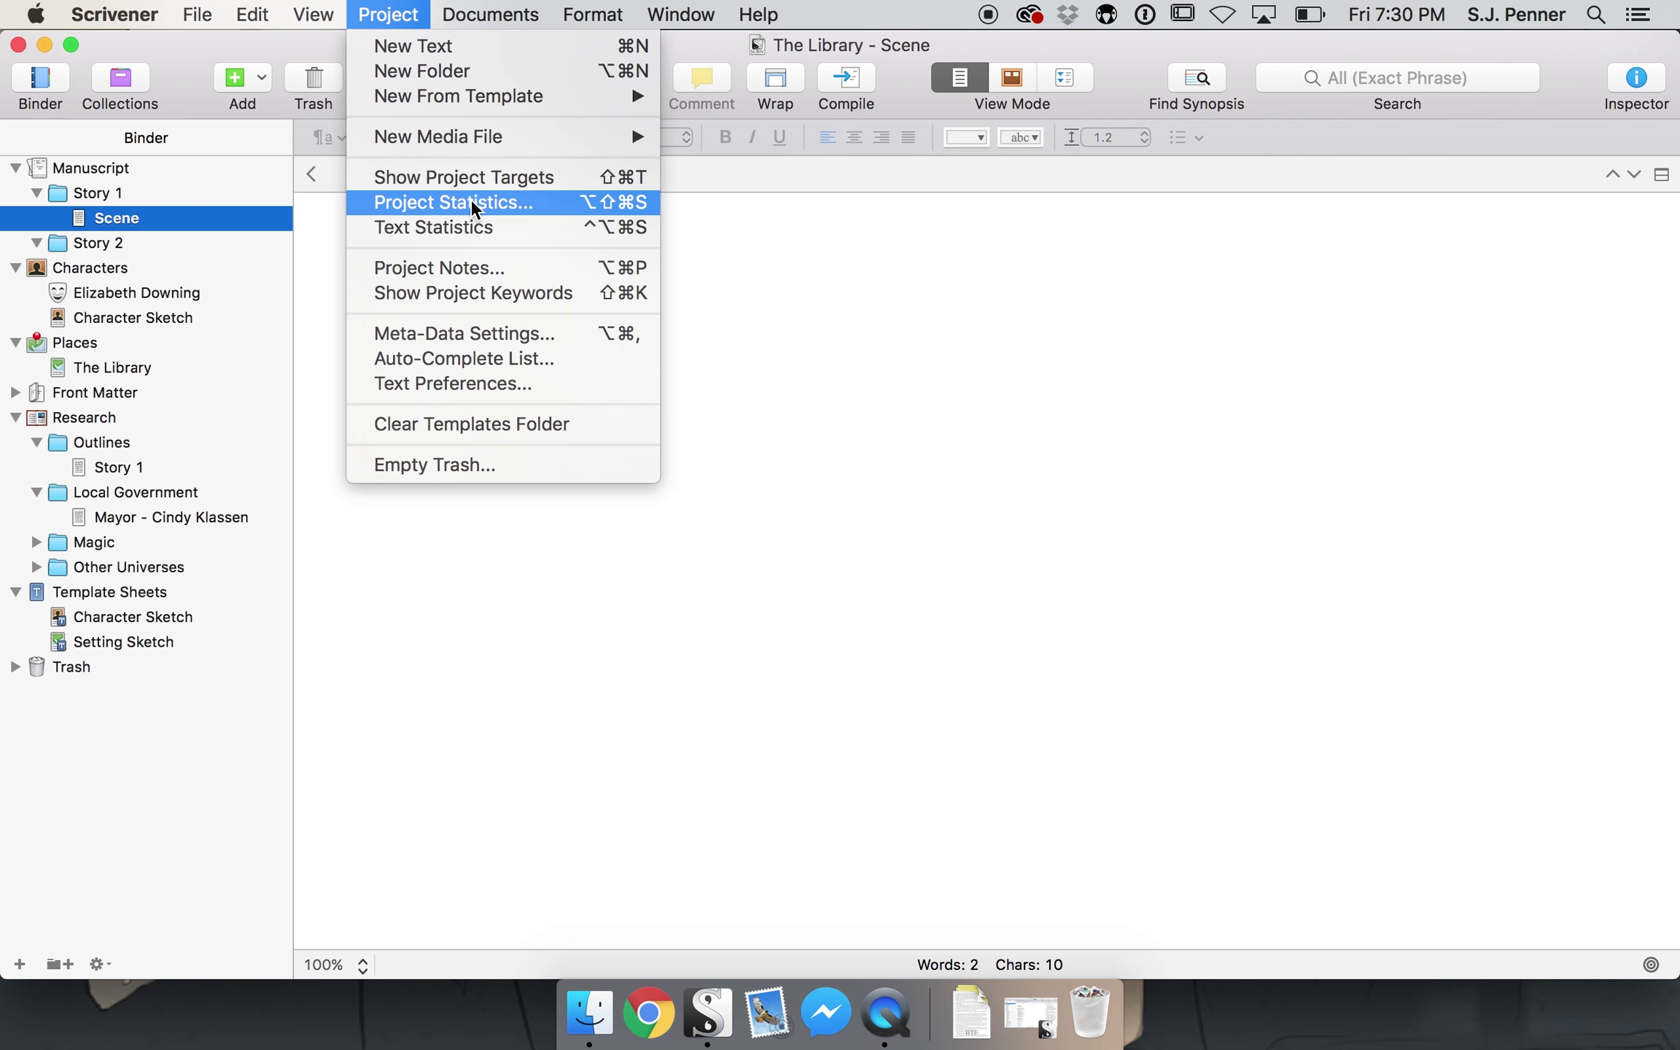
mouse_move(522, 97)
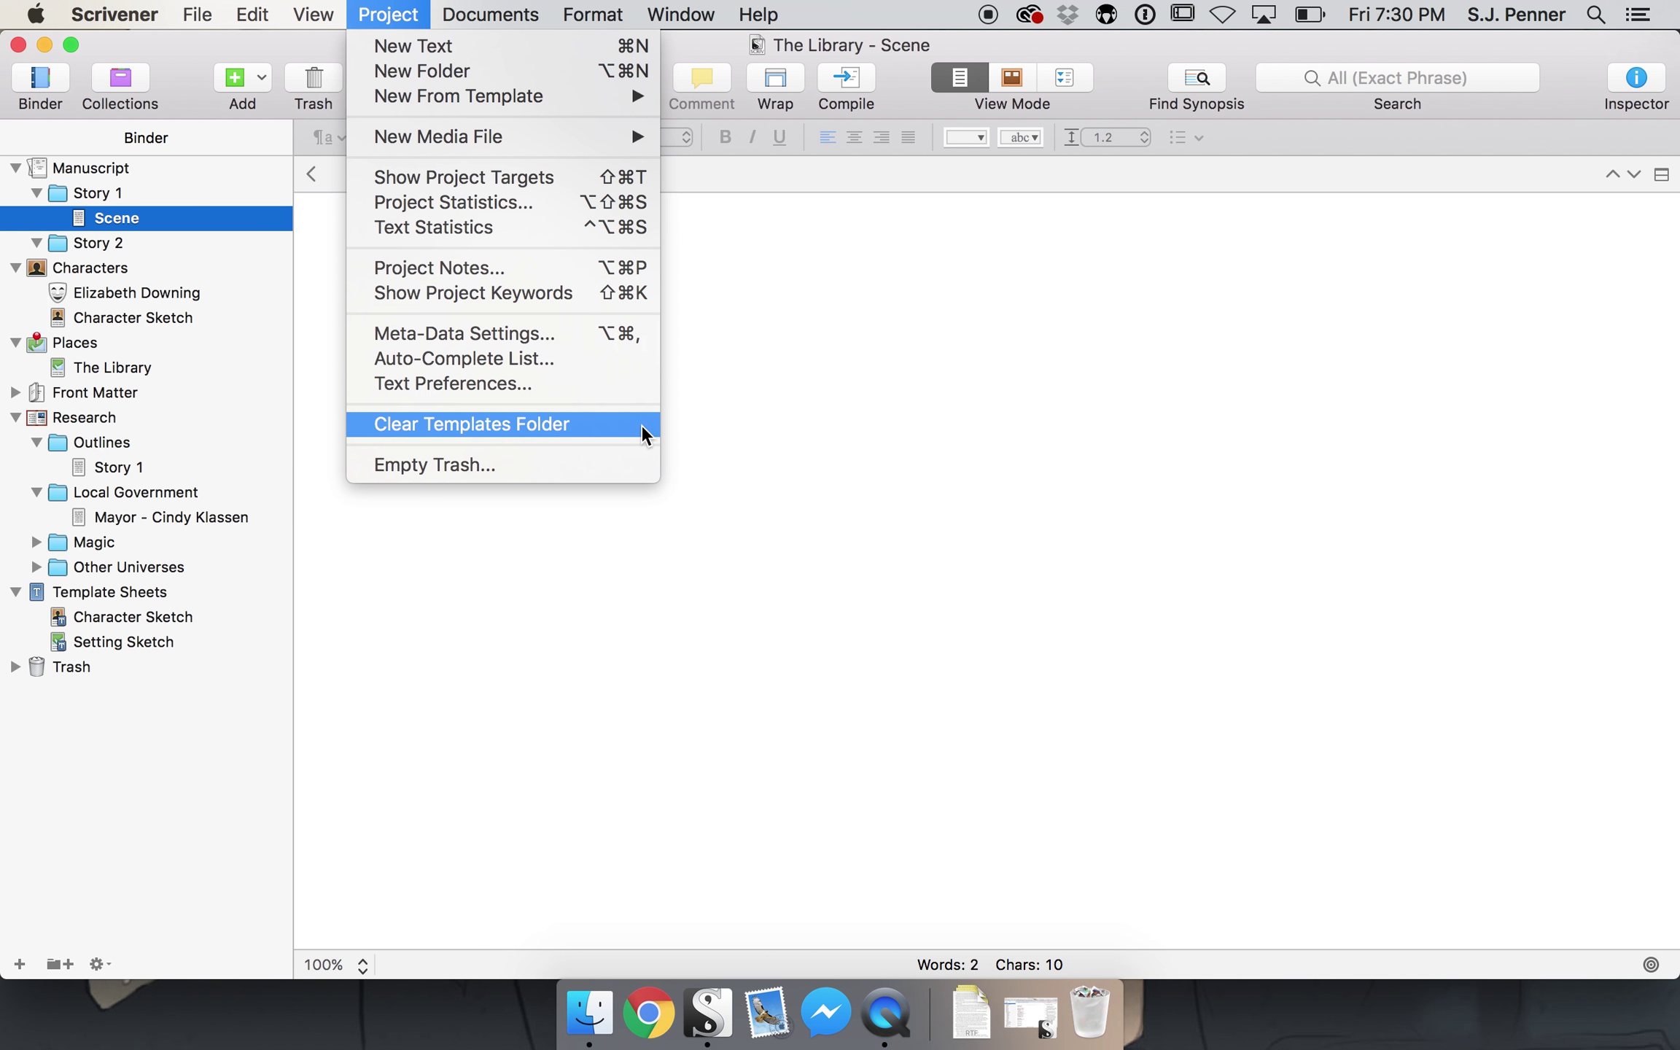
left_click(514, 207)
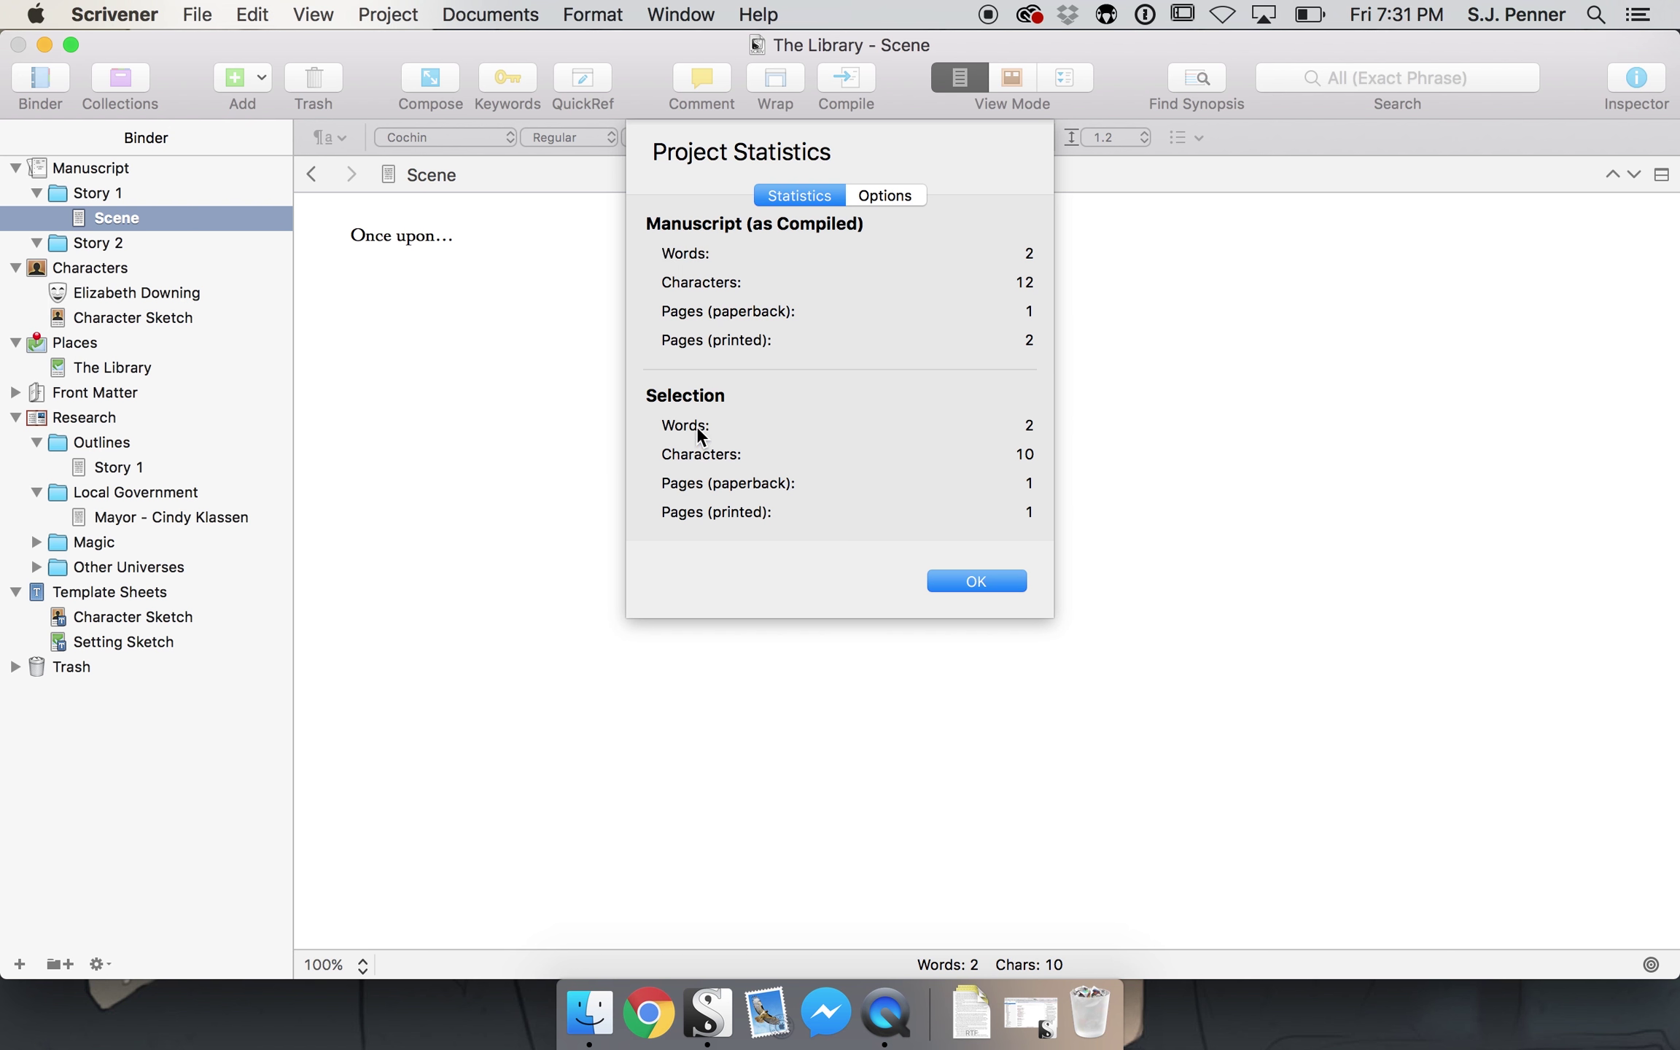
left_click(888, 196)
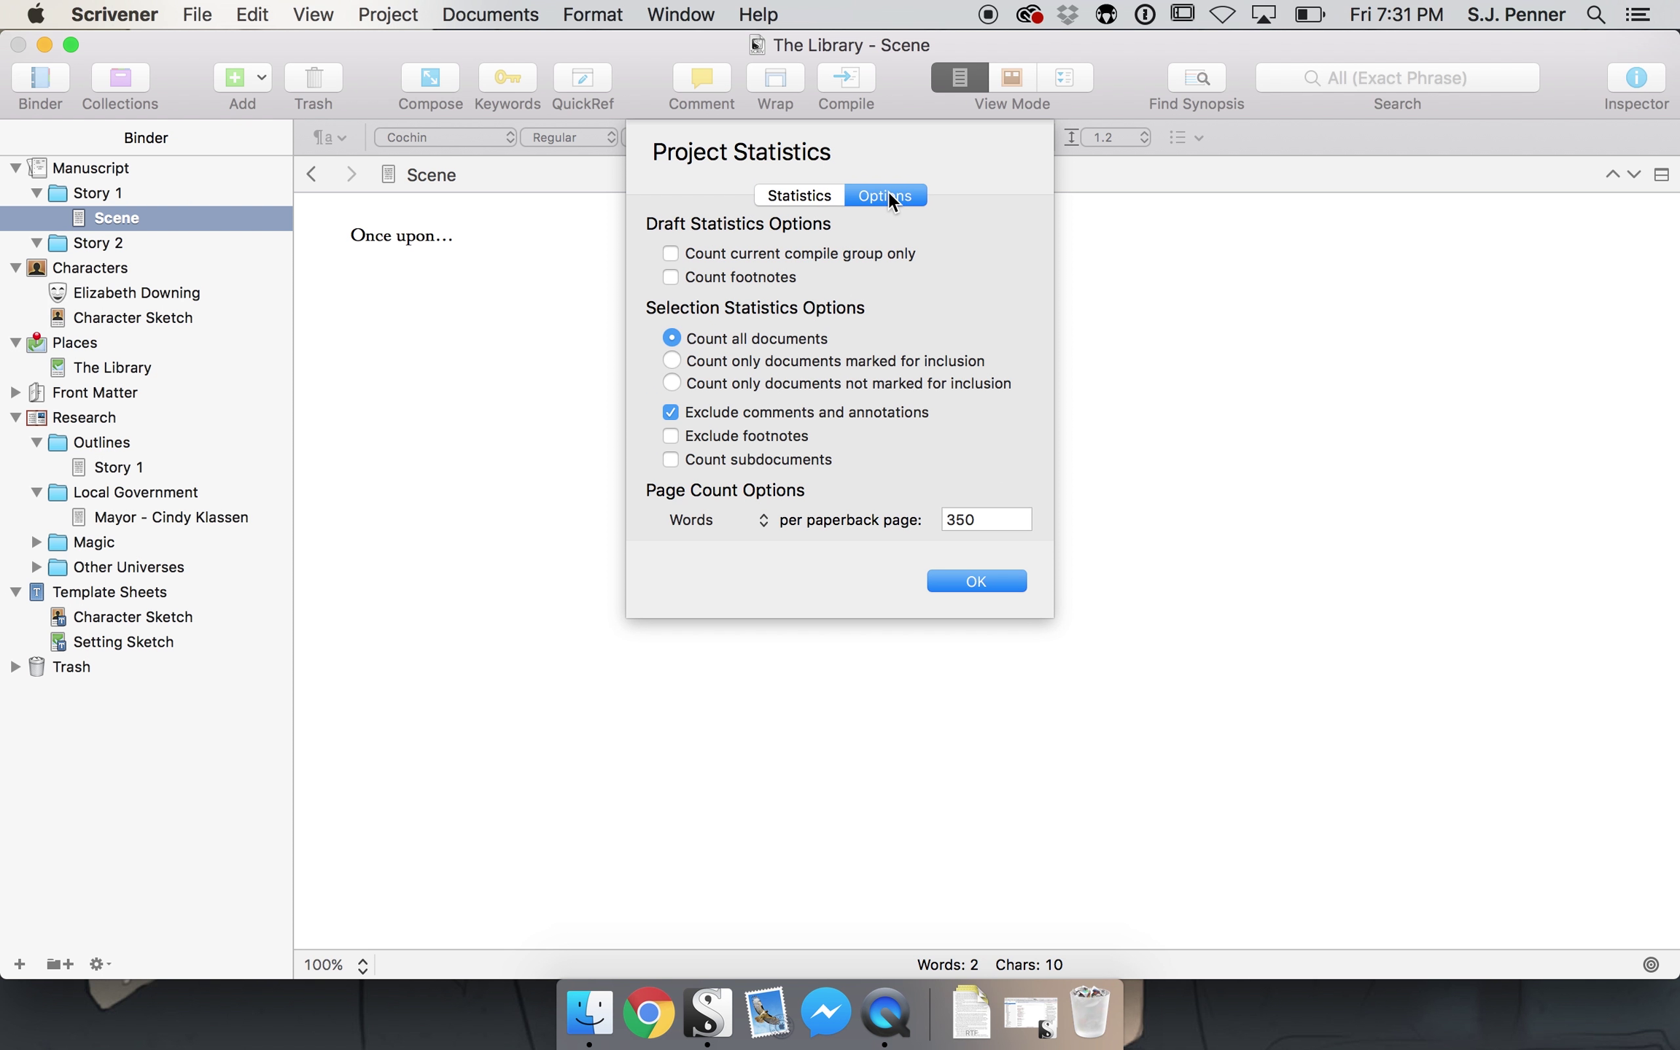
left_click(798, 193)
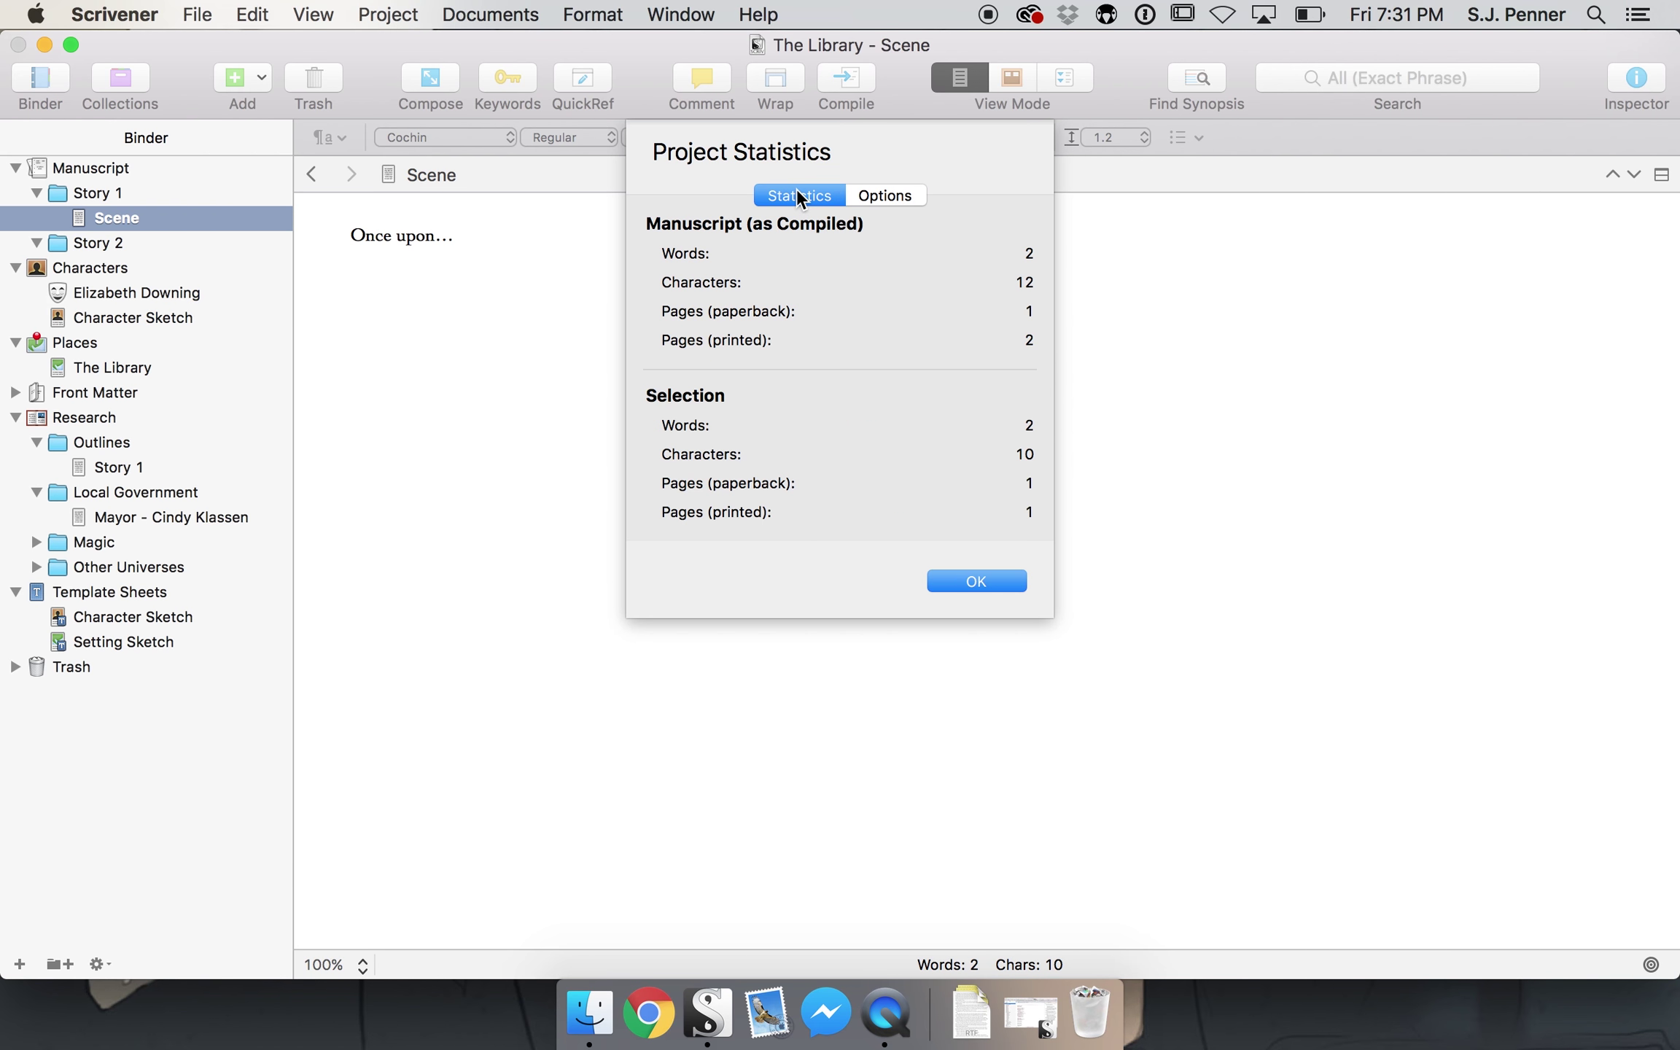
left_click(981, 588)
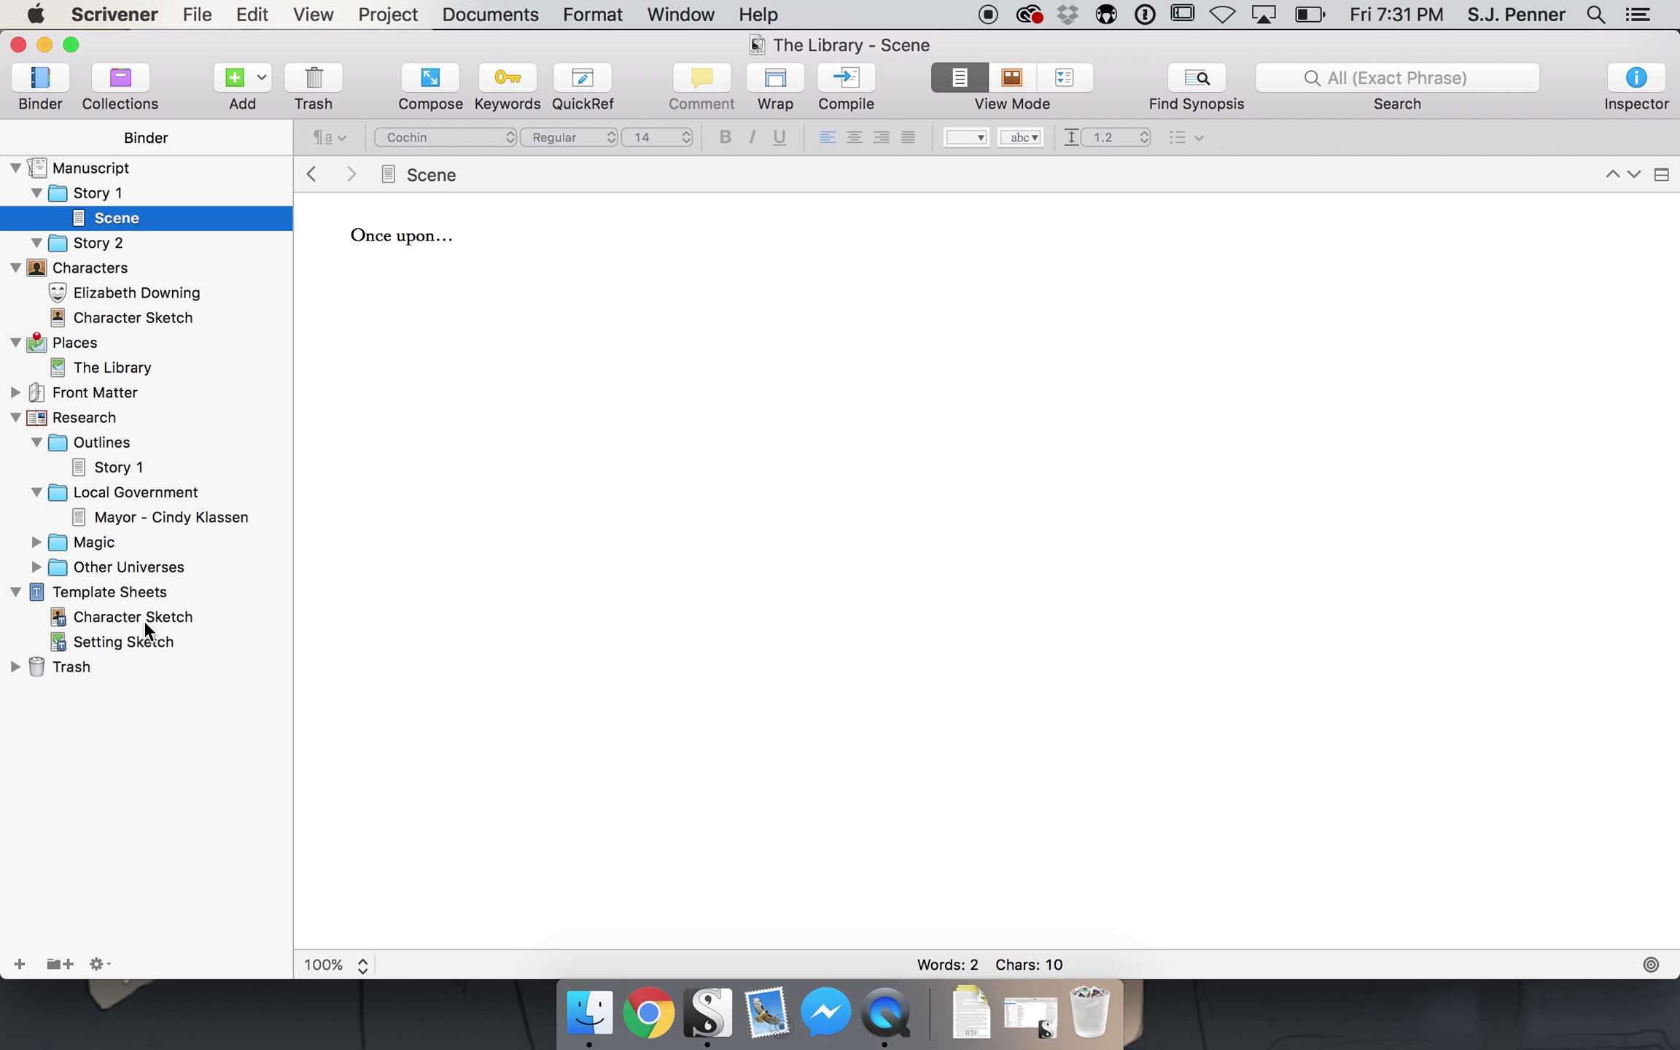
- Split the editor vertically into two panes and narrow the second pane to leave more room for the Scene text
left_click(570, 13)
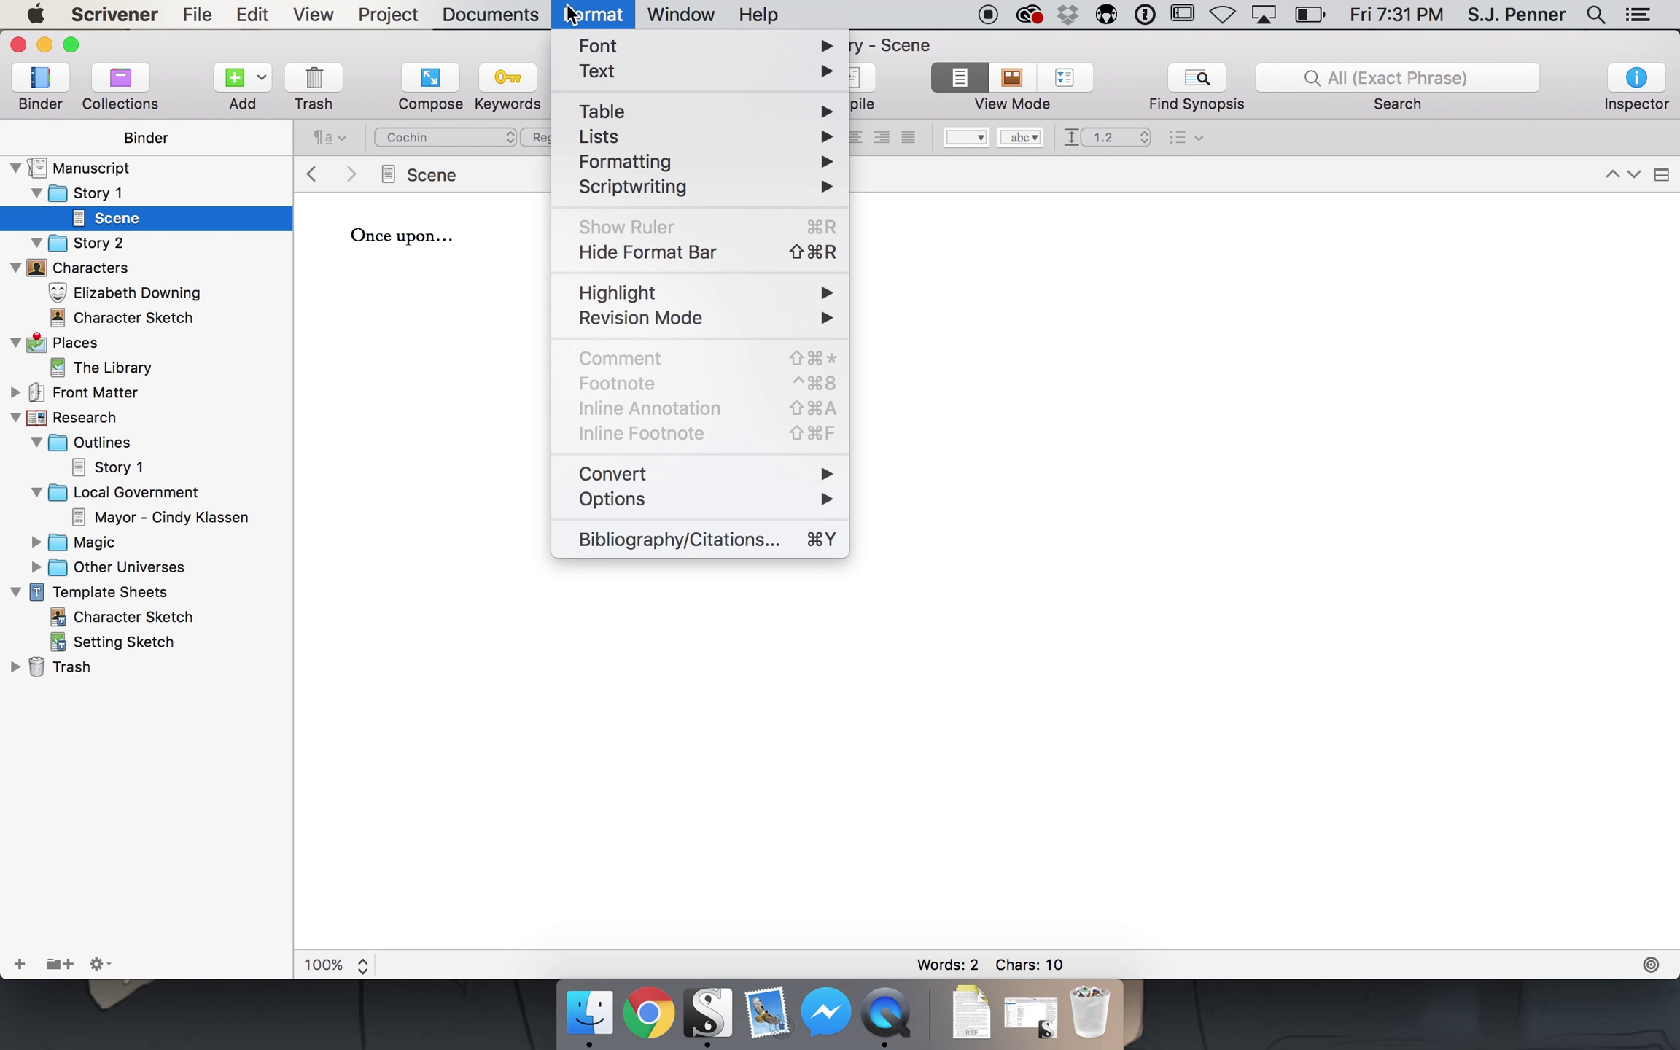
mouse_move(437, 12)
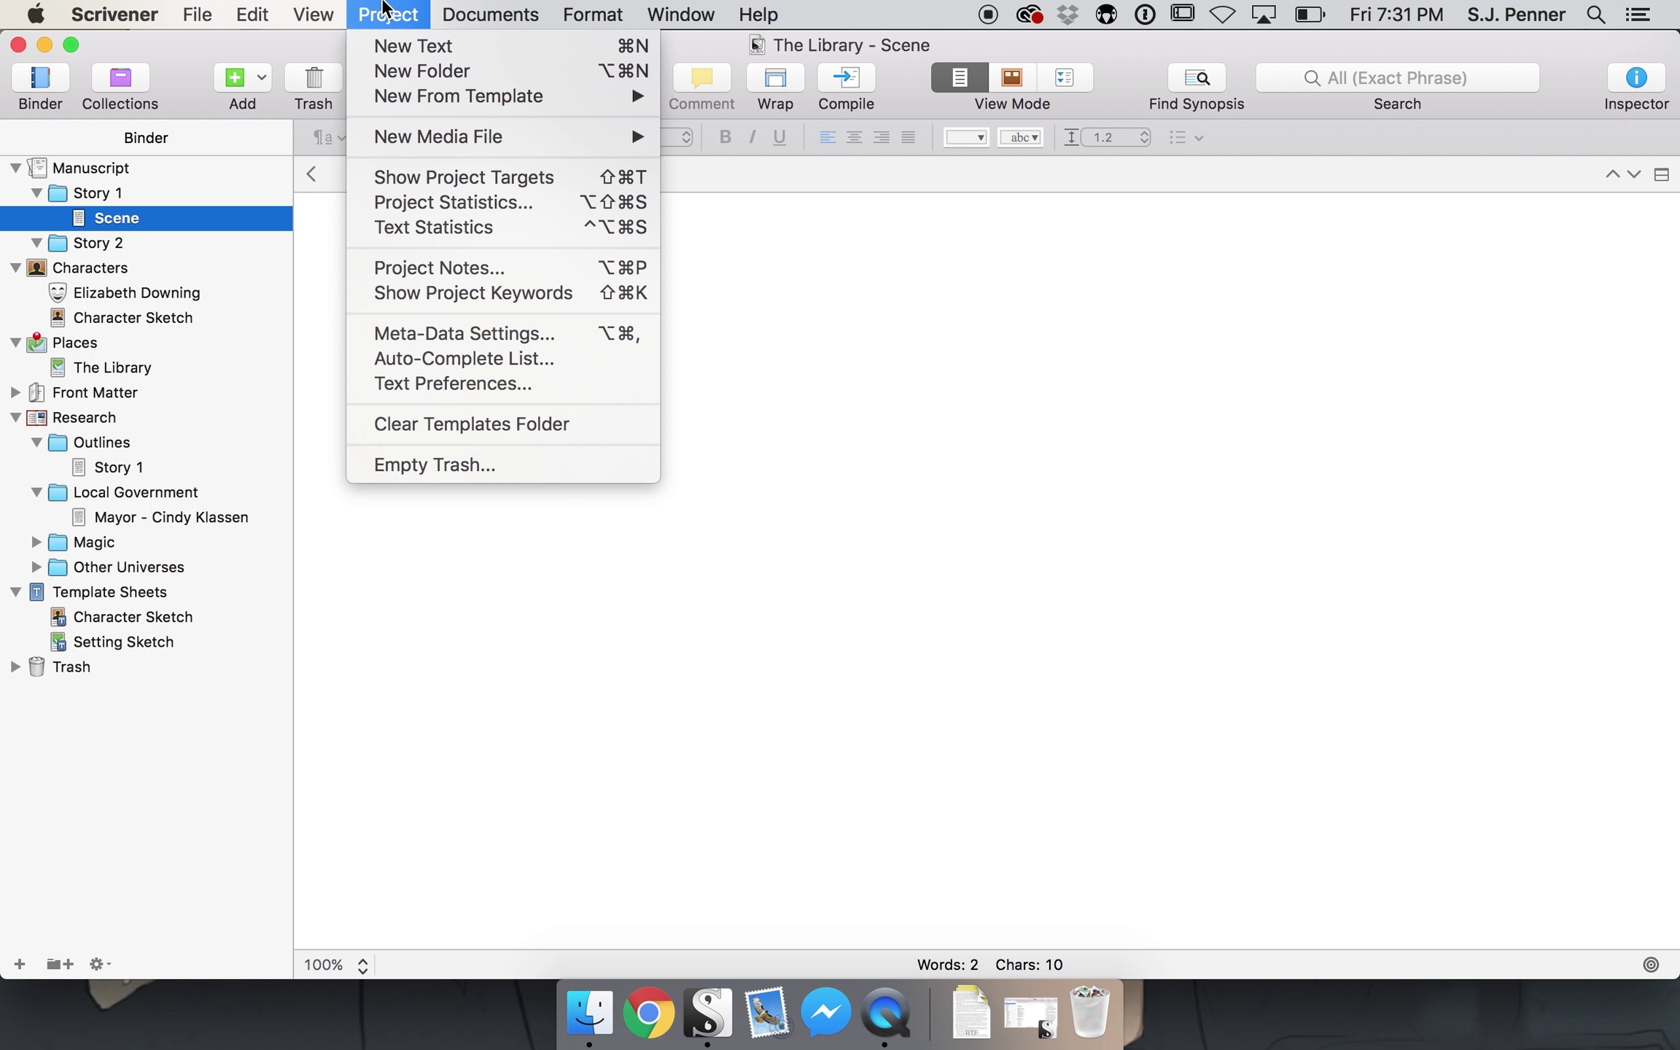
mouse_move(328, 8)
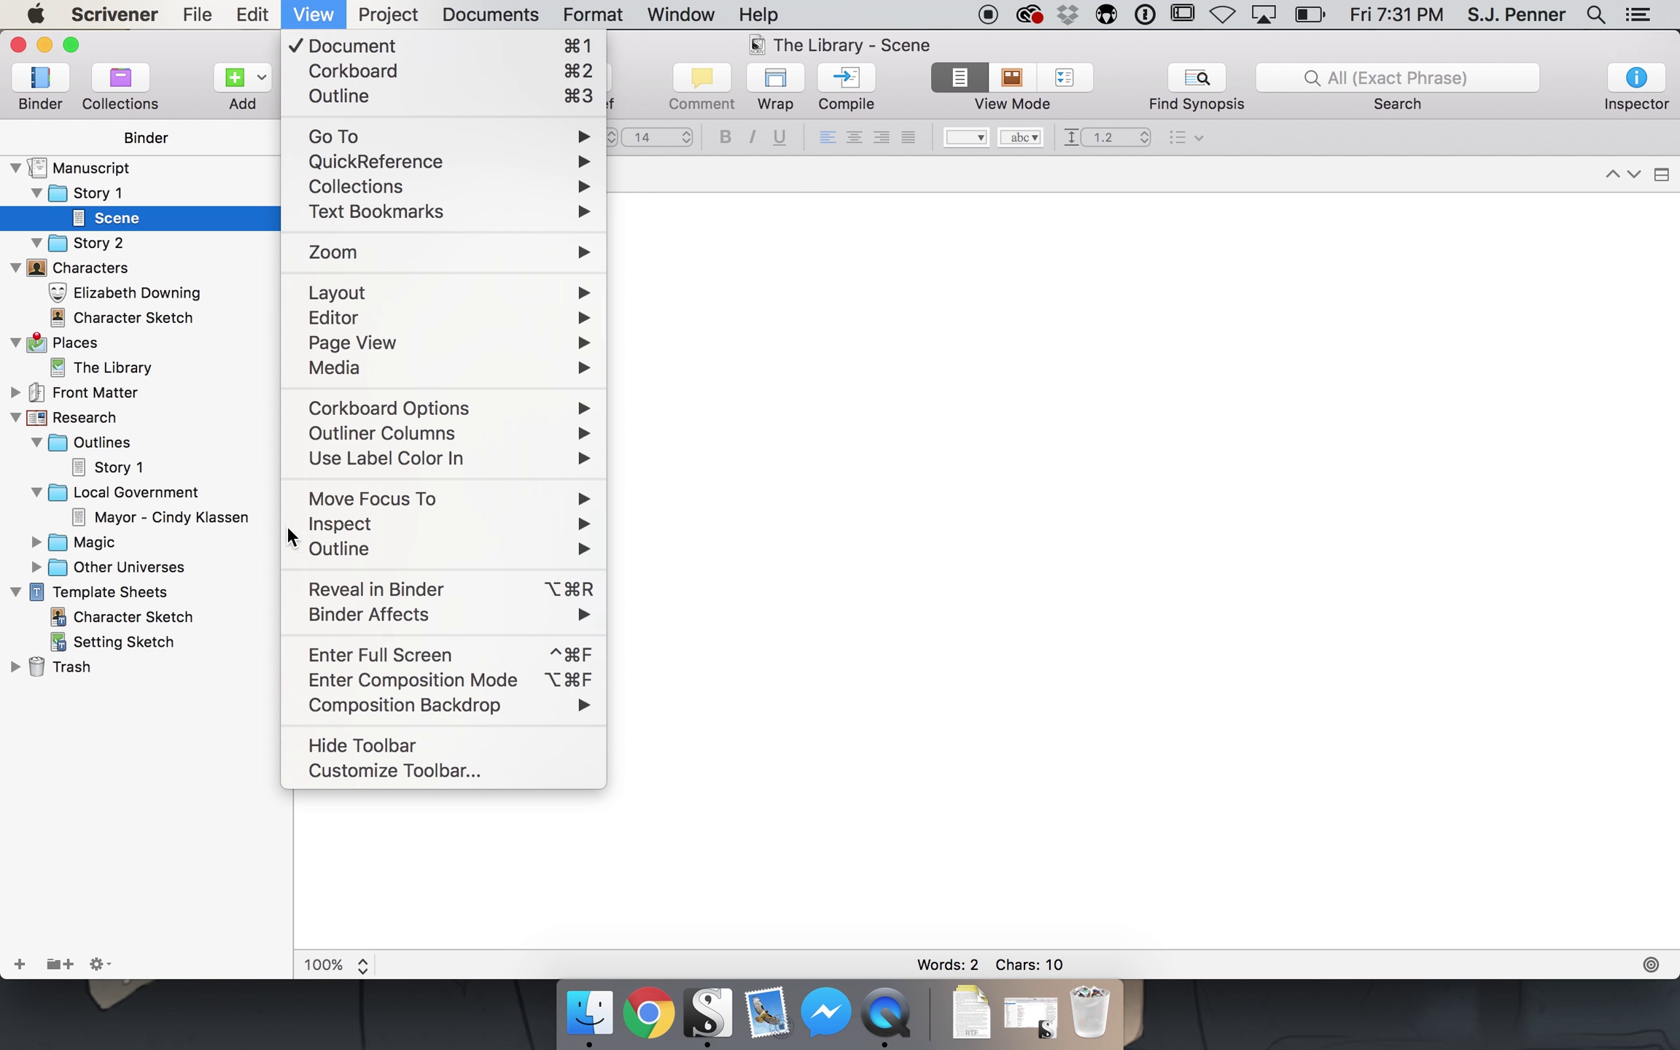
mouse_move(467, 412)
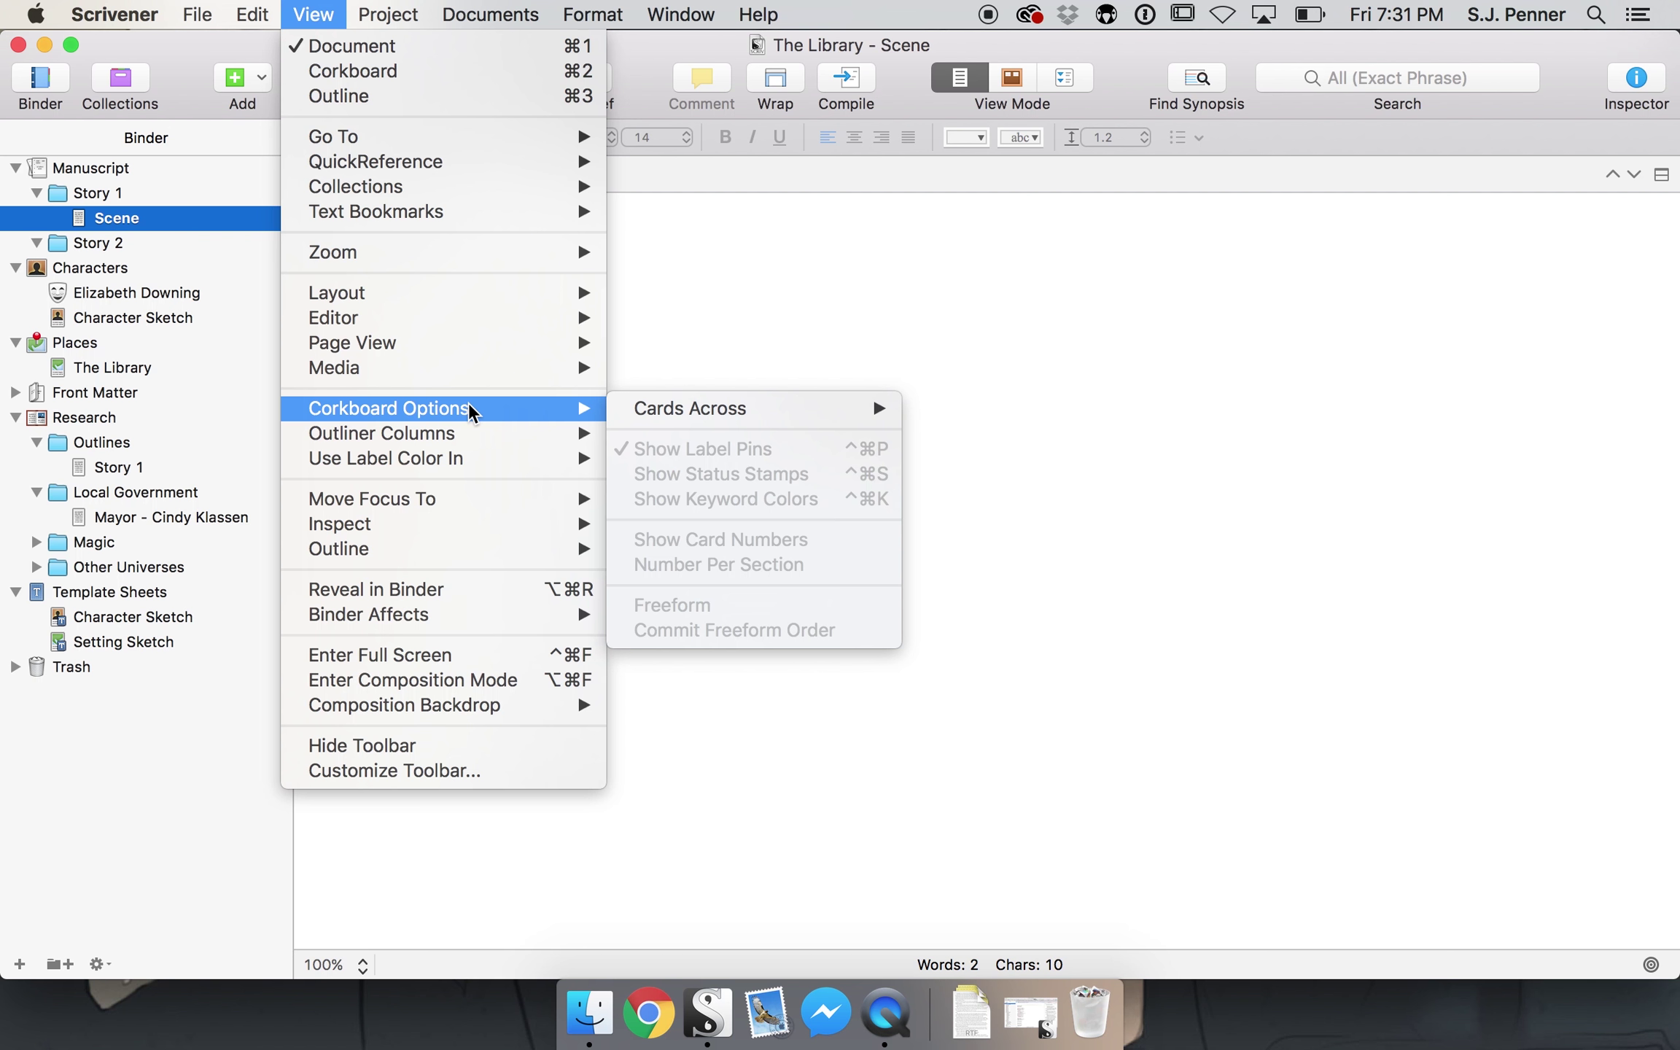
mouse_move(496, 7)
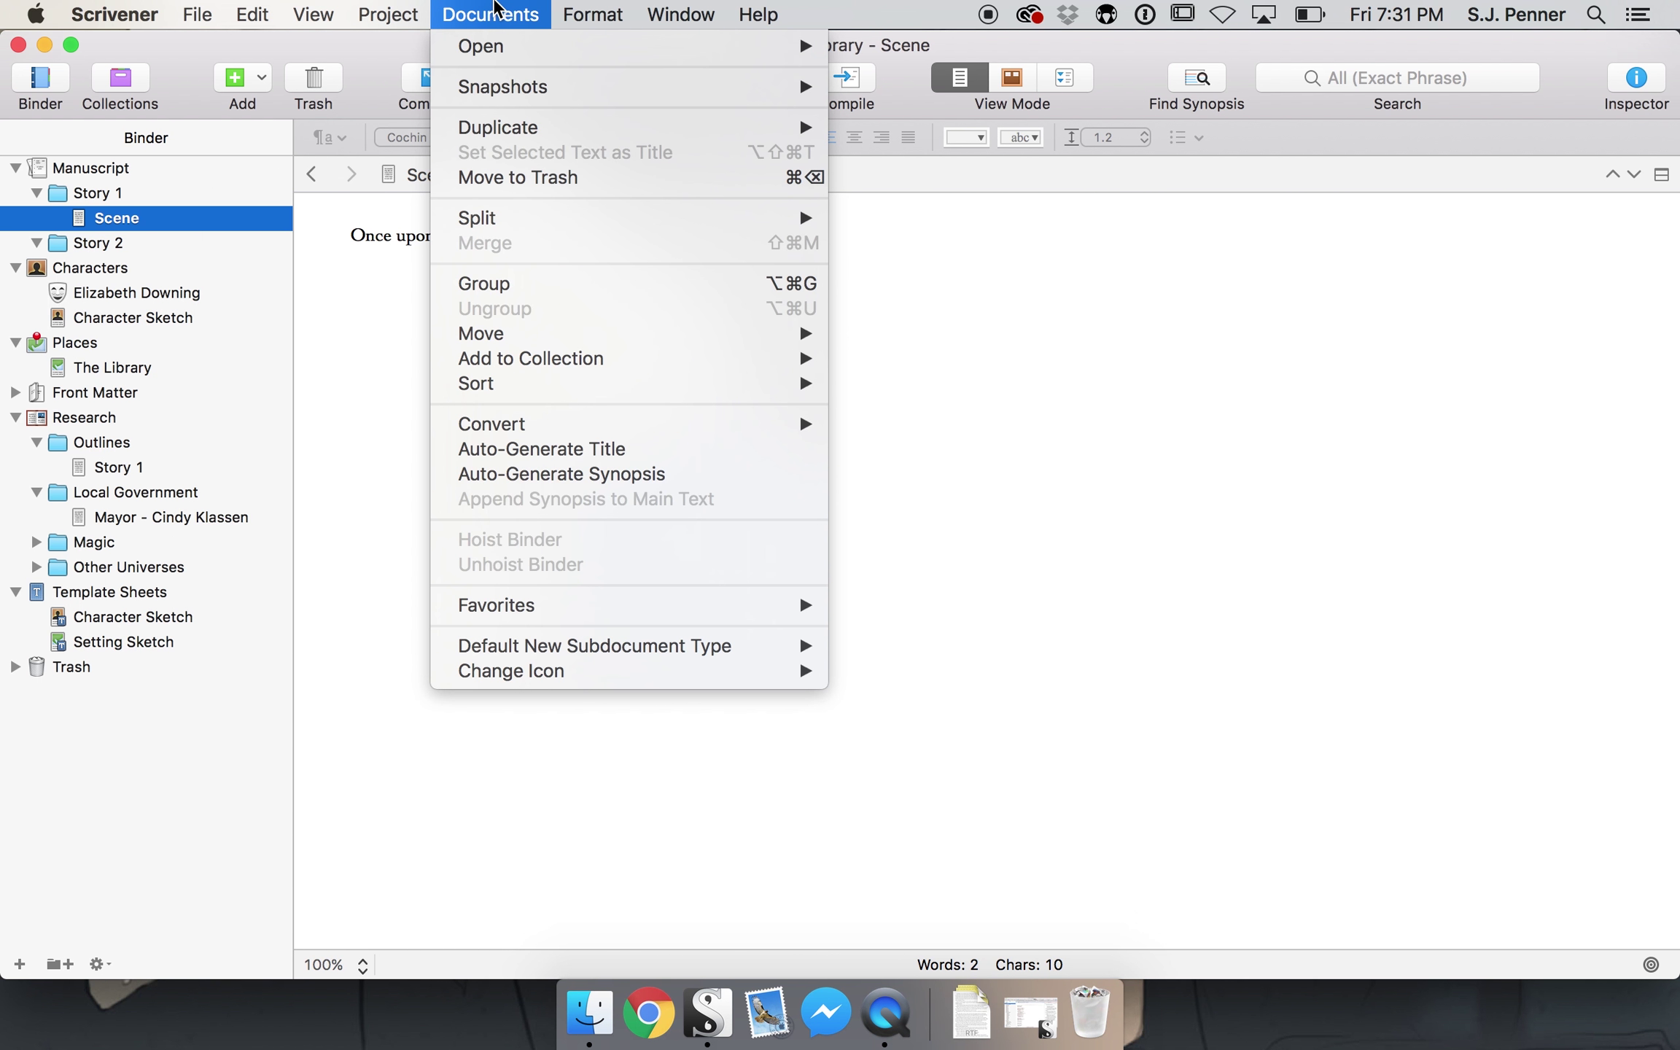
mouse_move(314, 7)
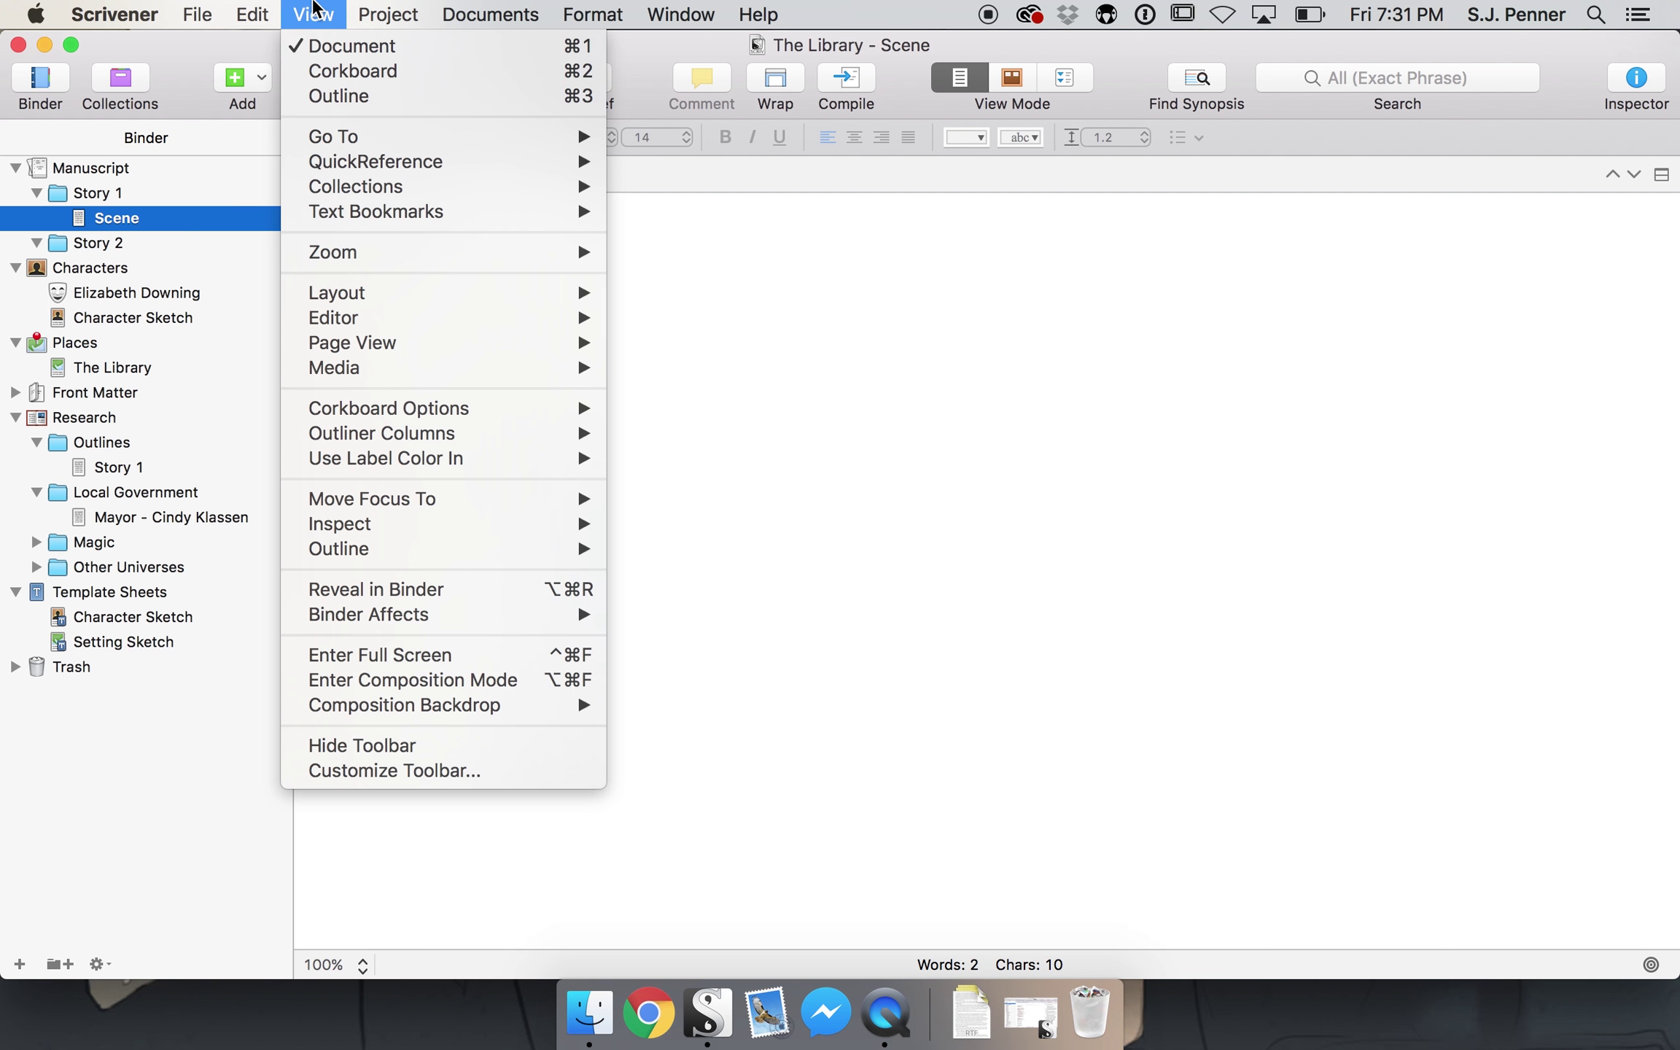
mouse_move(358, 294)
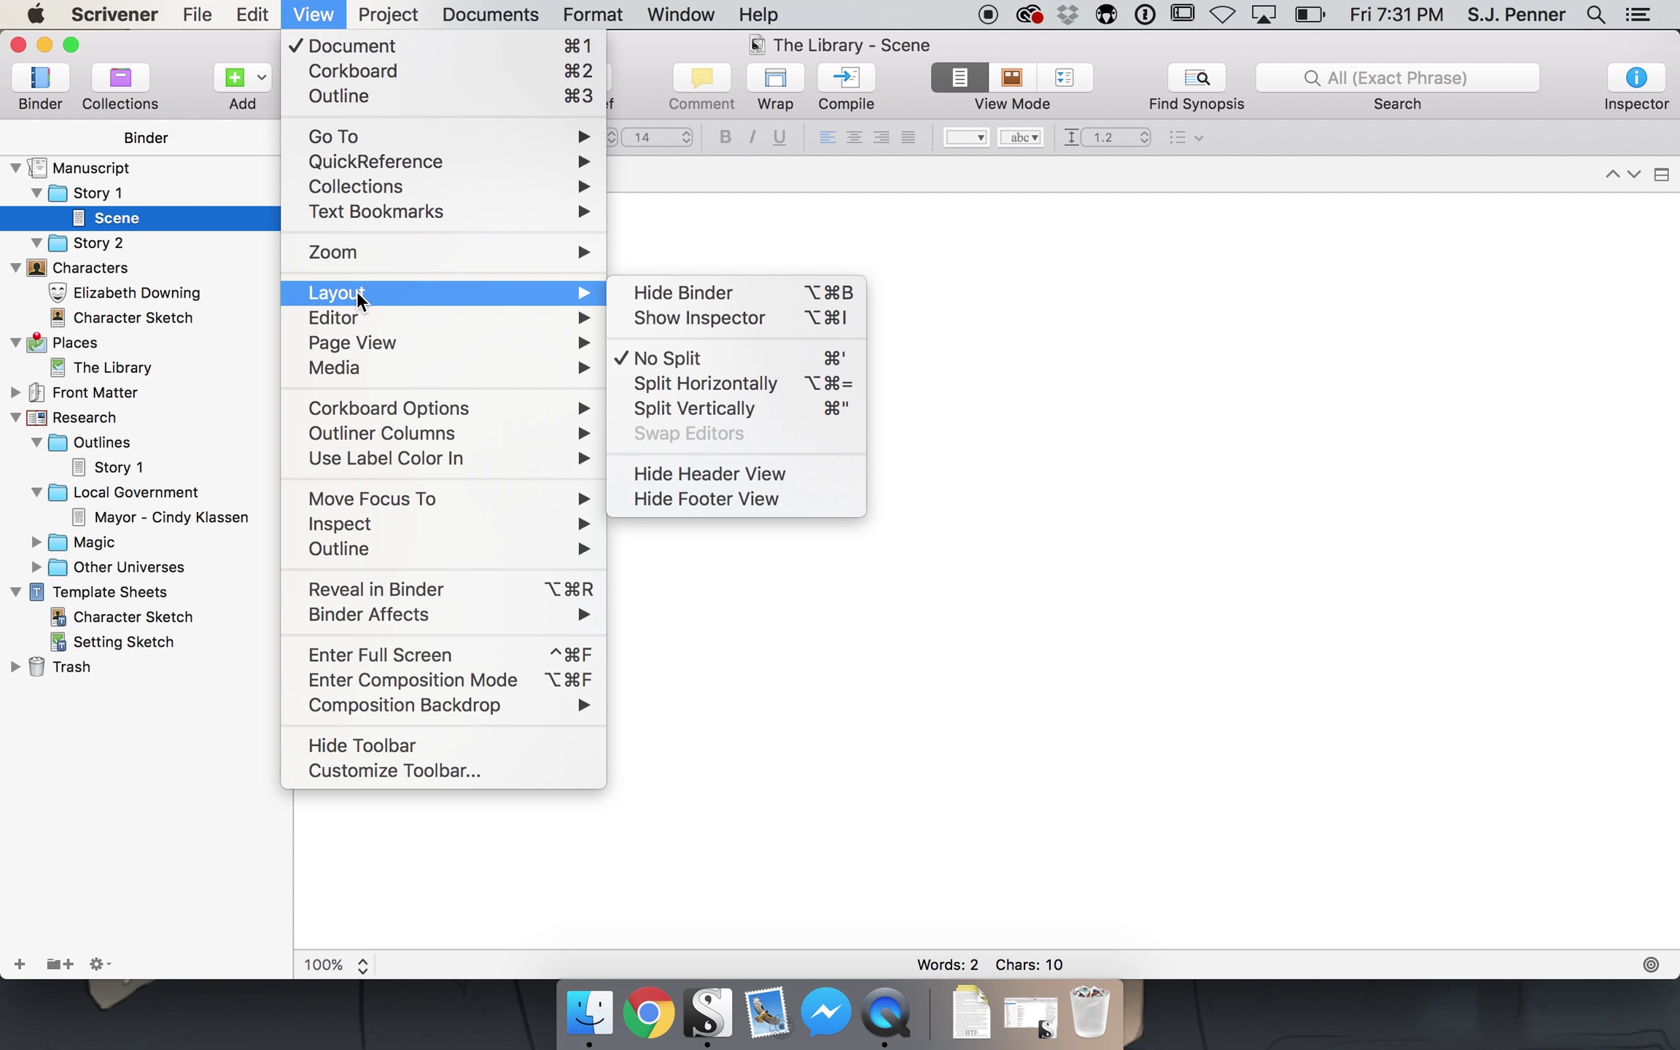
left_click(742, 407)
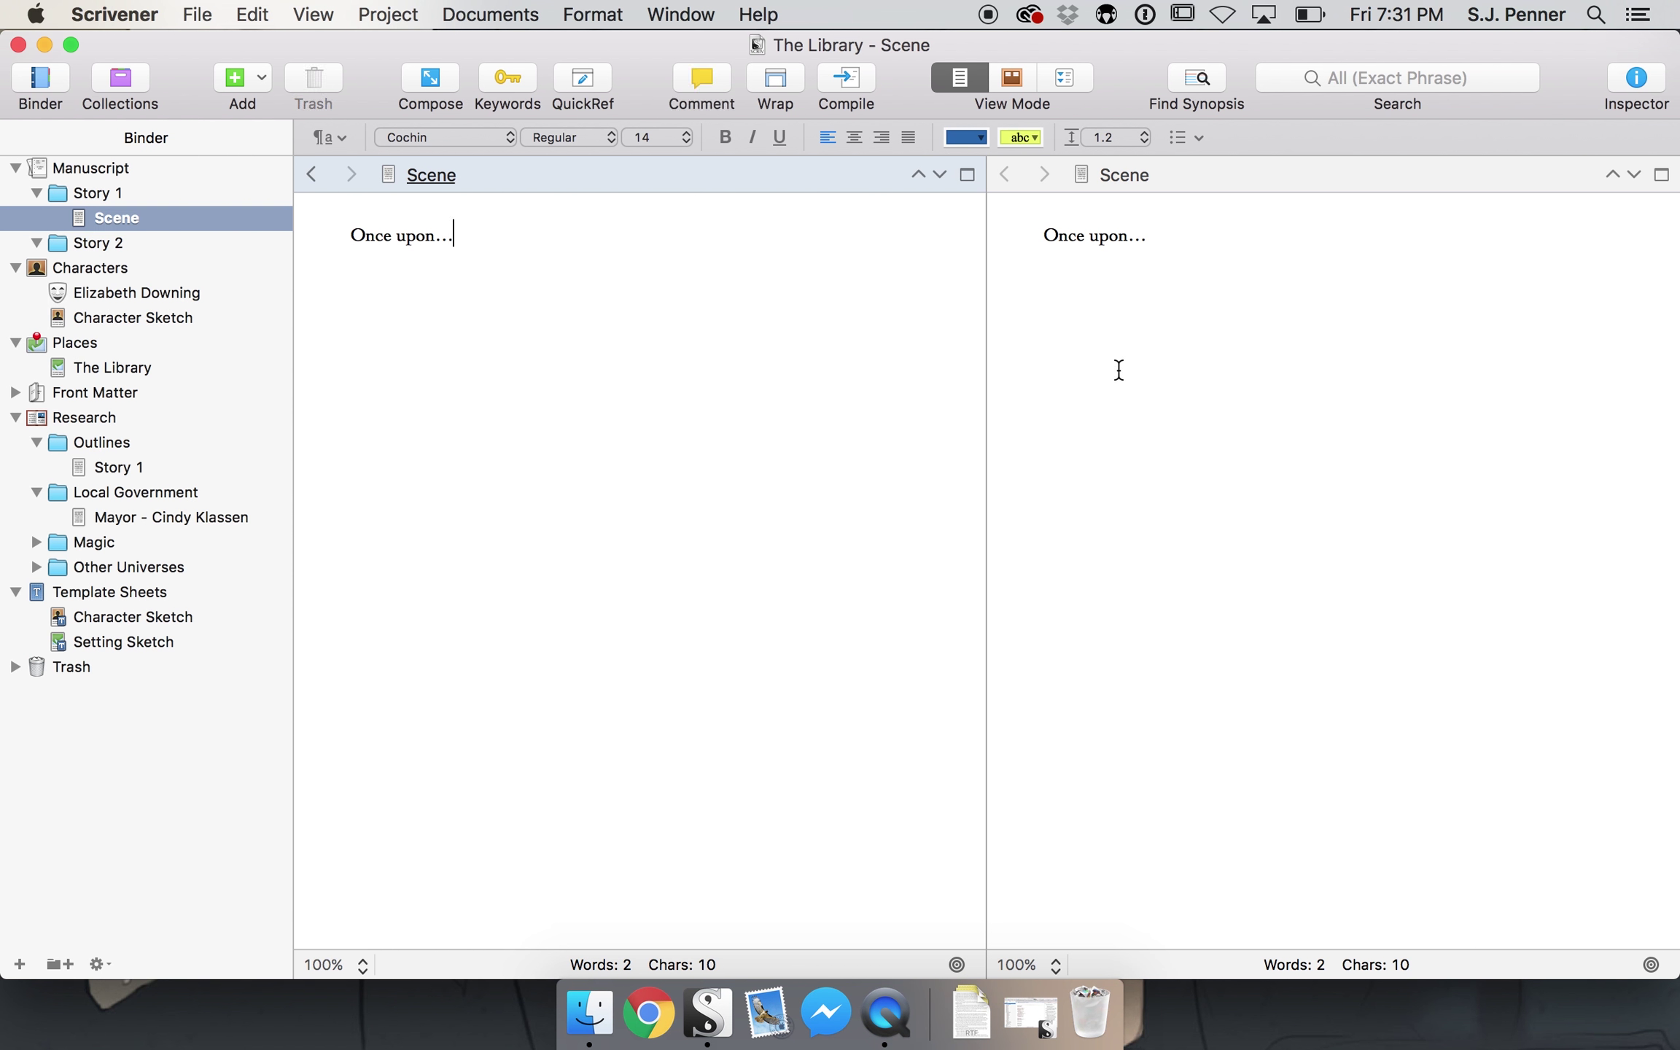
left_click(1166, 361)
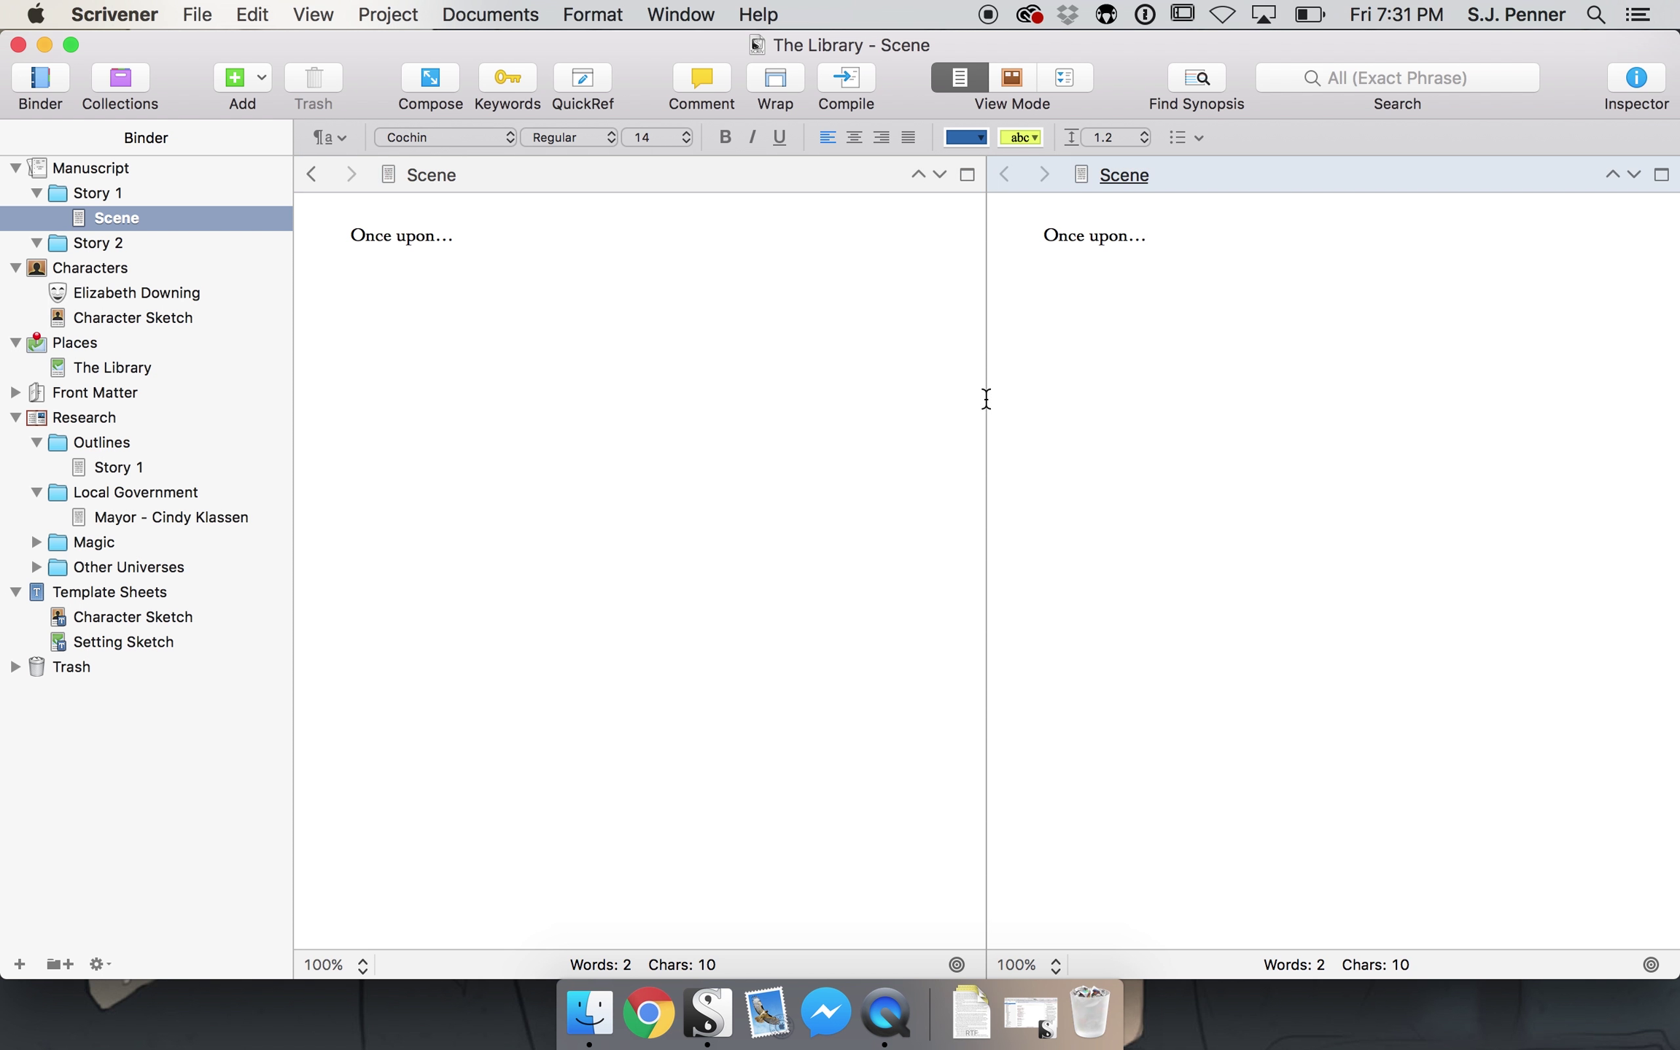
left_click_drag(982, 397, 1598, 425)
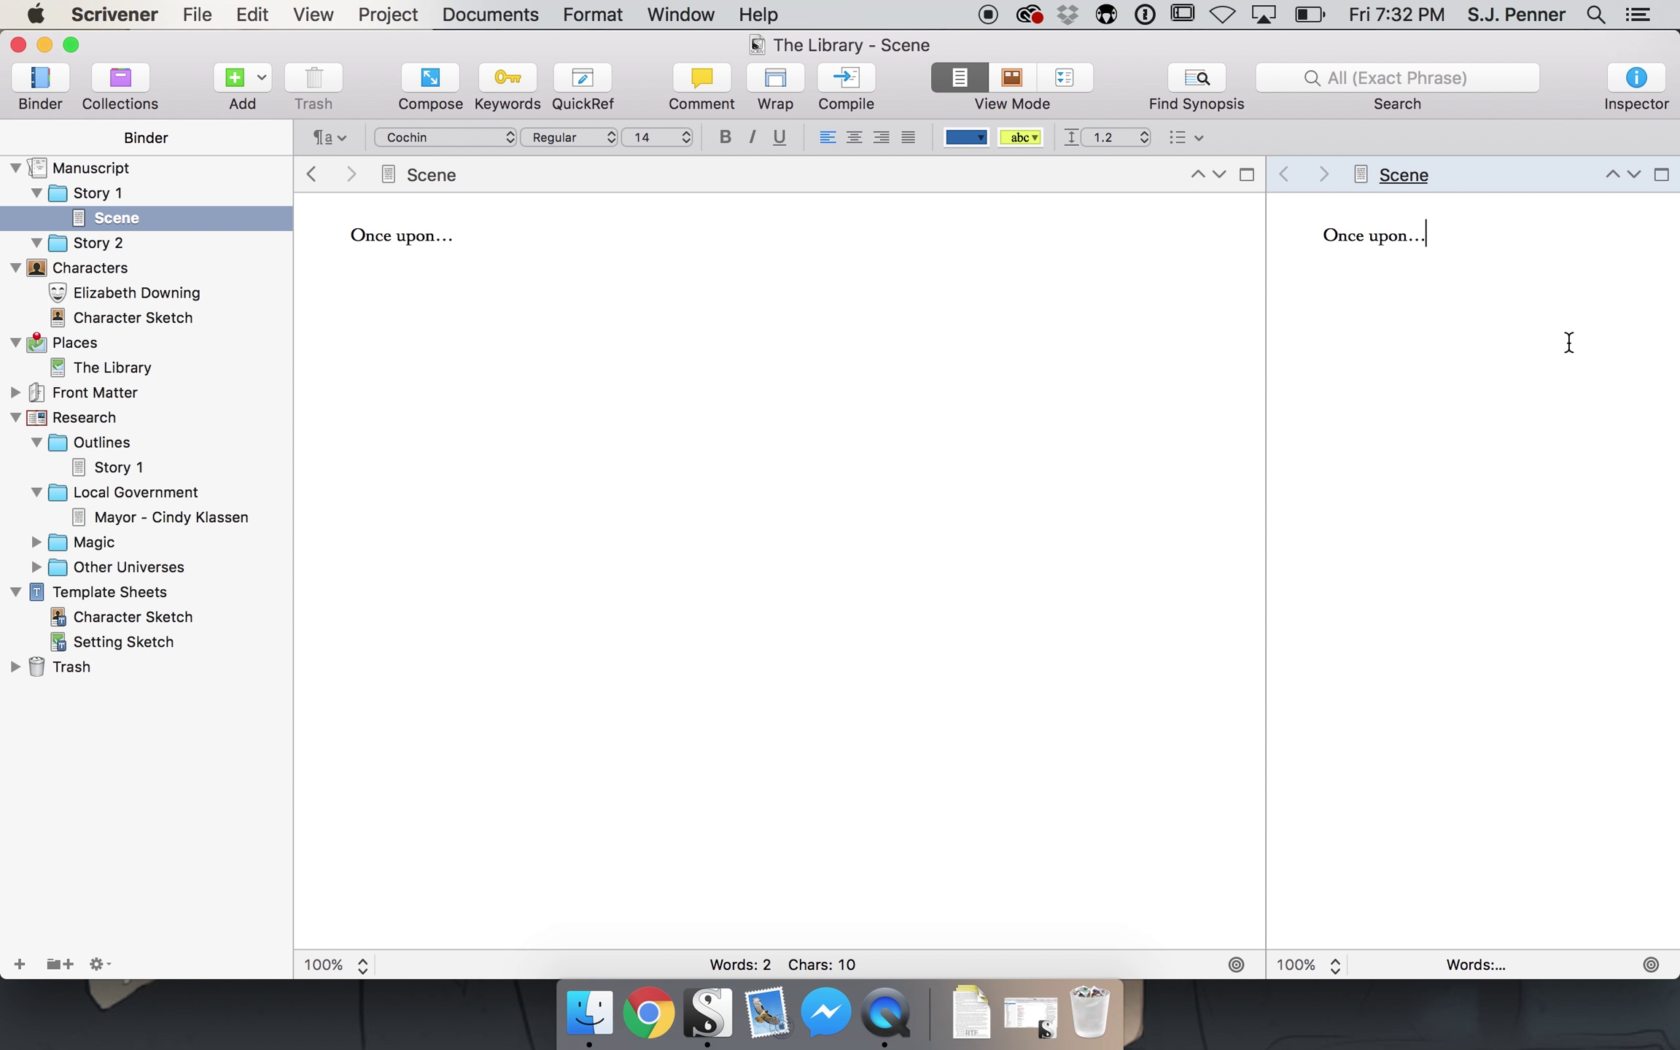
- Load the Story 1 outline in the narrower pane and place the cursor back in the Scene document in the wider pane
key("shift+Left")
left_click_drag(1455, 219, 1309, 238)
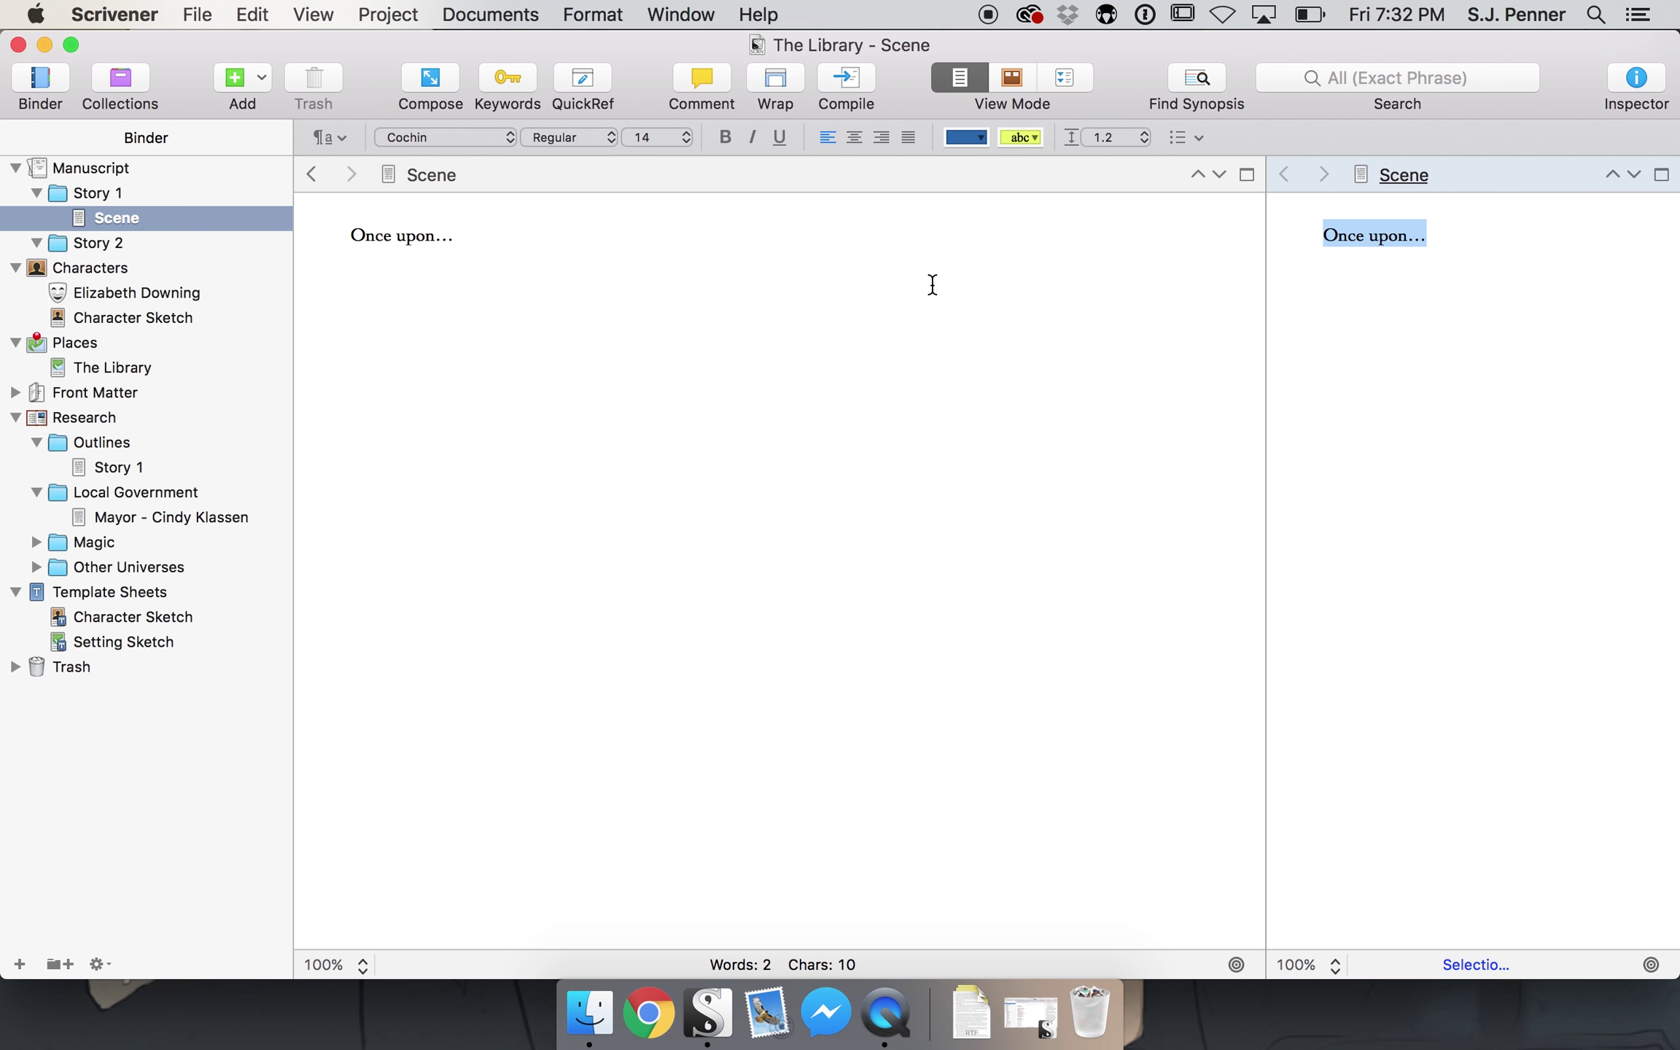
left_click(124, 469)
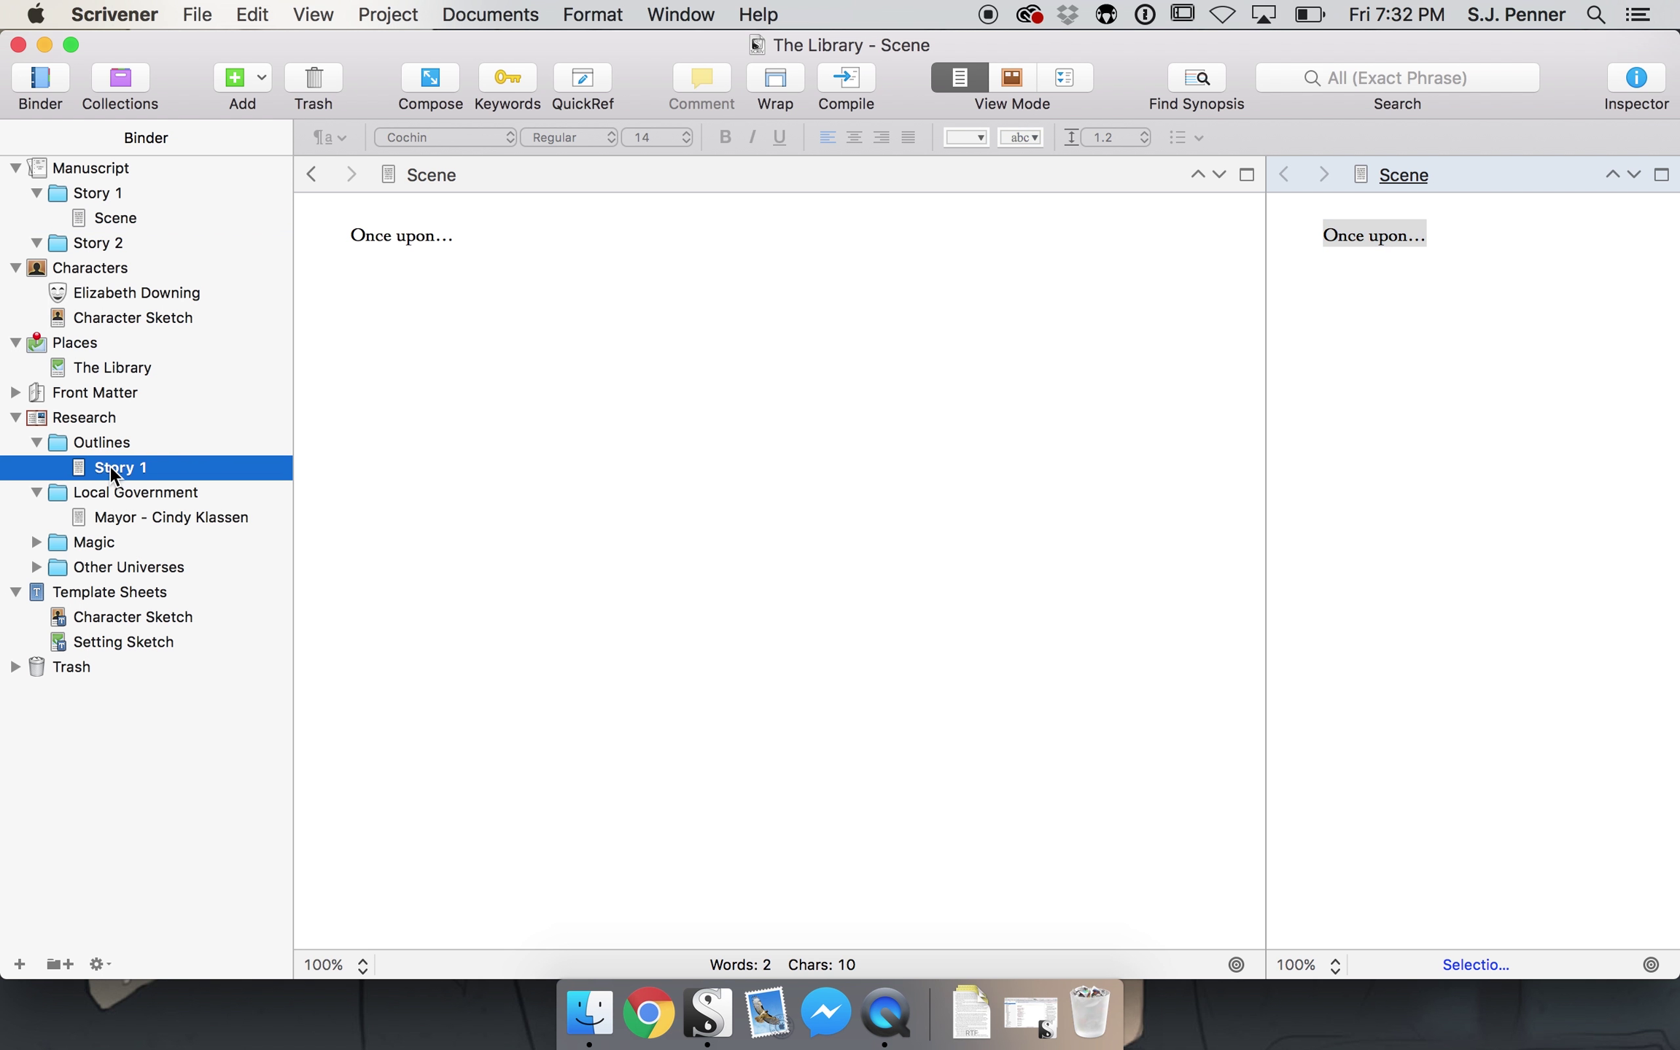
left_click(1601, 510)
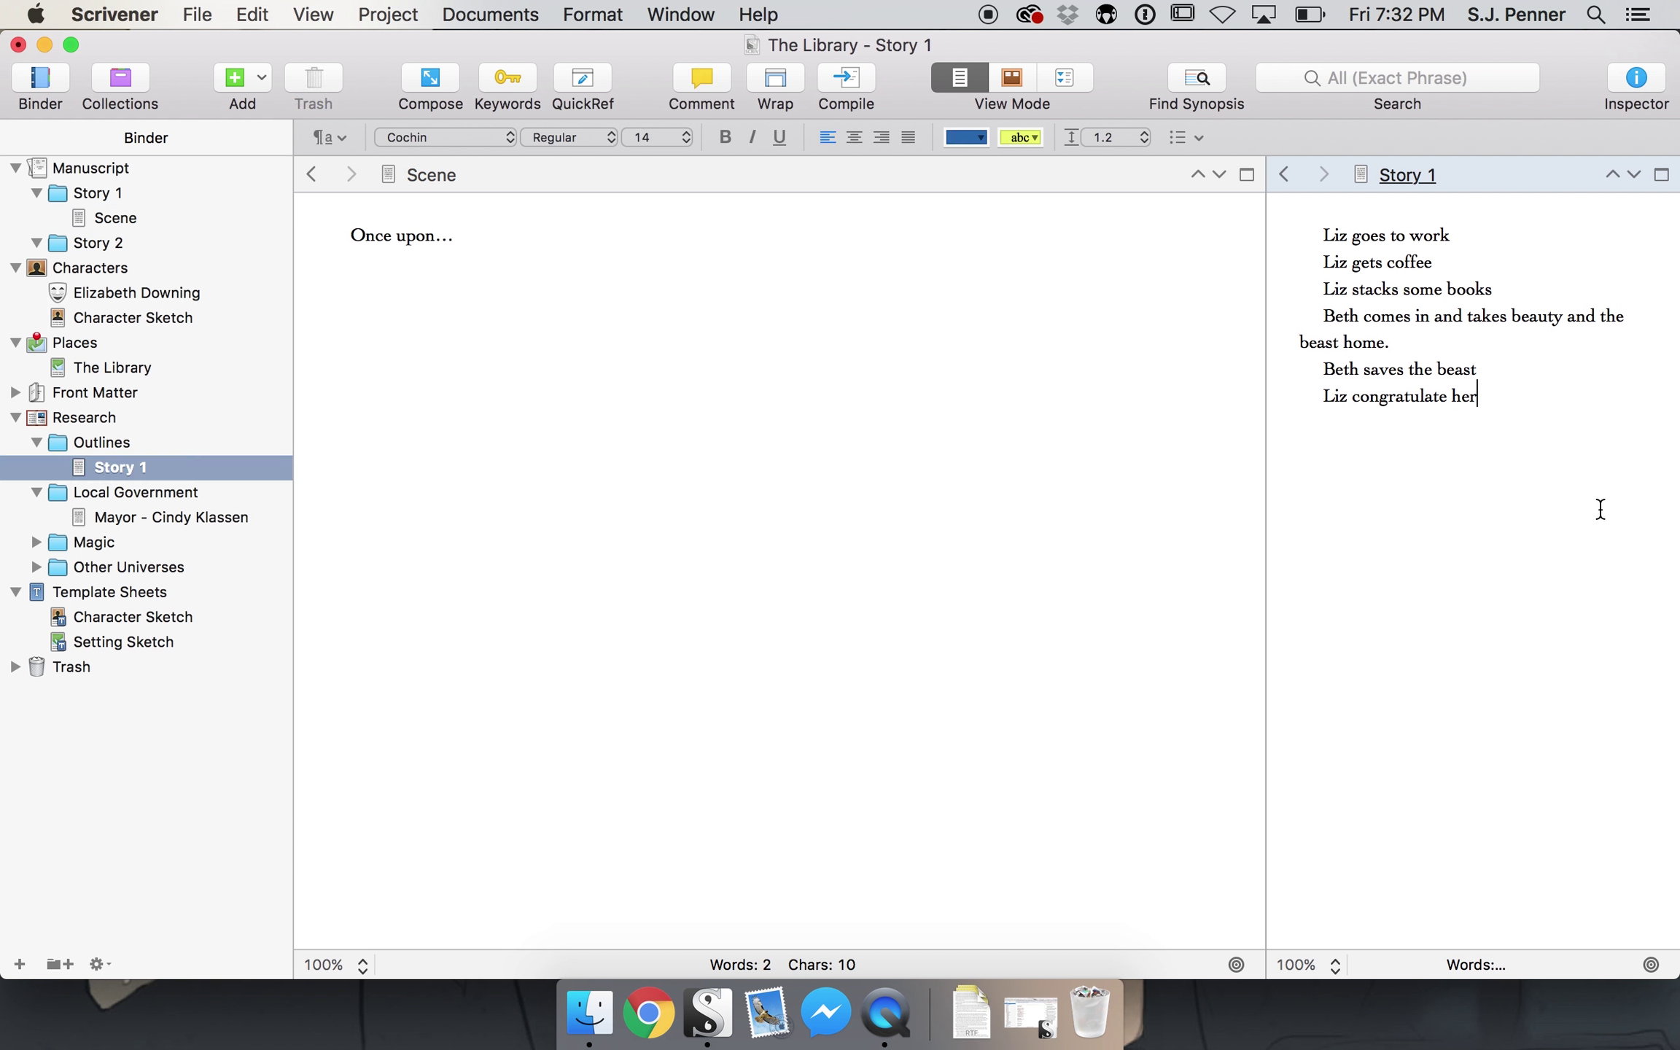
left_click(789, 374)
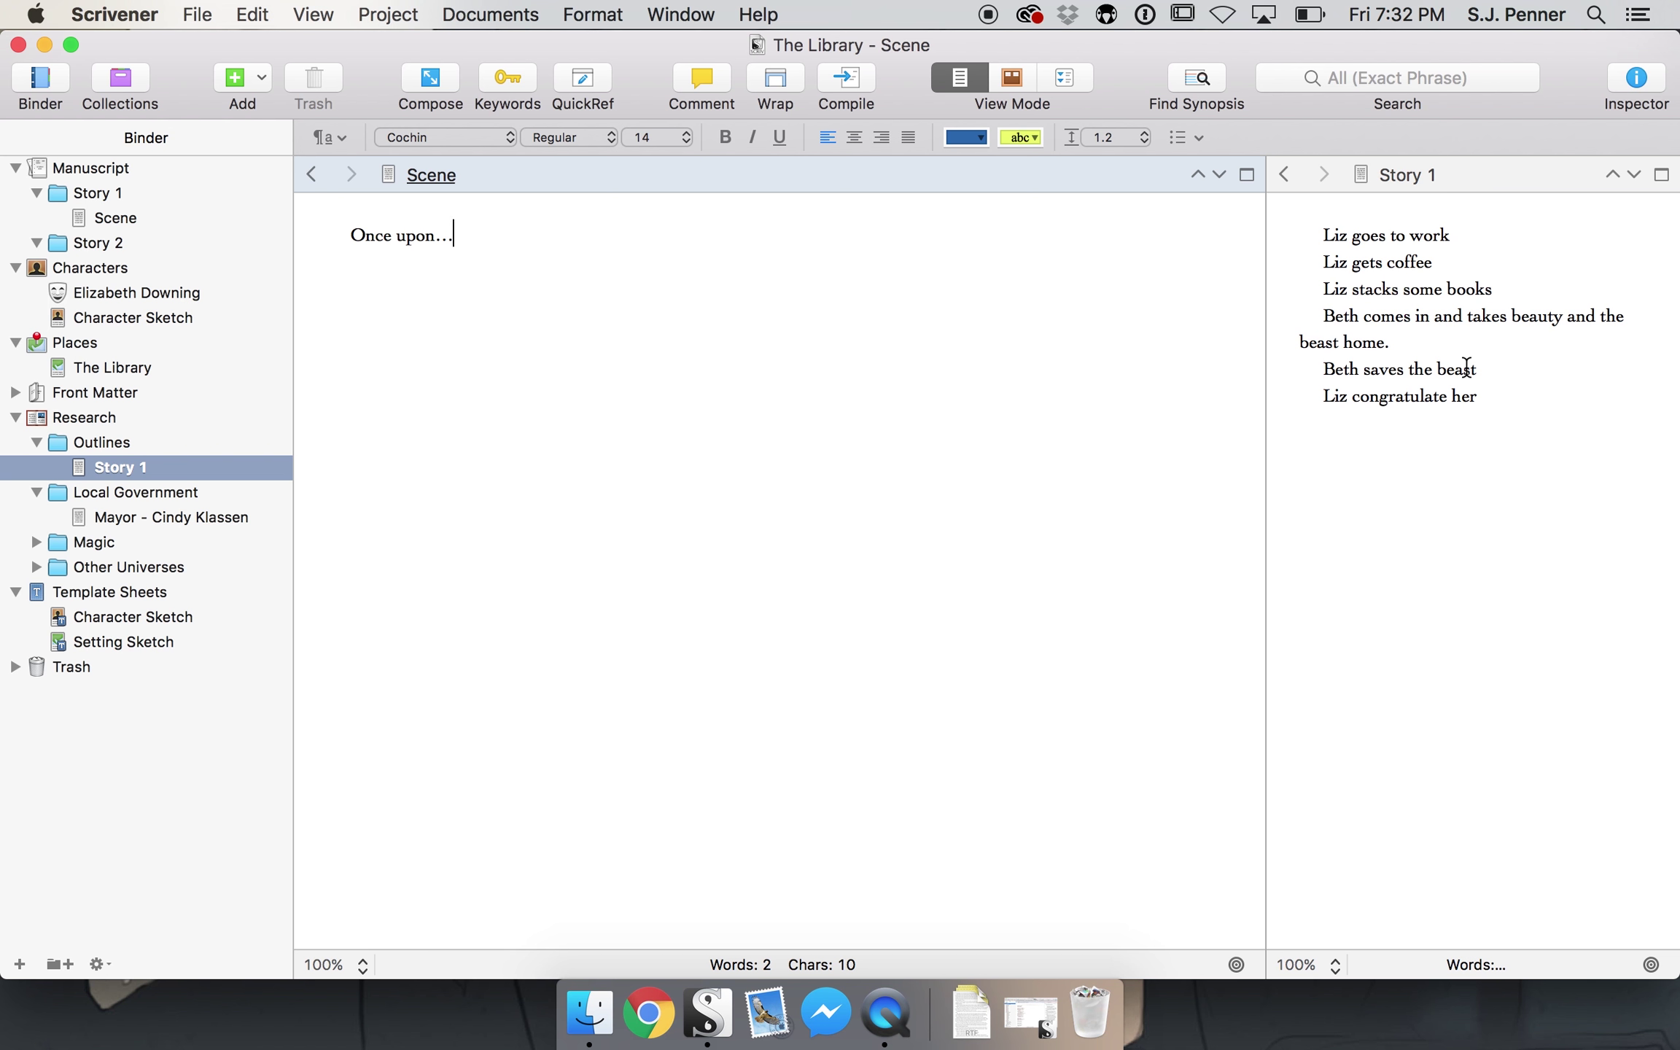
- Load the completed character sketch in the narrower pane and view it from the beginning
left_click(1535, 485)
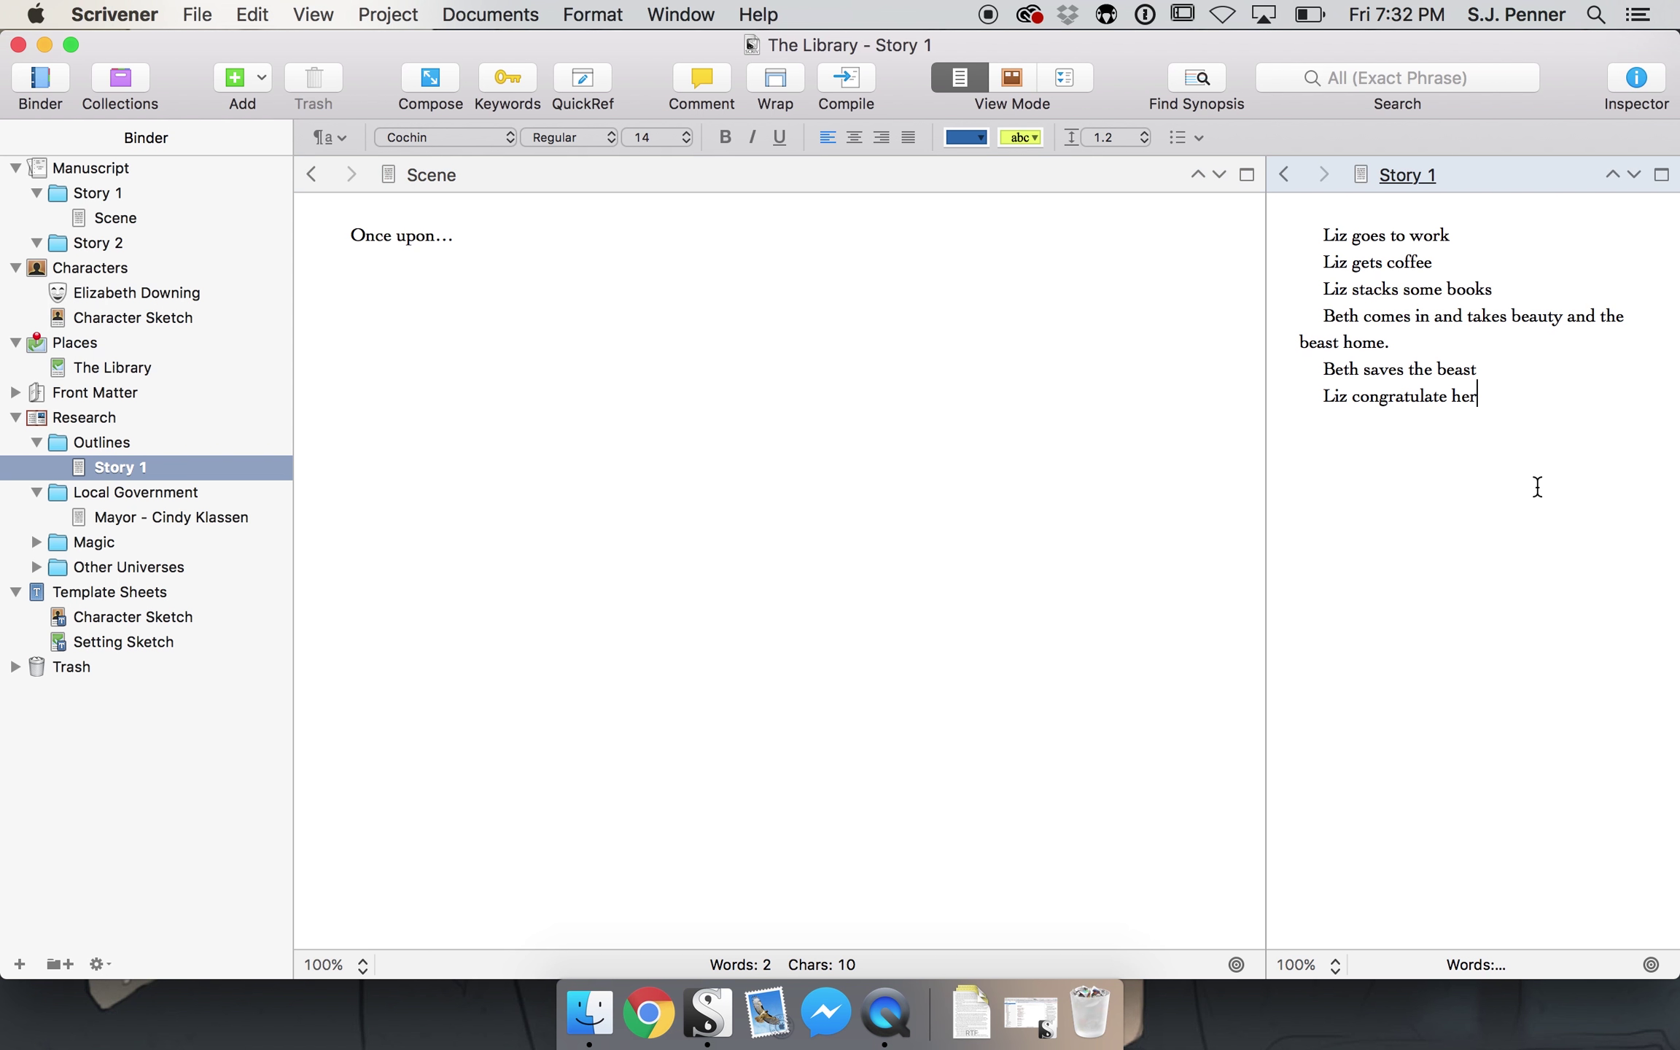
left_click(122, 295)
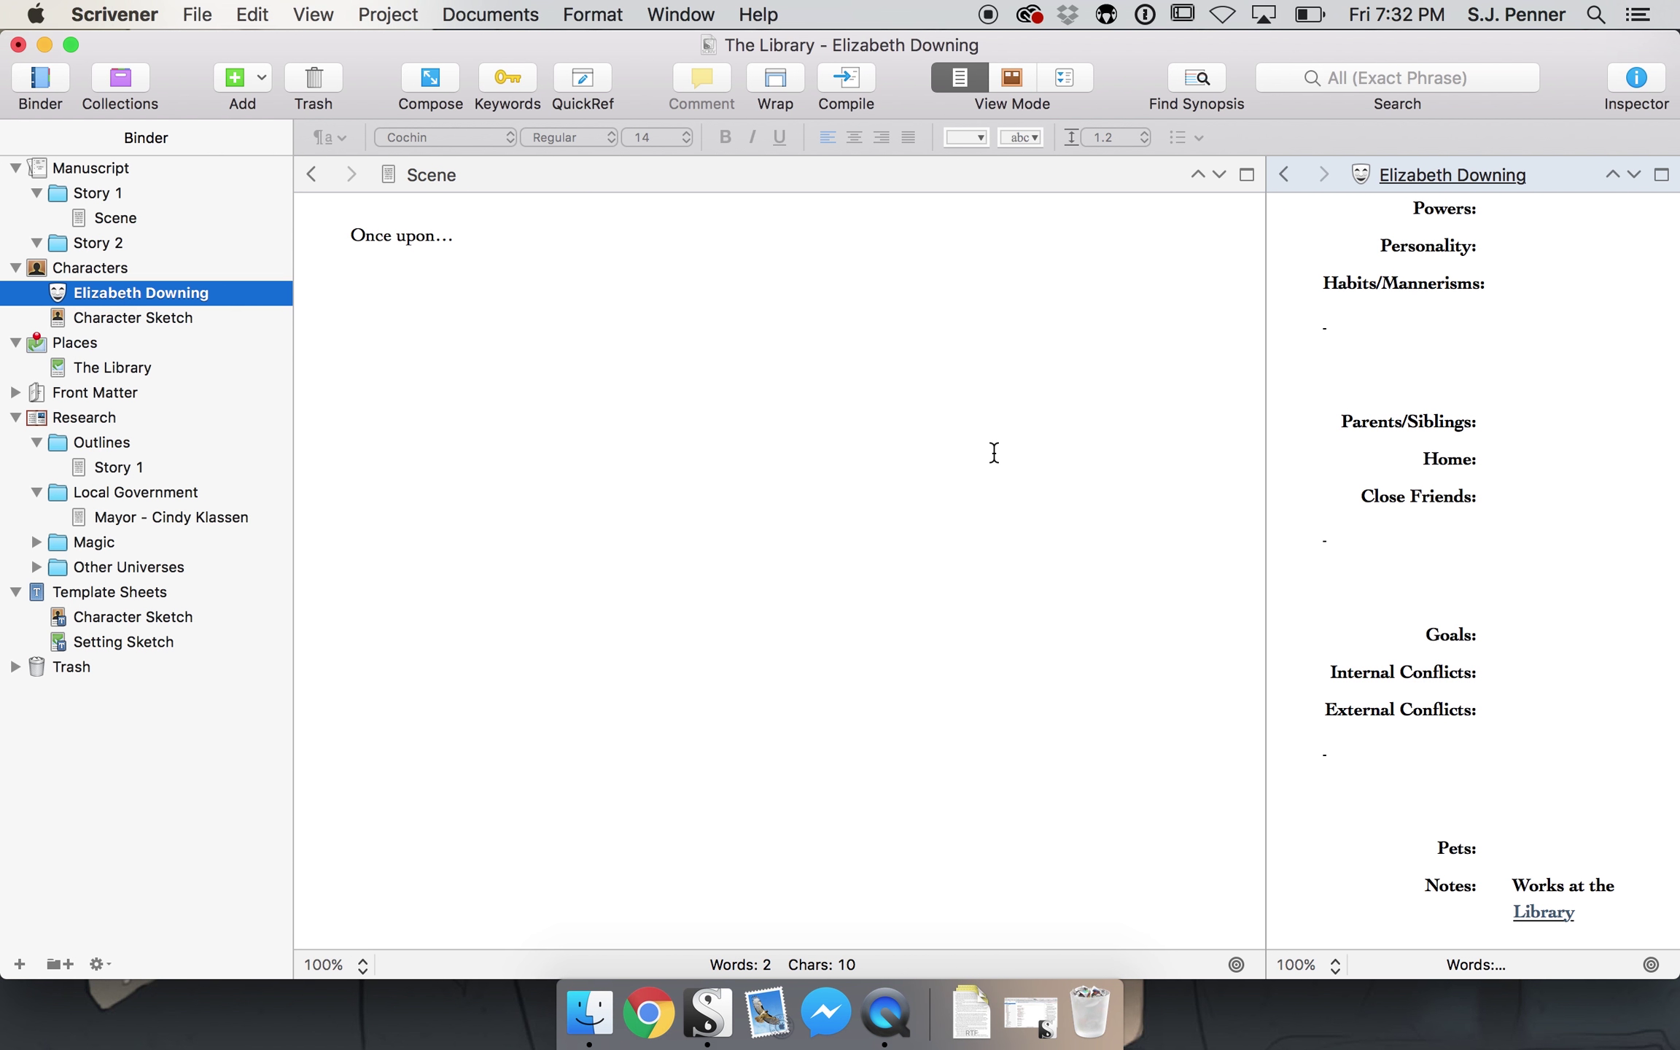
scroll(1389, 620, "up", 5)
scroll(1391, 618, "up", 1)
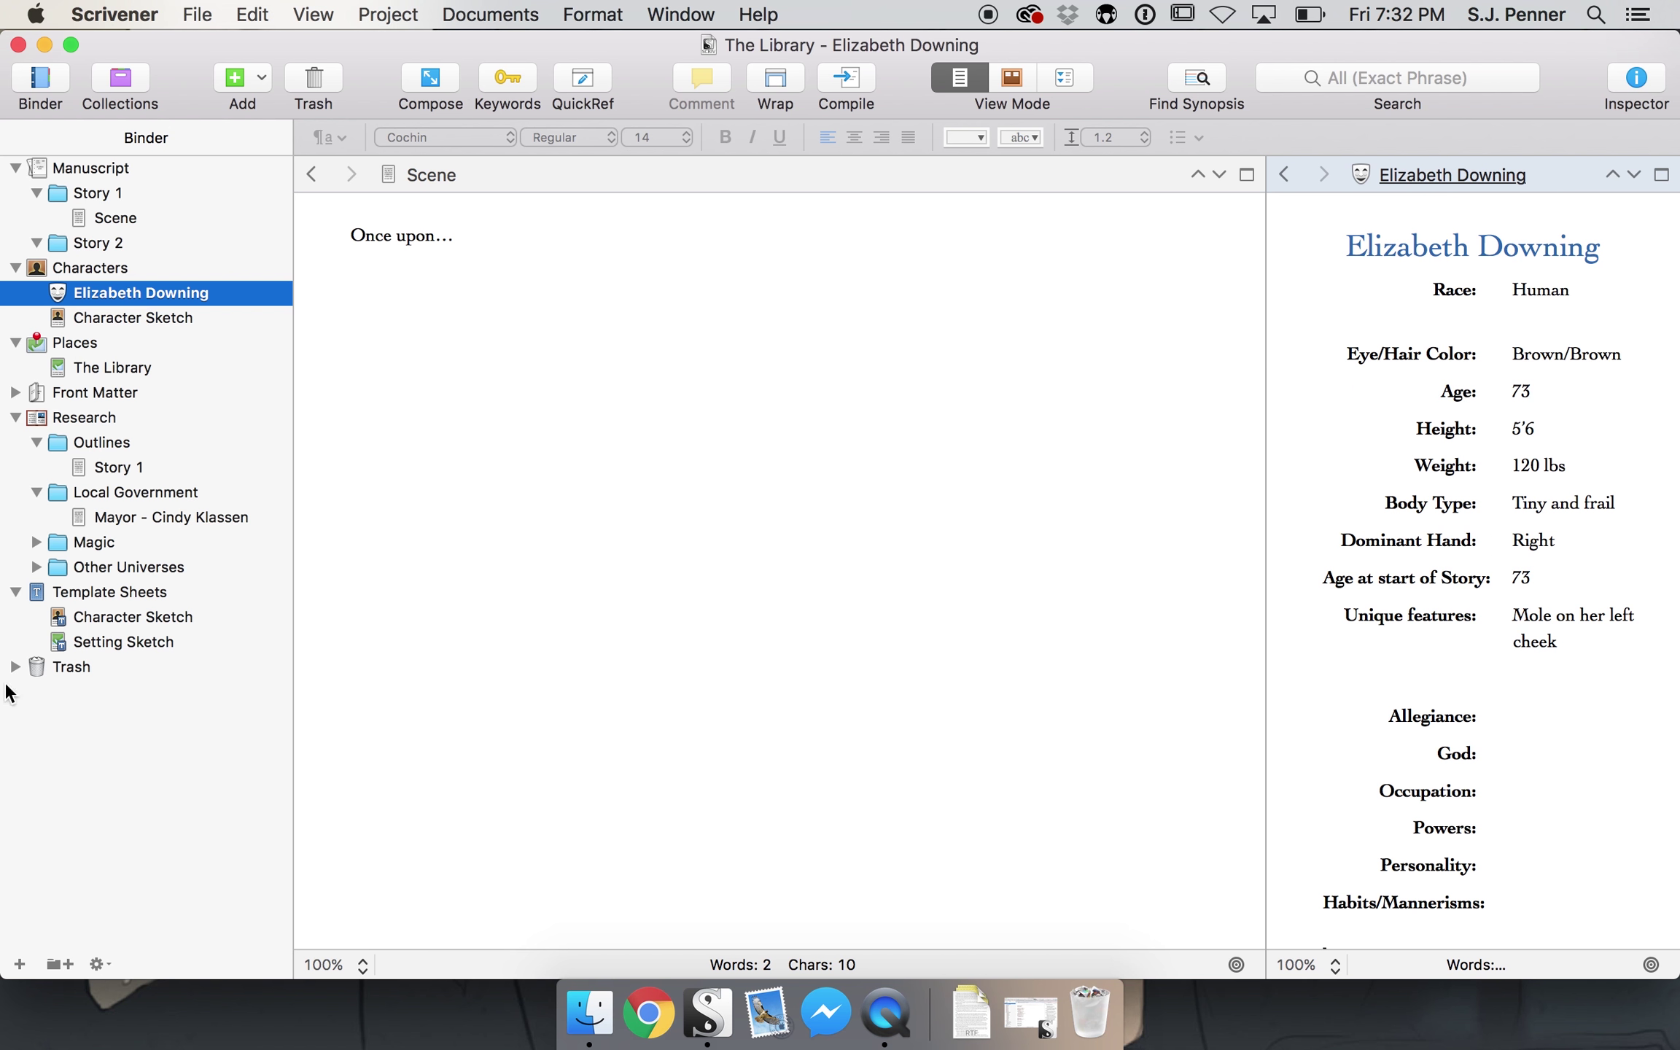
- Load the Story 1 outline back into the narrower pane and place the cursor in its text
left_click(143, 466)
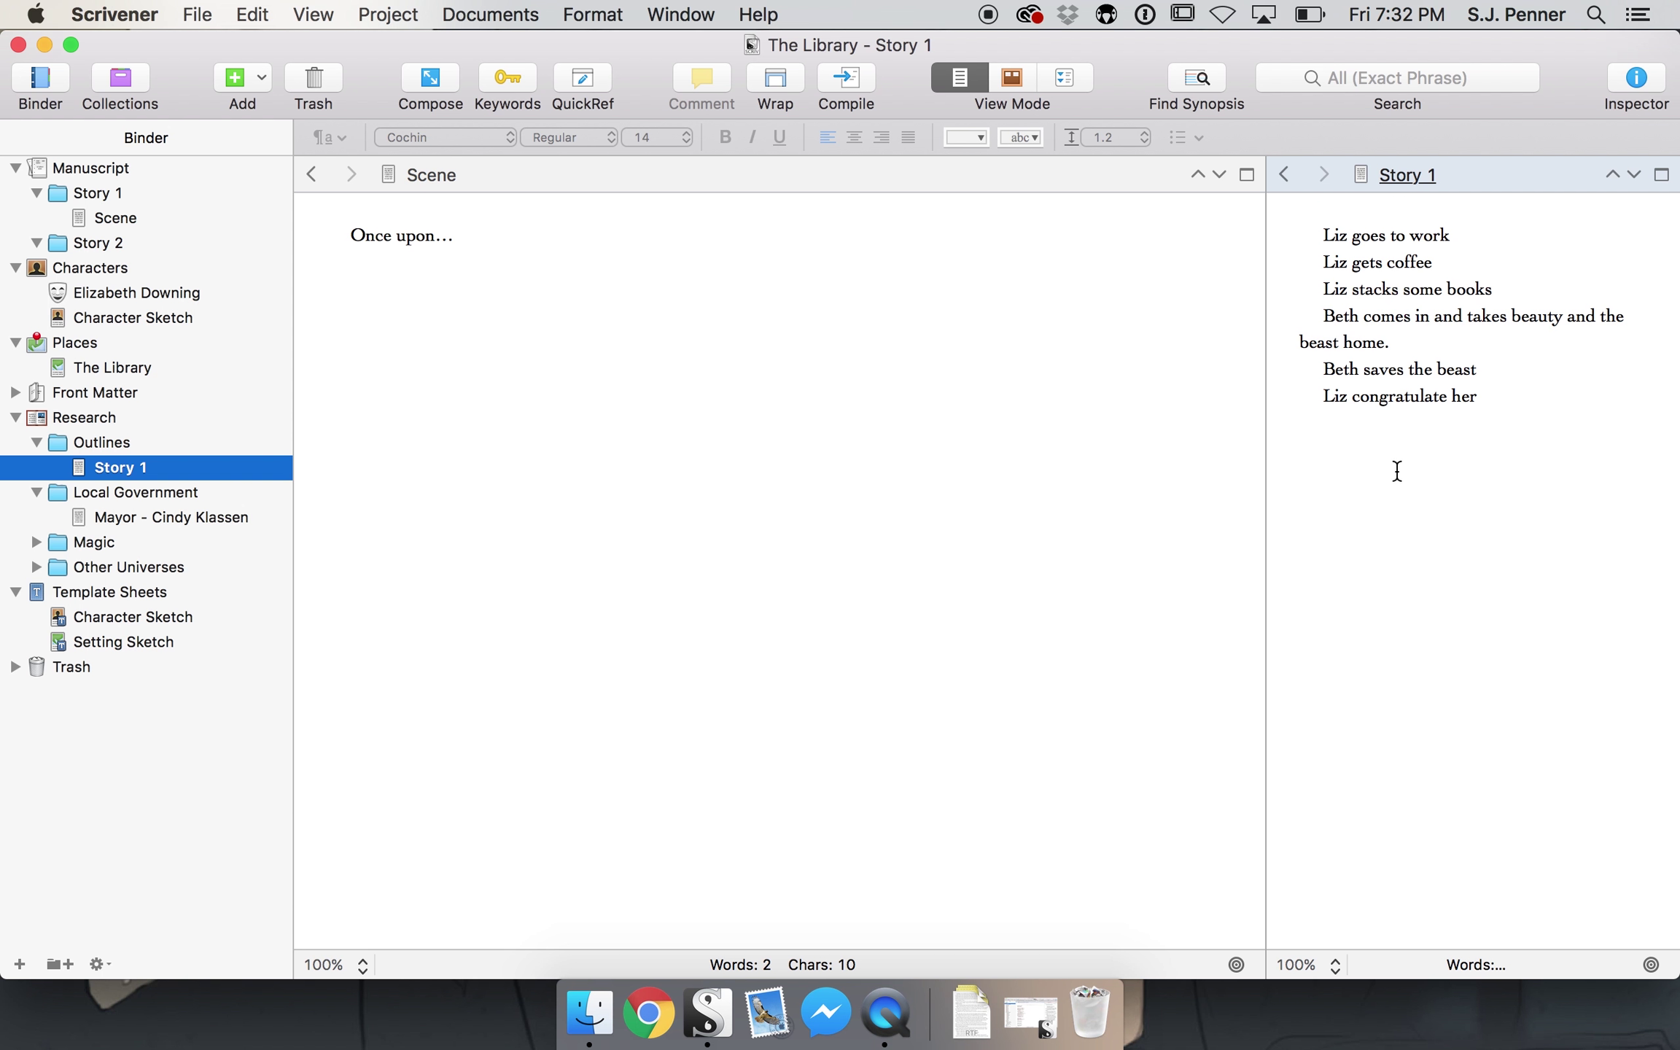
left_click(1482, 447)
left_click_drag(1489, 384, 1397, 387)
left_click(1510, 443)
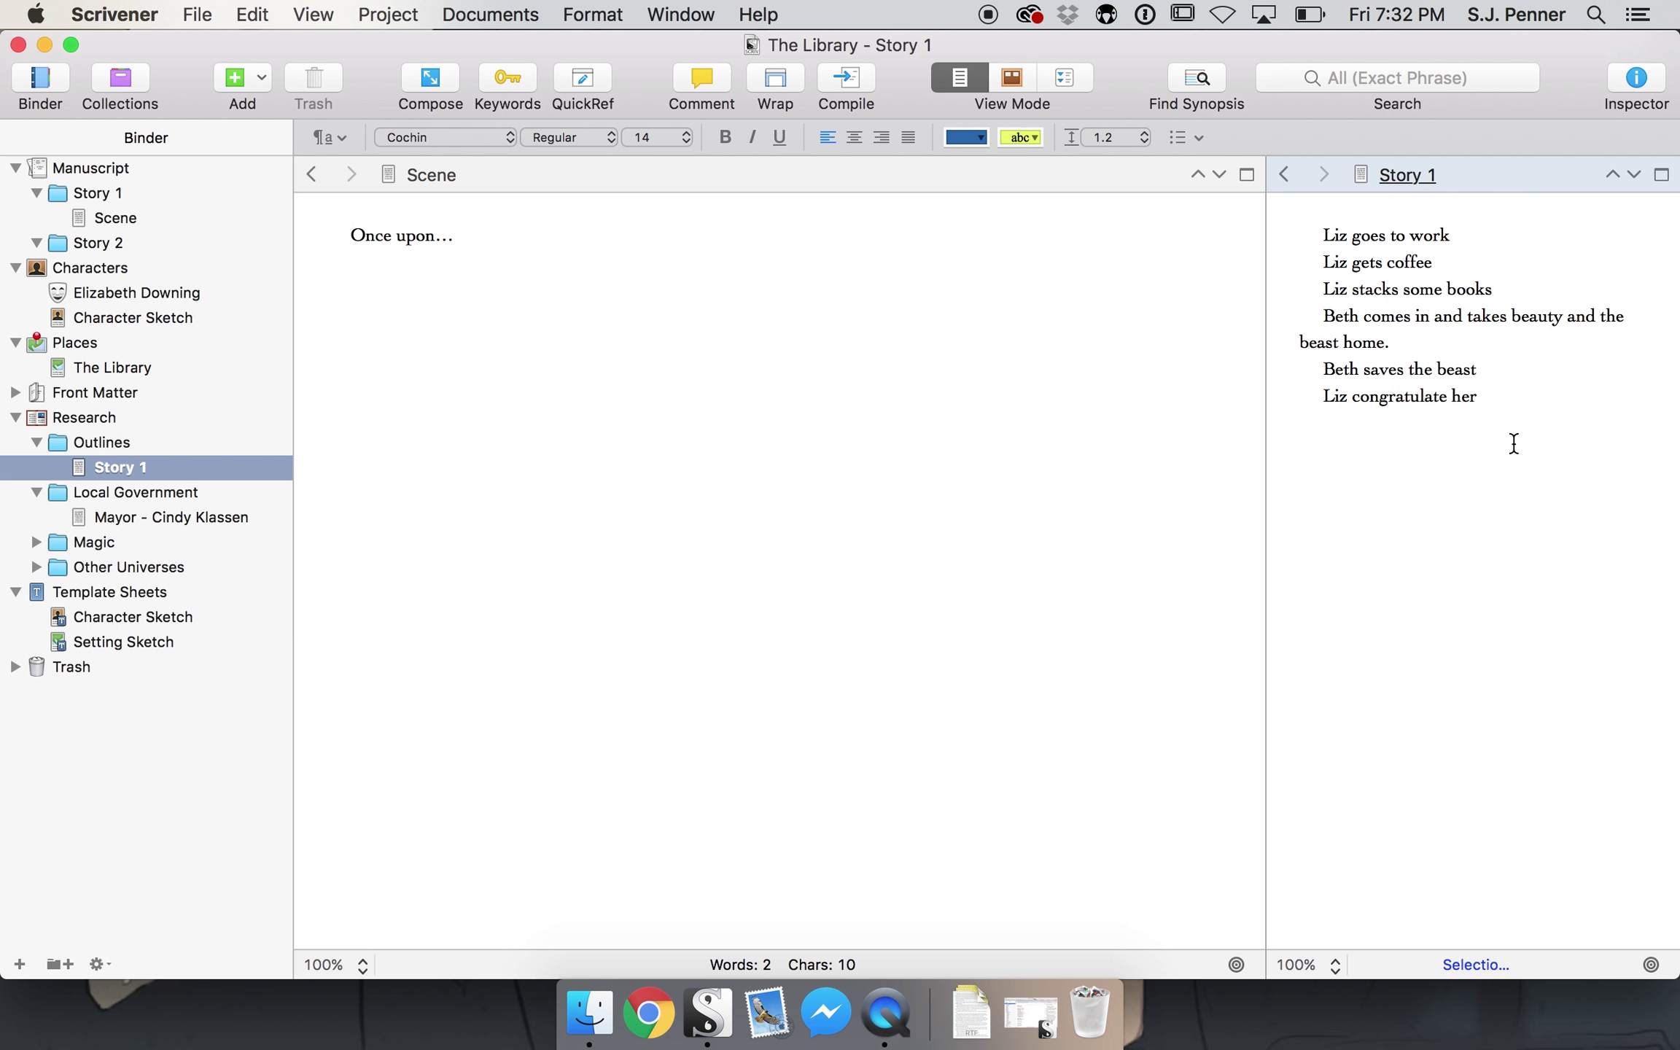
- Load the Scene document in the narrower pane, then restore the Story 1 outline there and return to the wider pane
left_click(113, 217)
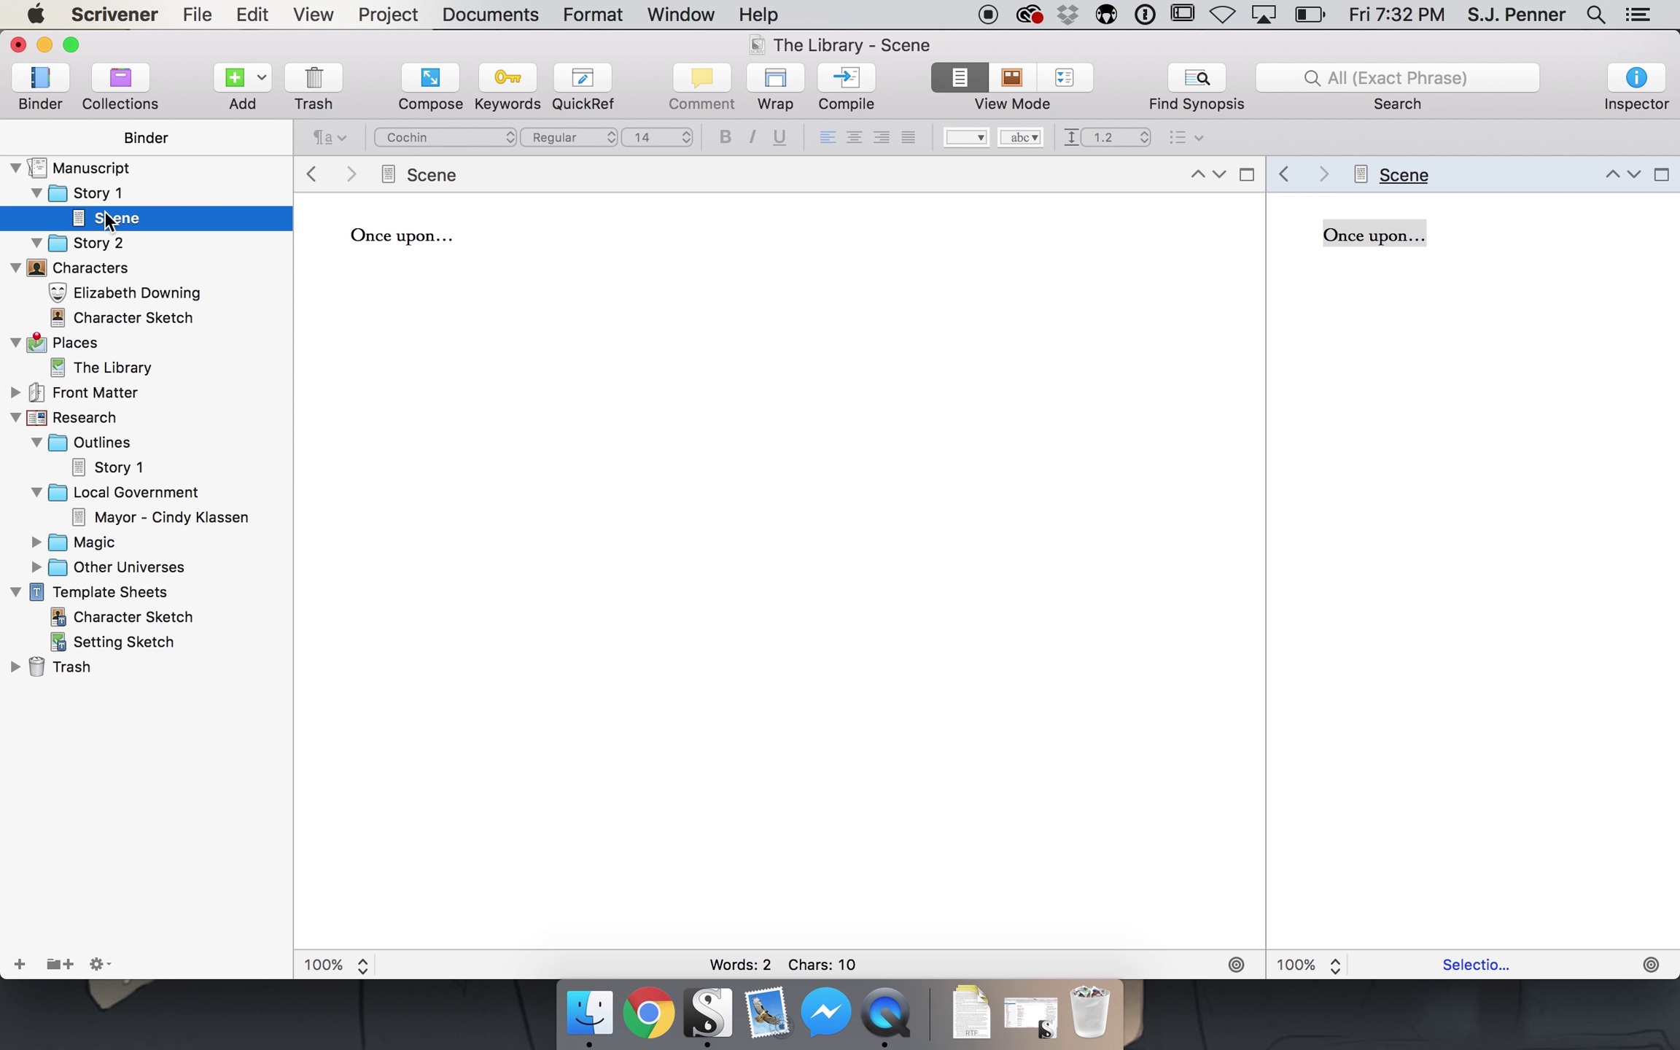
left_click(1417, 497)
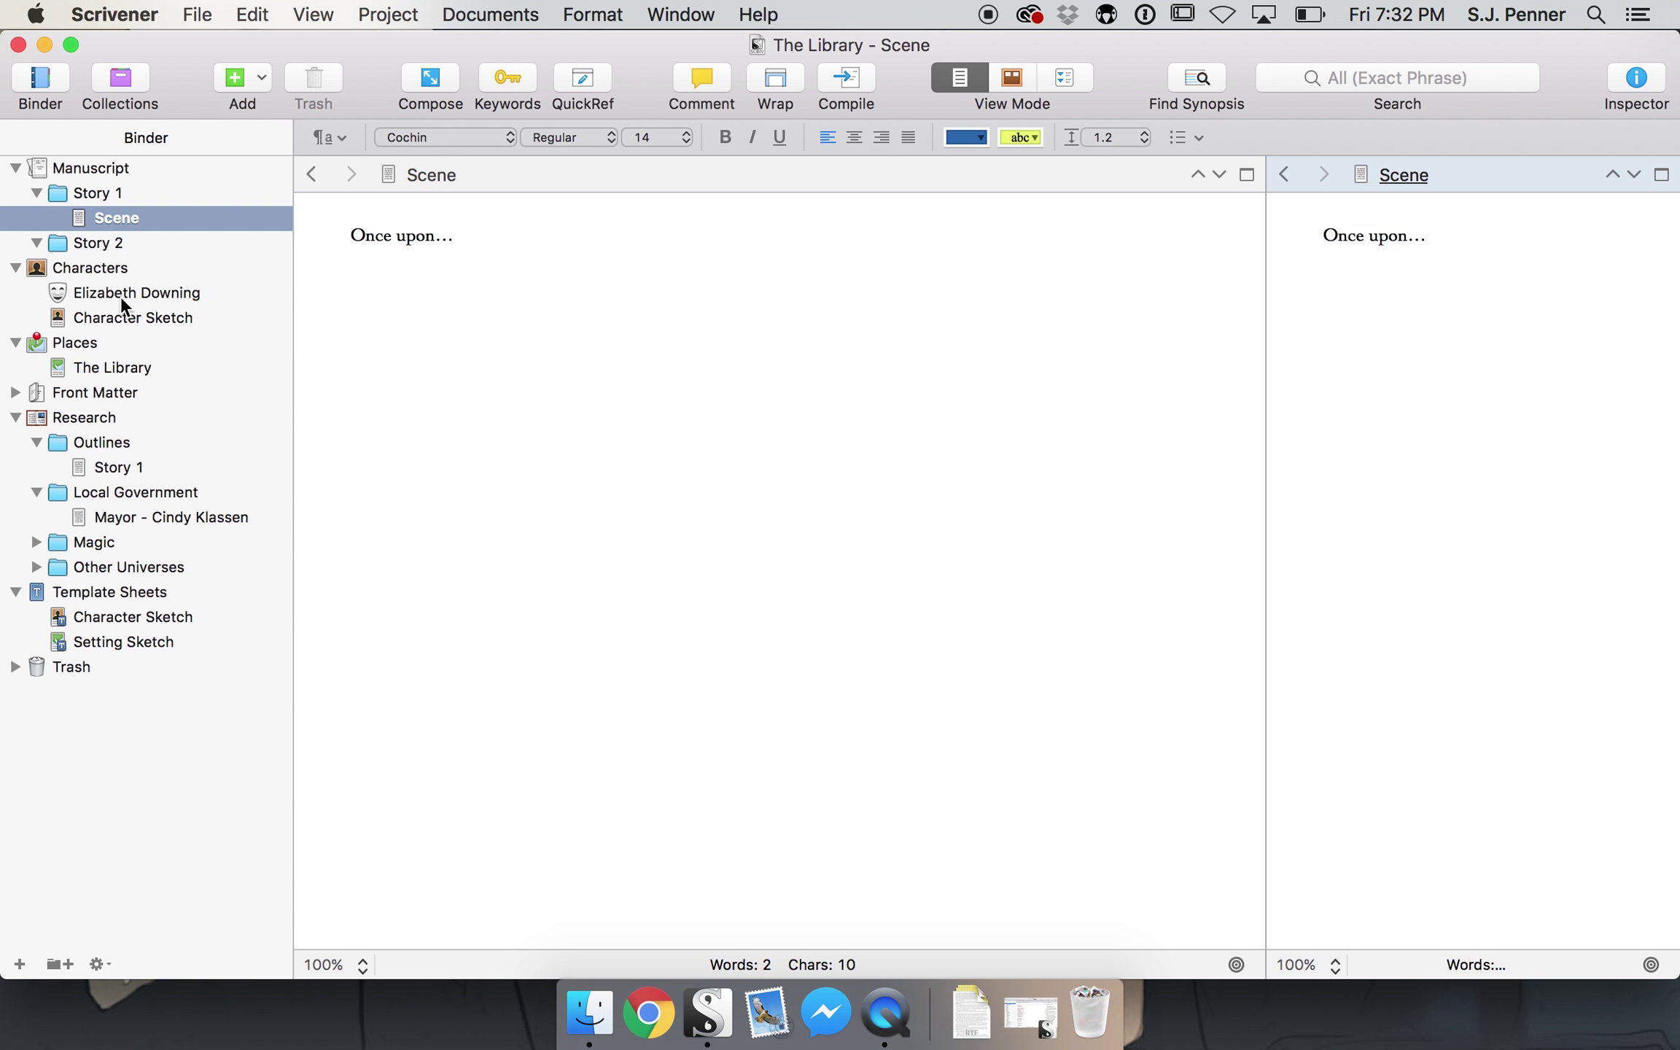
left_click(110, 467)
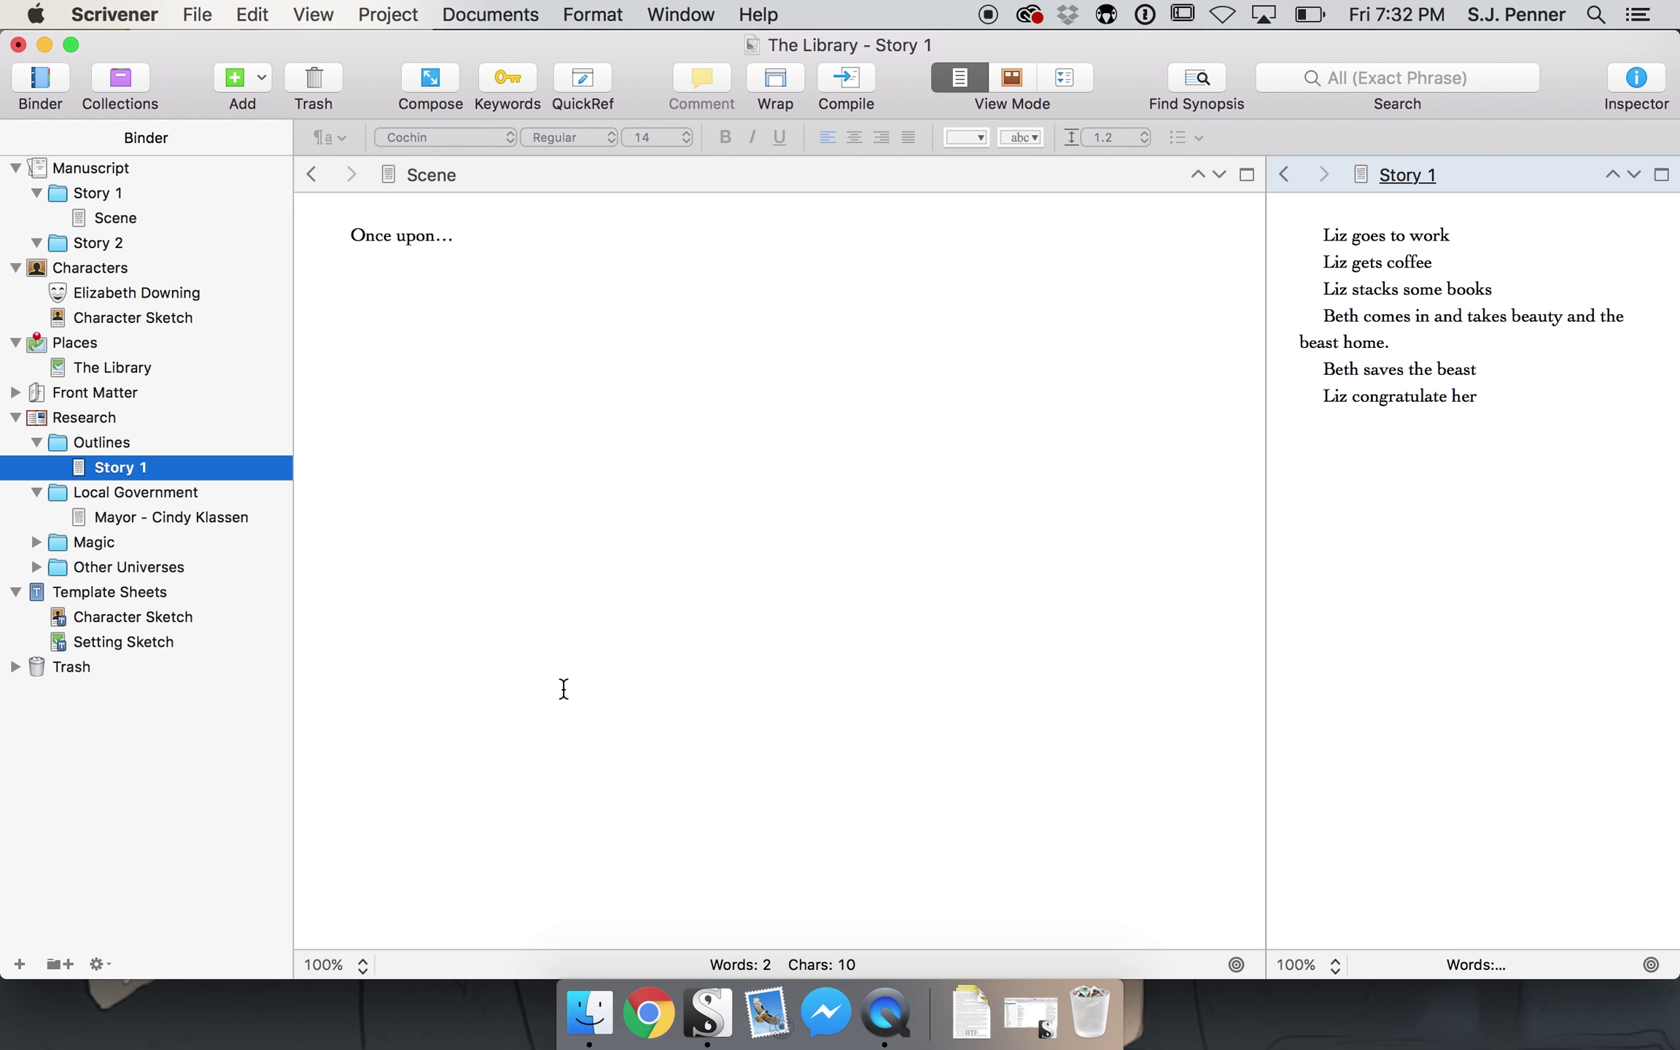
left_click(700, 328)
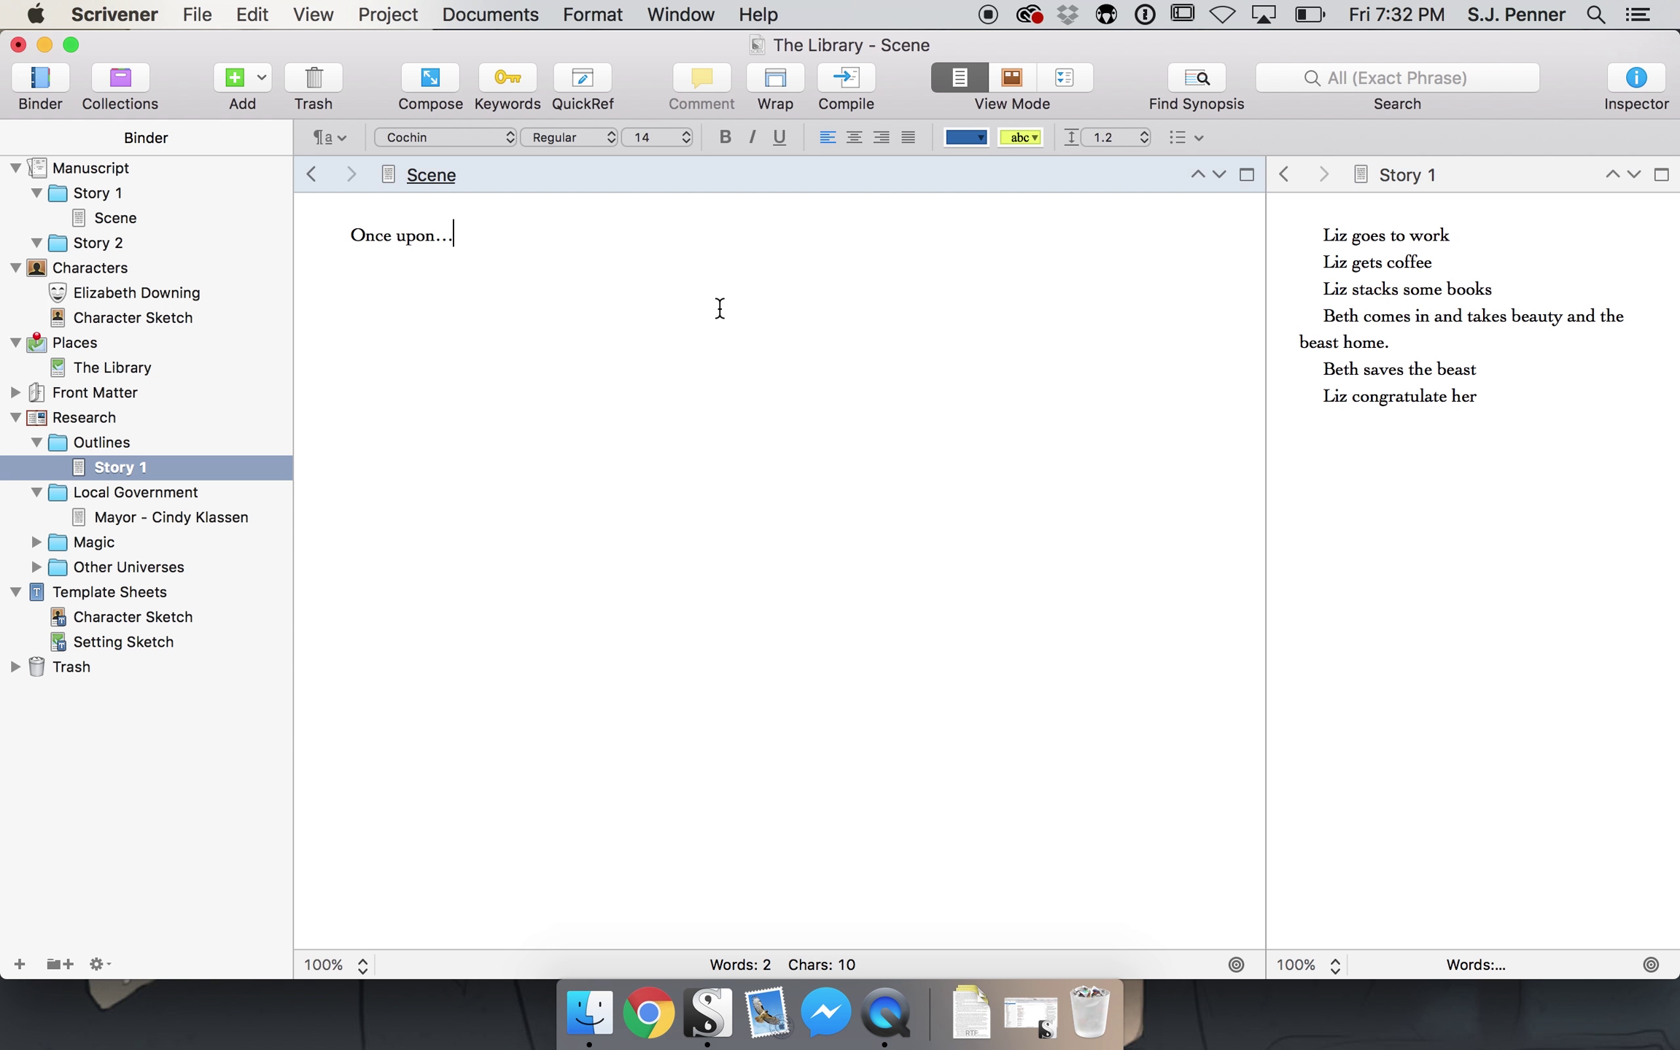
- Show the manuscript's Story 1 folder in the wider pane and reopen its Scene document there
left_click(75, 204)
left_click(1633, 527)
left_click(1052, 592)
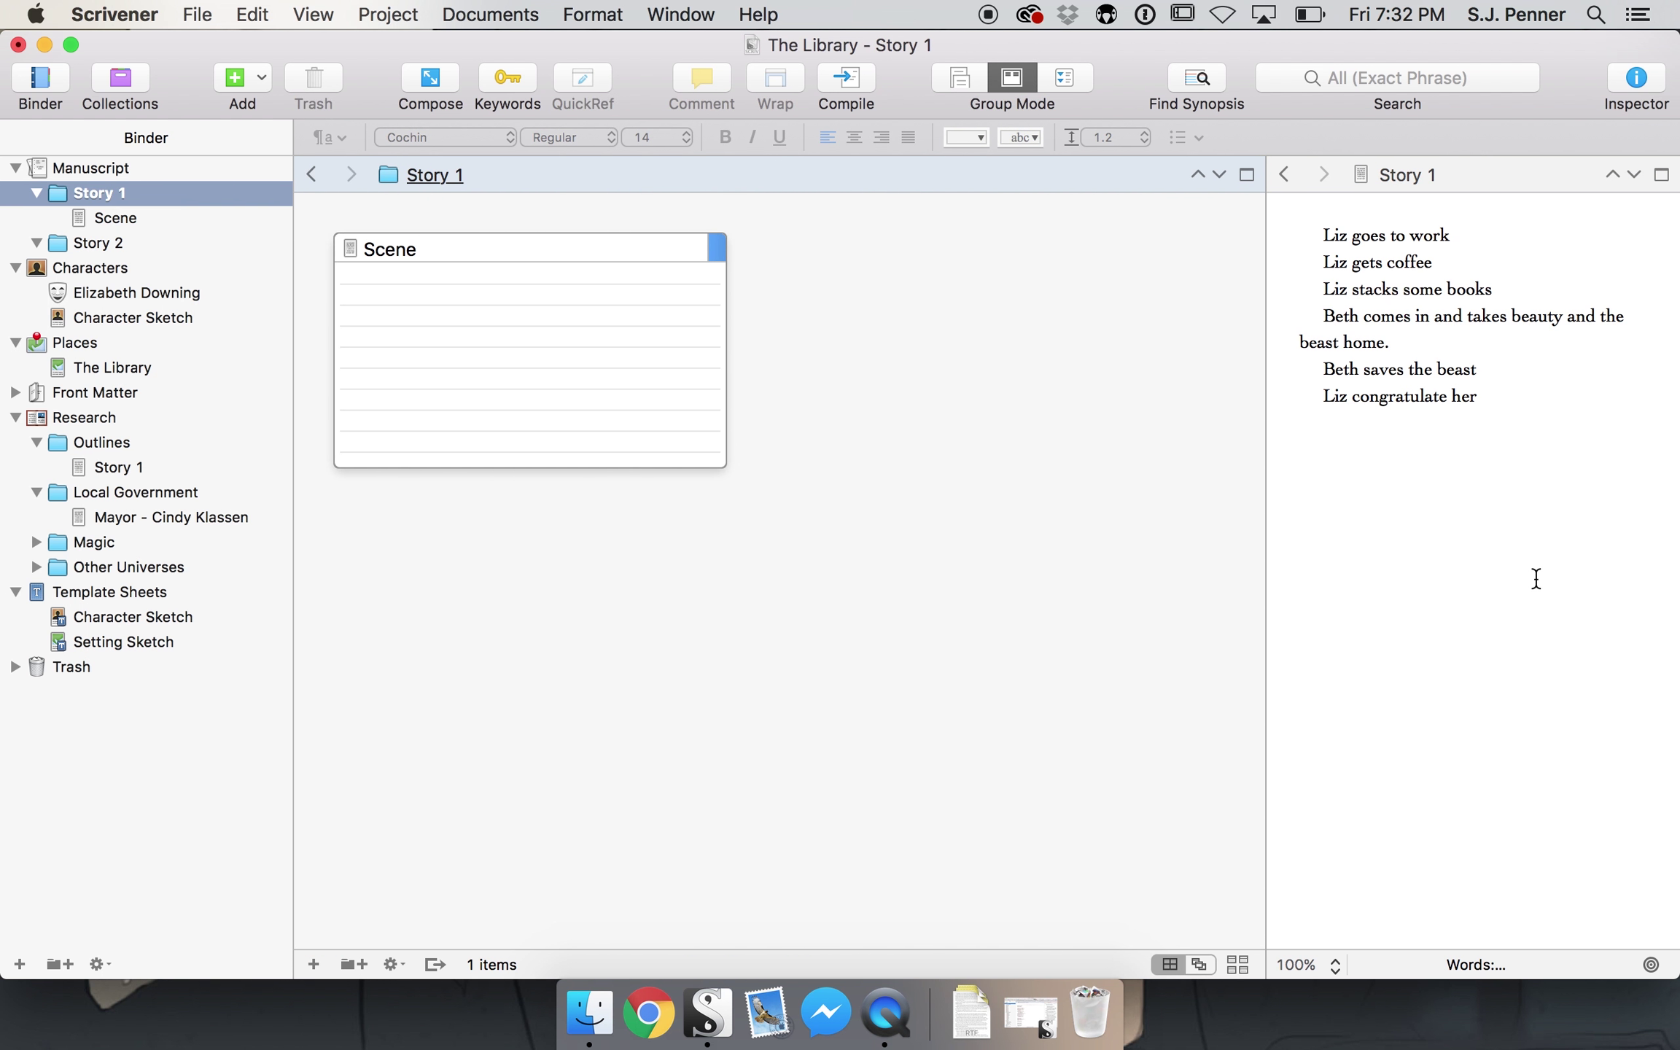
left_click(1535, 578)
left_click(1032, 496)
left_click(135, 218)
left_click(1630, 530)
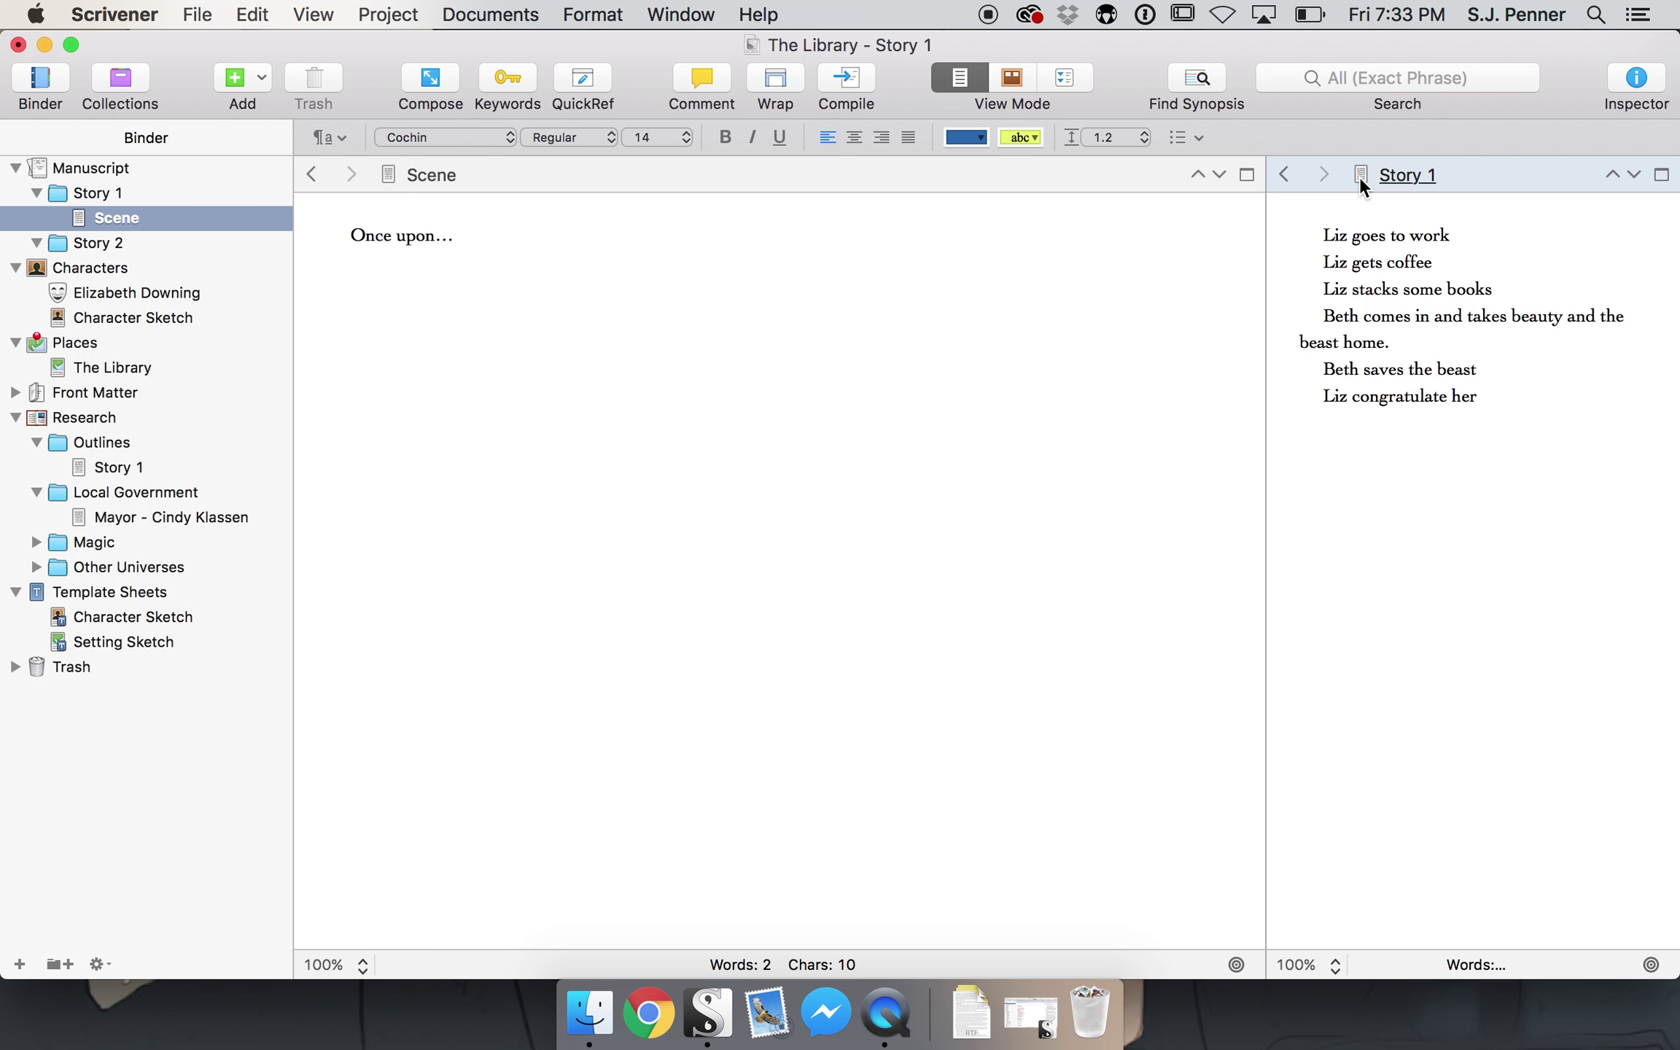
- Recreate the vertical editor split and lock a narrowed second pane in place on the Story 1 outline
left_click(1659, 176)
left_click(1659, 176)
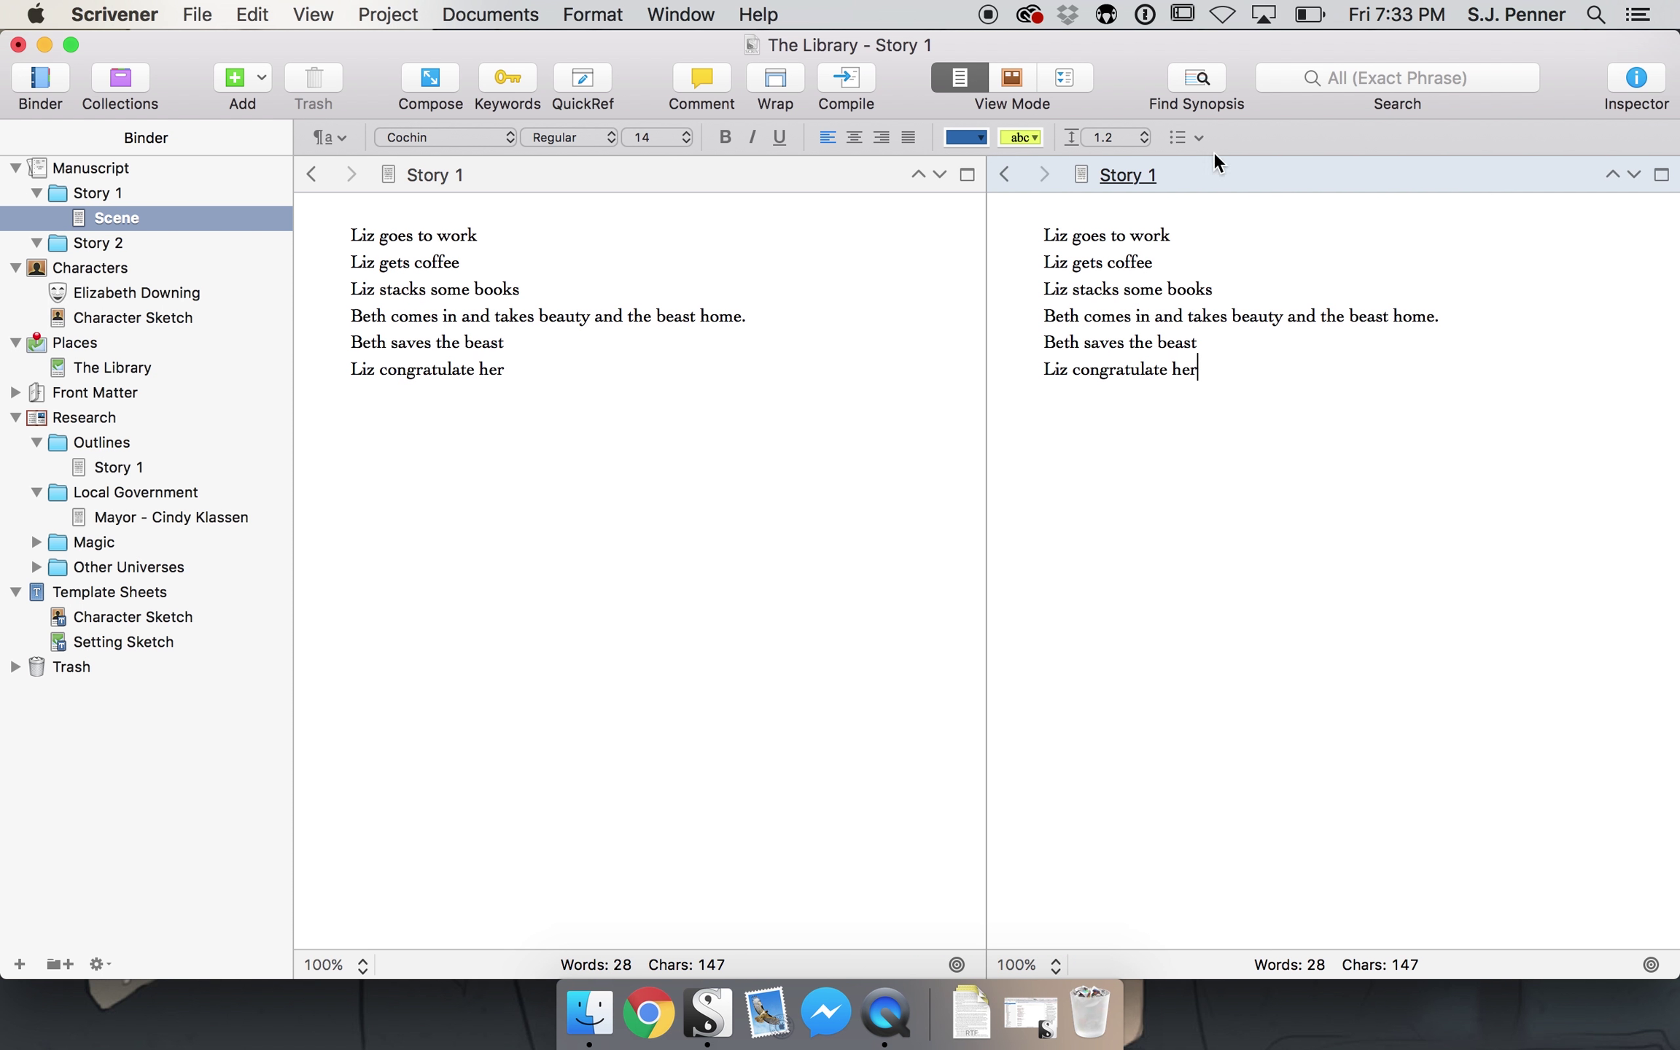
left_click(1092, 175)
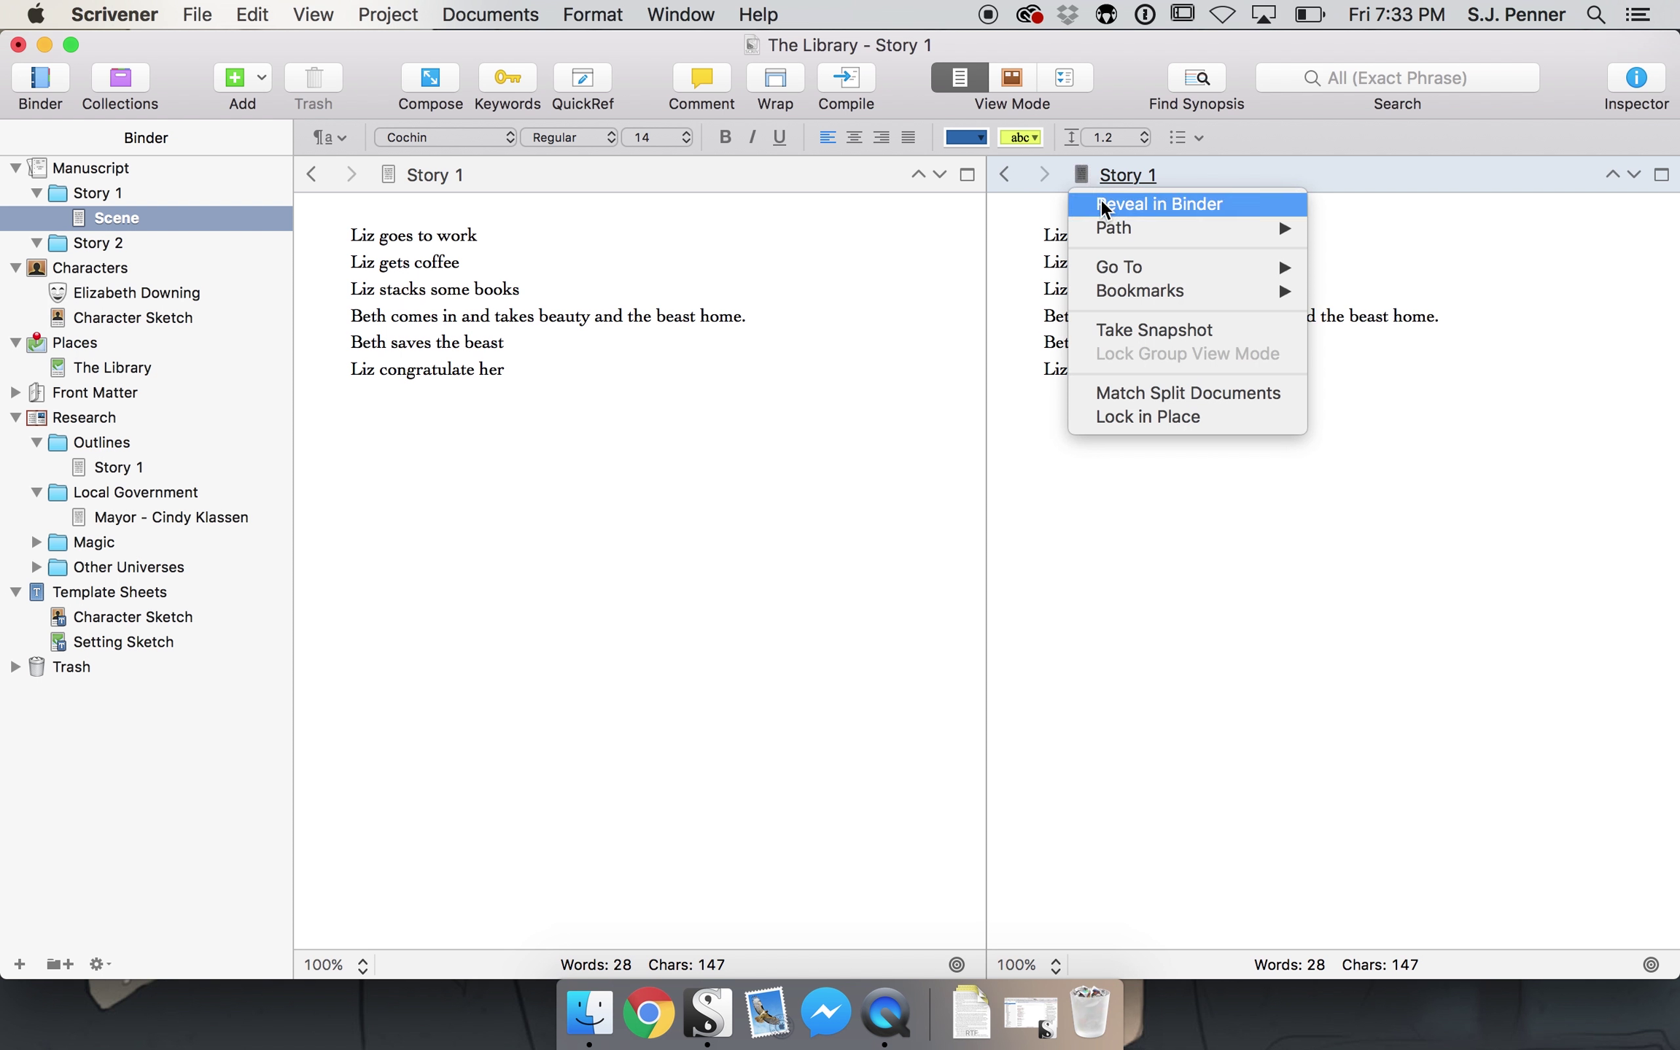
left_click(1164, 418)
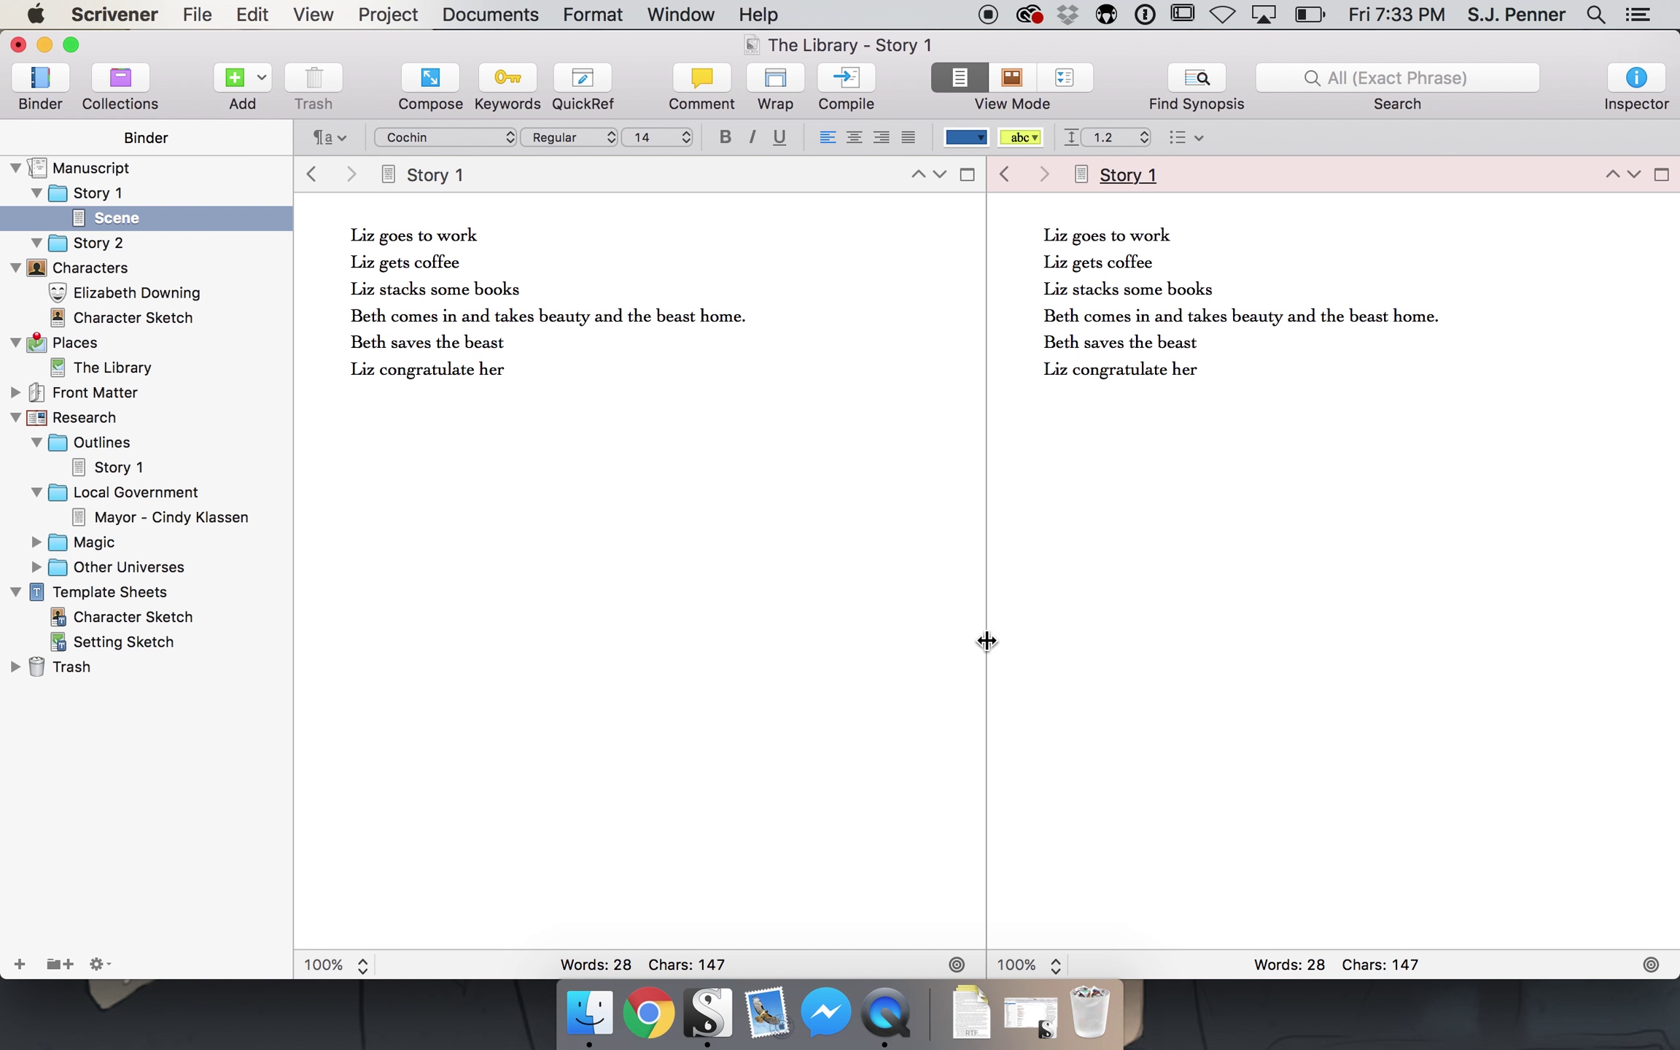
left_click_drag(987, 637, 1615, 576)
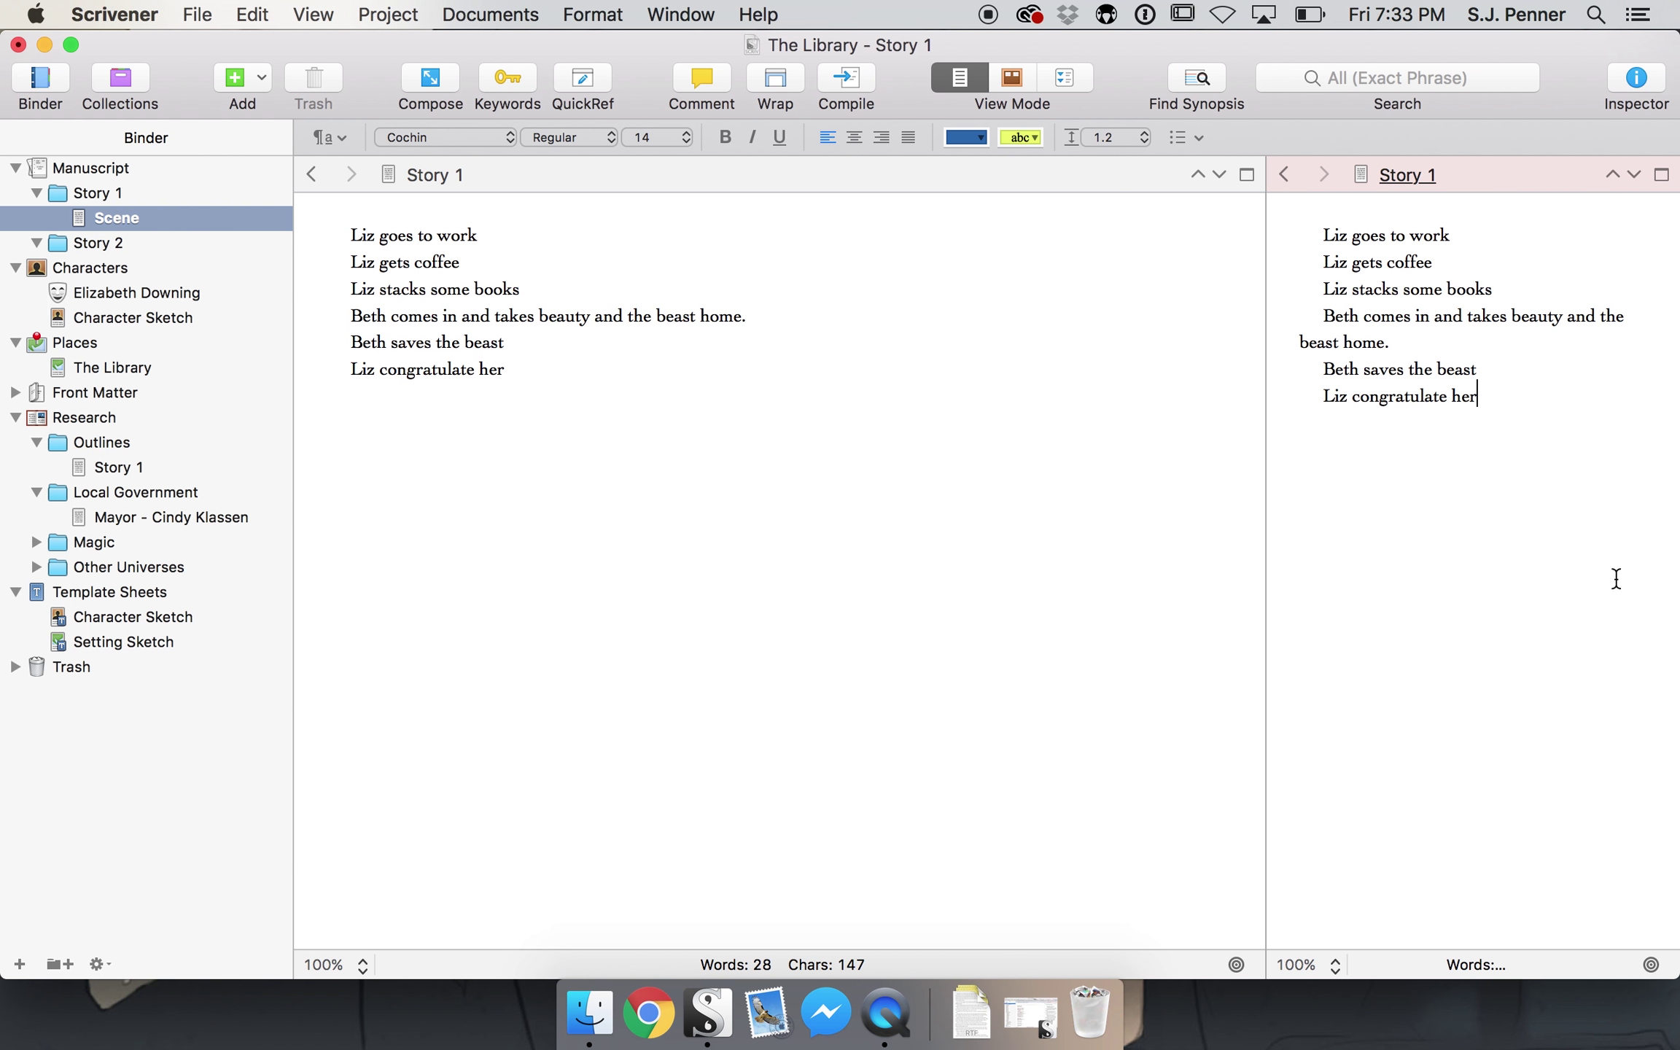
- Try to load other binder items, including the completed character sketch, while the Story 1 outline pane is locked
left_click(97, 433)
left_click(102, 345)
left_click(129, 511)
left_click(127, 295)
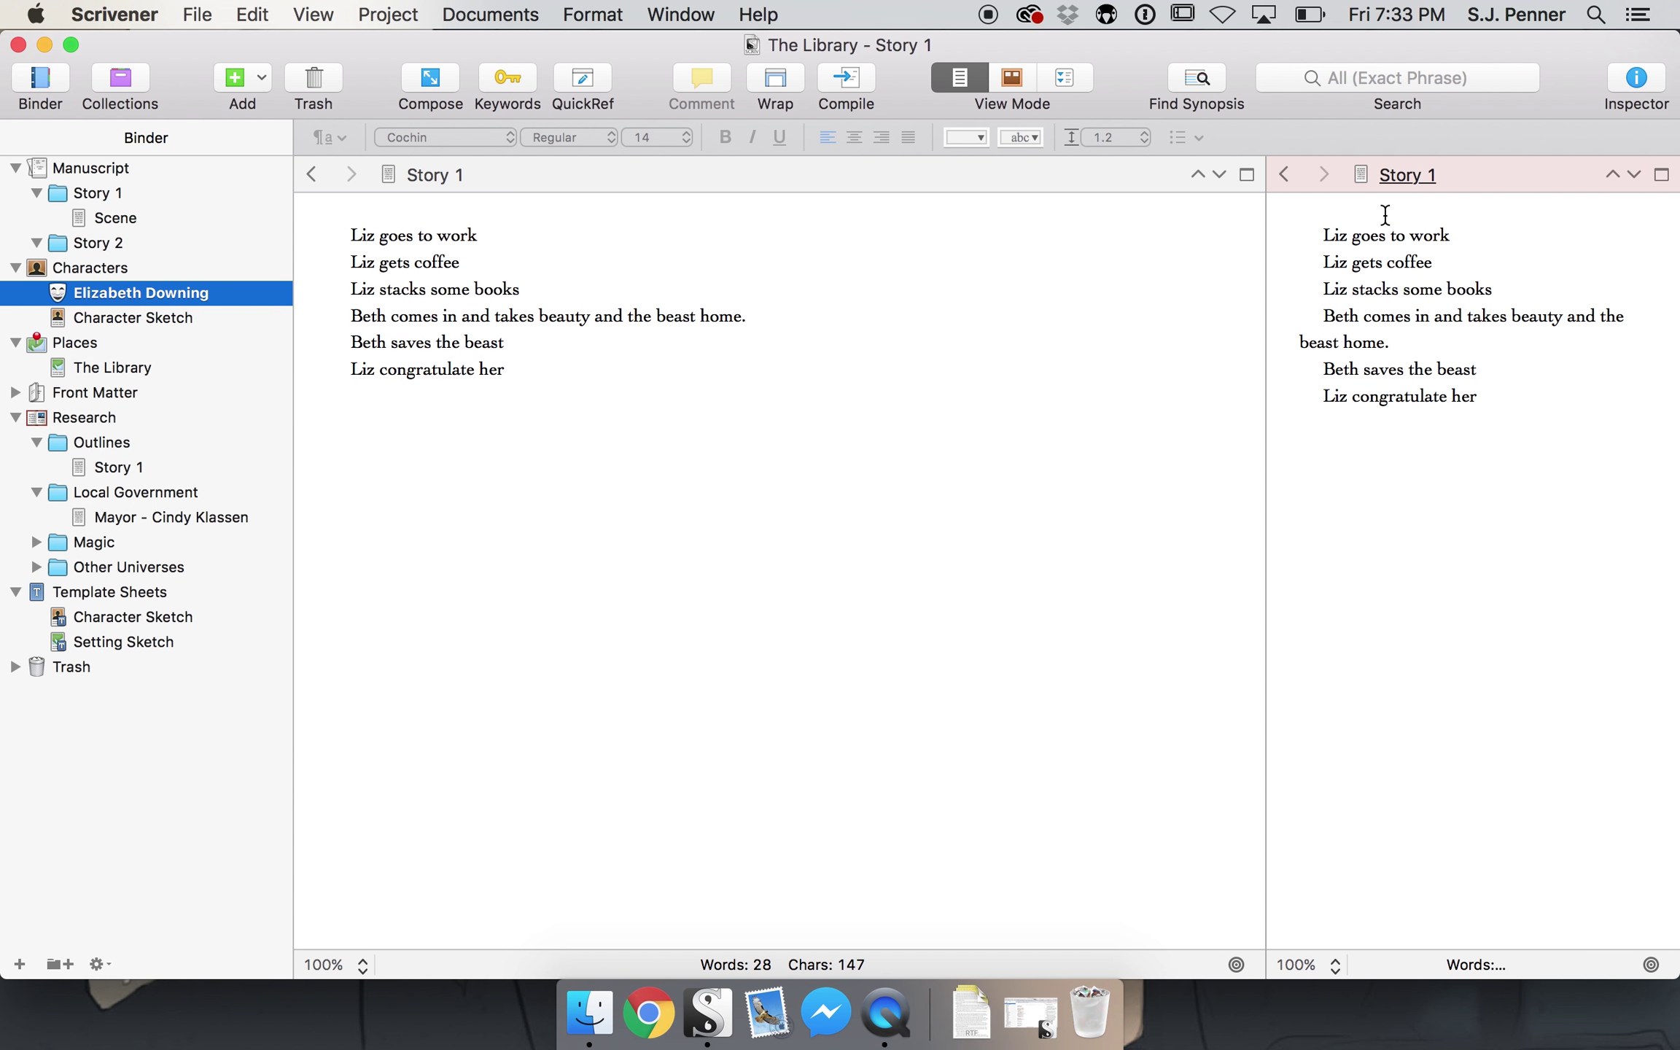
- Unlock the narrower outline pane and lock it in place again
left_click(1362, 174)
left_click(1412, 415)
left_click(1420, 446)
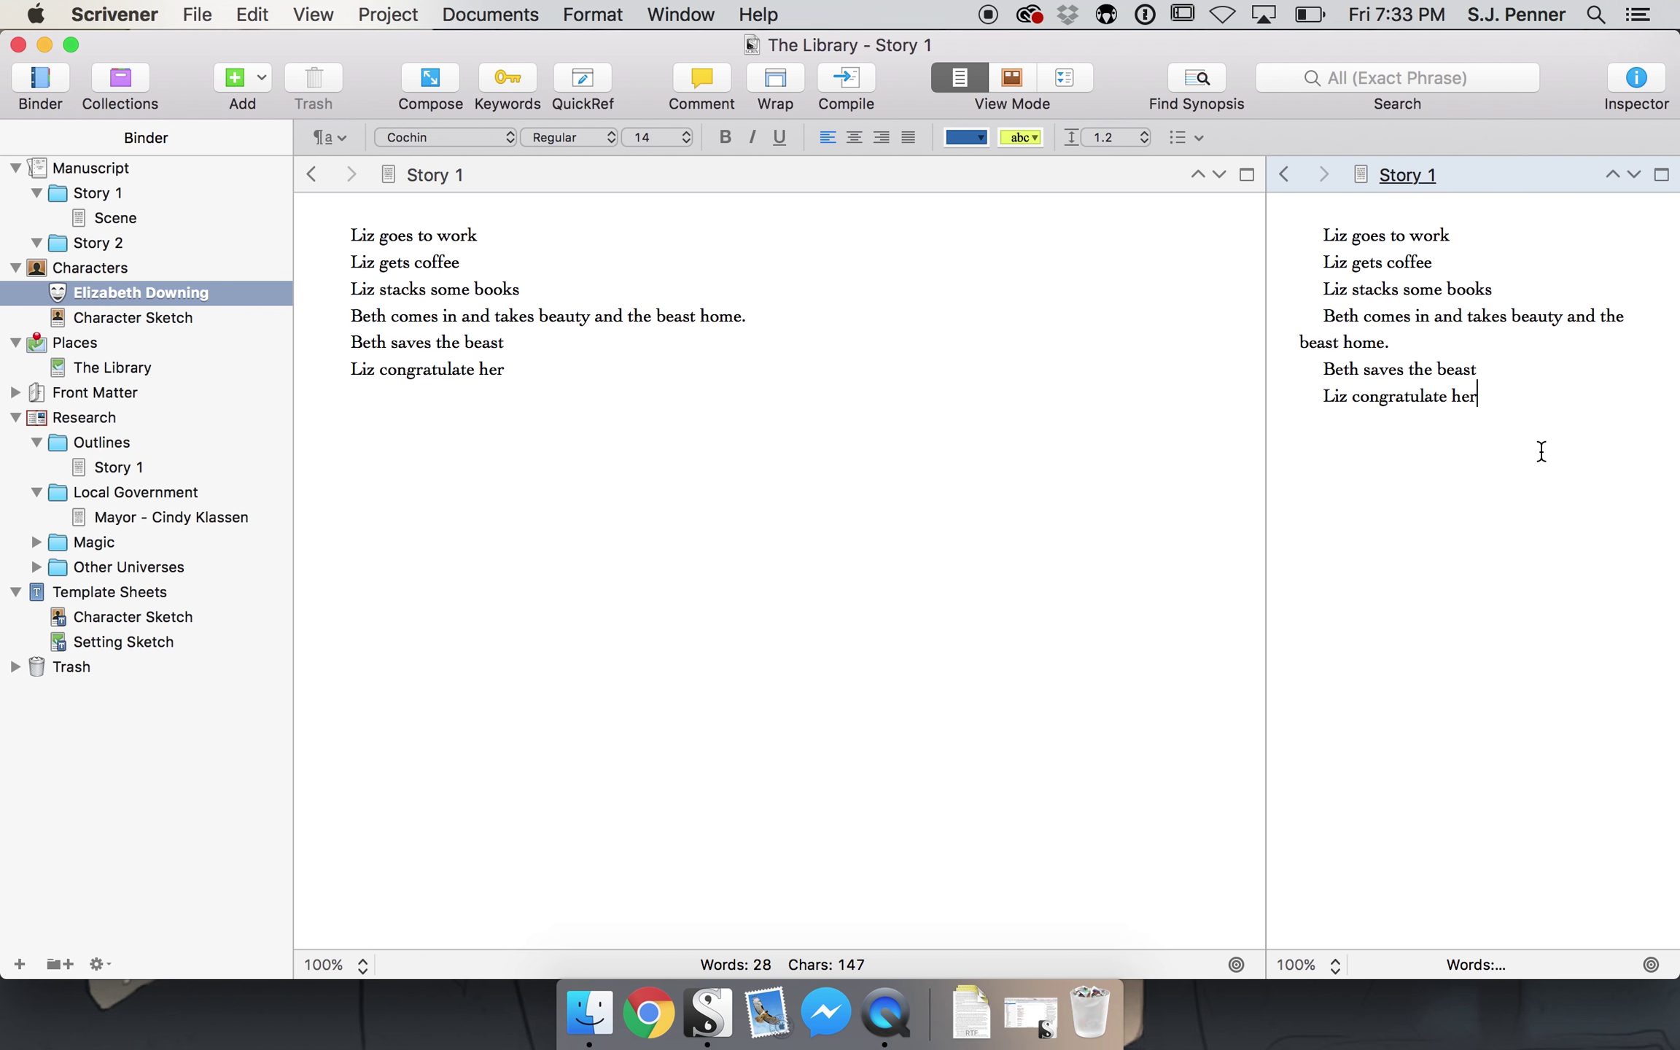
left_click(1360, 175)
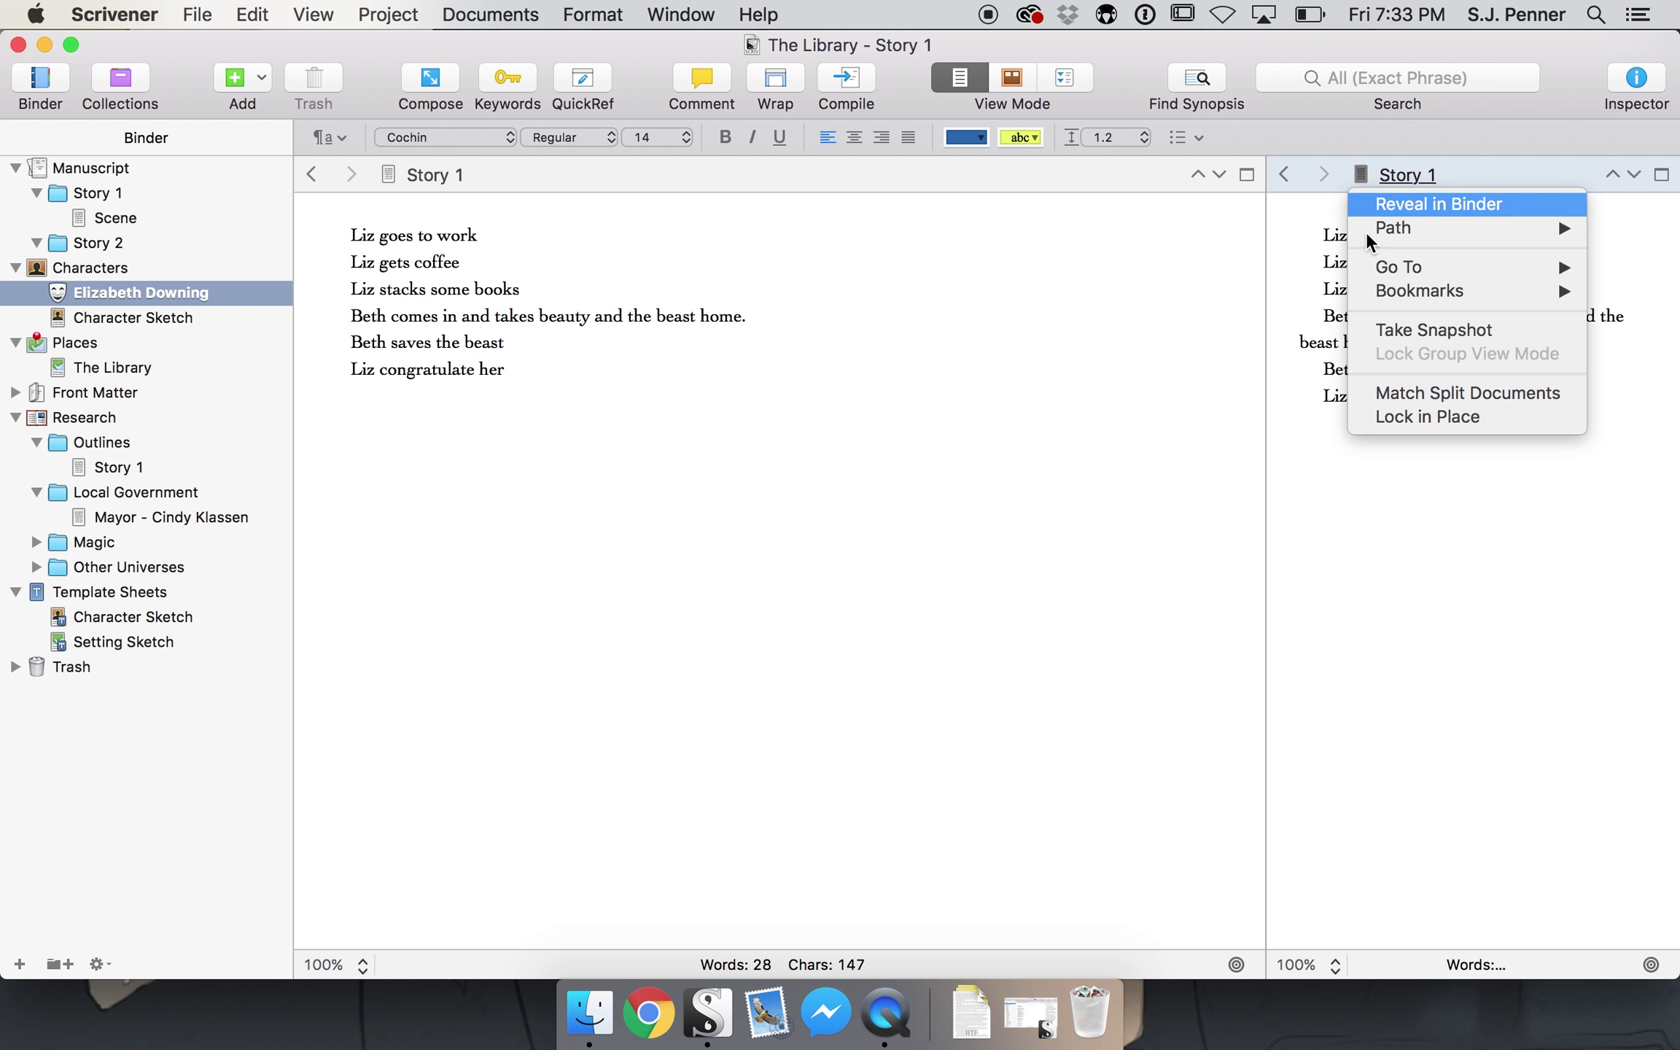
left_click(1400, 419)
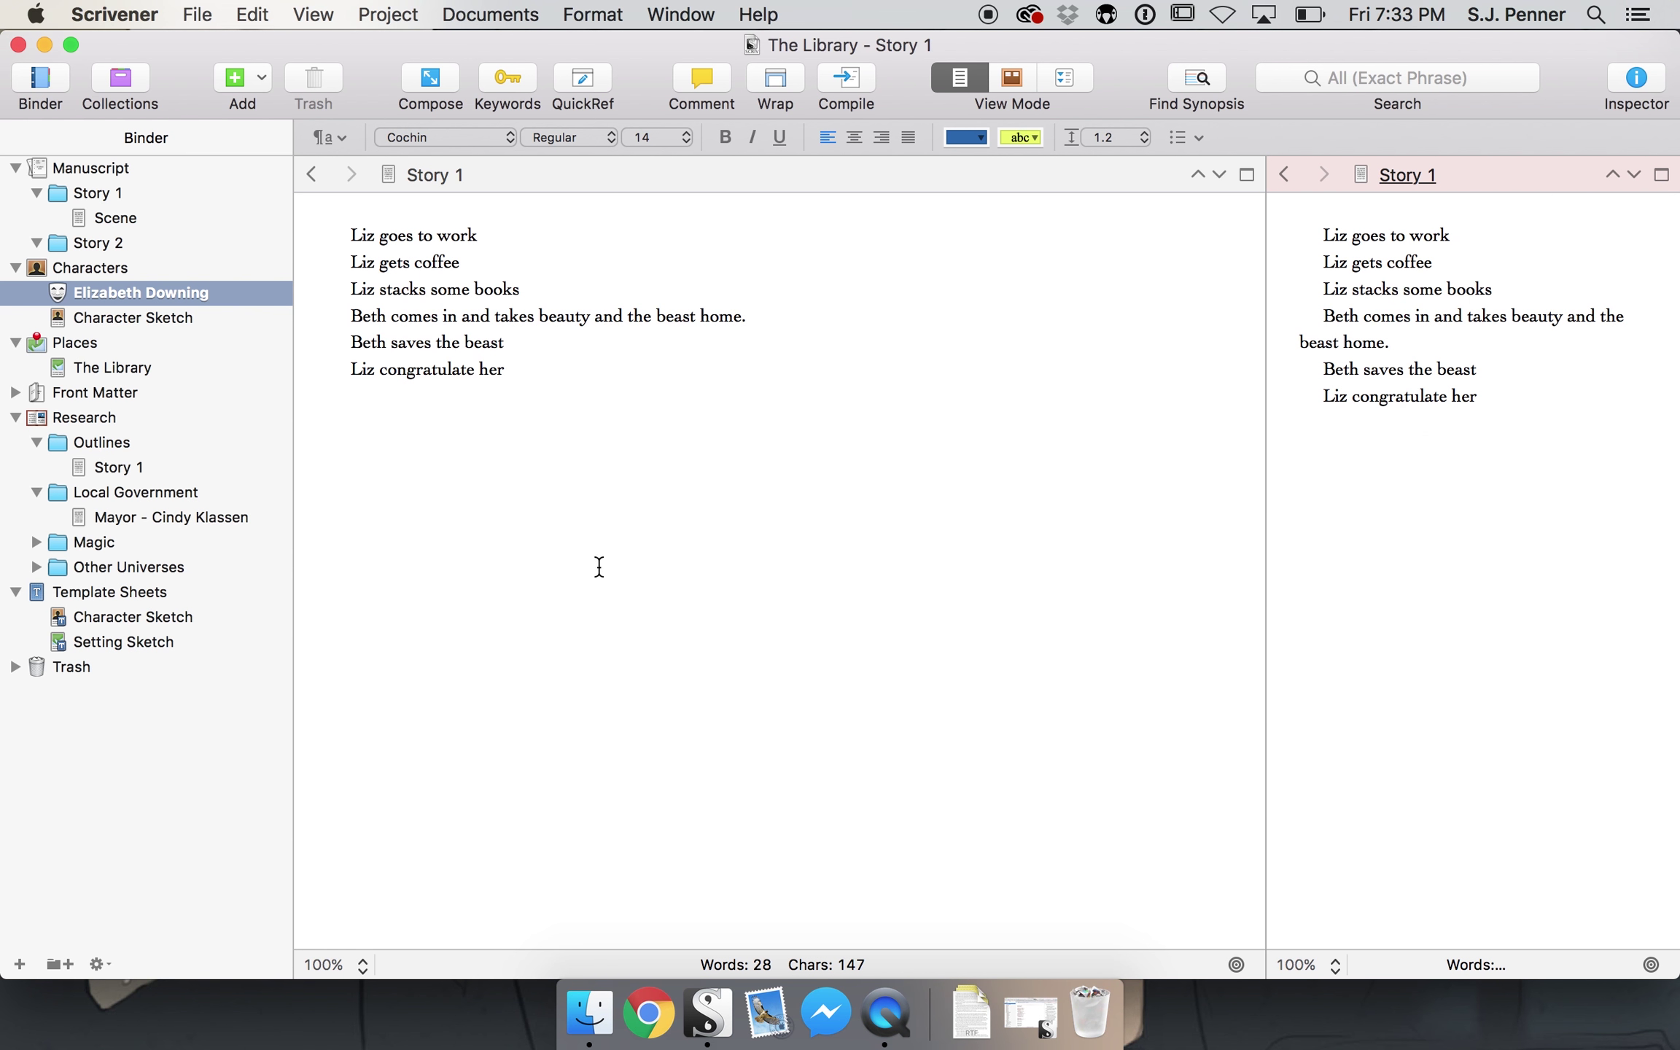
- Load the Scene document in the wider pane and preview it in full-screen composition mode
left_click(494, 306)
left_click(170, 219)
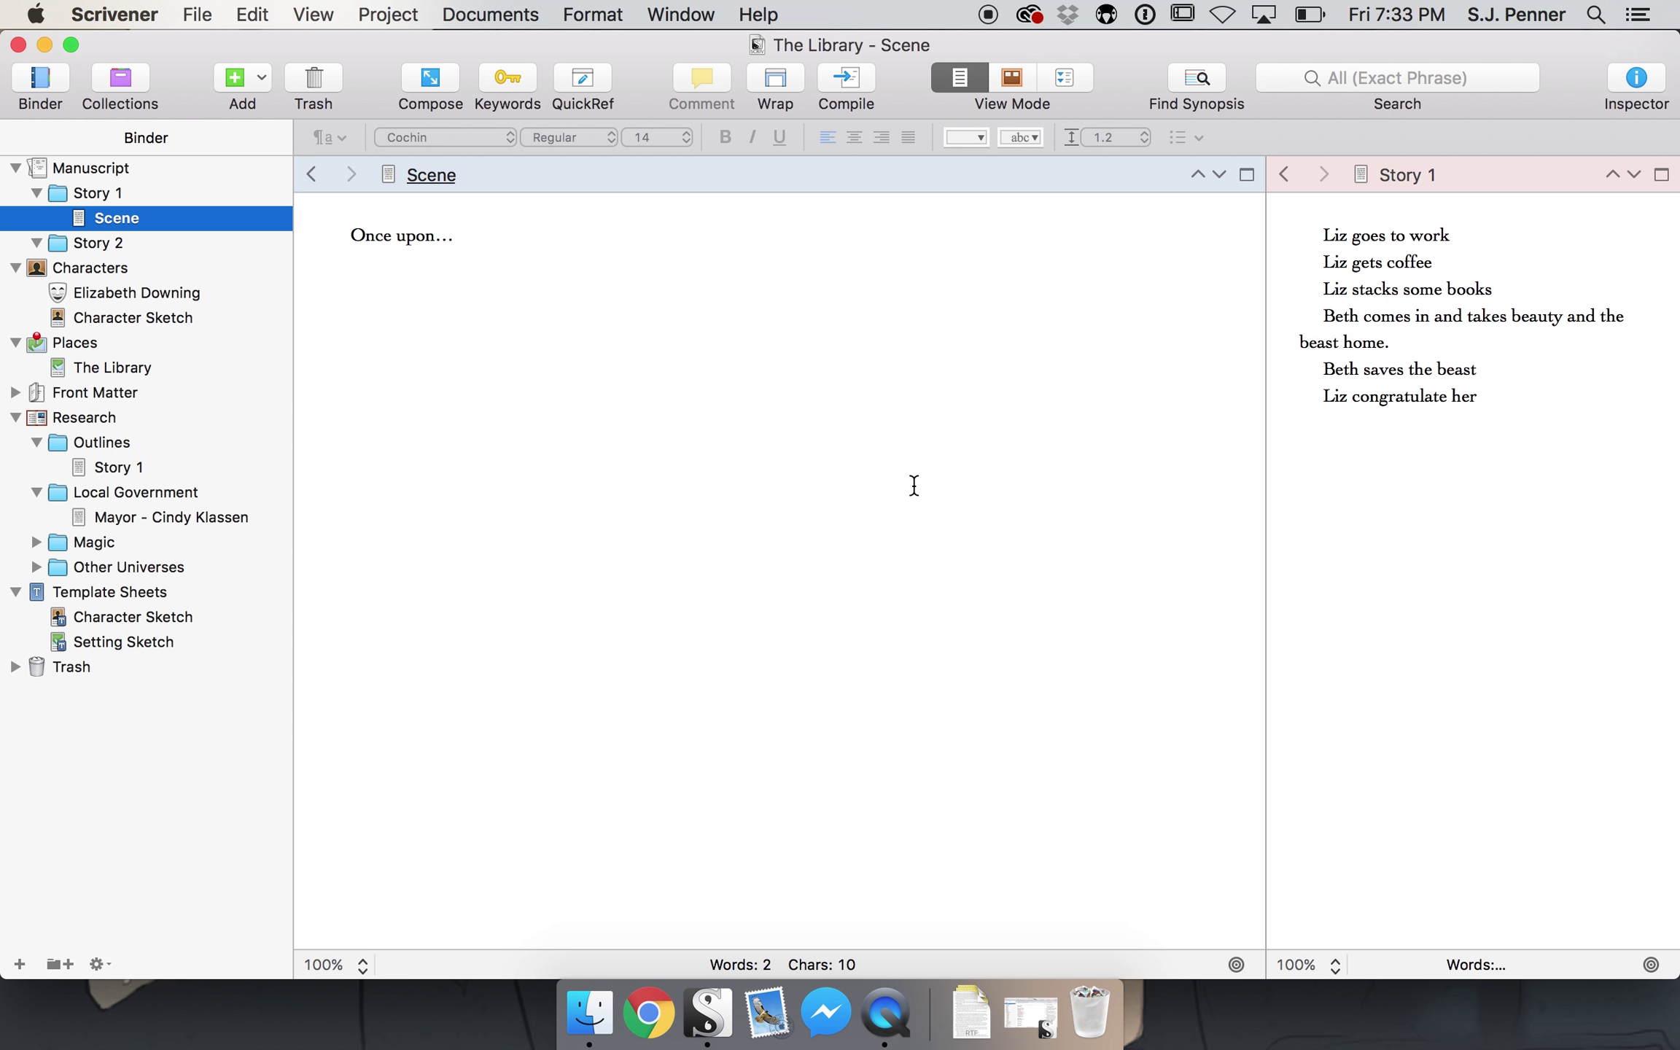
left_click(432, 81)
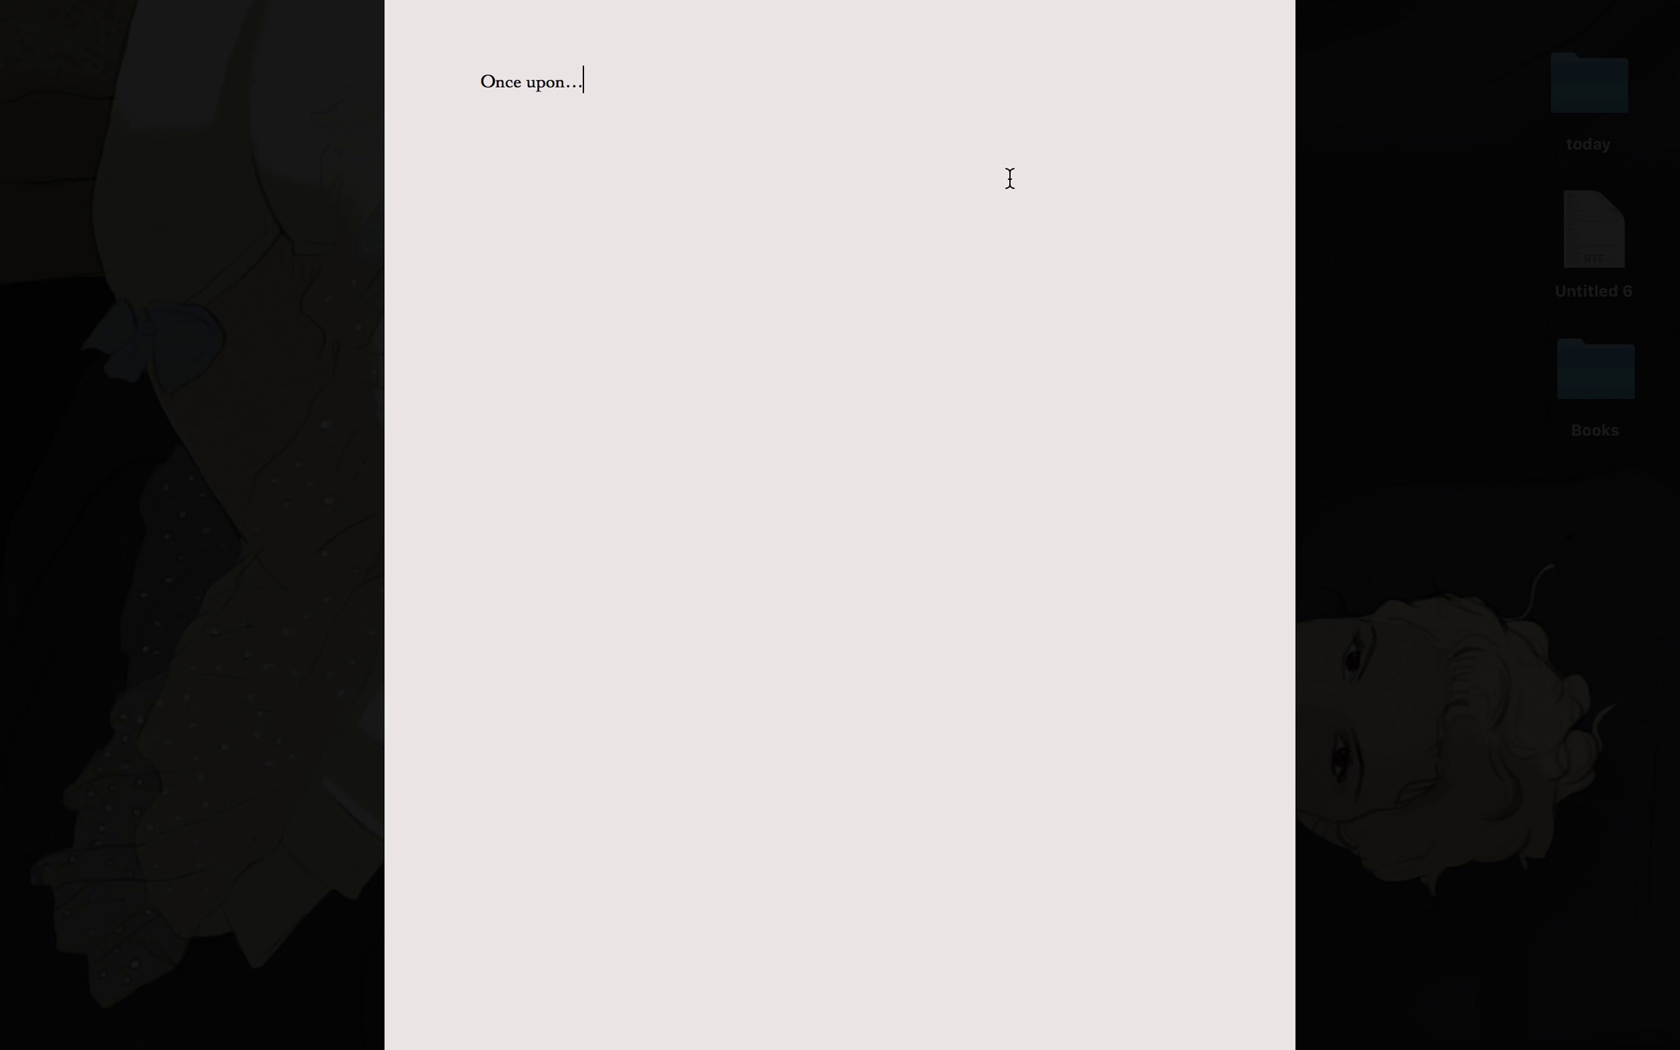
key("Escape")
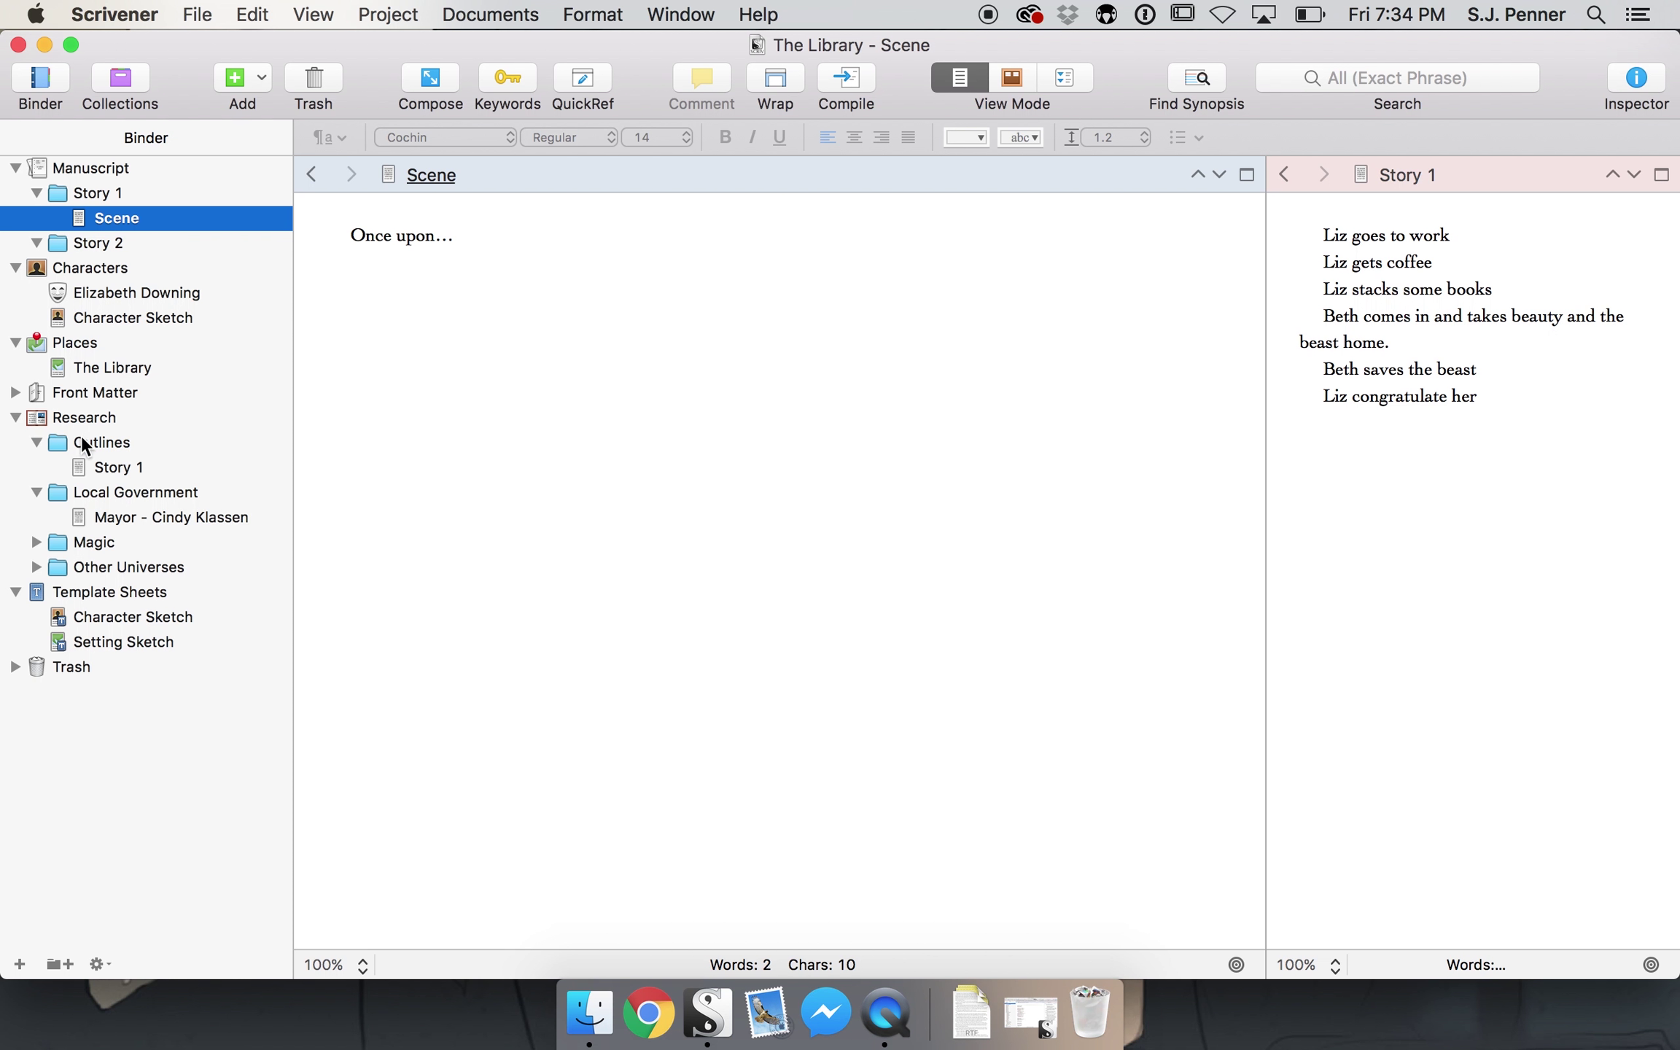
- Look through the completed character sketch in the wider pane beside the locked outline
left_click(109, 299)
scroll(708, 724, "up", 5)
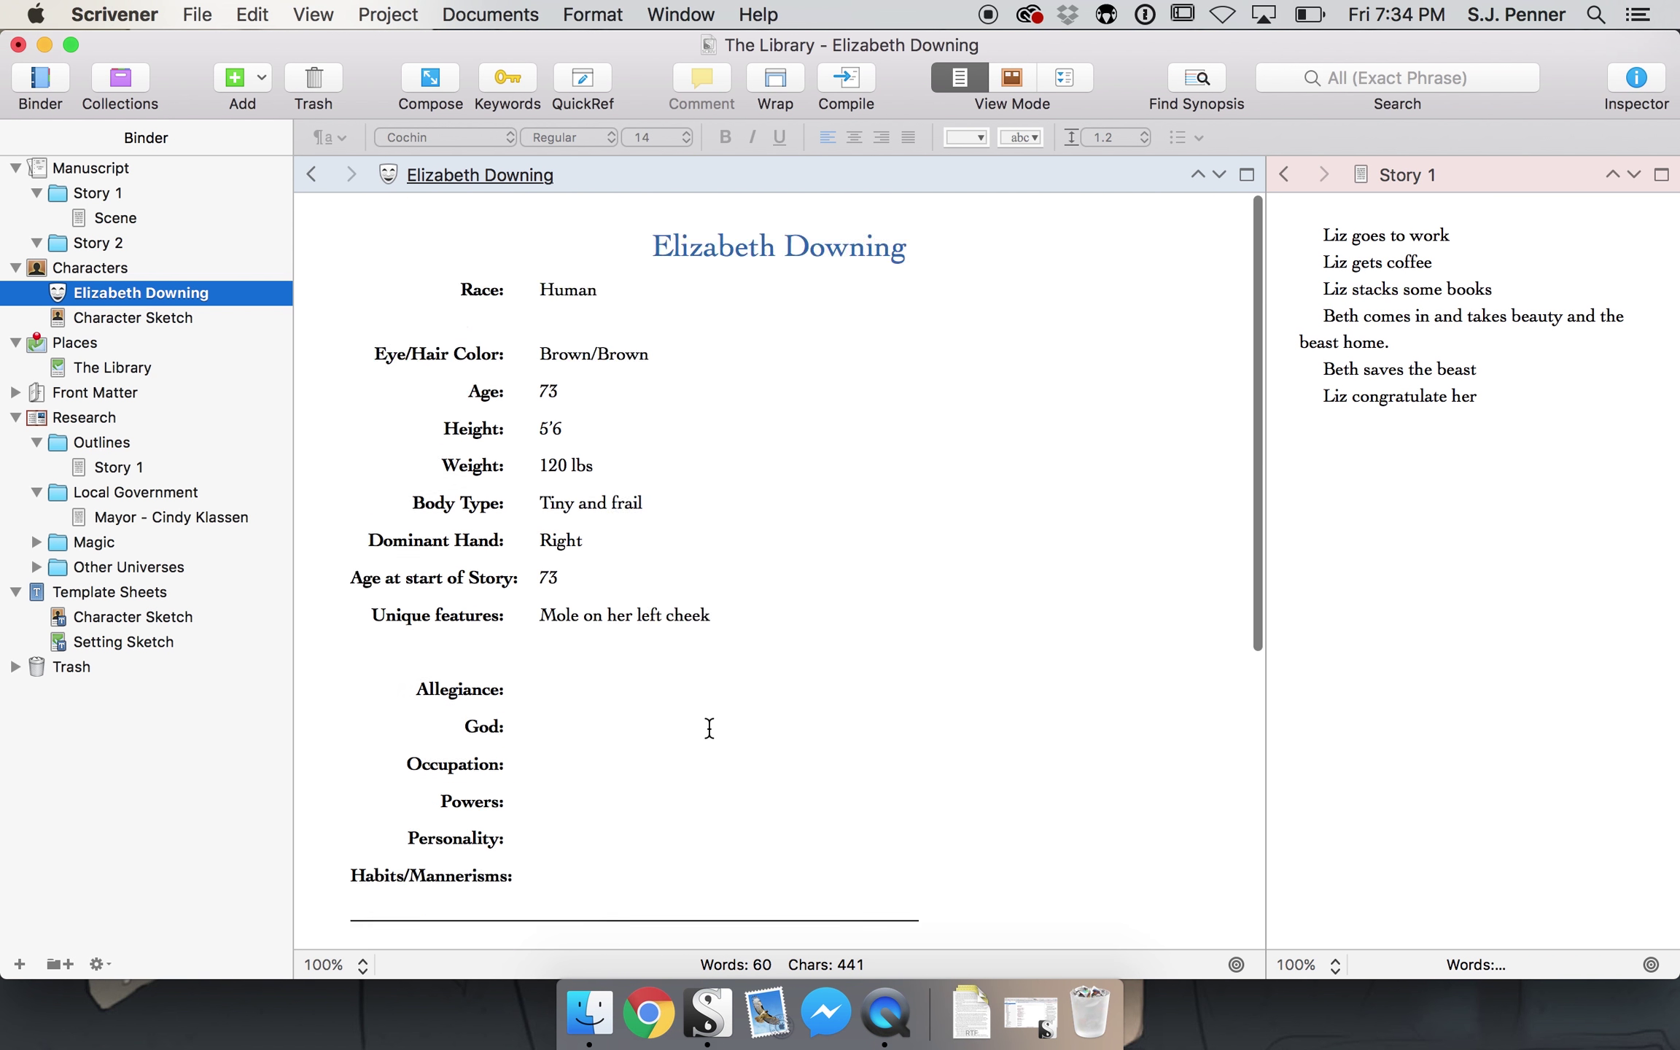
scroll(708, 727, "down", 10)
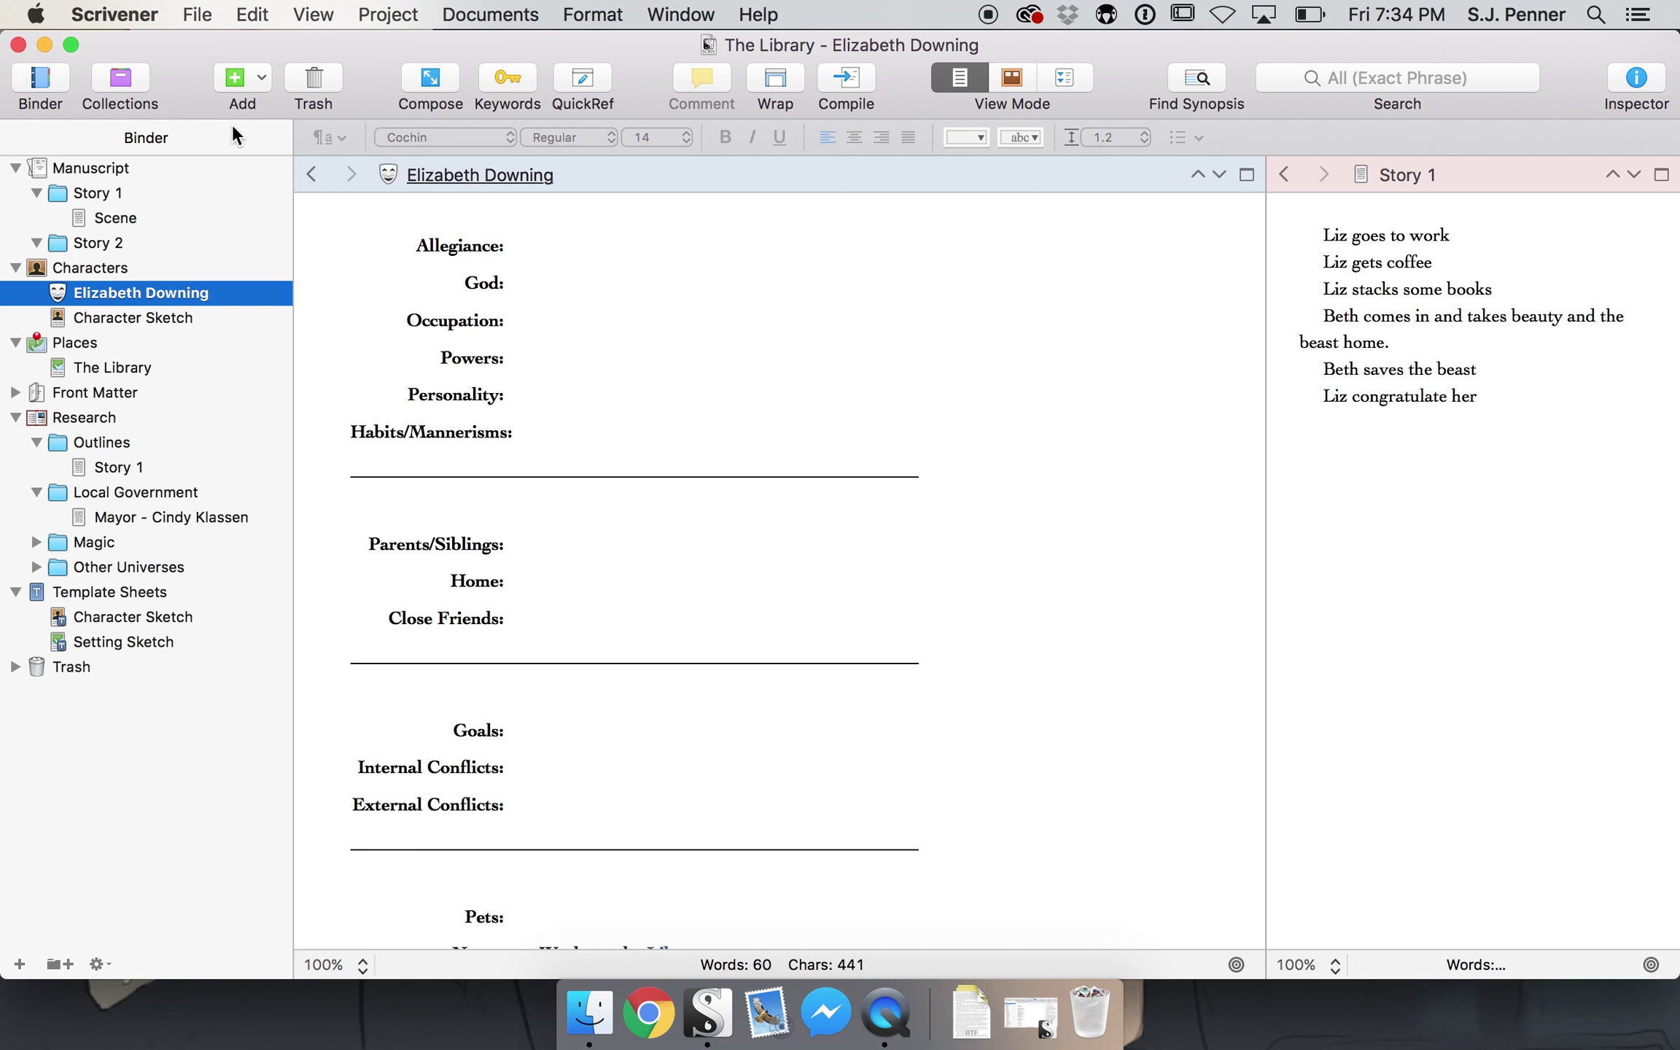
- Open the manuscript's Story 1 folder and reopen its Scene document in the wider pane
left_click(160, 194)
left_click(164, 211, "shift")
left_click(162, 197)
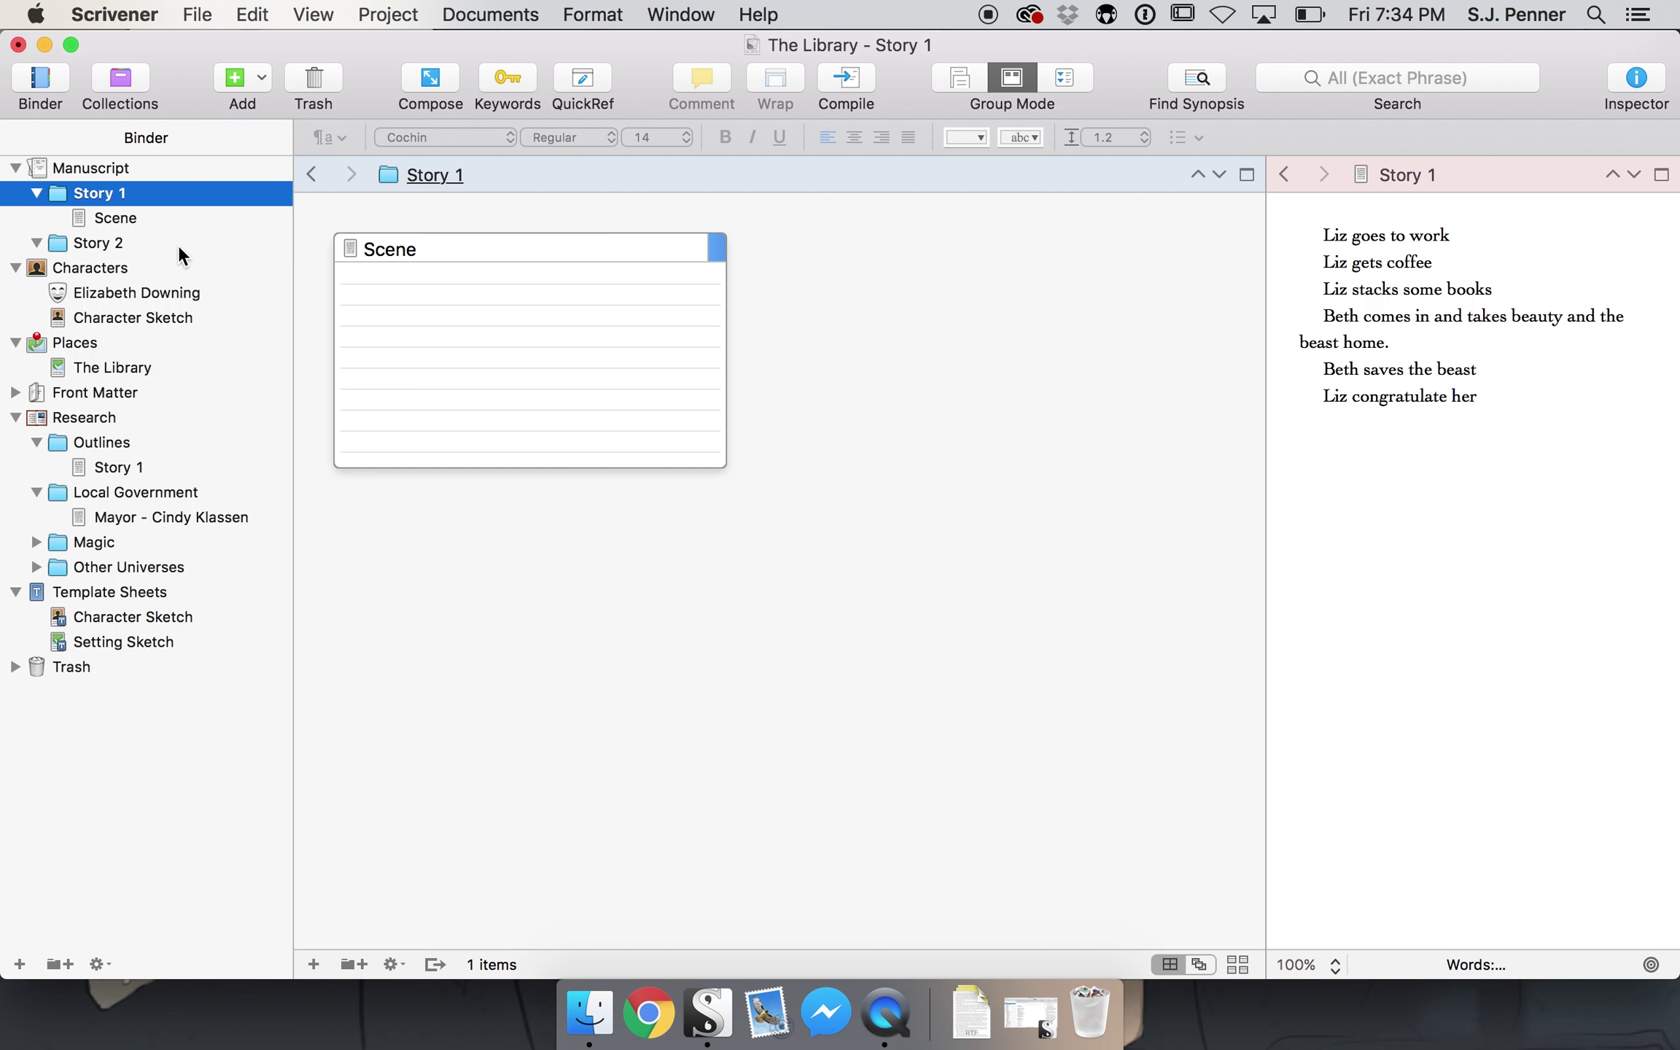
left_click(148, 218)
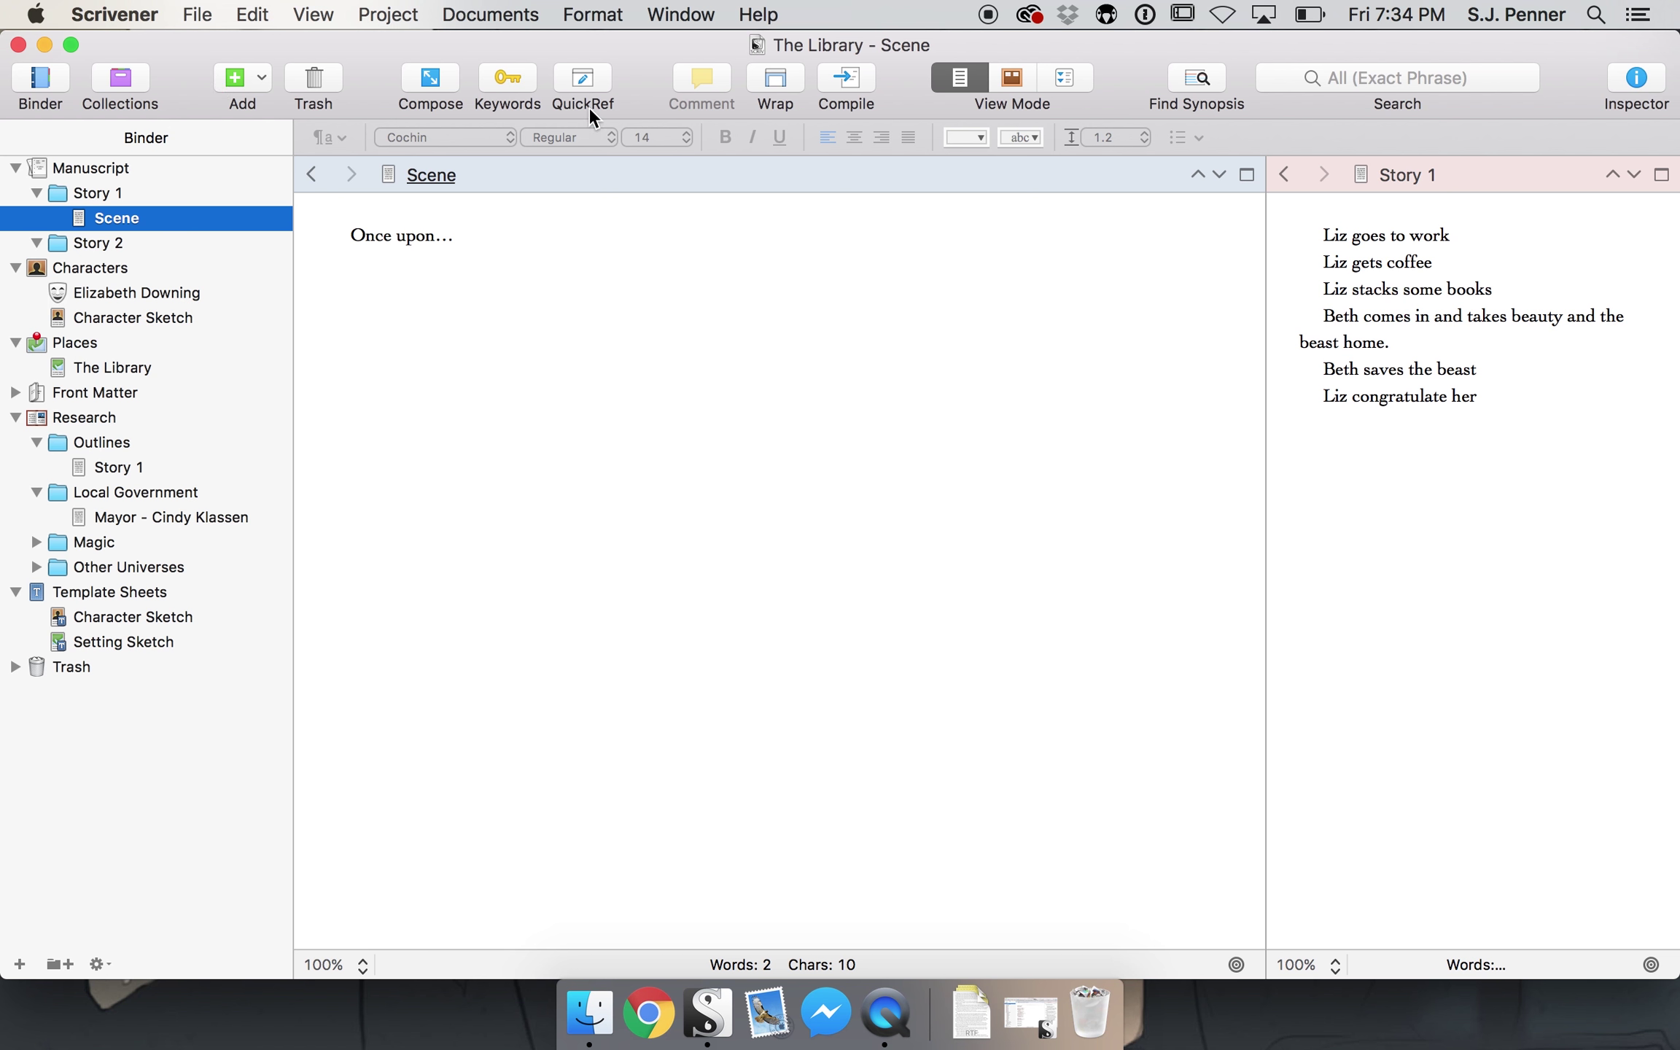
- Check the project's keywords list, close it and switch the Scene document to page view
left_click(514, 76)
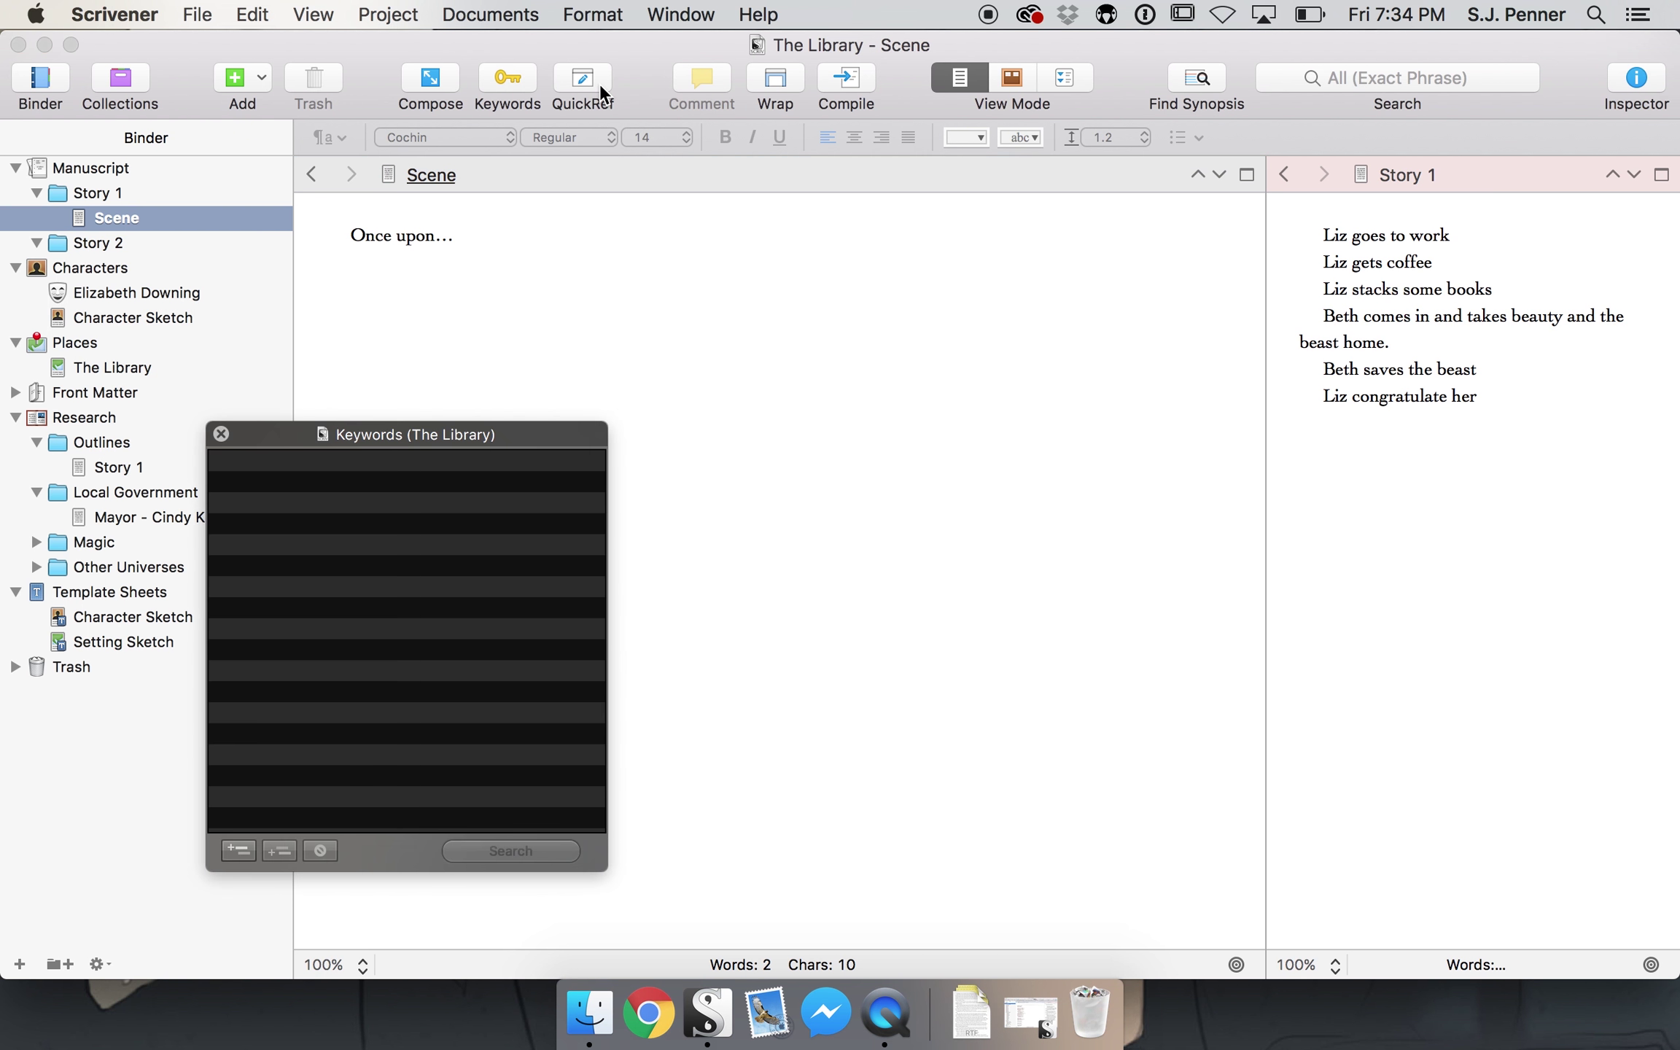
left_click(221, 434)
left_click(778, 79)
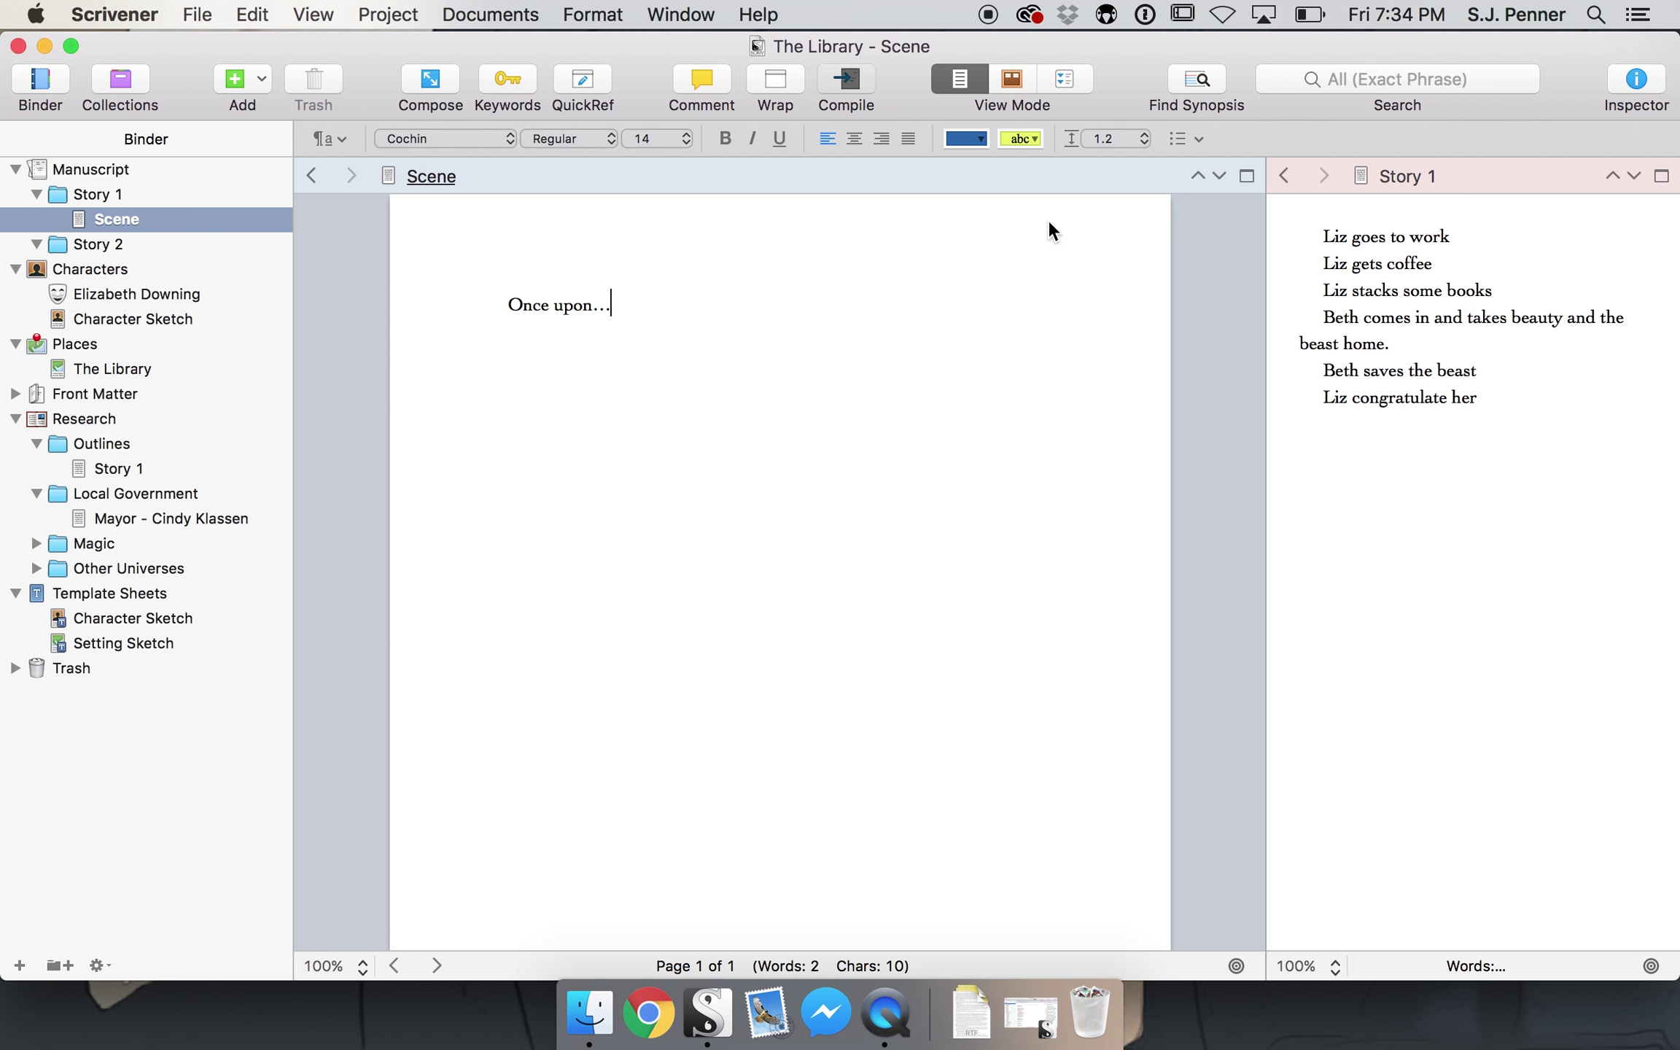
- Review the manuscript's Compile contents options and cancel without compiling
left_click(815, 102)
left_click(1042, 847)
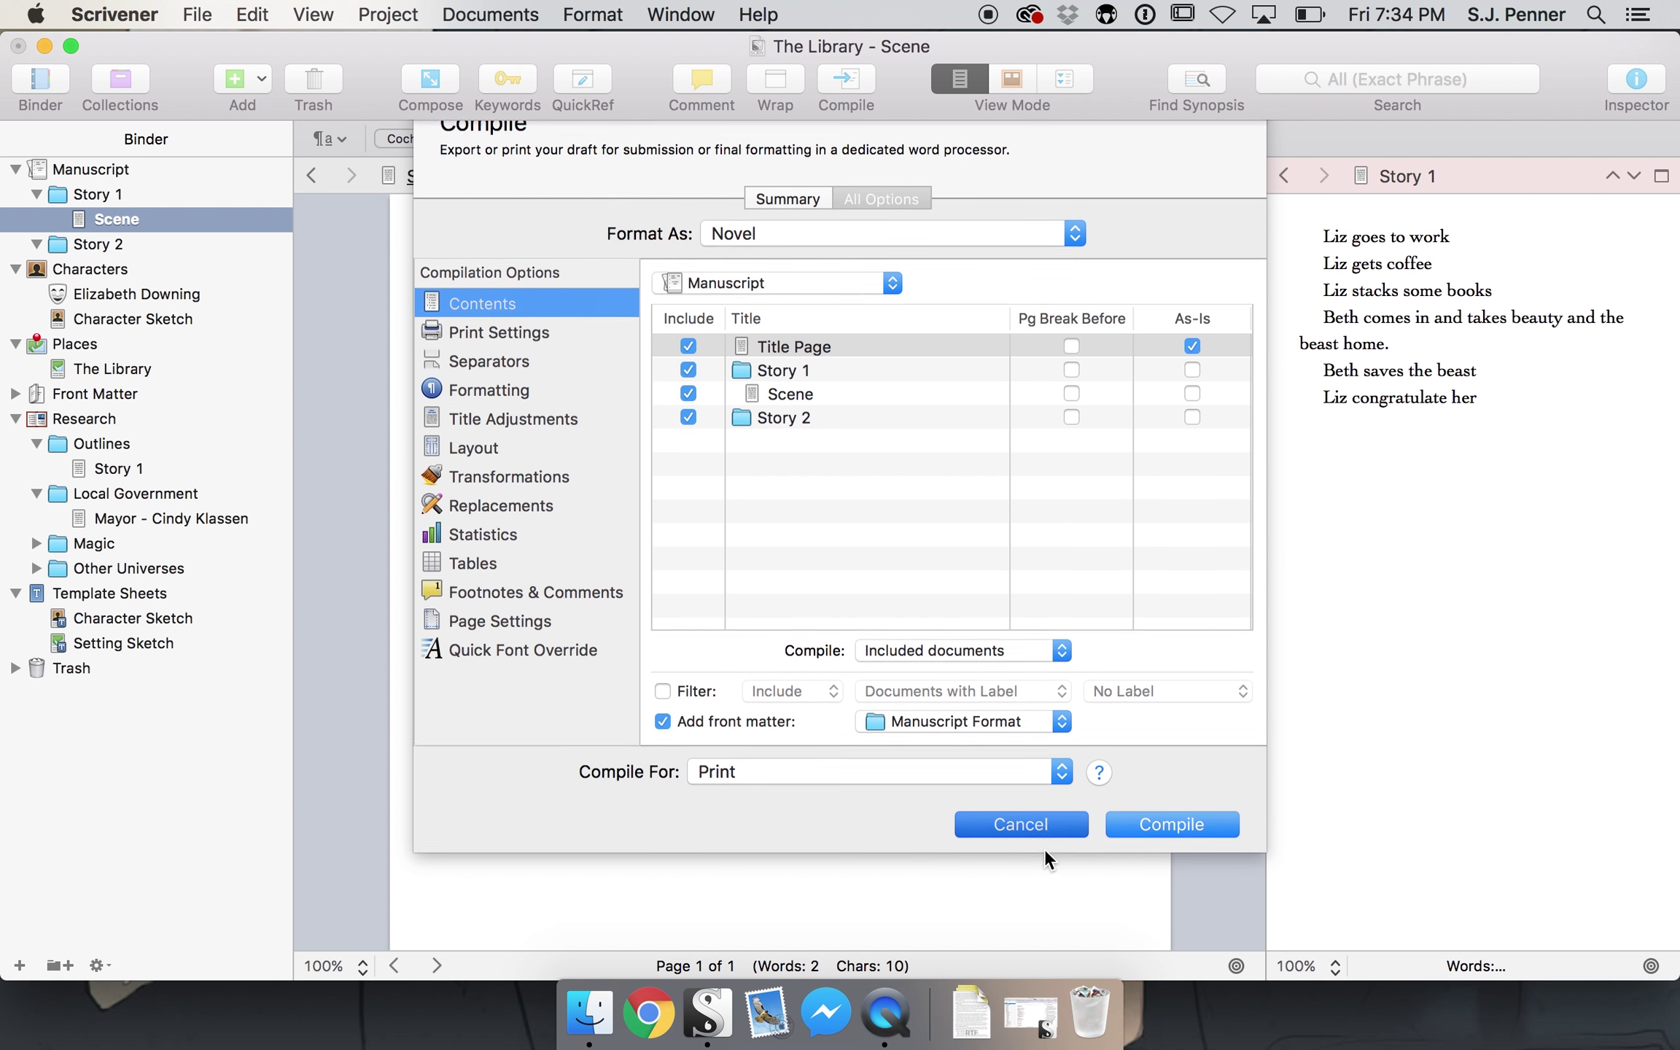
- Add a comment to "upon…" in the Scene text and hide the inspector
left_click(711, 85)
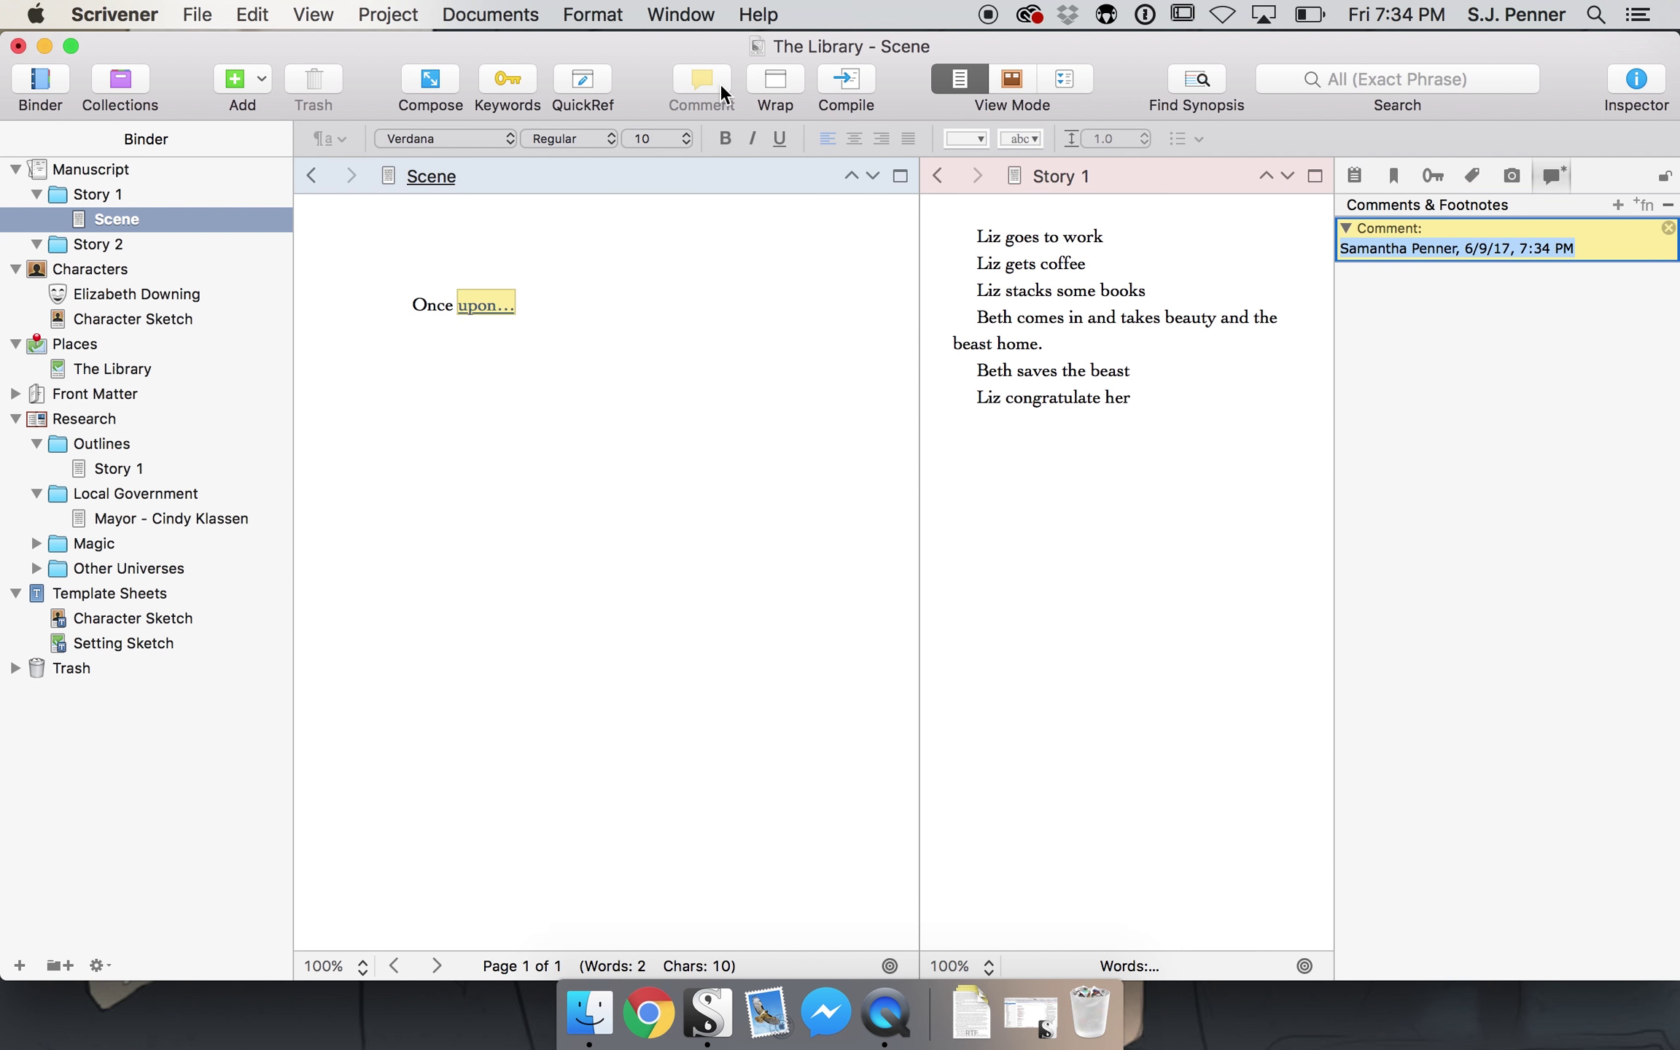
left_click(1633, 77)
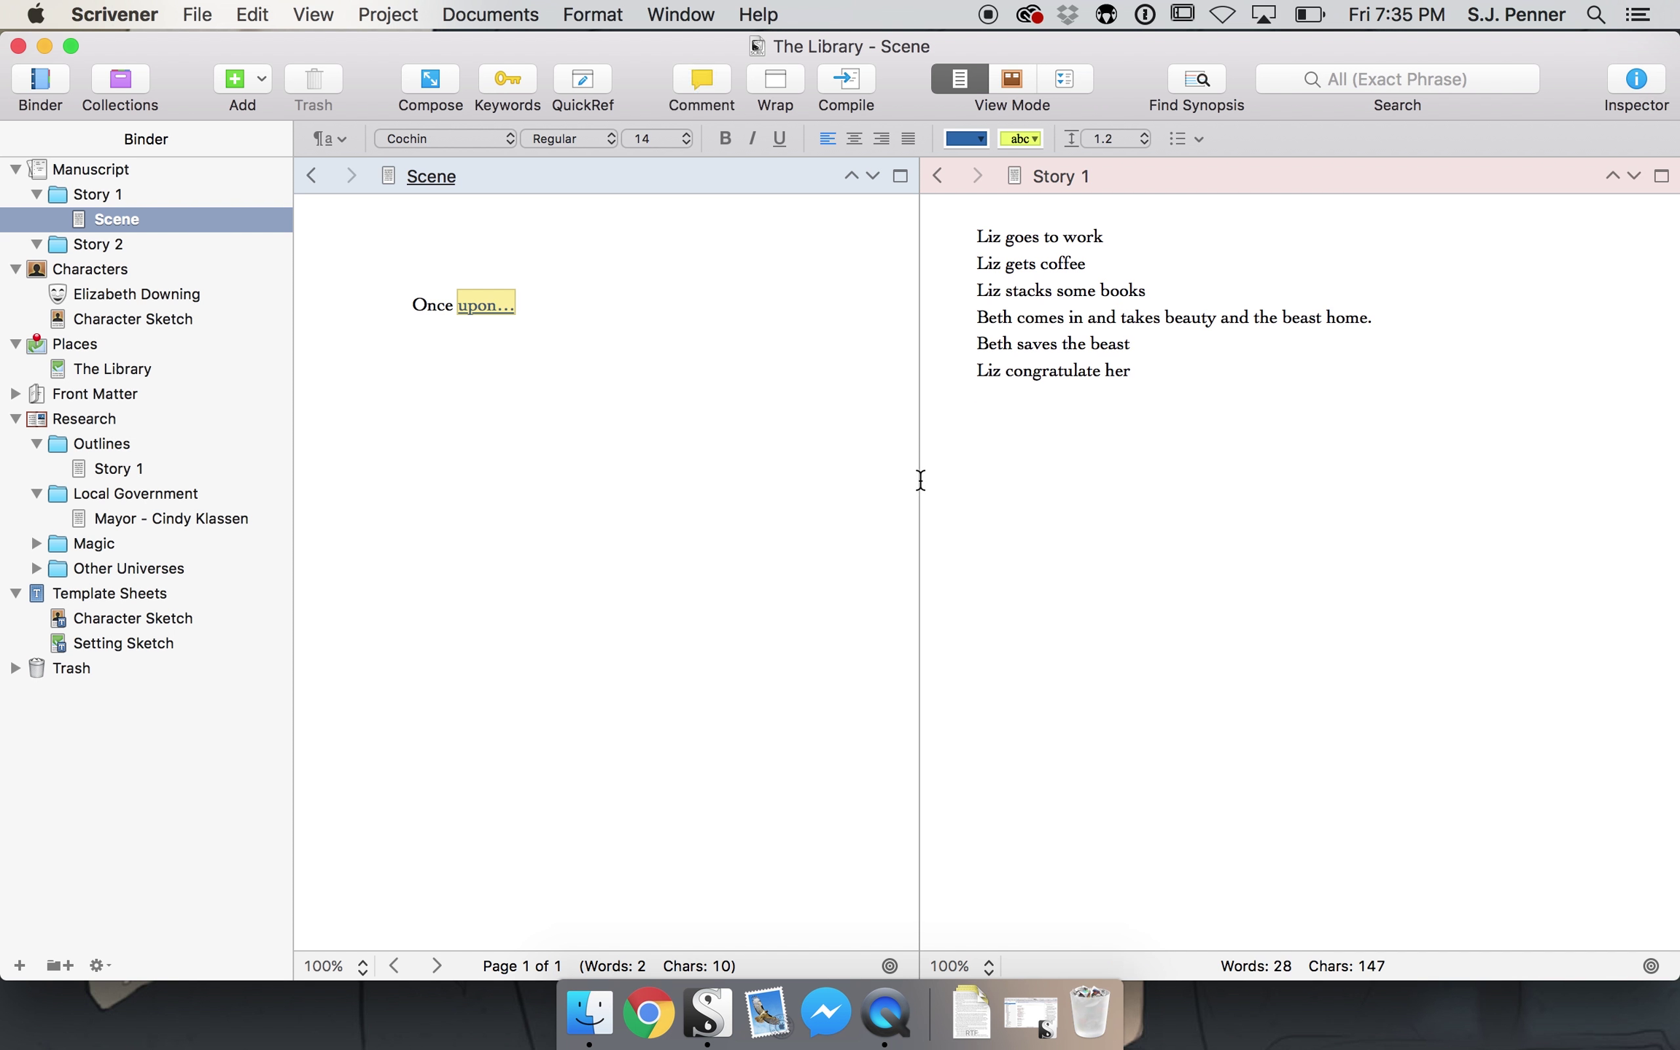
- Narrow the Story 1 outline pane to give the Scene page more room
left_click_drag(919, 479, 1674, 558)
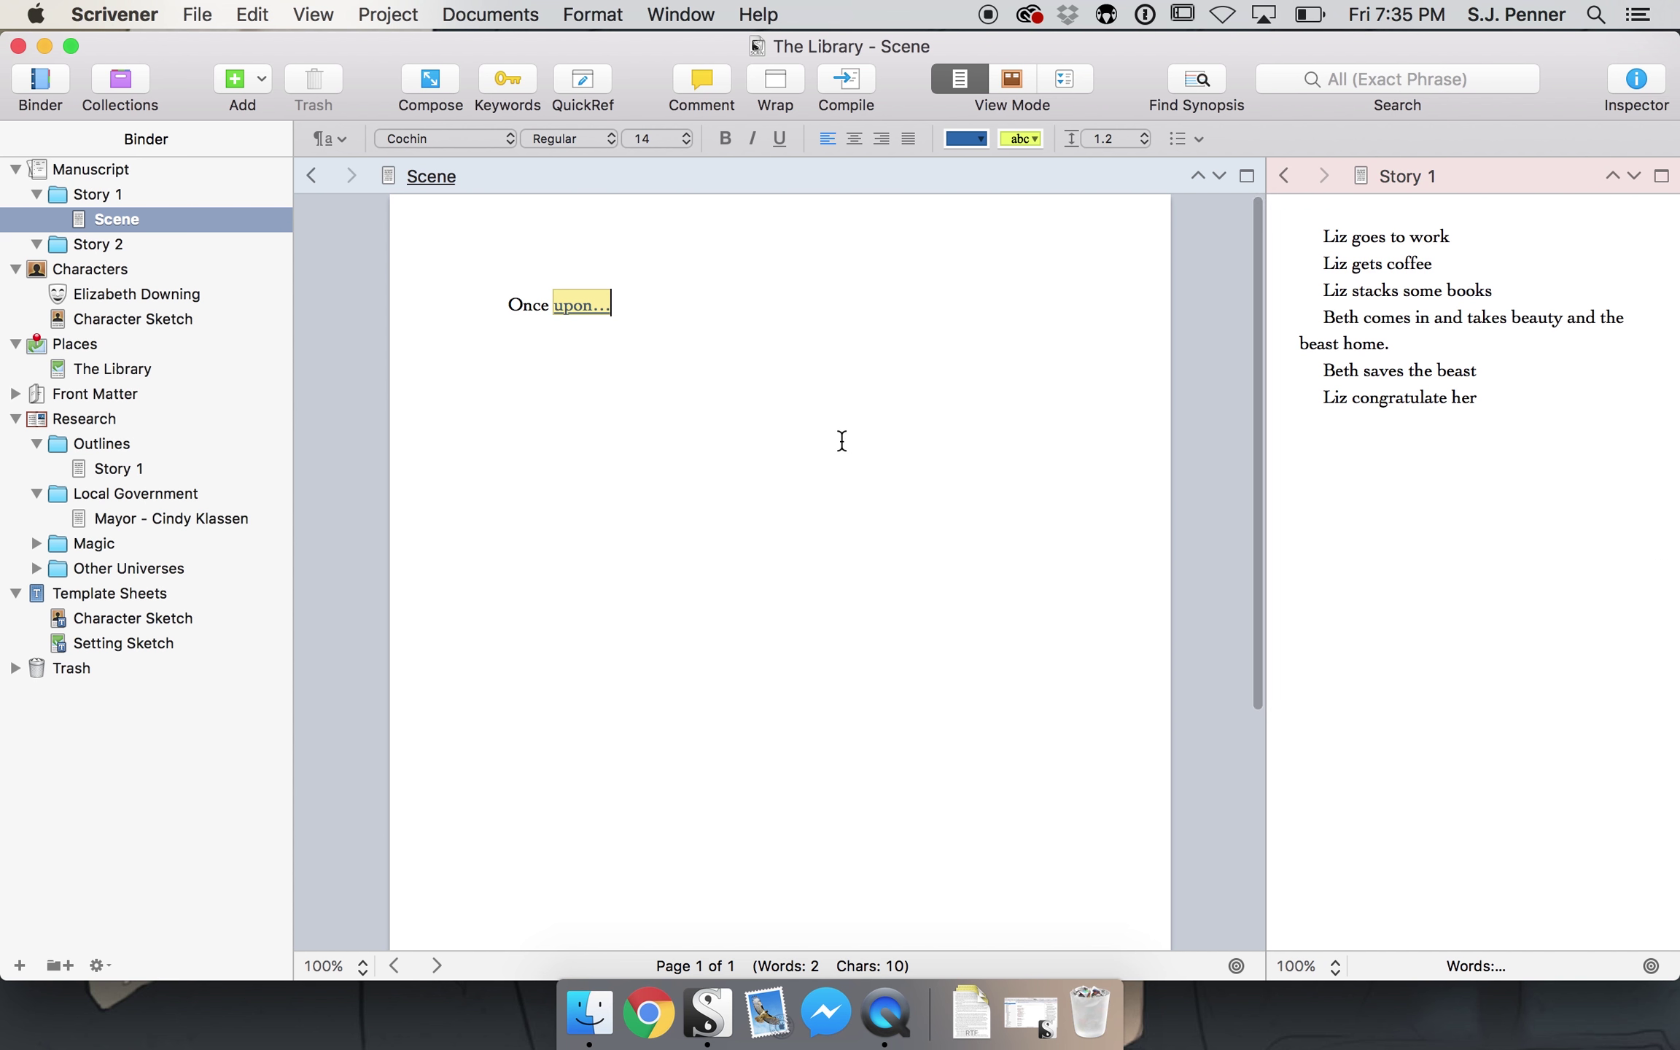
scroll(1003, 497, "down", 5)
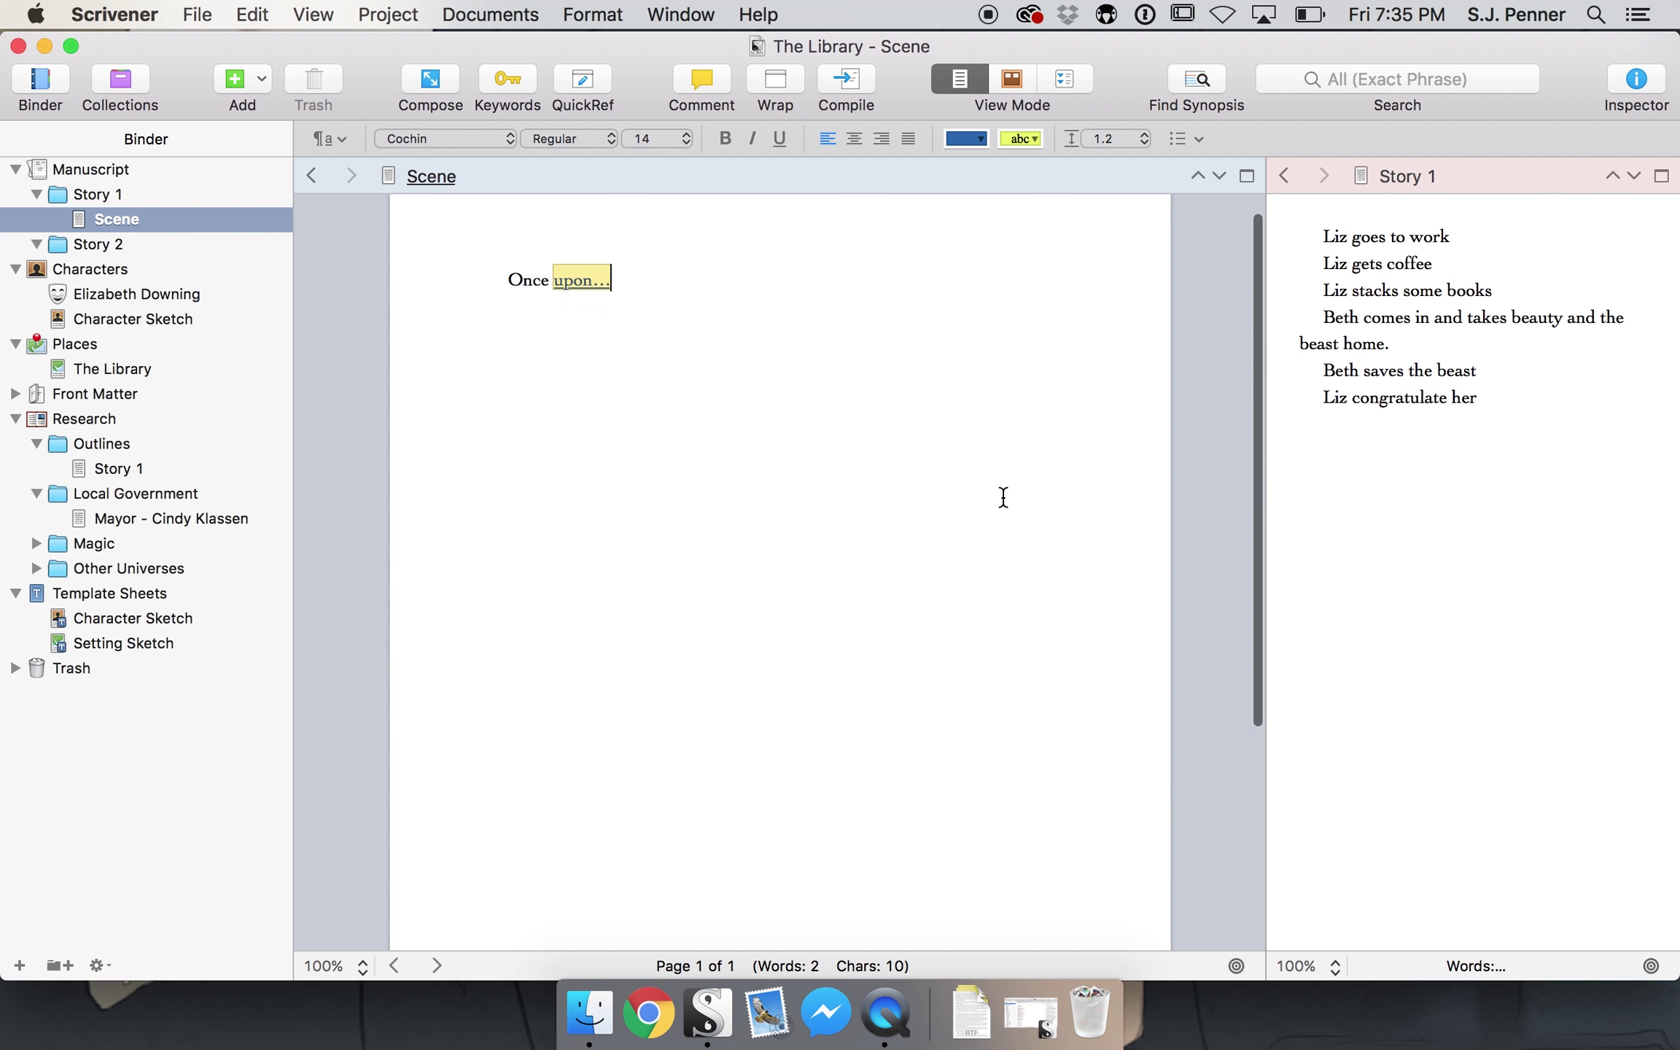
scroll(1003, 498, "up", 5)
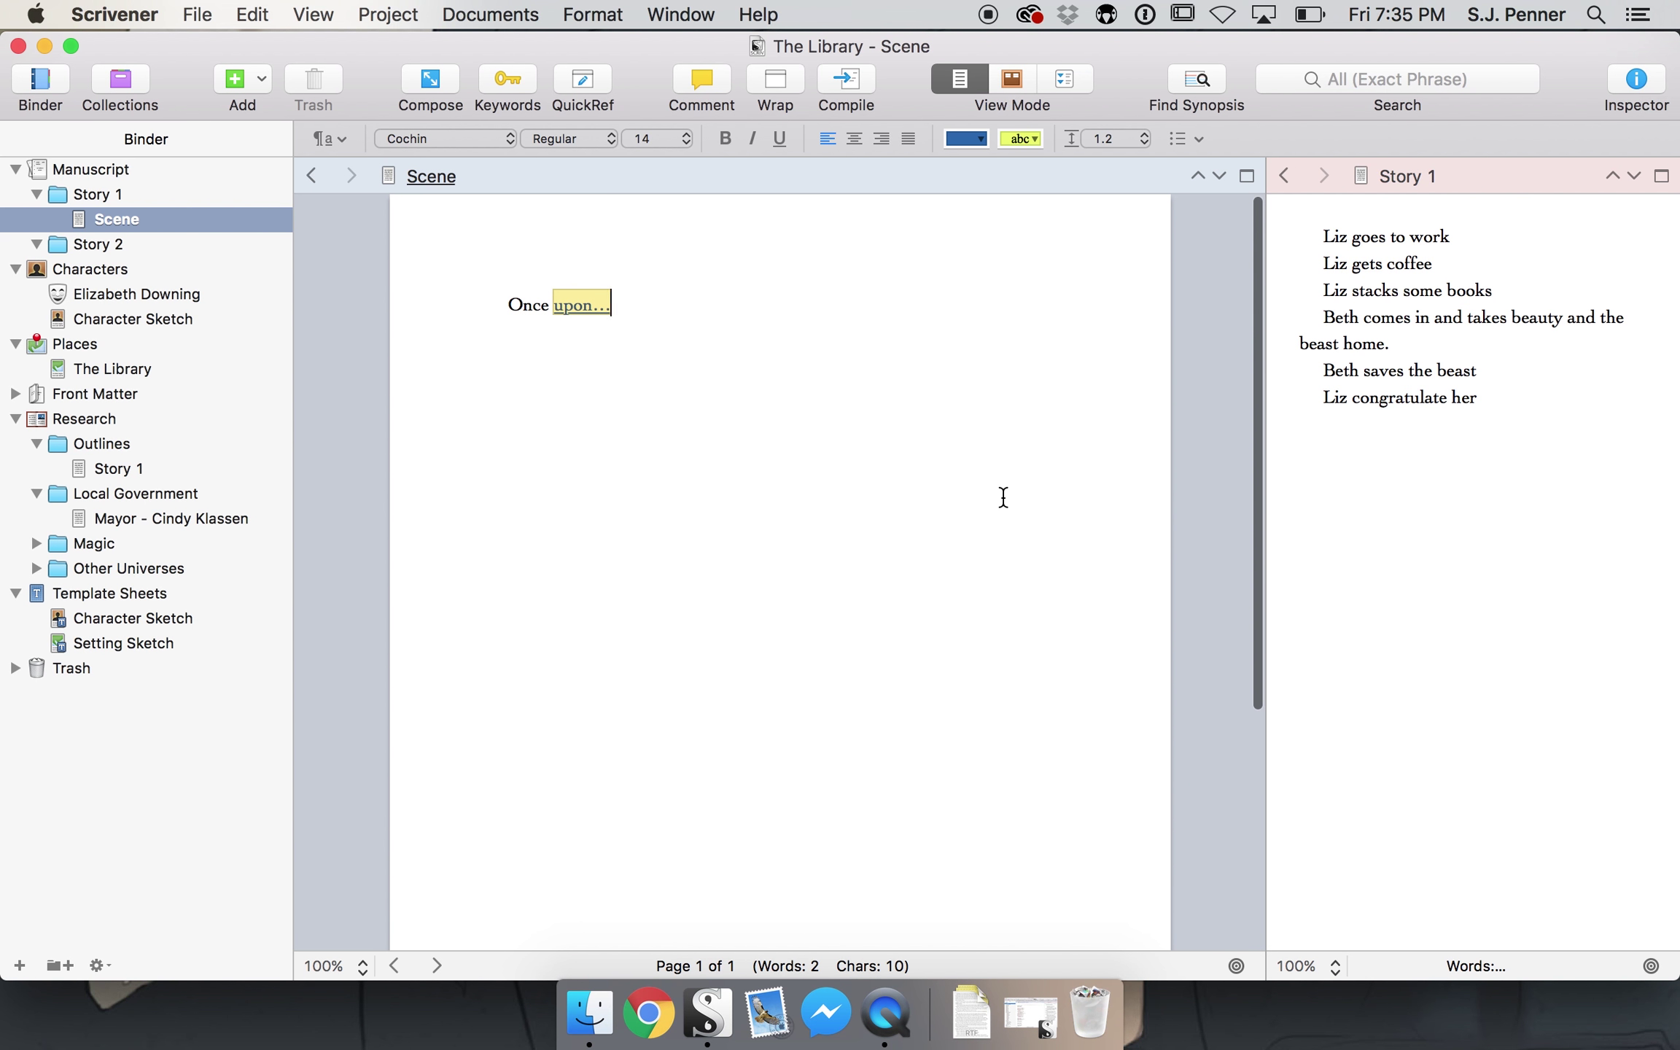